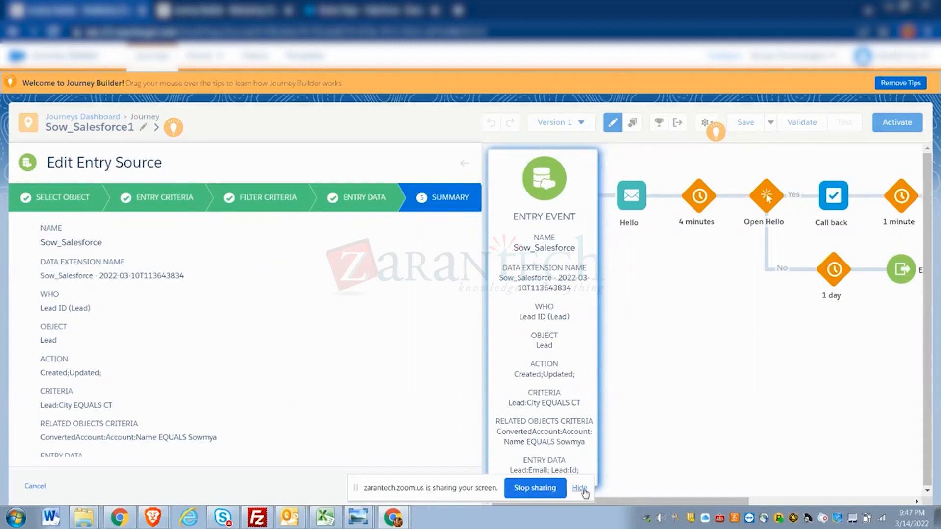
Step: Discard the unsaved entry source edits and return to the Sow_Salesforce1 journey canvas
{"action": "left_click", "coordinate": [580, 488]}
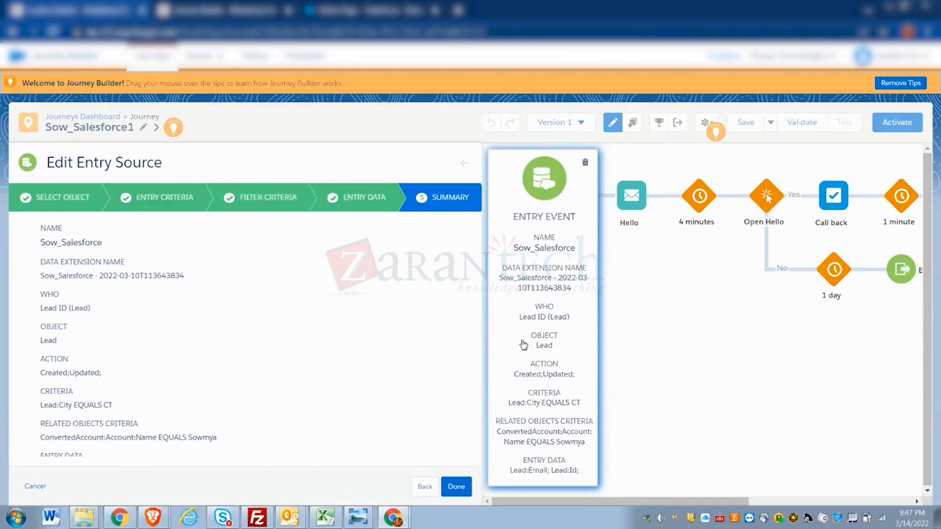
{"action": "left_click", "coordinate": [423, 488]}
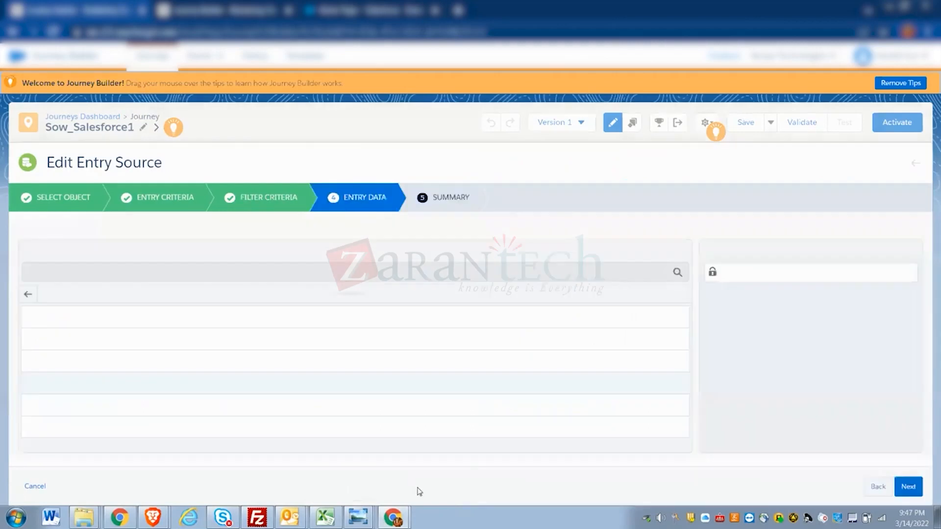
{"action": "left_click", "coordinate": [33, 486]}
{"action": "left_click", "coordinate": [896, 294]}
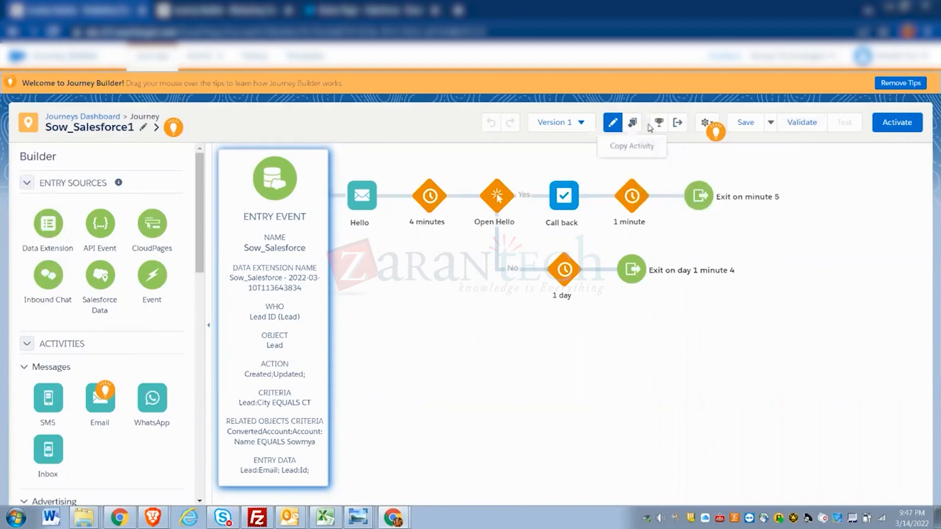
Step: Copy the journey with name and description Sow_Salesforce3, and open the new copy
{"action": "left_click", "coordinate": [707, 123]}
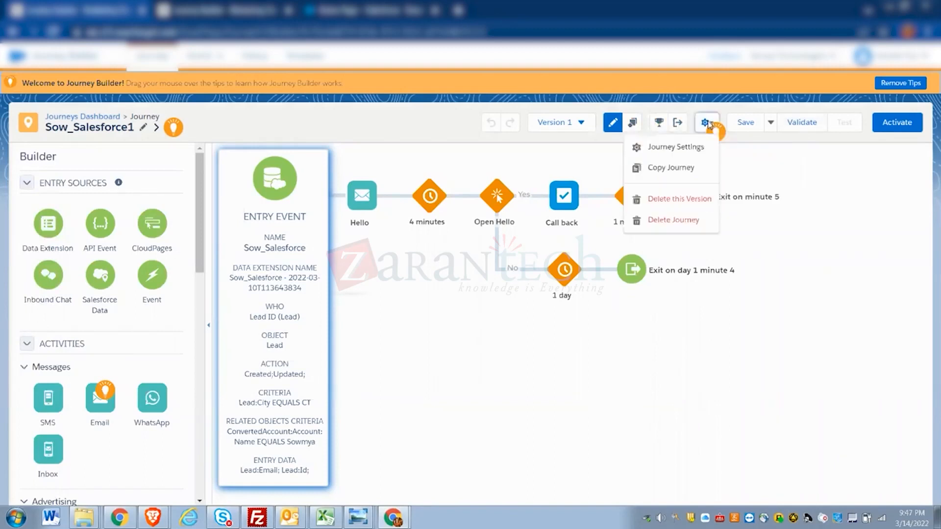
{"action": "left_click", "coordinate": [683, 169]}
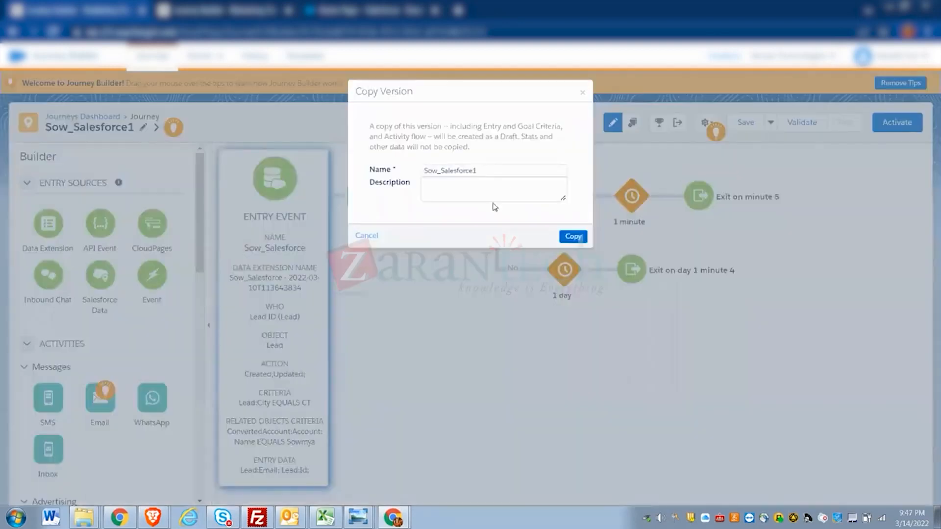
{"action": "left_click", "coordinate": [467, 199]}
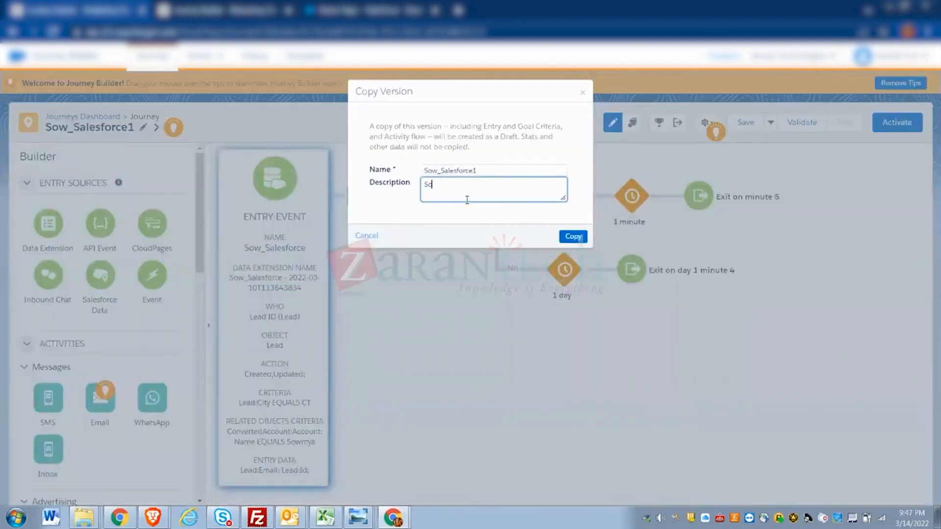
{"action": "type", "text": "Sowm"}
{"action": "key", "text": "BackSpace"}
{"action": "type", "text": "3"}
{"action": "left_click", "coordinate": [479, 171]}
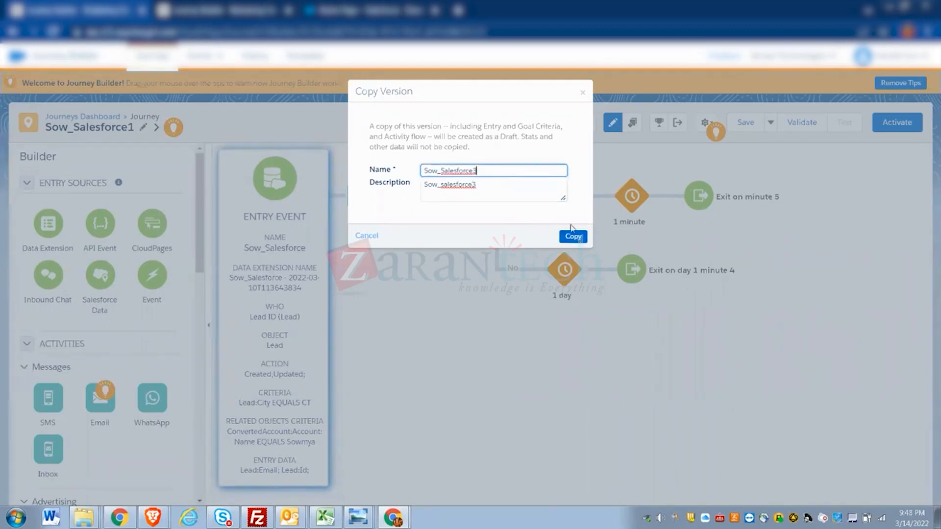
{"action": "left_click", "coordinate": [582, 238]}
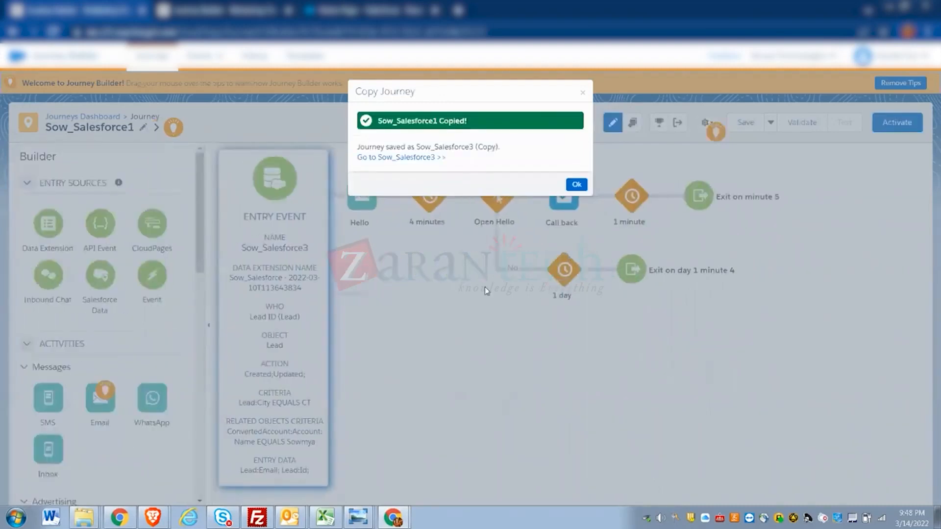
{"action": "left_click", "coordinate": [395, 157]}
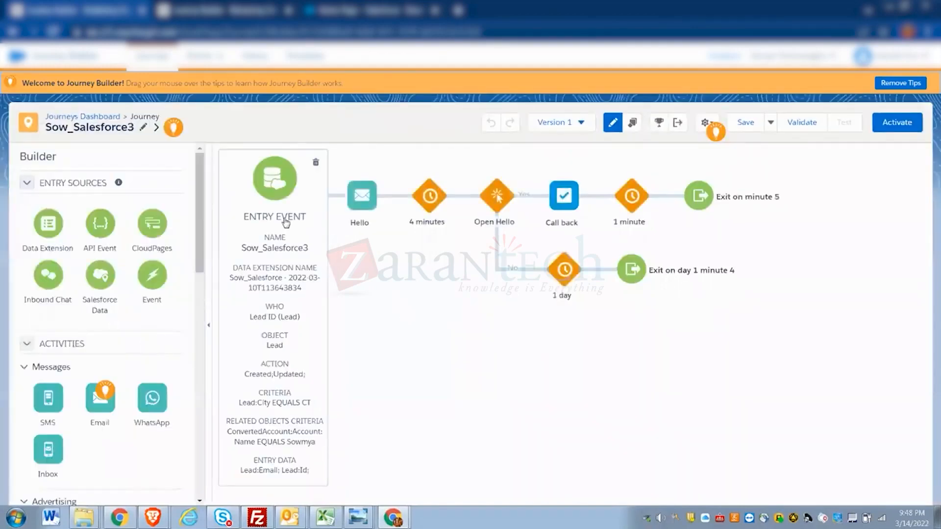
Step: Review the Lead entry source wizard through to its summary without changing anything
{"action": "left_click", "coordinate": [286, 225]}
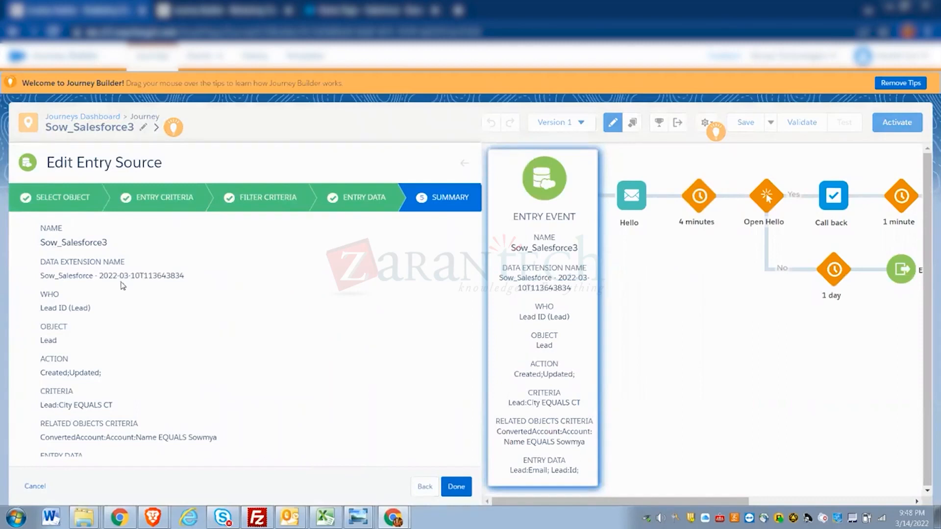
{"action": "left_click", "coordinate": [74, 203]}
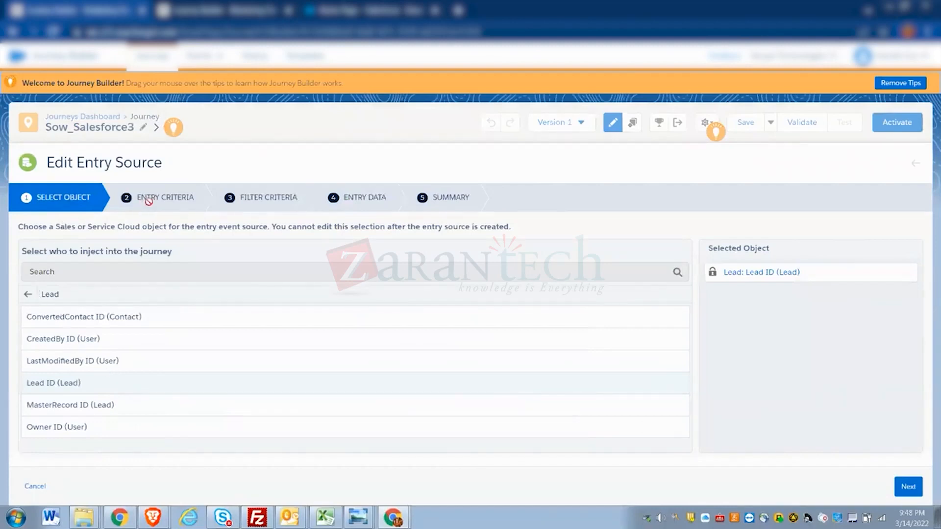
{"action": "left_click", "coordinate": [908, 486]}
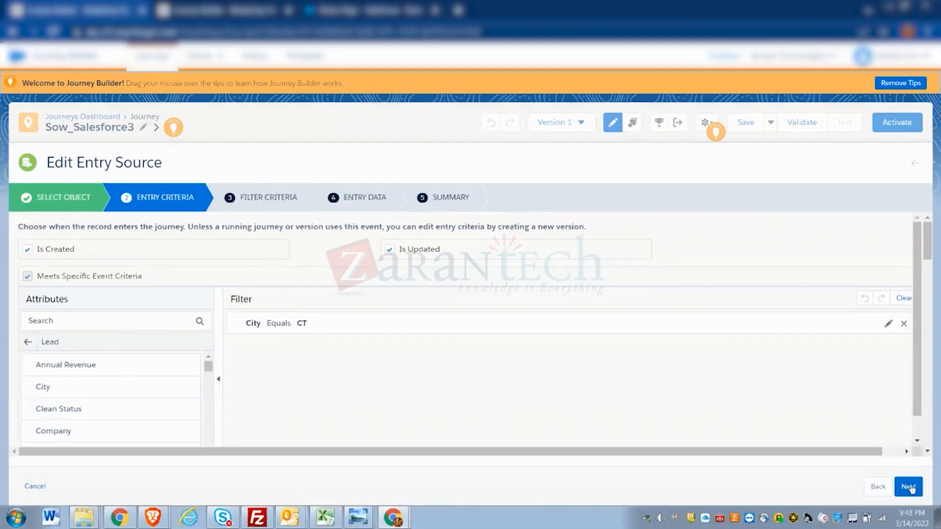
{"action": "left_click", "coordinate": [908, 487]}
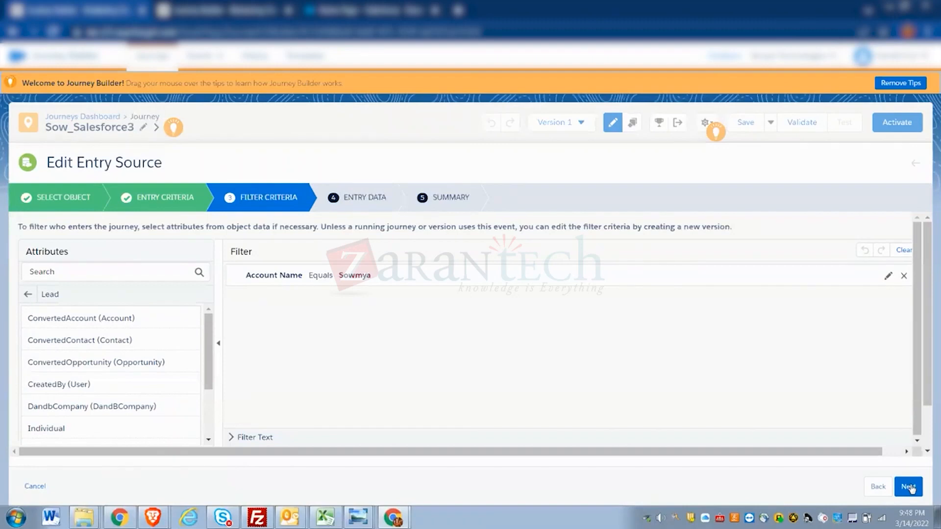
{"action": "left_click", "coordinate": [909, 487]}
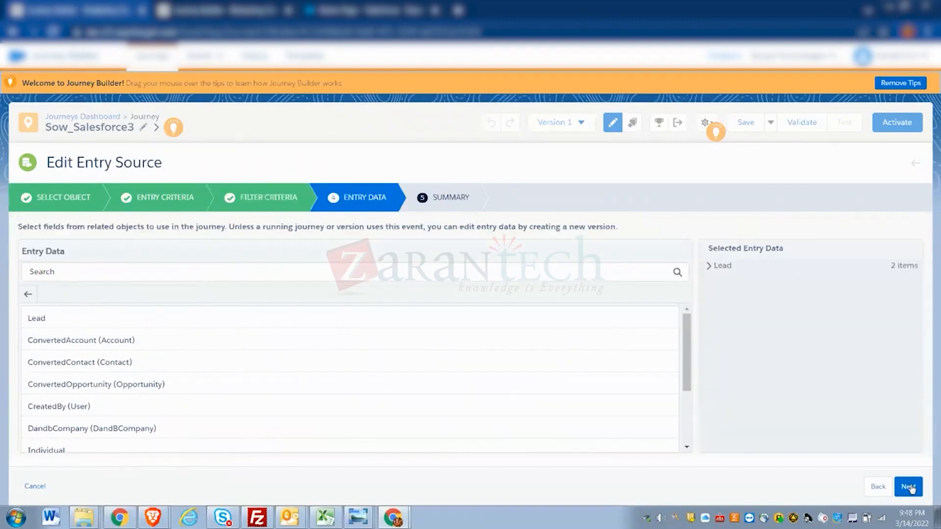
{"action": "left_click", "coordinate": [909, 486]}
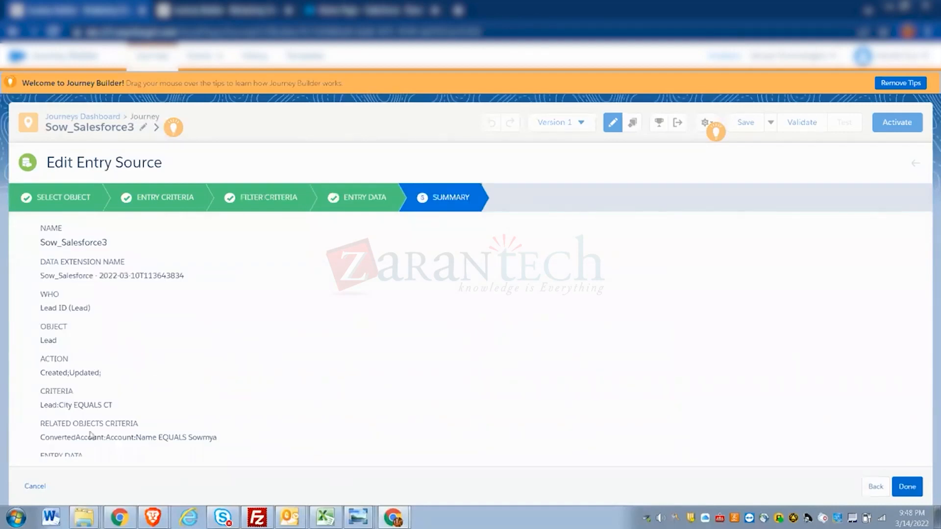
{"action": "left_click", "coordinate": [910, 488]}
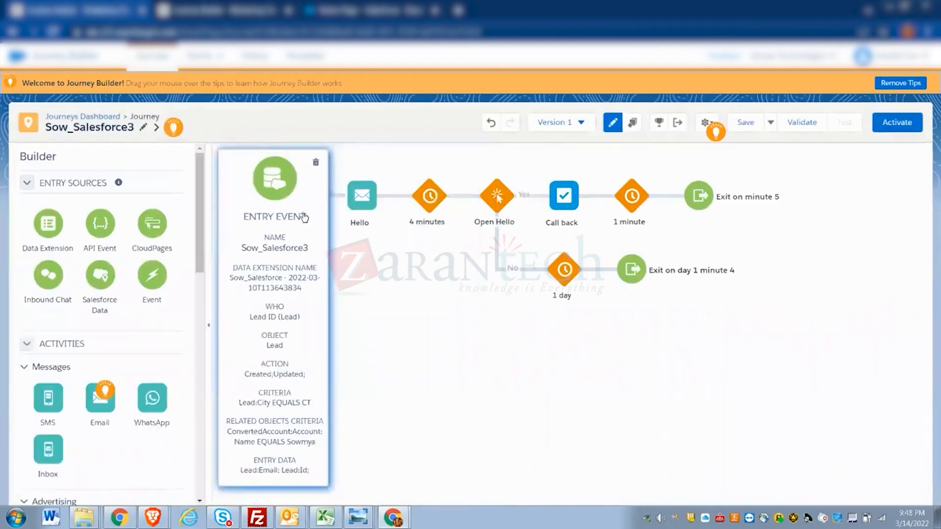
Step: Limit the entry source to Created only, unchecking Is Updated and dropping the City Equals CT criterion
{"action": "left_click", "coordinate": [275, 202]}
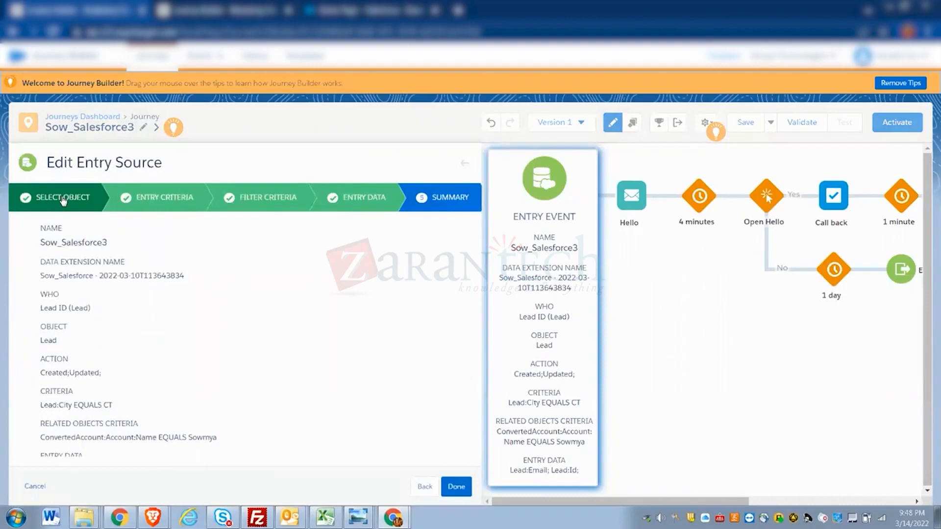
{"action": "left_click", "coordinate": [63, 199]}
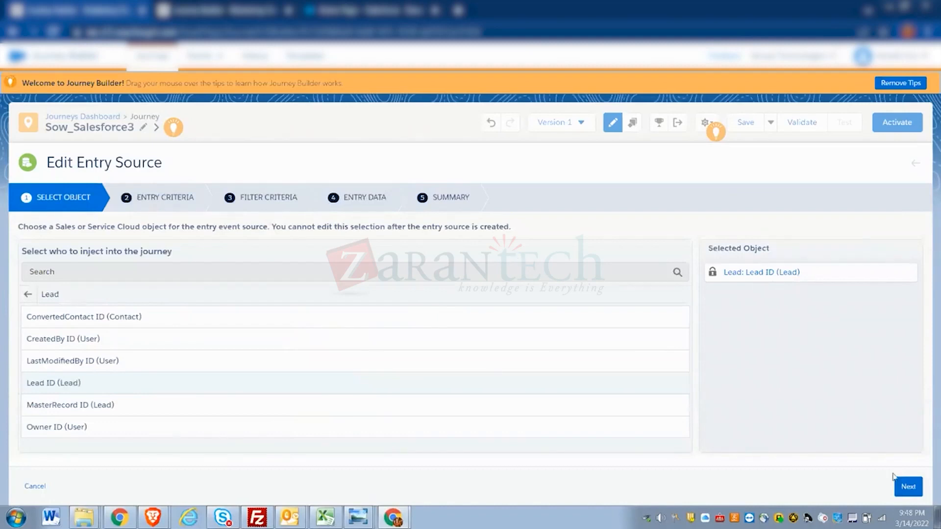
{"action": "left_click", "coordinate": [907, 487]}
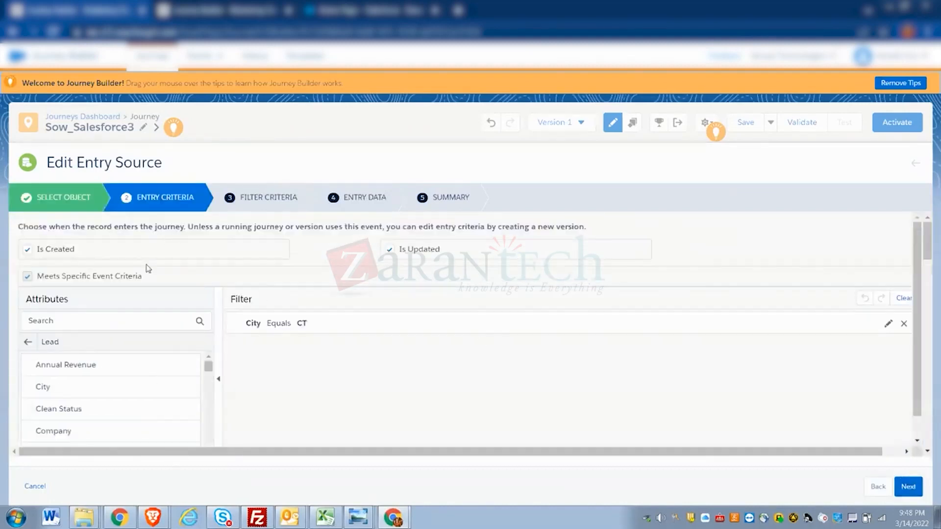
{"action": "left_click", "coordinate": [391, 250]}
{"action": "left_click", "coordinate": [909, 492]}
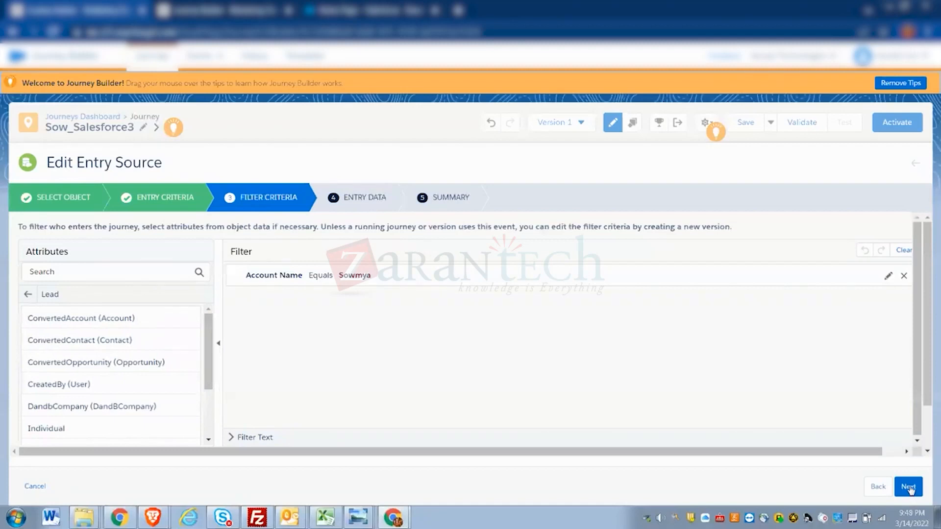
{"action": "left_click", "coordinate": [878, 487]}
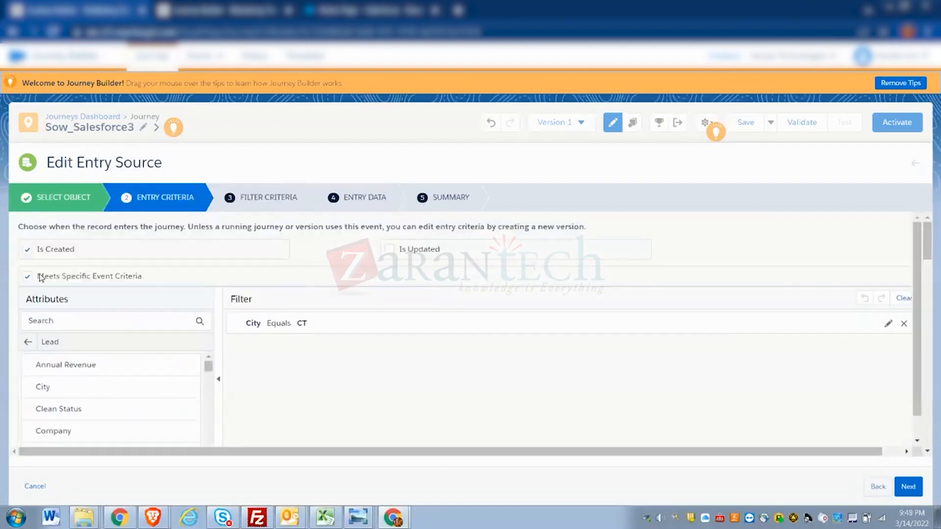
{"action": "left_click", "coordinate": [28, 276]}
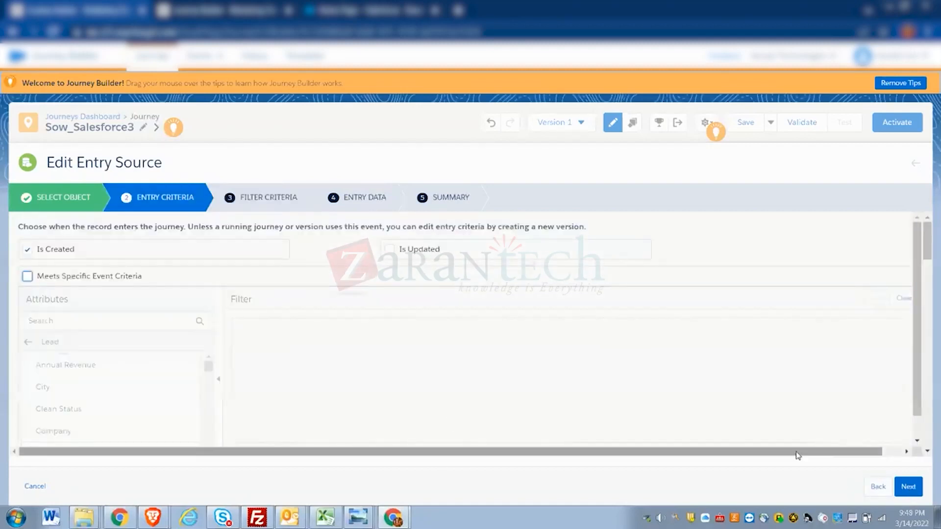
{"action": "left_click", "coordinate": [909, 488]}
{"action": "left_click", "coordinate": [910, 487]}
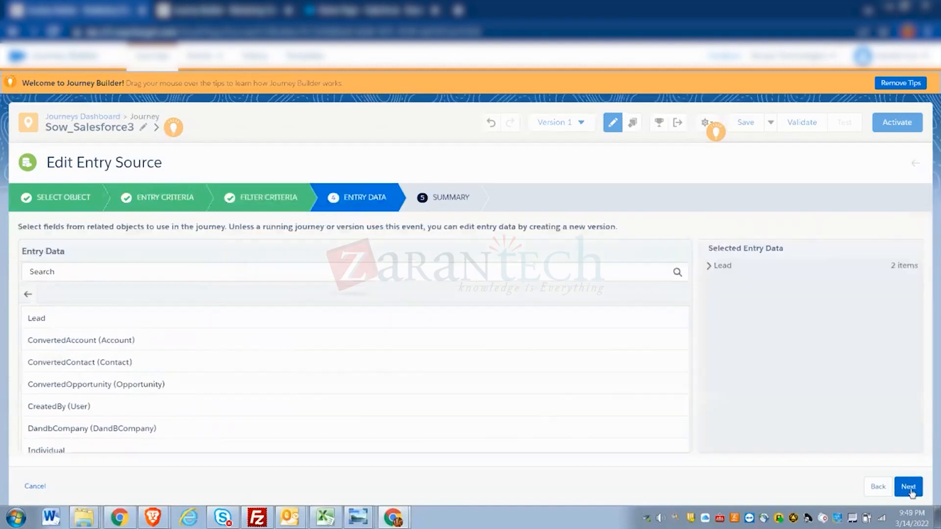
{"action": "left_click", "coordinate": [909, 487]}
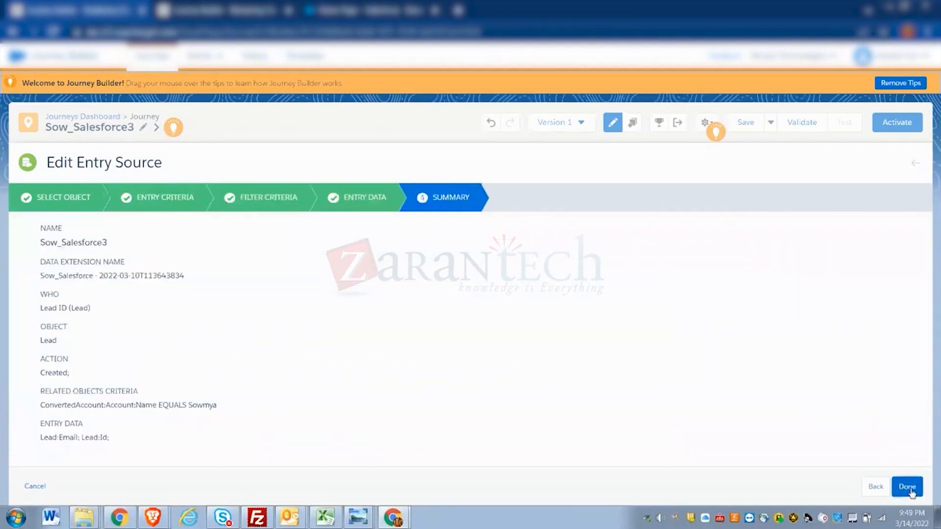
{"action": "left_click", "coordinate": [908, 487]}
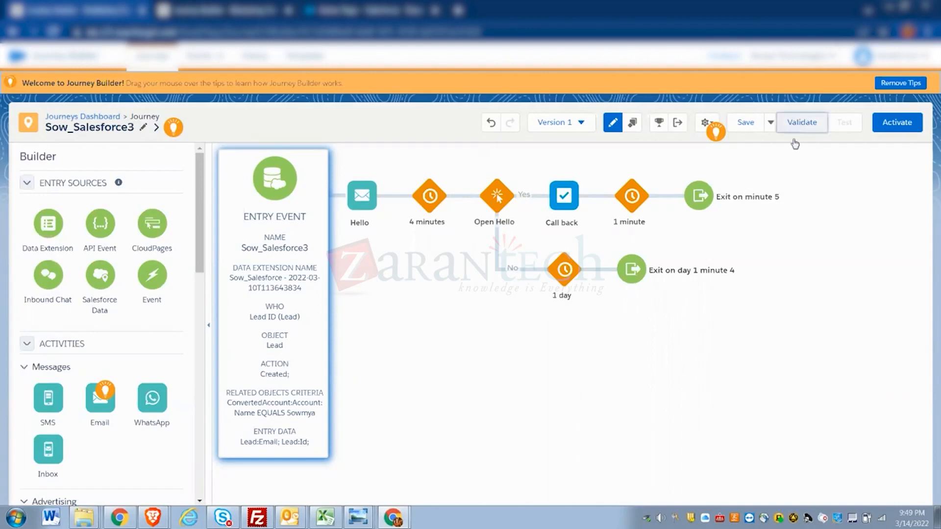
Step: Validate Sow_Salesforce3 with no errors, then reopen its entry source at the entry criteria step
{"action": "left_click", "coordinate": [799, 122]}
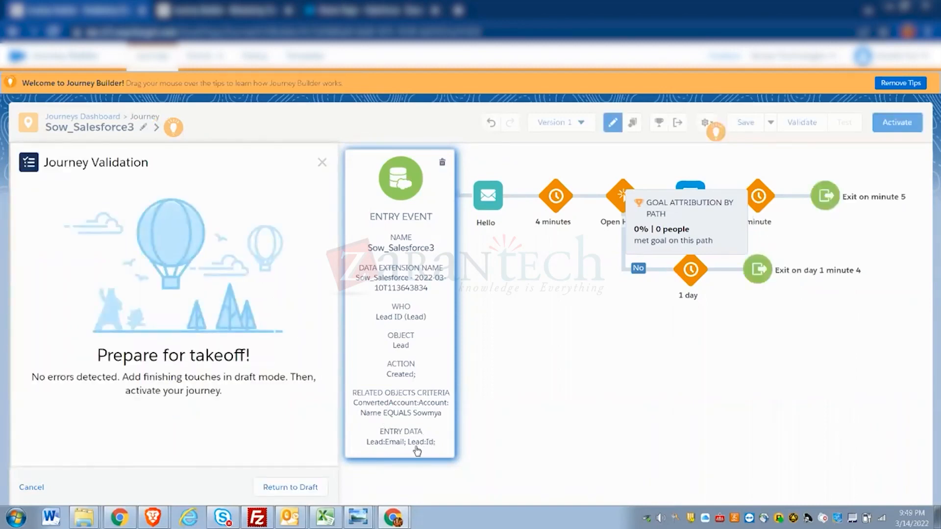
{"action": "left_click", "coordinate": [322, 162]}
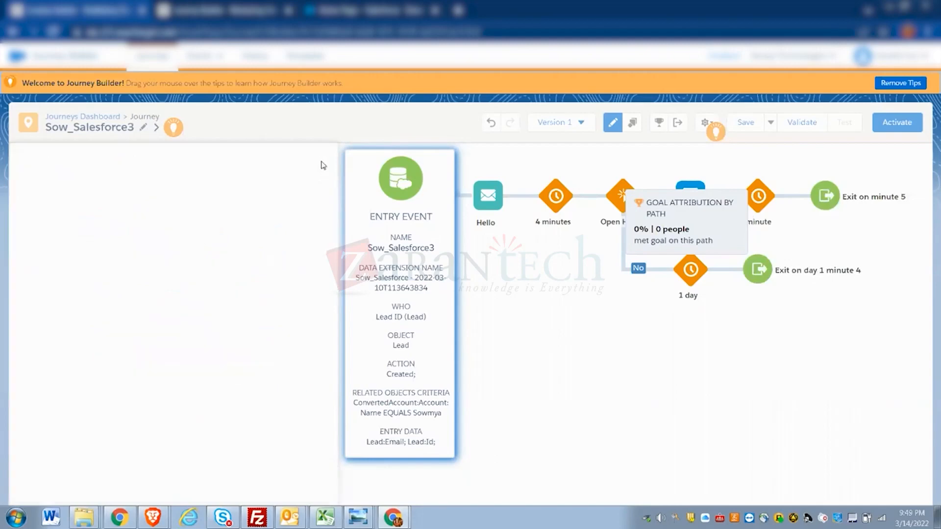
{"action": "left_click", "coordinate": [300, 204]}
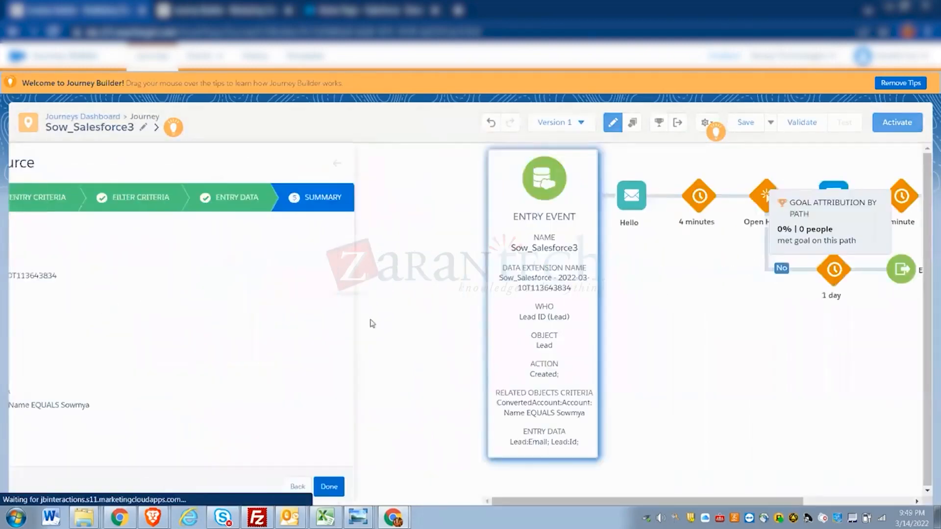
{"action": "left_click", "coordinate": [155, 204]}
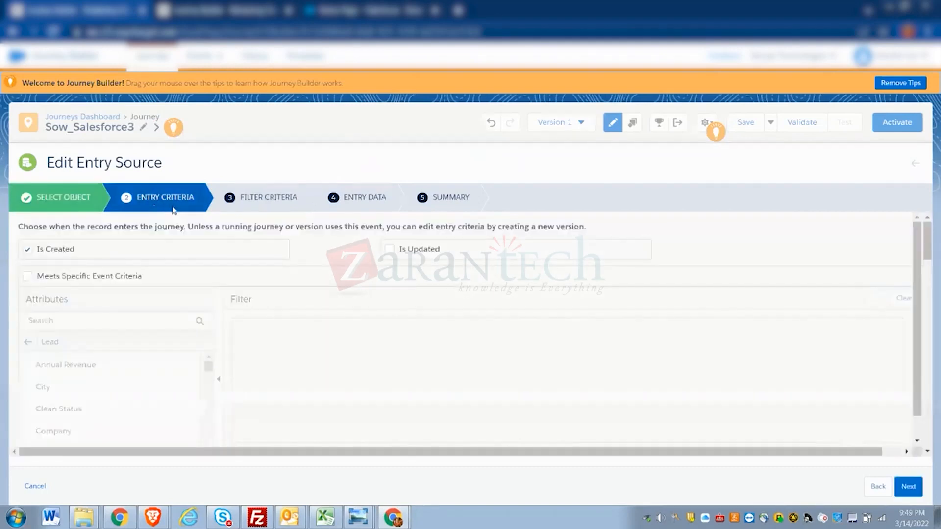
Step: Delete the Account Name filter condition, keep Email and Lead ID entry data, and finish
{"action": "left_click", "coordinate": [906, 487]}
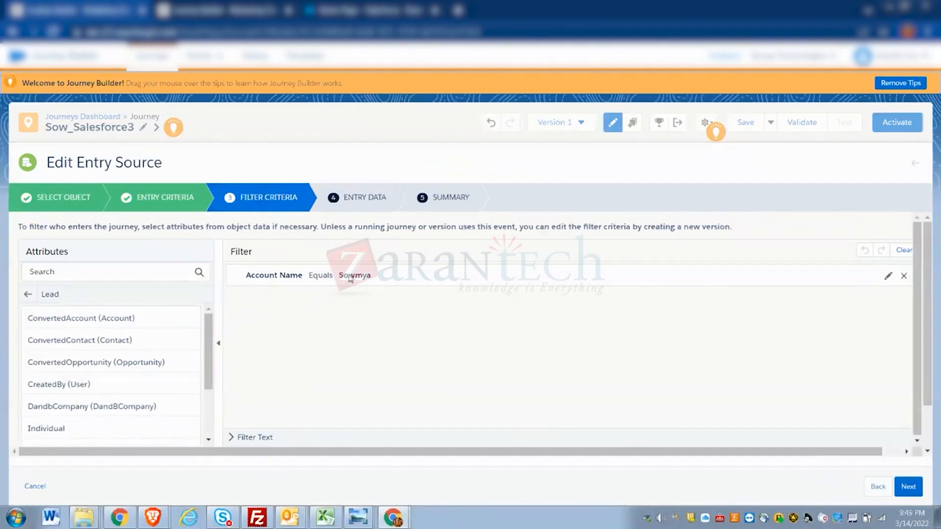
{"action": "left_click", "coordinate": [904, 275]}
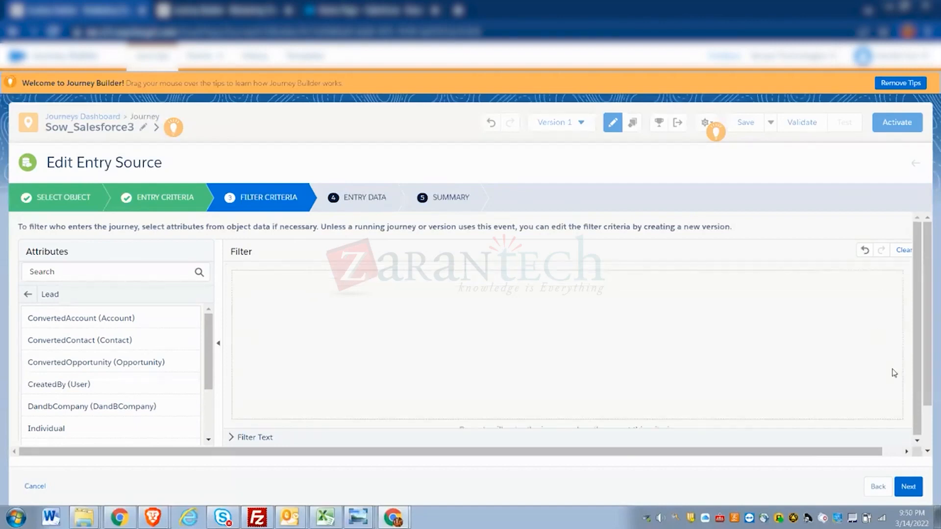
{"action": "left_click", "coordinate": [913, 495]}
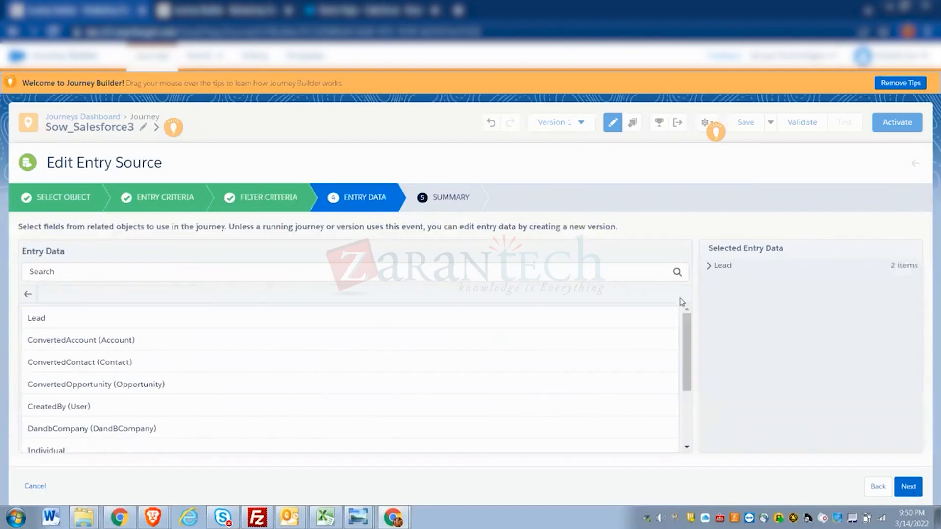
{"action": "left_click", "coordinate": [708, 265]}
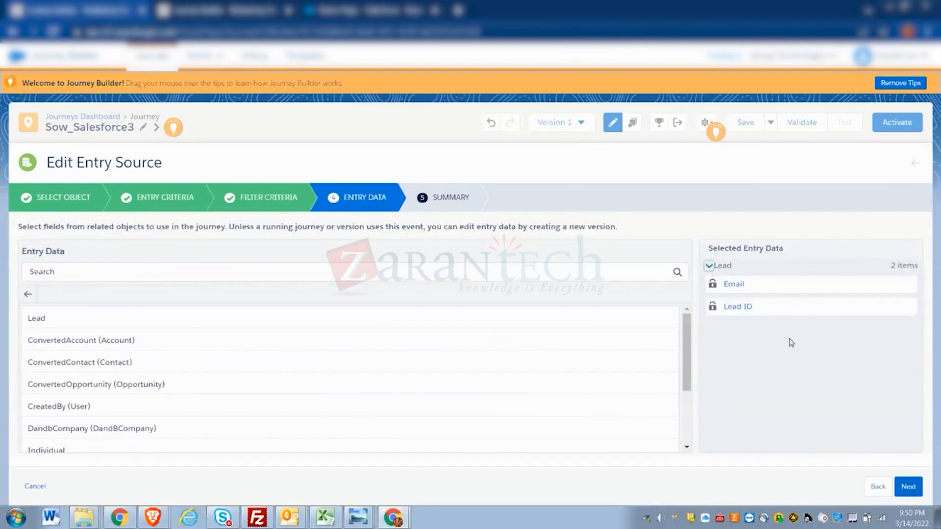
{"action": "left_click", "coordinate": [911, 488]}
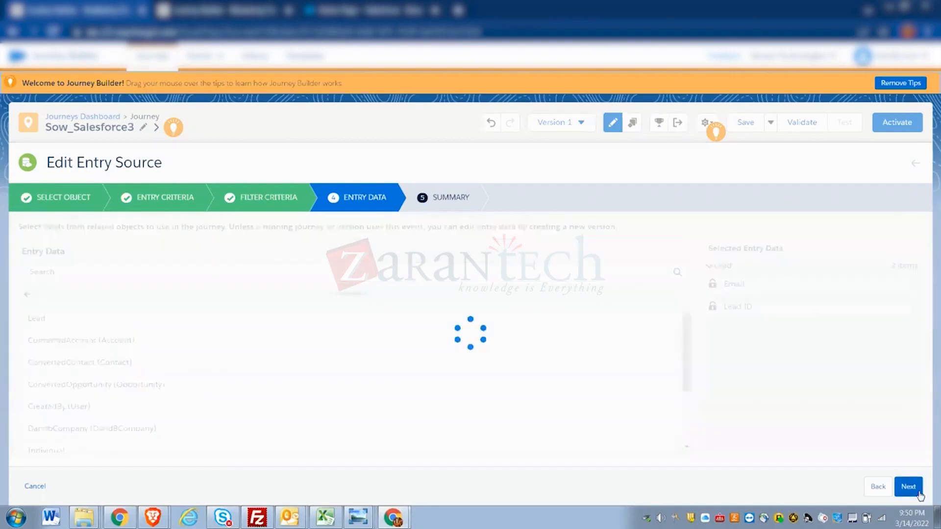
{"action": "left_click", "coordinate": [918, 492]}
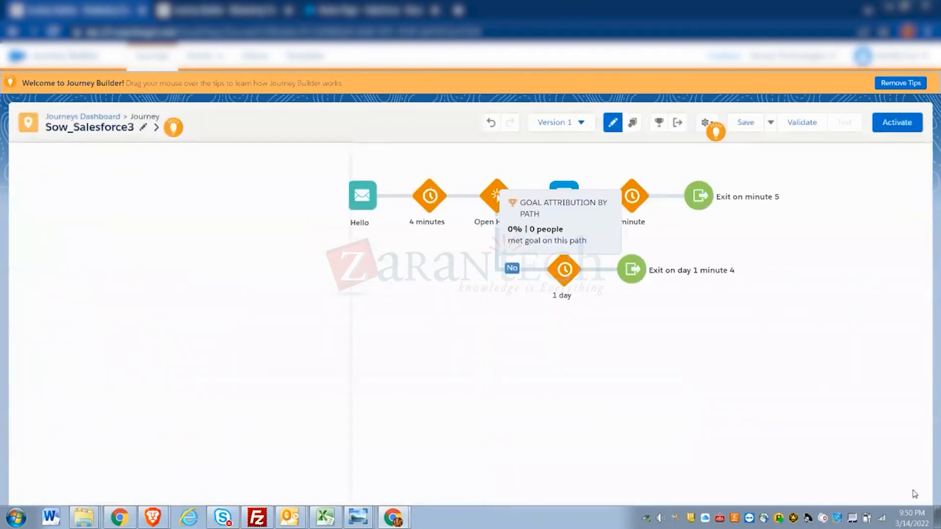
Step: Save Sow_Salesforce3 and revalidate it, confirming no errors are detected
{"action": "left_click", "coordinate": [745, 123]}
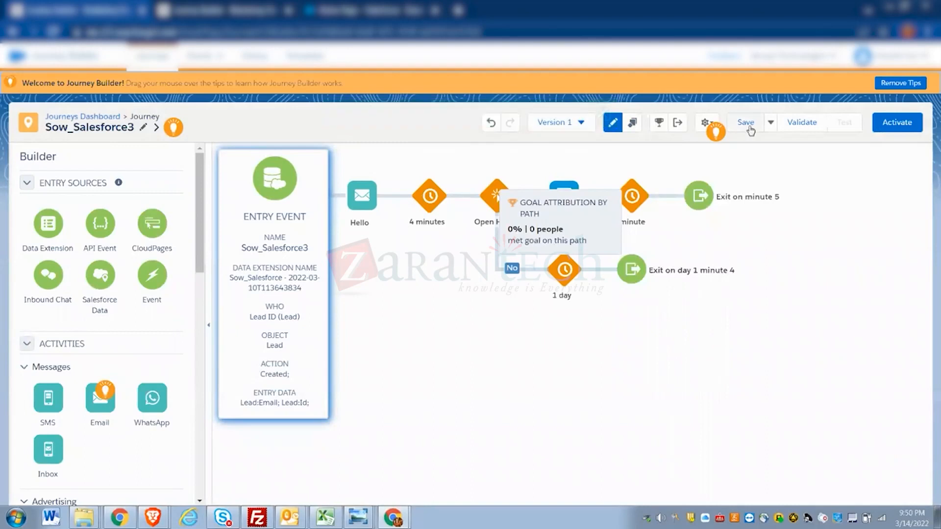
{"action": "left_click", "coordinate": [801, 123]}
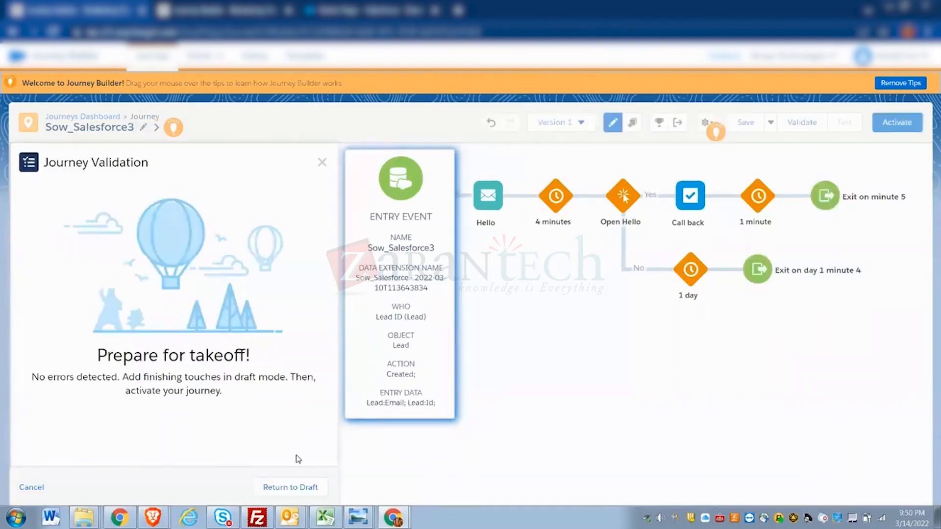
{"action": "left_click", "coordinate": [322, 162]}
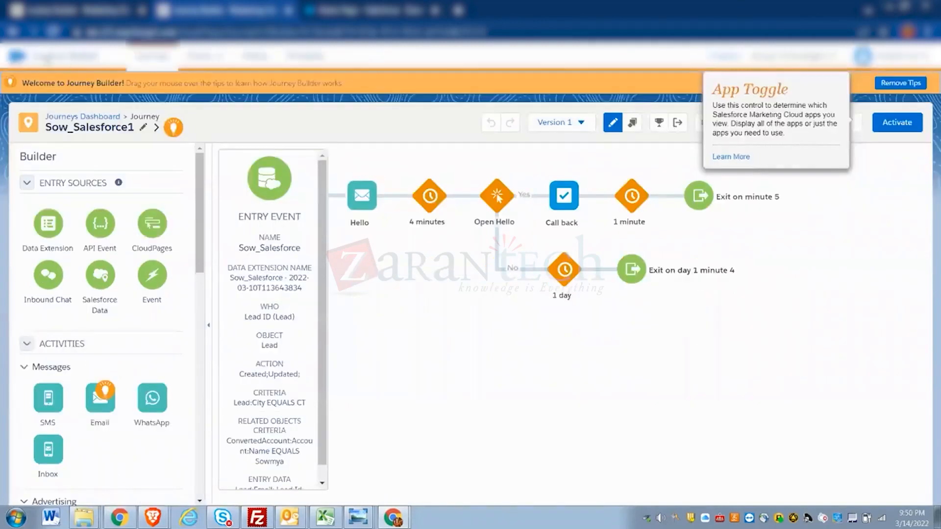
Step: Go to Setup's Apps > Salesforce Integration page
{"action": "left_click", "coordinate": [918, 61]}
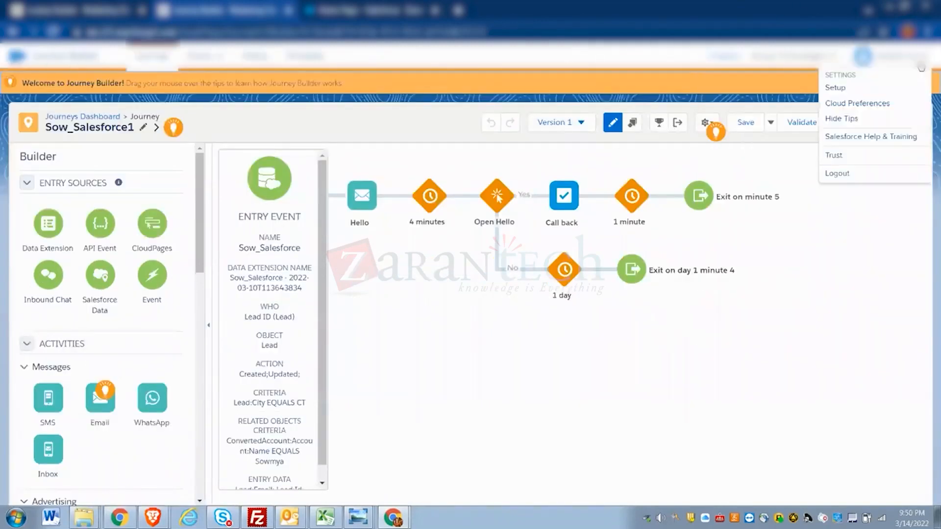
{"action": "left_click", "coordinate": [834, 90]}
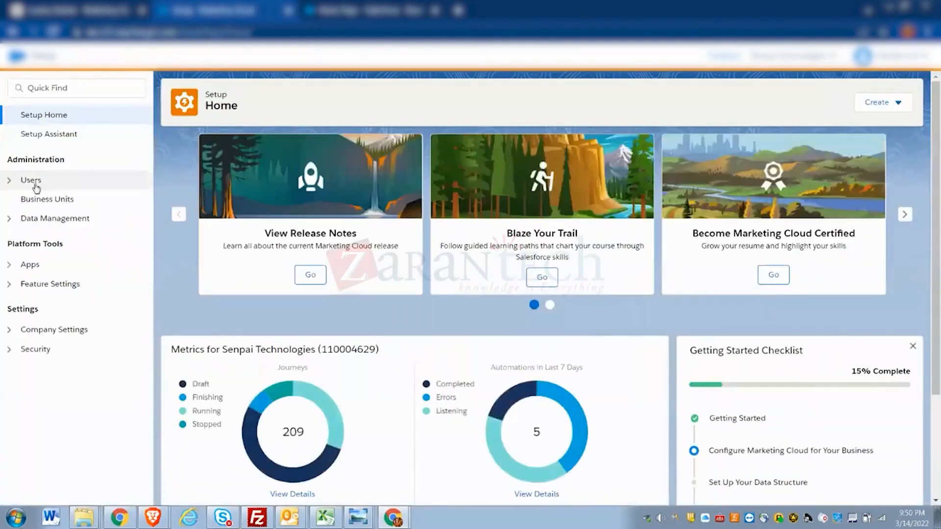
{"action": "left_click", "coordinate": [10, 266]}
{"action": "left_click", "coordinate": [64, 283]}
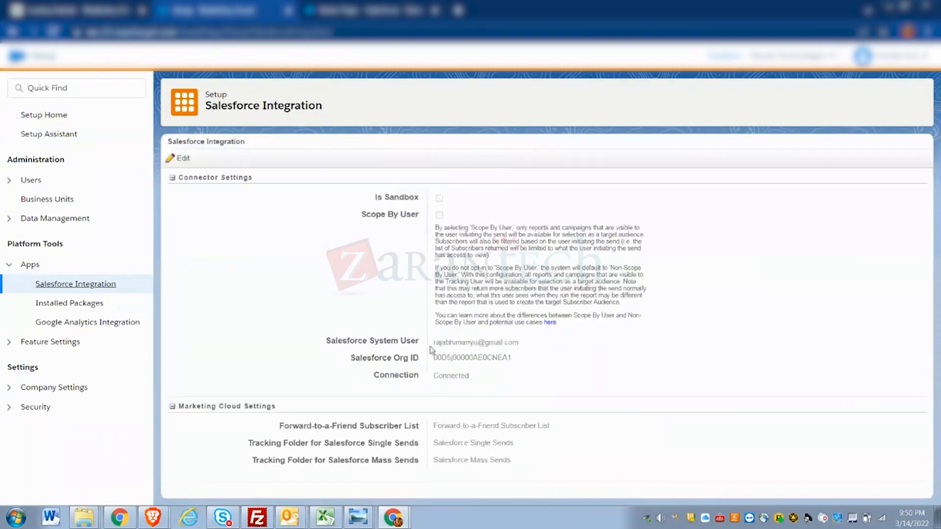
Step: Edit the integration and disconnect the Salesforce account, accepting the disconnect warnings
{"action": "left_click", "coordinate": [182, 160]}
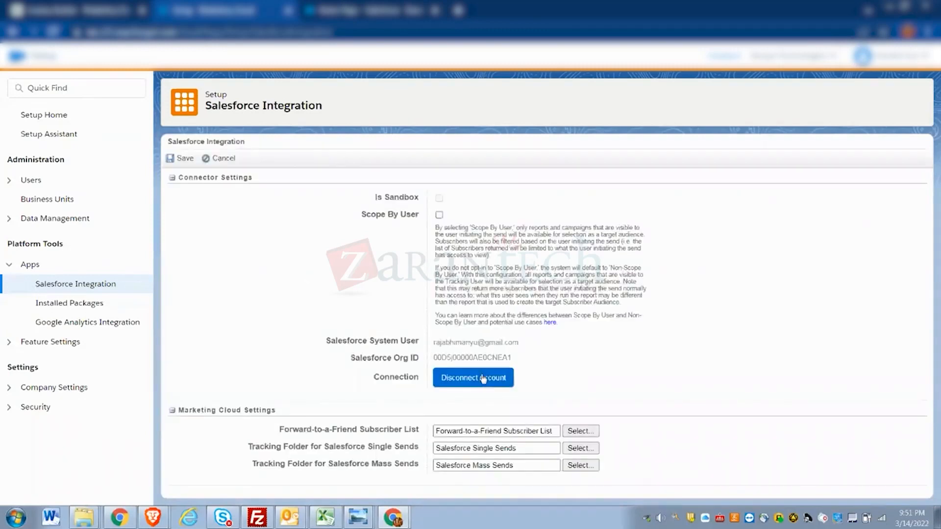
{"action": "left_click", "coordinate": [483, 379]}
{"action": "left_click", "coordinate": [651, 352]}
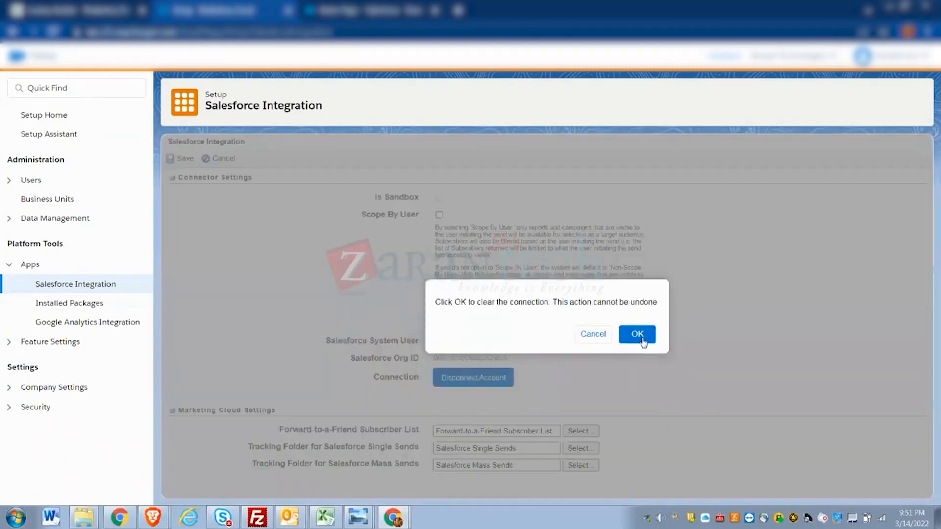
{"action": "left_click", "coordinate": [642, 335]}
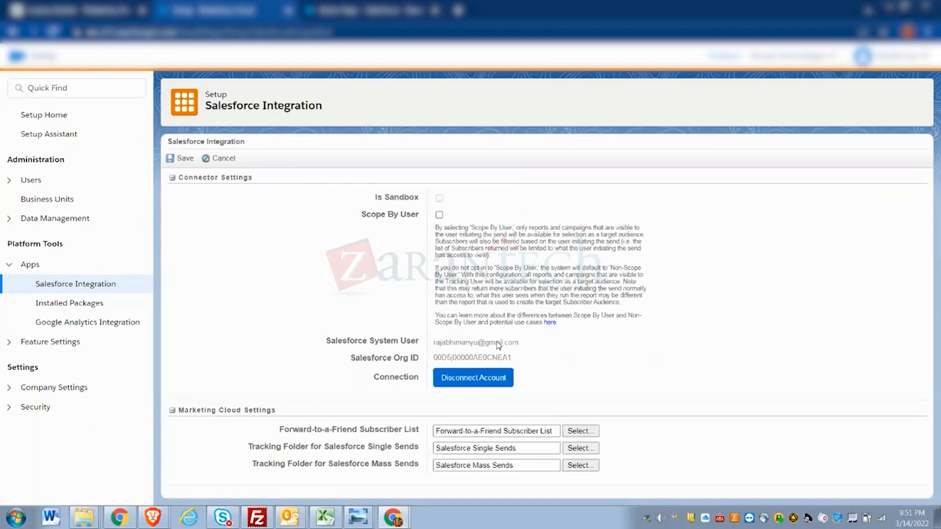
{"action": "left_click", "coordinate": [479, 376]}
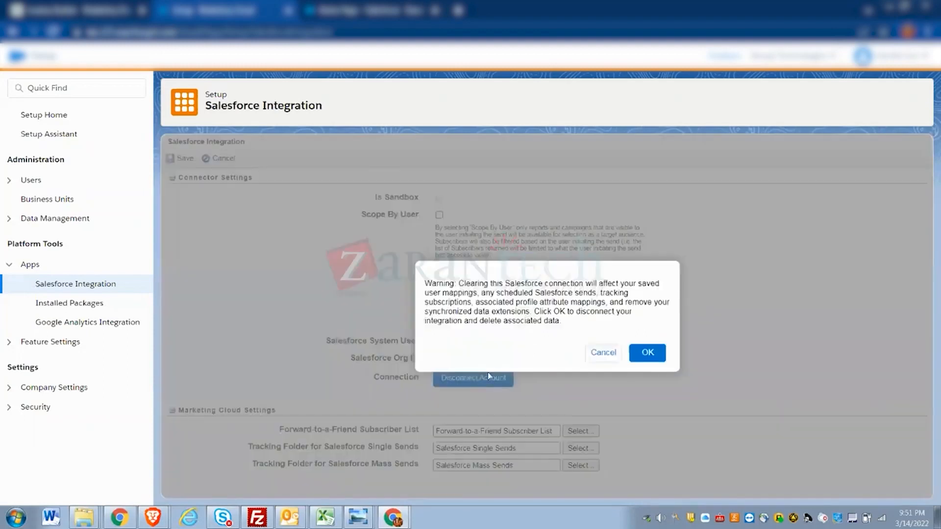
{"action": "left_click", "coordinate": [648, 354]}
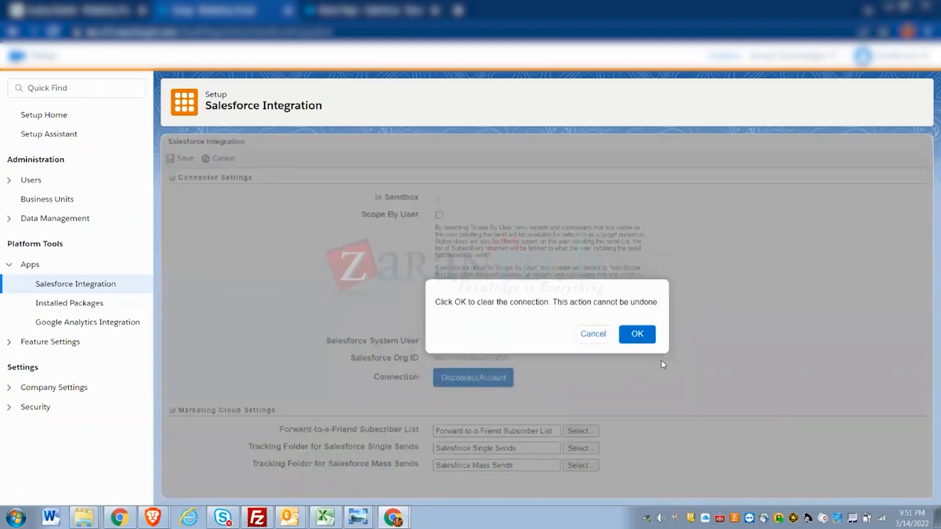
Step: Confirm clearing the Salesforce connection and reload Salesforce Integration via Installed Packages
{"action": "left_click", "coordinate": [638, 335]}
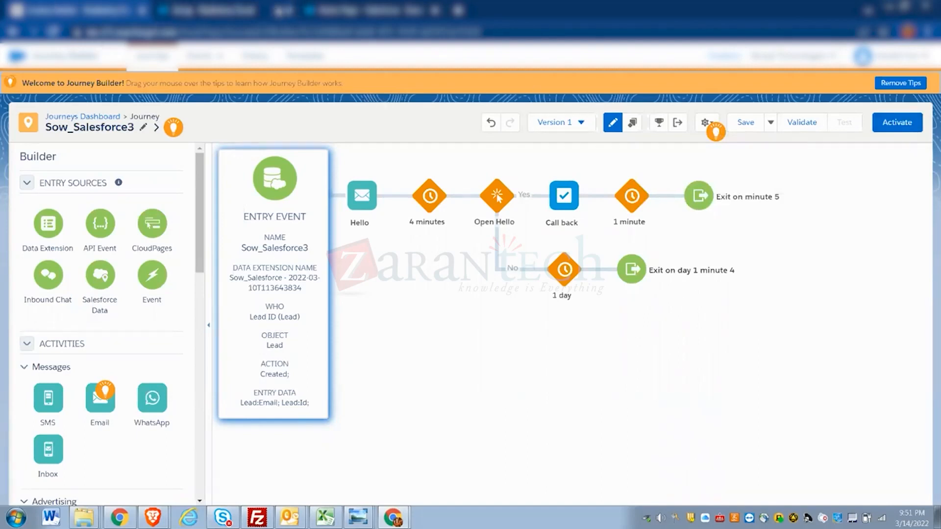
{"action": "left_click", "coordinate": [251, 7]}
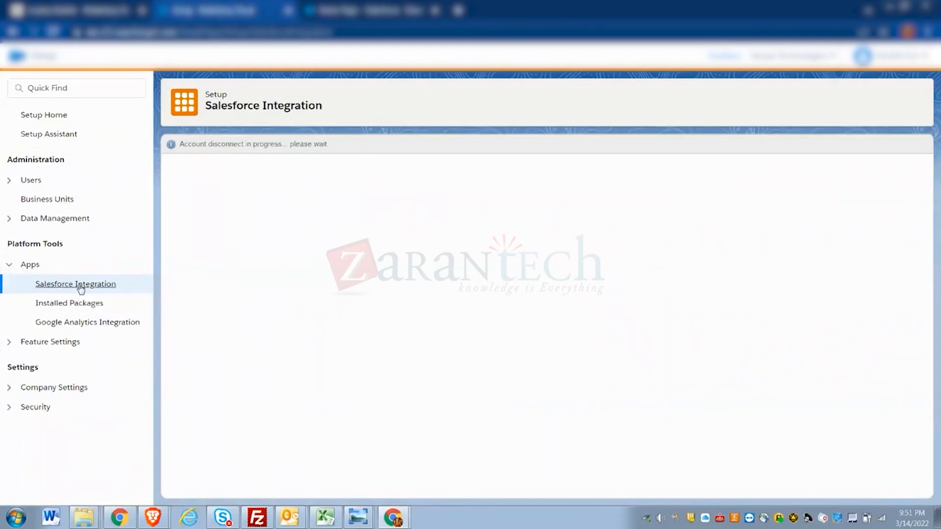
{"action": "left_click", "coordinate": [72, 304]}
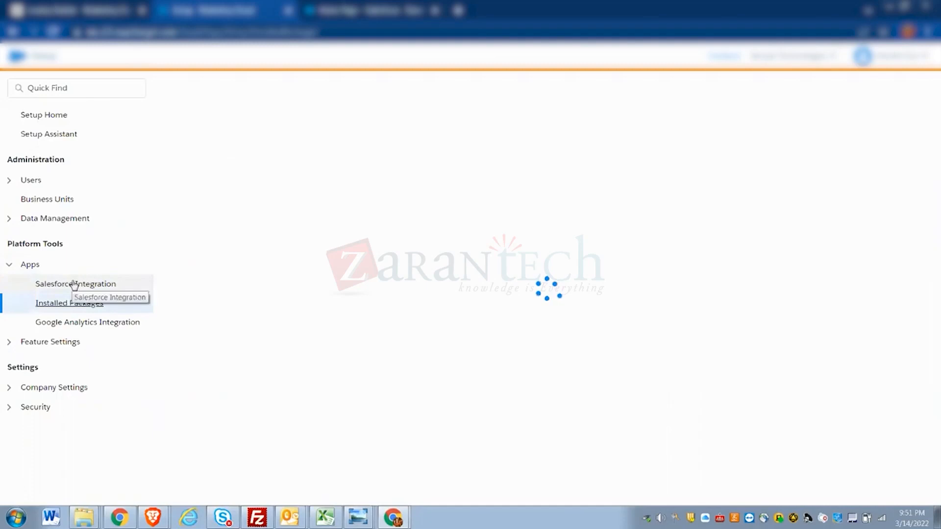
{"action": "left_click", "coordinate": [74, 284]}
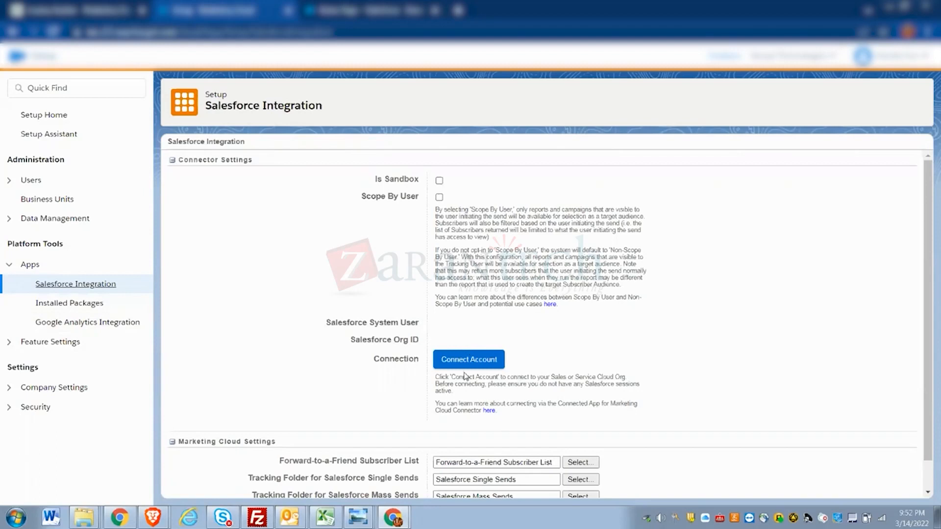
Step: Choose Connect Account on the Salesforce Integration page to begin linking an org
{"action": "left_click", "coordinate": [474, 361]}
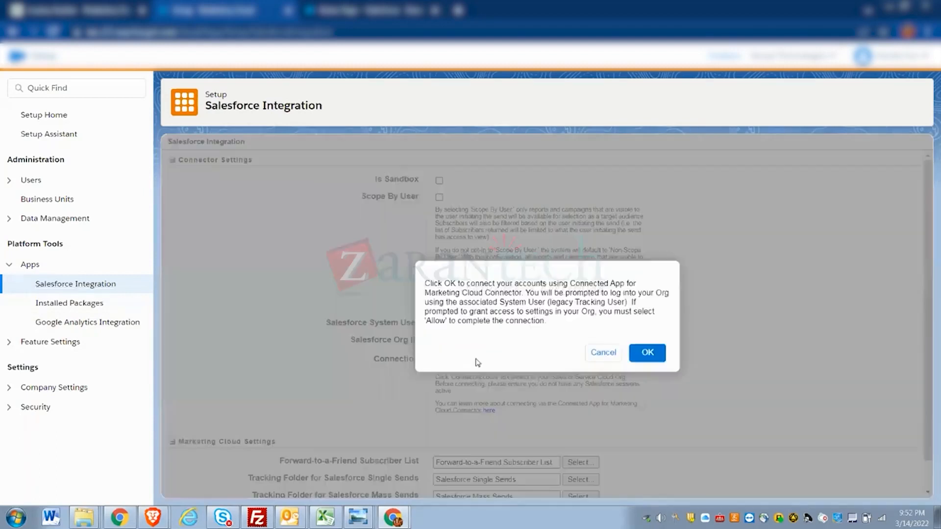
Step: Proceed to the Salesforce login to connect the org, then open Setup's Users list
{"action": "left_click", "coordinate": [660, 355]}
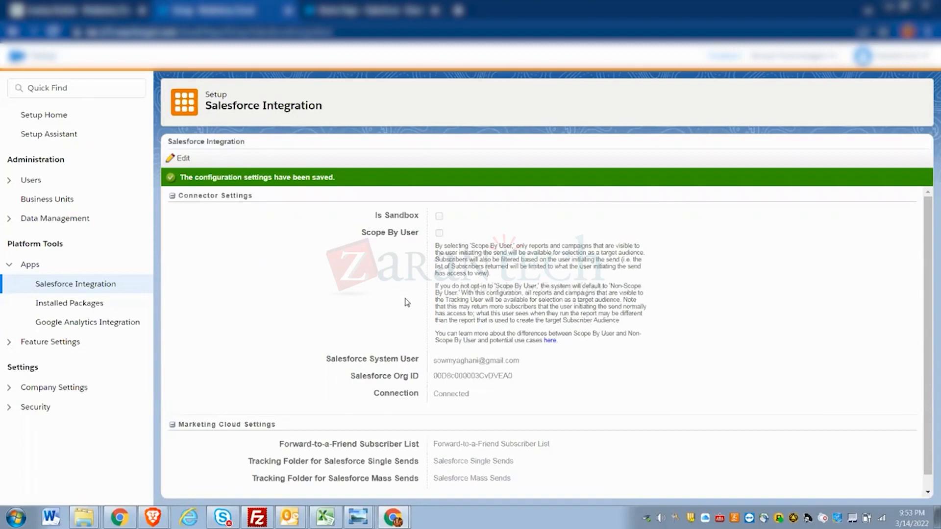
{"action": "left_click", "coordinate": [31, 182]}
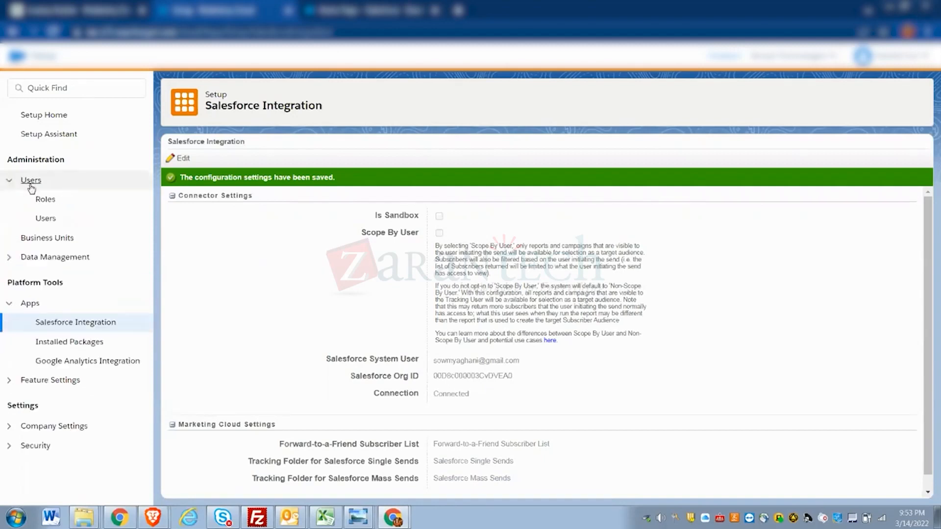
{"action": "left_click", "coordinate": [47, 219]}
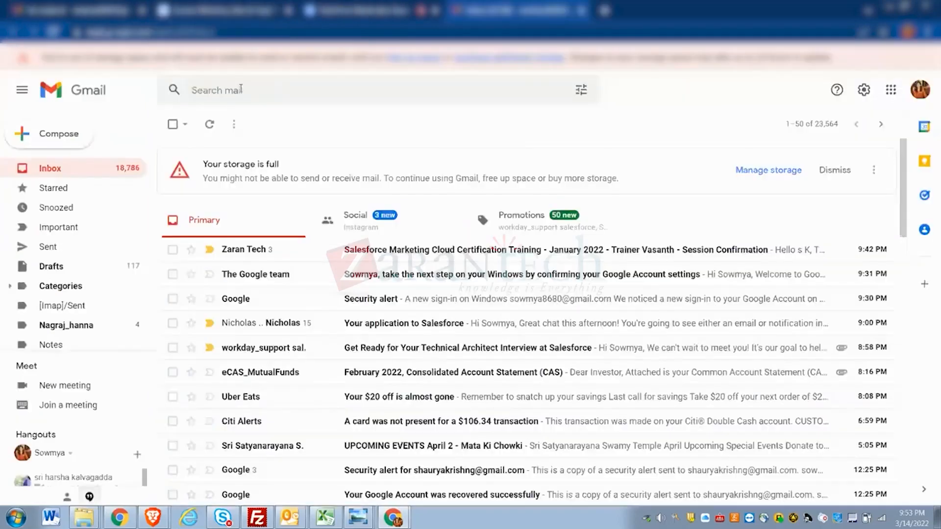
Step: Return to the ZaranTech training LMS in Google Sites and open its Discussion Board page
{"action": "key", "text": "alt+Tab"}
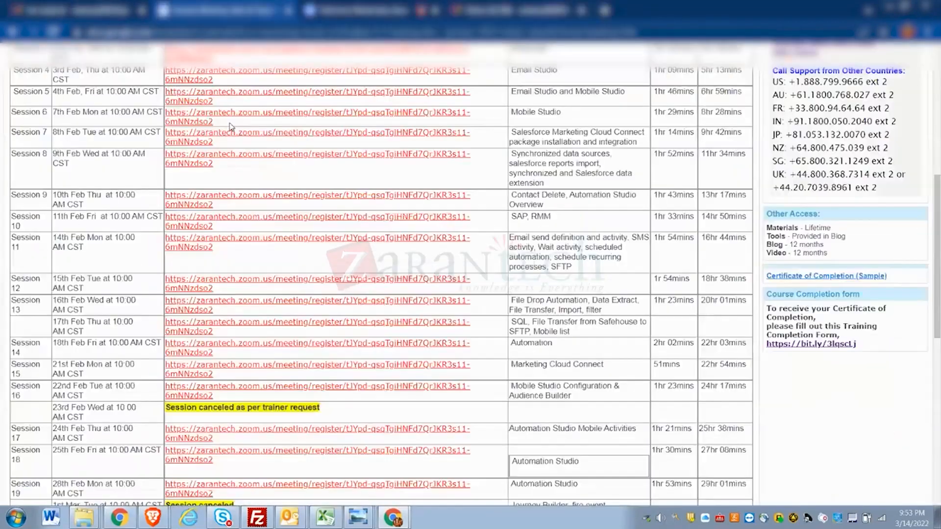
{"action": "scroll", "coordinate": [220, 217], "scroll_direction": "up", "scroll_amount": 8}
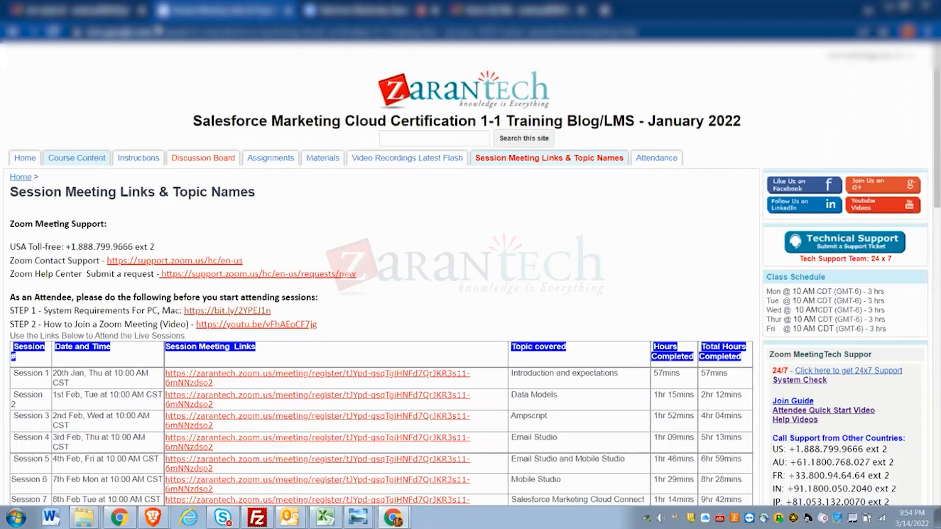
{"action": "left_click", "coordinate": [356, 7]}
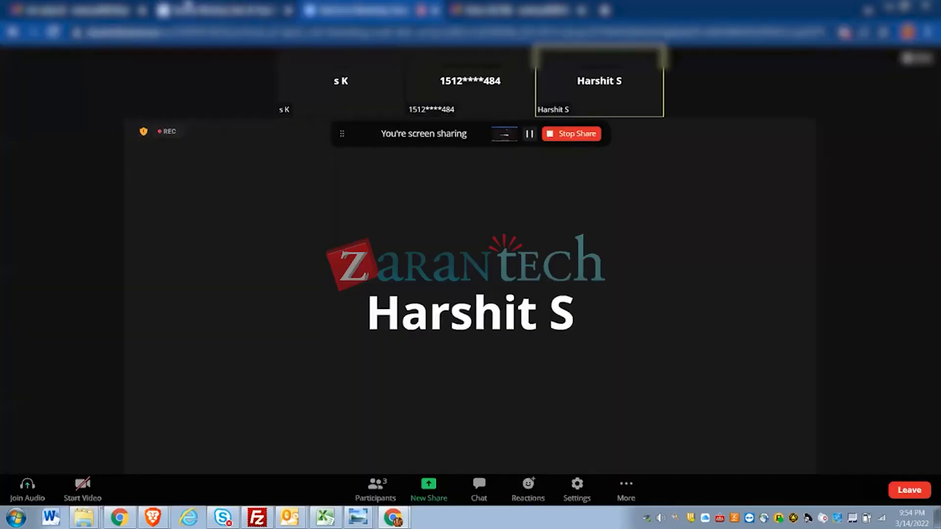
{"action": "left_click", "coordinate": [185, 6]}
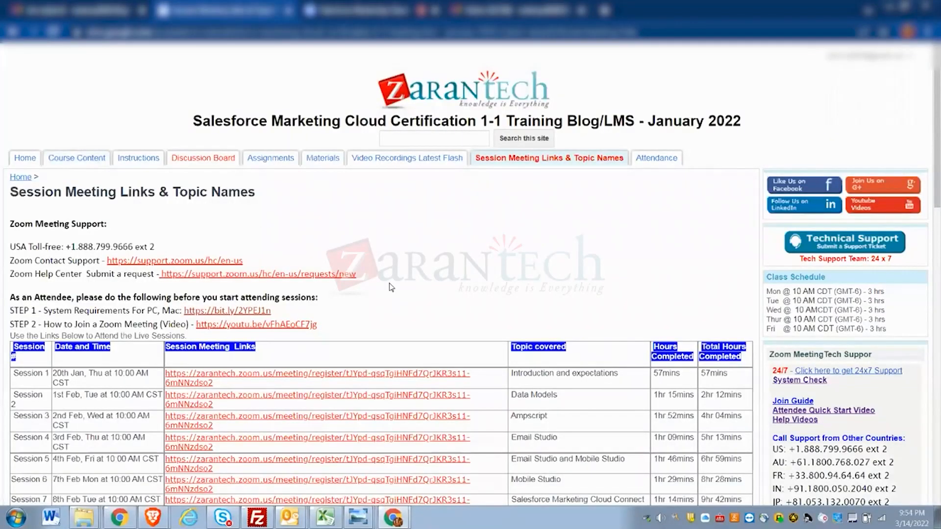
{"action": "scroll", "coordinate": [389, 284], "scroll_direction": "down", "scroll_amount": 3}
{"action": "scroll", "coordinate": [377, 260], "scroll_direction": "up", "scroll_amount": 4}
{"action": "key", "text": "alt+Tab"}
{"action": "key", "text": "alt+Tab"}
{"action": "key", "text": "alt+Tab"}
{"action": "key", "text": "alt+Tab"}
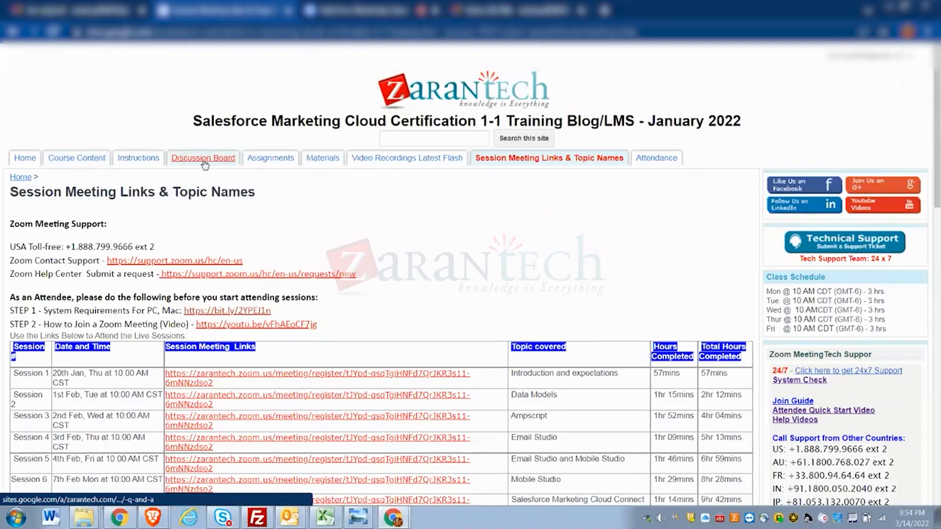
{"action": "scroll", "coordinate": [313, 233], "scroll_direction": "down", "scroll_amount": 3}
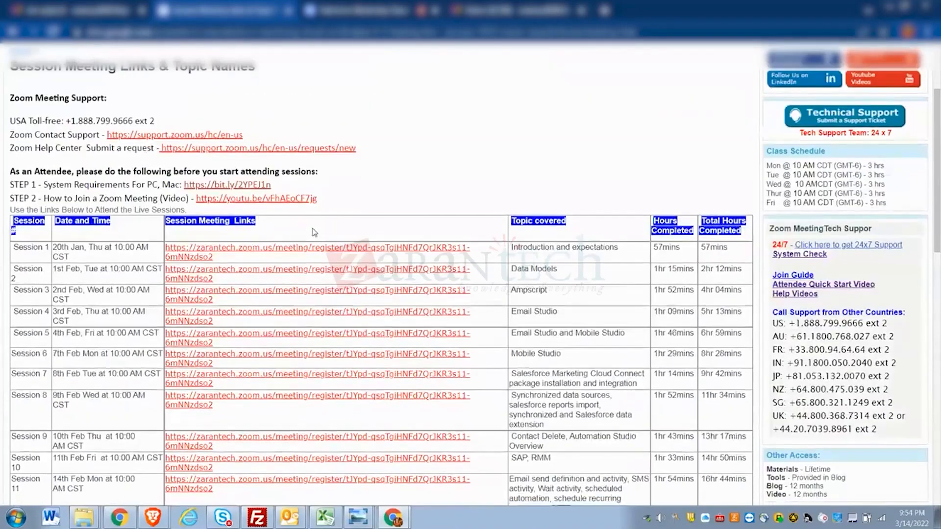
{"action": "scroll", "coordinate": [313, 233], "scroll_direction": "down", "scroll_amount": 12}
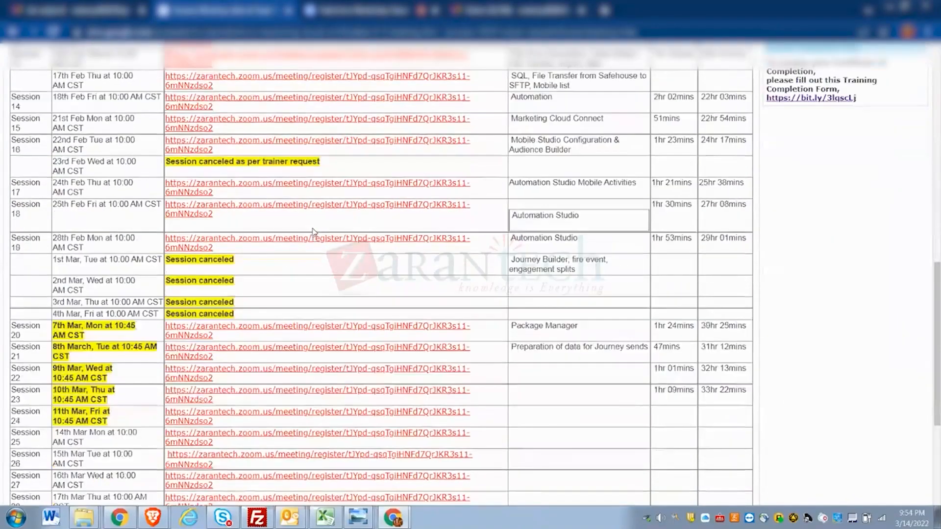
{"action": "scroll", "coordinate": [314, 233], "scroll_direction": "up", "scroll_amount": 15}
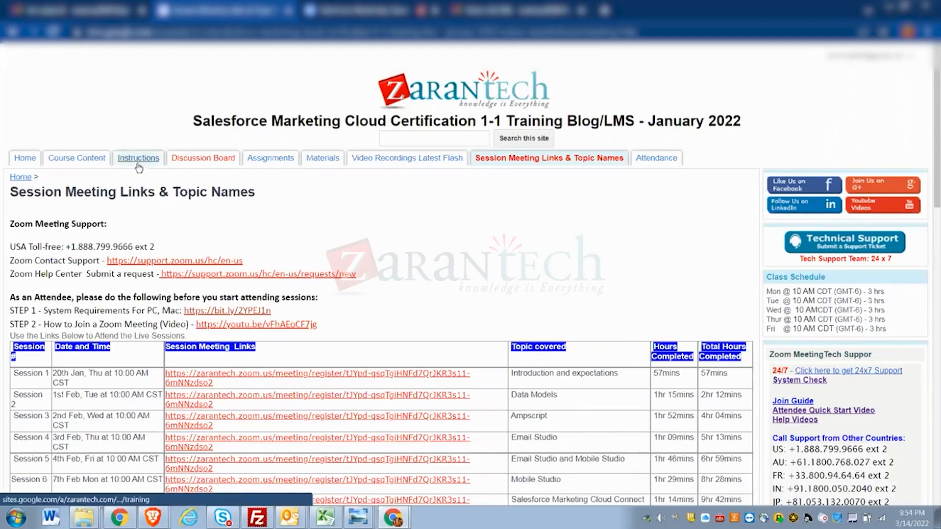
{"action": "left_click", "coordinate": [200, 166]}
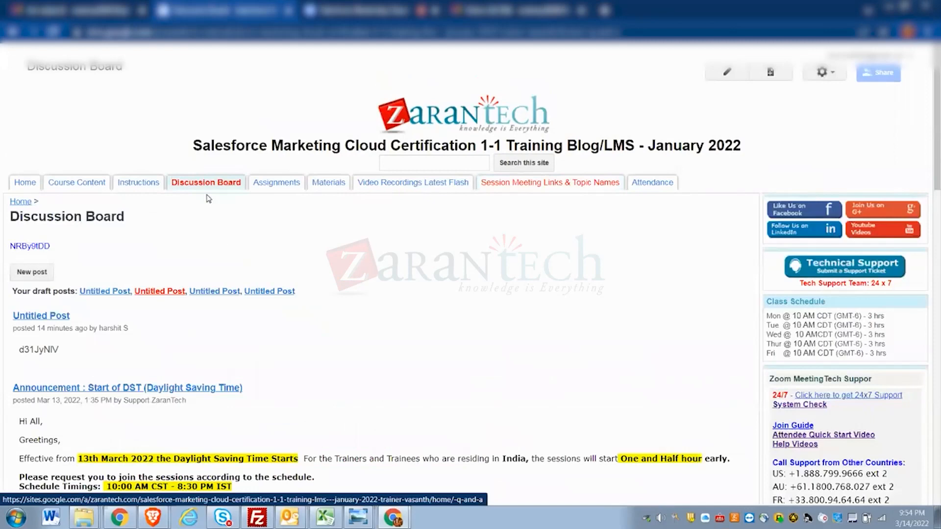
Step: Select the trainee's login username in an older March 2022 Discussion Board post
{"action": "scroll", "coordinate": [249, 255], "scroll_direction": "down", "scroll_amount": 6}
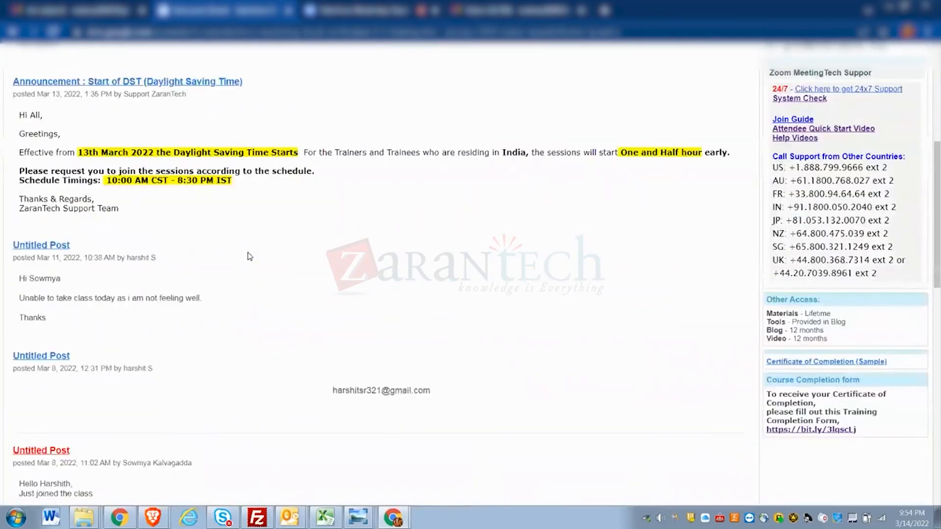
{"action": "scroll", "coordinate": [249, 255], "scroll_direction": "up", "scroll_amount": 6}
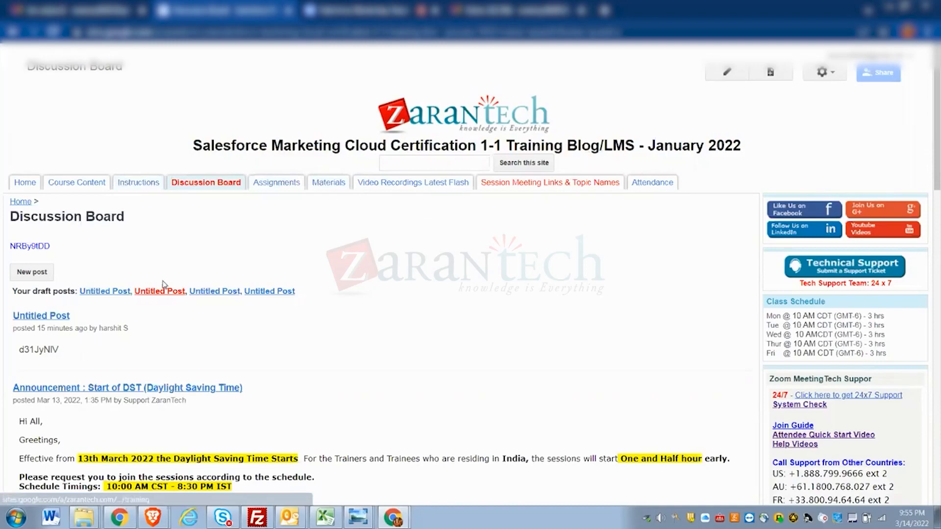
{"action": "scroll", "coordinate": [164, 284], "scroll_direction": "down", "scroll_amount": 10}
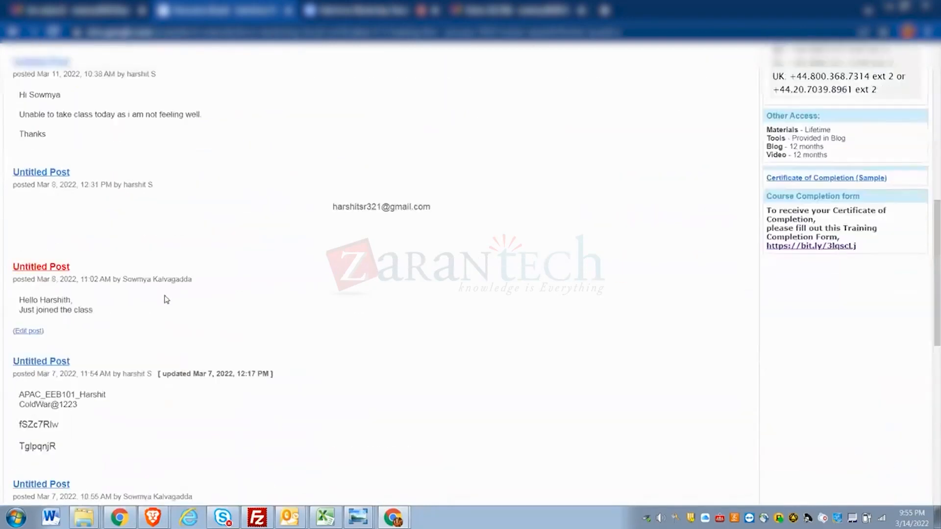
{"action": "double_click", "coordinate": [96, 393]}
{"action": "key", "text": "ctrl+c"}
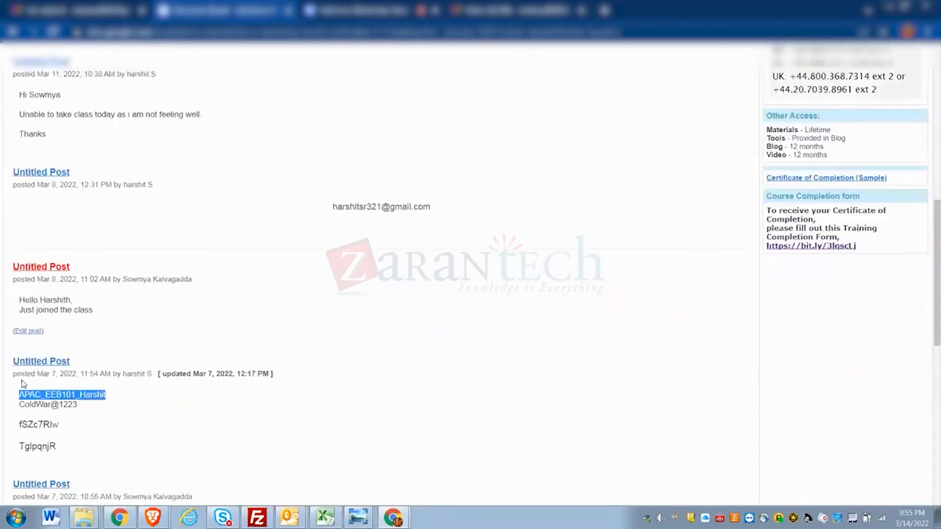
{"action": "key", "text": "alt+Tab"}
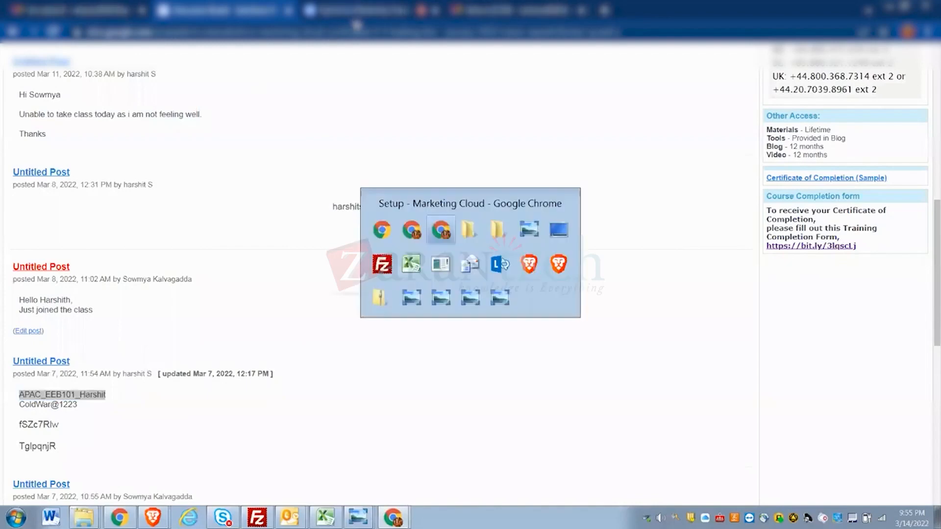
Step: Search the Setup users list for the pasted username and recheck it against the LMS post
{"action": "left_click", "coordinate": [677, 158]}
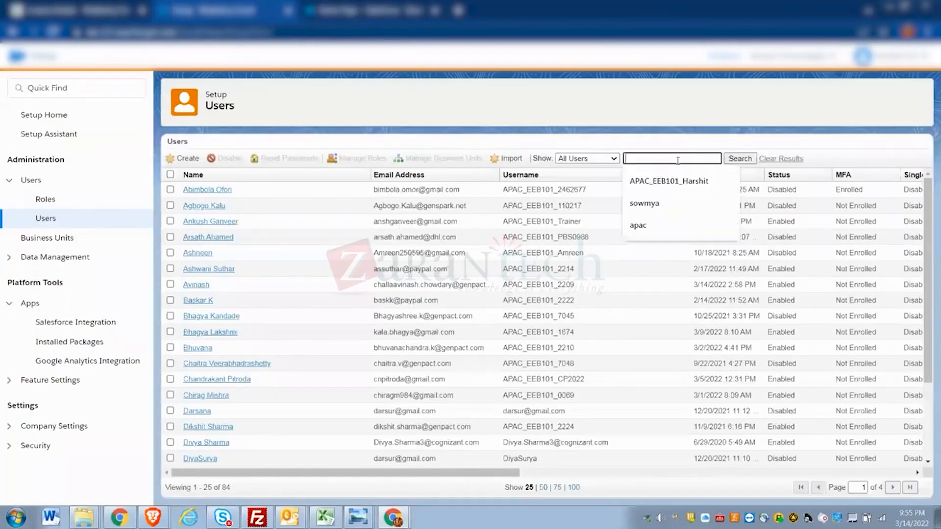
{"action": "key", "text": "ctrl+v"}
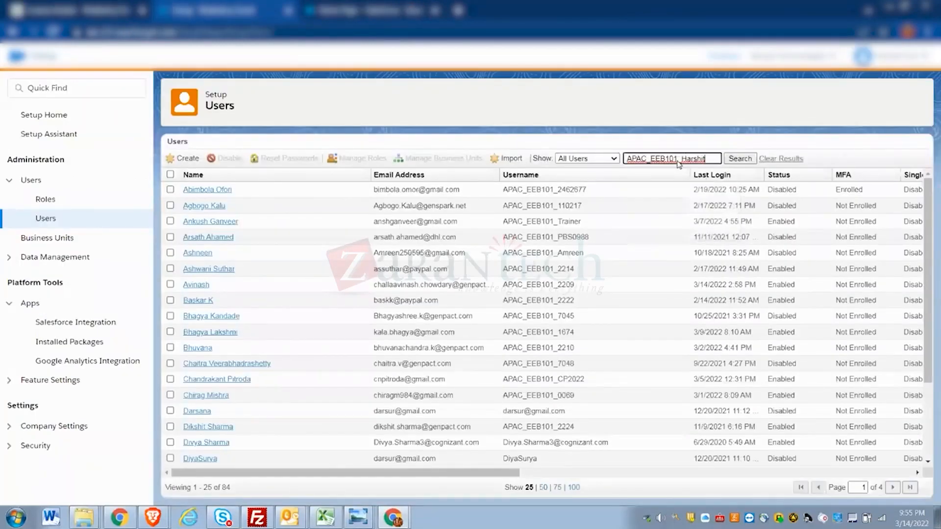
{"action": "left_click", "coordinate": [739, 158]}
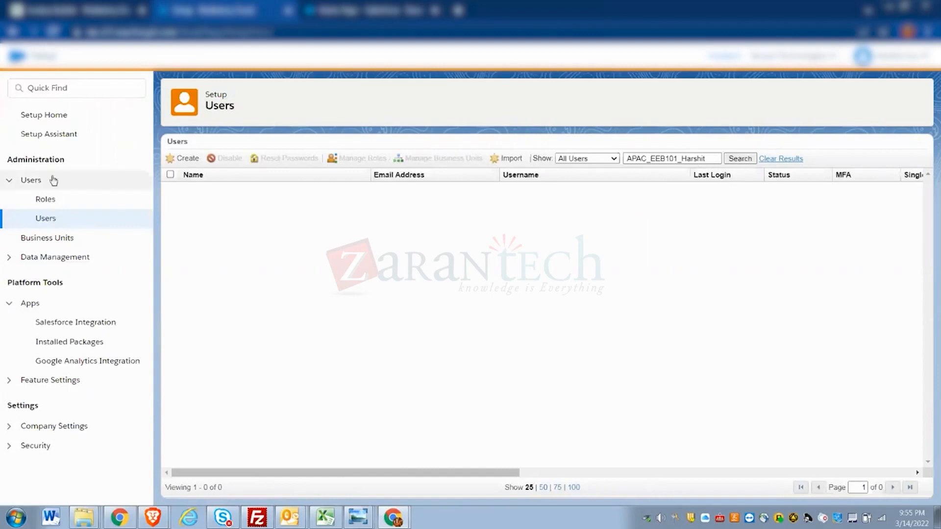
{"action": "key", "text": "alt+Tab"}
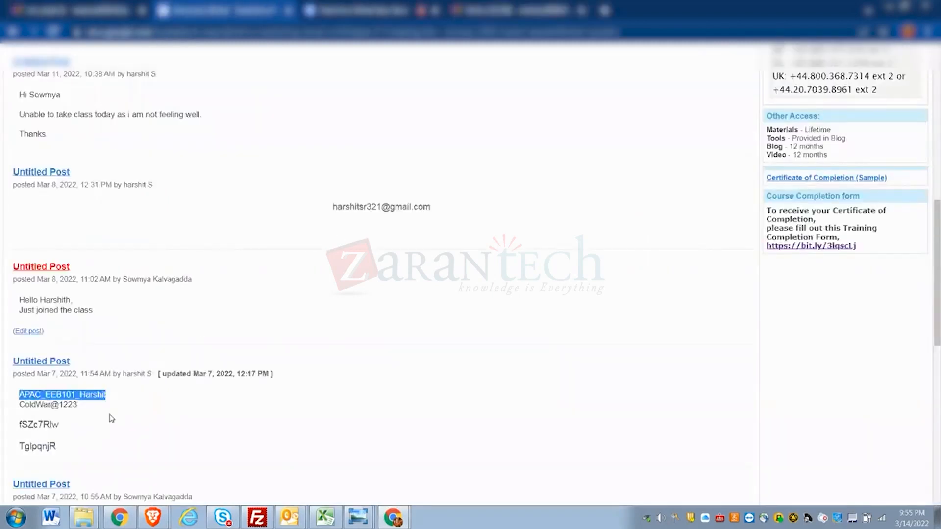
{"action": "left_click", "coordinate": [90, 439]}
{"action": "key", "text": "alt+Tab"}
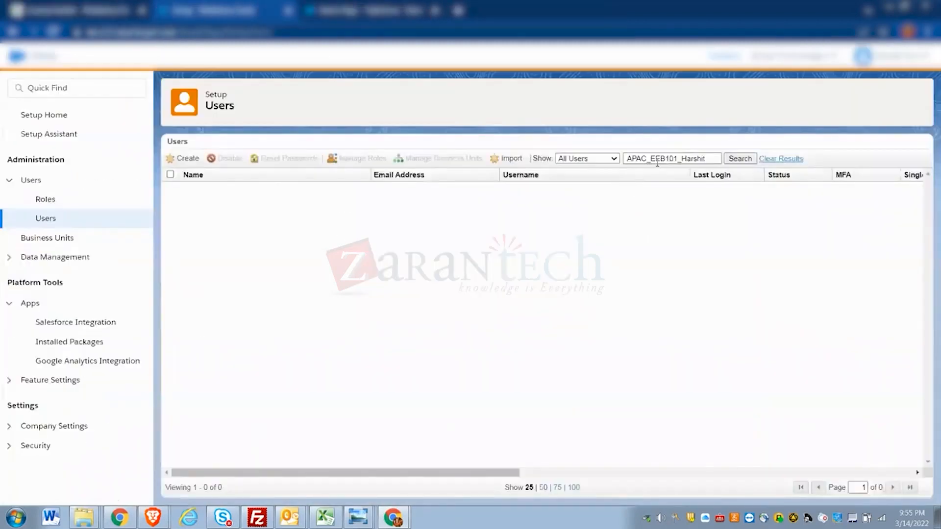
Step: Replace the user search text with 'apac' and list the matching users
{"action": "left_click", "coordinate": [707, 160]}
{"action": "key", "text": "BackSpace"}
{"action": "key", "text": "BackSpace"}
{"action": "key", "text": "BackSpace"}
{"action": "key", "text": "BackSpace"}
{"action": "key", "text": "BackSpace"}
{"action": "key", "text": "BackSpace"}
{"action": "key", "text": "BackSpace"}
{"action": "key", "text": "BackSpace"}
{"action": "key", "text": "BackSpace"}
{"action": "key", "text": "BackSpace"}
{"action": "key", "text": "BackSpace"}
{"action": "key", "text": "BackSpace"}
{"action": "key", "text": "BackSpace"}
{"action": "key", "text": "BackSpace"}
{"action": "key", "text": "BackSpace"}
{"action": "key", "text": "BackSpace"}
{"action": "key", "text": "BackSpace"}
{"action": "key", "text": "BackSpace"}
{"action": "key", "text": "BackSpace"}
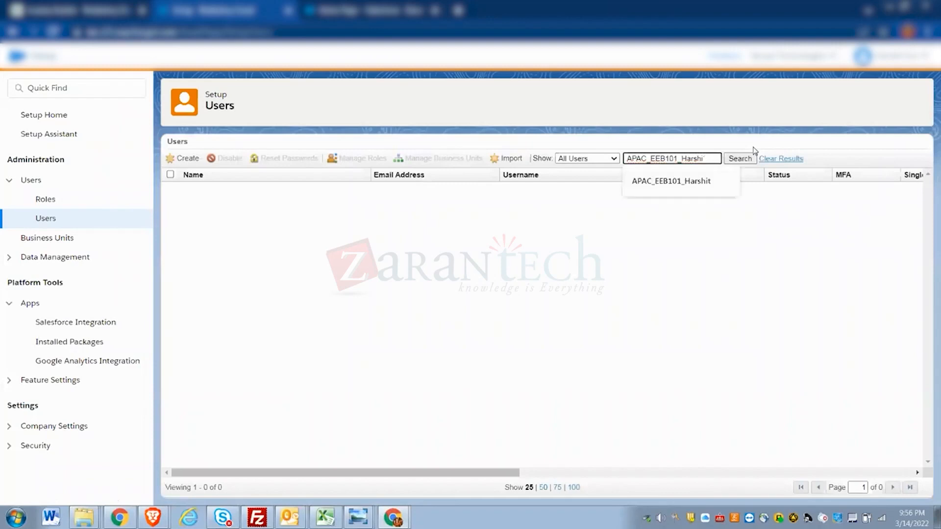
{"action": "type", "text": "apac"}
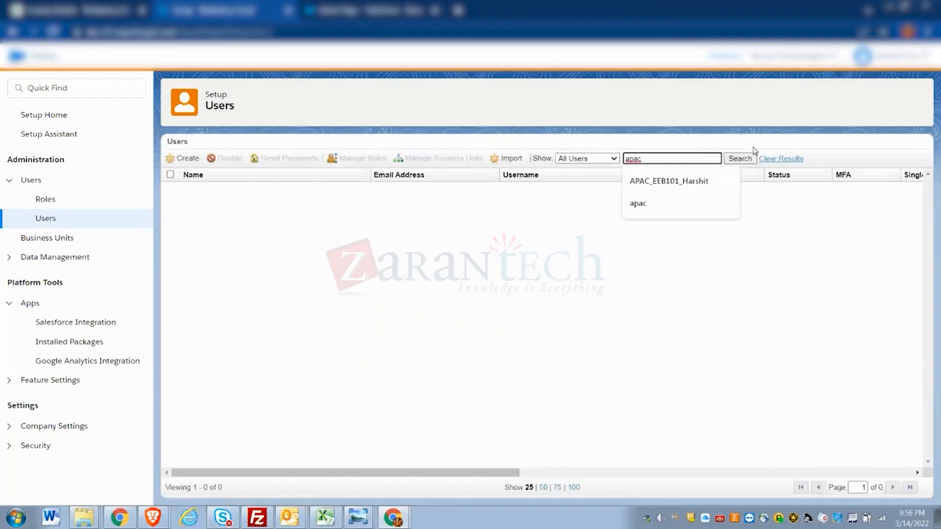
{"action": "left_click", "coordinate": [739, 159]}
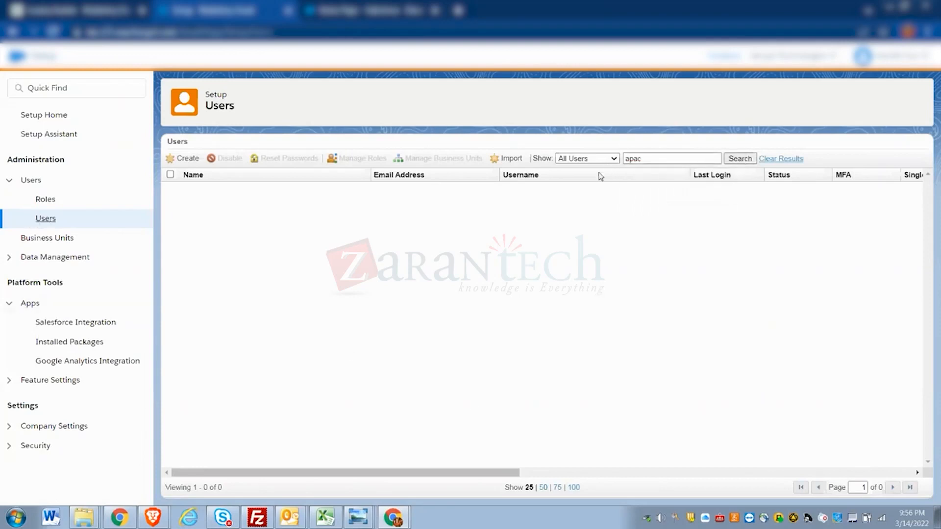
{"action": "left_click", "coordinate": [647, 158]}
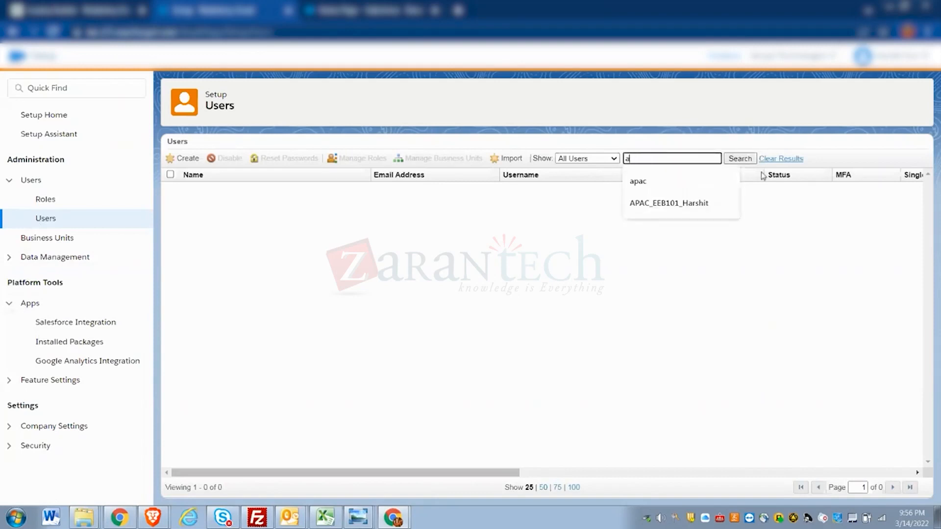
{"action": "key", "text": "Return"}
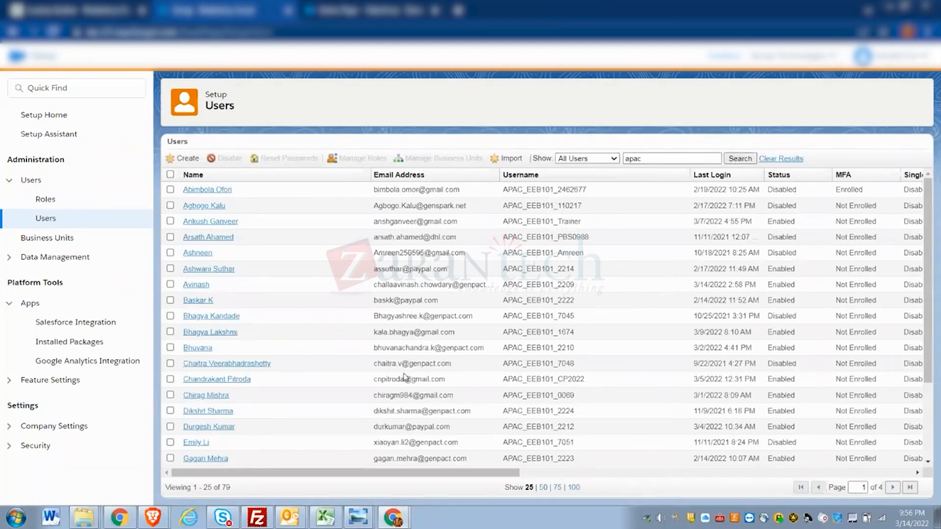
{"action": "scroll", "coordinate": [405, 376], "scroll_direction": "down", "scroll_amount": 2}
{"action": "scroll", "coordinate": [405, 376], "scroll_direction": "up", "scroll_amount": 2}
{"action": "scroll", "coordinate": [404, 376], "scroll_direction": "down", "scroll_amount": 2}
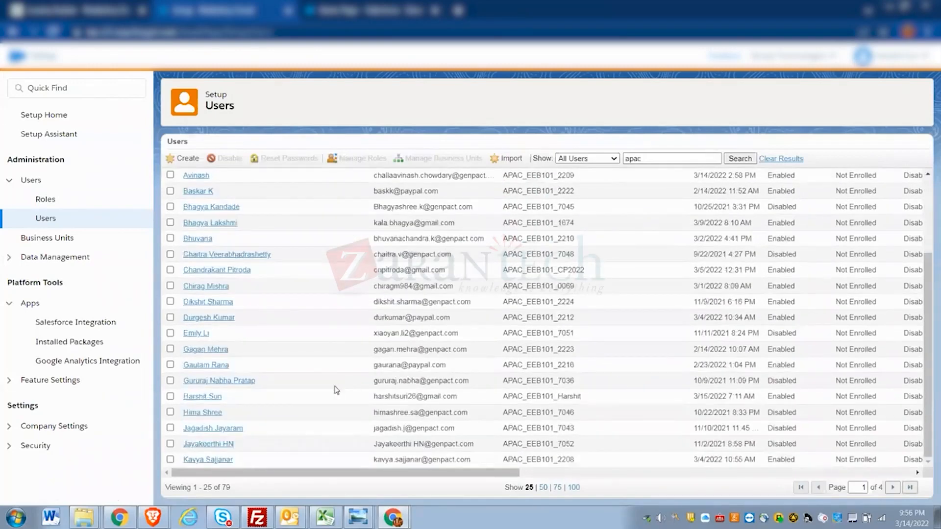
Step: Review the 79 apac users, comparing them against the LMS discussion post
{"action": "key", "text": "alt+Tab"}
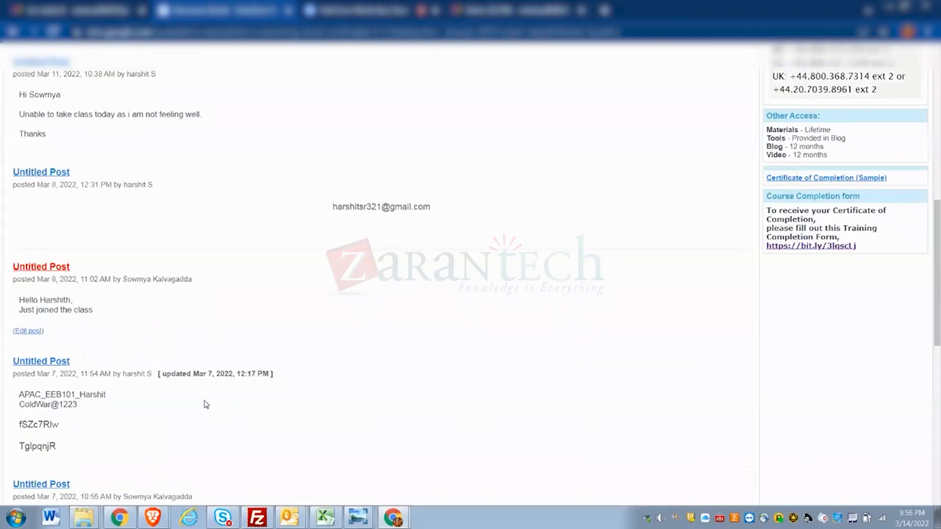
{"action": "key", "text": "alt+Tab"}
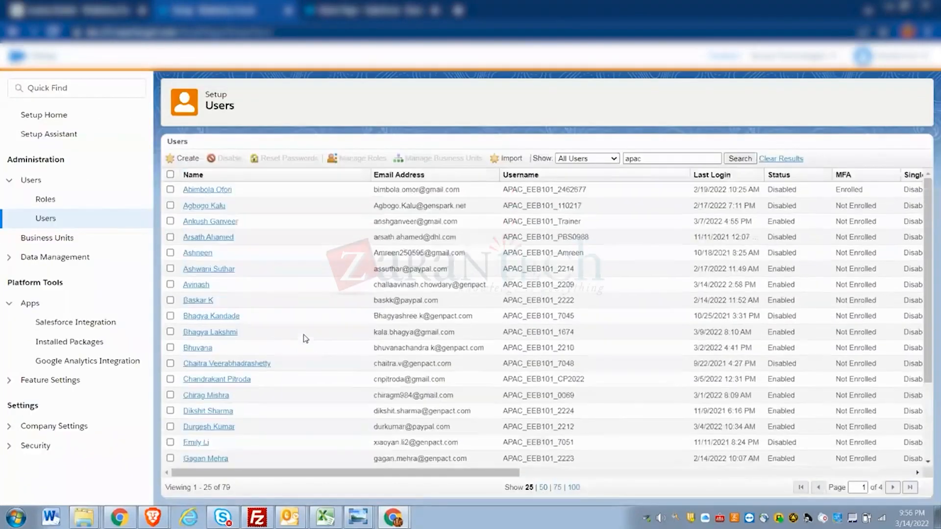
{"action": "scroll", "coordinate": [306, 338], "scroll_direction": "down", "scroll_amount": 3}
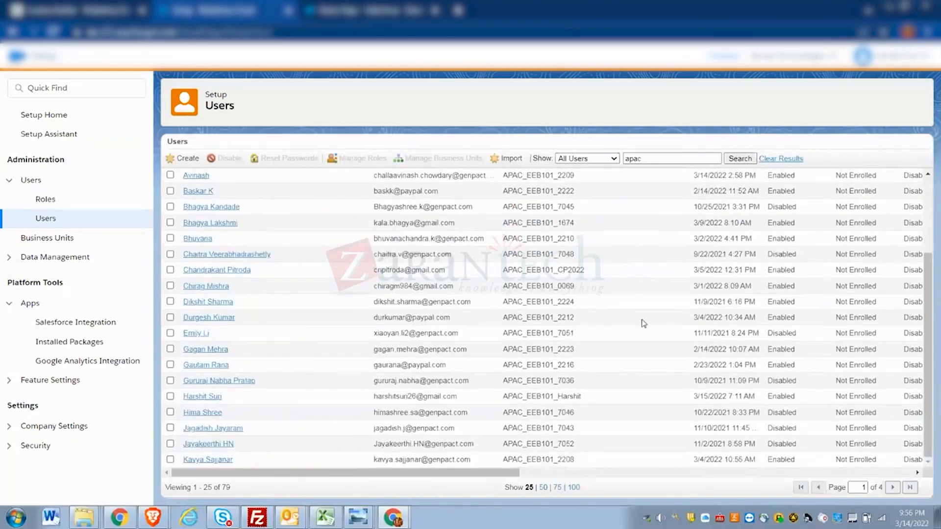
{"action": "key", "text": "alt+Tab"}
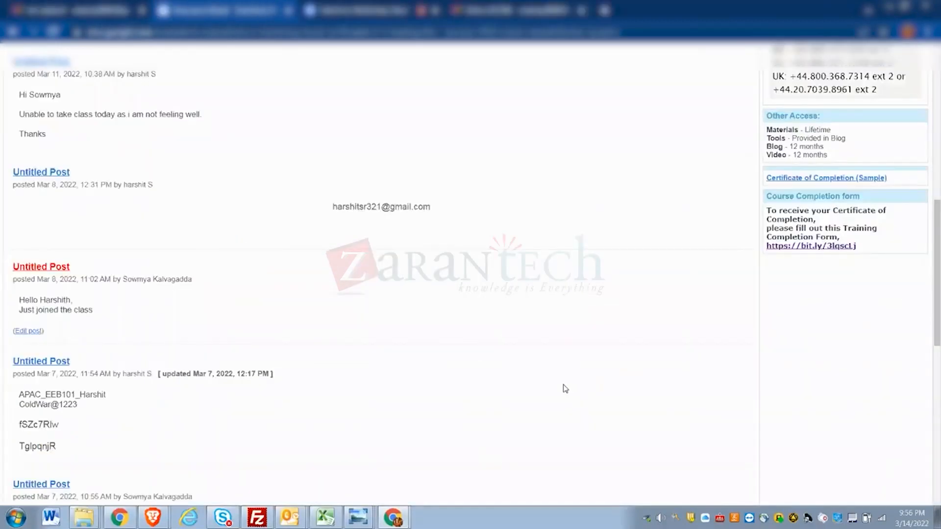
{"action": "key", "text": "alt+Tab"}
{"action": "key", "text": "alt+Tab"}
{"action": "key", "text": "alt+Tab"}
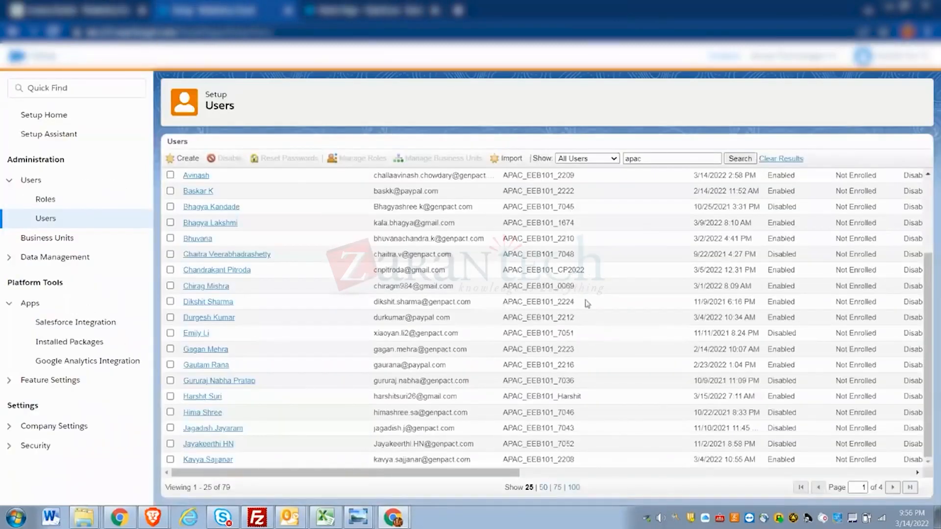
{"action": "scroll", "coordinate": [581, 436], "scroll_direction": "up", "scroll_amount": 3}
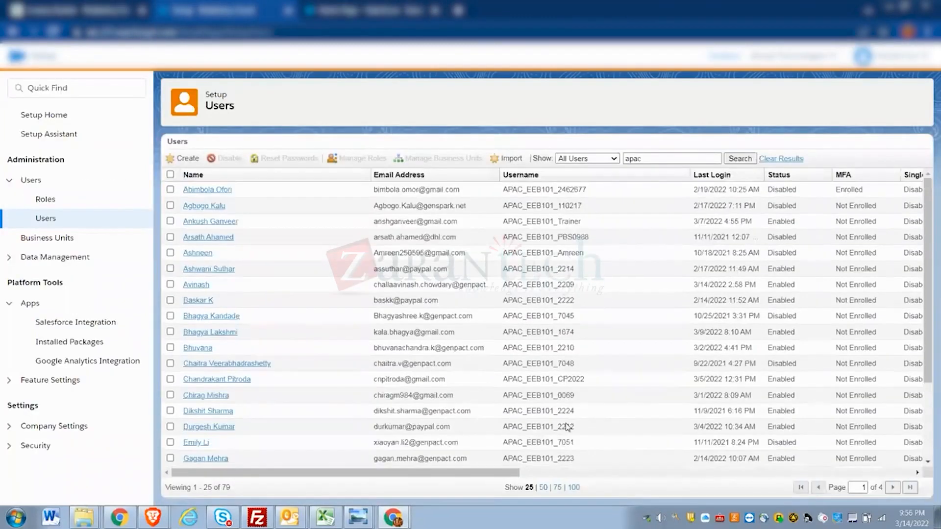
{"action": "scroll", "coordinate": [574, 422], "scroll_direction": "down", "scroll_amount": 3}
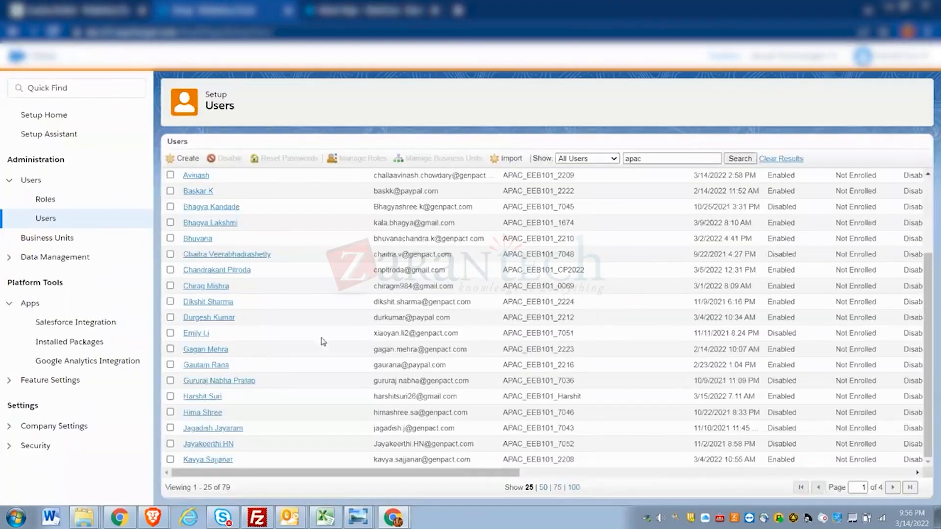
{"action": "scroll", "coordinate": [321, 340], "scroll_direction": "up", "scroll_amount": 3}
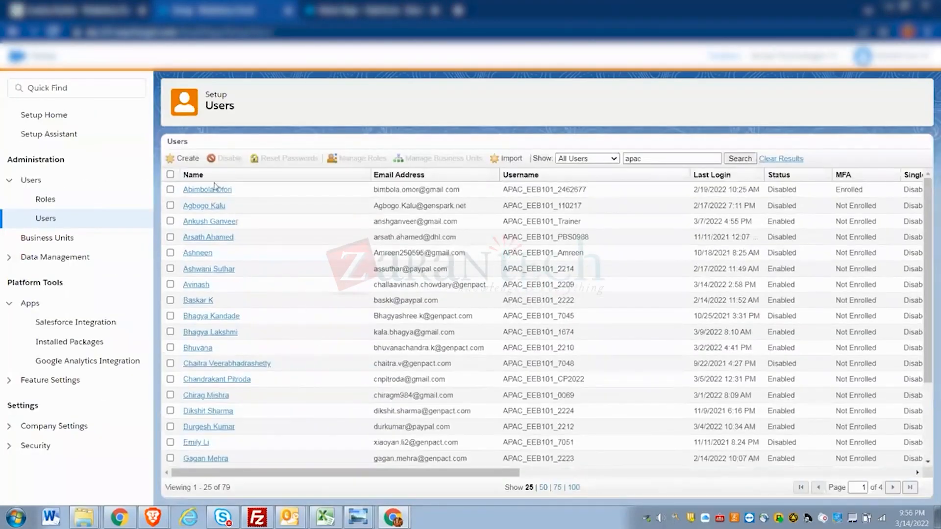
{"action": "scroll", "coordinate": [210, 370], "scroll_direction": "down", "scroll_amount": 2}
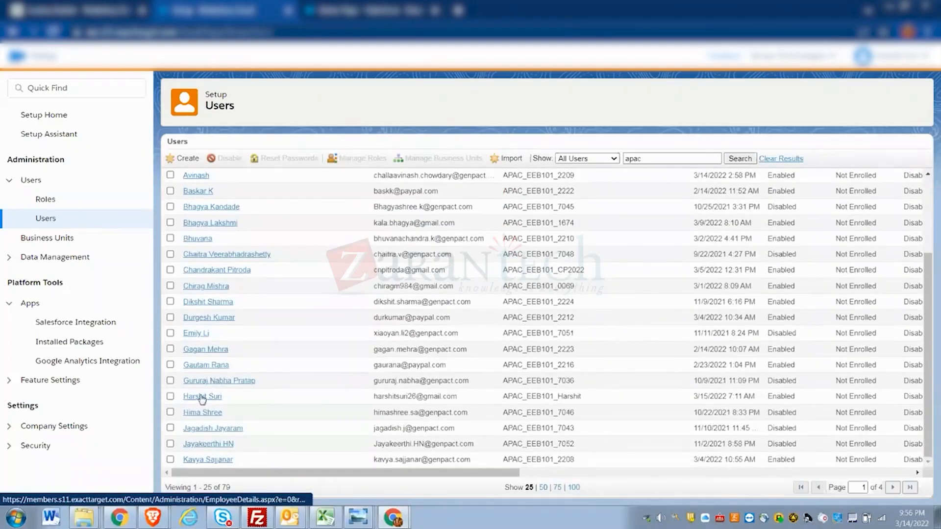
{"action": "key", "text": "alt+Tab"}
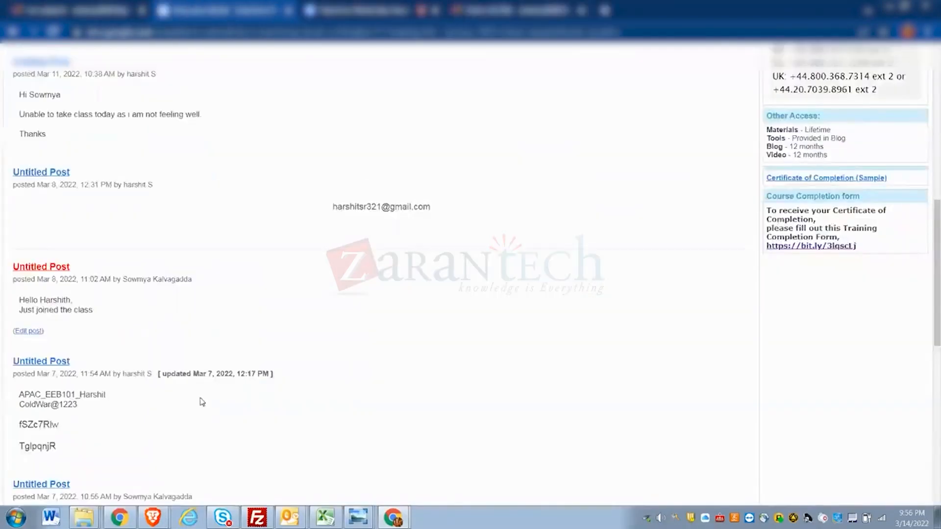
{"action": "key", "text": "alt+Tab"}
Step: Integrate the trainee user with its saved Salesforce.com username and save the settings
{"action": "left_click", "coordinate": [206, 409]}
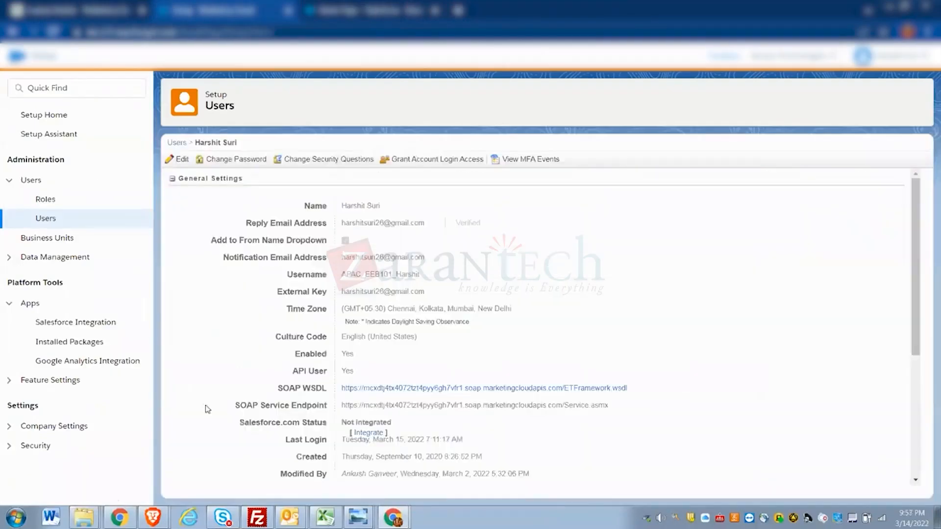
{"action": "left_click", "coordinate": [373, 433]}
{"action": "left_click", "coordinate": [343, 199]}
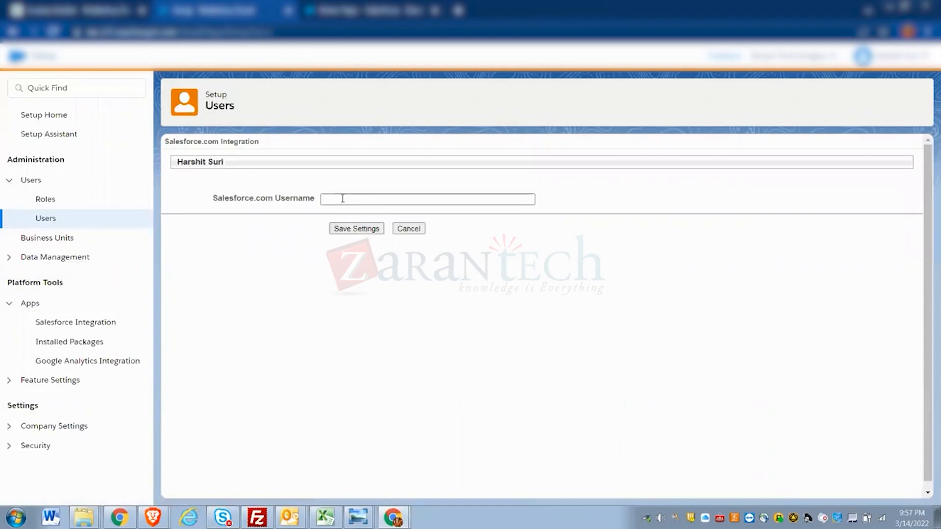
{"action": "left_click", "coordinate": [349, 221]}
{"action": "left_click", "coordinate": [360, 234]}
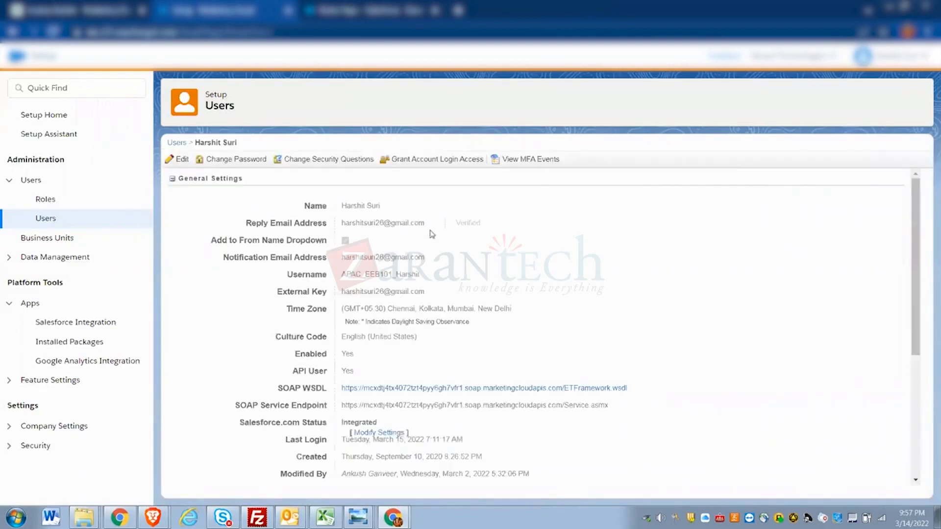
{"action": "left_click", "coordinate": [58, 8]}
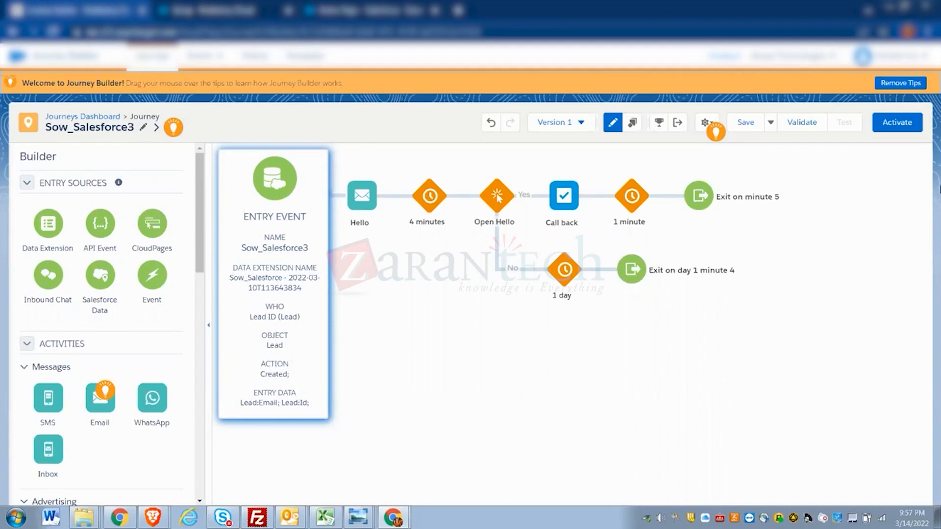
Step: Activate the Sow_Salesforce3 journey, confirming activation and dismissing the success message
{"action": "left_click", "coordinate": [890, 125]}
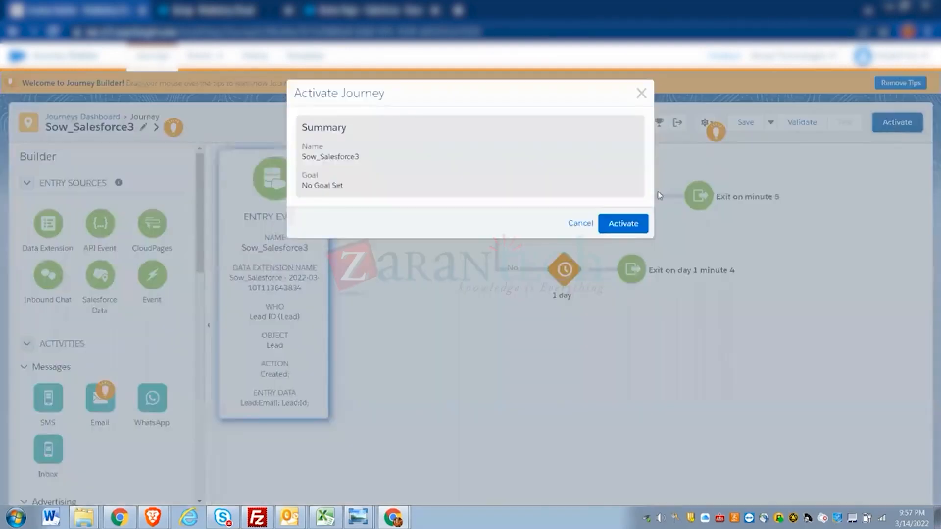
{"action": "left_click", "coordinate": [644, 98]}
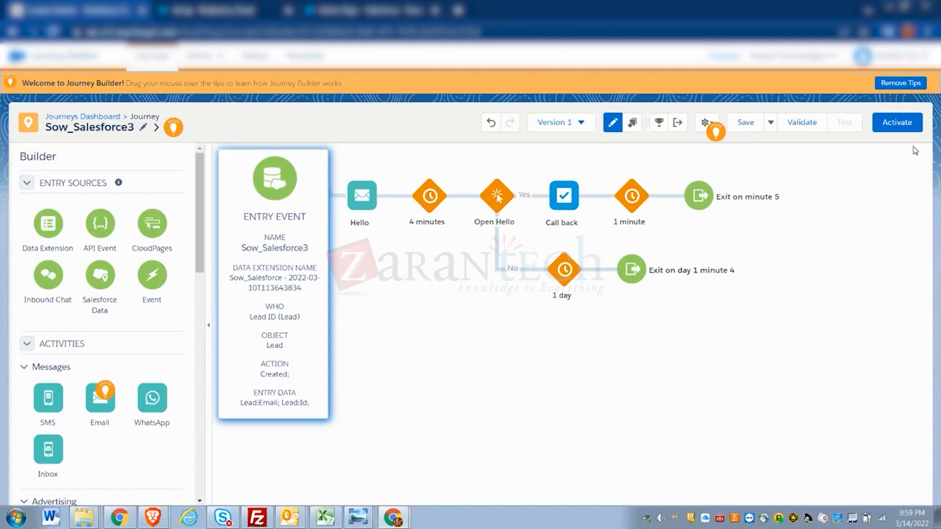
{"action": "left_click", "coordinate": [897, 122]}
{"action": "left_click", "coordinate": [624, 225]}
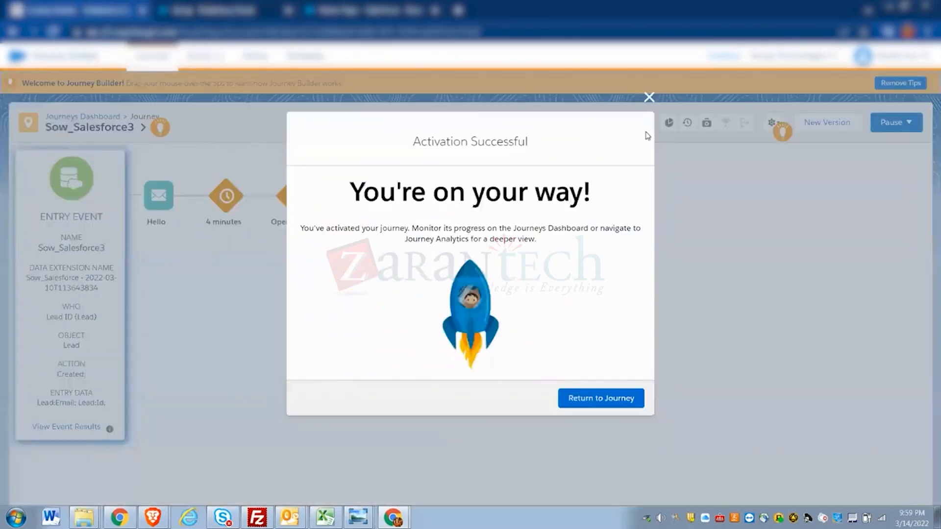
{"action": "left_click", "coordinate": [649, 94]}
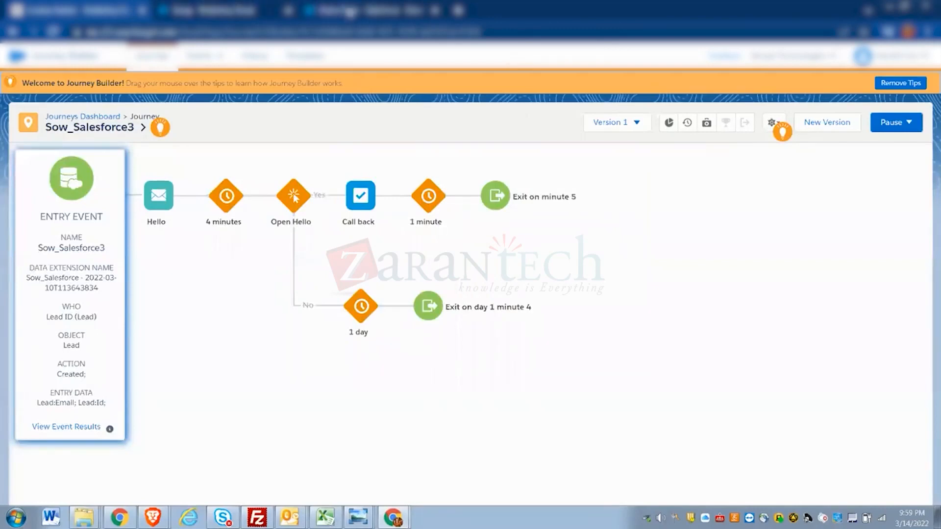
{"action": "left_click", "coordinate": [348, 11]}
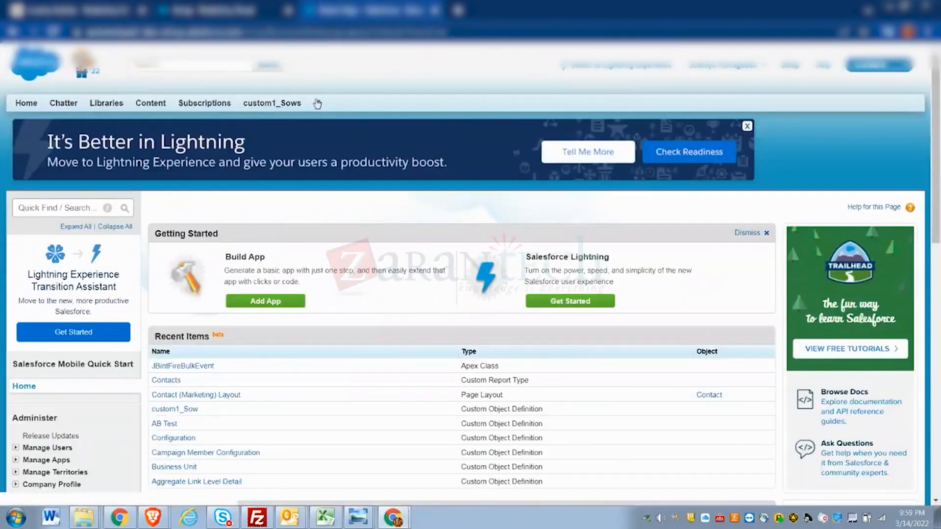
Step: Open the Leads home from the all-tabs list and start a new lead
{"action": "left_click", "coordinate": [318, 104]}
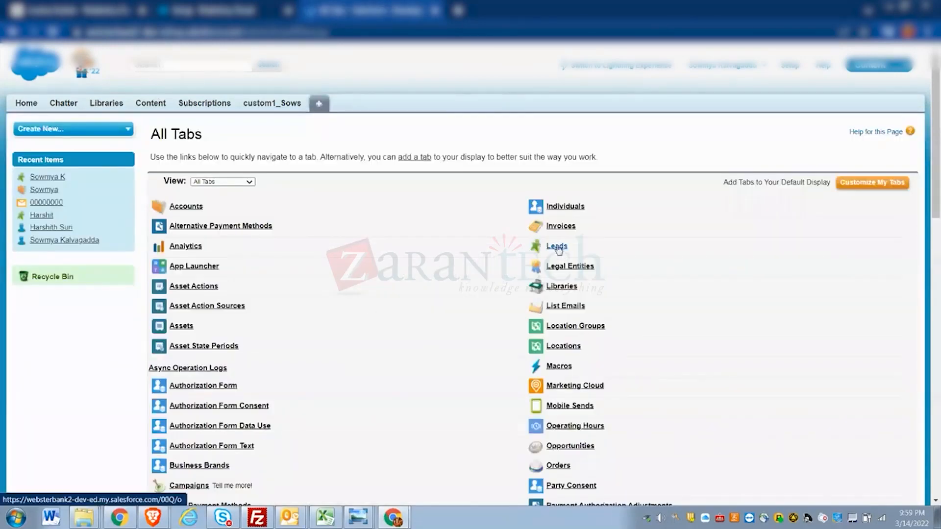
{"action": "left_click", "coordinate": [558, 249]}
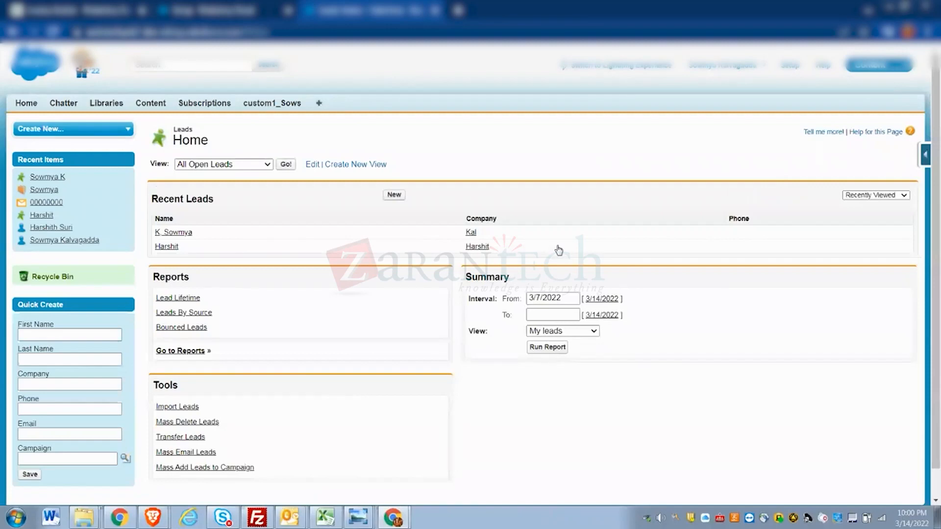
{"action": "left_click", "coordinate": [392, 195]}
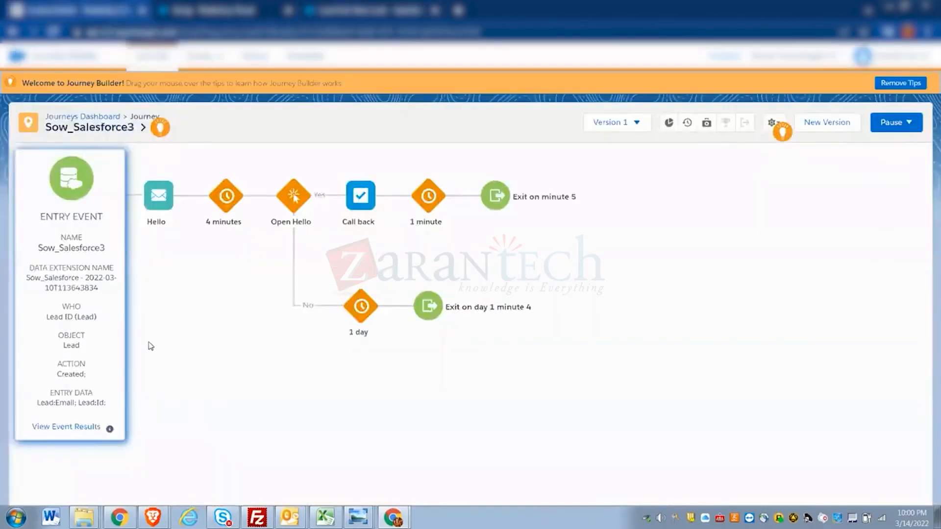
Step: Open the Lead entry source settings and step from Select Object through to Filter Criteria
{"action": "left_click", "coordinate": [77, 284]}
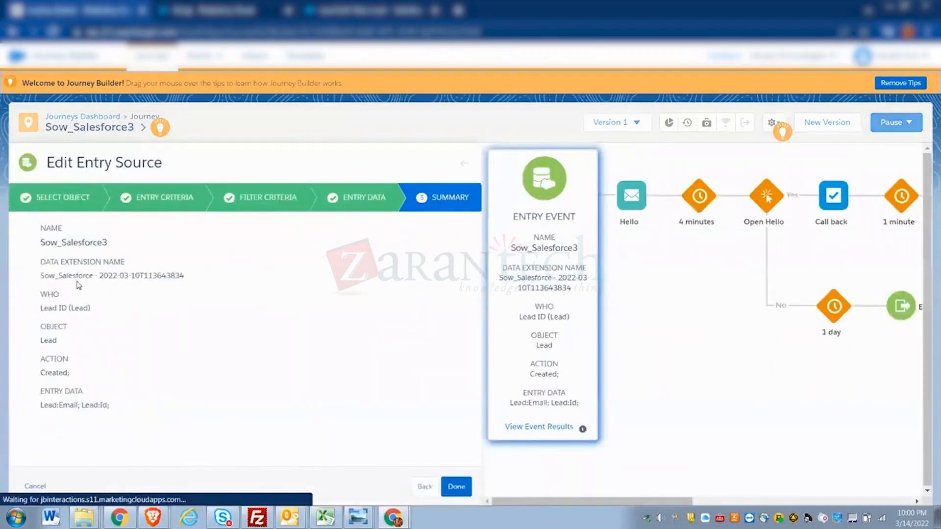
{"action": "left_click", "coordinate": [132, 208]}
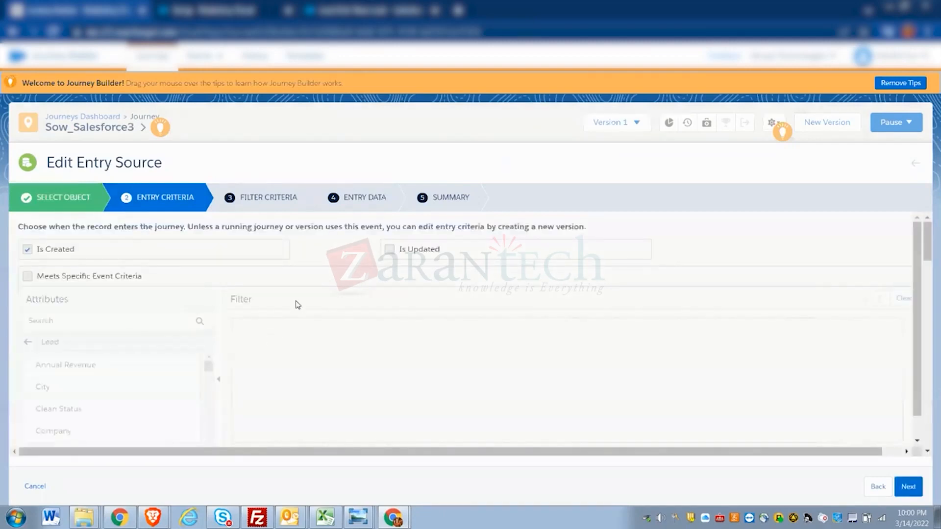
{"action": "left_click", "coordinate": [35, 193]}
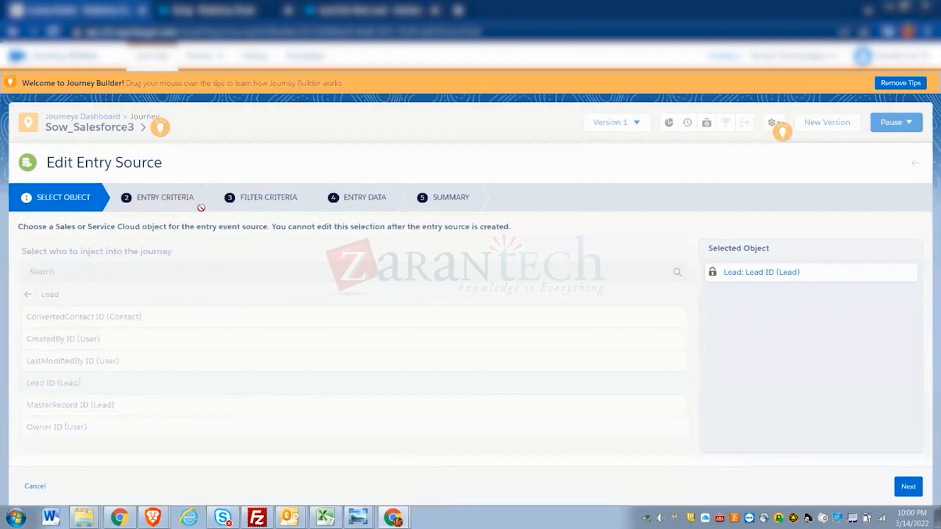
{"action": "left_click", "coordinate": [907, 488]}
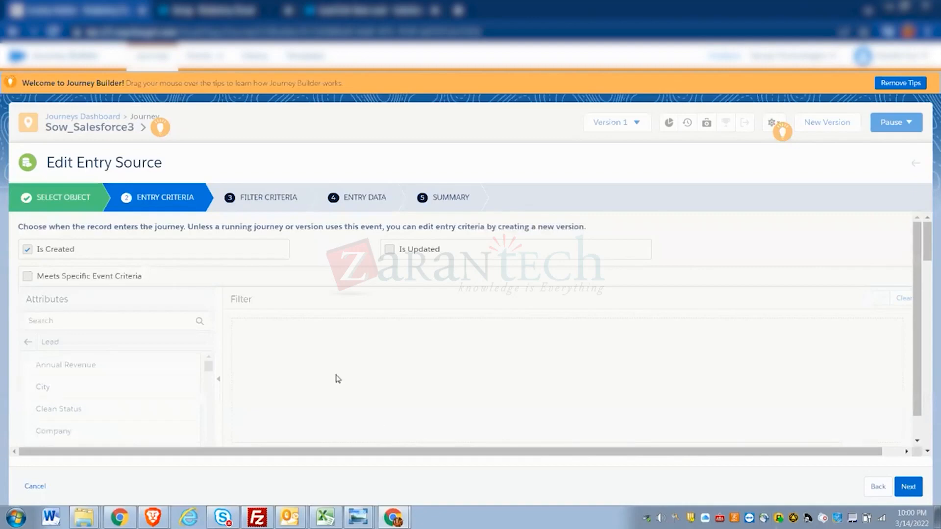
{"action": "left_click", "coordinate": [908, 488]}
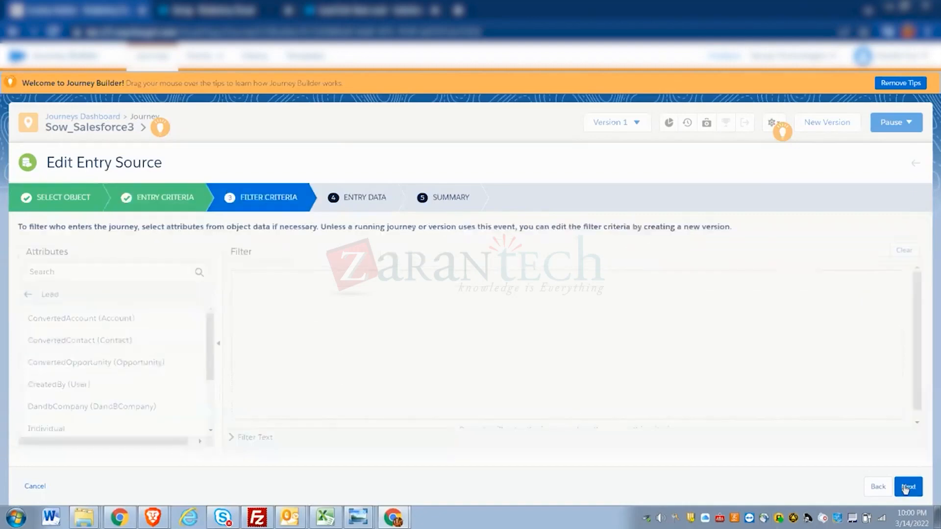
{"action": "key", "text": "alt+Tab"}
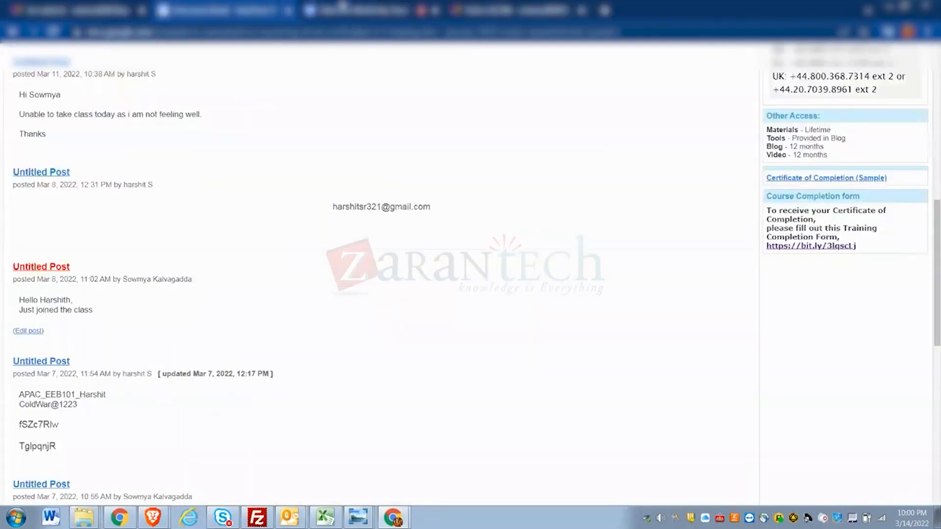
Step: Create a new lead with last name 'K', company 'Kal' and status Closed - Converted
{"action": "key", "text": "alt+Tab"}
{"action": "key", "text": "alt+Tab"}
{"action": "key", "text": "Tab"}
{"action": "type", "text": "K"}
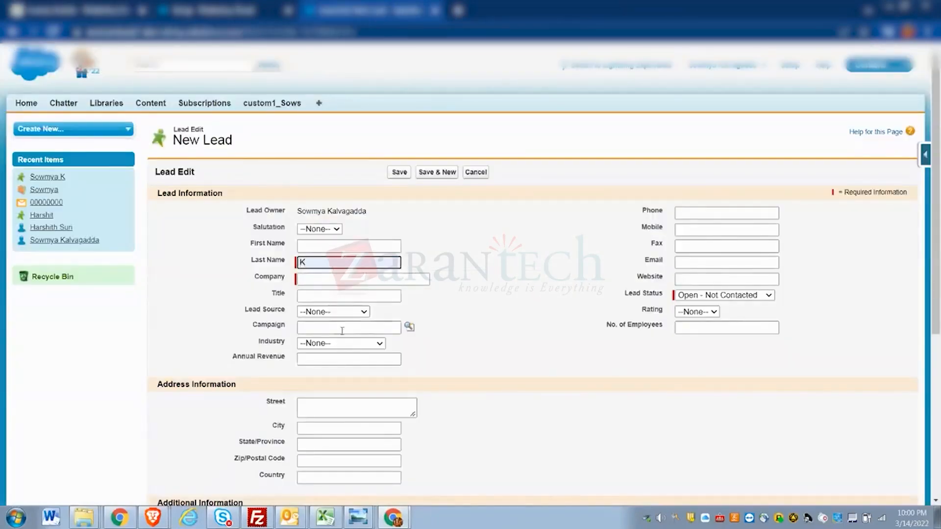
{"action": "scroll", "coordinate": [461, 411], "scroll_direction": "down", "scroll_amount": 3}
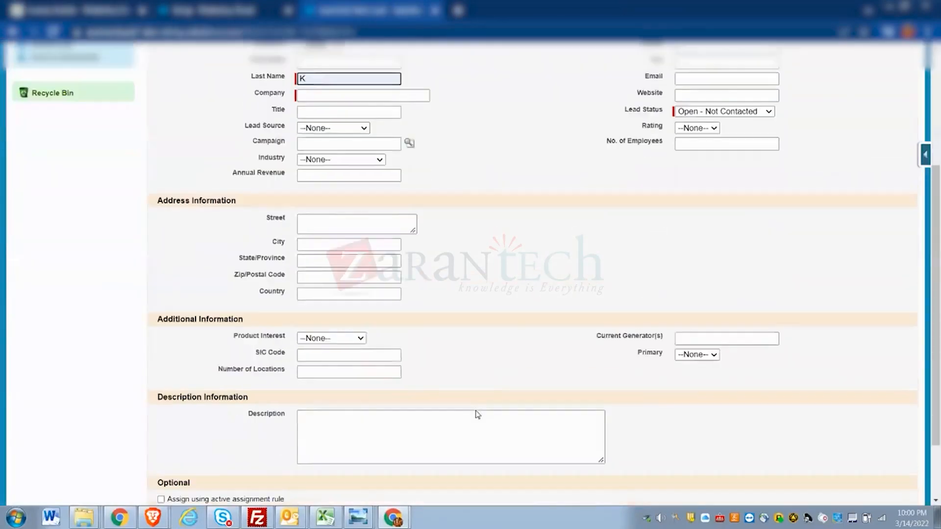
{"action": "left_click", "coordinate": [729, 114]}
{"action": "left_click", "coordinate": [719, 144]}
{"action": "scroll", "coordinate": [508, 311], "scroll_direction": "down", "scroll_amount": 2}
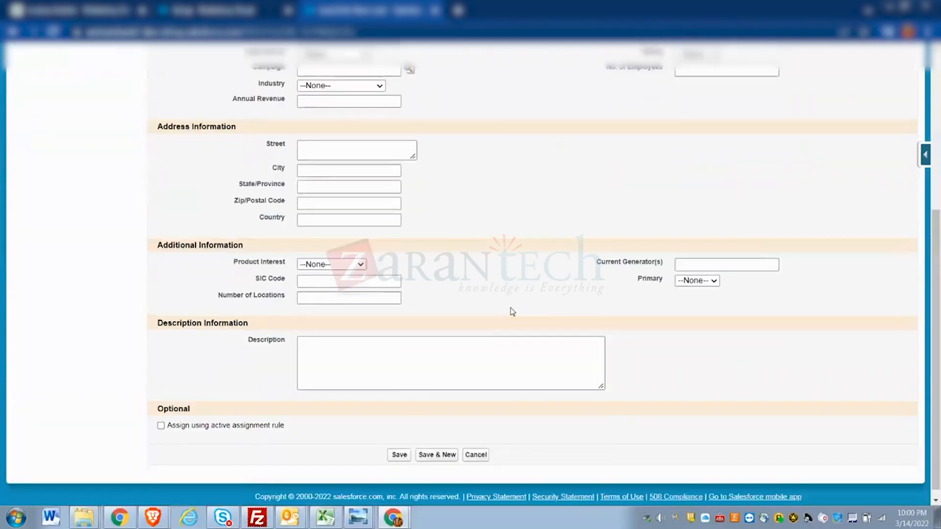
{"action": "left_click", "coordinate": [399, 446]}
{"action": "left_click", "coordinate": [362, 296]}
{"action": "type", "text": "Kal"}
{"action": "left_click", "coordinate": [400, 174]}
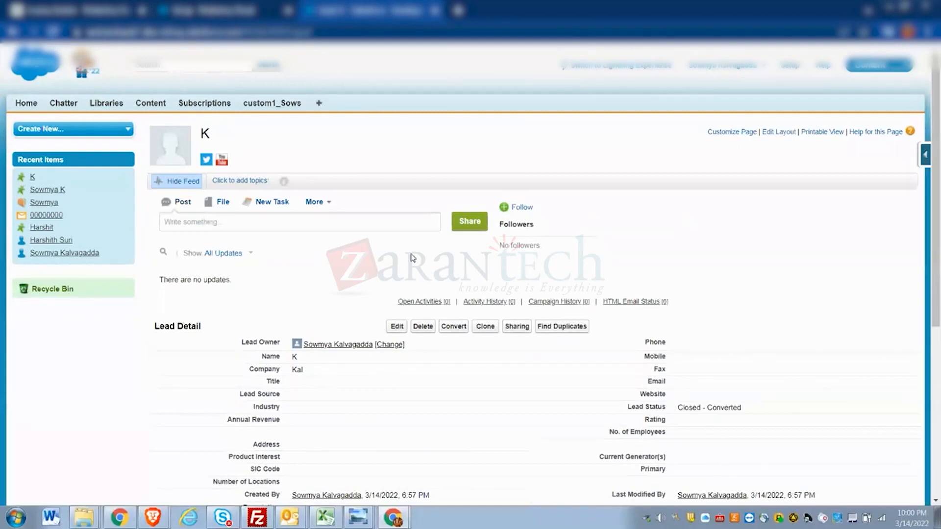
{"action": "scroll", "coordinate": [412, 258], "scroll_direction": "down", "scroll_amount": 5}
{"action": "scroll", "coordinate": [463, 357], "scroll_direction": "up", "scroll_amount": 5}
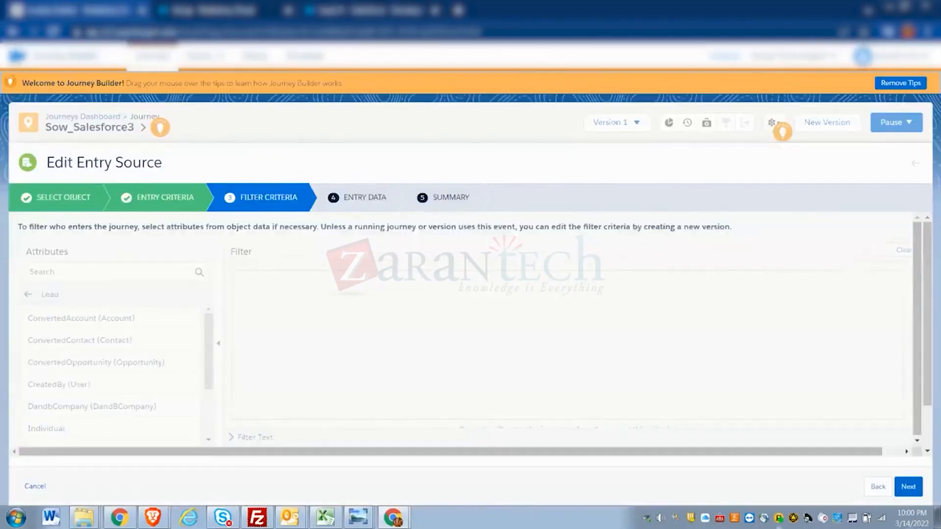
Step: Cancel the entry source editor without changes, returning to the Sow_Salesforce3 canvas
{"action": "left_click", "coordinate": [33, 486]}
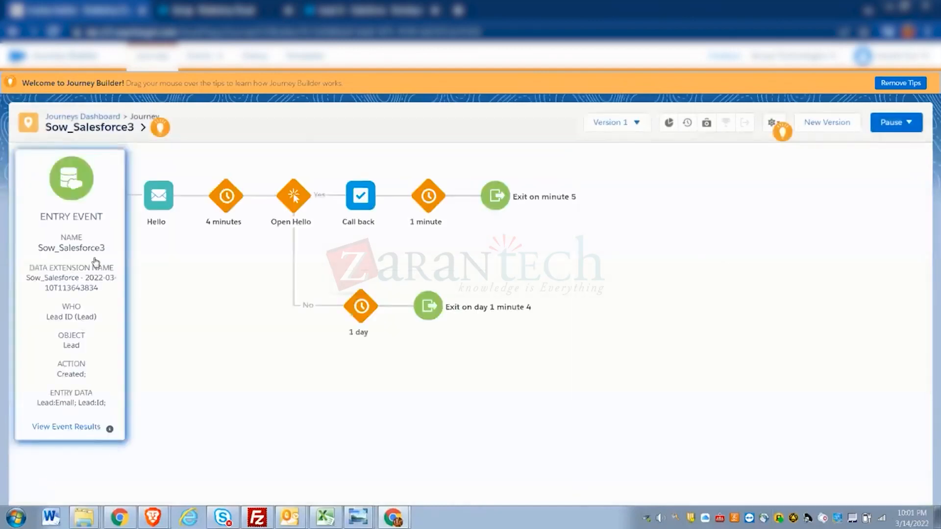
{"action": "mouse_move", "coordinate": [159, 128]}
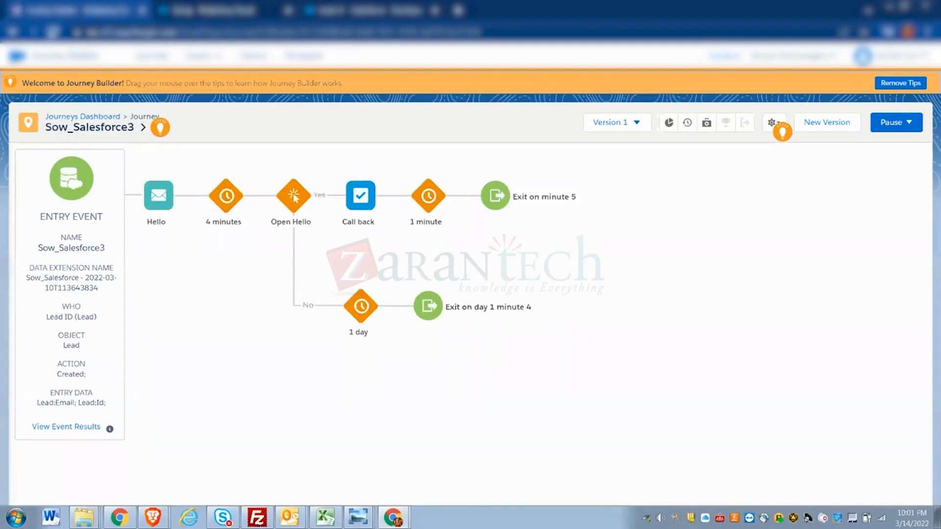
Step: From the Journeys Dashboard, view Sow_Salesforce3's entry event results: 0 evaluated, 0 accepted
{"action": "left_click", "coordinate": [116, 116]}
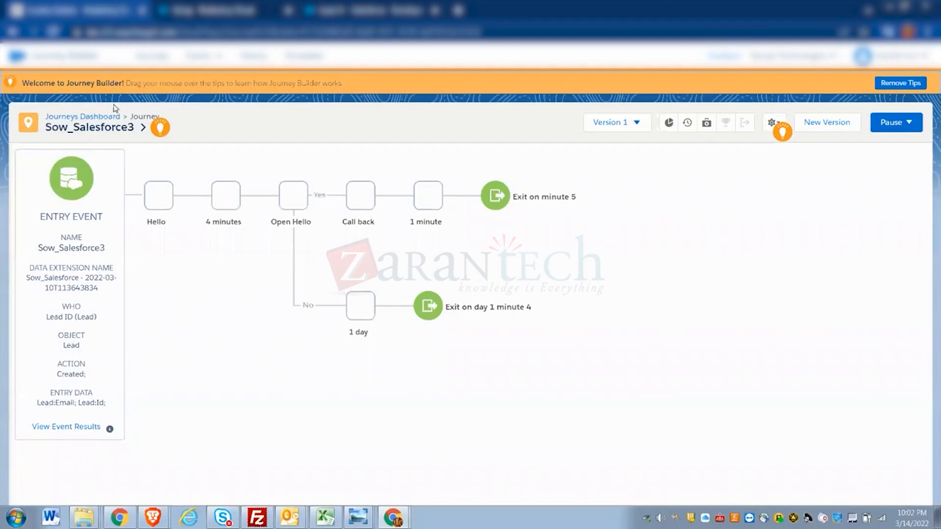
{"action": "mouse_move", "coordinate": [786, 140]}
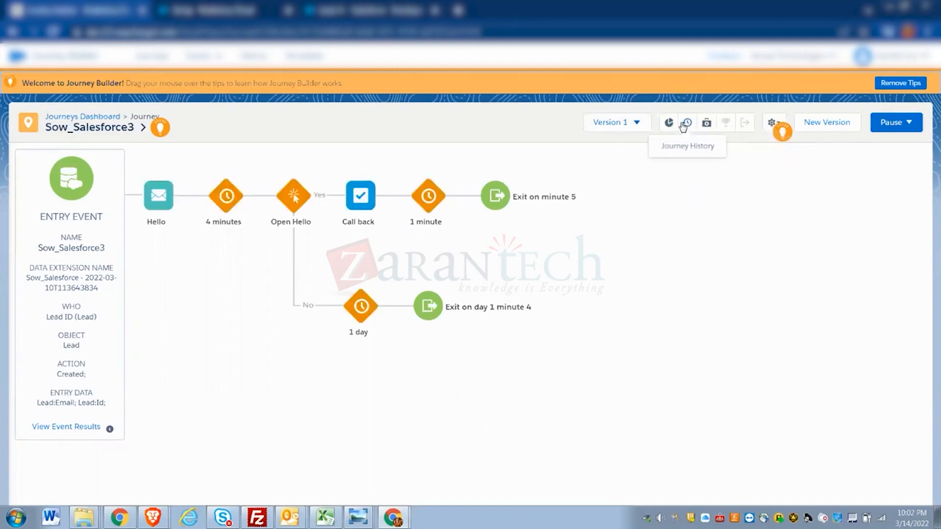
{"action": "left_click", "coordinate": [83, 429]}
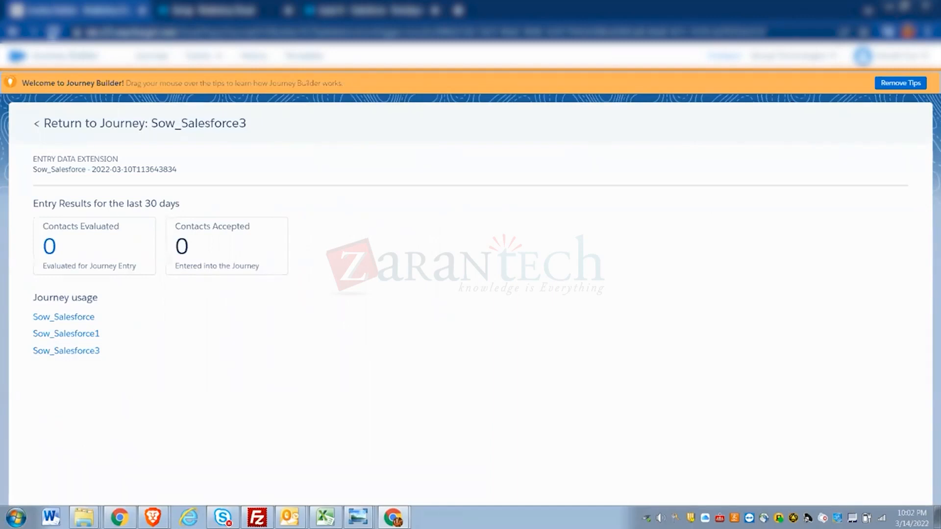
{"action": "left_click", "coordinate": [54, 33]}
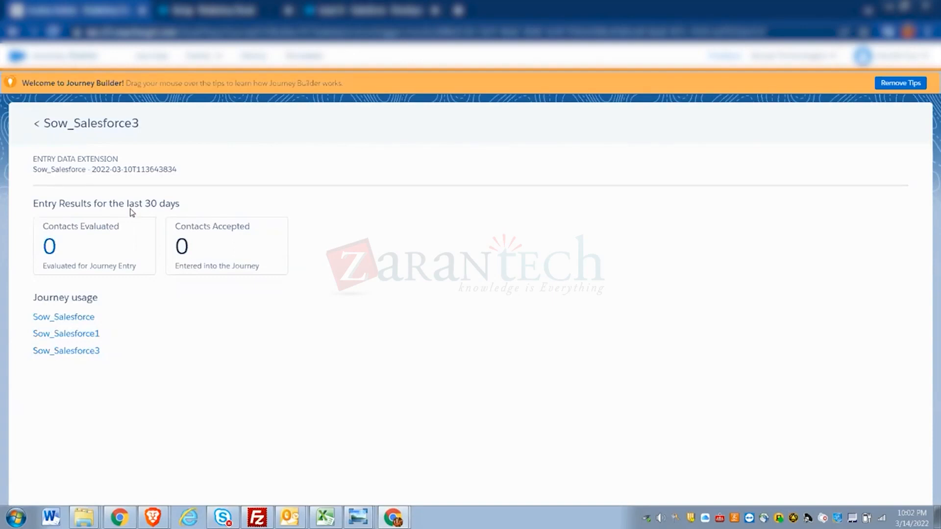
{"action": "left_click", "coordinate": [55, 33]}
{"action": "left_click", "coordinate": [55, 32]}
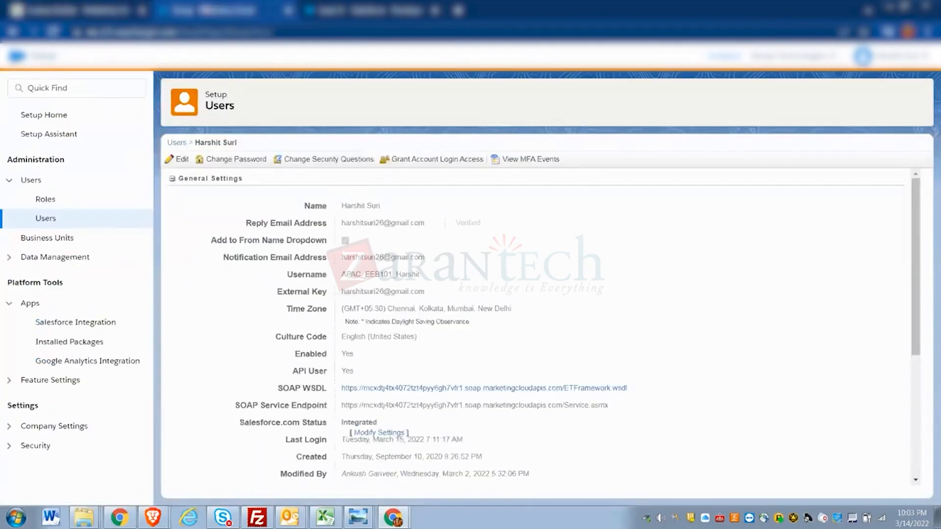
Step: Settle on the lead record tab and go back to the rejected New Lead form (Company Kal, Closed - Converted)
{"action": "left_click", "coordinate": [351, 7]}
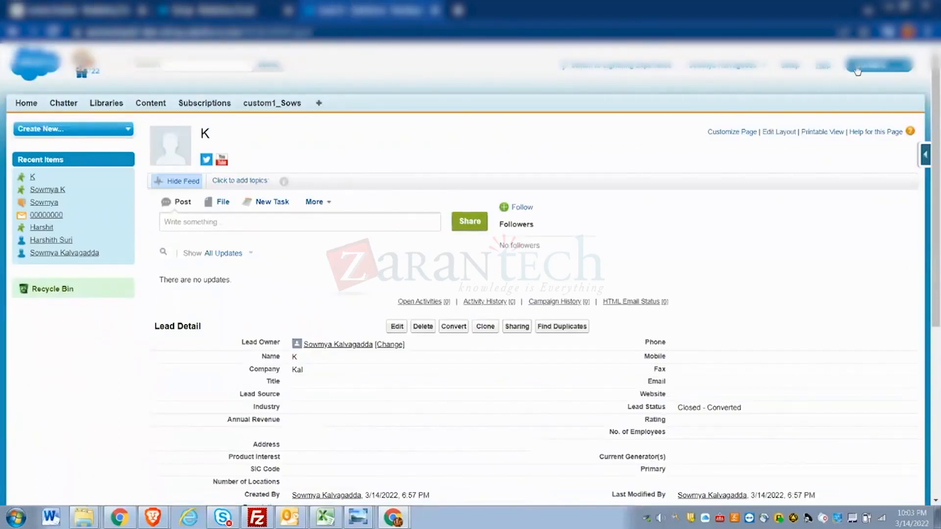
{"action": "left_click", "coordinate": [759, 75]}
{"action": "left_click", "coordinate": [118, 9]}
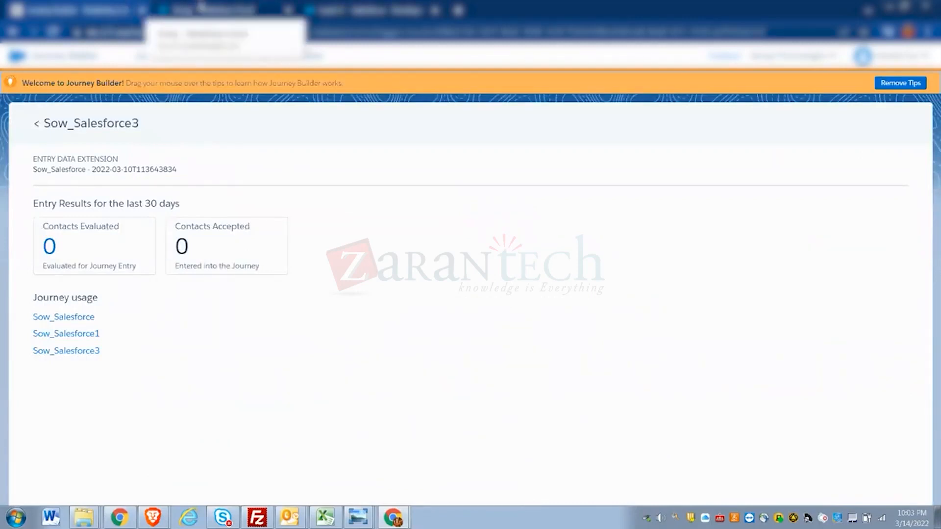
{"action": "left_click", "coordinate": [201, 7]}
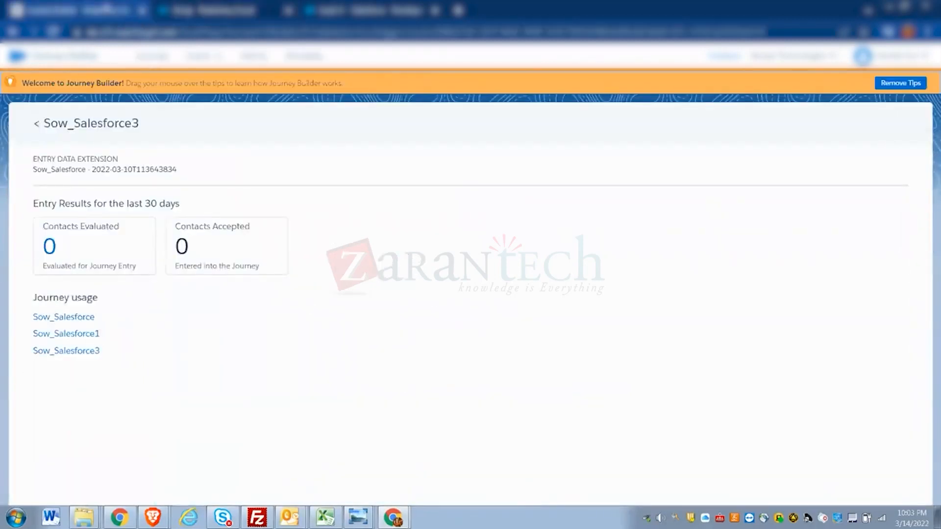
{"action": "left_click", "coordinate": [175, 7]}
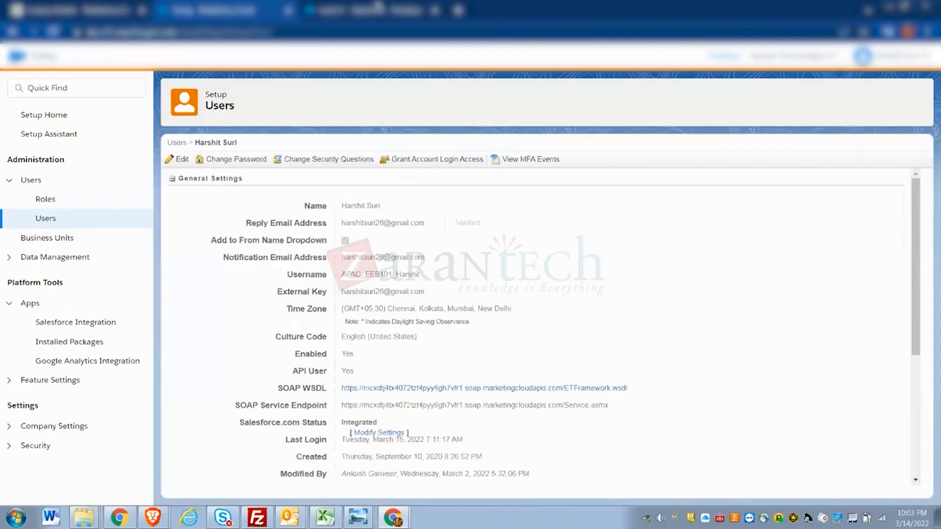
{"action": "left_click", "coordinate": [379, 7]}
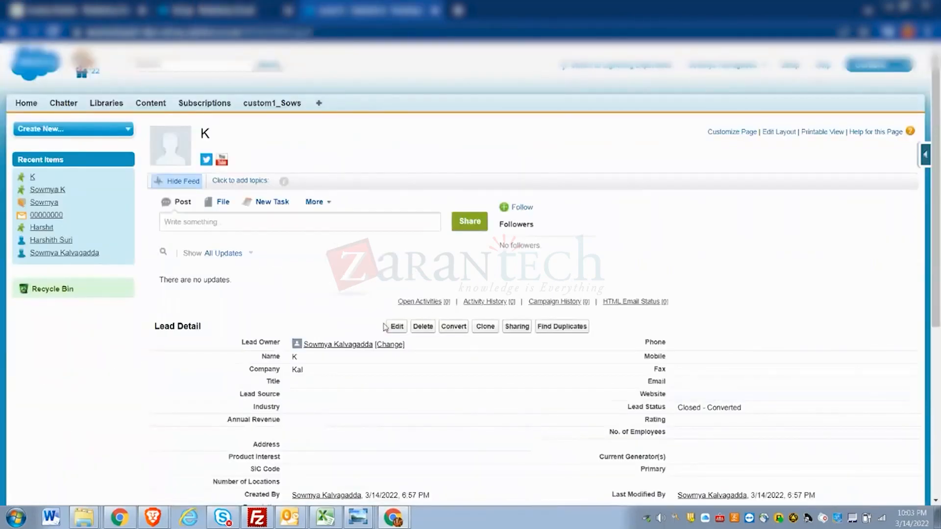
{"action": "scroll", "coordinate": [219, 193], "scroll_direction": "down", "scroll_amount": 3}
{"action": "scroll", "coordinate": [219, 192], "scroll_direction": "up", "scroll_amount": 3}
{"action": "left_click", "coordinate": [14, 32]}
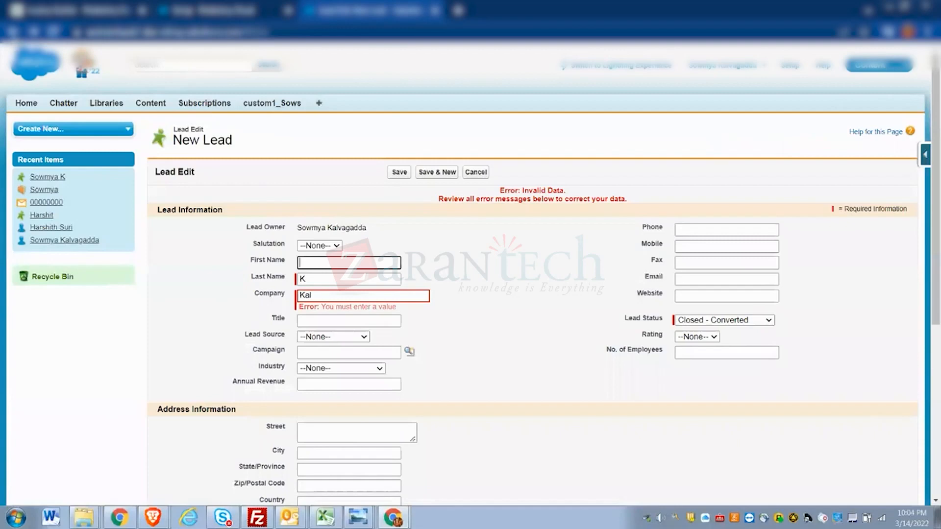
Step: Start a new lead with a last name, Company Kalvagadda and Lead Status Open - Not Contacted
{"action": "left_click", "coordinate": [14, 32]}
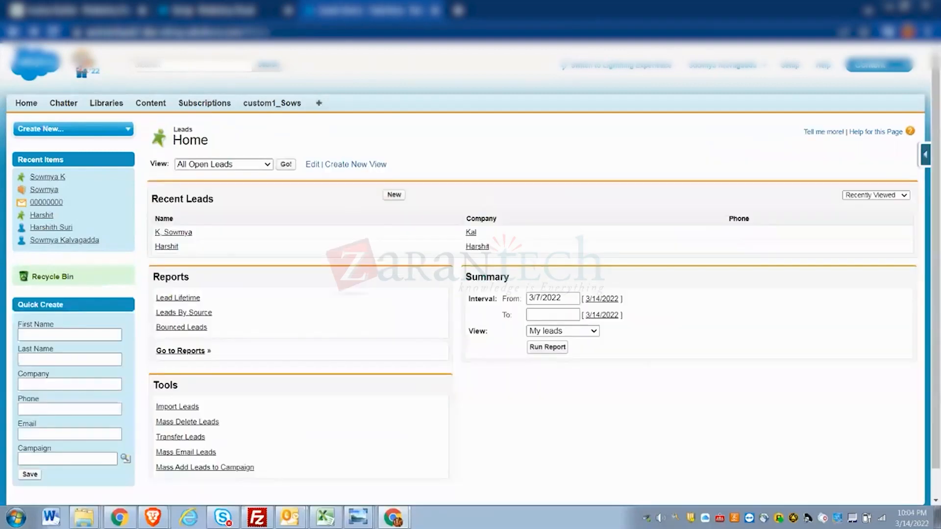
{"action": "left_click", "coordinate": [394, 195]}
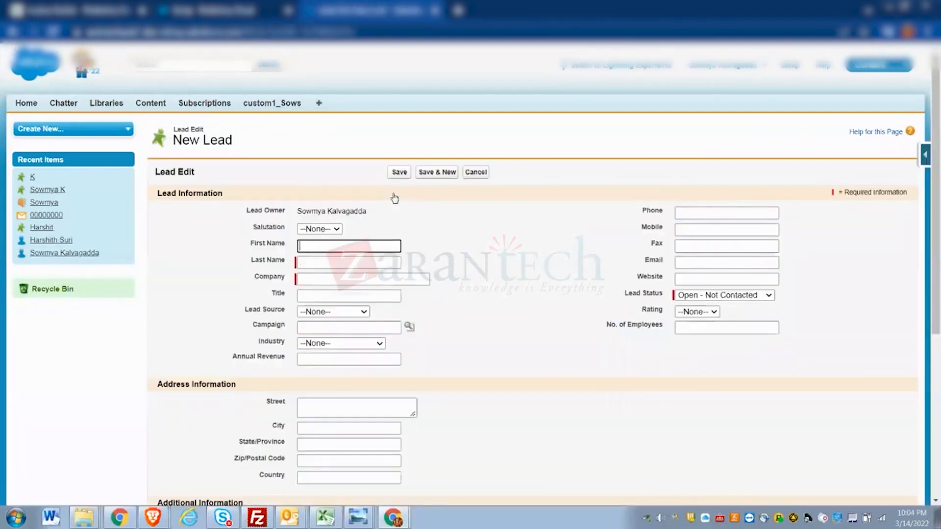
{"action": "left_click", "coordinate": [315, 260]}
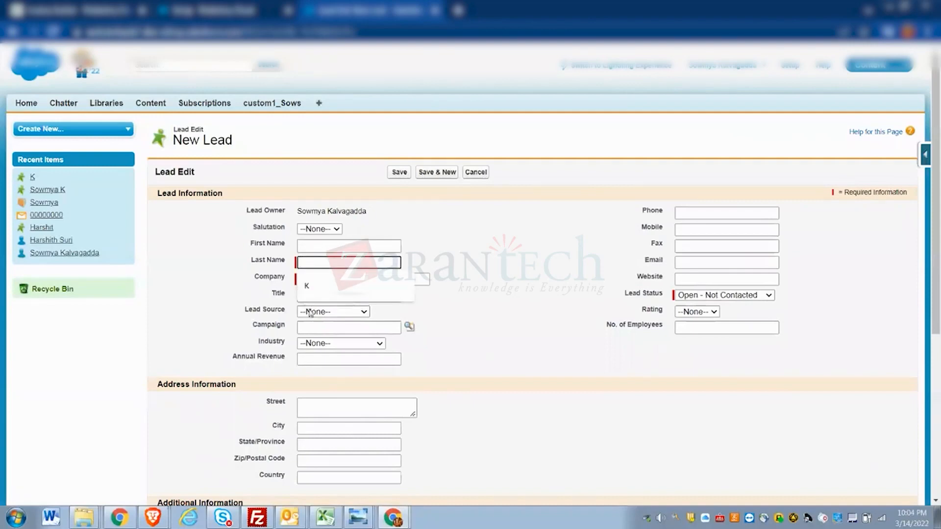
{"action": "type", "text": "K"}
{"action": "left_click", "coordinate": [312, 278]}
{"action": "left_click", "coordinate": [311, 301]}
{"action": "type", "text": "vagadda"}
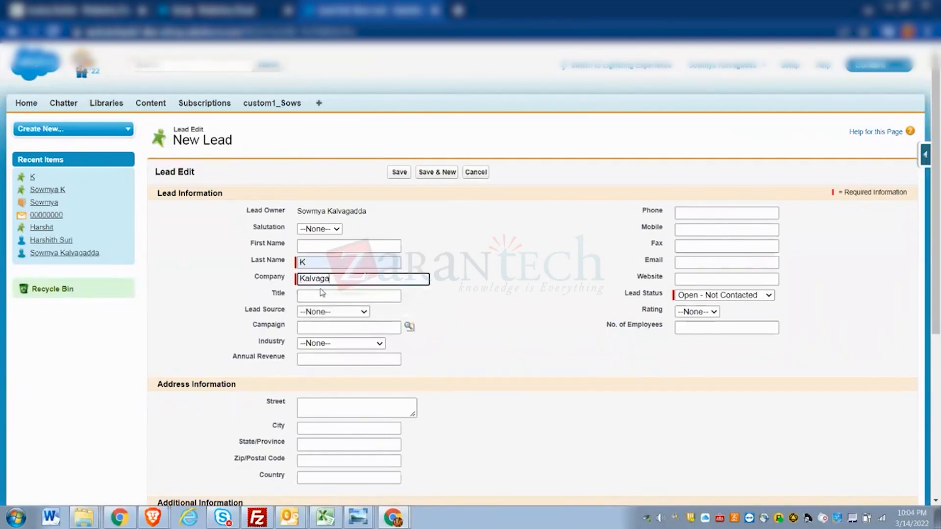
{"action": "left_click", "coordinate": [727, 295]}
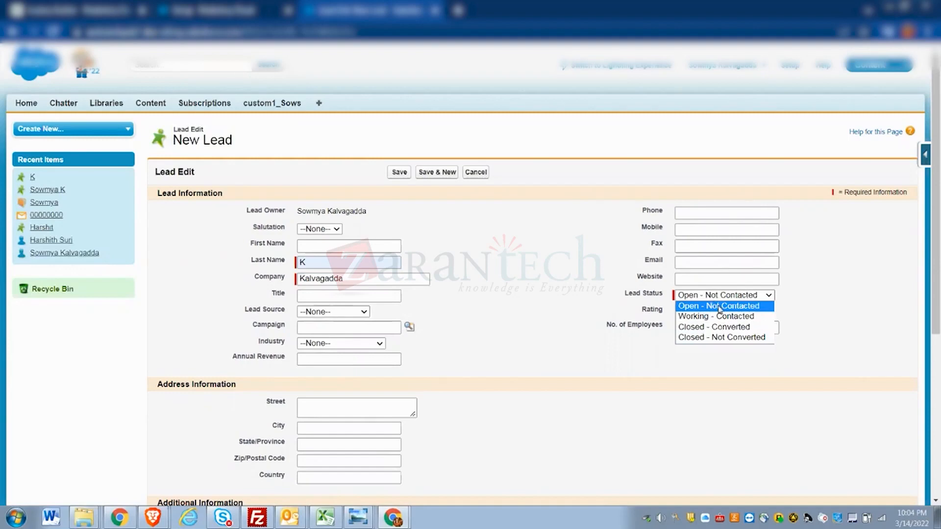
{"action": "left_click", "coordinate": [719, 309]}
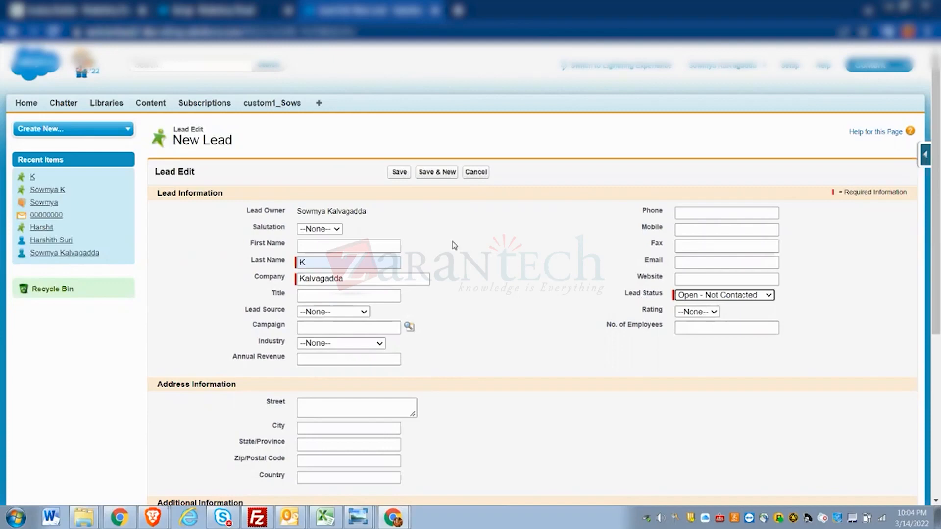
Step: Add the lead's e-mail, save, then edit the address to resolve the duplicate-email error
{"action": "scroll", "coordinate": [455, 250], "scroll_direction": "down", "scroll_amount": 5}
{"action": "scroll", "coordinate": [455, 250], "scroll_direction": "up", "scroll_amount": 1}
{"action": "scroll", "coordinate": [466, 348], "scroll_direction": "down", "scroll_amount": 1}
{"action": "scroll", "coordinate": [478, 340], "scroll_direction": "up", "scroll_amount": 6}
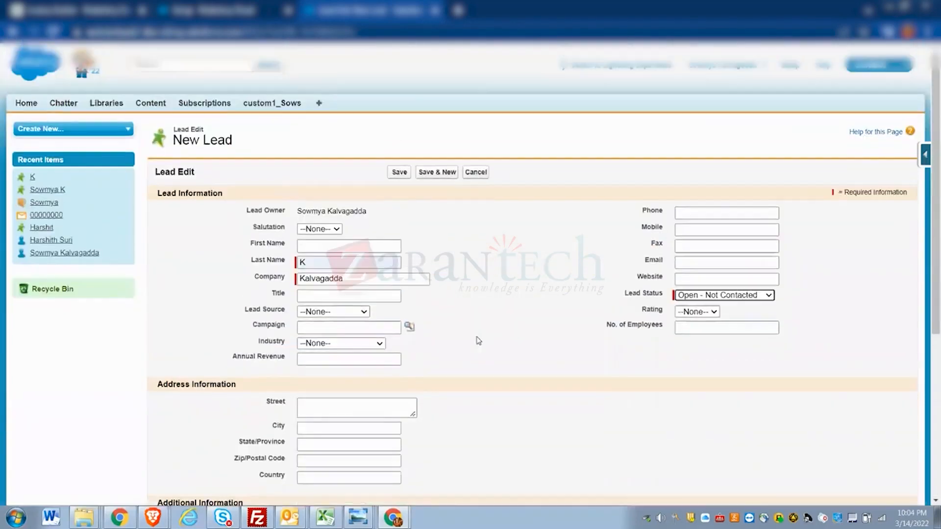
{"action": "left_click", "coordinate": [684, 260]}
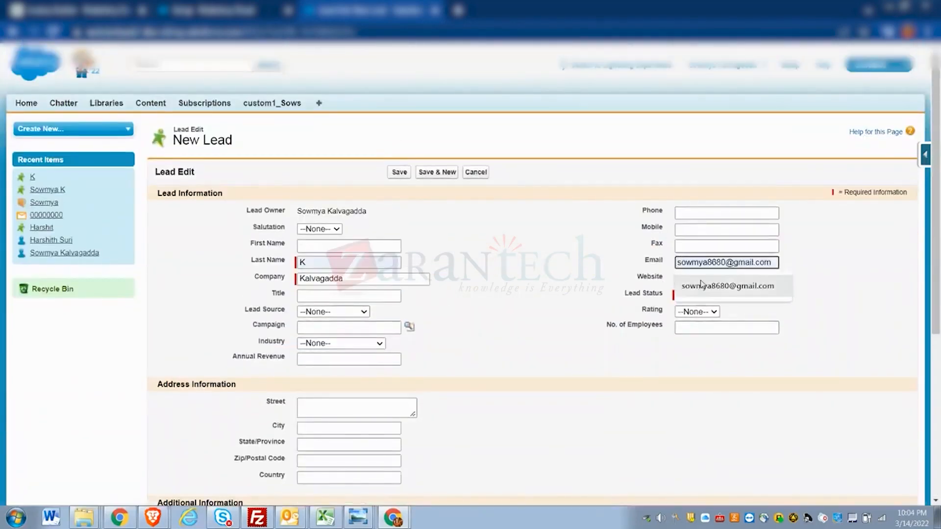
{"action": "left_click", "coordinate": [702, 287]}
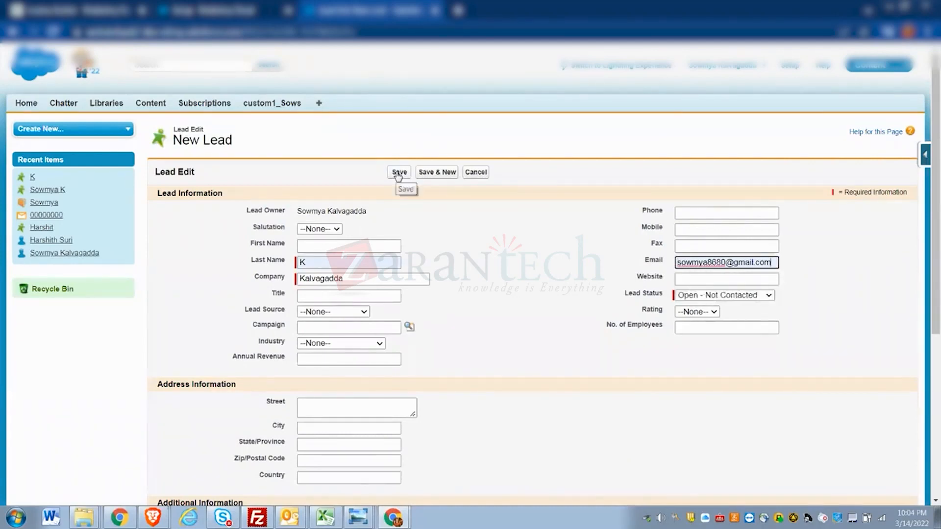
{"action": "left_click", "coordinate": [398, 173]}
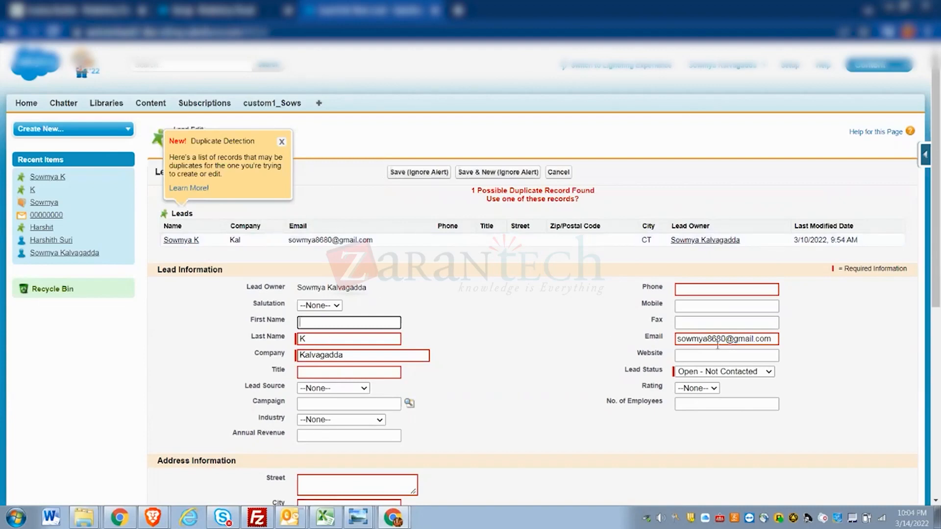
{"action": "left_click", "coordinate": [729, 339]}
{"action": "key", "text": "BackSpace"}
{"action": "key", "text": "BackSpace"}
{"action": "key", "text": "BackSpace"}
{"action": "key", "text": "BackSpace"}
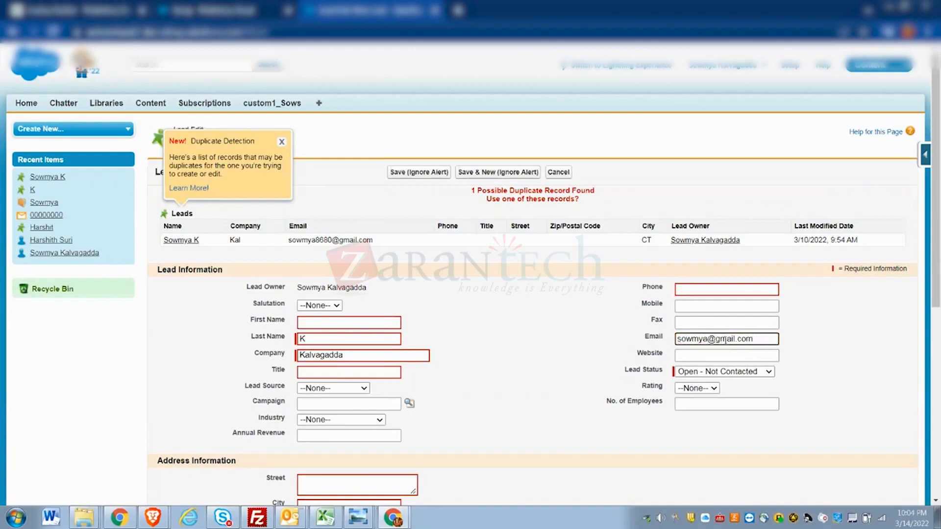
{"action": "type", "text": "ghanj"}
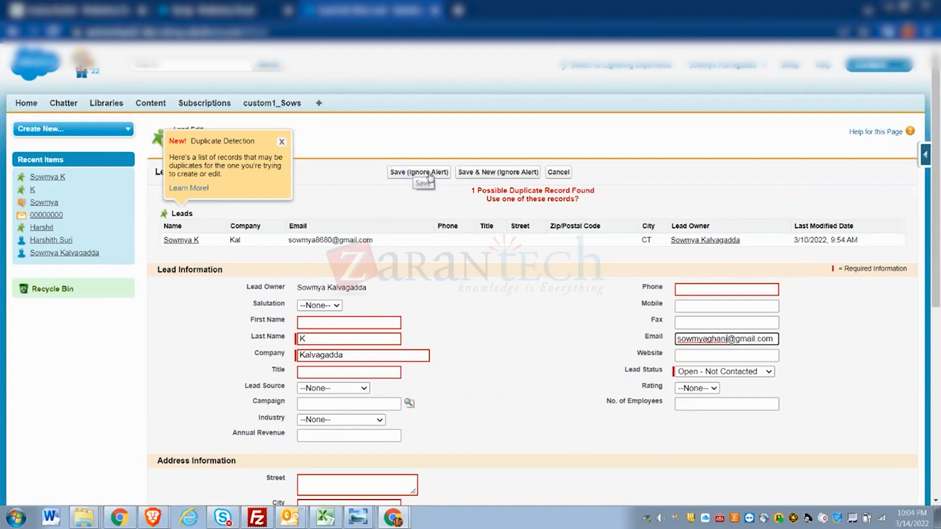
{"action": "left_click", "coordinate": [431, 177]}
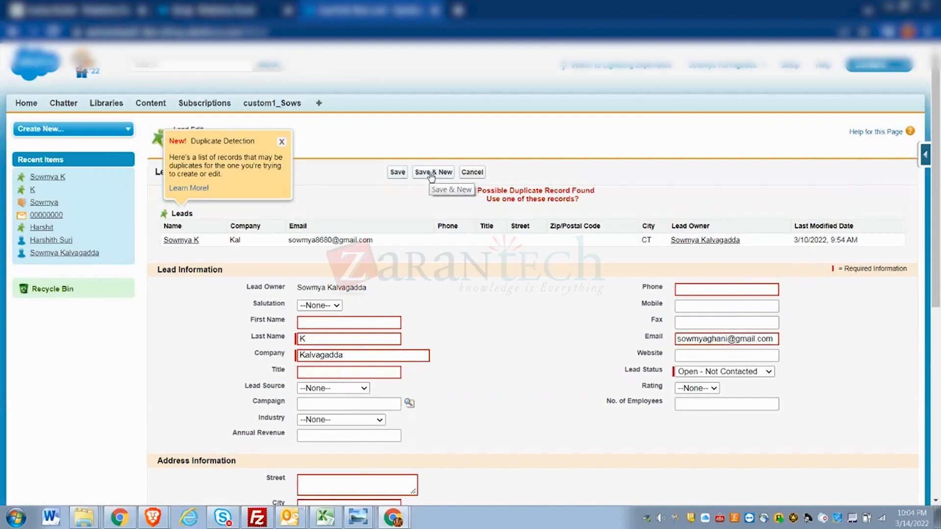
Step: Save the lead with the changed e-mail, then reload Sow_Salesforce3's Entry Results repeatedly to watch for it
{"action": "left_click", "coordinate": [398, 175]}
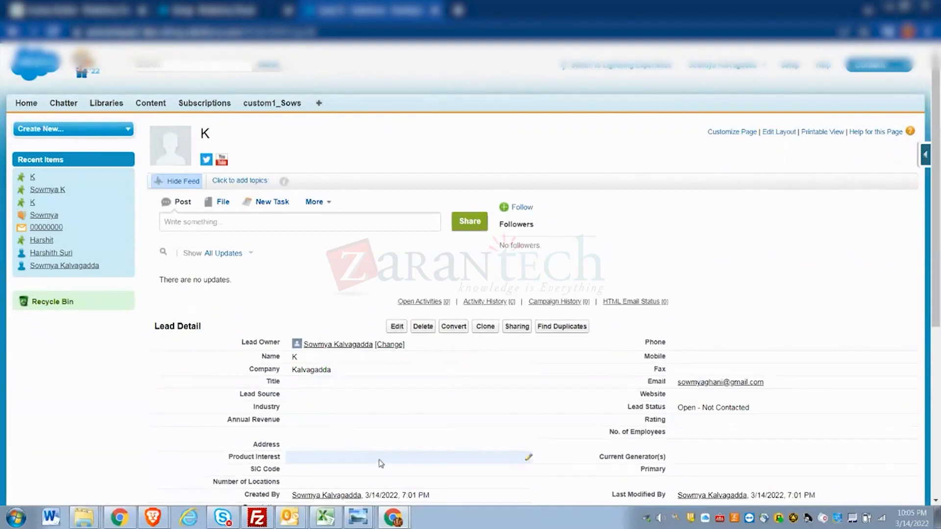
{"action": "left_click", "coordinate": [98, 7]}
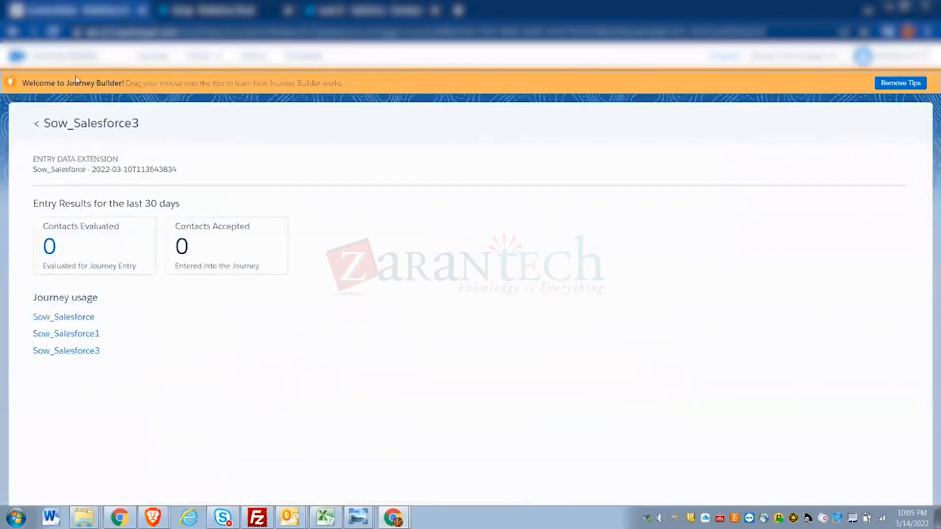
{"action": "left_click", "coordinate": [53, 34]}
{"action": "left_click", "coordinate": [53, 32]}
{"action": "left_click", "coordinate": [54, 34]}
{"action": "left_click", "coordinate": [54, 34]}
{"action": "left_click", "coordinate": [54, 34]}
{"action": "left_click", "coordinate": [341, 8]}
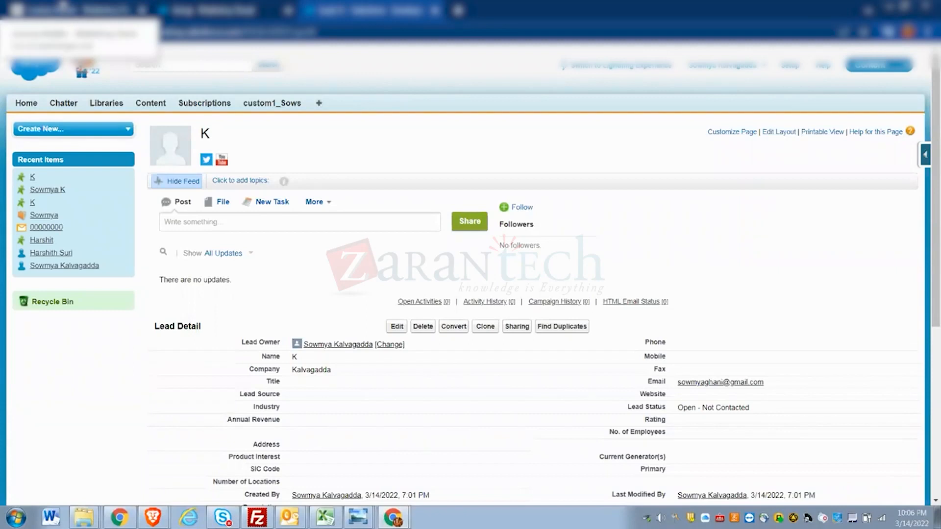
Step: Return to the Journey Builder tab with Sow_Salesforce3's entry source details and journey usage
{"action": "left_click", "coordinate": [63, 7]}
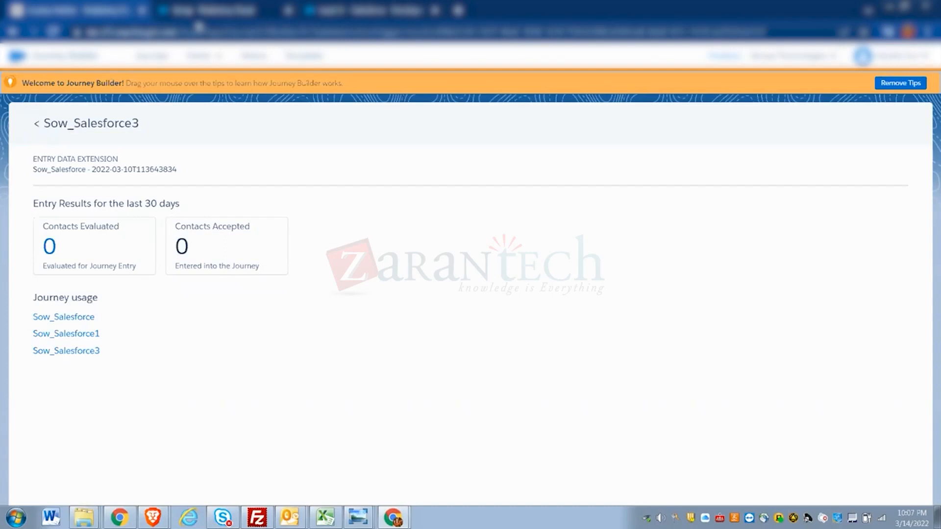
Step: Open Sow_Salesforce3 from Journey usage and show its Lead entry source summary
{"action": "left_click", "coordinate": [88, 351]}
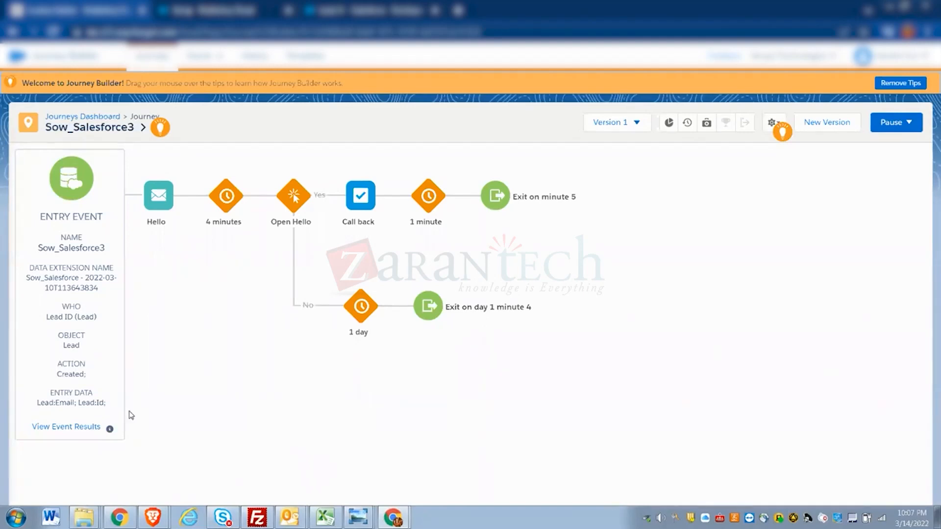
{"action": "left_click", "coordinate": [71, 191]}
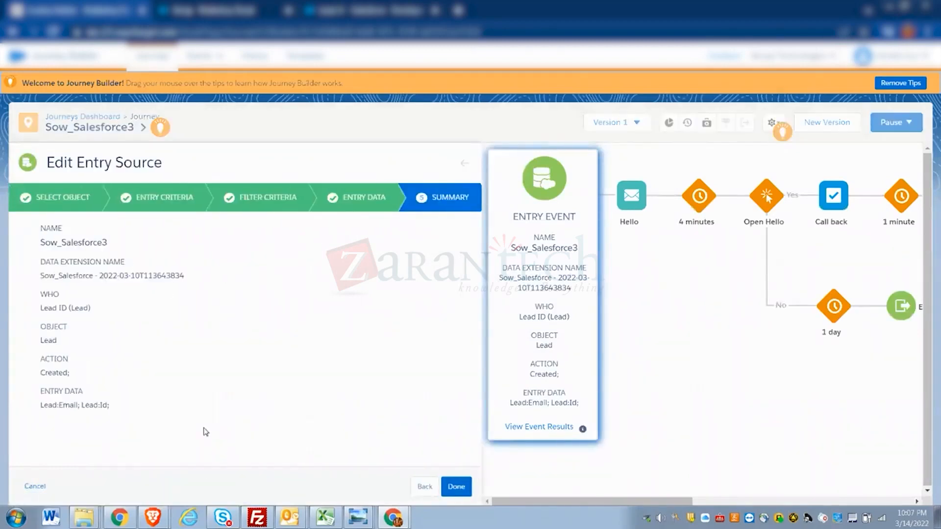
Step: Step back through Entry Data, Filter Criteria and Entry Criteria to the Lead object selection
{"action": "left_click", "coordinate": [425, 488]}
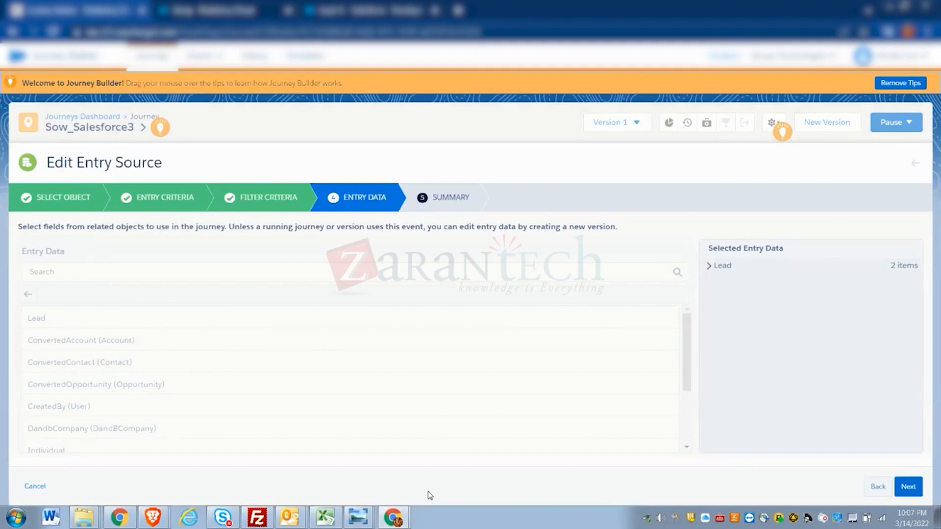
{"action": "left_click", "coordinate": [708, 267]}
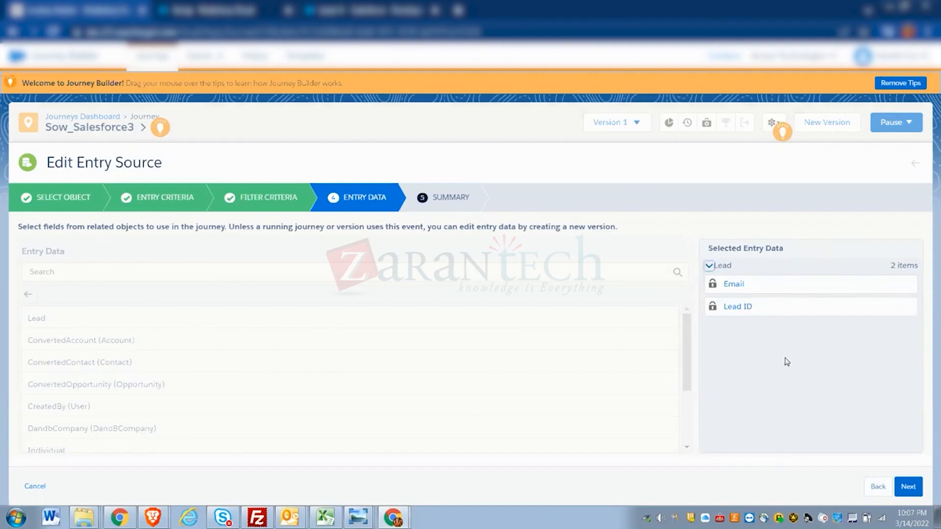
{"action": "left_click", "coordinate": [877, 487]}
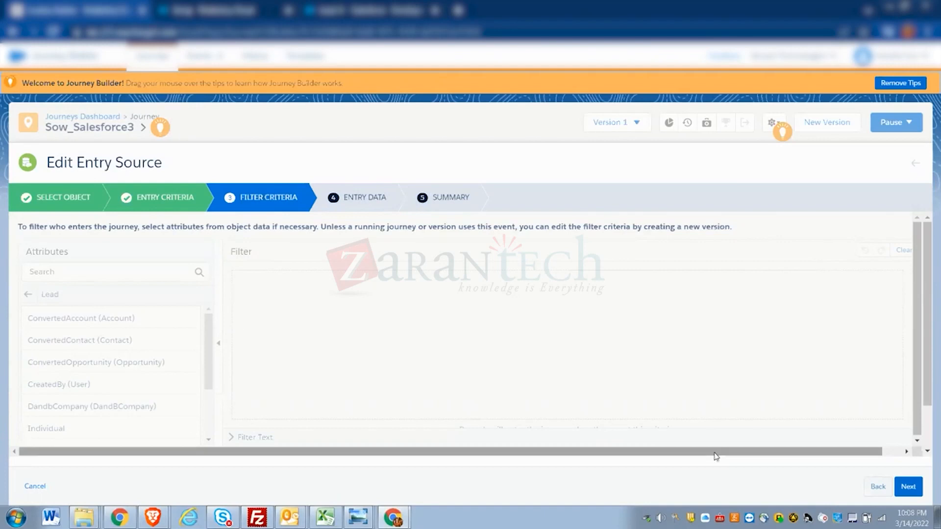
{"action": "left_click", "coordinate": [885, 495]}
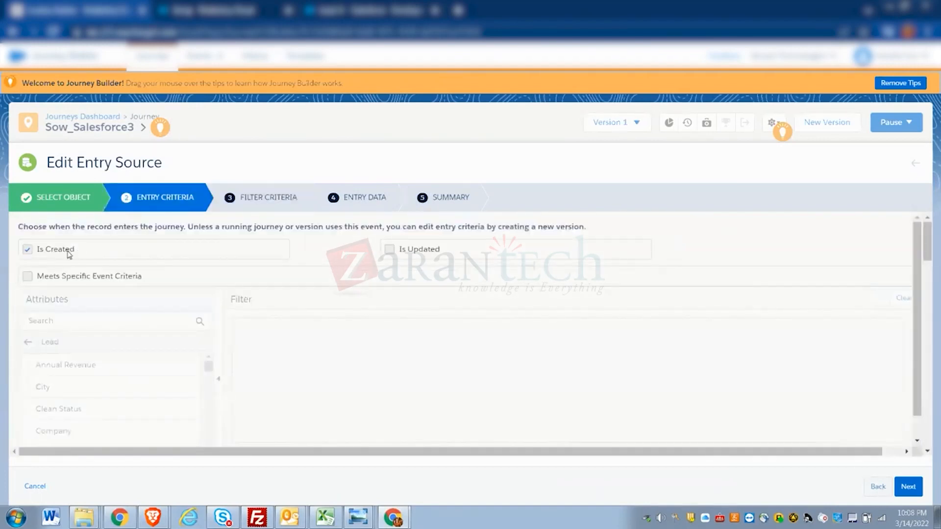
{"action": "left_click", "coordinate": [877, 488]}
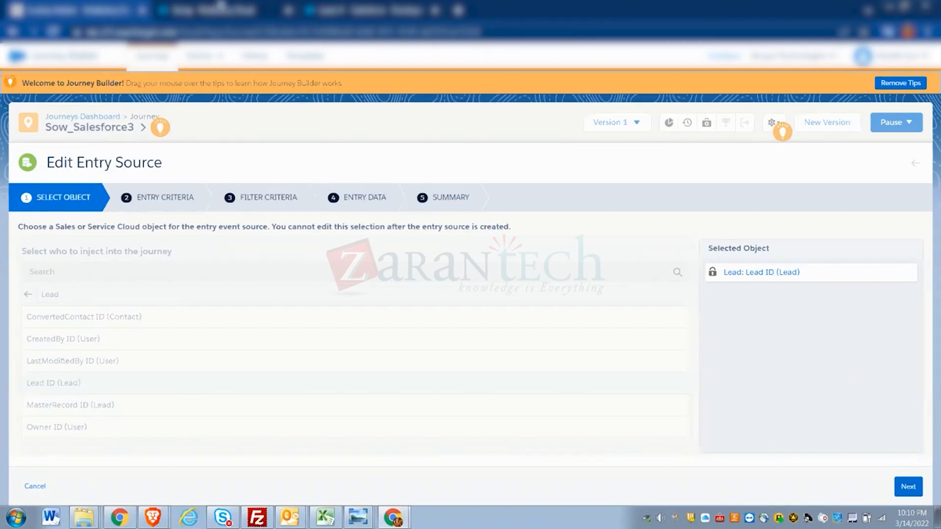
Step: Check the Setup Users tab, then leave the entry source editor for the entry details page
{"action": "left_click", "coordinate": [208, 7]}
{"action": "left_click", "coordinate": [104, 6]}
{"action": "left_click", "coordinate": [10, 31]}
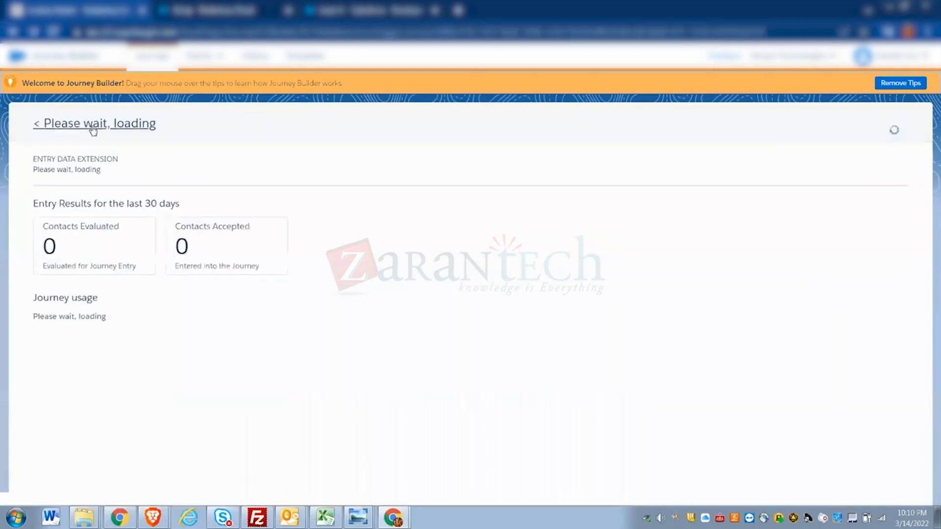
Step: Open Sowm_journey1 from the dashboard, stop all its versions, and return to the Journeys Dashboard
{"action": "left_click", "coordinate": [156, 57]}
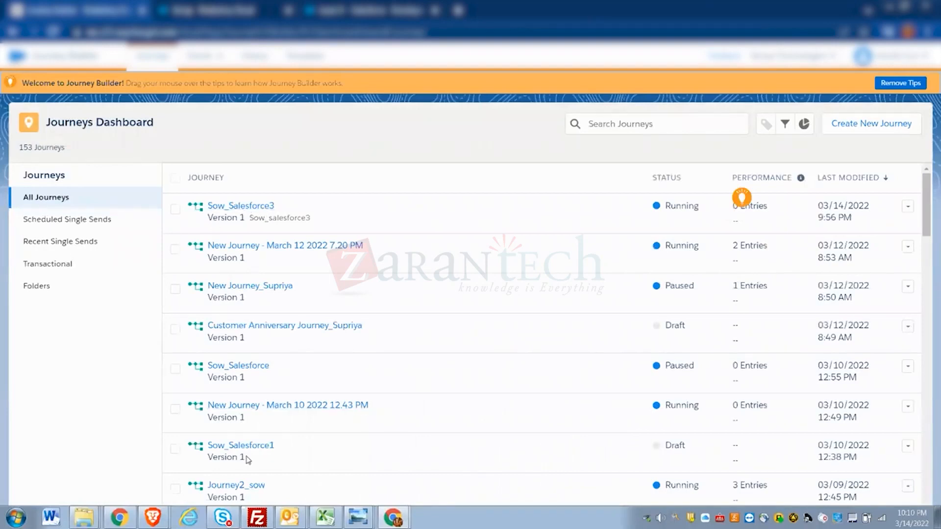
{"action": "scroll", "coordinate": [260, 455], "scroll_direction": "down", "scroll_amount": 1}
{"action": "scroll", "coordinate": [259, 455], "scroll_direction": "down", "scroll_amount": 1}
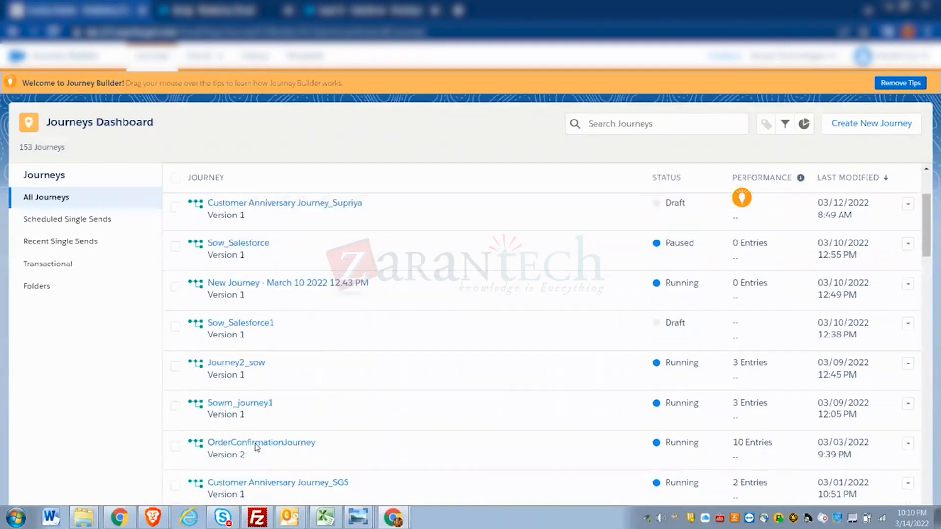
{"action": "left_click", "coordinate": [258, 410]}
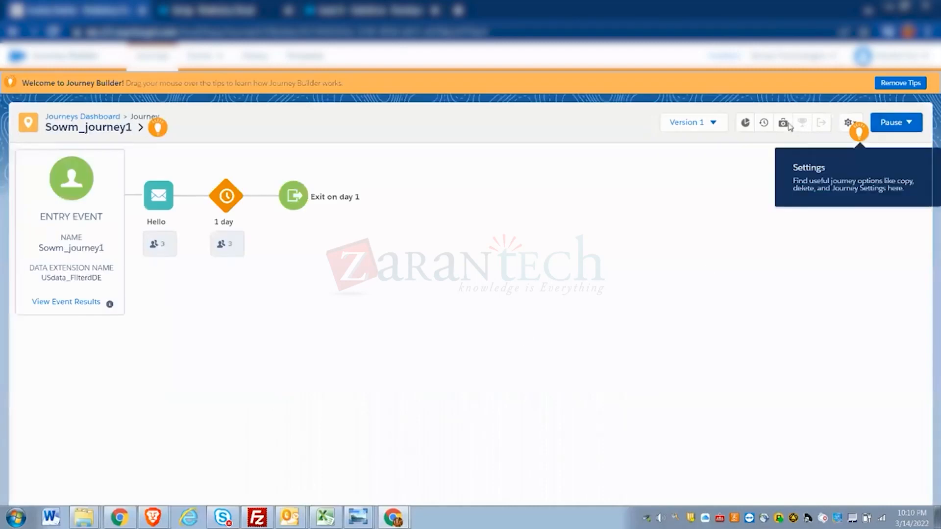
{"action": "left_click", "coordinate": [713, 124]}
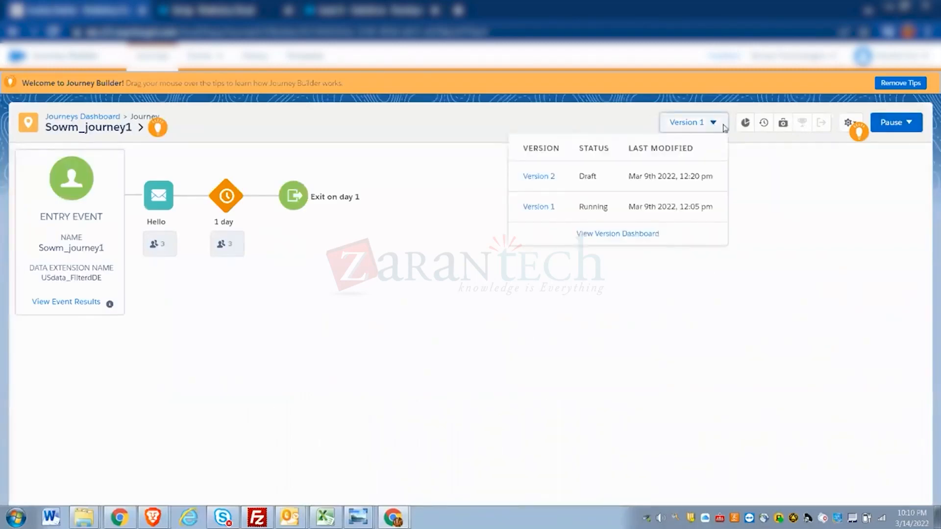
{"action": "left_click", "coordinate": [910, 123]}
{"action": "left_click", "coordinate": [910, 124]}
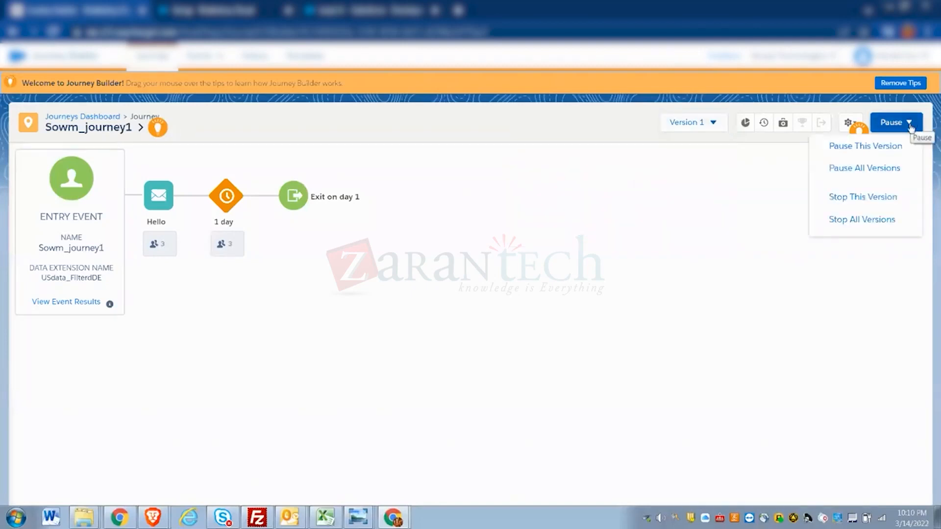
{"action": "left_click", "coordinate": [858, 220]}
{"action": "left_click", "coordinate": [556, 188]}
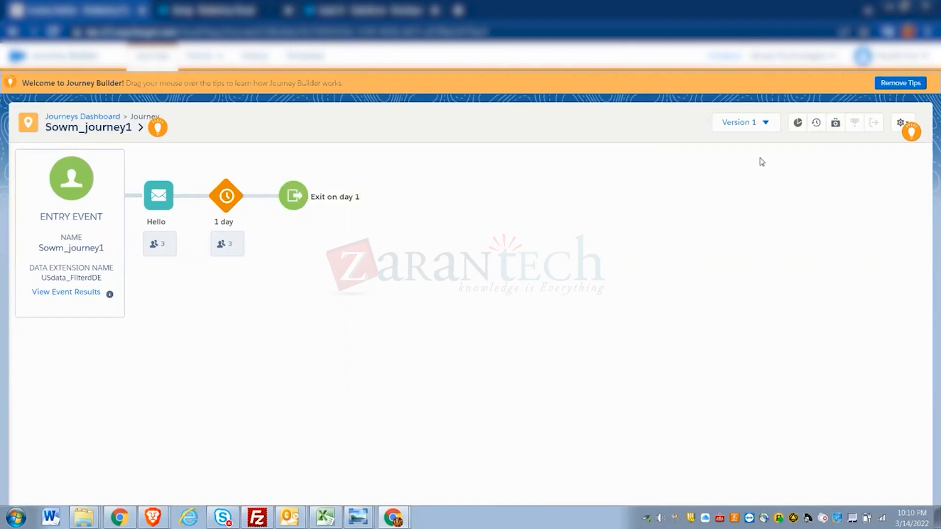
{"action": "left_click", "coordinate": [113, 118]}
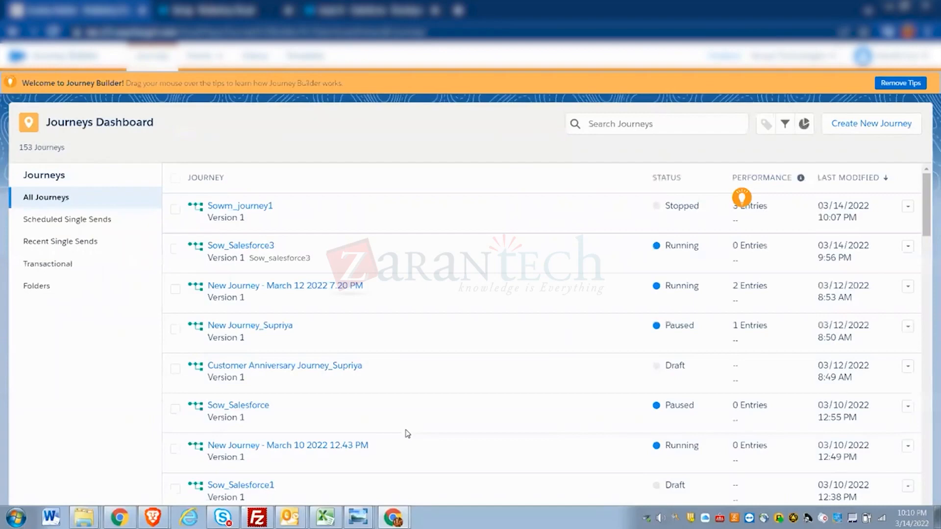
{"action": "scroll", "coordinate": [406, 434], "scroll_direction": "down", "scroll_amount": 5}
{"action": "scroll", "coordinate": [406, 433], "scroll_direction": "down", "scroll_amount": 3}
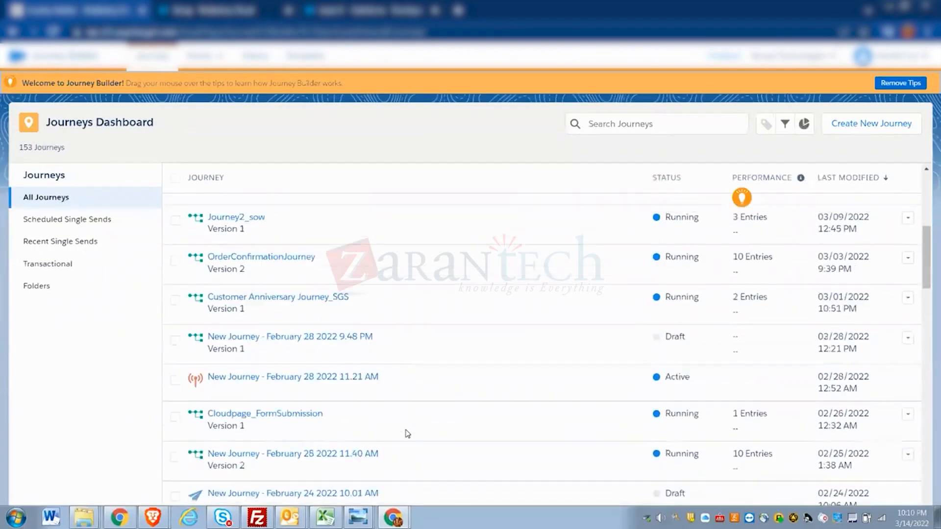
{"action": "scroll", "coordinate": [406, 434], "scroll_direction": "up", "scroll_amount": 3}
{"action": "scroll", "coordinate": [338, 407], "scroll_direction": "down", "scroll_amount": 2}
{"action": "scroll", "coordinate": [336, 406], "scroll_direction": "up", "scroll_amount": 4}
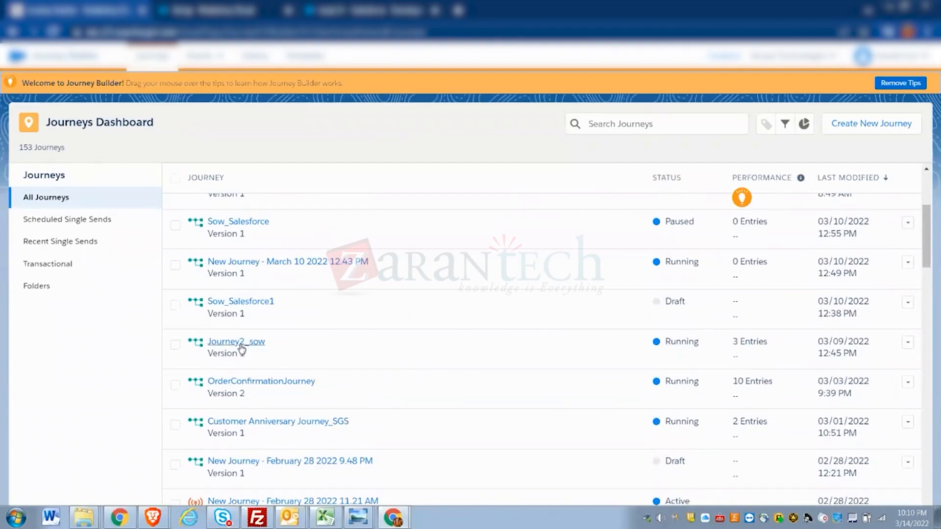
{"action": "left_click", "coordinate": [240, 343]}
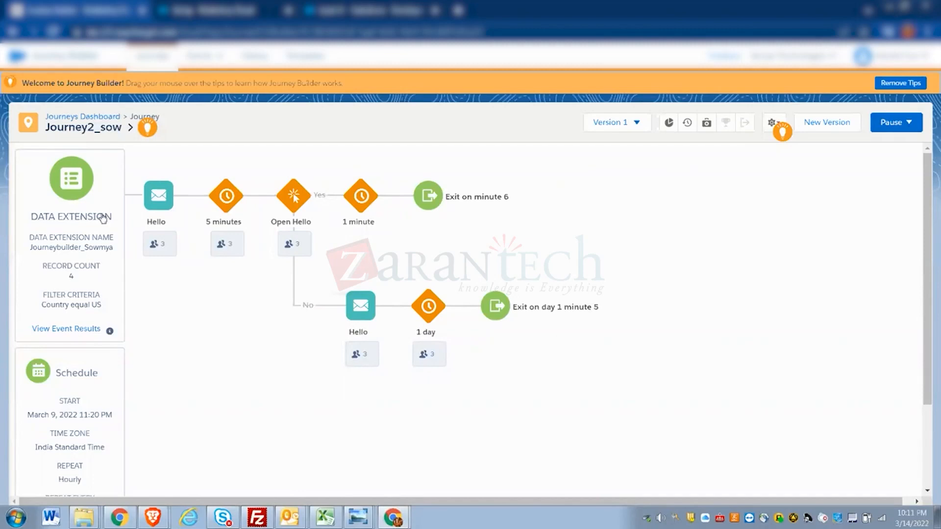
{"action": "left_click", "coordinate": [902, 124]}
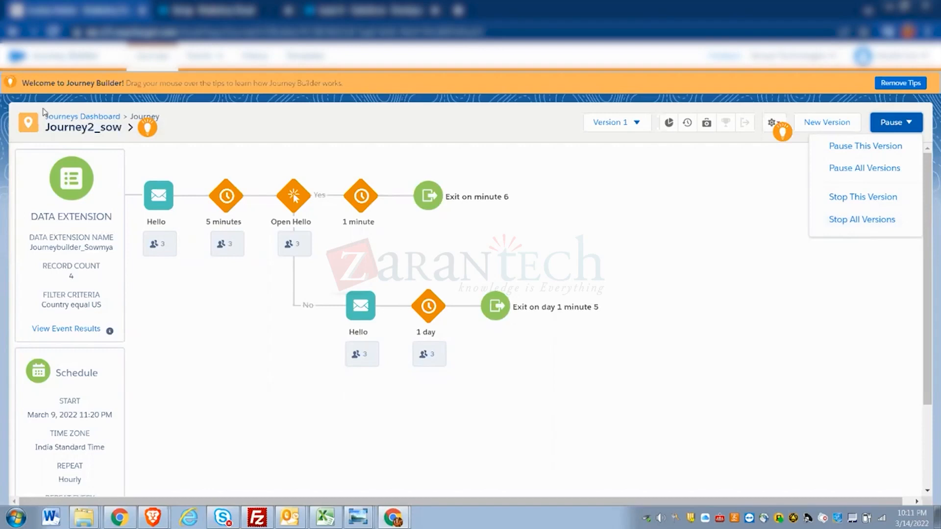
{"action": "left_click", "coordinate": [65, 116]}
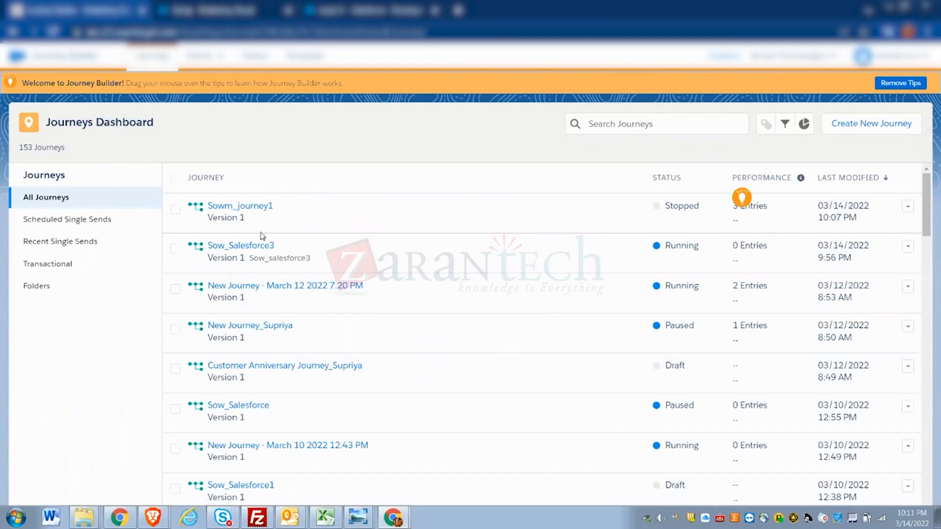
Step: Open the paused Sow_Salesforce journey, stop all its versions, and return to the dashboard
{"action": "scroll", "coordinate": [269, 254], "scroll_direction": "down", "scroll_amount": 1}
{"action": "scroll", "coordinate": [268, 254], "scroll_direction": "down", "scroll_amount": 3}
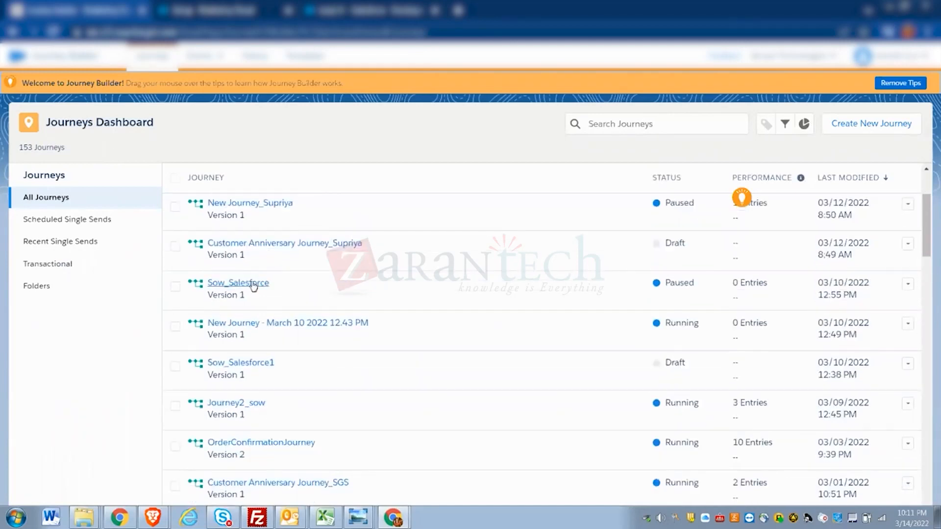
{"action": "right_click", "coordinate": [253, 284]}
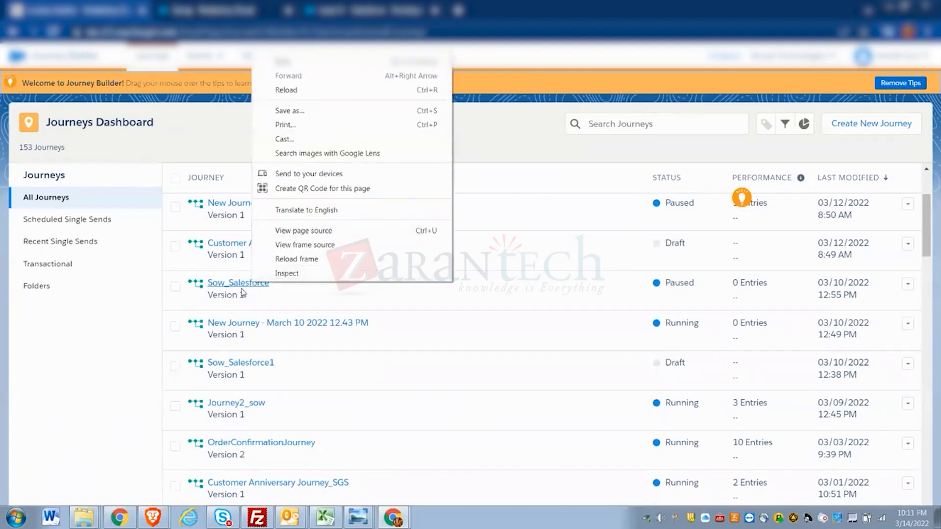
{"action": "left_click", "coordinate": [242, 290]}
{"action": "left_click", "coordinate": [242, 289]}
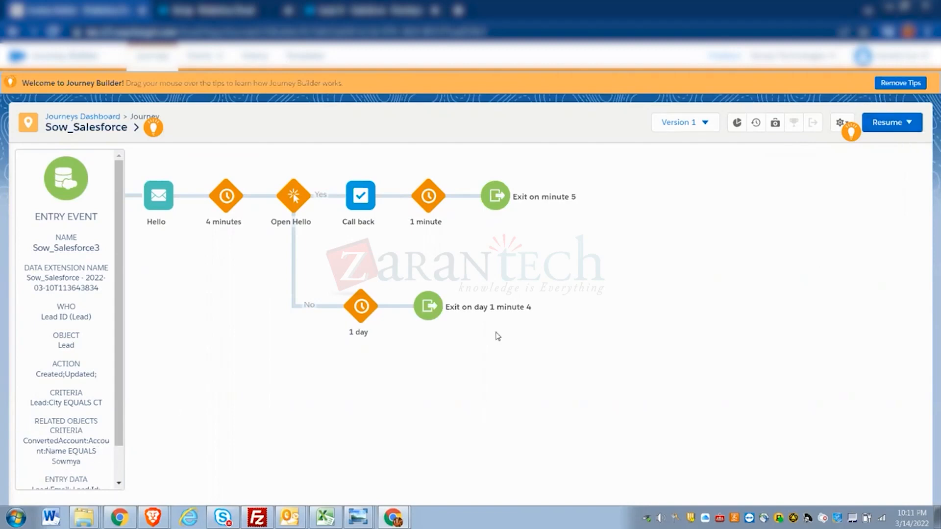
{"action": "left_click", "coordinate": [903, 128]}
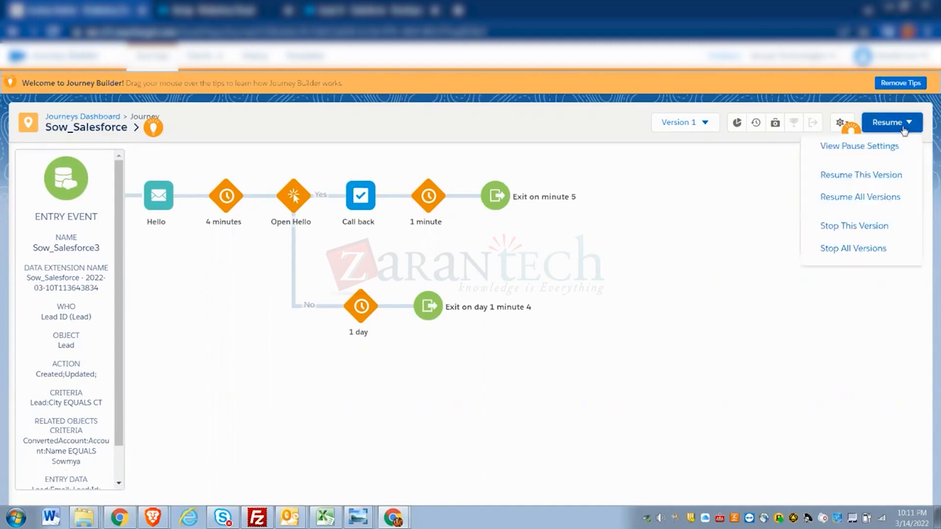
{"action": "left_click", "coordinate": [873, 254]}
{"action": "left_click", "coordinate": [556, 186]}
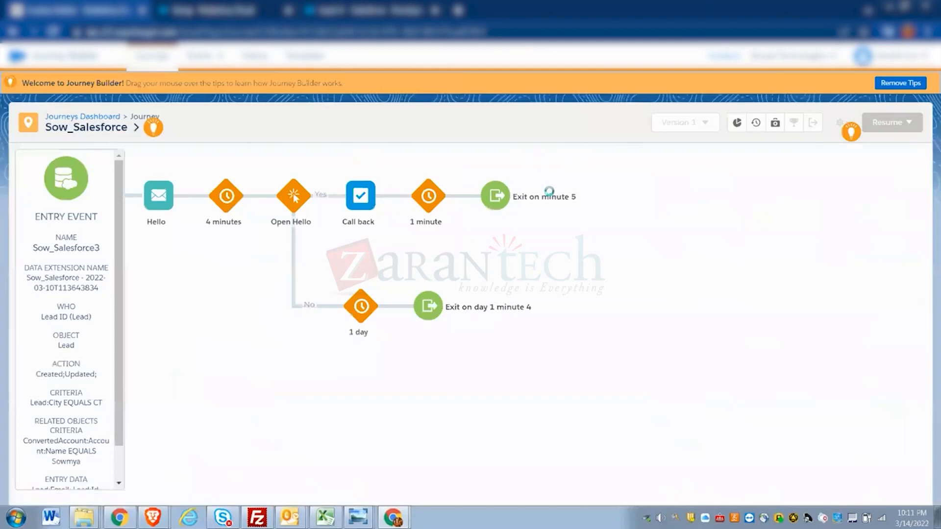
{"action": "left_click", "coordinate": [91, 118]}
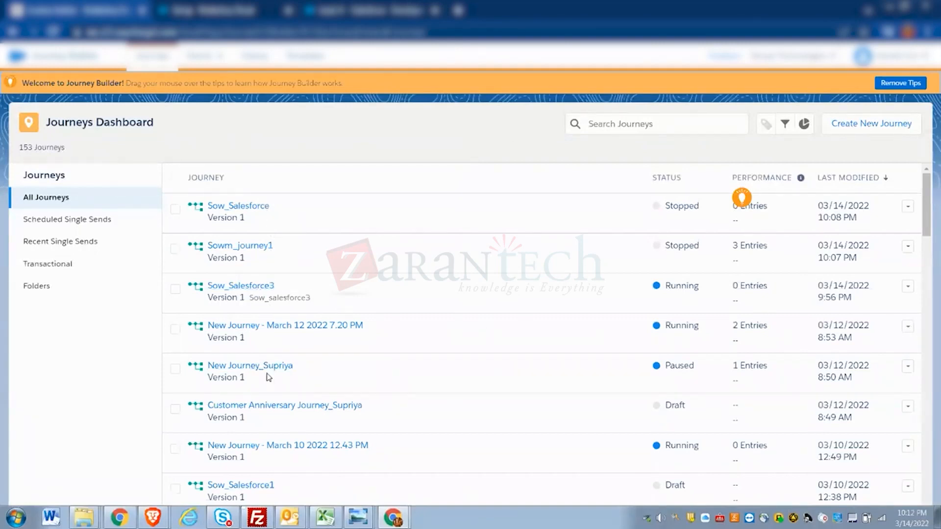
Step: Confirm Sow_Salesforce and Sowm_journey1 read Stopped, Sow_Salesforce3 Running, then go to the lead record tab
{"action": "scroll", "coordinate": [267, 380], "scroll_direction": "down", "scroll_amount": 1}
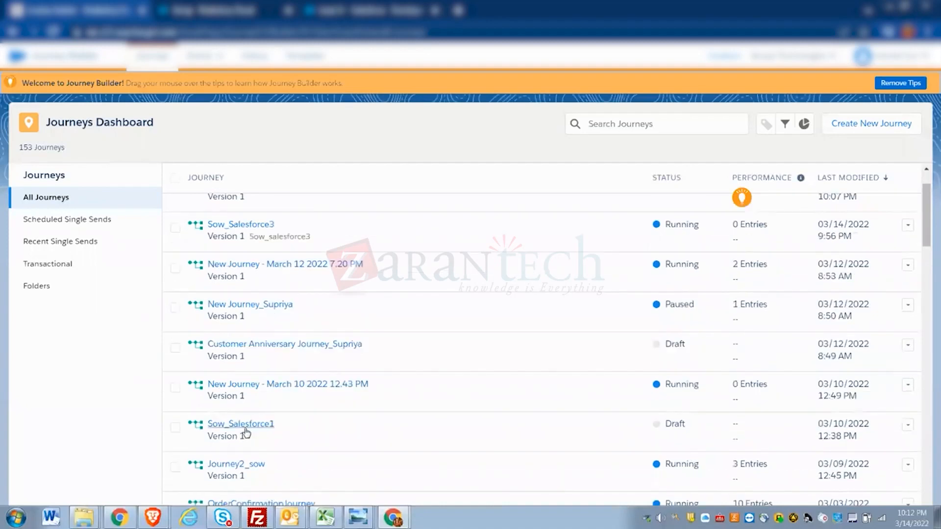
{"action": "scroll", "coordinate": [249, 430], "scroll_direction": "down", "scroll_amount": 1}
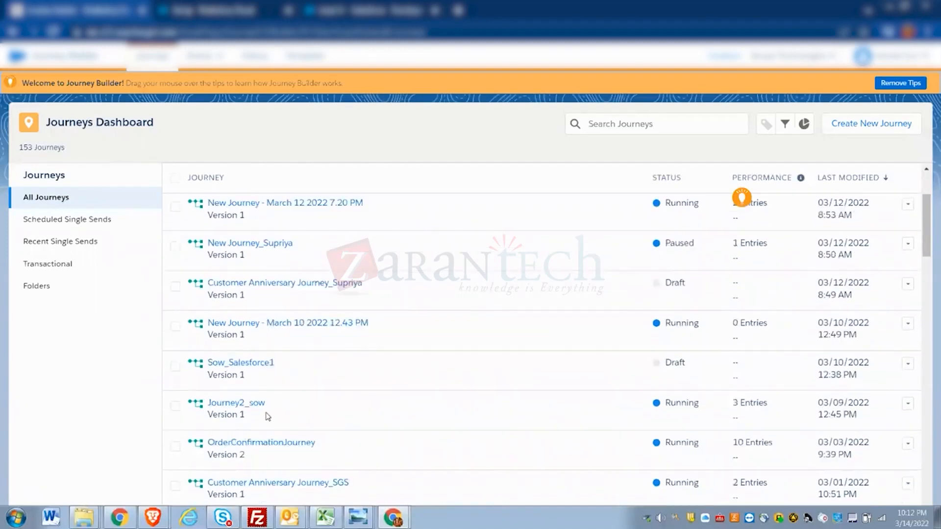
{"action": "scroll", "coordinate": [268, 417], "scroll_direction": "down", "scroll_amount": 1}
{"action": "scroll", "coordinate": [267, 417], "scroll_direction": "up", "scroll_amount": 3}
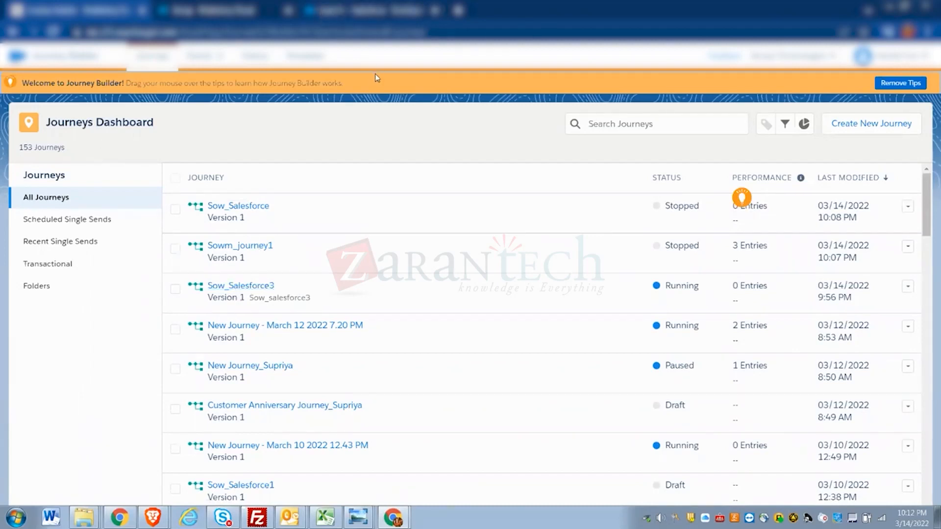
{"action": "left_click", "coordinate": [355, 8]}
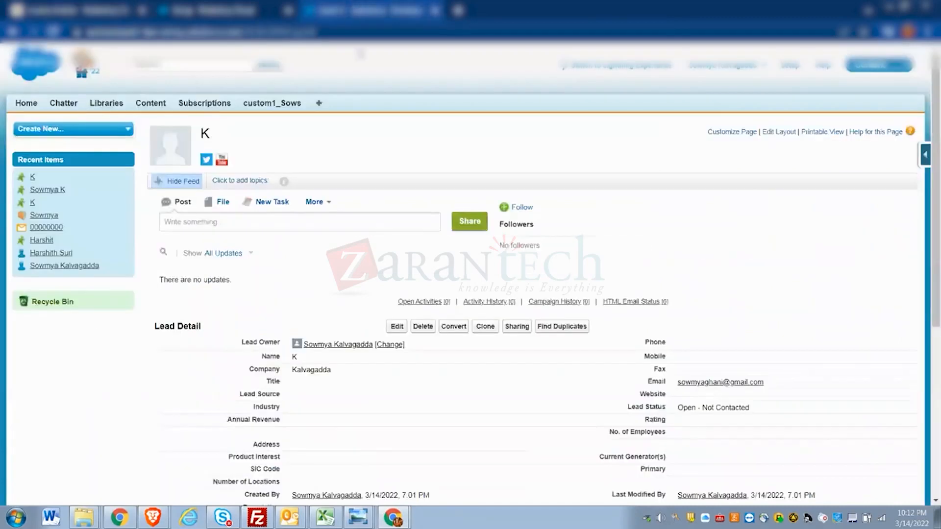
Step: Open the user-name dropdown menu in Salesforce Classic
{"action": "left_click", "coordinate": [766, 72]}
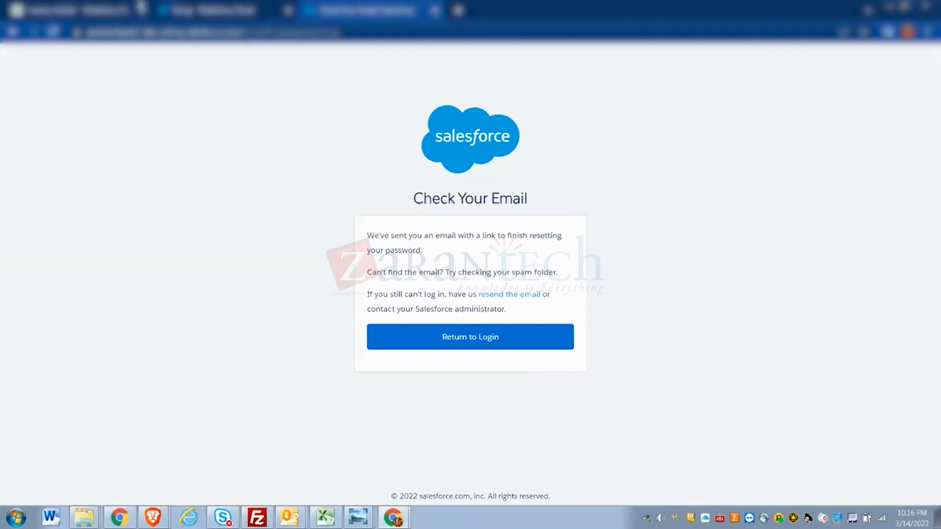
Step: Compare the Journeys Dashboard against the Setup user details, flipping between the two tabs
{"action": "left_click", "coordinate": [115, 6]}
{"action": "left_click", "coordinate": [198, 6]}
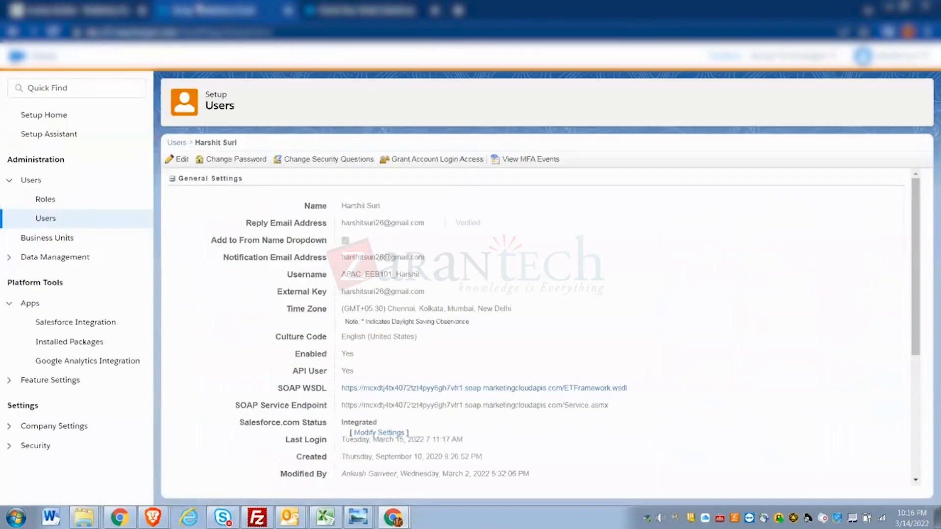
{"action": "left_click", "coordinate": [98, 10]}
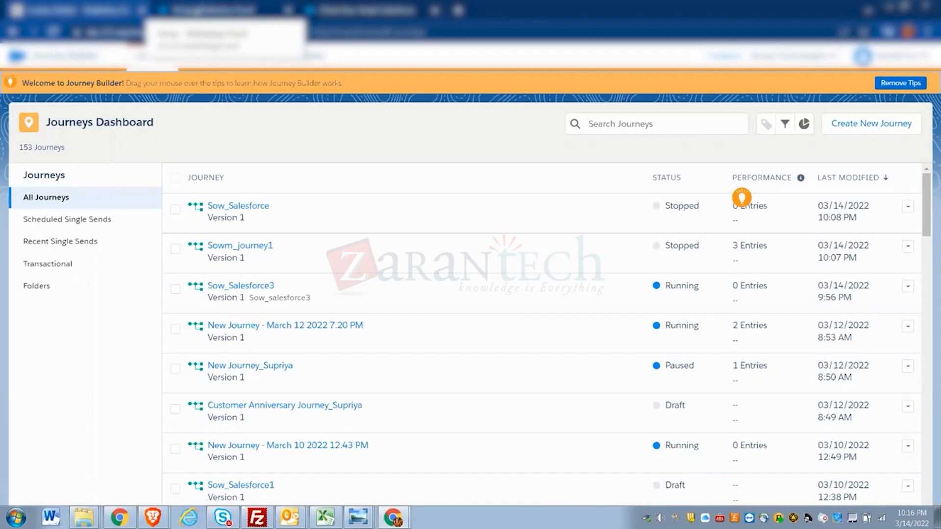
{"action": "left_click", "coordinate": [198, 11]}
{"action": "left_click", "coordinate": [86, 10]}
{"action": "left_click", "coordinate": [189, 10]}
Step: Glance at the Discussion Board and meeting page, then recheck the Dashboard against the Setup users
{"action": "key", "text": "alt+Tab"}
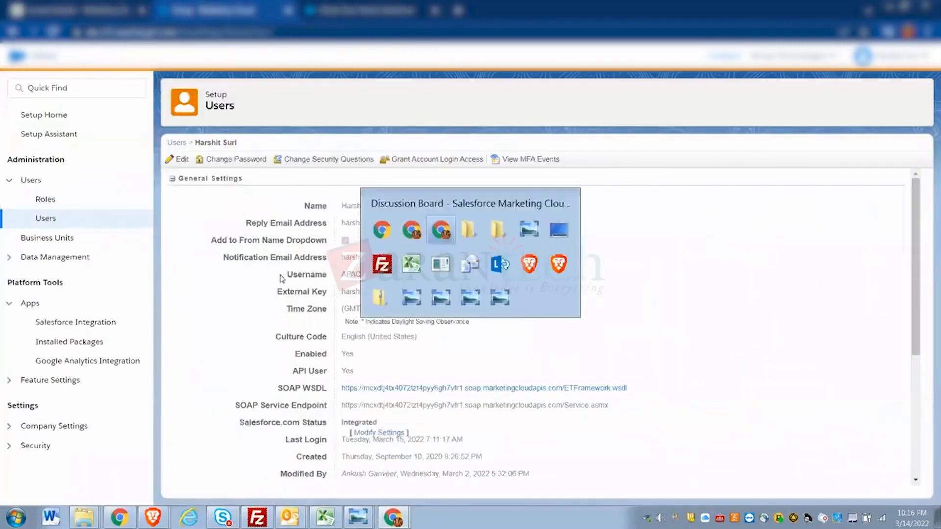
{"action": "left_click", "coordinate": [370, 9]}
{"action": "left_click", "coordinate": [189, 16]}
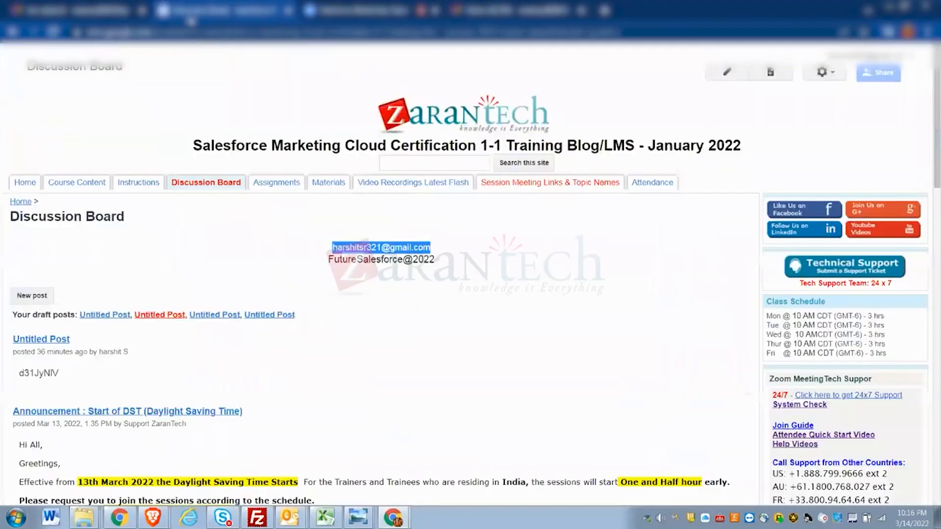
{"action": "key", "text": "alt+Tab"}
{"action": "left_click", "coordinate": [92, 7]}
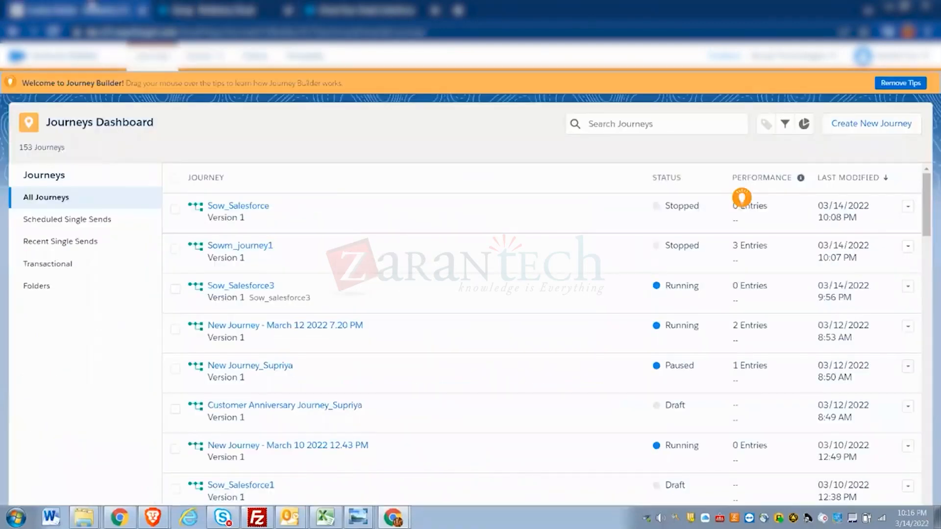
{"action": "left_click", "coordinate": [209, 7]}
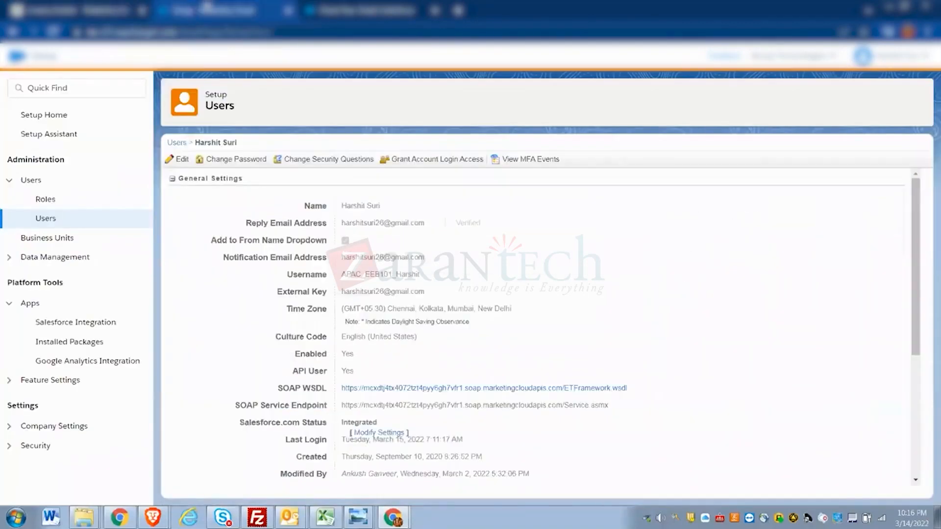
{"action": "left_click", "coordinate": [94, 13]}
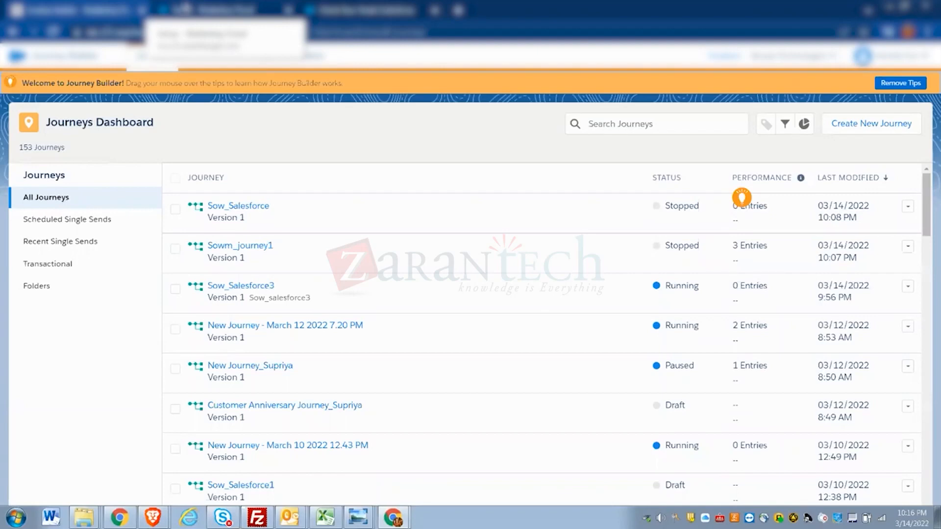
{"action": "left_click", "coordinate": [186, 8]}
{"action": "left_click", "coordinate": [72, 9]}
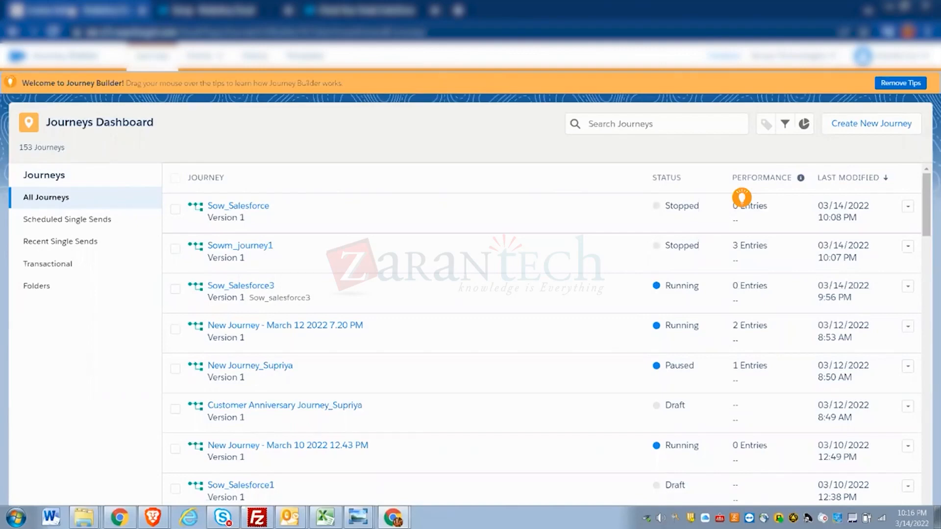
Step: Bring the training site's Discussion Board window to the front
{"action": "key", "text": "alt+Tab"}
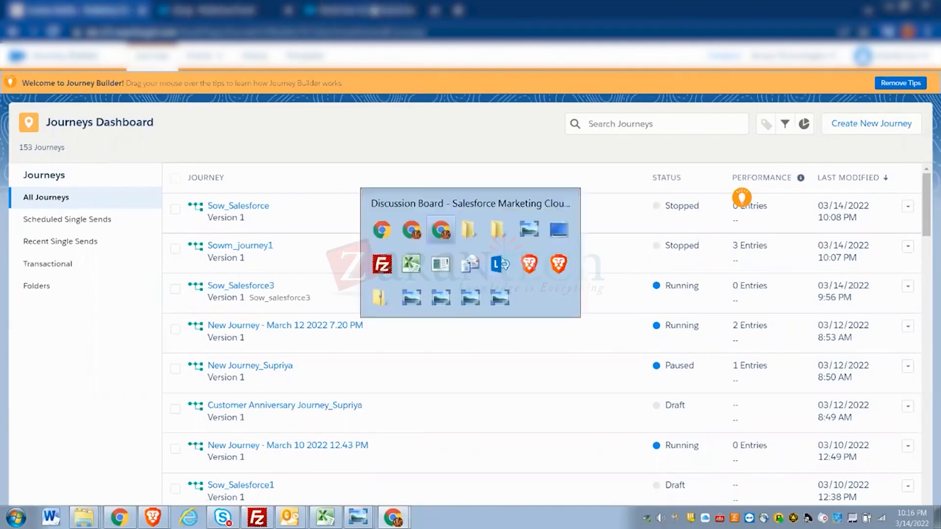
{"action": "key", "text": "alt+Tab"}
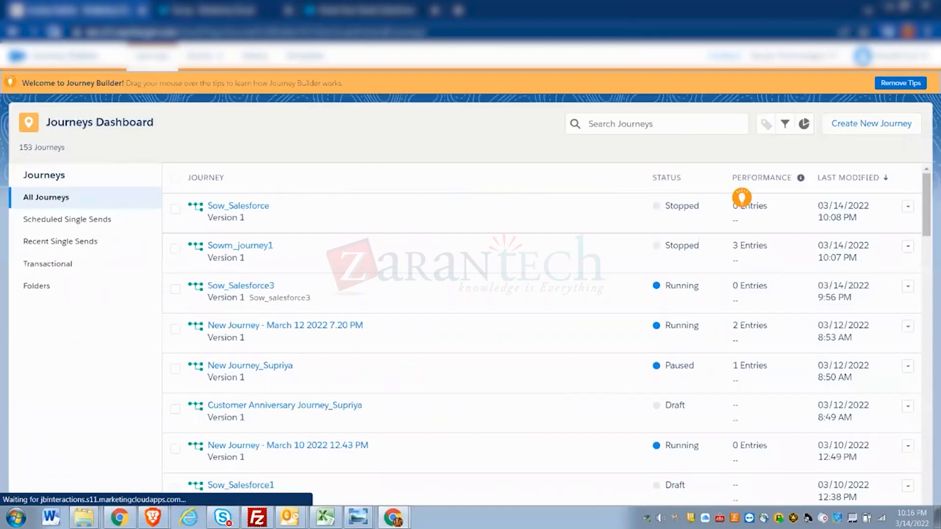
{"action": "key", "text": "alt+Tab"}
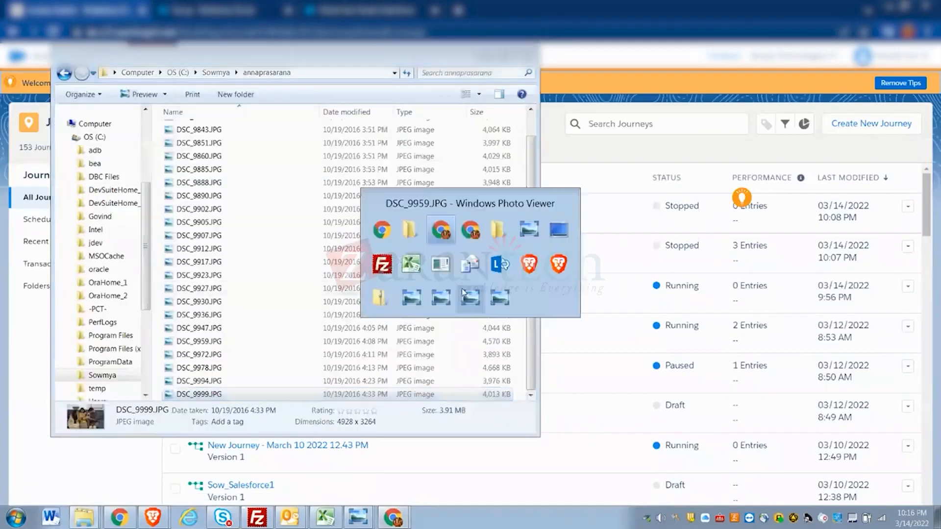
{"action": "key", "text": "alt+Tab"}
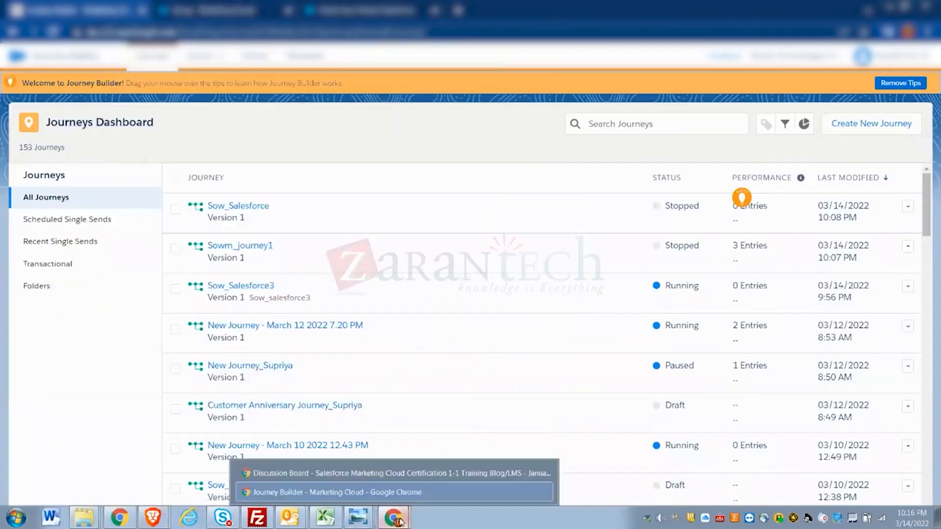
{"action": "left_click", "coordinate": [368, 473]}
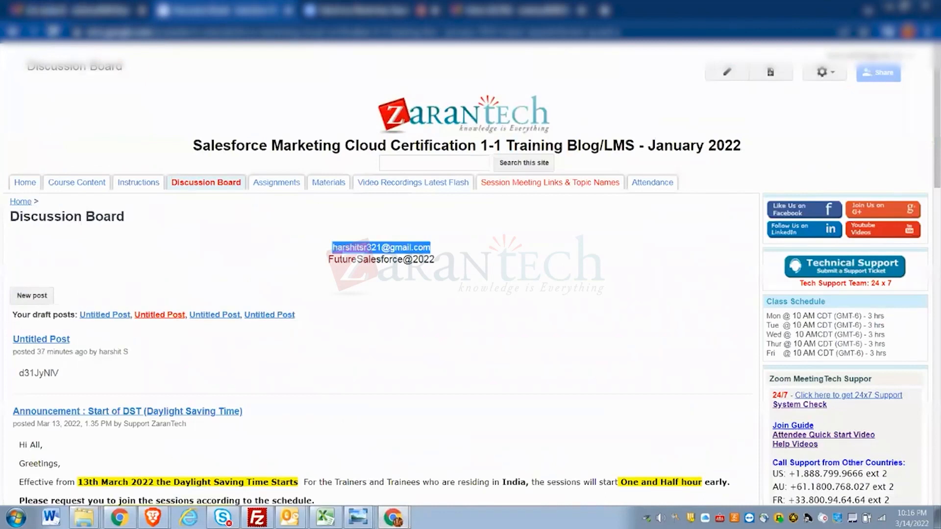
Step: Reload the Discussion Board and select the shared password in the newest post
{"action": "left_click", "coordinate": [54, 32]}
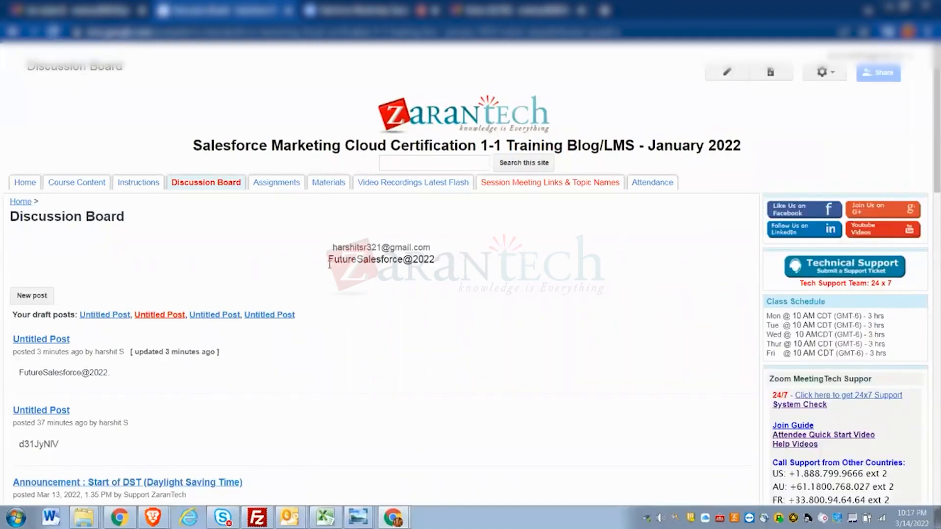
{"action": "left_click_drag", "start_coordinate": [328, 265], "coordinate": [372, 268]}
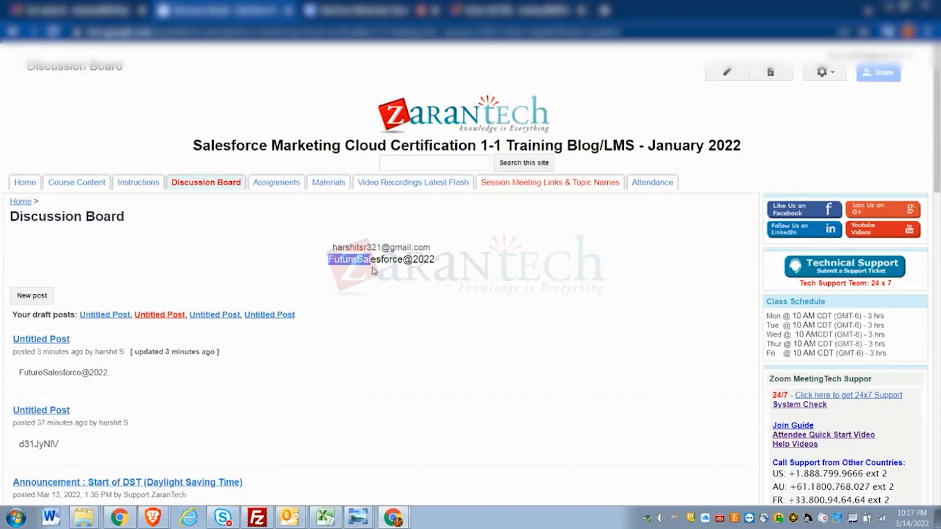
{"action": "key", "text": "alt+Tab"}
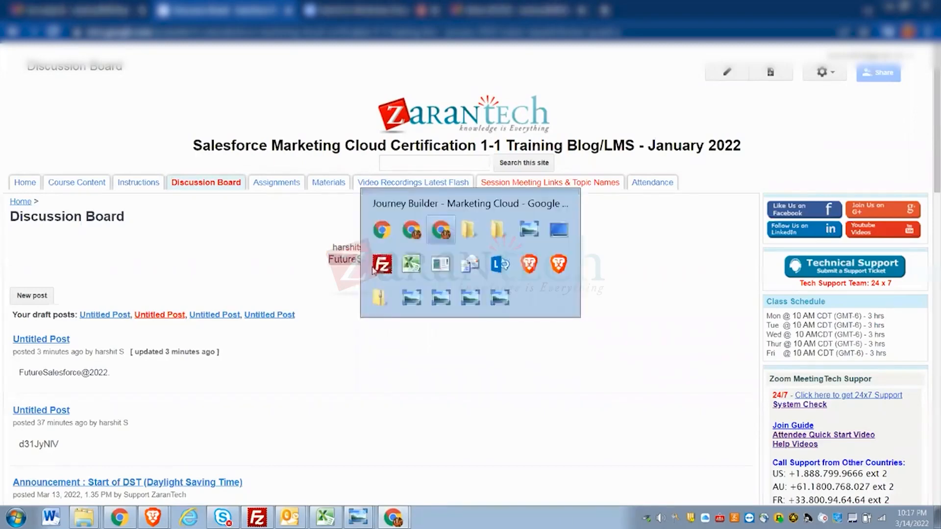
{"action": "left_click_drag", "start_coordinate": [110, 373], "coordinate": [17, 381]}
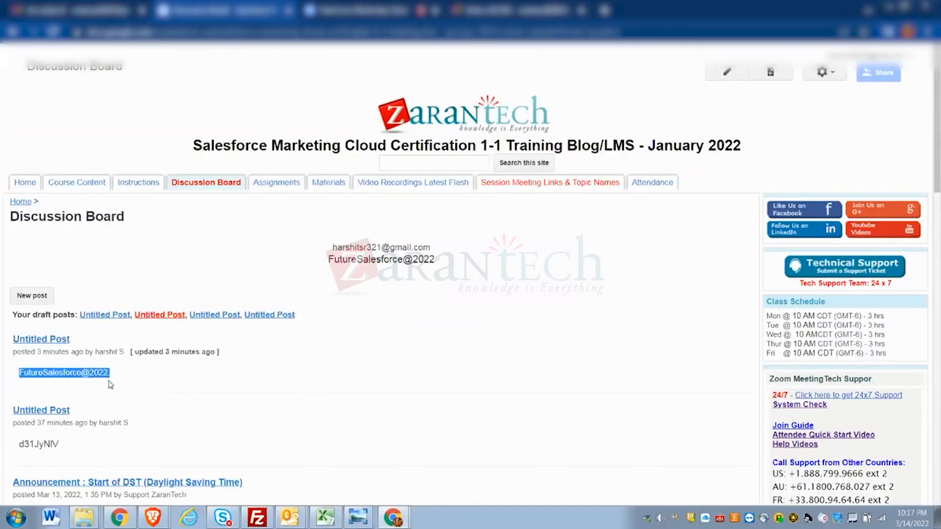
Step: Return to the Journey Builder window showing the Journeys Dashboard with 153 journeys
{"action": "key", "text": "alt+Tab"}
{"action": "key", "text": "alt+Tab"}
{"action": "key", "text": "alt+Tab"}
{"action": "mouse_move", "coordinate": [394, 517]}
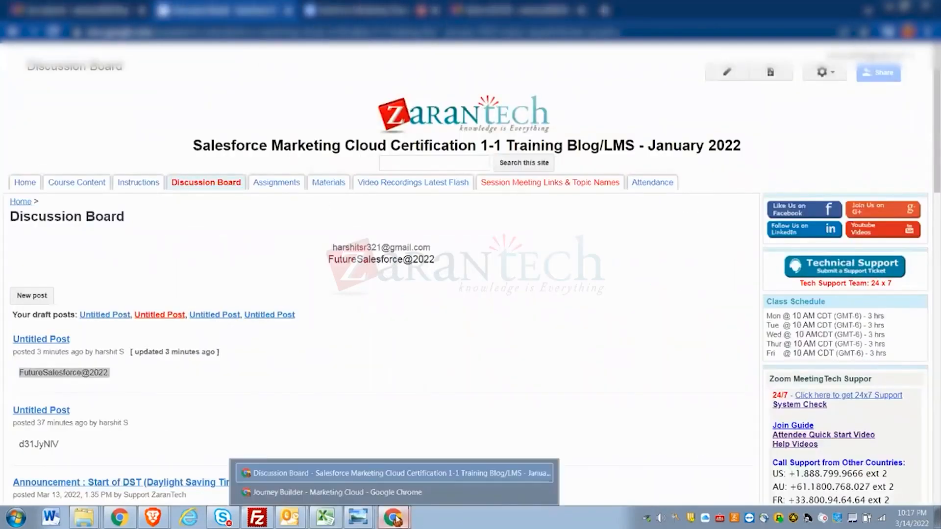
{"action": "left_click", "coordinate": [393, 492]}
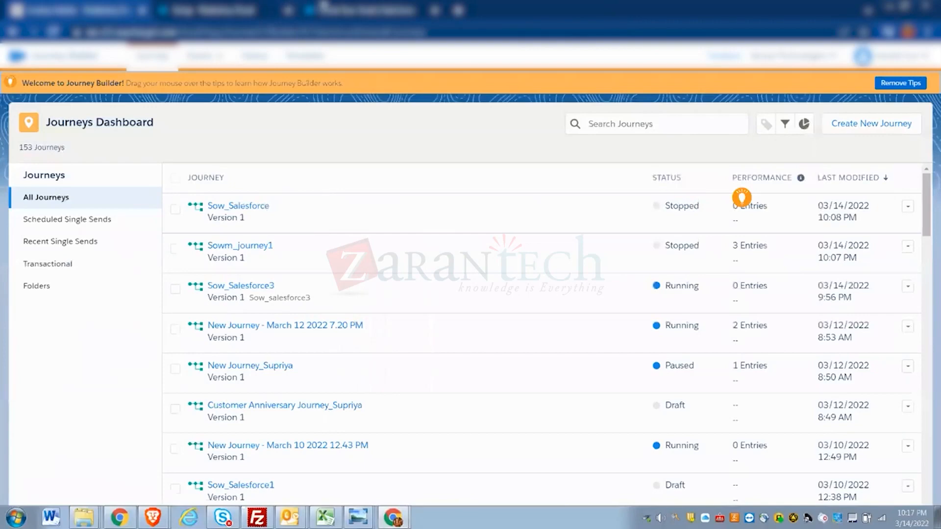
Step: Go from the password-reset page back to Salesforce login and fill in the saved account username
{"action": "left_click", "coordinate": [353, 7]}
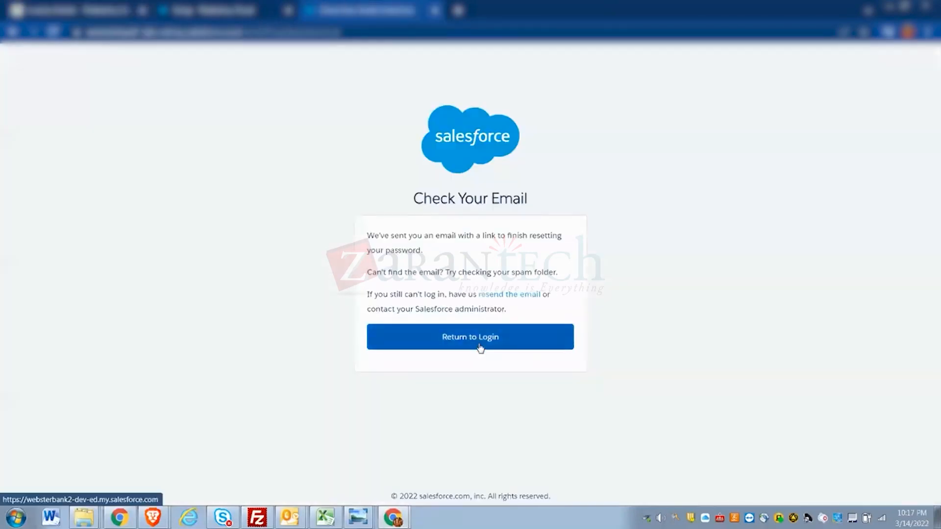
{"action": "left_click", "coordinate": [479, 346]}
{"action": "left_click", "coordinate": [147, 218]}
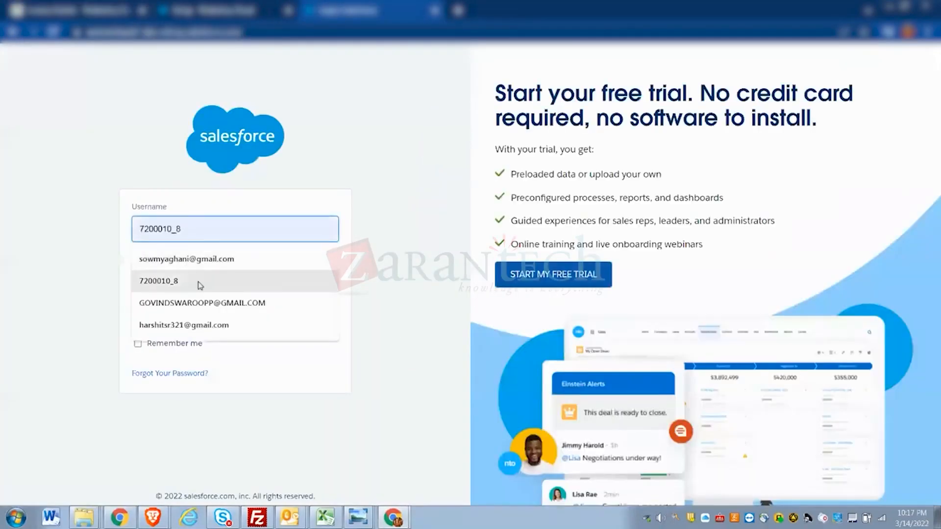
{"action": "left_click", "coordinate": [203, 325]}
{"action": "left_click", "coordinate": [176, 291]}
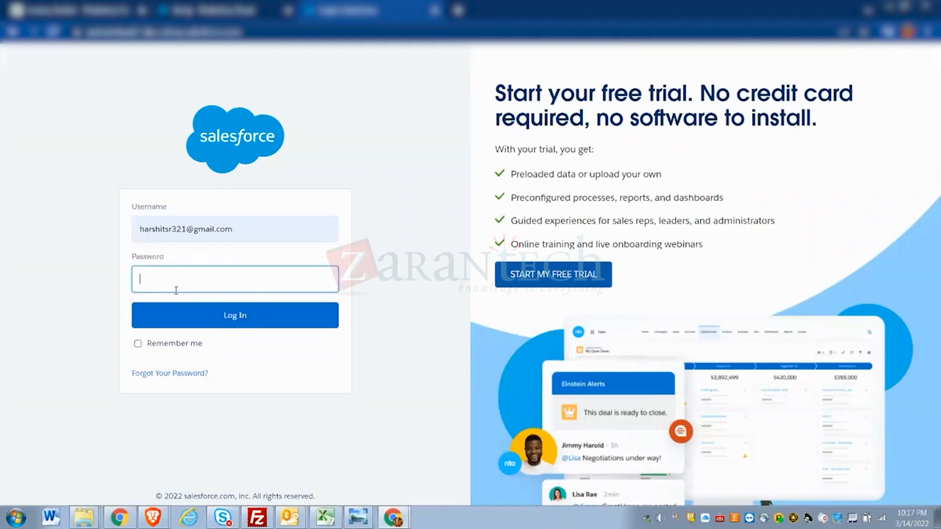
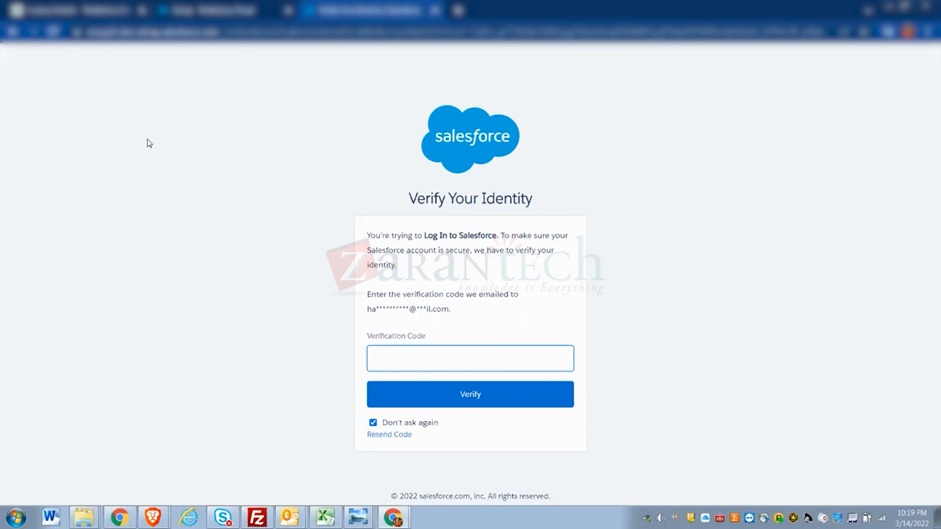
Step: Enter the emailed verification code, correct its mistyped last digits, and submit it
{"action": "left_click", "coordinate": [497, 406]}
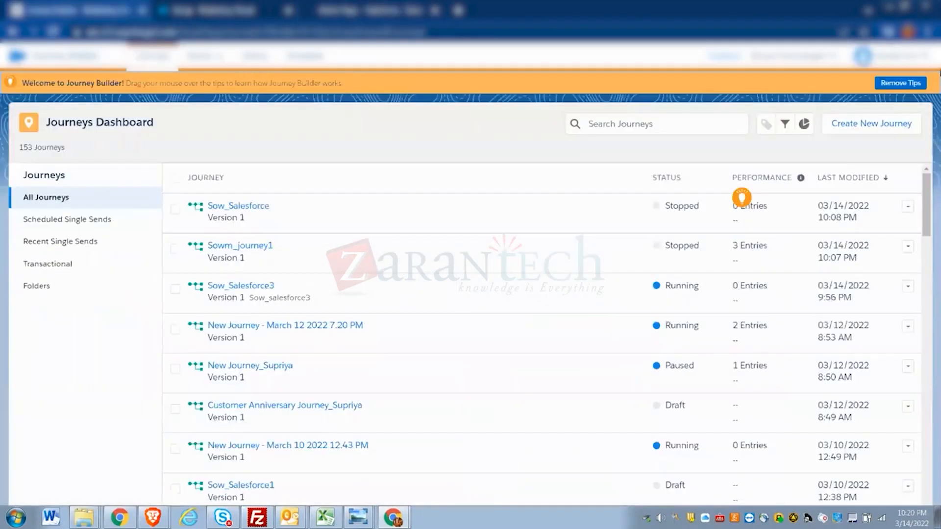
Step: Open Marketing Cloud Setup and go through Apps to the Salesforce Integration page
{"action": "mouse_move", "coordinate": [911, 63]}
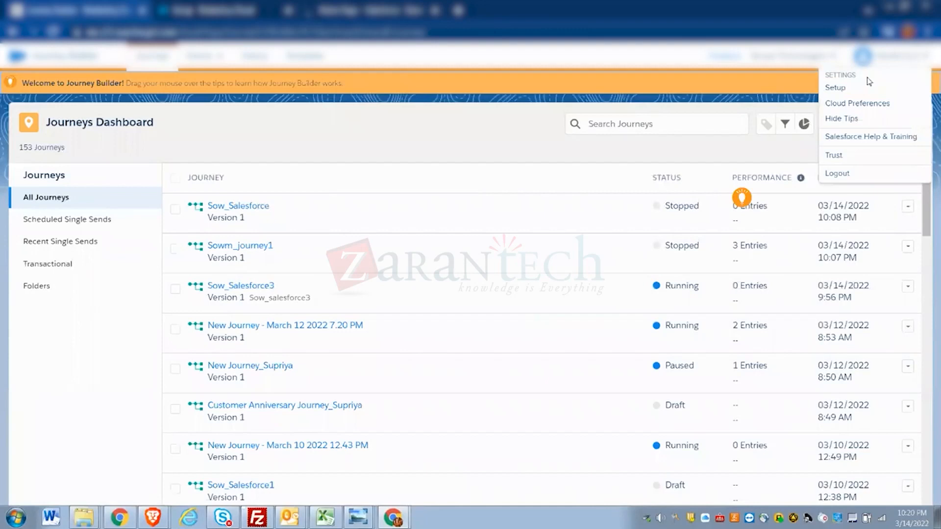
{"action": "left_click", "coordinate": [848, 87]}
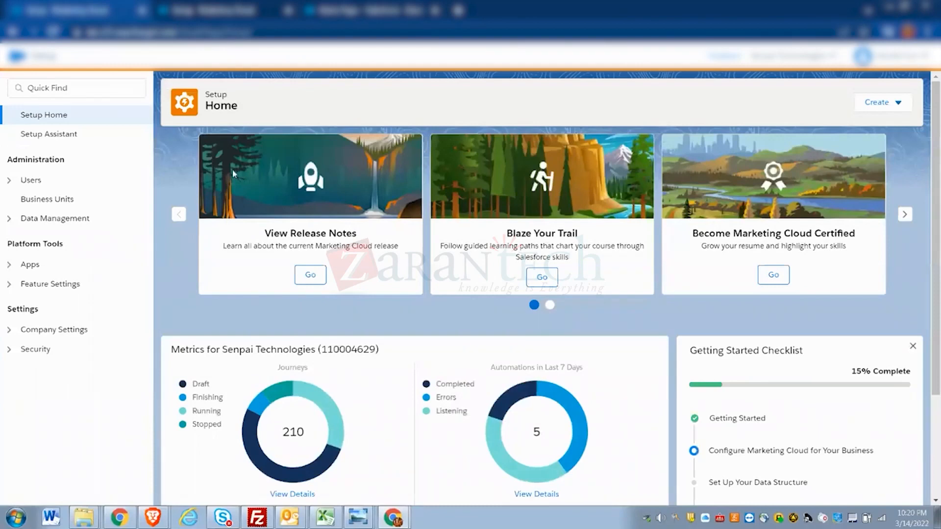
{"action": "left_click", "coordinate": [10, 330]}
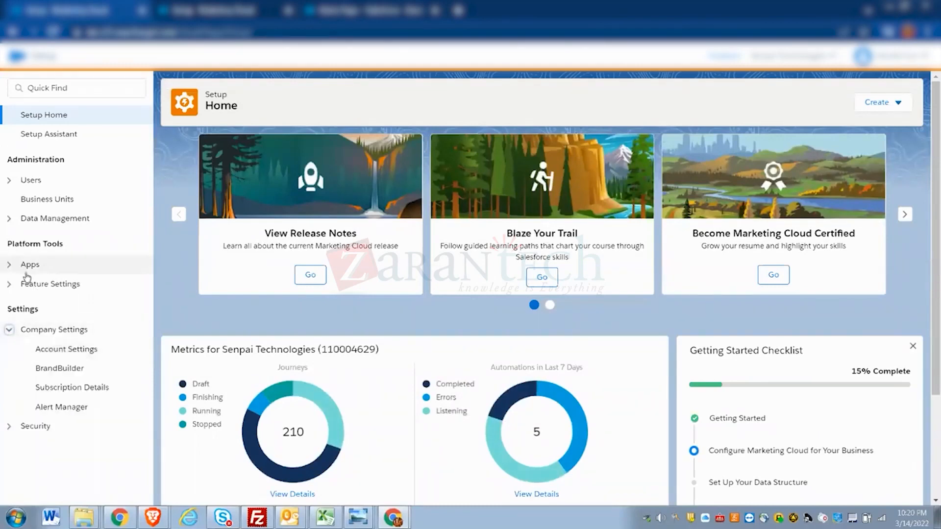
{"action": "left_click", "coordinate": [10, 264]}
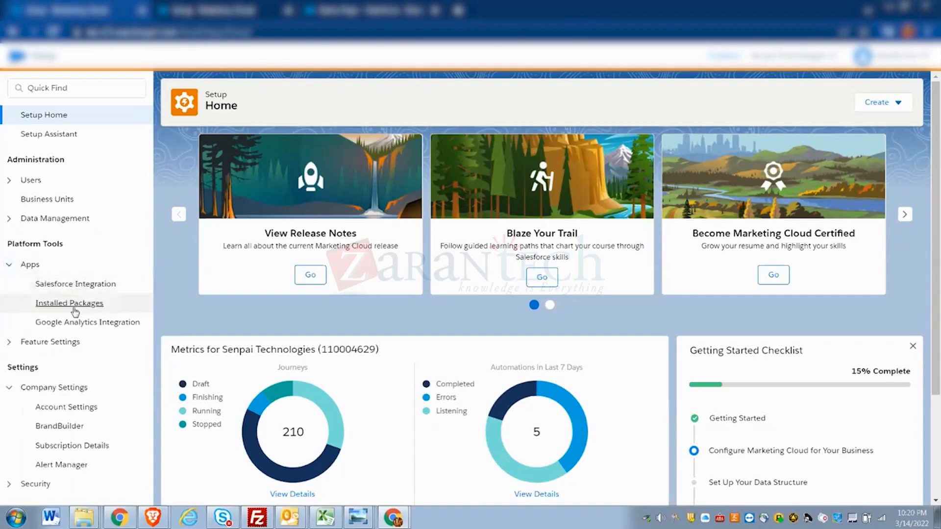
{"action": "left_click", "coordinate": [69, 303]}
{"action": "left_click", "coordinate": [76, 286]}
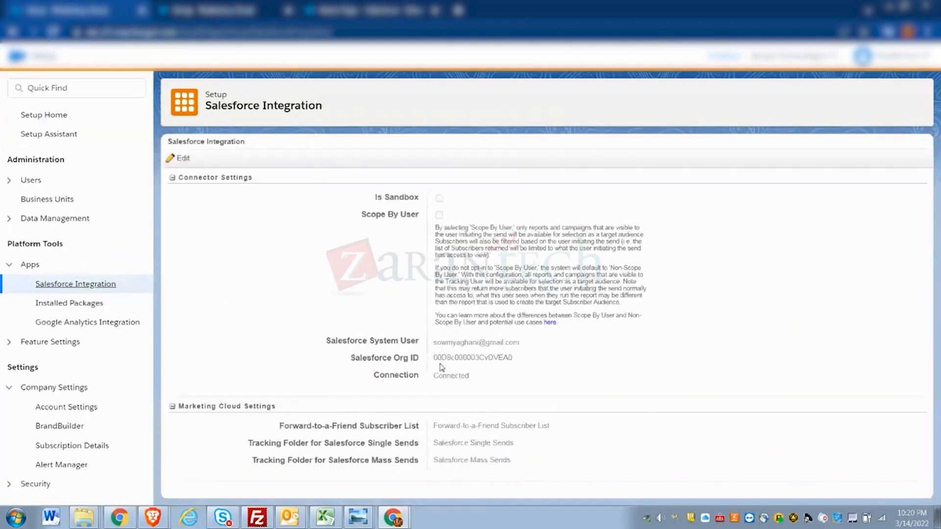
Step: Disconnect the currently linked Salesforce account from the integration
{"action": "left_click", "coordinate": [179, 158]}
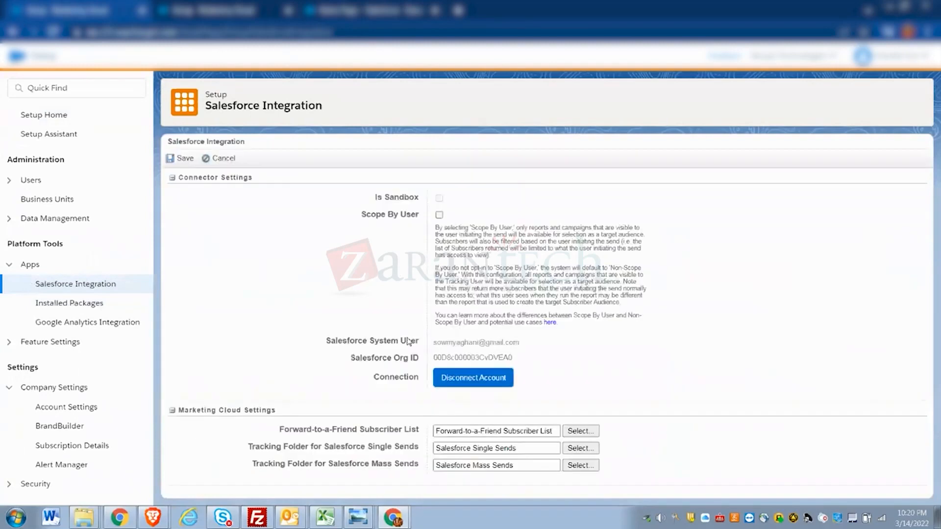
{"action": "left_click", "coordinate": [465, 377]}
{"action": "left_click", "coordinate": [643, 353]}
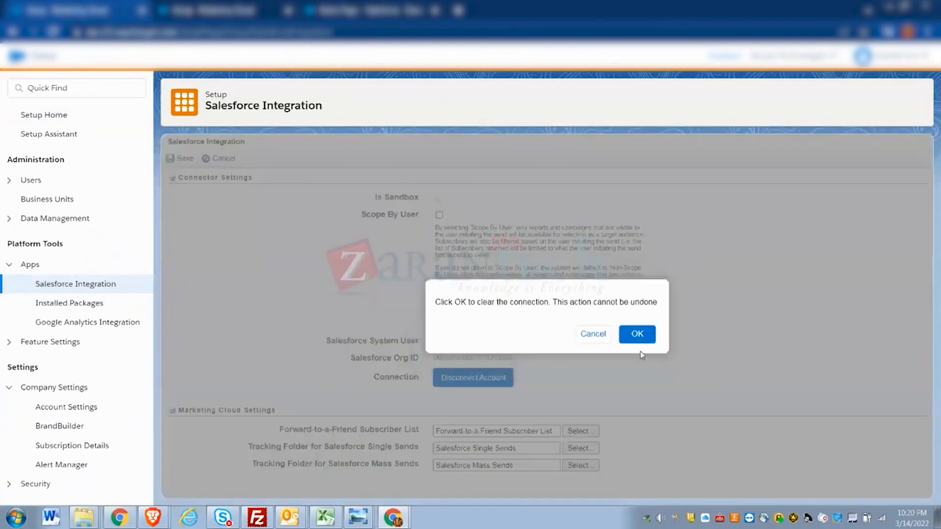
{"action": "left_click", "coordinate": [640, 337]}
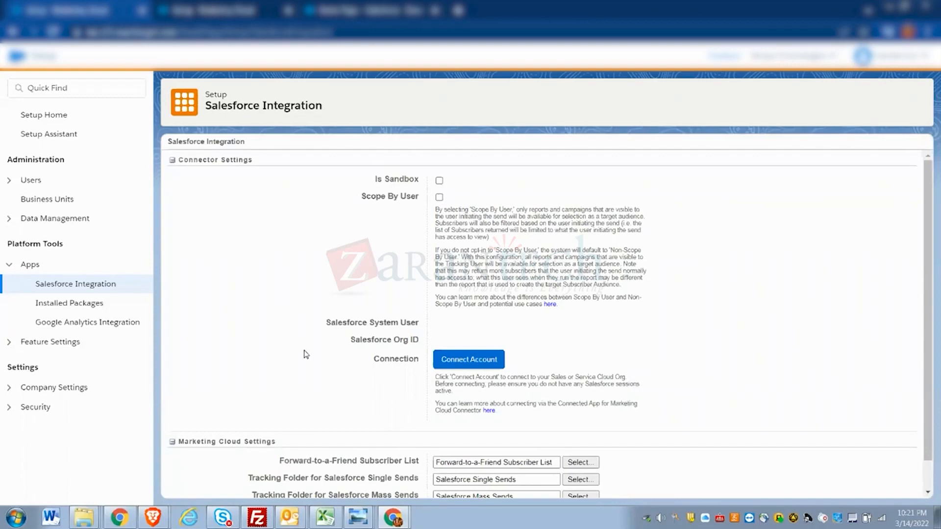
Step: Connect the new Salesforce org through the login popup and reload the integration settings
{"action": "left_click", "coordinate": [496, 362]}
{"action": "left_click", "coordinate": [647, 353]}
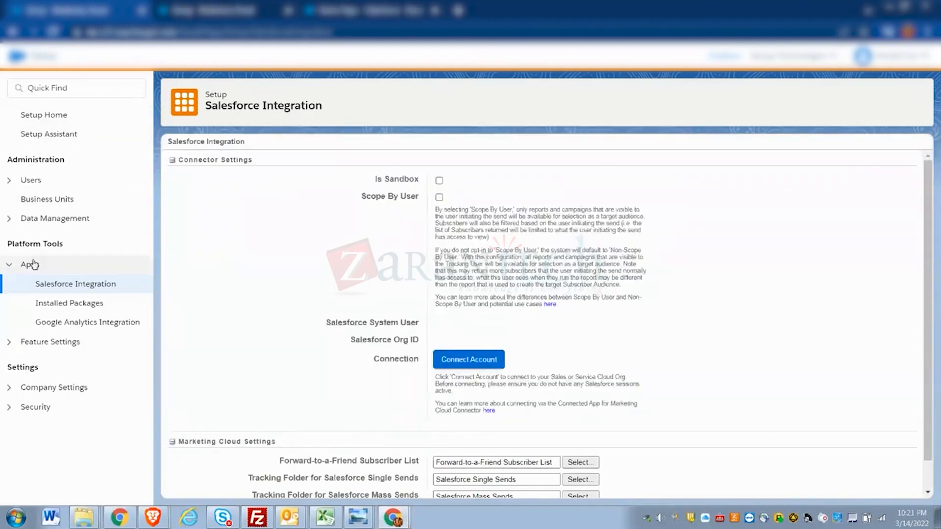
{"action": "left_click", "coordinate": [55, 283]}
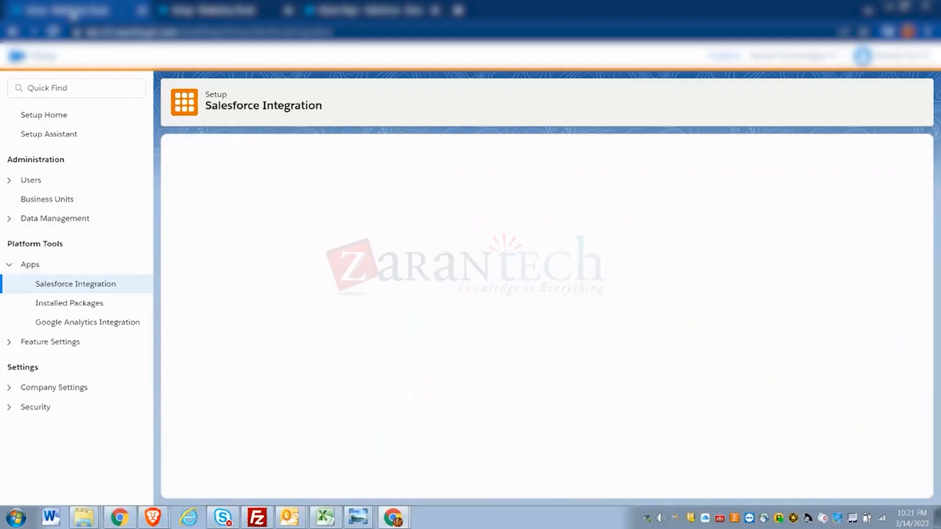
Step: Open the trainee user's detail page from the Users list in Setup
{"action": "left_click", "coordinate": [30, 179]}
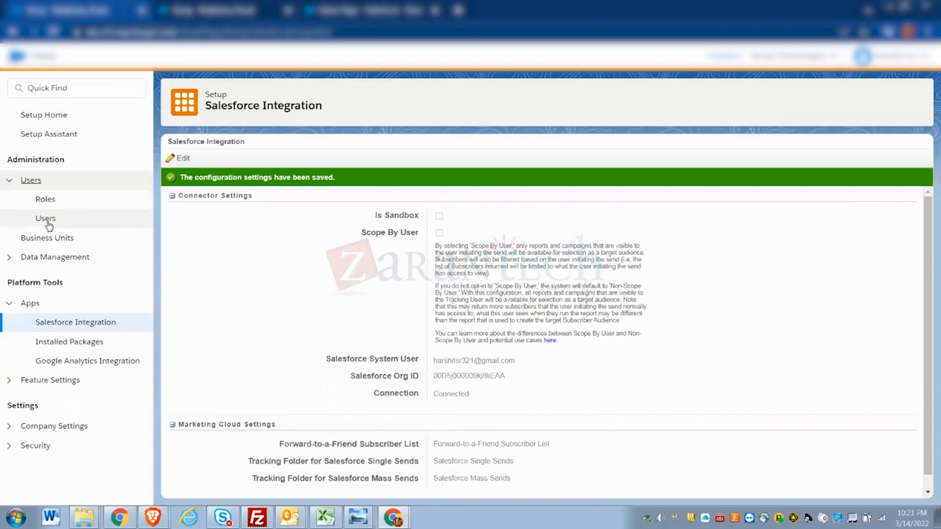
{"action": "left_click", "coordinate": [47, 222]}
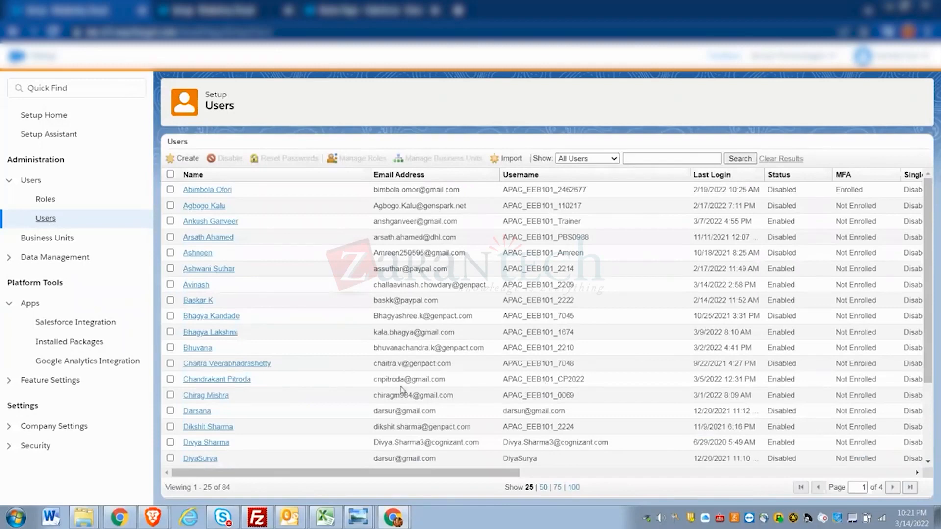
{"action": "scroll", "coordinate": [363, 389], "scroll_direction": "down", "scroll_amount": 3}
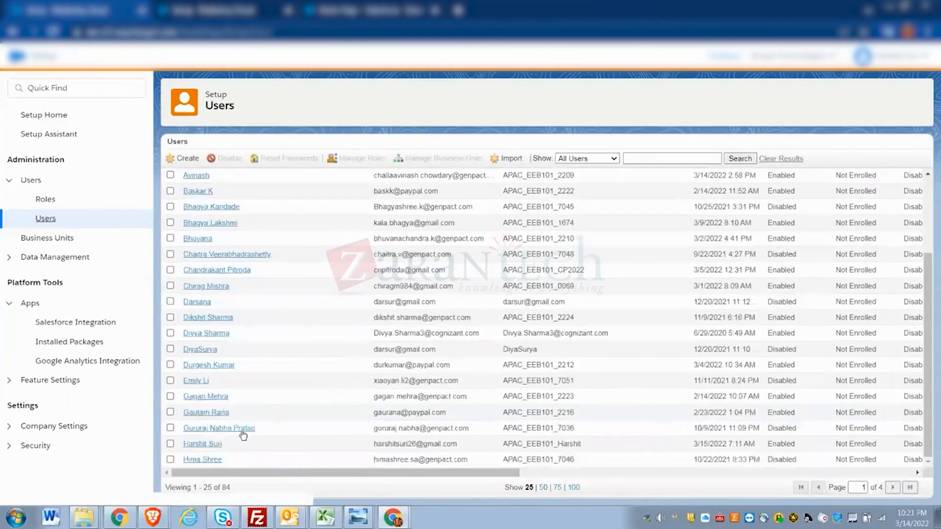
{"action": "left_click", "coordinate": [212, 447]}
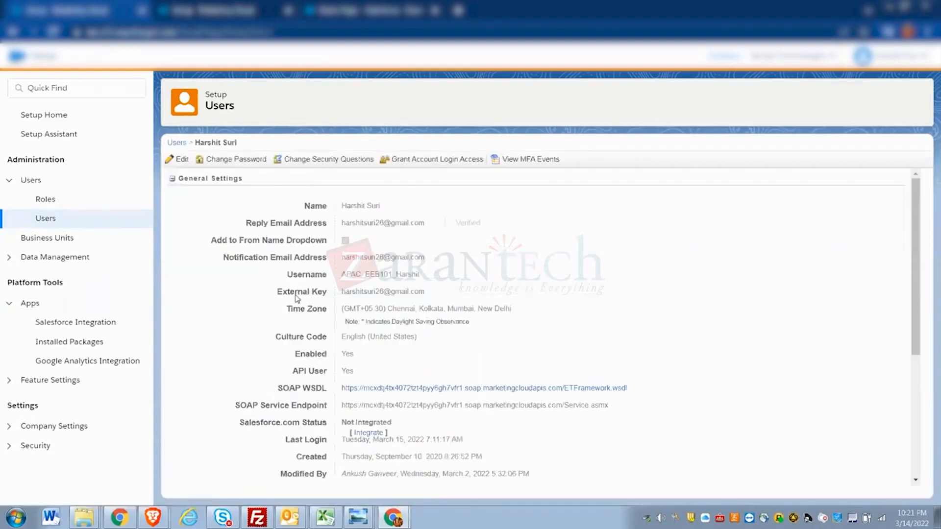
Step: Start integrating the user and copy the stored Salesforce username from the course notes
{"action": "left_click", "coordinate": [365, 434]}
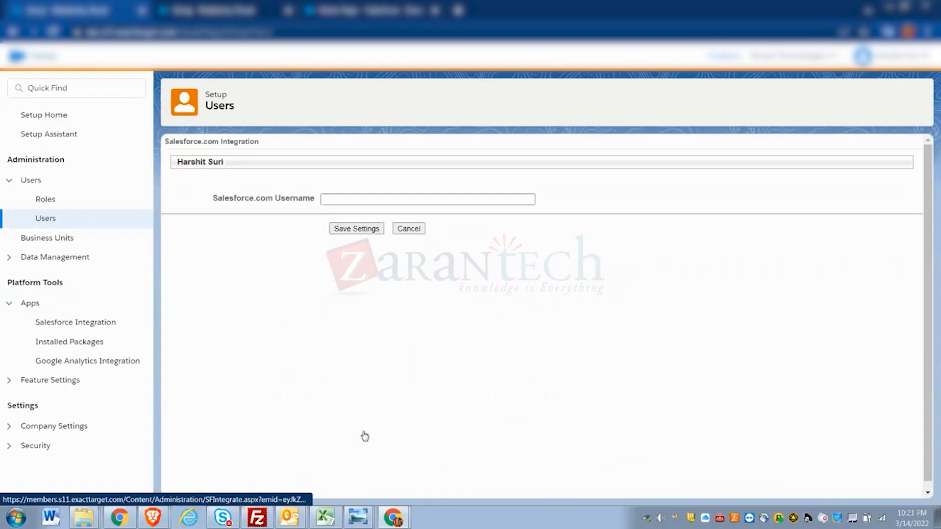
{"action": "left_click", "coordinate": [333, 199]}
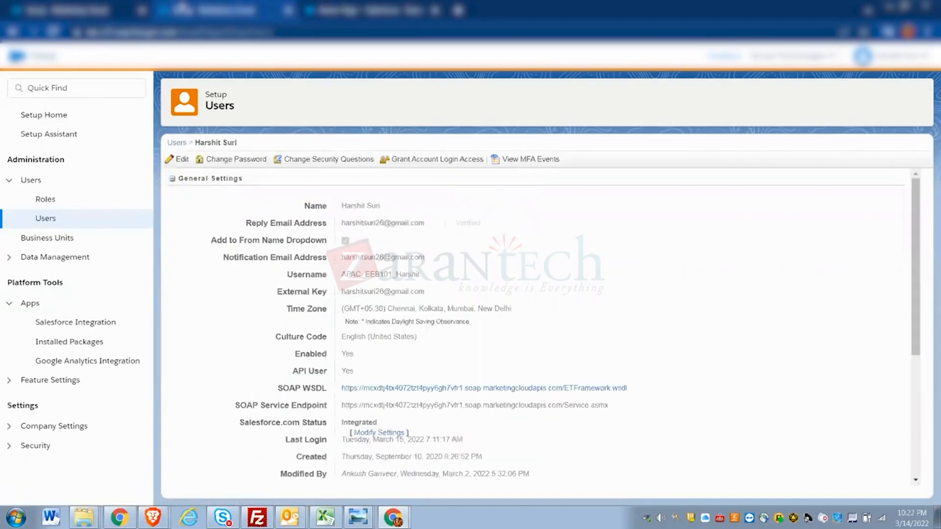
{"action": "key", "text": "alt+Tab"}
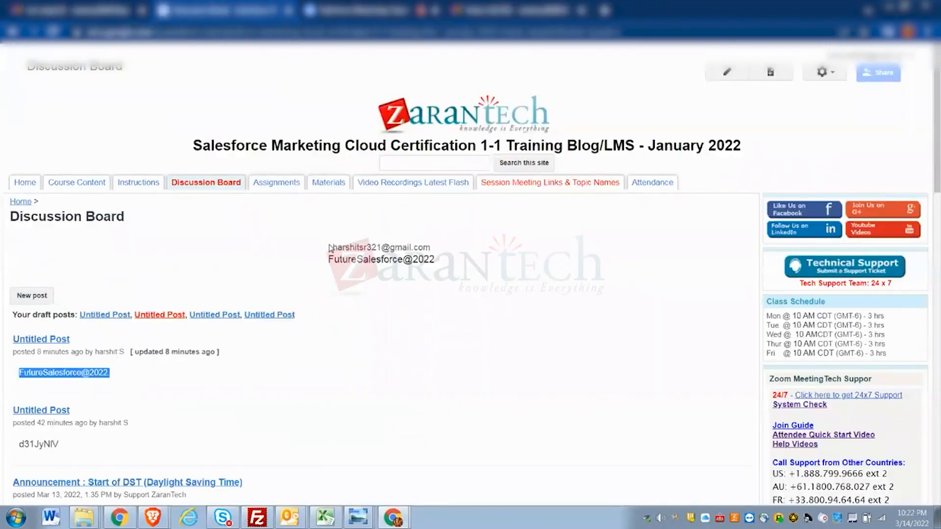
{"action": "left_click_drag", "start_coordinate": [328, 249], "coordinate": [433, 252]}
{"action": "key", "text": "ctrl+c"}
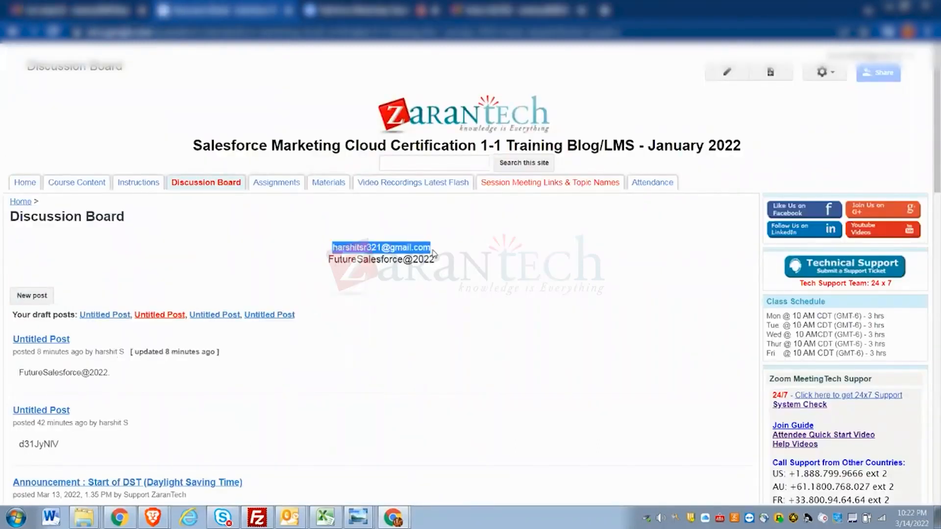
{"action": "key", "text": "alt+Tab"}
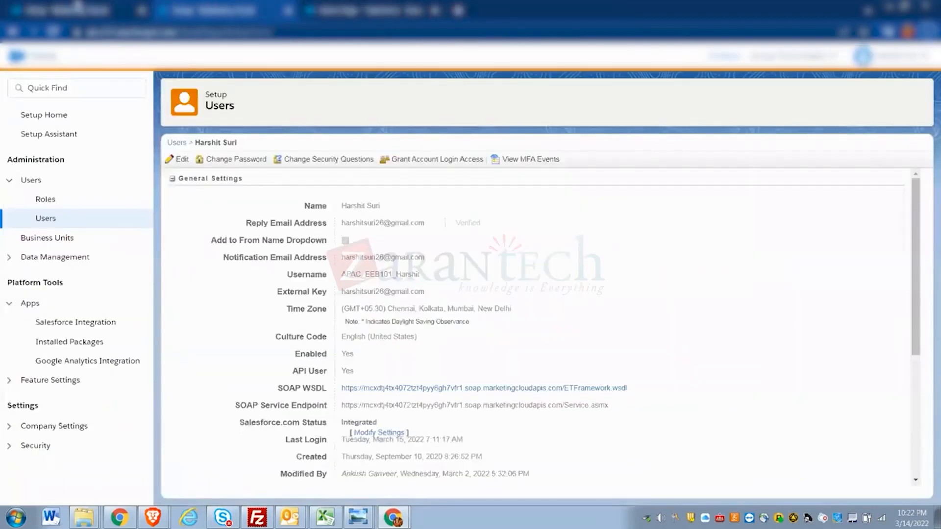
Step: Paste the copied login into the user's Salesforce.com Username field and save
{"action": "left_click", "coordinate": [78, 7]}
{"action": "left_click", "coordinate": [329, 204]}
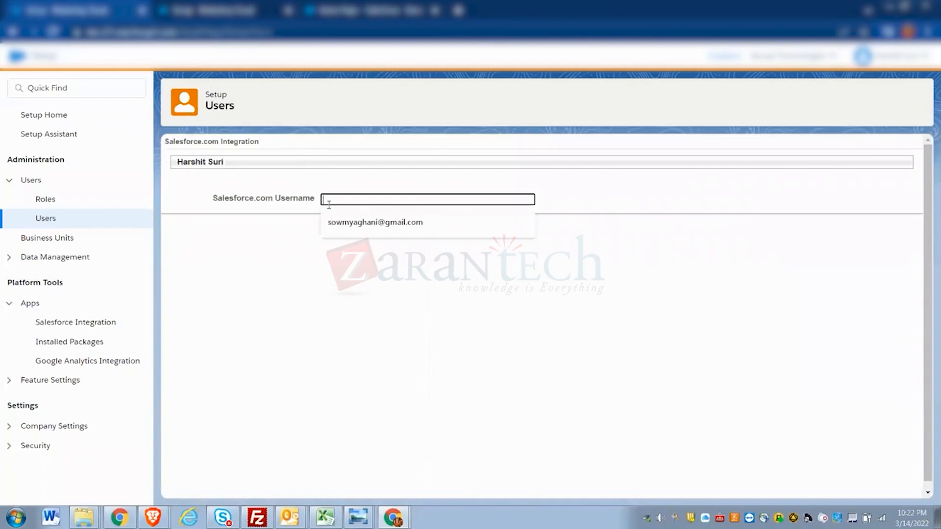
{"action": "key", "text": "ctrl+v"}
{"action": "left_click", "coordinate": [374, 233]}
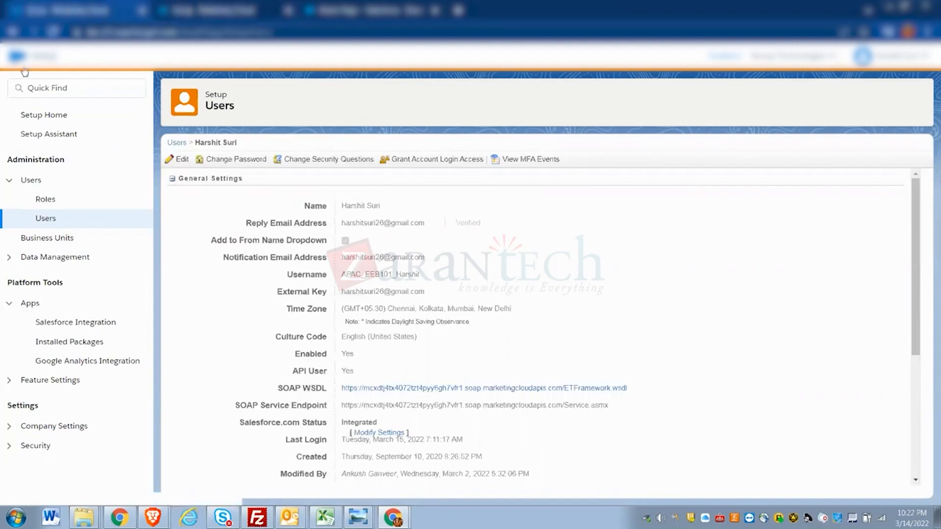
Step: Open the Sow_Salesforce3 journey in Journey Builder
{"action": "mouse_move", "coordinate": [11, 68]}
{"action": "mouse_move", "coordinate": [397, 128]}
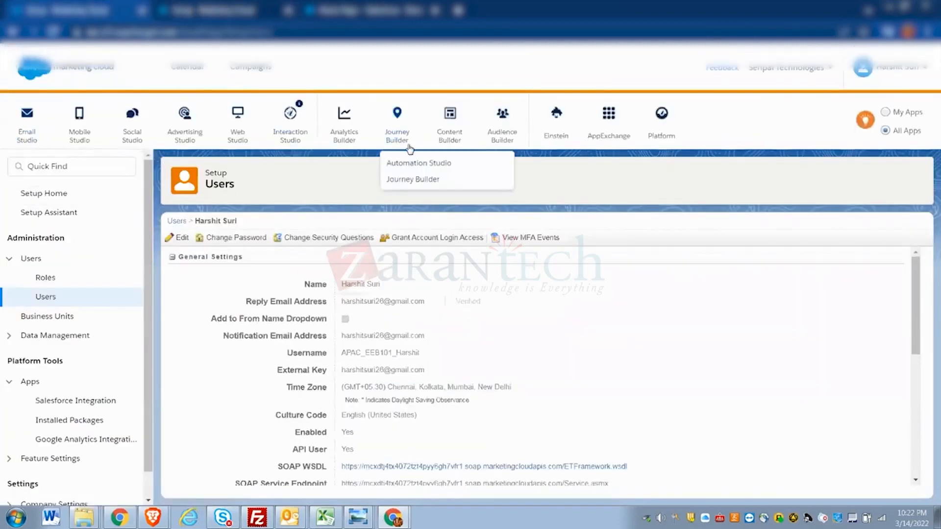
{"action": "left_click", "coordinate": [406, 180]}
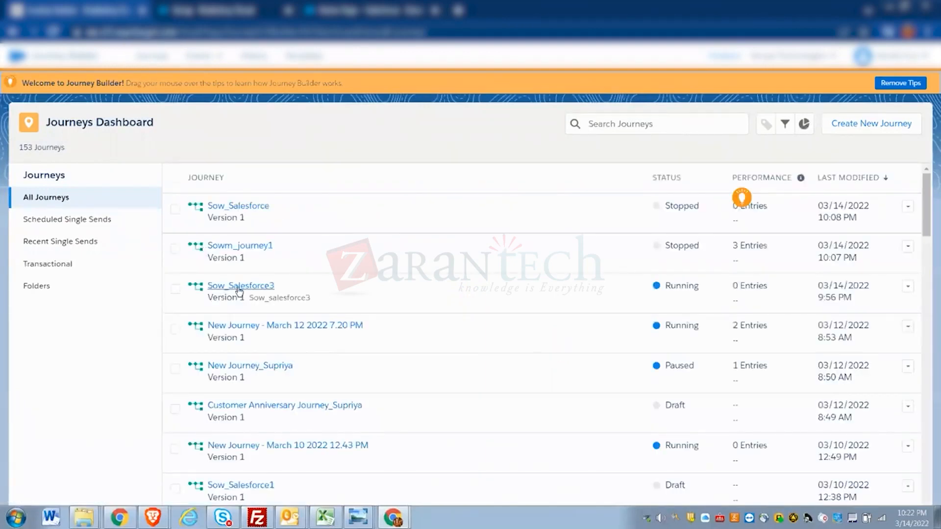
{"action": "left_click", "coordinate": [239, 288]}
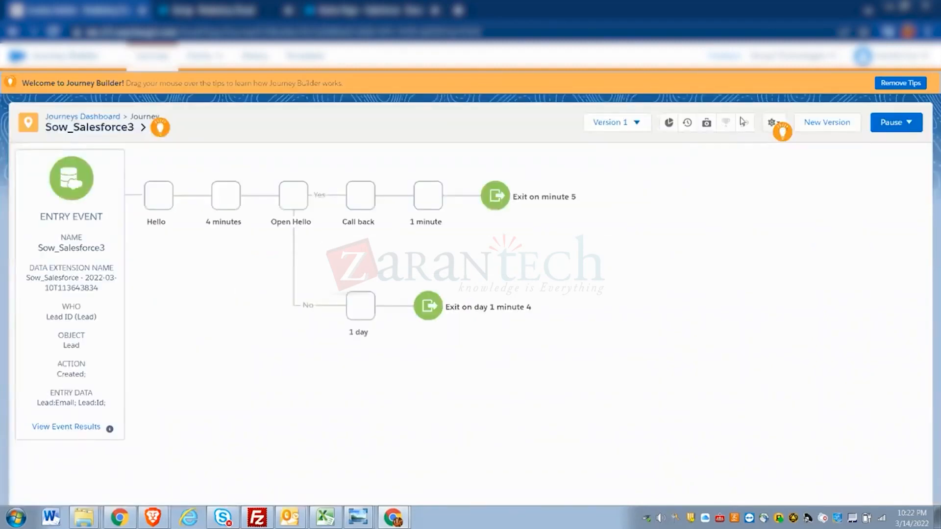
Step: Copy the journey as Sow_Salesforce4 and return to the Journeys Dashboard
{"action": "left_click", "coordinate": [773, 123]}
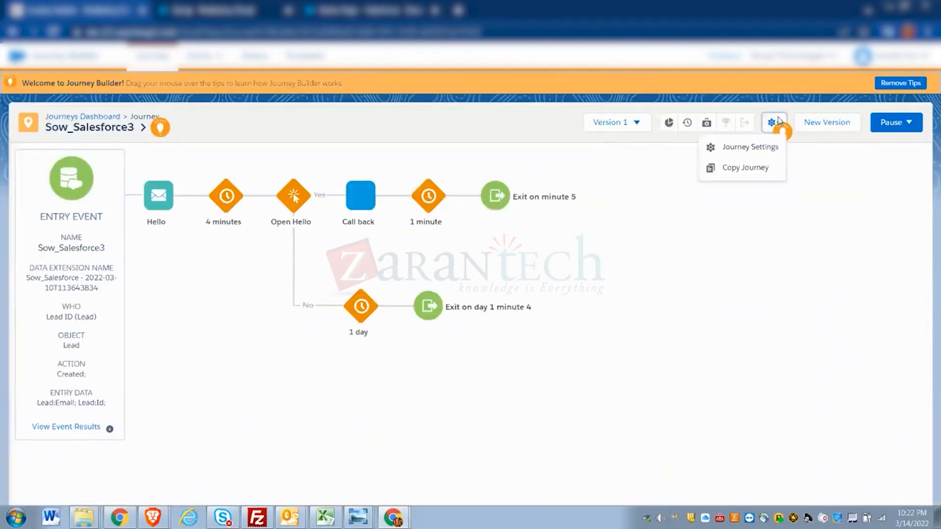
{"action": "left_click", "coordinate": [747, 168]}
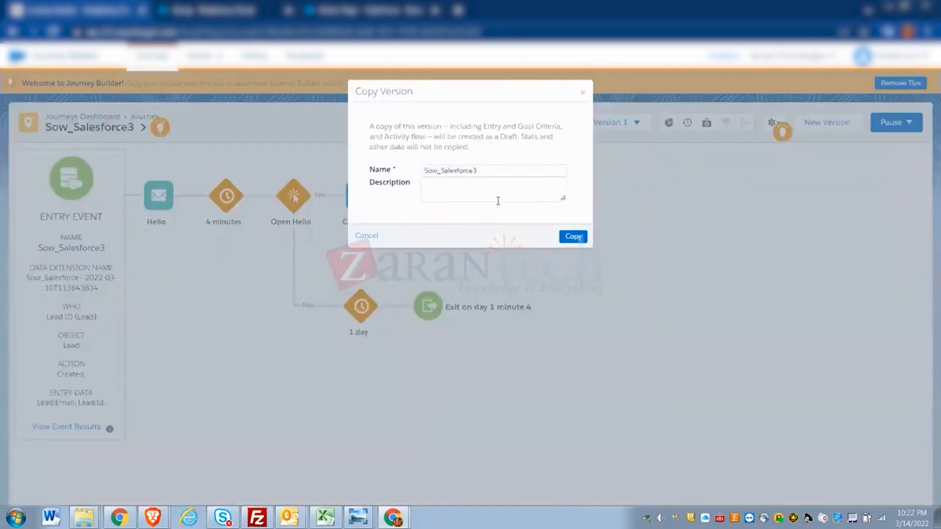
{"action": "left_click", "coordinate": [487, 171]}
{"action": "key", "text": "BackSpace"}
{"action": "type", "text": "4"}
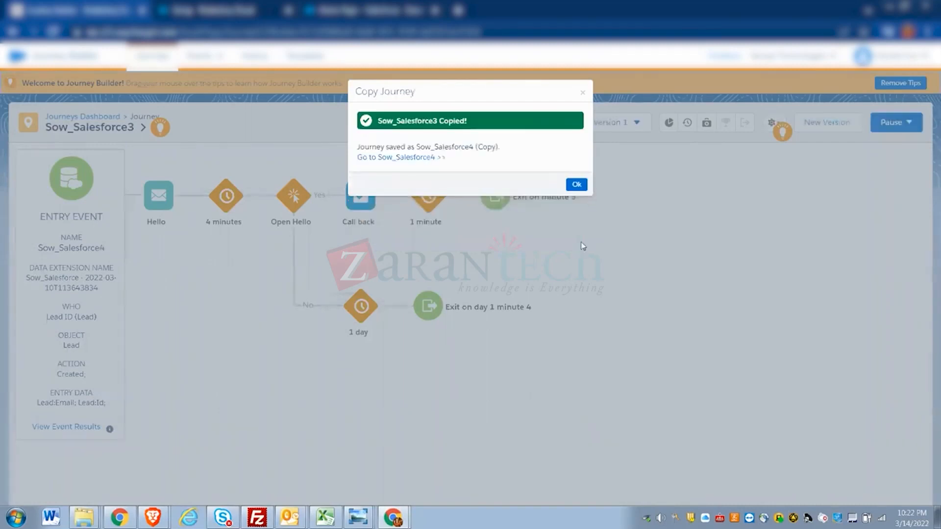
{"action": "left_click", "coordinate": [576, 184]}
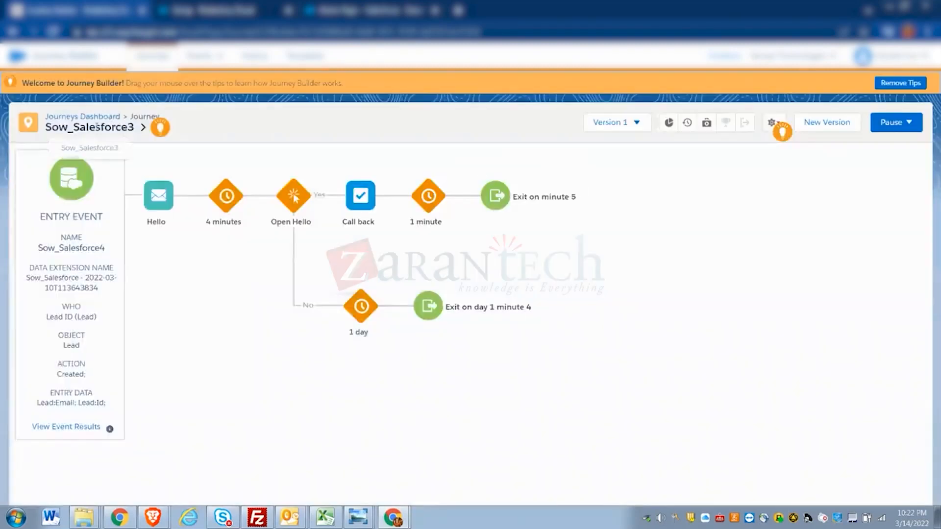
{"action": "left_click", "coordinate": [96, 117]}
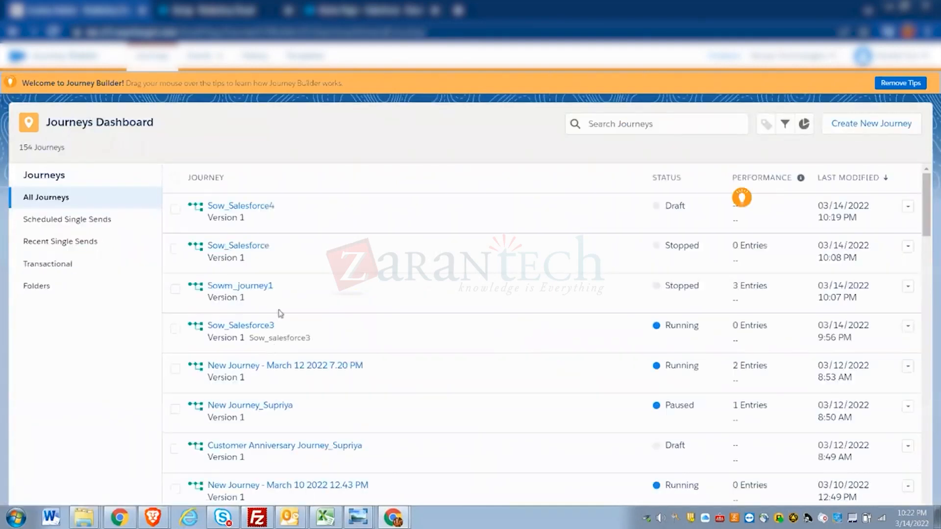
Step: Open Sow_Salesforce4 and review its Lead entry source object and entry criteria
{"action": "left_click", "coordinate": [226, 209]}
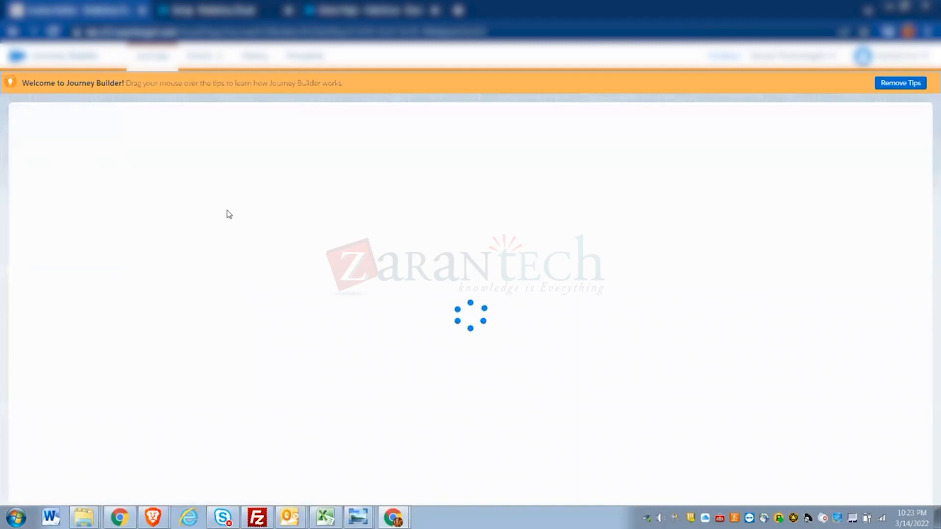
{"action": "left_click", "coordinate": [266, 213]}
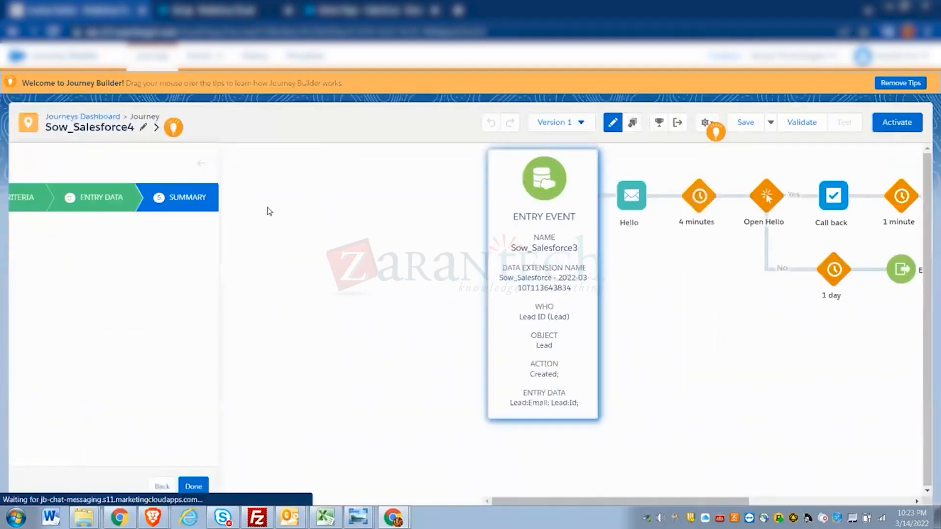
{"action": "left_click", "coordinate": [63, 199]}
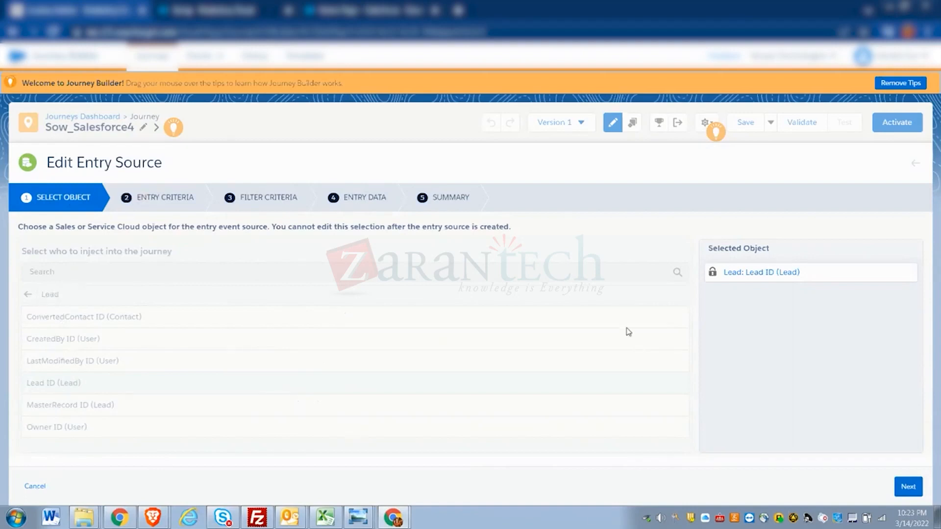
{"action": "left_click", "coordinate": [907, 486]}
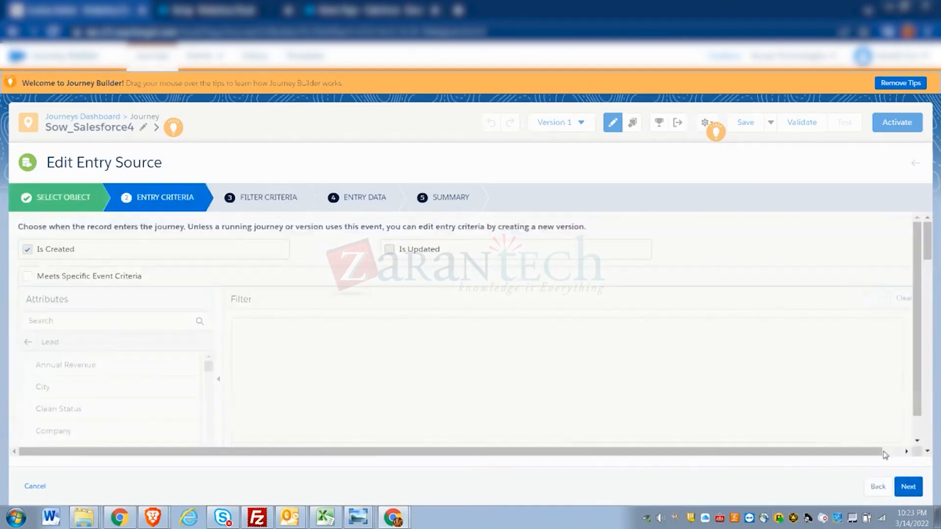
{"action": "left_click", "coordinate": [878, 487]}
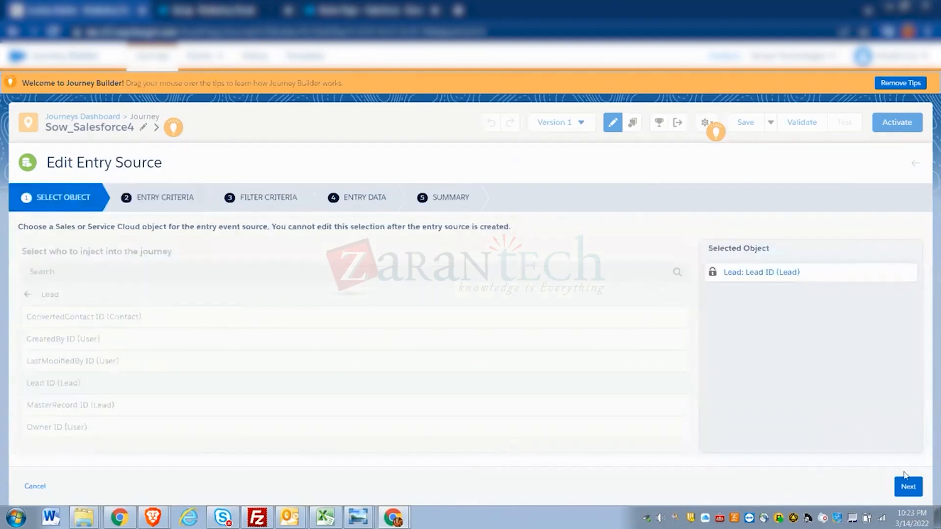
{"action": "left_click", "coordinate": [909, 486]}
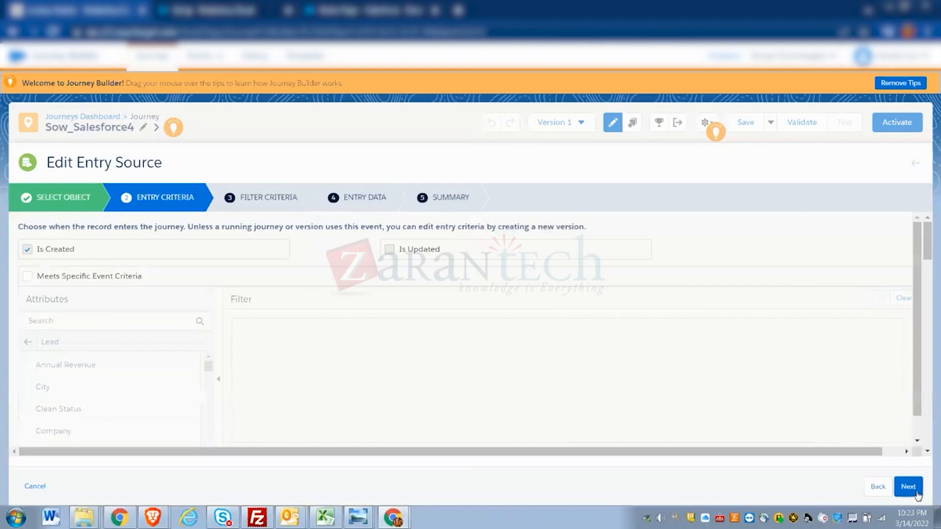
{"action": "left_click", "coordinate": [916, 493]}
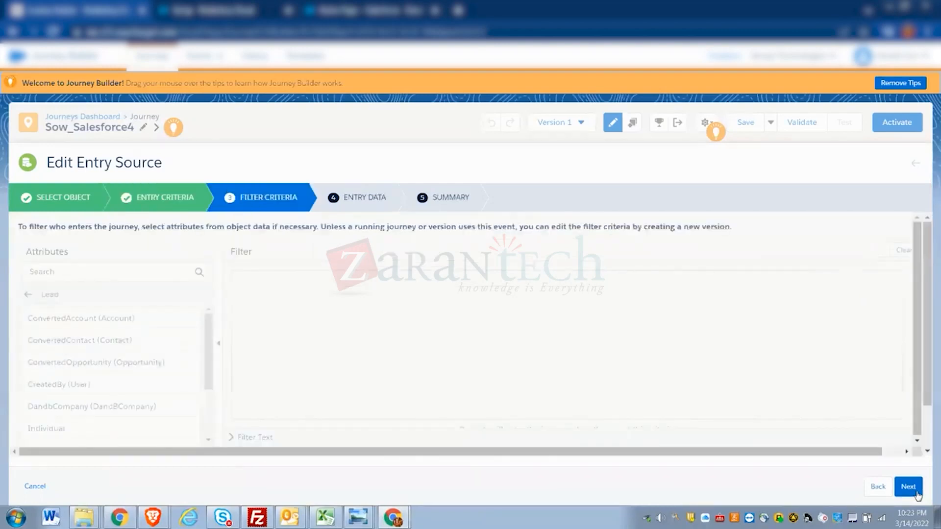
Step: Review the Lead entry data and summary unchanged, then request deletion of the entry event
{"action": "left_click", "coordinate": [916, 493]}
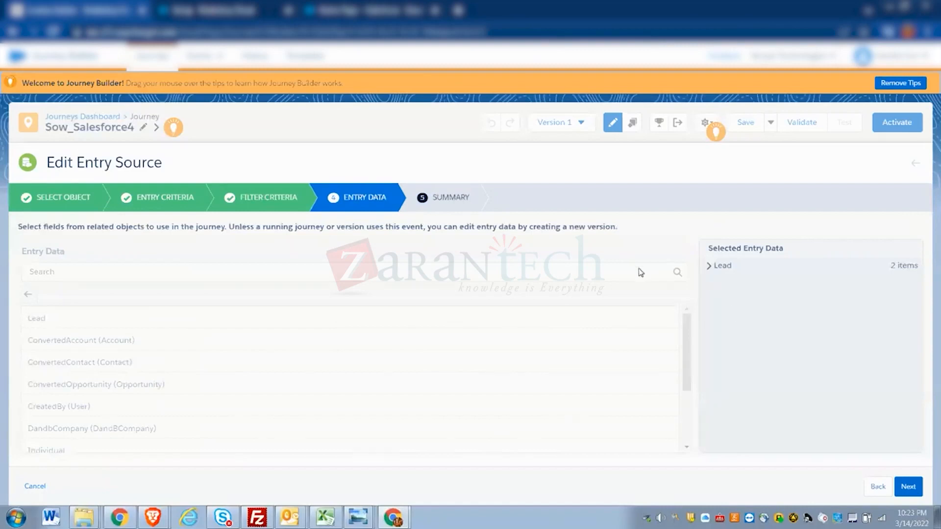
{"action": "left_click", "coordinate": [709, 267]}
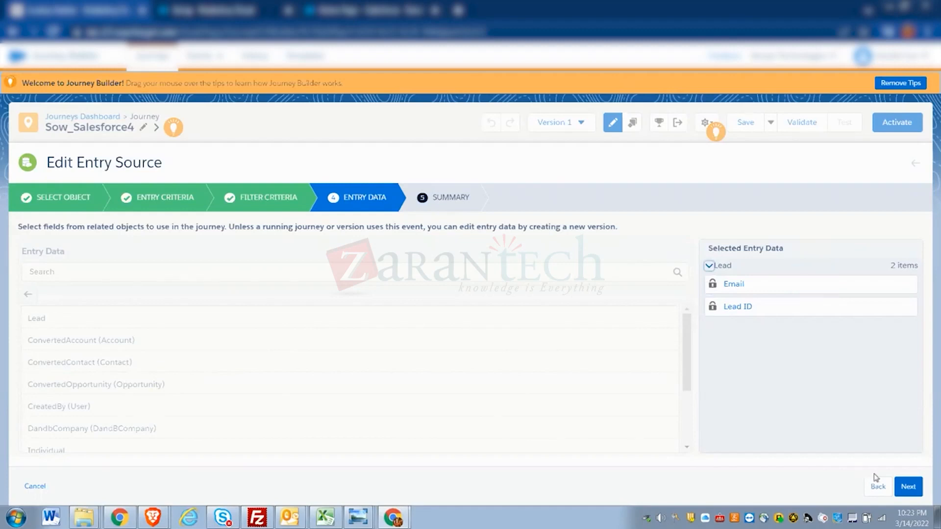
{"action": "left_click", "coordinate": [906, 490]}
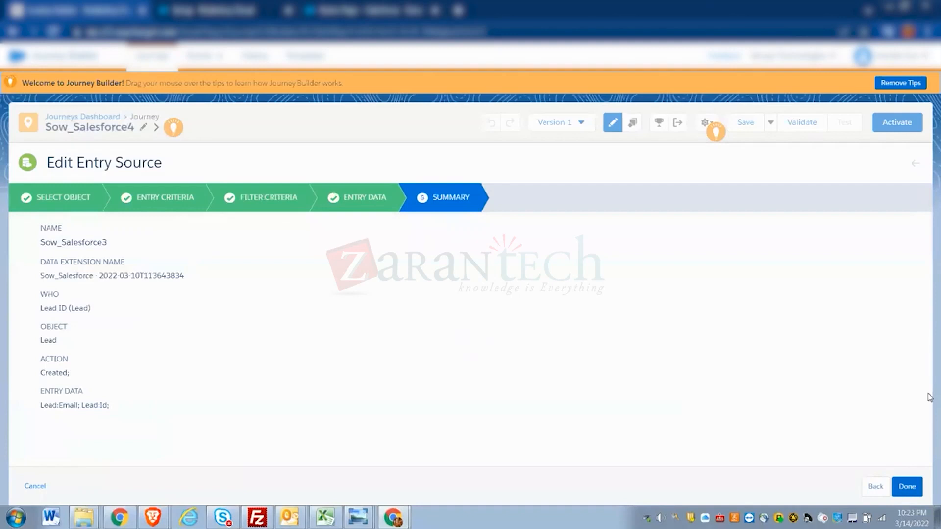
{"action": "left_click", "coordinate": [875, 489]}
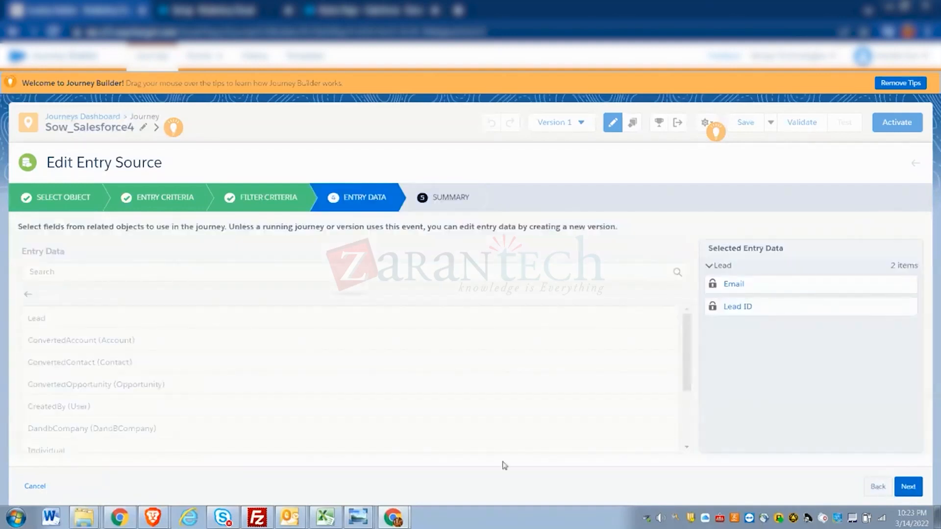
{"action": "left_click", "coordinate": [910, 496]}
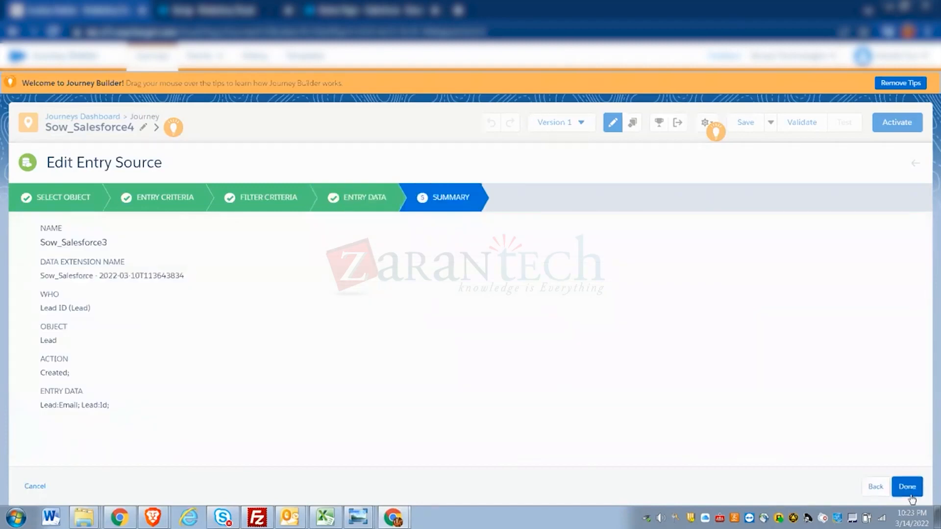
{"action": "left_click", "coordinate": [907, 487]}
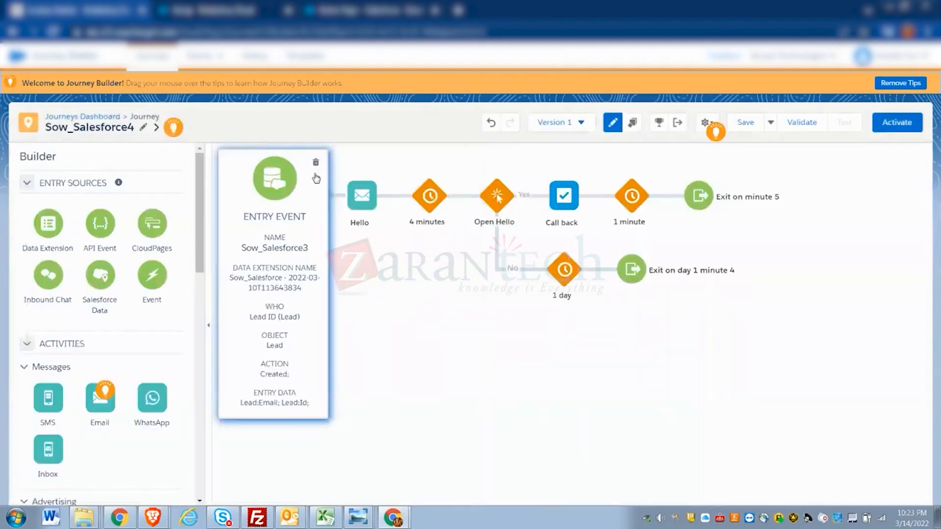
{"action": "left_click", "coordinate": [316, 162]}
Step: Confirm the deletion and add a new Salesforce Data entry source
{"action": "left_click", "coordinate": [410, 194]}
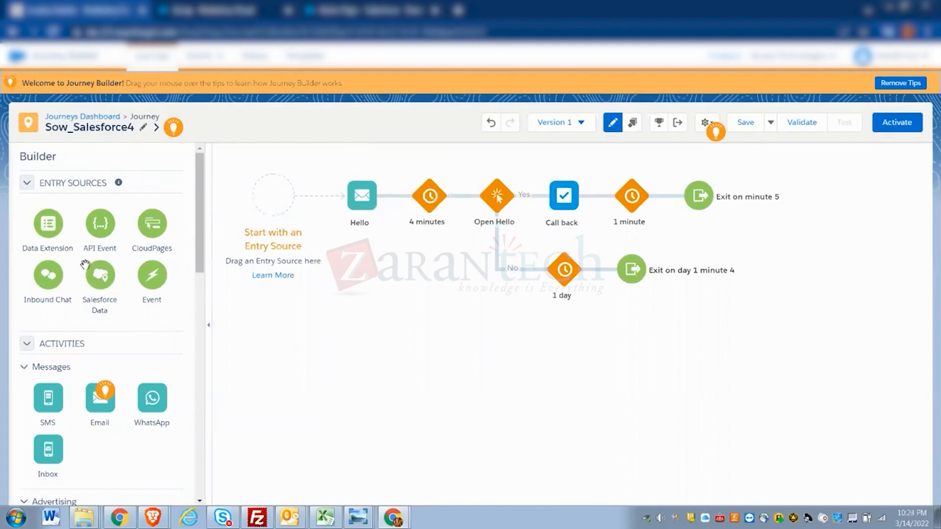
{"action": "left_click_drag", "start_coordinate": [100, 277], "coordinate": [276, 194]}
{"action": "left_click", "coordinate": [277, 194]}
{"action": "left_click", "coordinate": [523, 236]}
{"action": "left_click", "coordinate": [908, 487]}
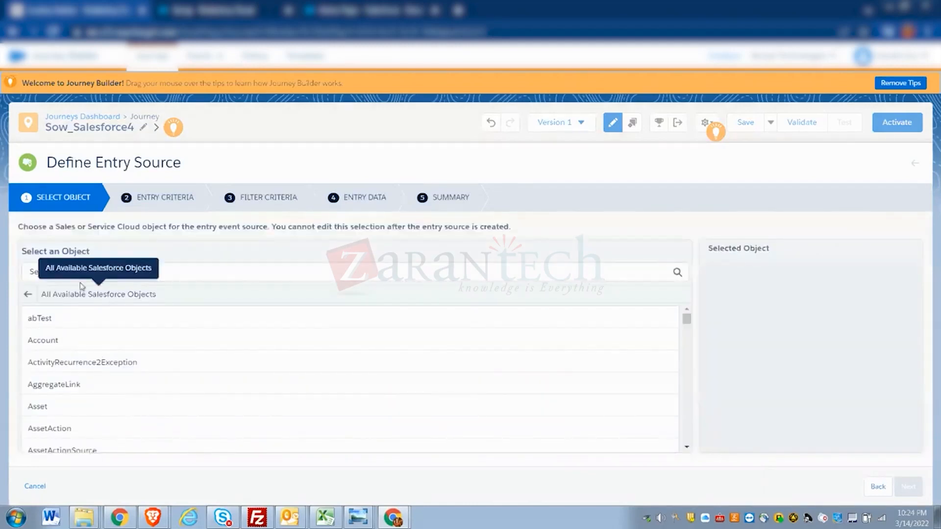
Step: Select the Lead object and inject leads into the journey by Lead ID
{"action": "left_click", "coordinate": [75, 273]}
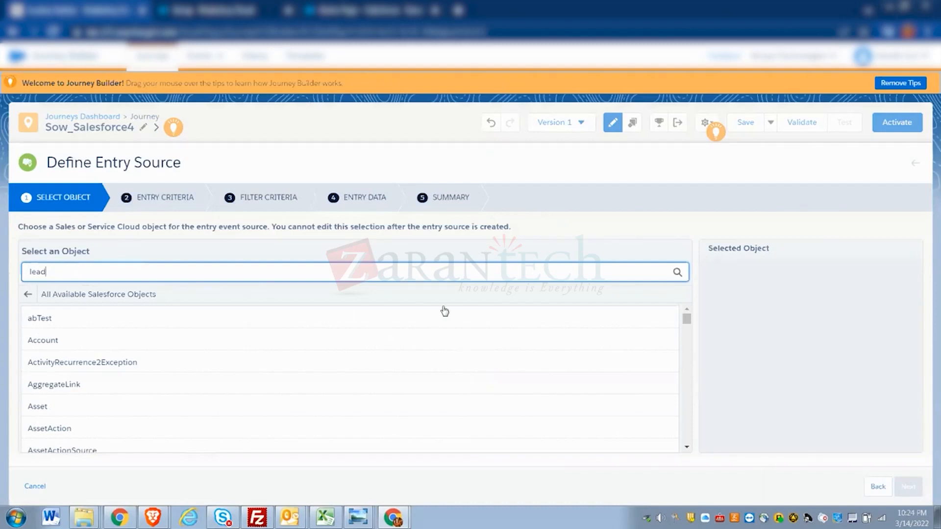
{"action": "left_click", "coordinate": [677, 272]}
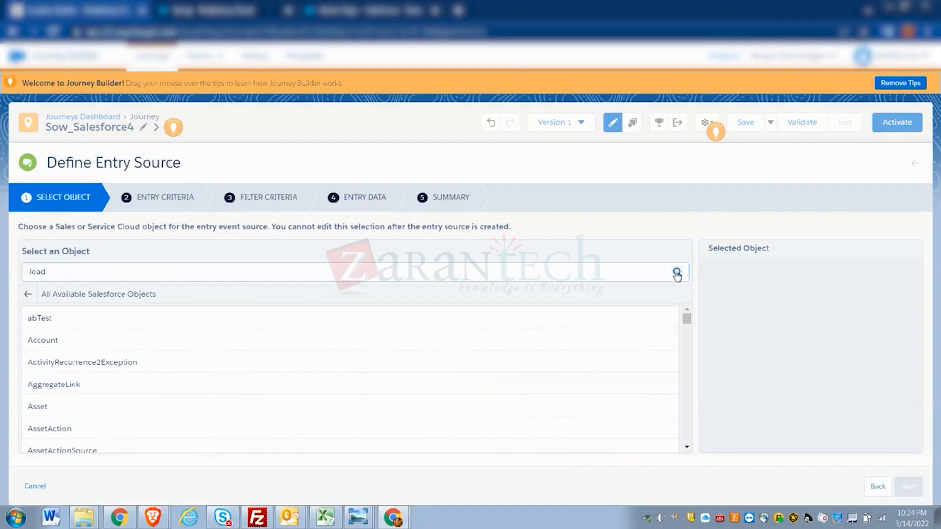
{"action": "left_click", "coordinate": [40, 321]}
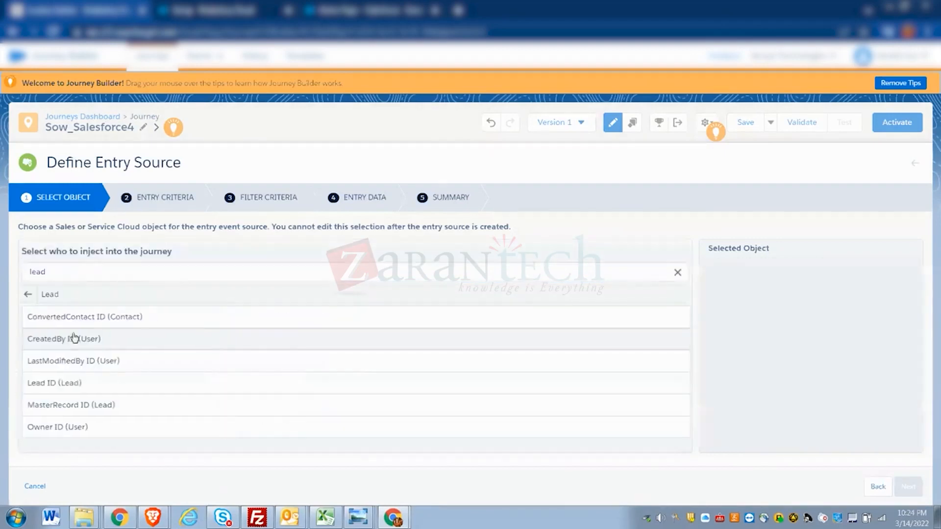
{"action": "left_click", "coordinate": [28, 294]}
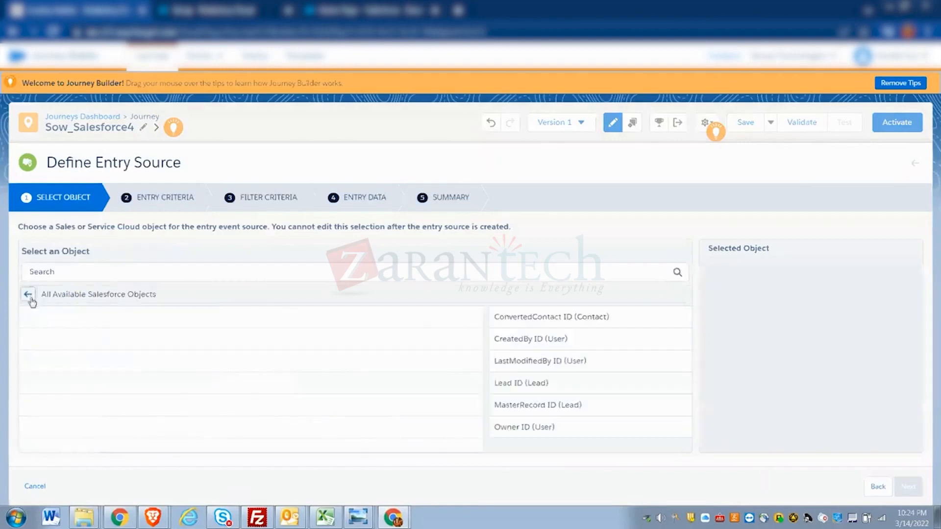
{"action": "left_click", "coordinate": [66, 272]}
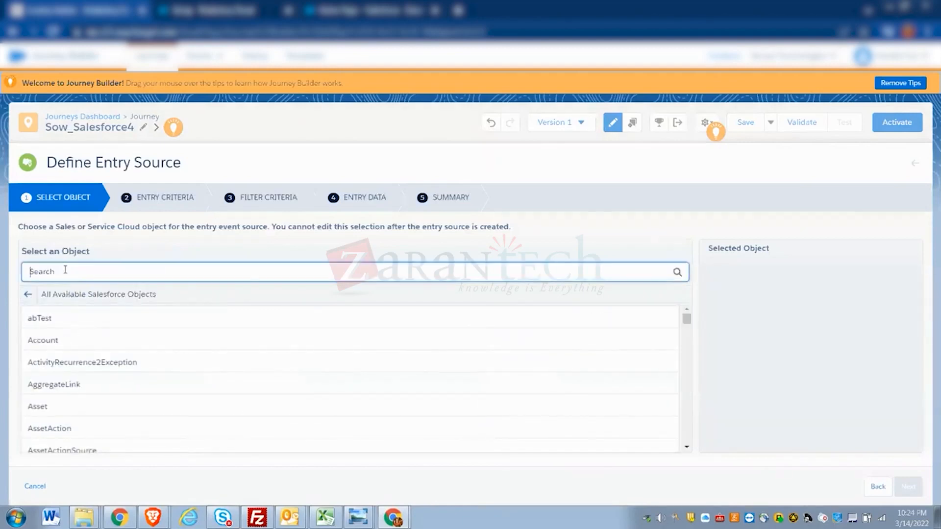
{"action": "type", "text": "lead"}
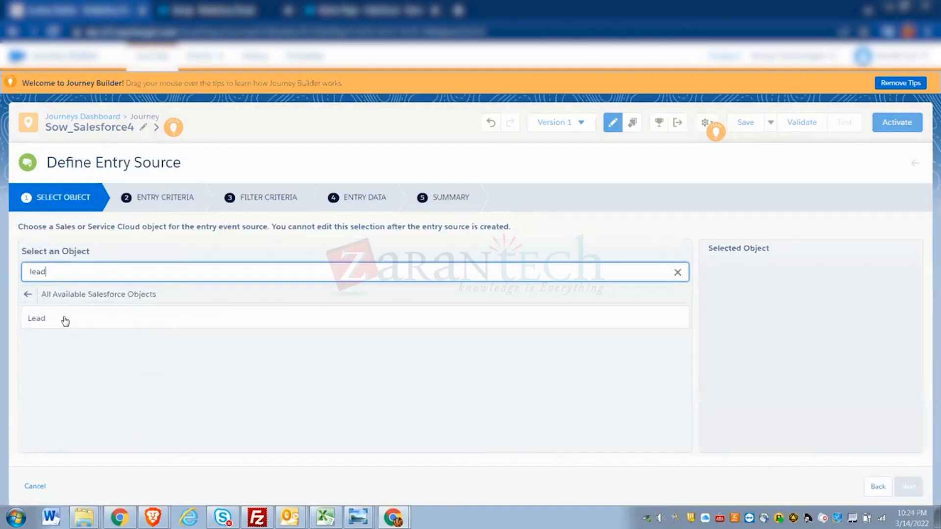
{"action": "left_click", "coordinate": [64, 324]}
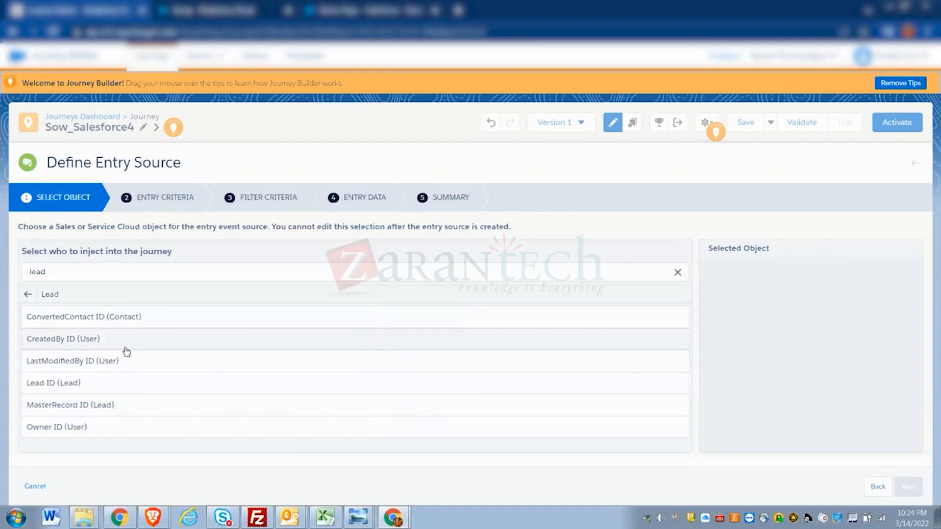
{"action": "left_click", "coordinate": [108, 381]}
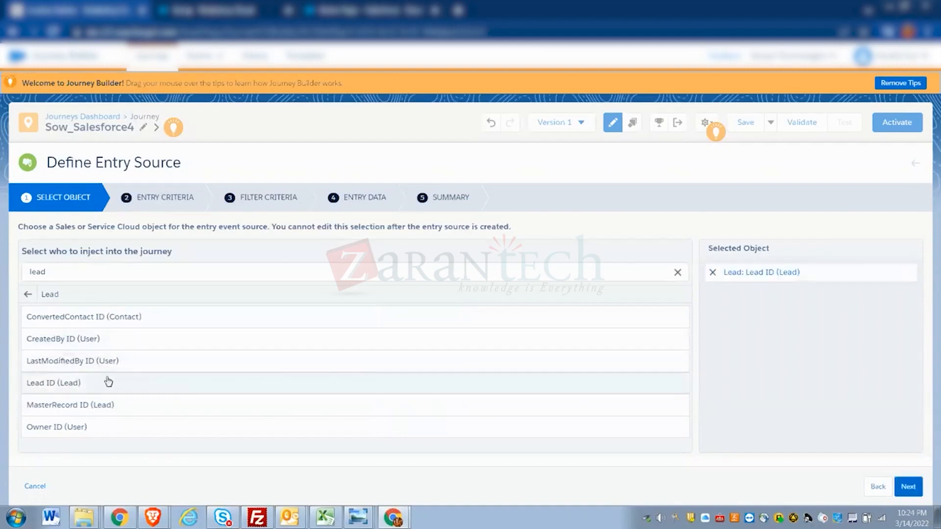
Step: Admit leads when created and finish with Email, Email Opt Out and Lead ID entry data
{"action": "left_click", "coordinate": [907, 487]}
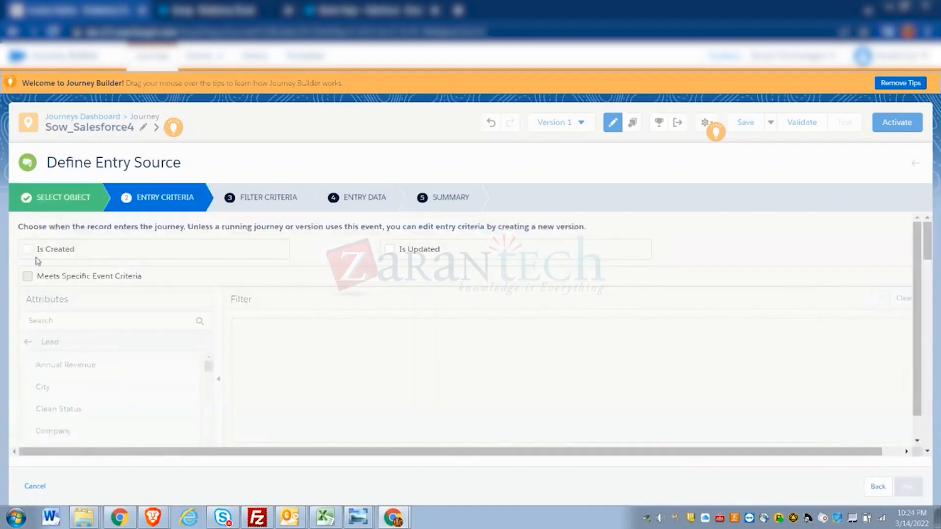
{"action": "left_click", "coordinate": [27, 250]}
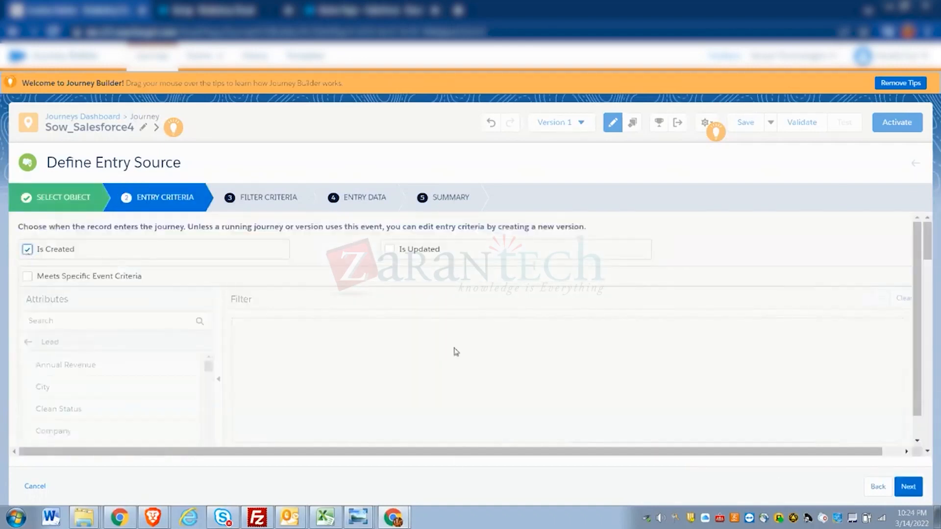
{"action": "left_click", "coordinate": [907, 490]}
{"action": "left_click", "coordinate": [910, 487]}
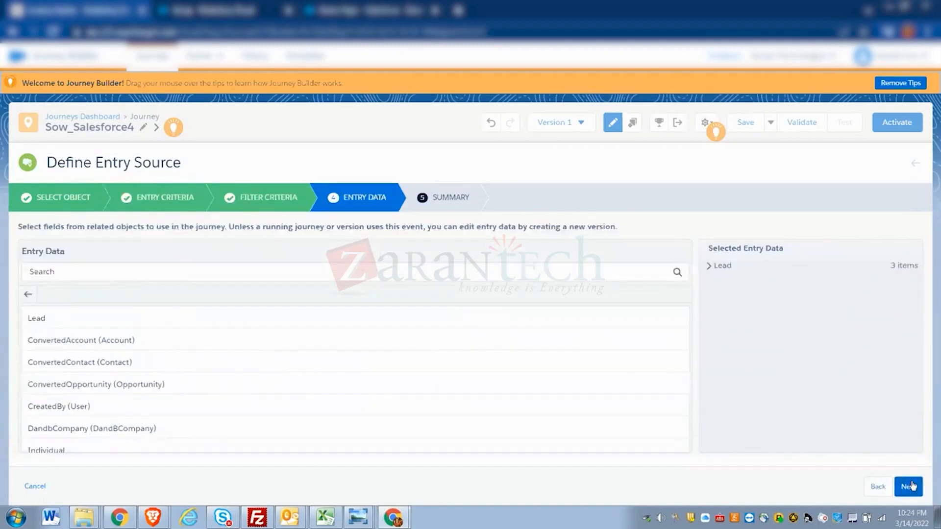
{"action": "left_click", "coordinate": [708, 267]}
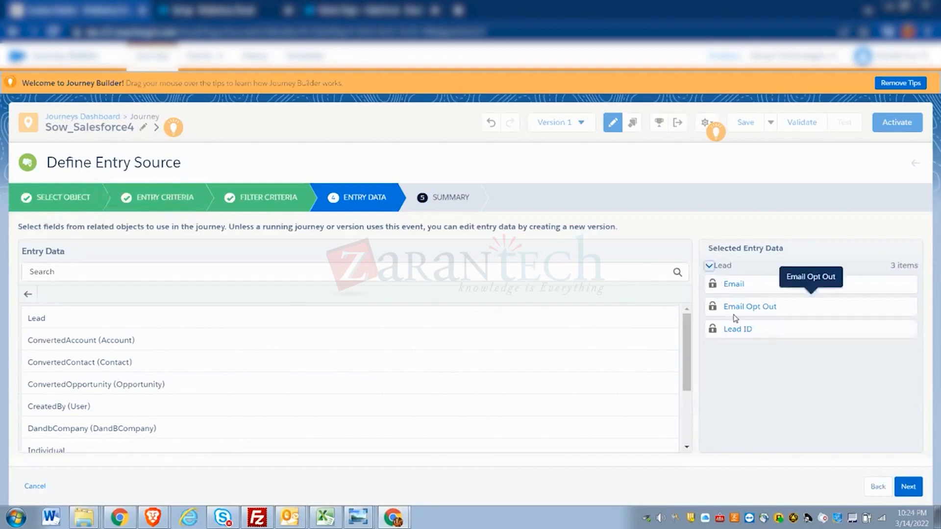
{"action": "left_click", "coordinate": [909, 488]}
{"action": "left_click", "coordinate": [907, 487]}
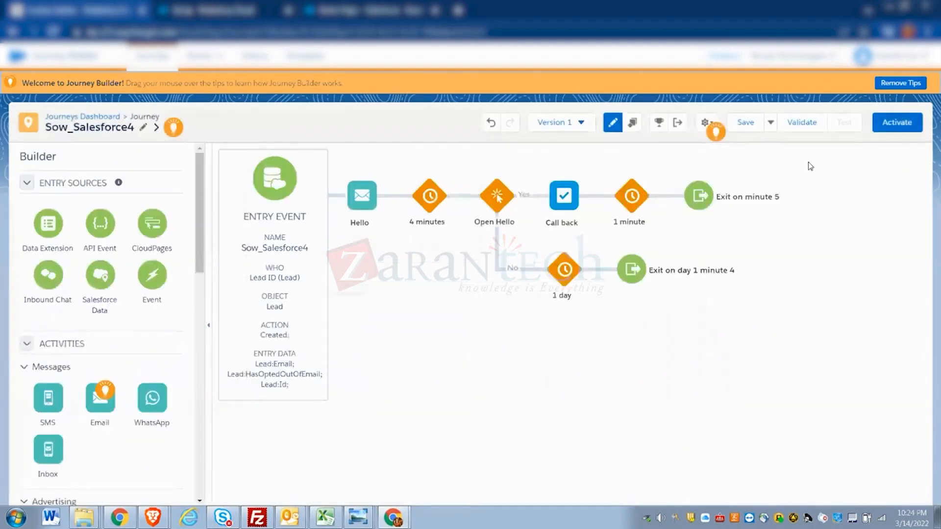
Step: Save the Sow_Salesforce4 journey and validate it for errors
{"action": "left_click", "coordinate": [746, 122]}
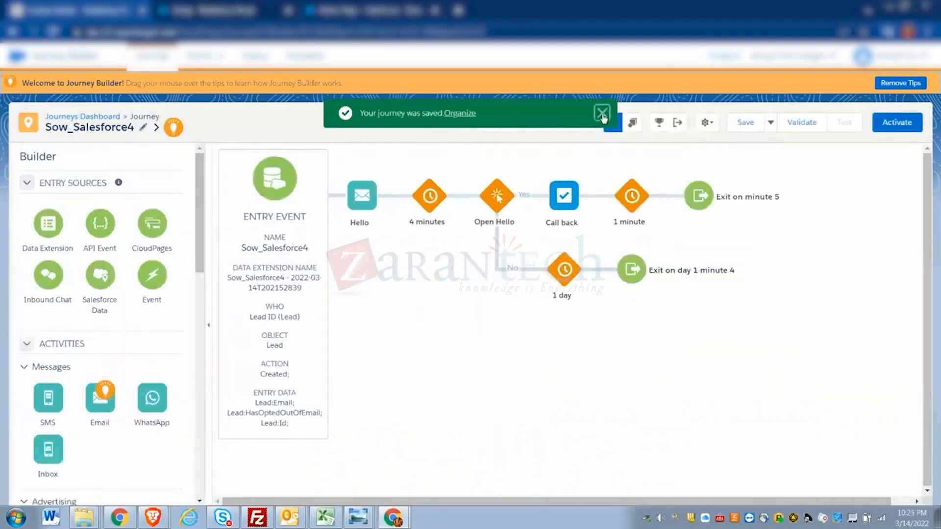
{"action": "left_click", "coordinate": [602, 113]}
{"action": "left_click", "coordinate": [791, 125]}
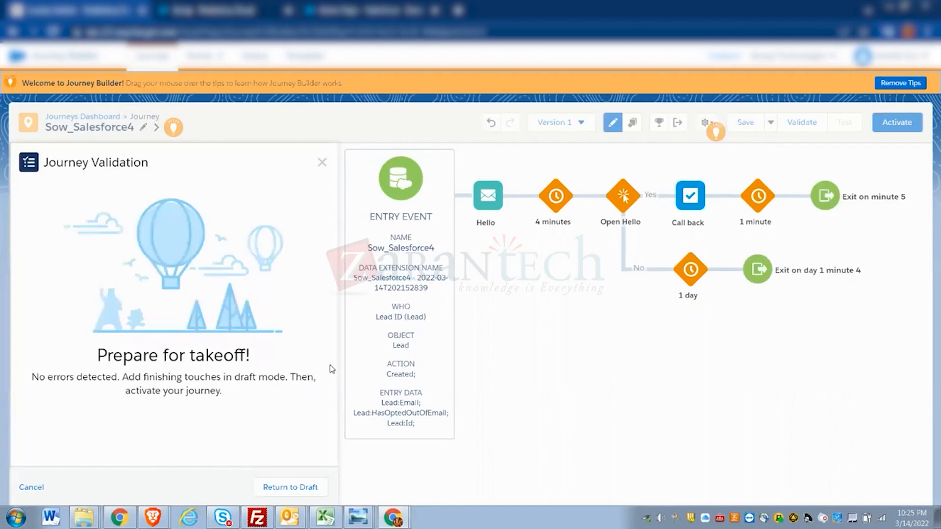
{"action": "left_click", "coordinate": [322, 163]}
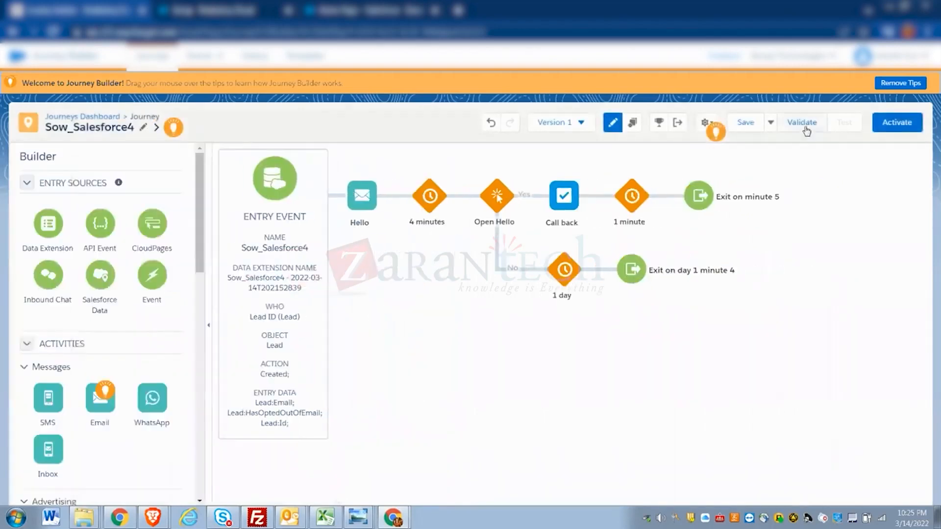
Step: Activate the Sow_Salesforce4 journey and close the activation success message
{"action": "left_click", "coordinate": [896, 126]}
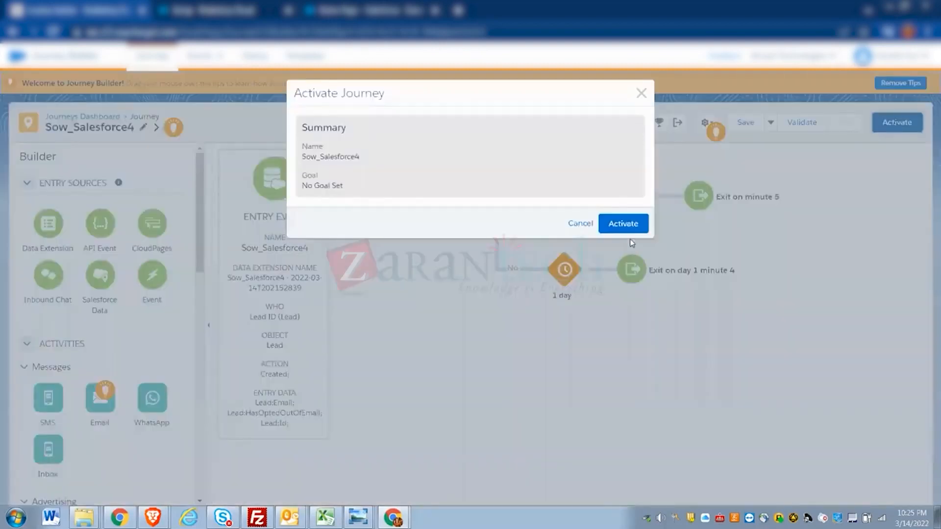
{"action": "left_click", "coordinate": [623, 223]}
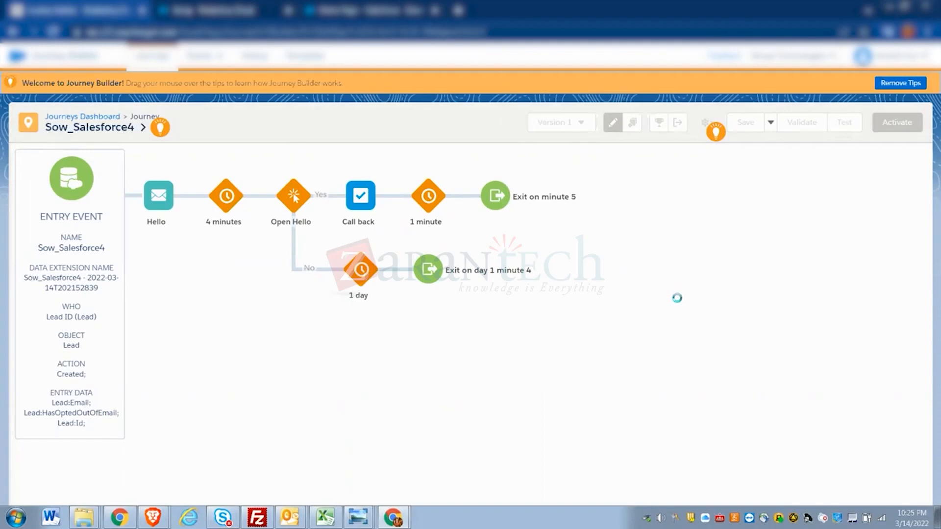
{"action": "left_click_drag", "start_coordinate": [677, 298], "coordinate": [450, 296]}
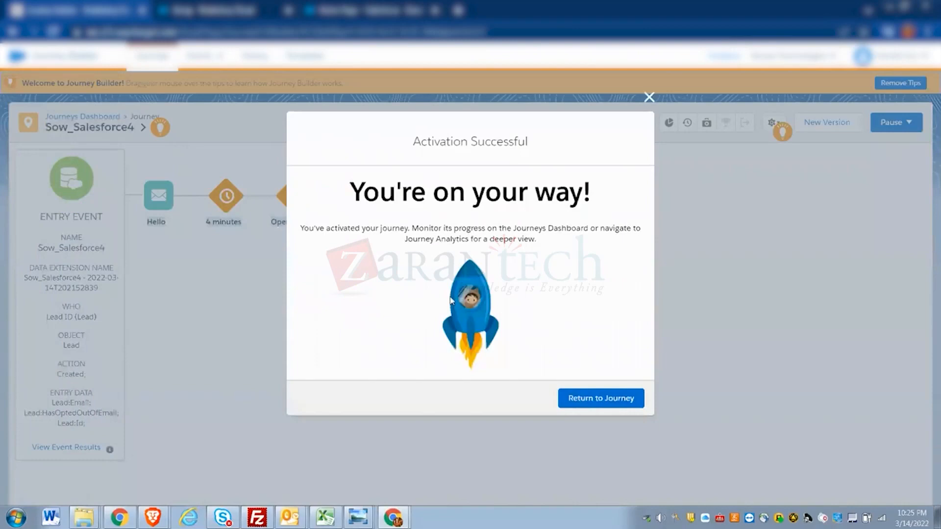
{"action": "left_click", "coordinate": [649, 97]}
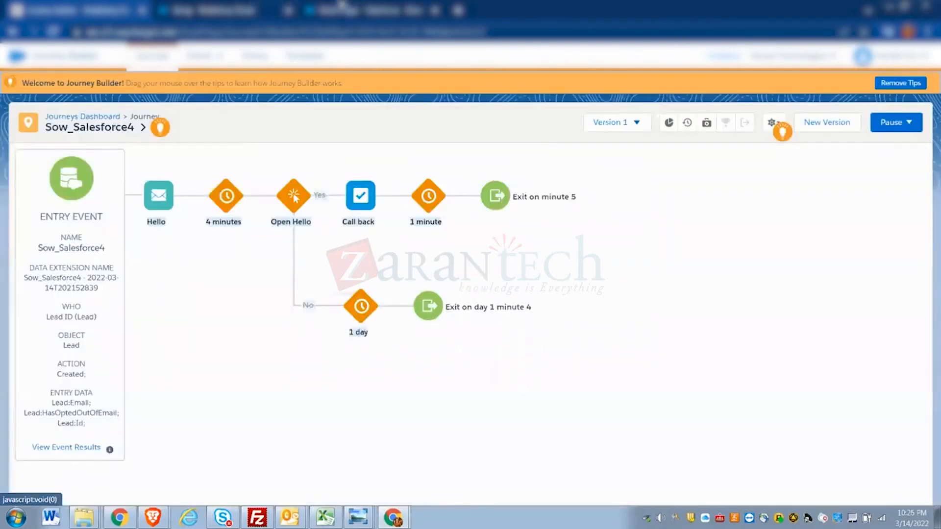
{"action": "left_click", "coordinate": [342, 6]}
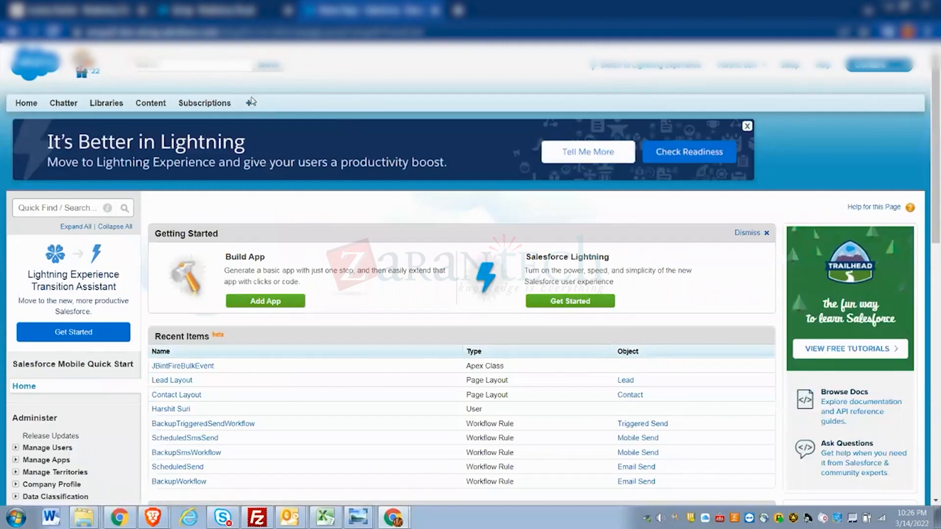
Step: Open the Leads tab from All Tabs and dismiss the Lightning Experience prompts
{"action": "left_click", "coordinate": [249, 103]}
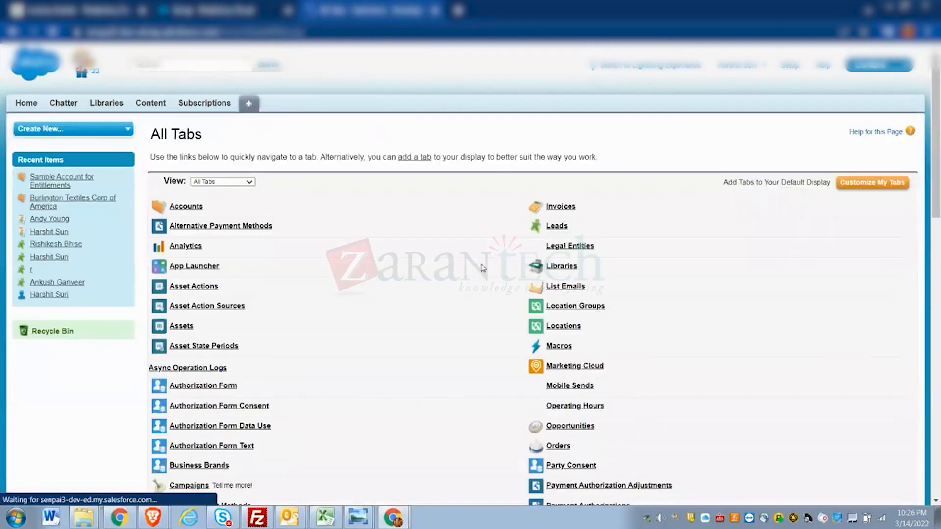
{"action": "left_click", "coordinate": [557, 226]}
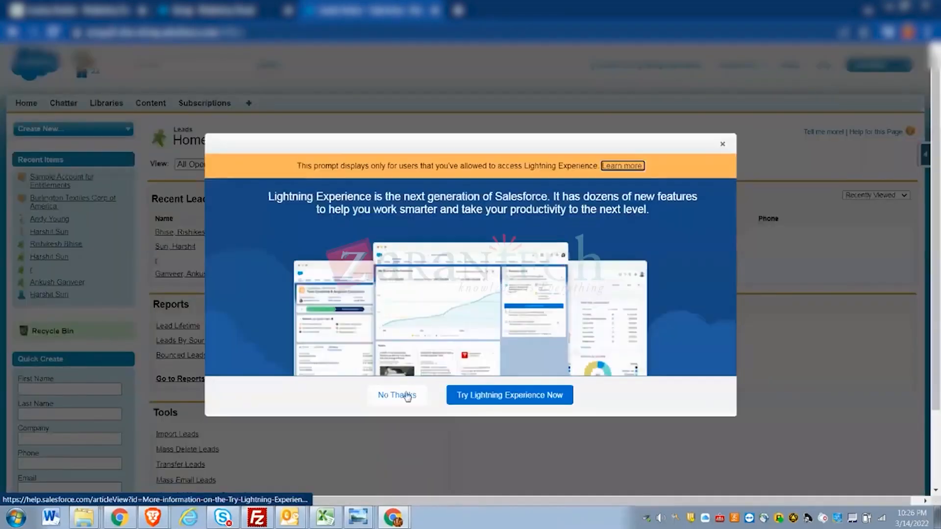
{"action": "left_click", "coordinate": [397, 403]}
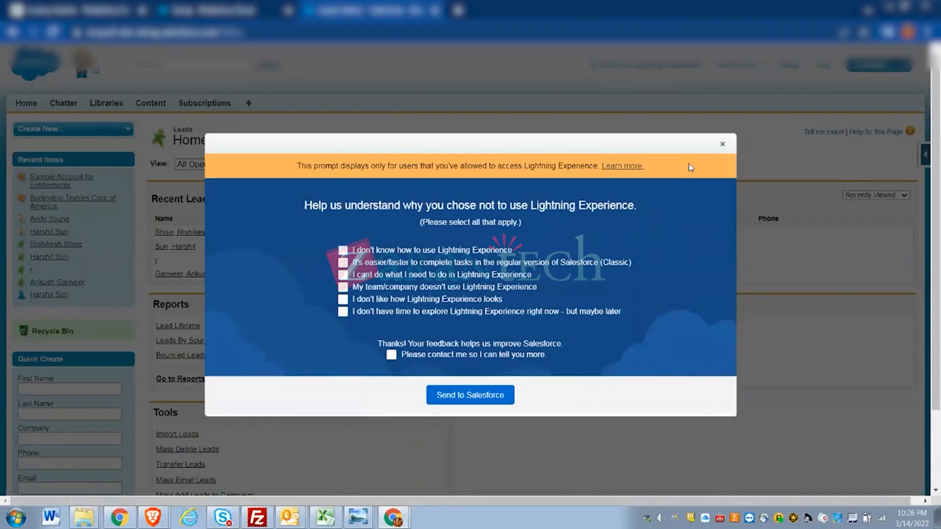
{"action": "left_click", "coordinate": [722, 143]}
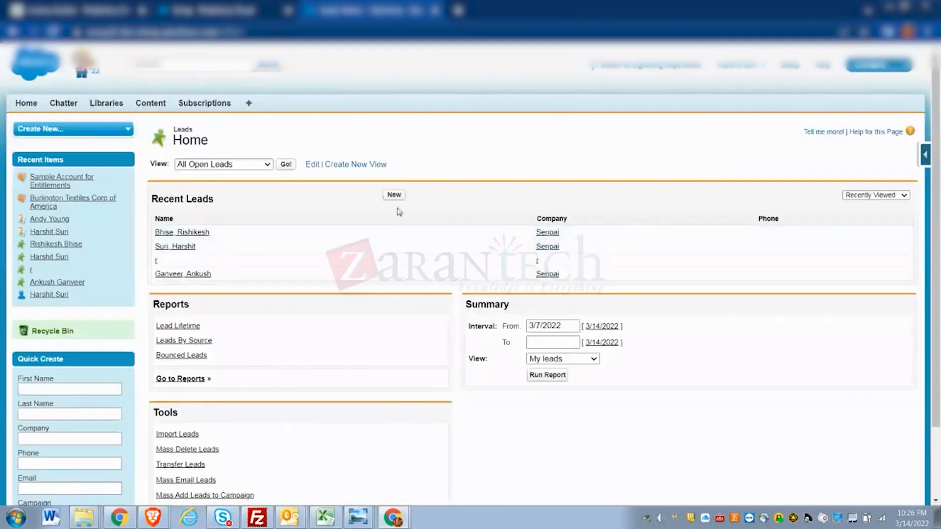
Step: Save a new Open - Not Contacted lead with last name, company and e-mail, then reload the journey
{"action": "left_click", "coordinate": [398, 202]}
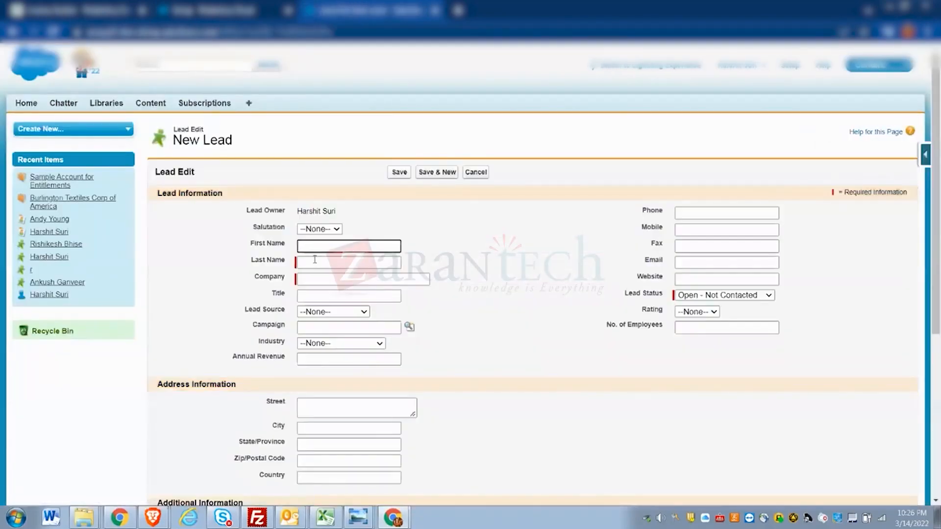
{"action": "left_click", "coordinate": [312, 262]}
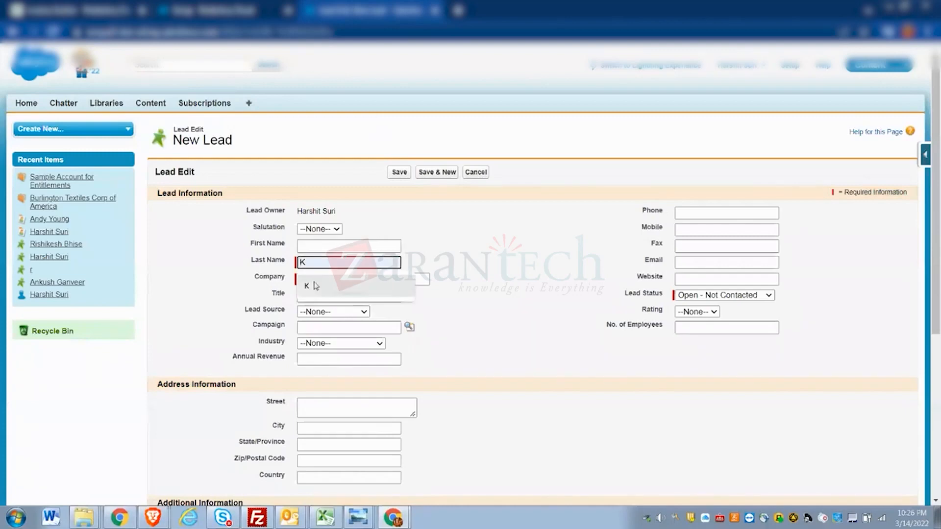
{"action": "left_click", "coordinate": [310, 288]}
{"action": "left_click", "coordinate": [314, 277]}
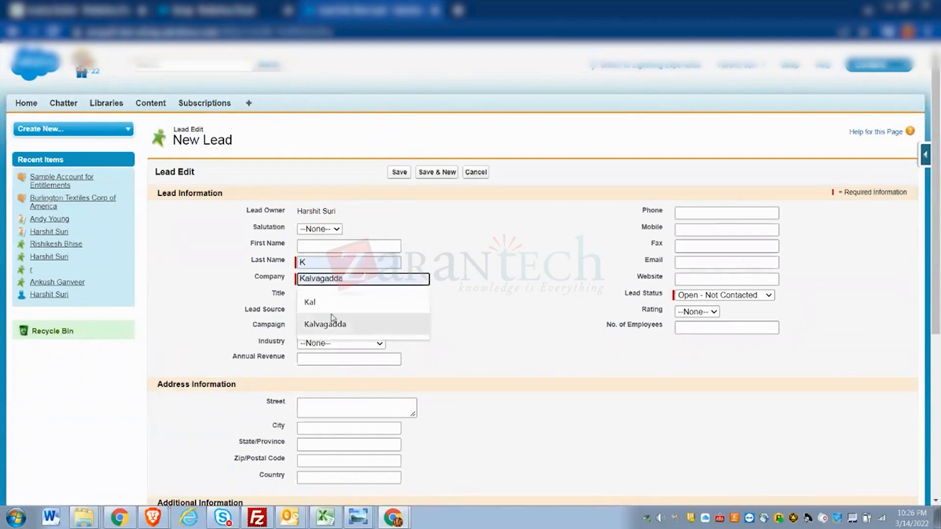
{"action": "left_click", "coordinate": [323, 324]}
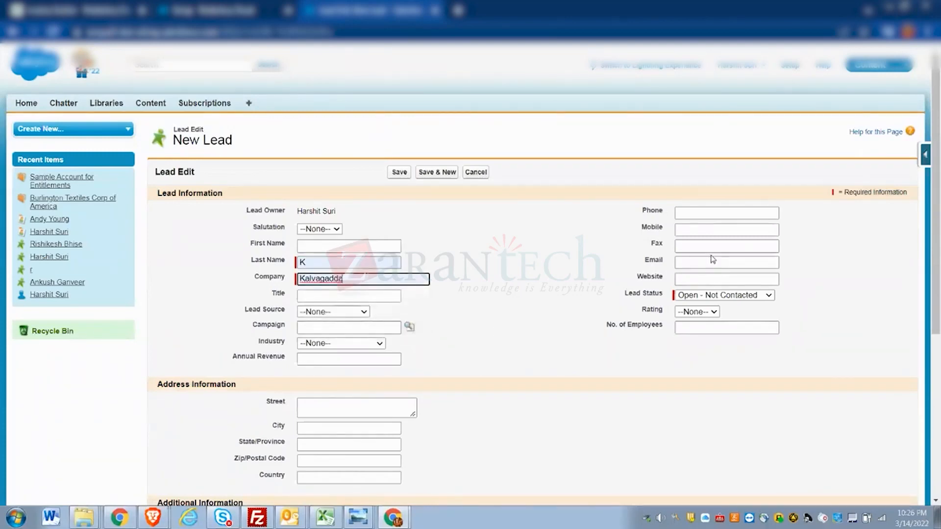
{"action": "left_click", "coordinate": [713, 261]}
{"action": "left_click", "coordinate": [699, 293]}
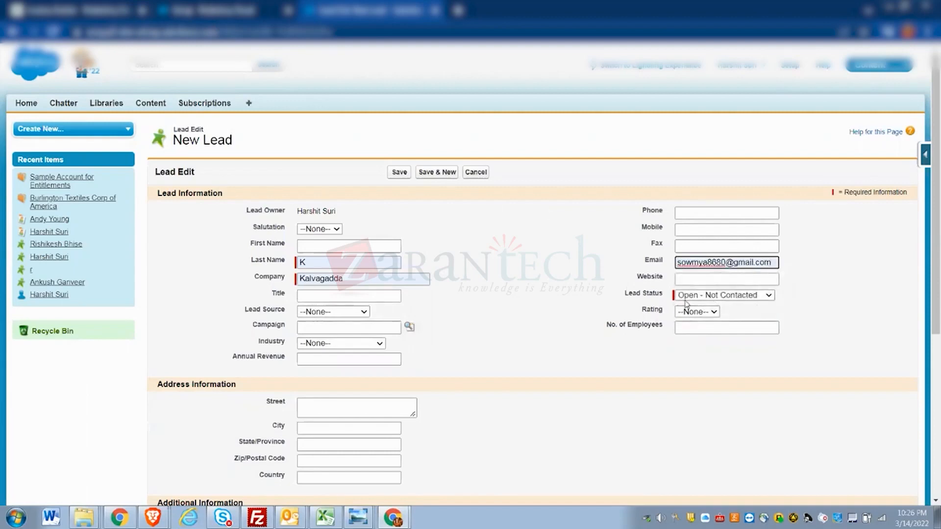
{"action": "left_click", "coordinate": [685, 298]}
{"action": "left_click", "coordinate": [689, 306]}
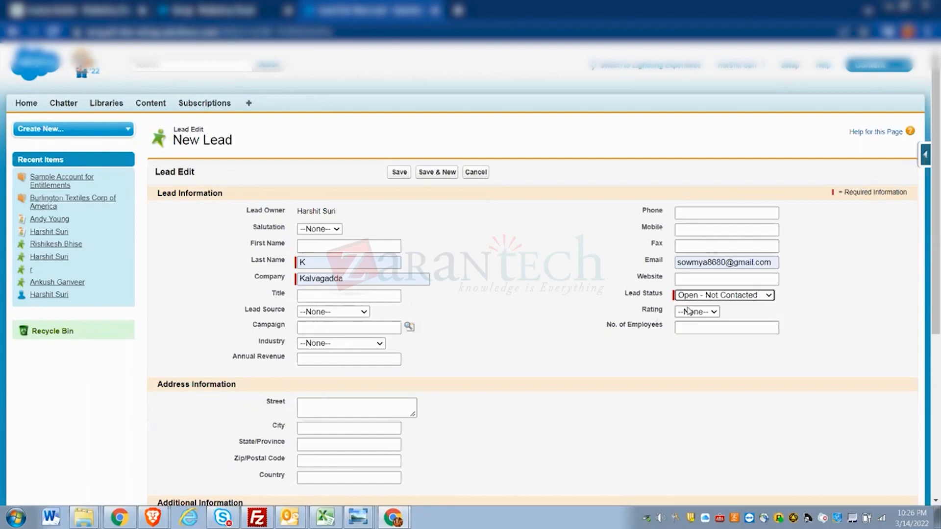
{"action": "left_click", "coordinate": [399, 174]}
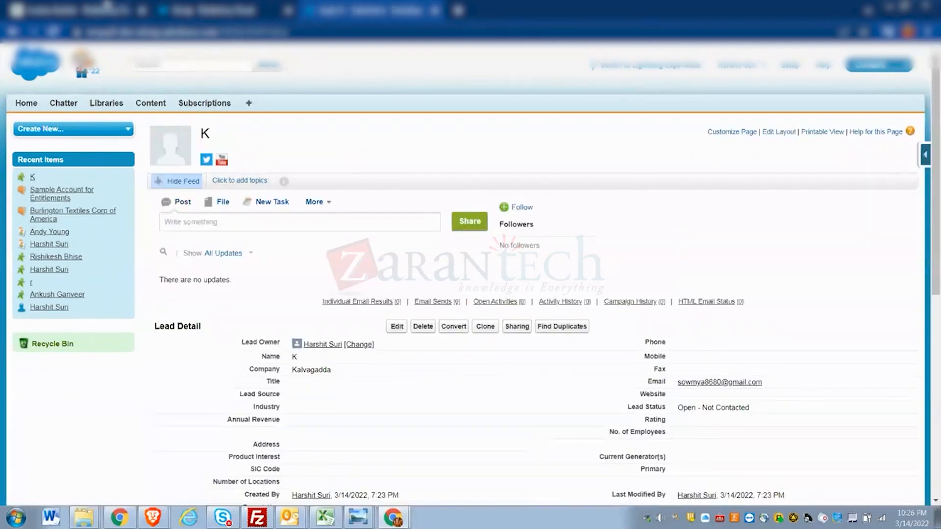
{"action": "left_click", "coordinate": [106, 7]}
{"action": "left_click", "coordinate": [55, 33]}
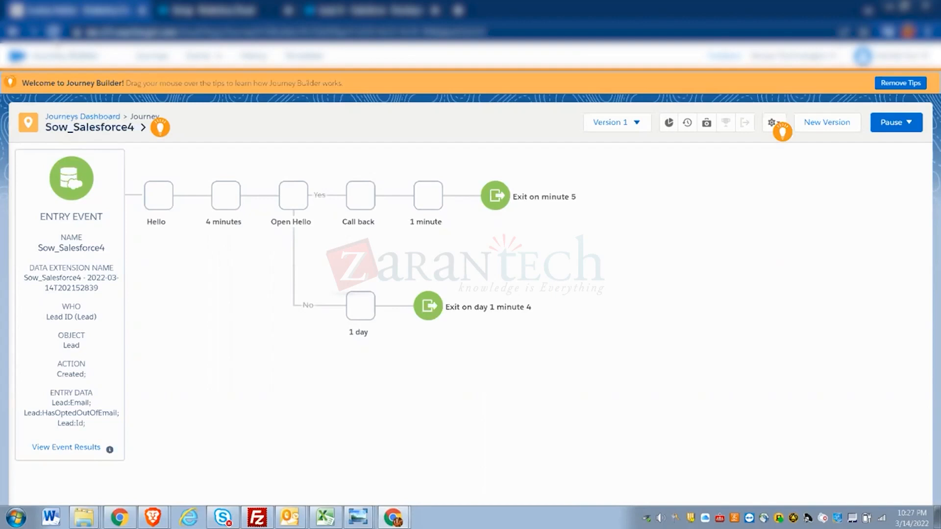
{"action": "left_click", "coordinate": [54, 32]}
{"action": "left_click", "coordinate": [51, 32]}
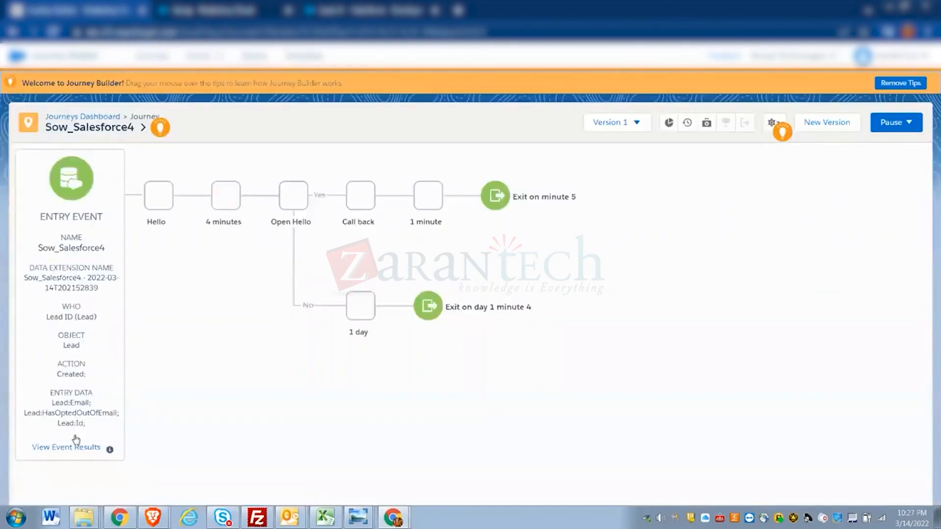
{"action": "left_click", "coordinate": [72, 448]}
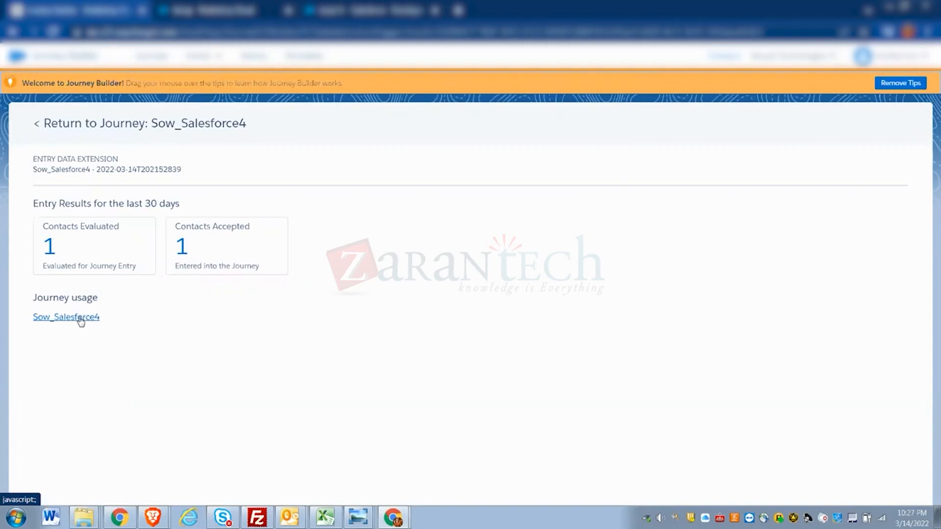
{"action": "left_click", "coordinate": [78, 125]}
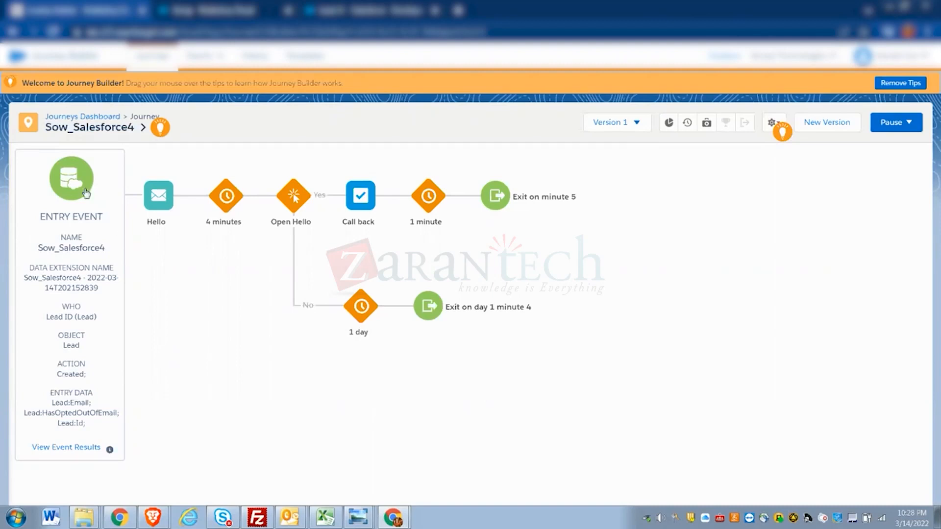
Step: Reload Sow_Salesforce4 so one contact shows at the Hello email and the 4 minutes wait
{"action": "left_click", "coordinate": [54, 33]}
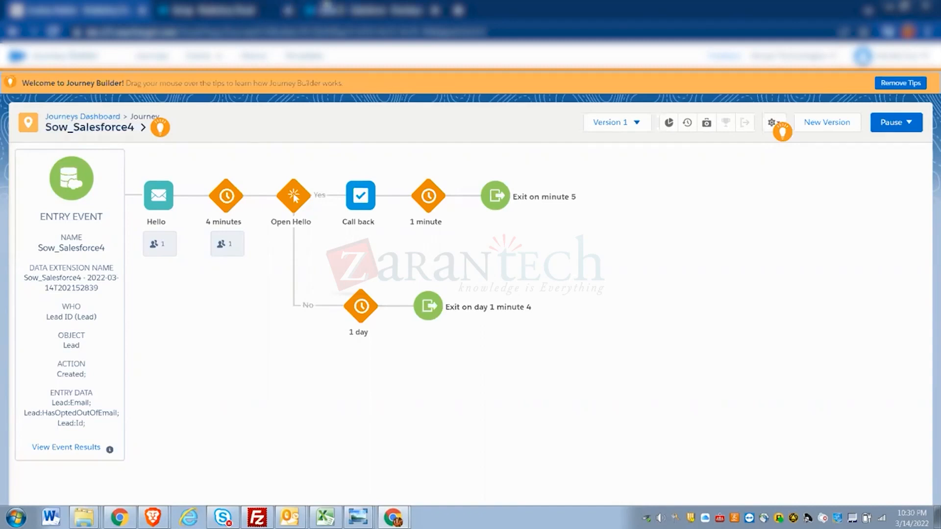
Step: Review the new lead's record in Salesforce Classic, then return to the Sow_Salesforce4 journey canvas
{"action": "left_click", "coordinate": [324, 7]}
{"action": "scroll", "coordinate": [609, 448], "scroll_direction": "down", "scroll_amount": 5}
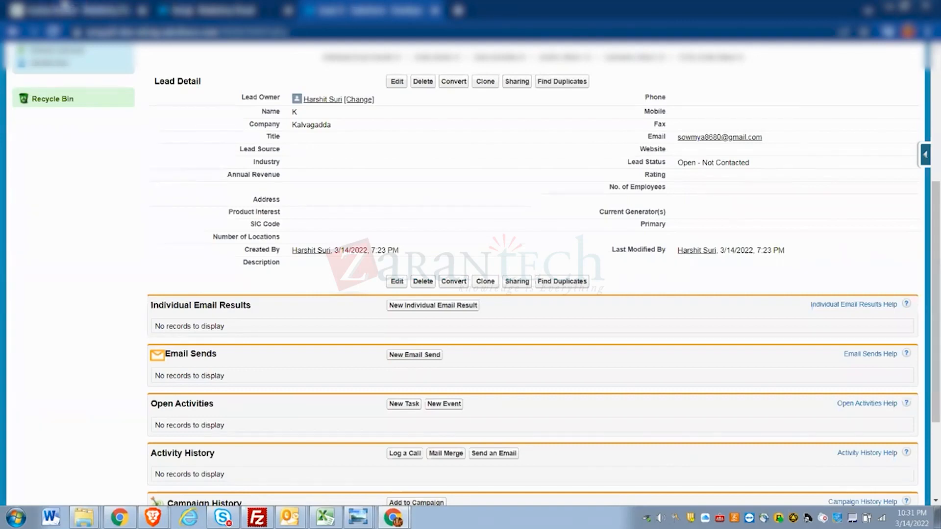
{"action": "left_click", "coordinate": [65, 7]}
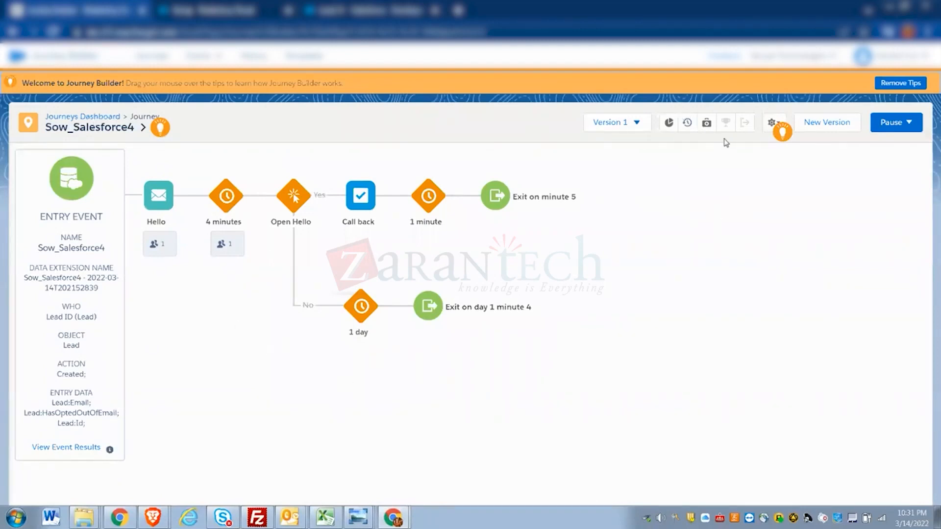
Step: Create an editable Version 2 draft of Sow_Salesforce4 with the same Lead entry event and path
{"action": "left_click", "coordinate": [636, 123]}
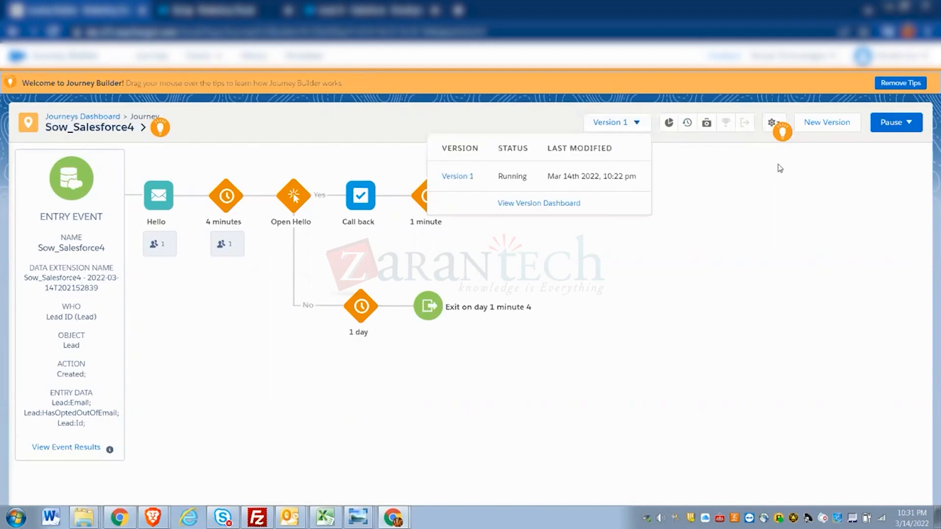
{"action": "left_click", "coordinate": [827, 122]}
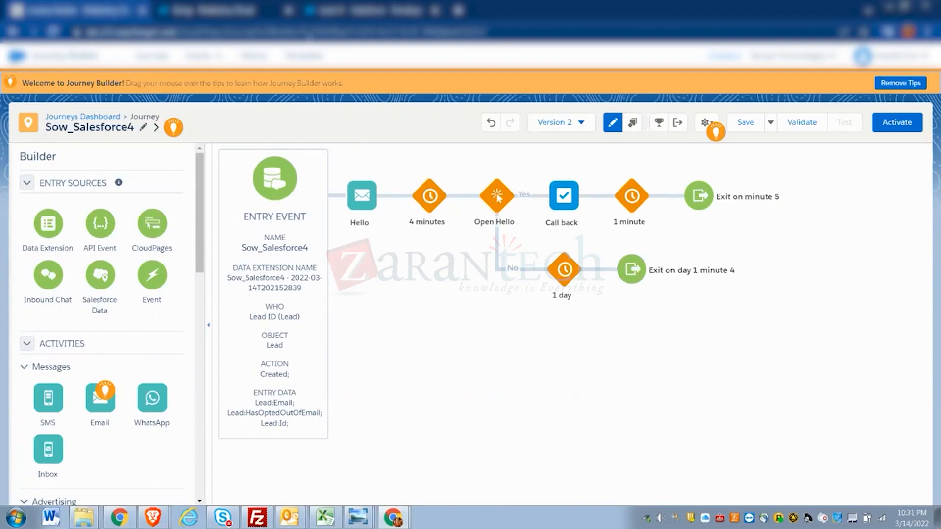
{"action": "scroll", "coordinate": [161, 400], "scroll_direction": "down", "scroll_amount": 6}
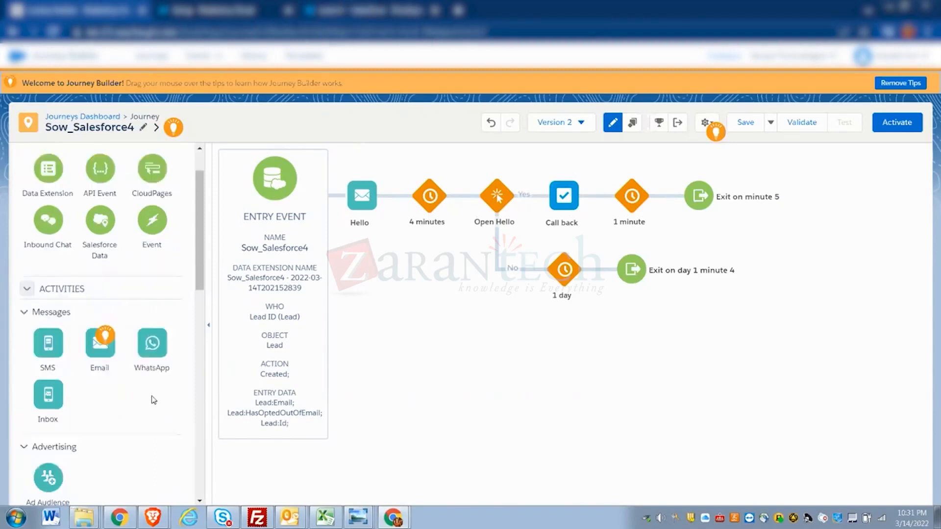
{"action": "scroll", "coordinate": [152, 399], "scroll_direction": "down", "scroll_amount": 3}
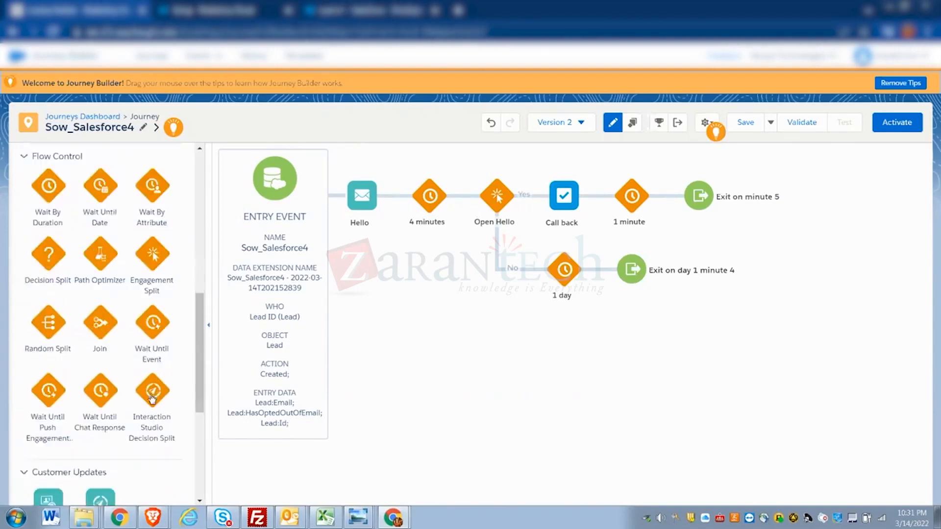
{"action": "scroll", "coordinate": [83, 387], "scroll_direction": "down", "scroll_amount": 1}
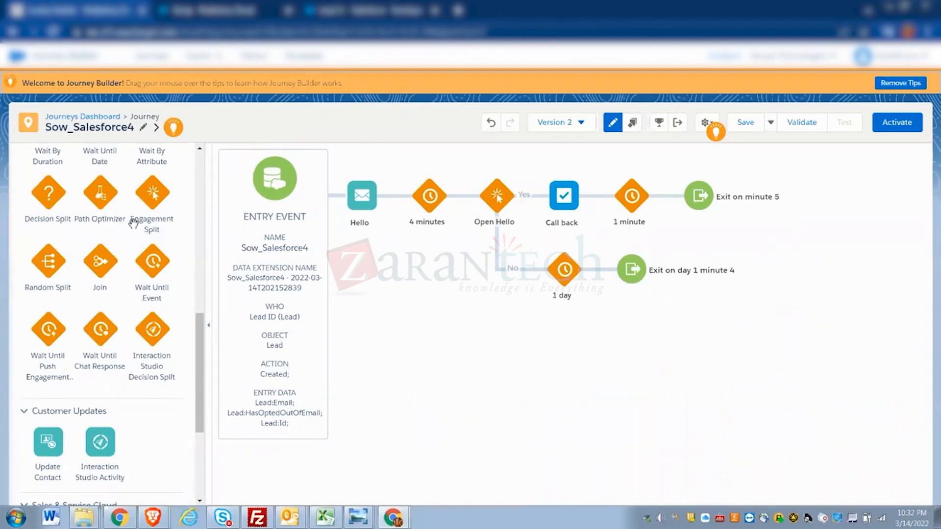
{"action": "scroll", "coordinate": [134, 223], "scroll_direction": "down", "scroll_amount": 4}
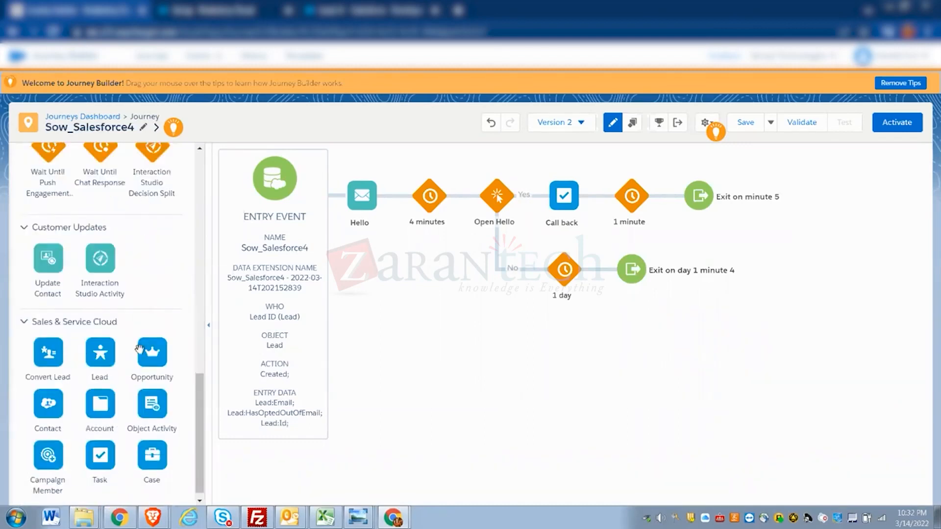
{"action": "scroll", "coordinate": [107, 374], "scroll_direction": "down", "scroll_amount": 1}
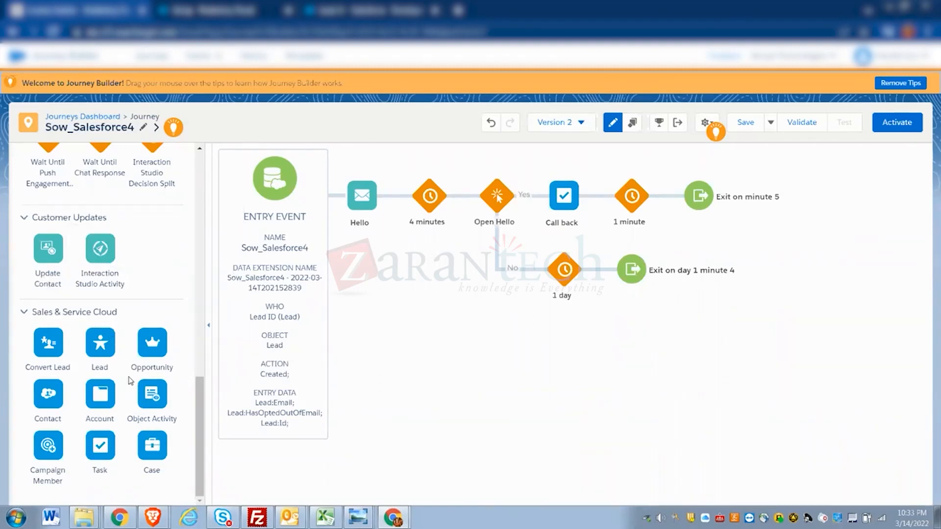
{"action": "scroll", "coordinate": [130, 381], "scroll_direction": "up", "scroll_amount": 10}
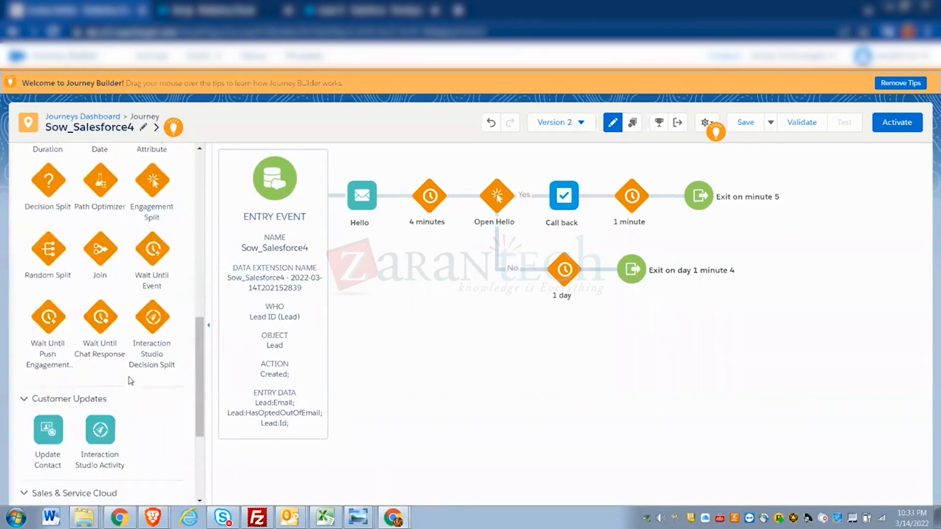
{"action": "scroll", "coordinate": [130, 381], "scroll_direction": "down", "scroll_amount": 10}
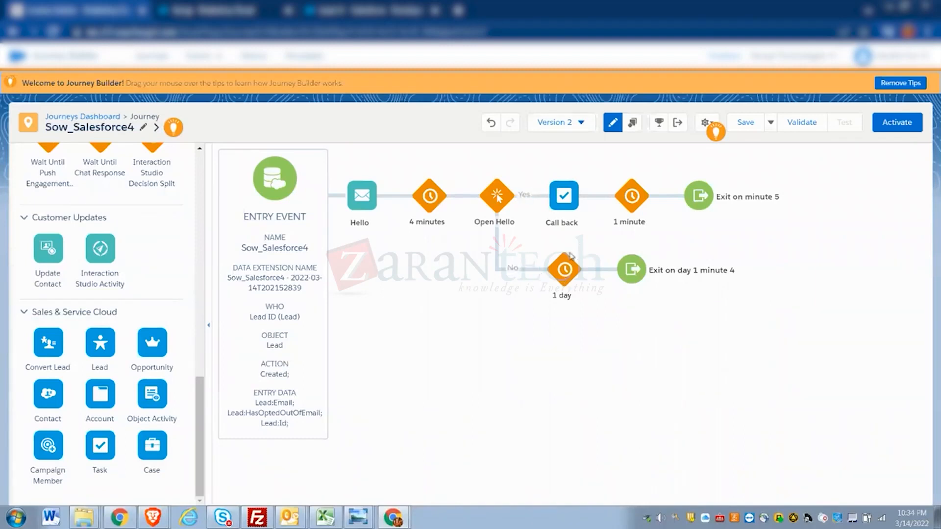
Step: Delete the Open Hello split and place a Decision Split after the 4 minutes wait
{"action": "mouse_move", "coordinate": [354, 201]}
{"action": "mouse_move", "coordinate": [289, 292]}
{"action": "mouse_move", "coordinate": [430, 206]}
{"action": "mouse_move", "coordinate": [513, 209]}
{"action": "left_click", "coordinate": [516, 181]}
{"action": "left_click", "coordinate": [608, 218]}
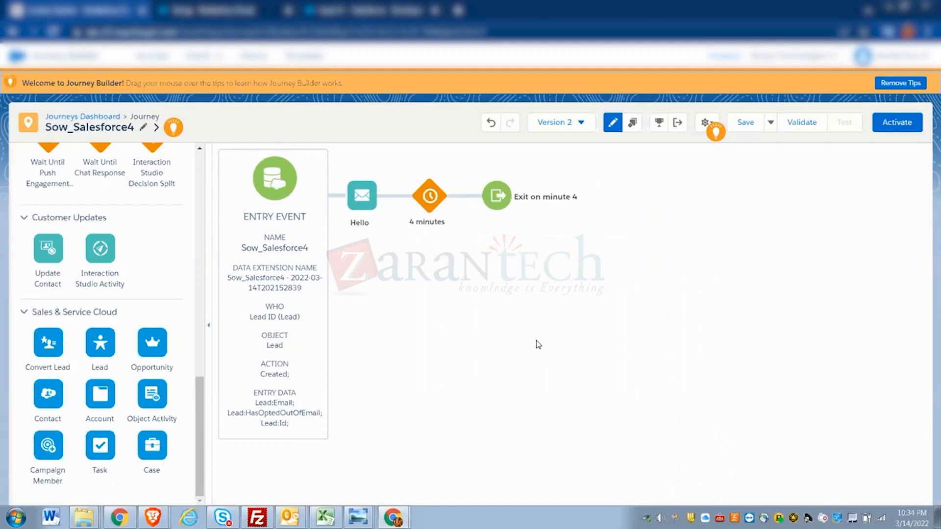
{"action": "left_click_drag", "start_coordinate": [197, 382], "coordinate": [214, 289]}
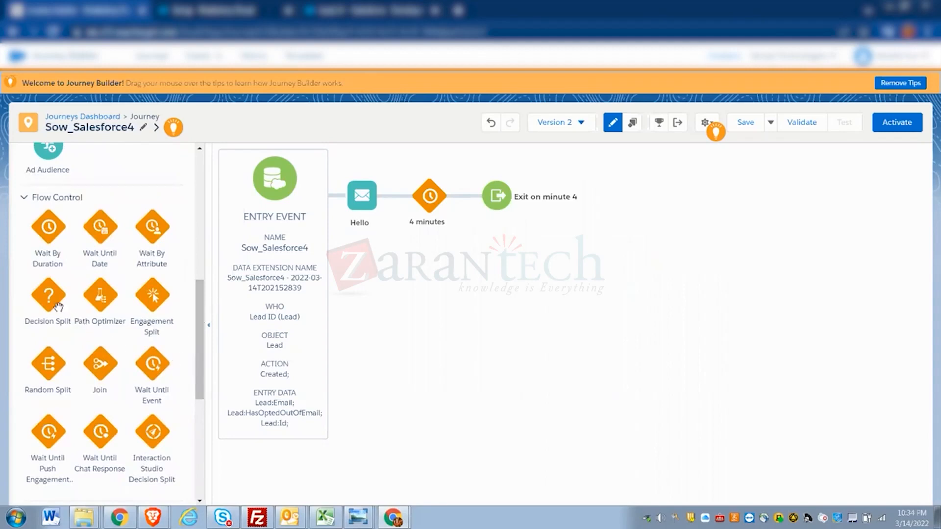
{"action": "left_click_drag", "start_coordinate": [50, 300], "coordinate": [471, 199]}
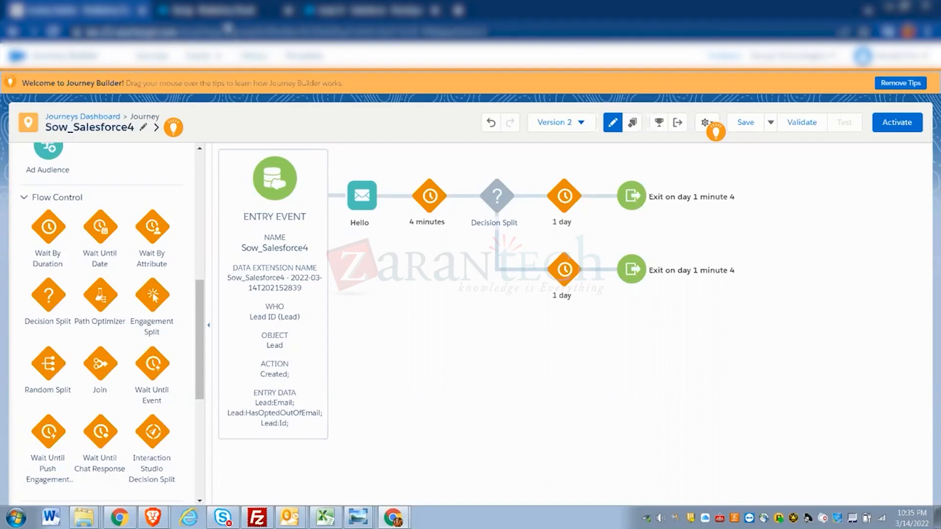
Step: Duplicate the journey's browser tab and open Contact Builder's Data Designer in the copy
{"action": "left_click", "coordinate": [213, 7]}
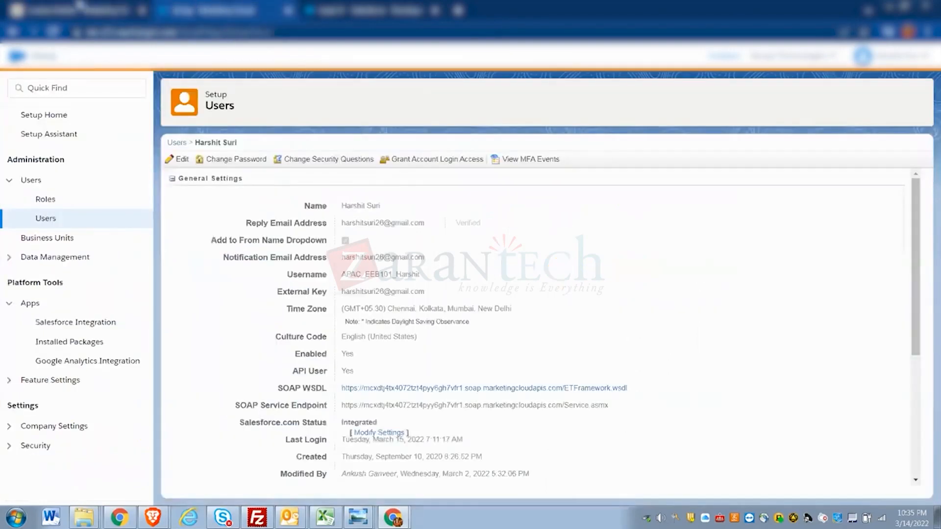
{"action": "left_click", "coordinate": [81, 7]}
{"action": "right_click", "coordinate": [105, 7]}
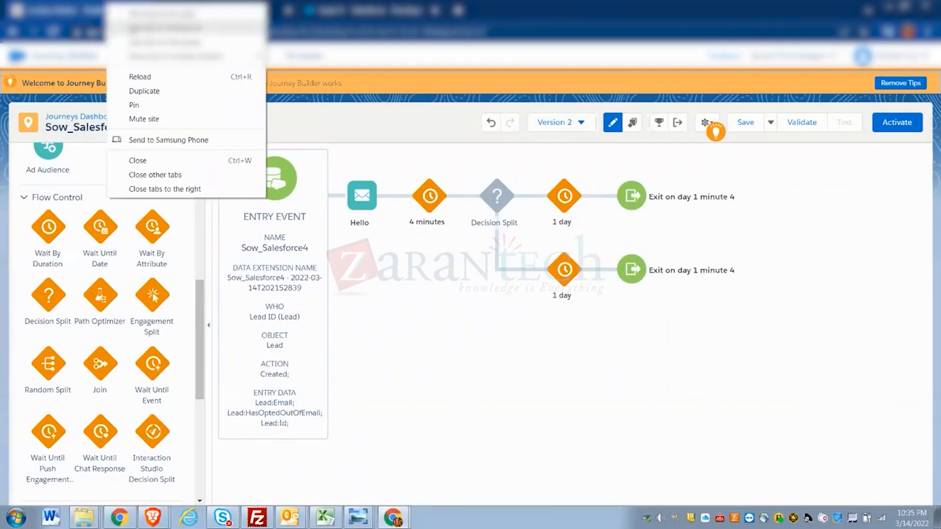
{"action": "left_click", "coordinate": [162, 93]}
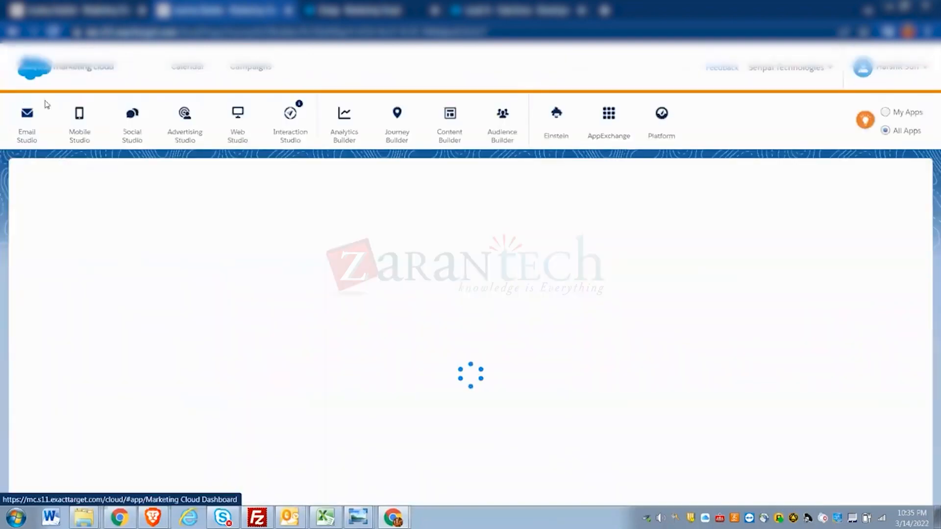
{"action": "mouse_move", "coordinate": [503, 128]}
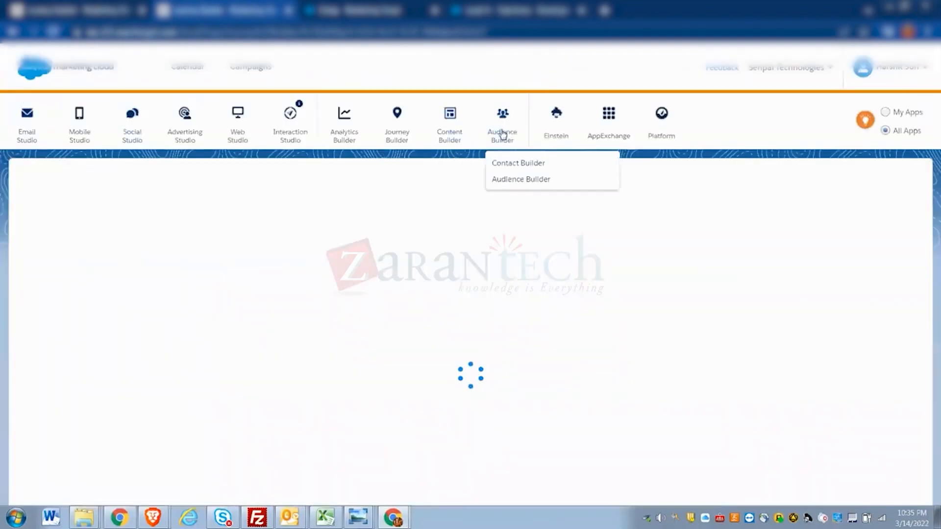
{"action": "left_click", "coordinate": [505, 165]}
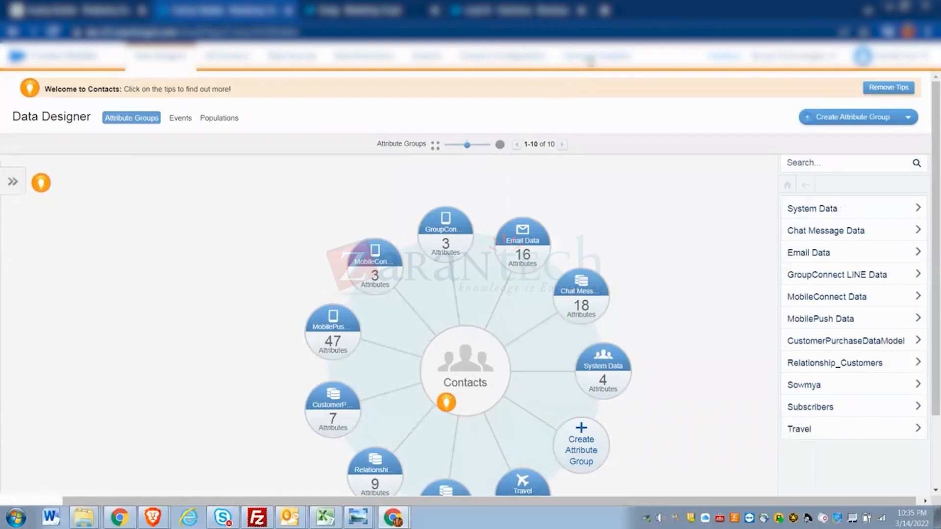
Step: Open the synchronized Salesforce data source and start Set Up Object, listing 212 entities
{"action": "left_click", "coordinate": [278, 66]}
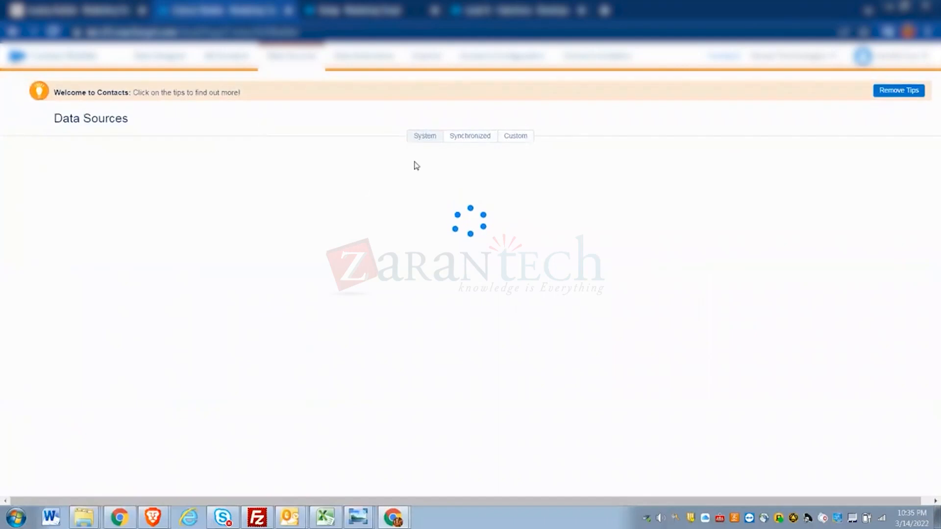
{"action": "left_click", "coordinate": [464, 138]}
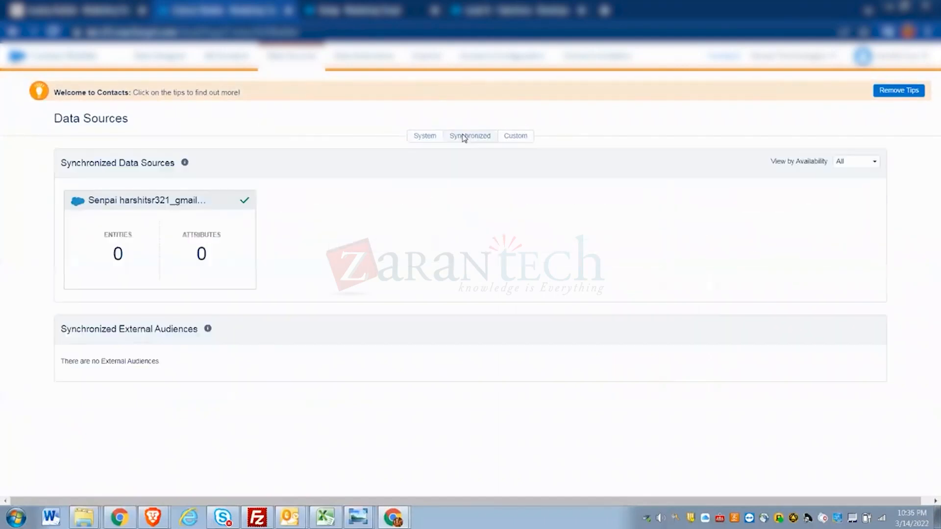
{"action": "left_click", "coordinate": [200, 245]}
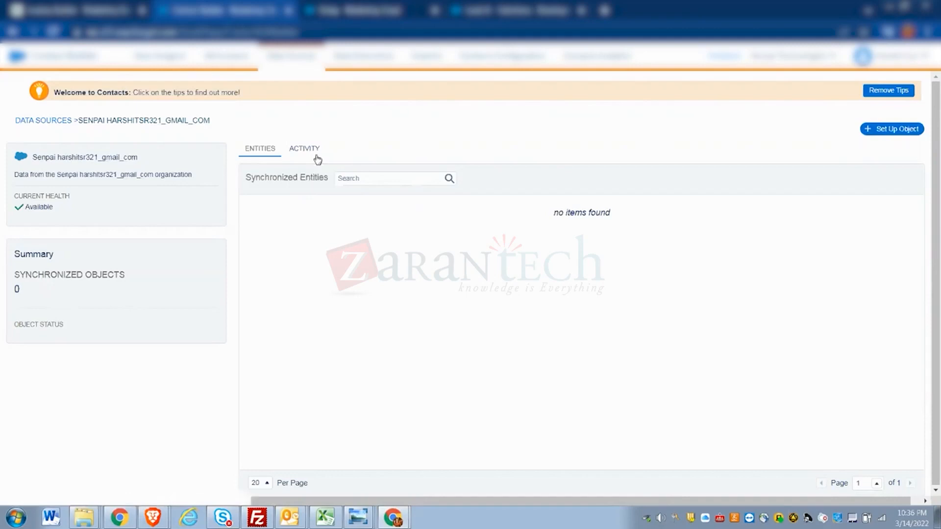
{"action": "left_click", "coordinate": [872, 130]}
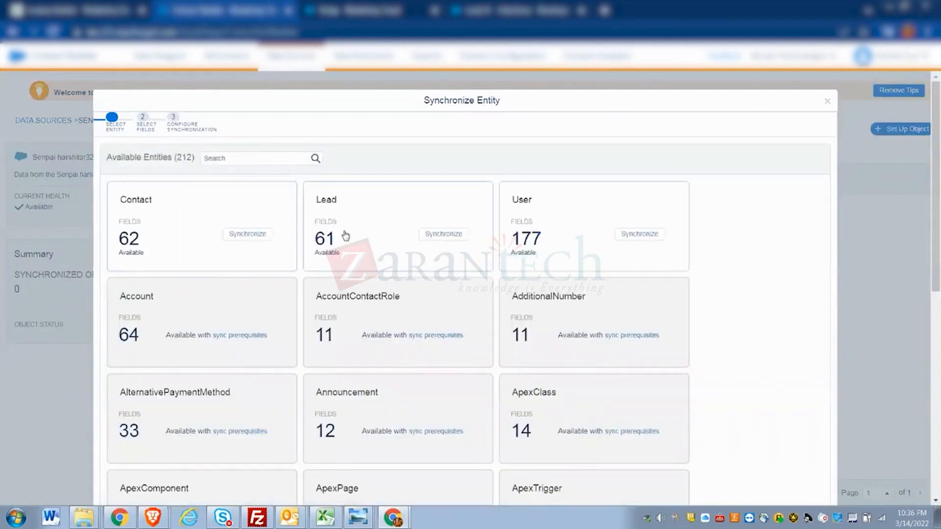
Step: Choose Lead as the Salesforce entity to synchronize
{"action": "left_click", "coordinate": [449, 236]}
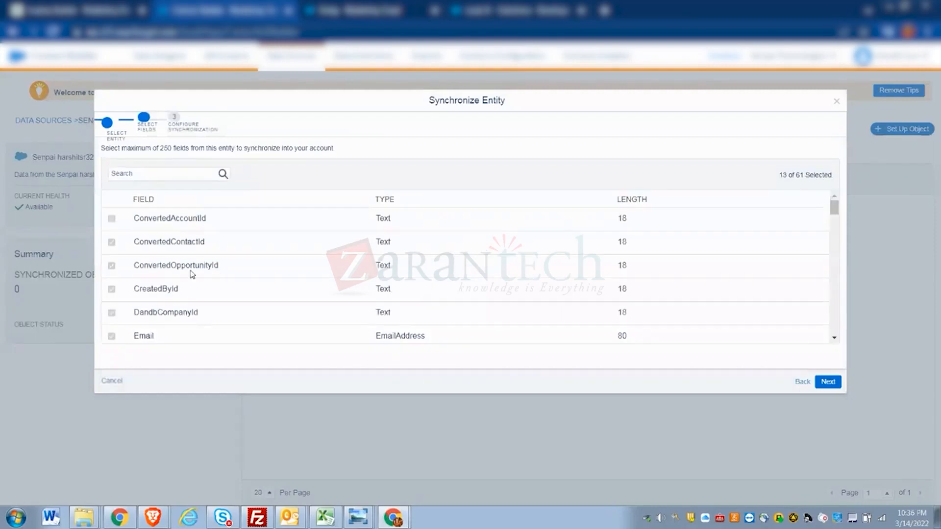
{"action": "scroll", "coordinate": [164, 291], "scroll_direction": "down", "scroll_amount": 2}
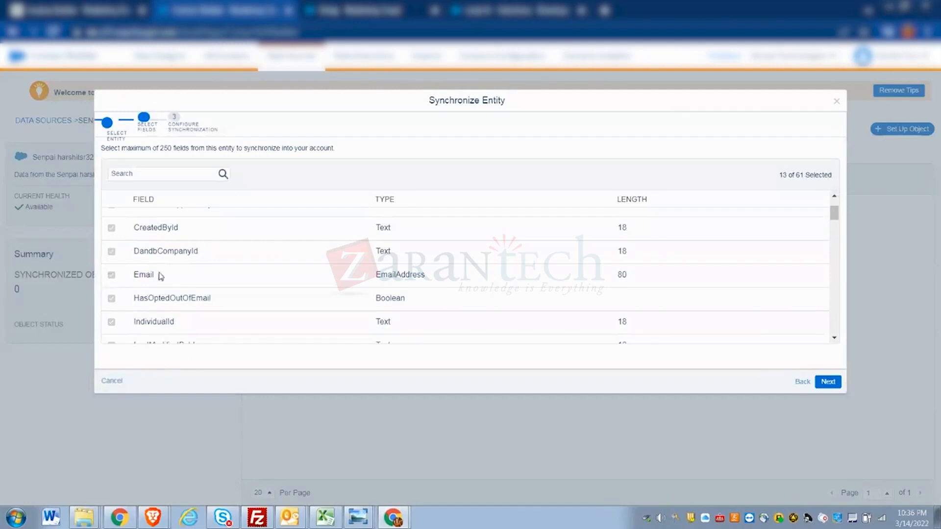
{"action": "scroll", "coordinate": [461, 296], "scroll_direction": "down", "scroll_amount": 1}
{"action": "scroll", "coordinate": [460, 296], "scroll_direction": "down", "scroll_amount": 4}
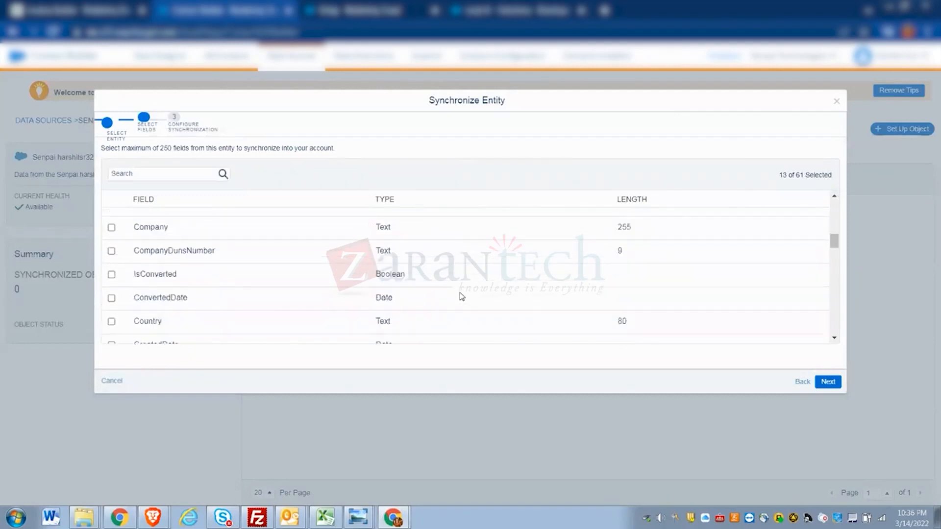
{"action": "scroll", "coordinate": [241, 294], "scroll_direction": "up", "scroll_amount": 2}
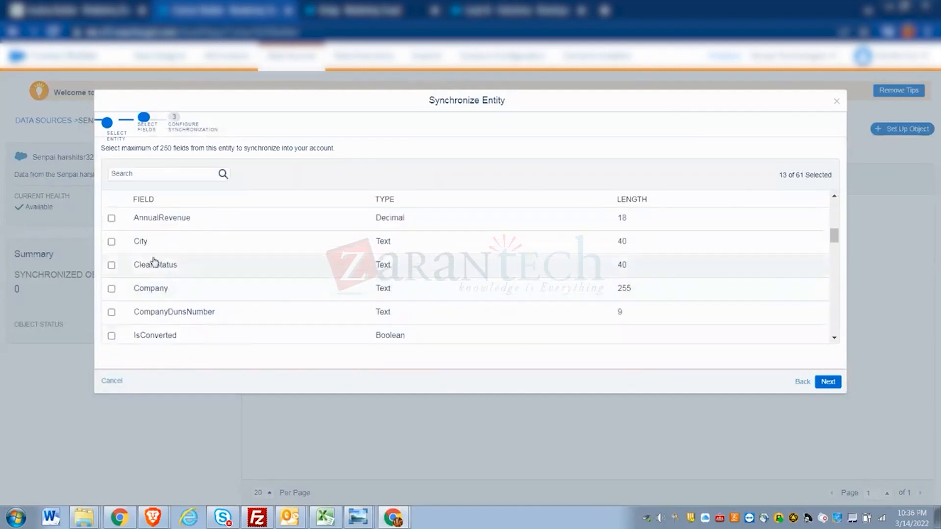
Step: Add the City and MobilePhone fields to the synced Lead fields
{"action": "left_click", "coordinate": [111, 242]}
{"action": "scroll", "coordinate": [158, 257], "scroll_direction": "down", "scroll_amount": 5}
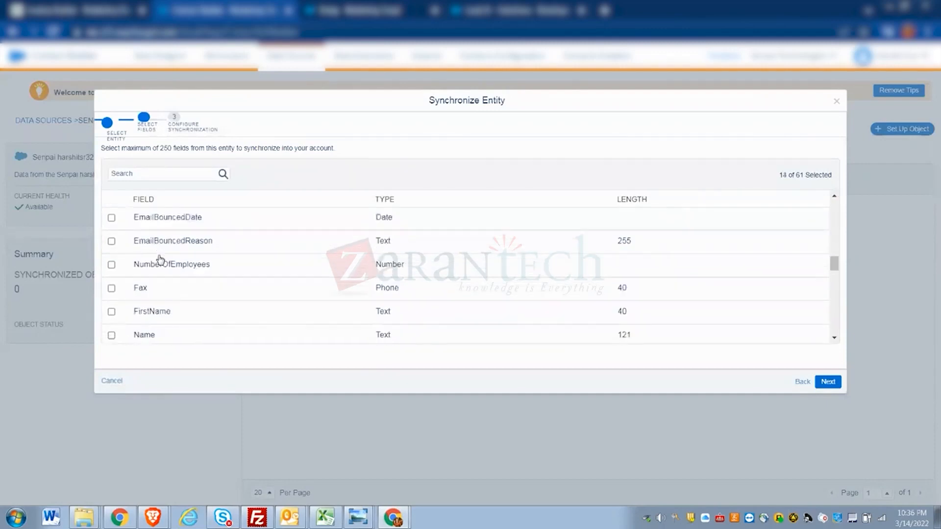
{"action": "scroll", "coordinate": [160, 259], "scroll_direction": "down", "scroll_amount": 3}
{"action": "scroll", "coordinate": [160, 259], "scroll_direction": "down", "scroll_amount": 3}
{"action": "scroll", "coordinate": [160, 259], "scroll_direction": "down", "scroll_amount": 1}
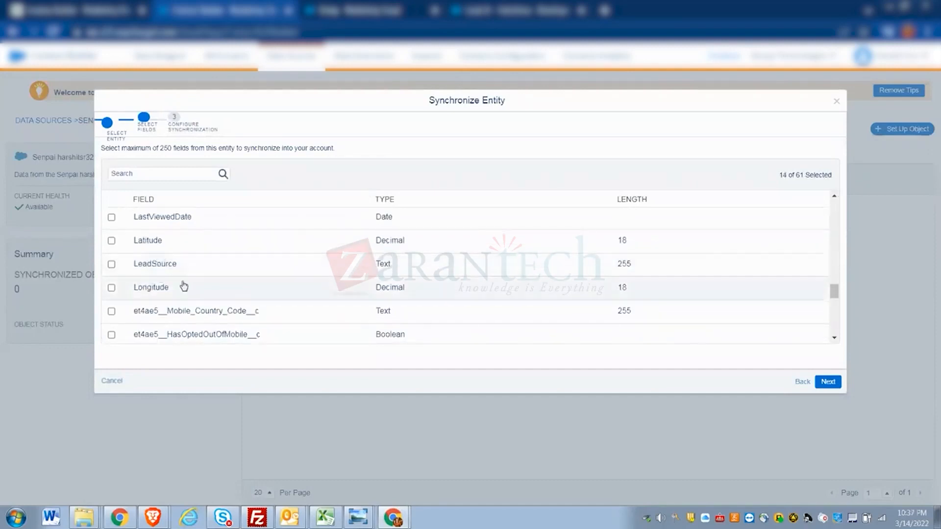
{"action": "scroll", "coordinate": [183, 284], "scroll_direction": "up", "scroll_amount": 7}
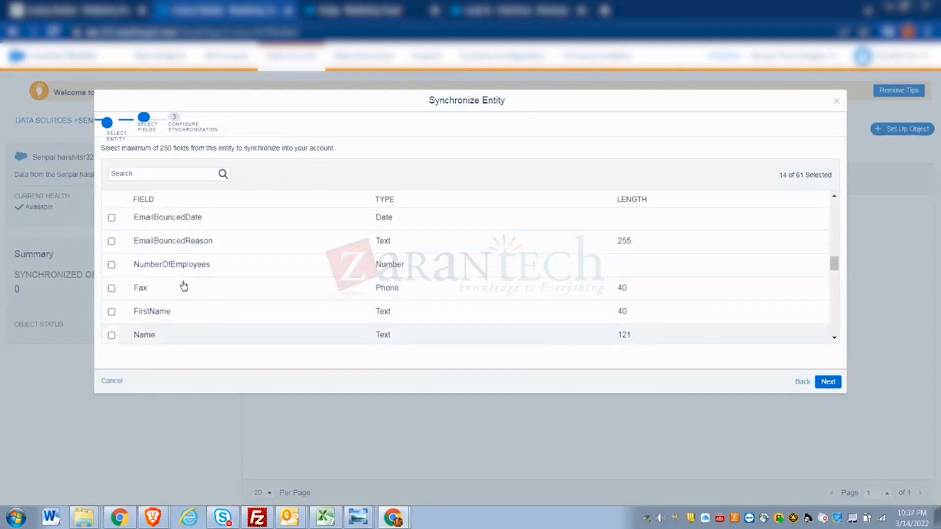
{"action": "scroll", "coordinate": [184, 285], "scroll_direction": "up", "scroll_amount": 5}
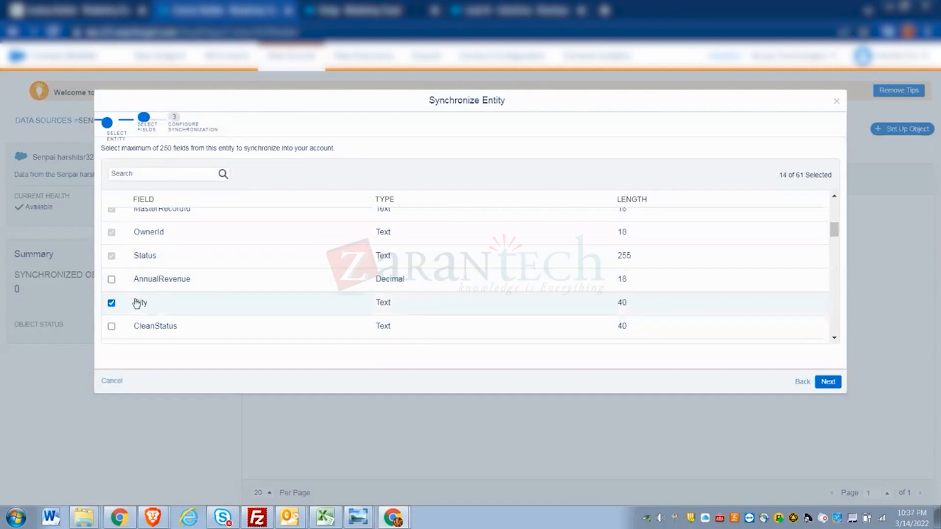
{"action": "scroll", "coordinate": [157, 287], "scroll_direction": "down", "scroll_amount": 1}
{"action": "scroll", "coordinate": [162, 286], "scroll_direction": "down", "scroll_amount": 5}
{"action": "scroll", "coordinate": [162, 287], "scroll_direction": "down", "scroll_amount": 7}
{"action": "scroll", "coordinate": [162, 287], "scroll_direction": "down", "scroll_amount": 4}
{"action": "scroll", "coordinate": [161, 281], "scroll_direction": "up", "scroll_amount": 2}
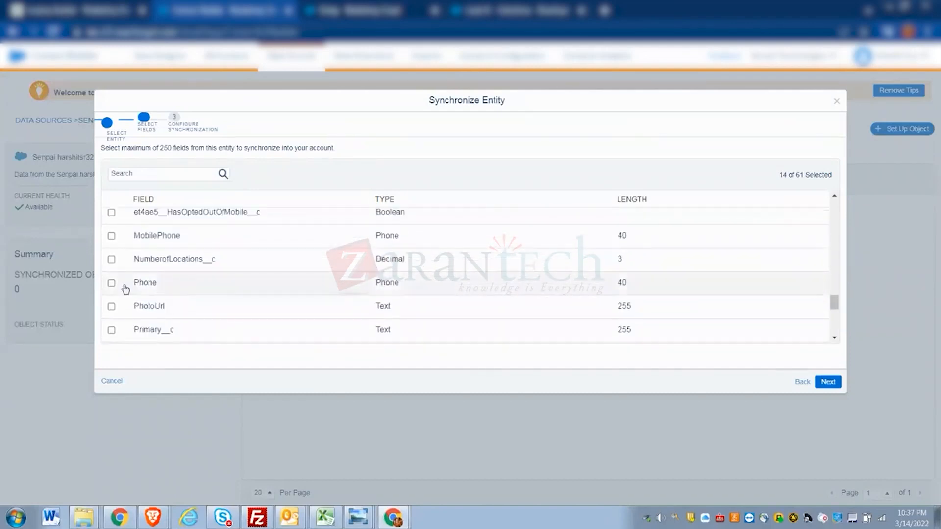
{"action": "left_click", "coordinate": [113, 237]}
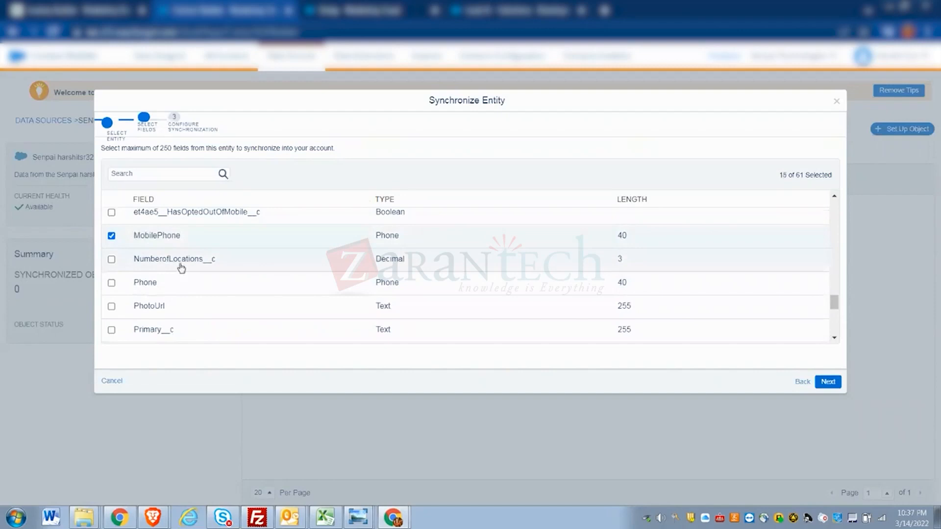
{"action": "scroll", "coordinate": [284, 294], "scroll_direction": "down", "scroll_amount": 2}
{"action": "scroll", "coordinate": [286, 295], "scroll_direction": "down", "scroll_amount": 3}
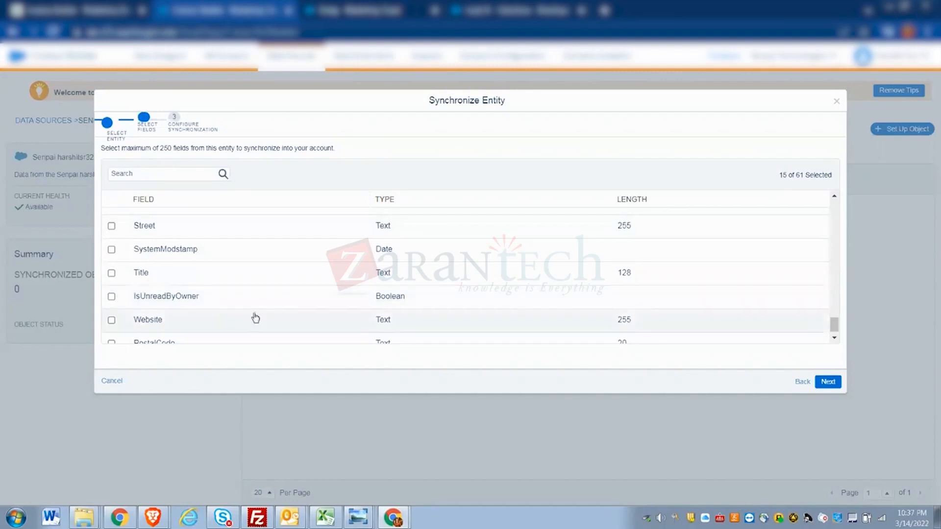
Step: Save and synchronize all records every 15 minutes, suppressing future confirmations
{"action": "left_click", "coordinate": [828, 382]}
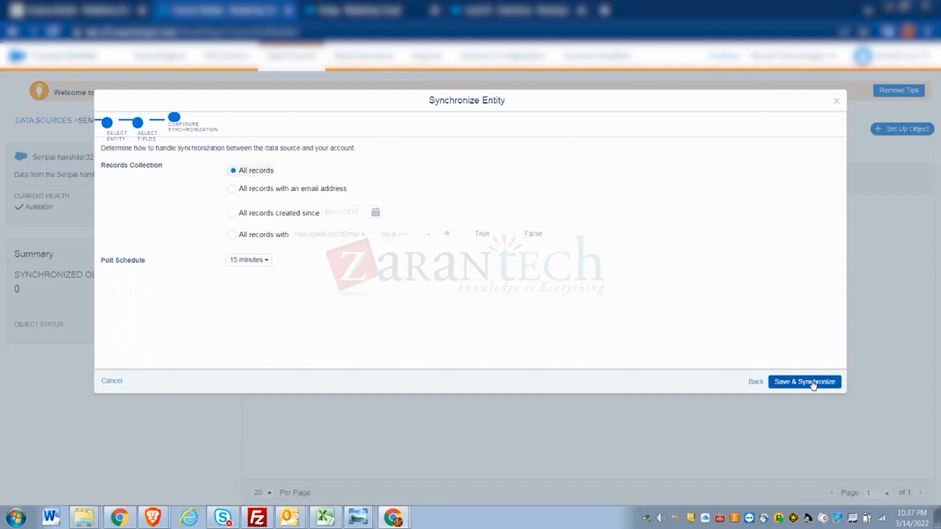
{"action": "left_click", "coordinate": [814, 383]}
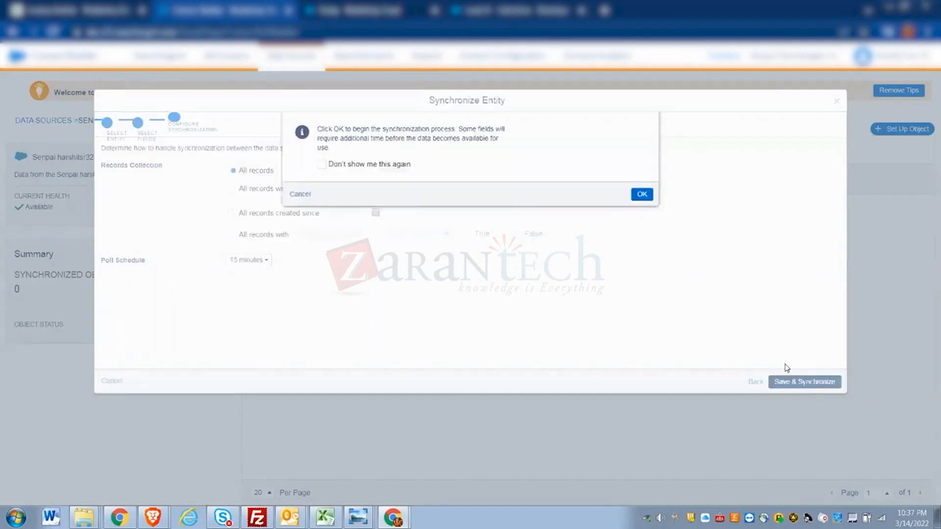
{"action": "left_click", "coordinate": [320, 164]}
{"action": "left_click", "coordinate": [642, 194]}
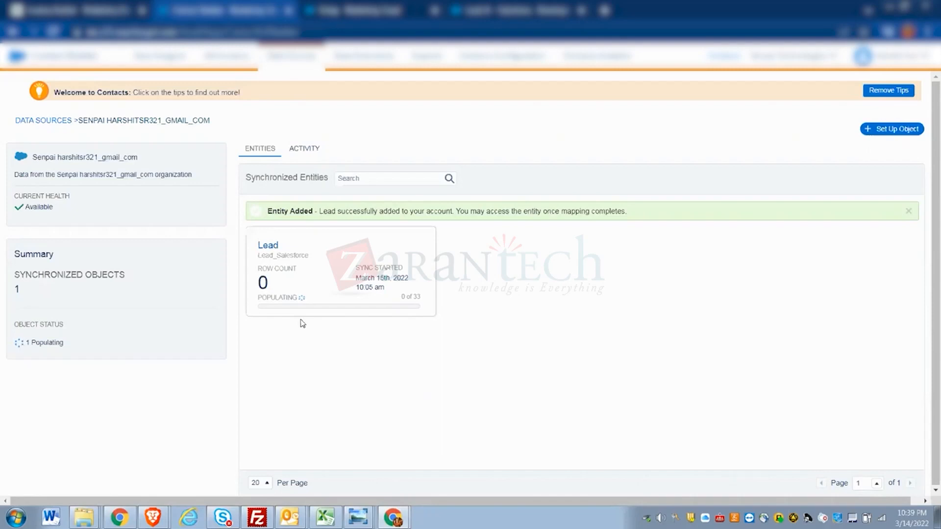
Step: Reload Contact Builder to refresh the Lead sync progress toward 33 records
{"action": "left_click", "coordinate": [52, 32]}
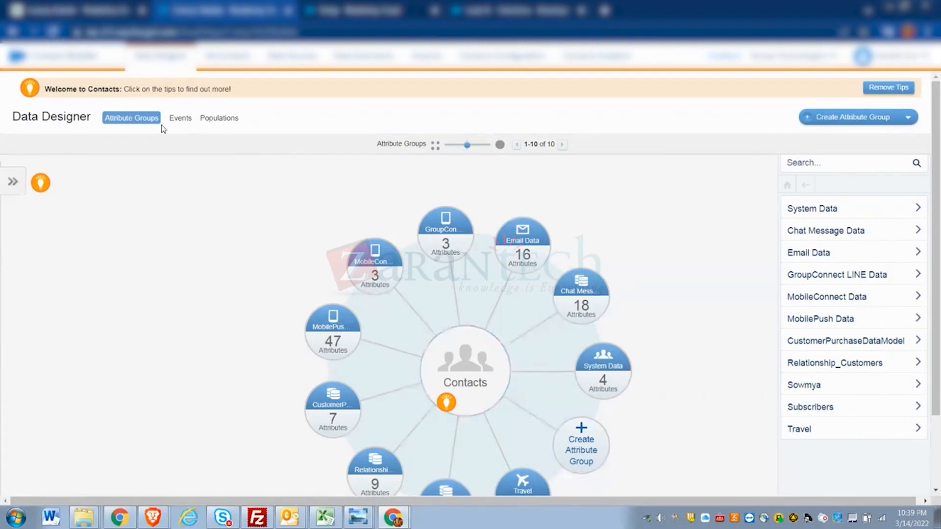
Step: Move from Data Designer to the Data Sources page listing four system sources
{"action": "scroll", "coordinate": [462, 319], "scroll_direction": "down", "scroll_amount": 3}
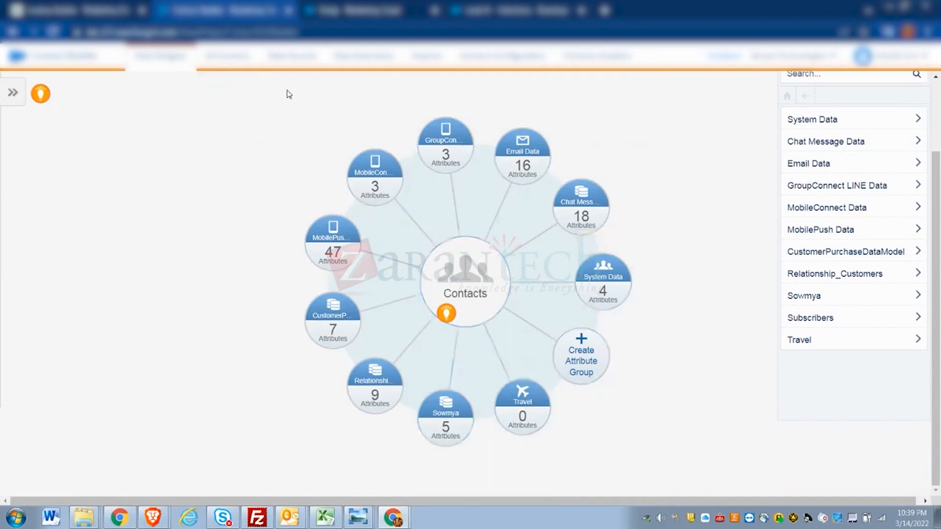
{"action": "left_click", "coordinate": [296, 59]}
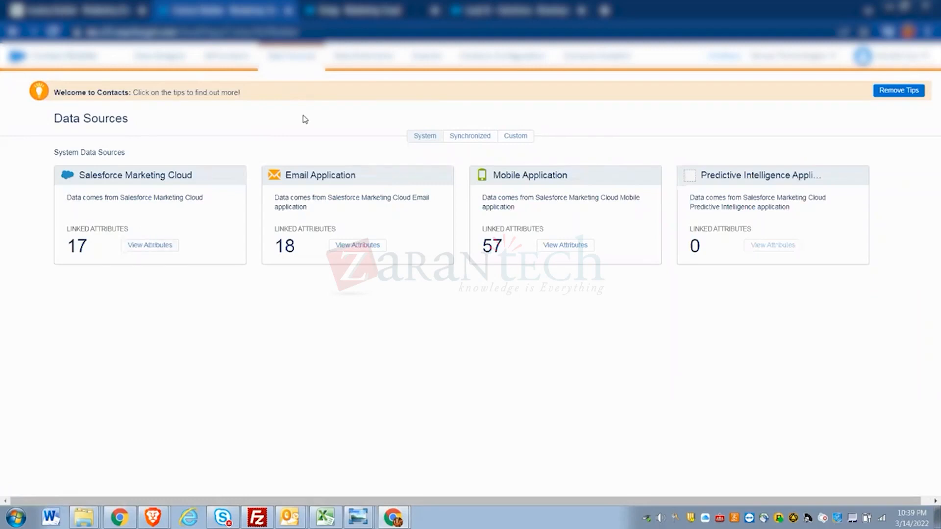
Step: Open the synchronized Salesforce data source and verify Lead shows 33 rows
{"action": "left_click", "coordinate": [465, 140]}
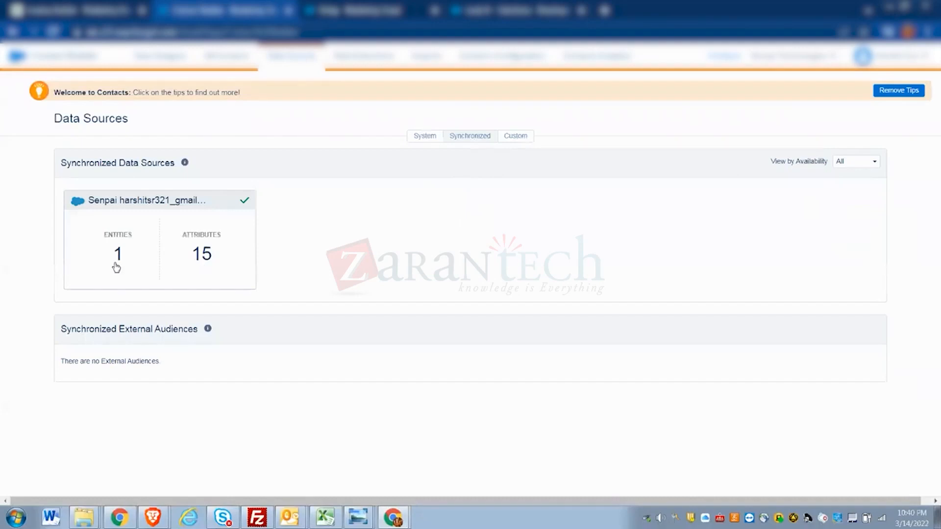
{"action": "left_click", "coordinate": [215, 263]}
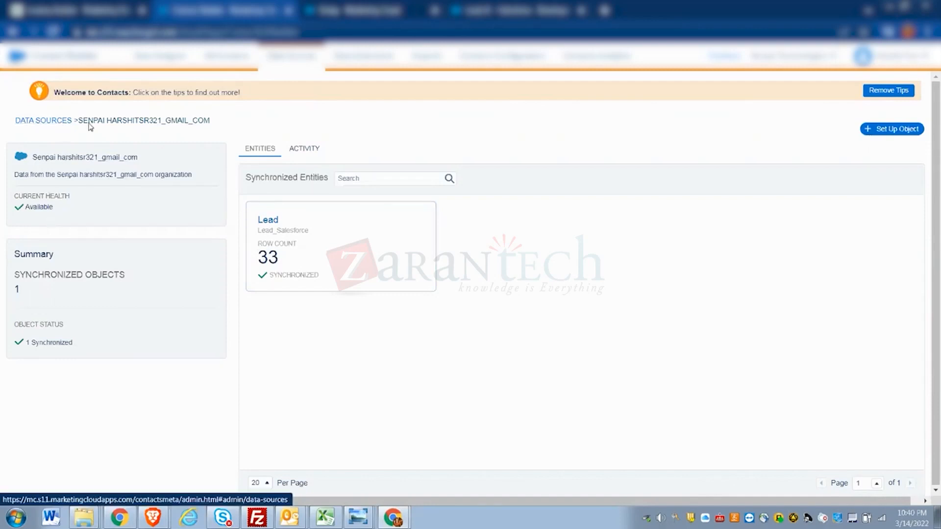
Step: Return to Data Sources and open the Lead entity's sync page with its 15 mapped fields
{"action": "left_click", "coordinate": [44, 123]}
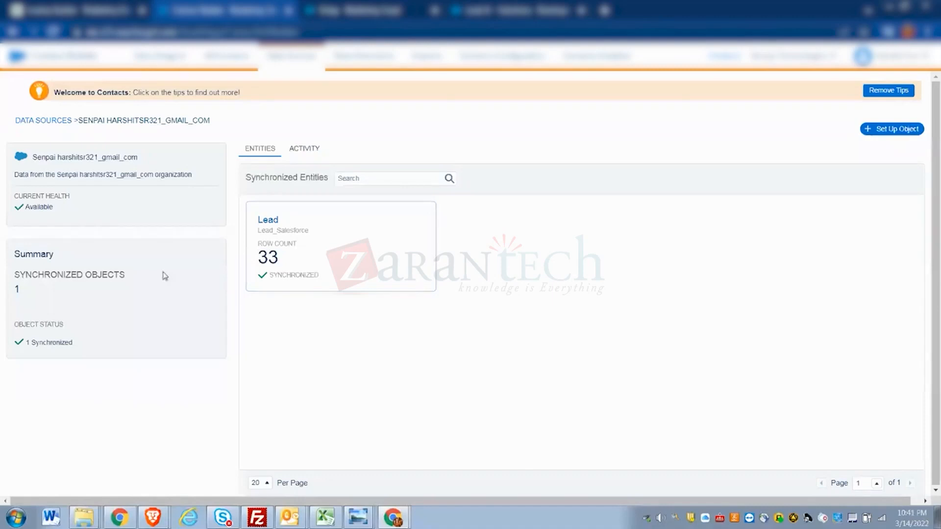
{"action": "left_click", "coordinate": [343, 260]}
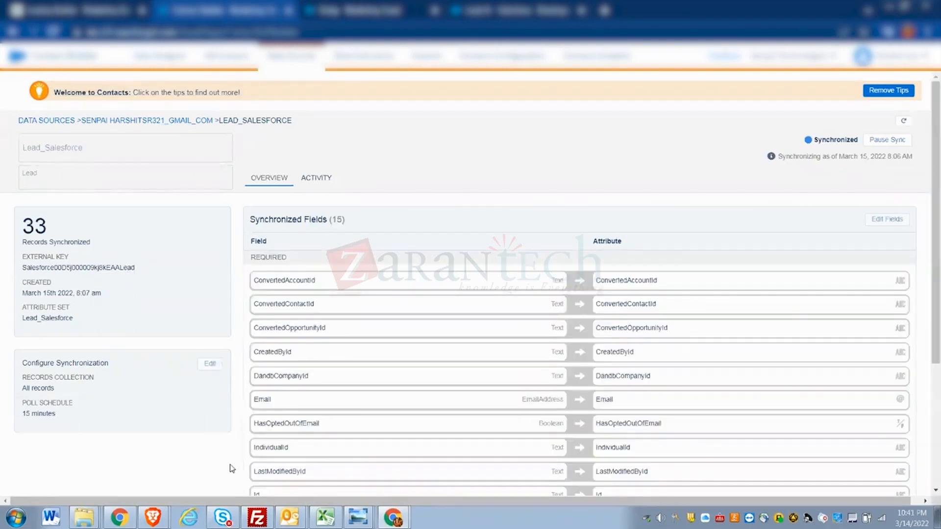
Step: Review the Lead sync's Poll Schedule interval options, then cancel without changing anything
{"action": "left_click", "coordinate": [215, 365]}
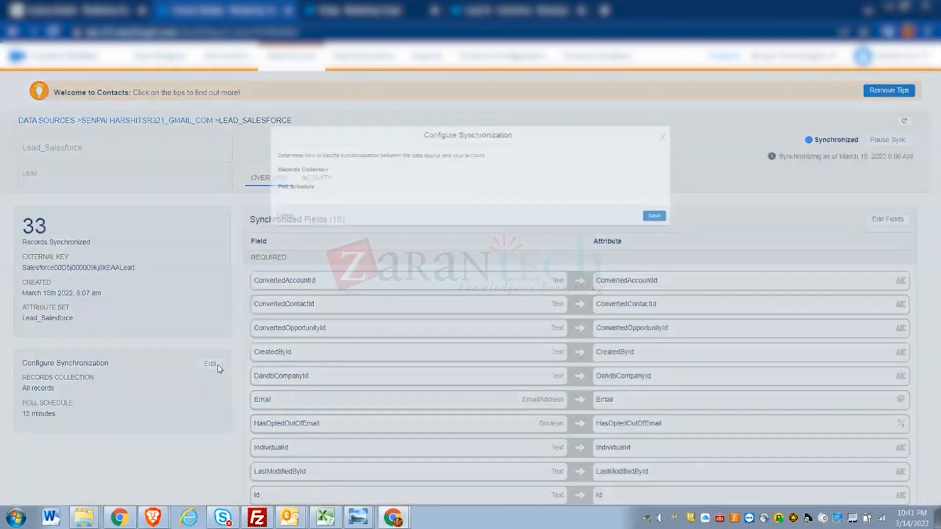
{"action": "left_click", "coordinate": [337, 238]}
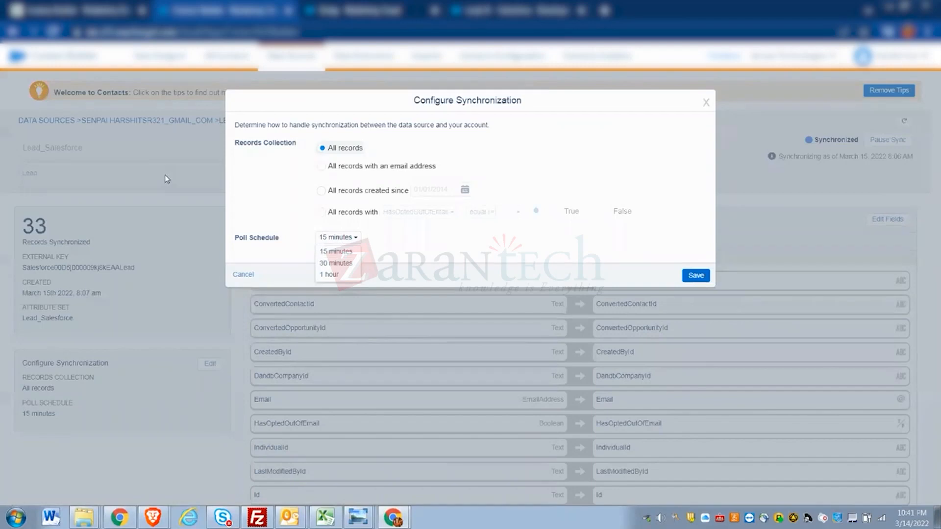
{"action": "left_click", "coordinate": [243, 275]}
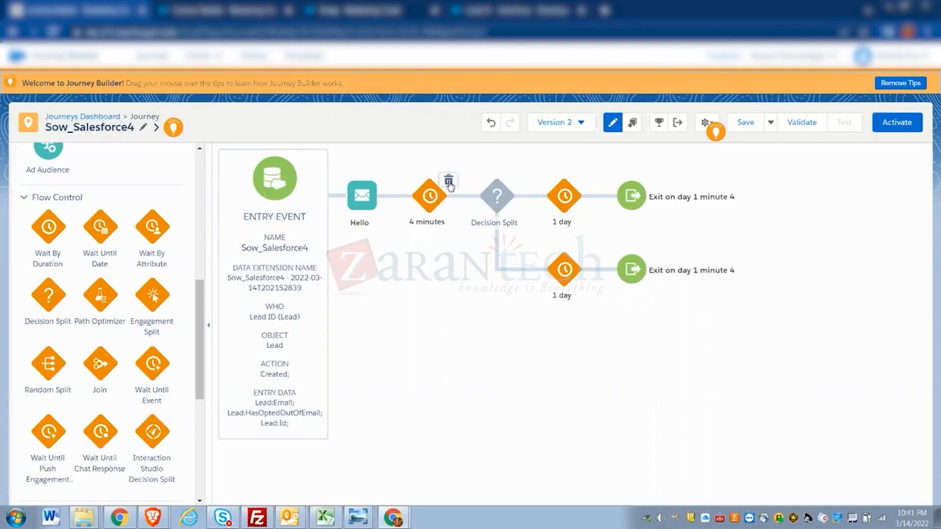
Step: Change the first Wait By Duration from 4 to 17 minutes and save the Sow_Salesforce4 journey
{"action": "left_click", "coordinate": [448, 182]}
{"action": "left_click", "coordinate": [500, 212]}
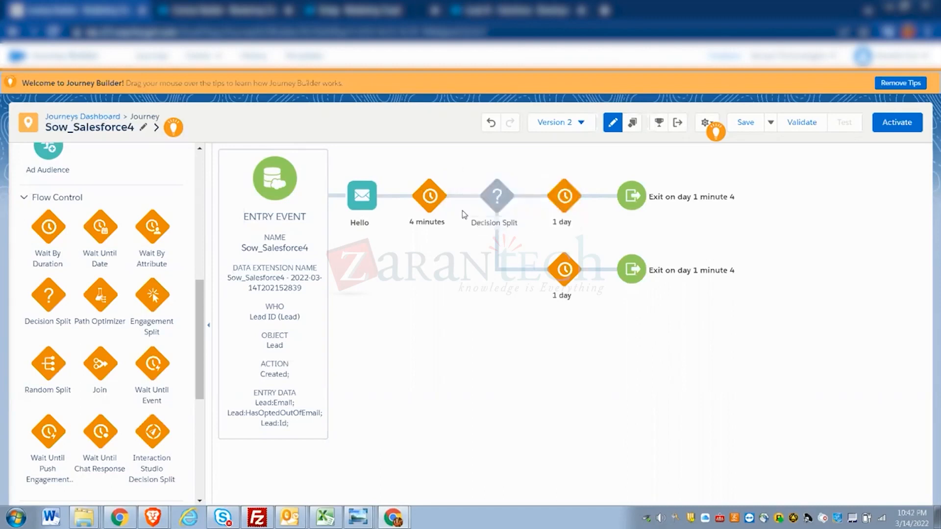
{"action": "left_click", "coordinate": [430, 197]}
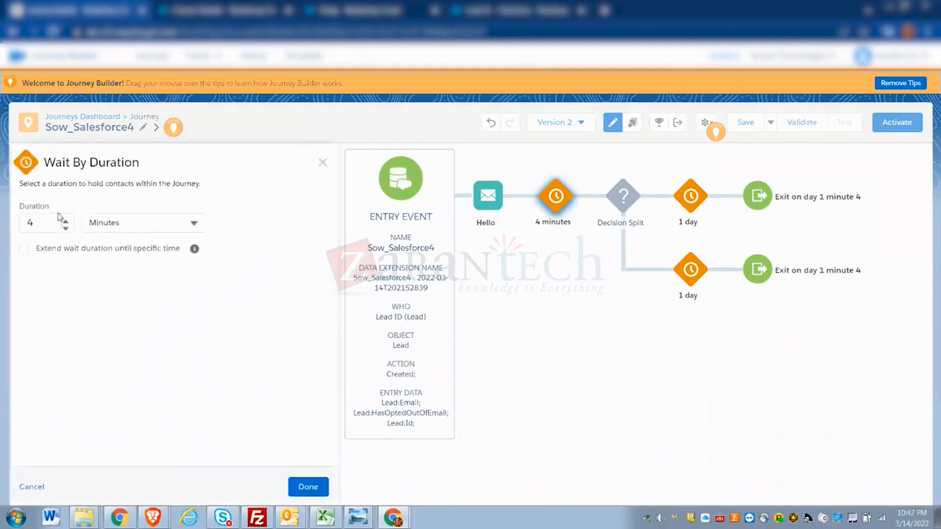
{"action": "left_click", "coordinate": [45, 228]}
{"action": "key", "text": "BackSpace"}
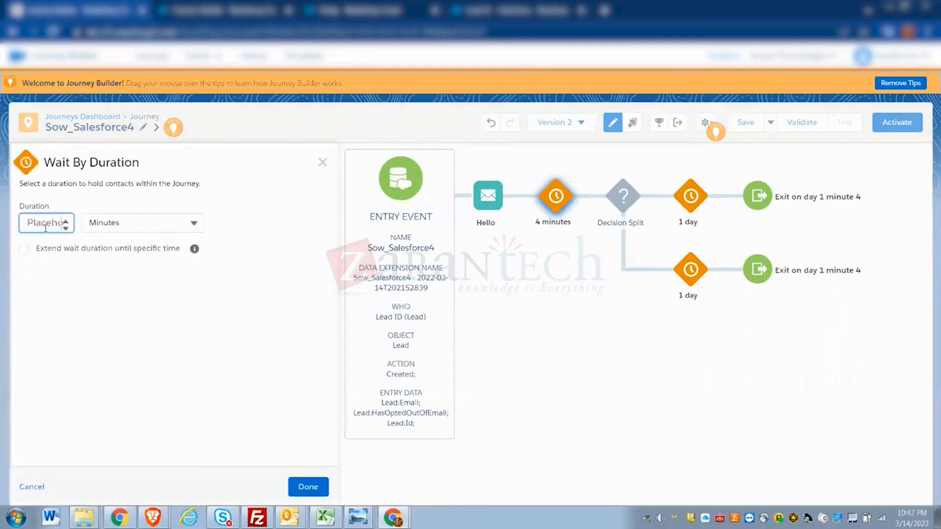
{"action": "type", "text": "20"}
{"action": "key", "text": "BackSpace"}
{"action": "key", "text": "BackSpace"}
{"action": "type", "text": "17"}
{"action": "left_click", "coordinate": [309, 487]}
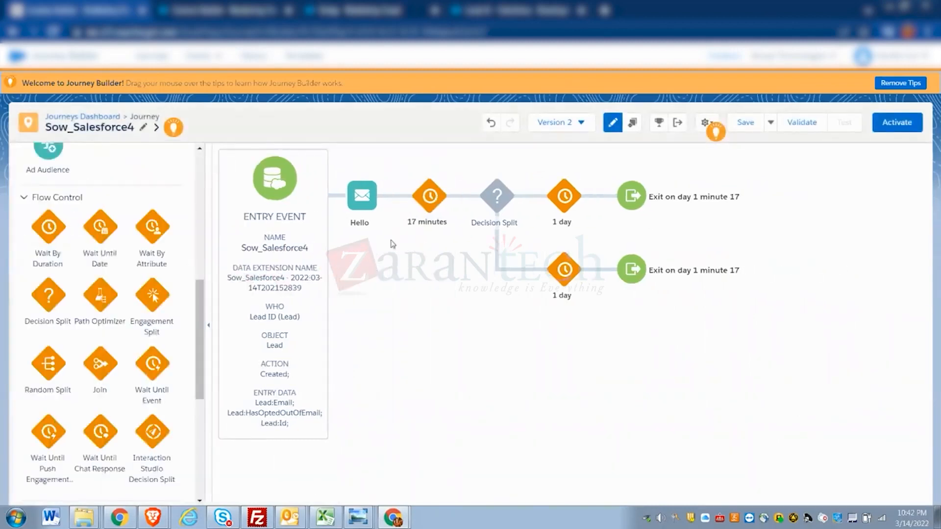
{"action": "left_click", "coordinate": [743, 123]}
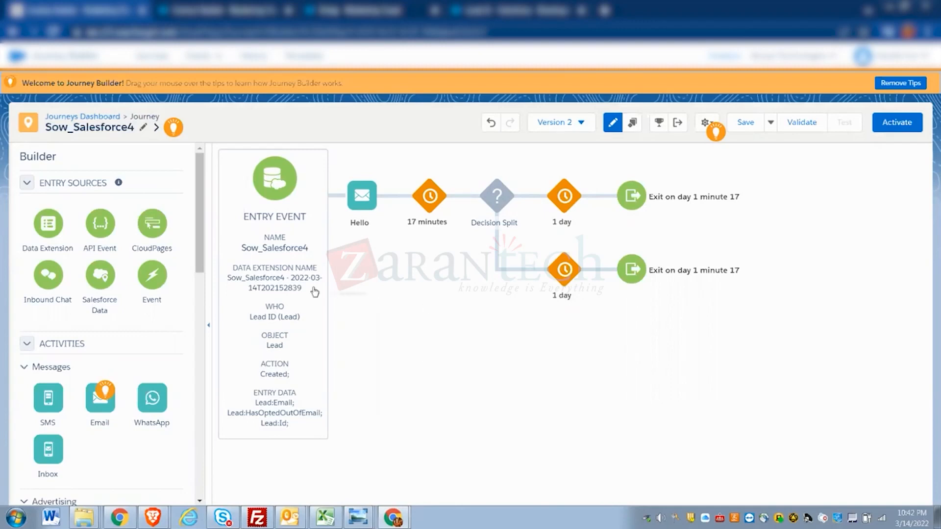
Step: Open the Decision Split's settings, close them with Discard Changes, and scroll the Builder palette
{"action": "left_click", "coordinate": [492, 201]}
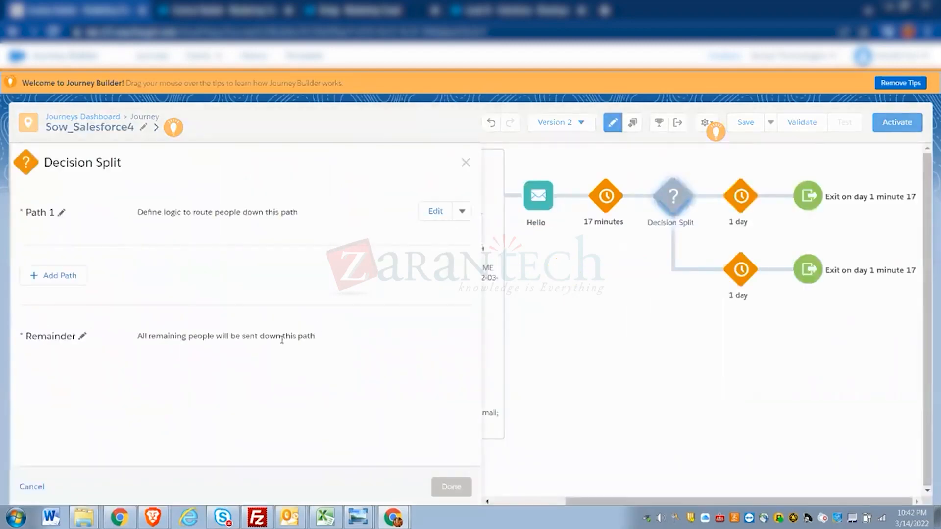
{"action": "left_click", "coordinate": [466, 164]}
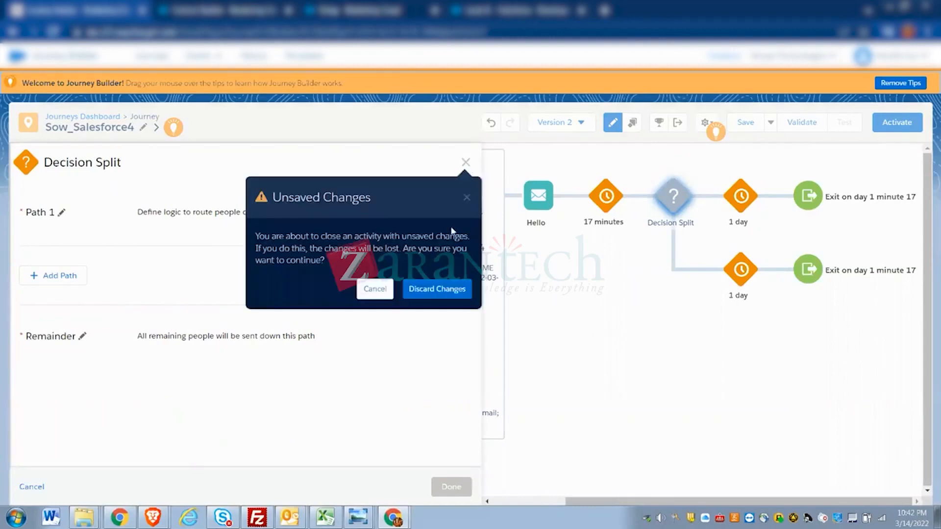
{"action": "left_click", "coordinate": [427, 294]}
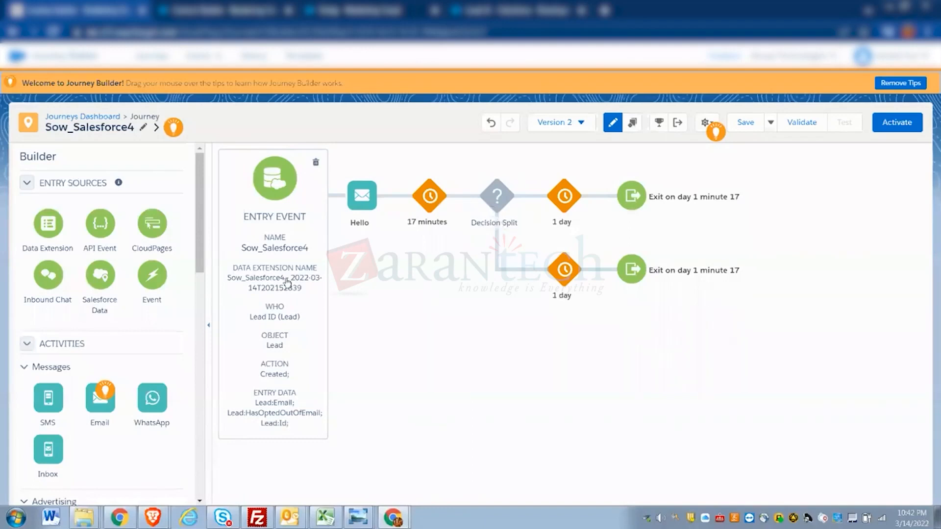
{"action": "scroll", "coordinate": [195, 262], "scroll_direction": "down", "scroll_amount": 3}
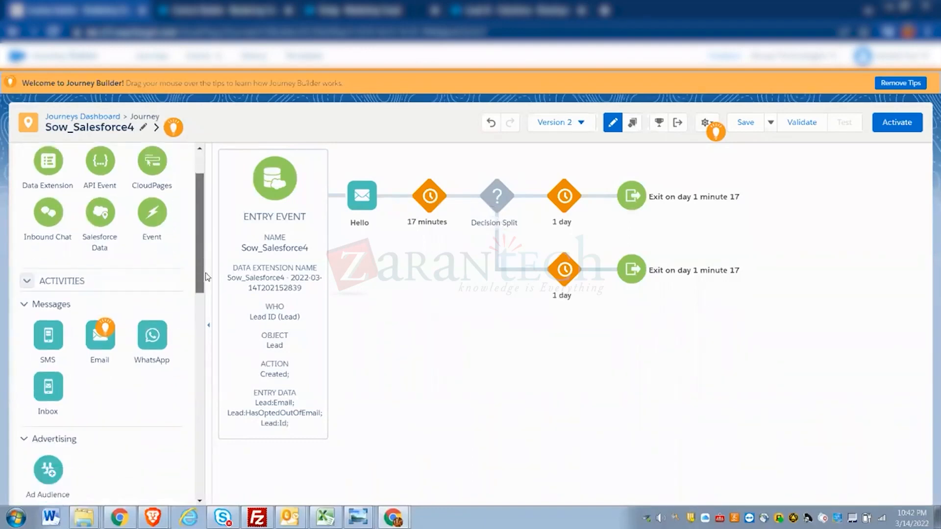
{"action": "left_click_drag", "start_coordinate": [215, 304], "coordinate": [218, 384]}
{"action": "scroll", "coordinate": [218, 392], "scroll_direction": "down", "scroll_amount": 1}
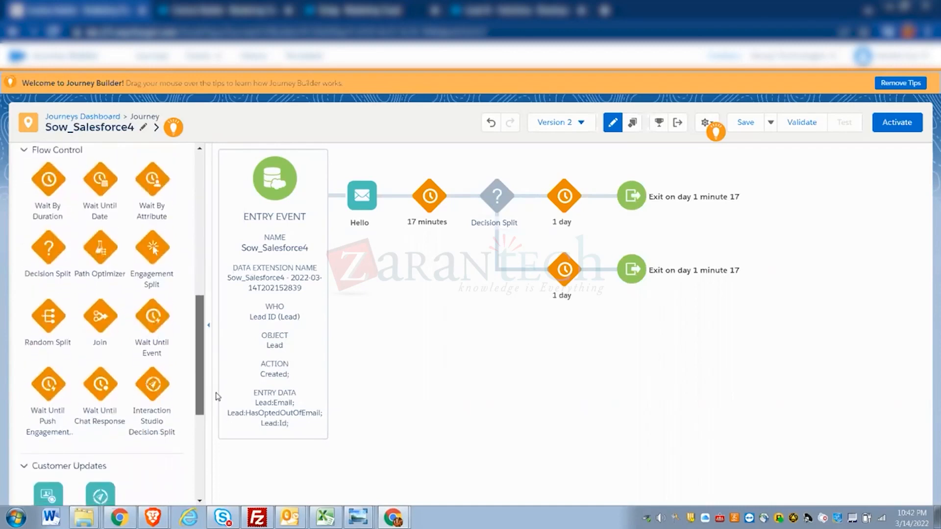
{"action": "scroll", "coordinate": [217, 392], "scroll_direction": "up", "scroll_amount": 2}
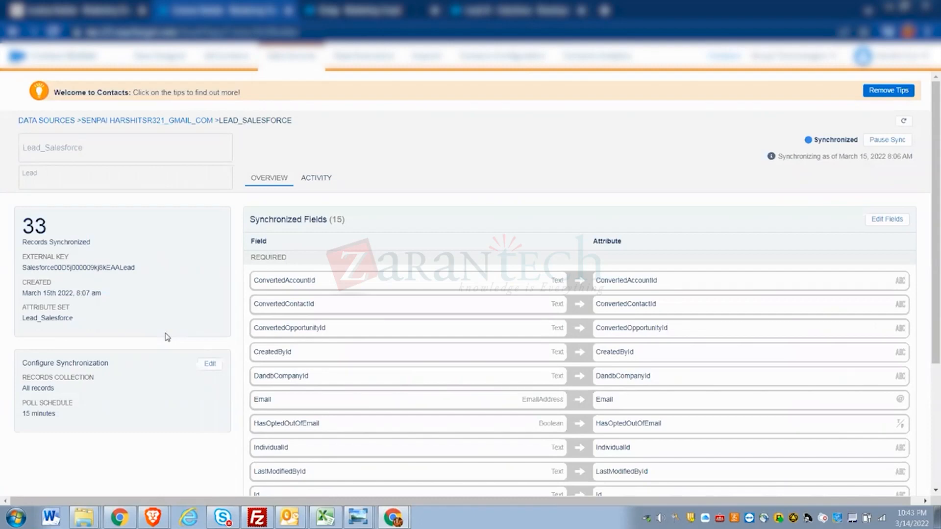
Step: Scroll through the Lead_Salesforce sync page, then go to Contact Builder's Data Extensions list
{"action": "scroll", "coordinate": [448, 264], "scroll_direction": "down", "scroll_amount": 4}
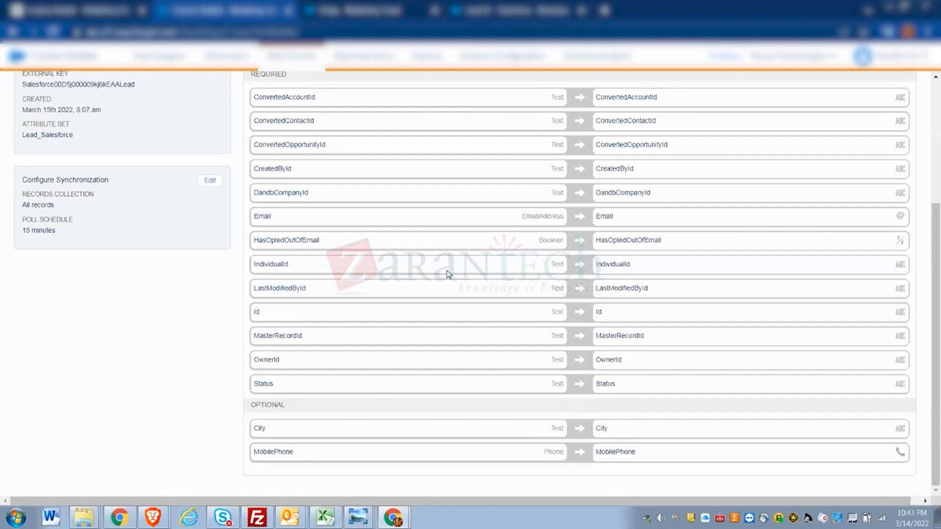
{"action": "scroll", "coordinate": [337, 340], "scroll_direction": "up", "scroll_amount": 4}
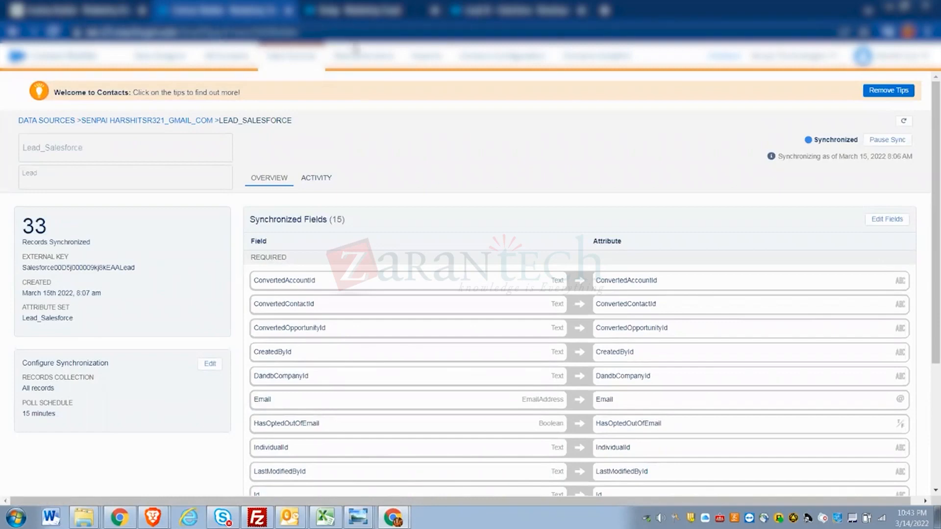
{"action": "left_click", "coordinate": [377, 53]}
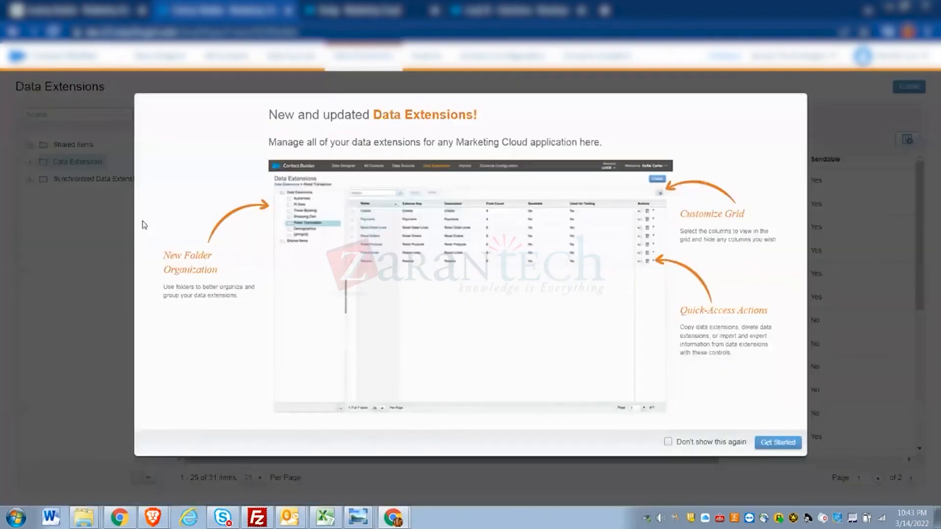
Step: Dismiss the what's-new popup and open Lead_Salesforce from the Synchronized Data Extensions folder
{"action": "left_click", "coordinate": [777, 442]}
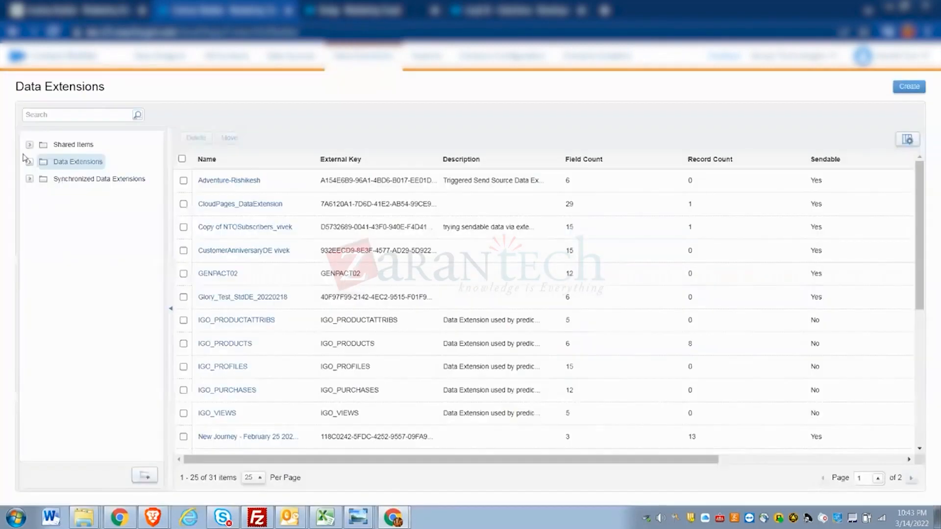
{"action": "left_click", "coordinate": [29, 180]}
{"action": "left_click", "coordinate": [94, 180]}
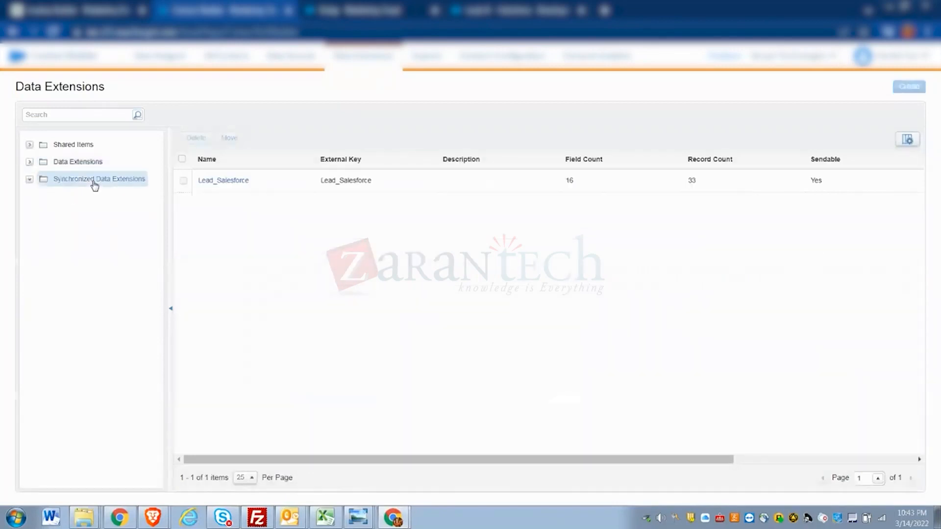
{"action": "left_click", "coordinate": [239, 182]}
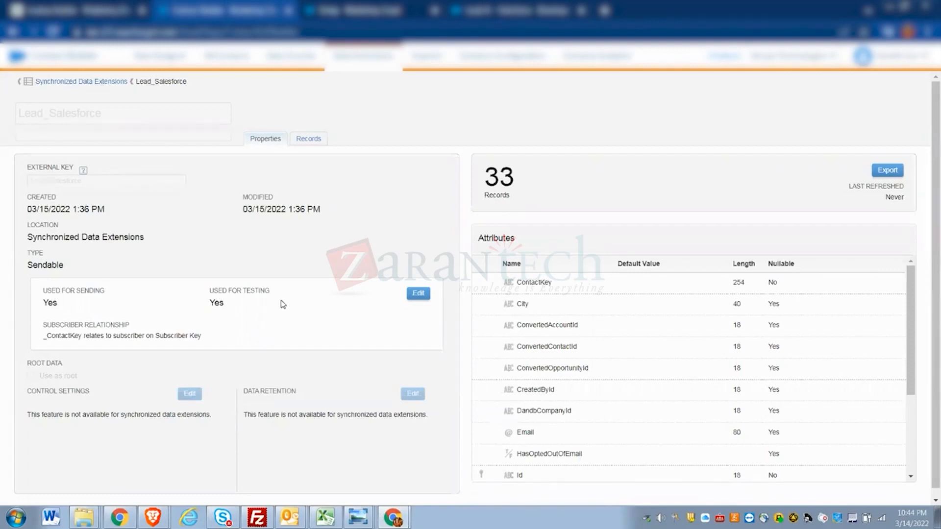
{"action": "scroll", "coordinate": [268, 367], "scroll_direction": "down", "scroll_amount": 1}
{"action": "scroll", "coordinate": [268, 367], "scroll_direction": "up", "scroll_amount": 1}
{"action": "scroll", "coordinate": [270, 371], "scroll_direction": "down", "scroll_amount": 1}
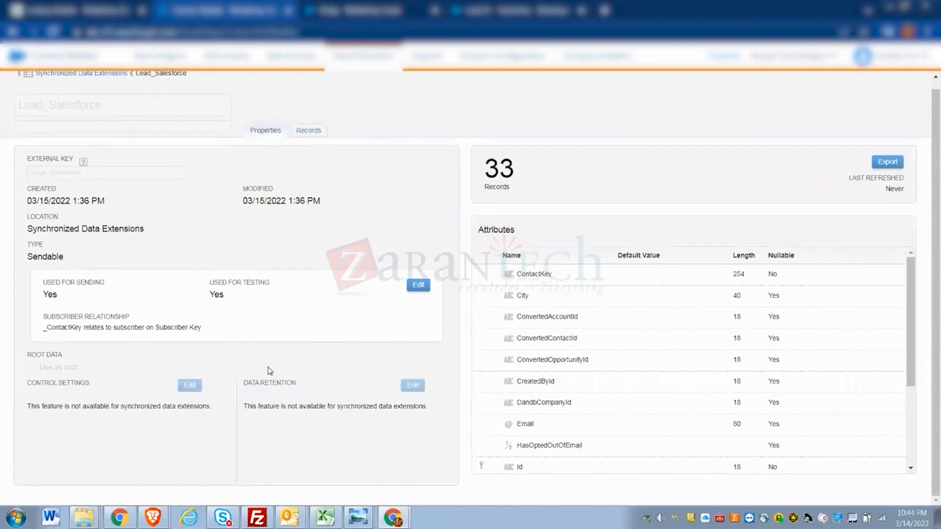
{"action": "left_click_drag", "start_coordinate": [910, 363], "coordinate": [915, 447]}
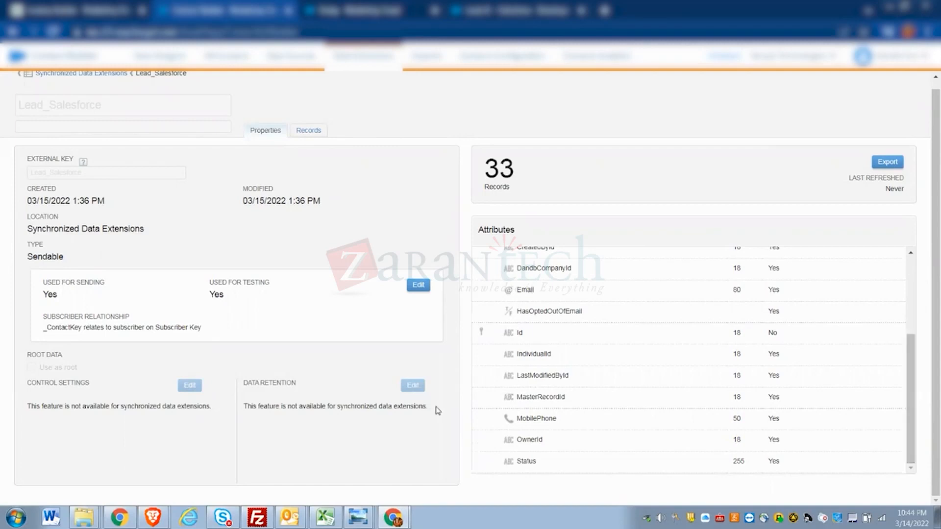
{"action": "left_click_drag", "start_coordinate": [519, 314], "coordinate": [780, 308]}
{"action": "scroll", "coordinate": [574, 375], "scroll_direction": "up", "scroll_amount": 3}
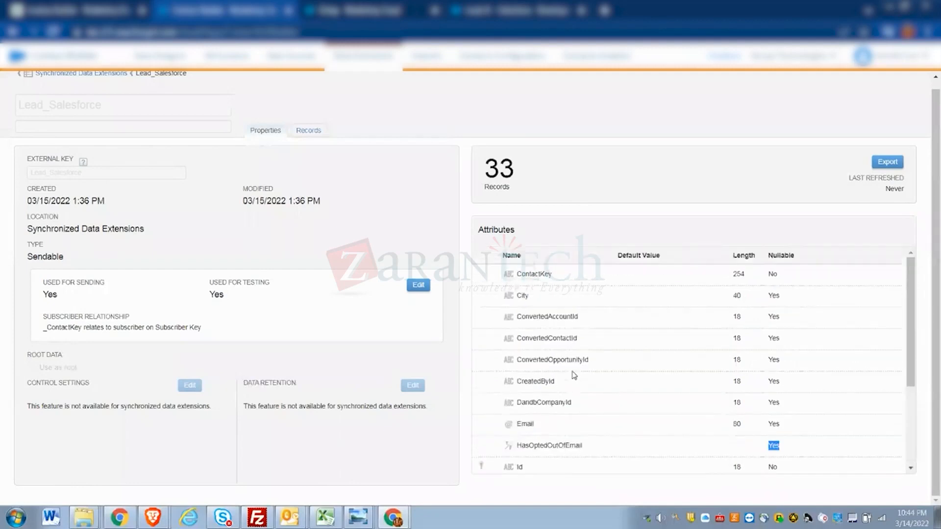
{"action": "scroll", "coordinate": [574, 375], "scroll_direction": "down", "scroll_amount": 5}
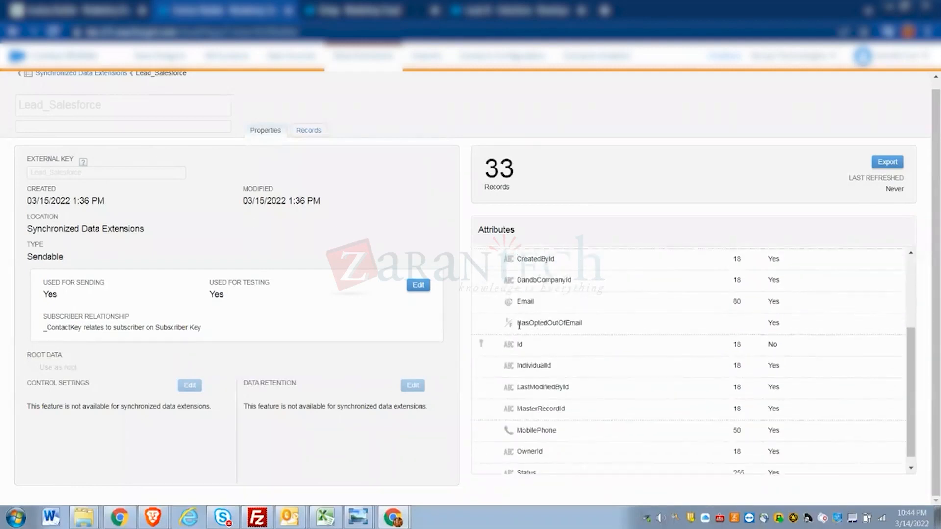
{"action": "double_click", "coordinate": [519, 323]}
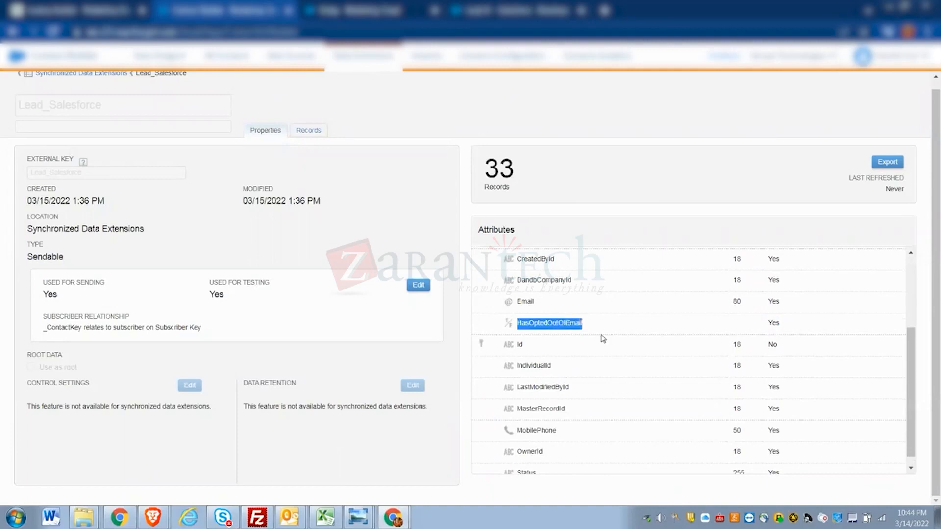
{"action": "double_click", "coordinate": [771, 324]}
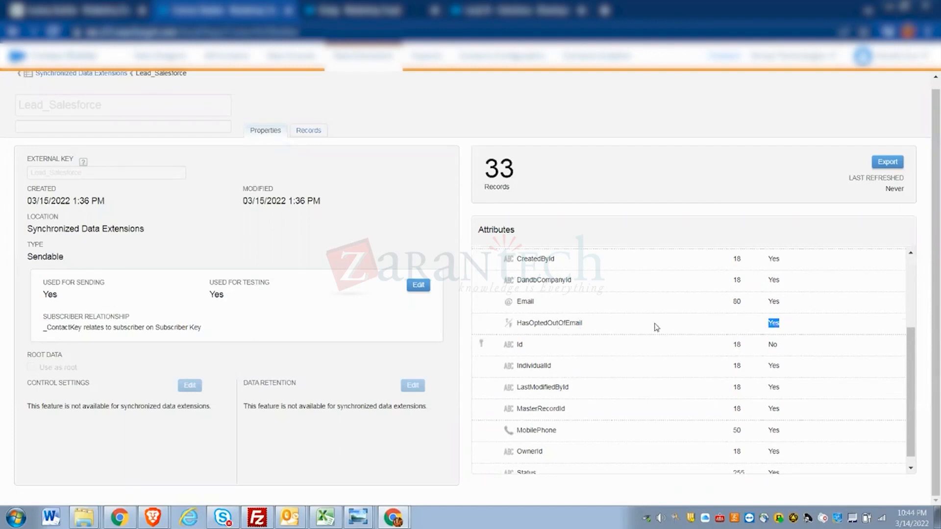
{"action": "scroll", "coordinate": [656, 328], "scroll_direction": "up", "scroll_amount": 5}
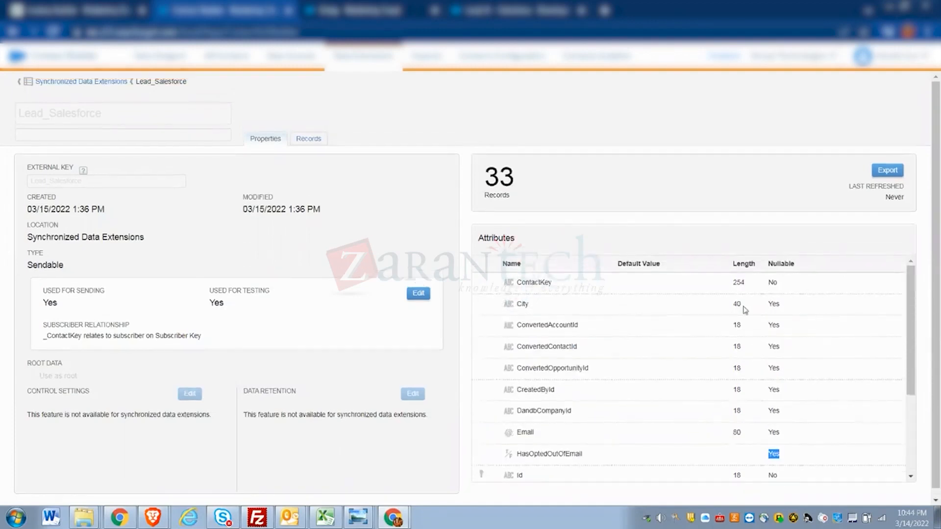
{"action": "scroll", "coordinate": [794, 451], "scroll_direction": "down", "scroll_amount": 3}
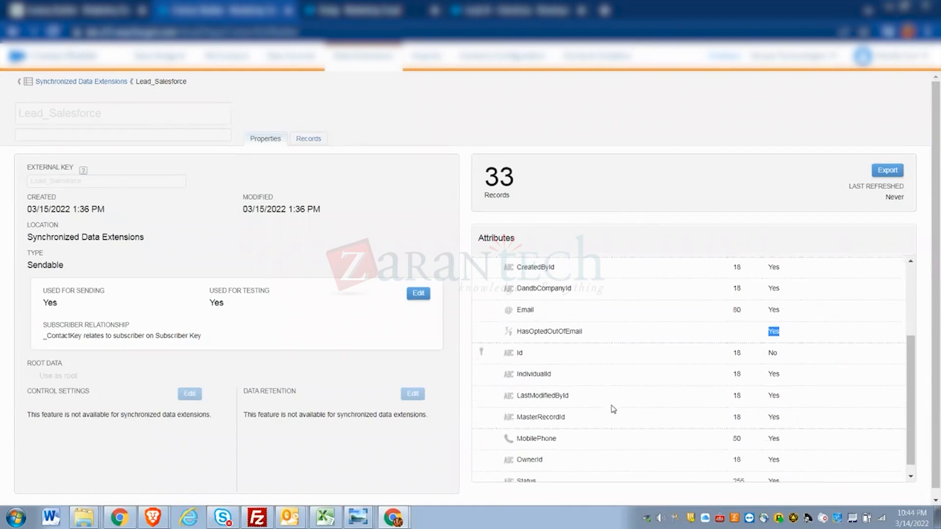
Step: View Lead_Salesforce's Records, return to Properties, then switch to the Marketing Cloud Setup browser tab
{"action": "left_click", "coordinate": [303, 140]}
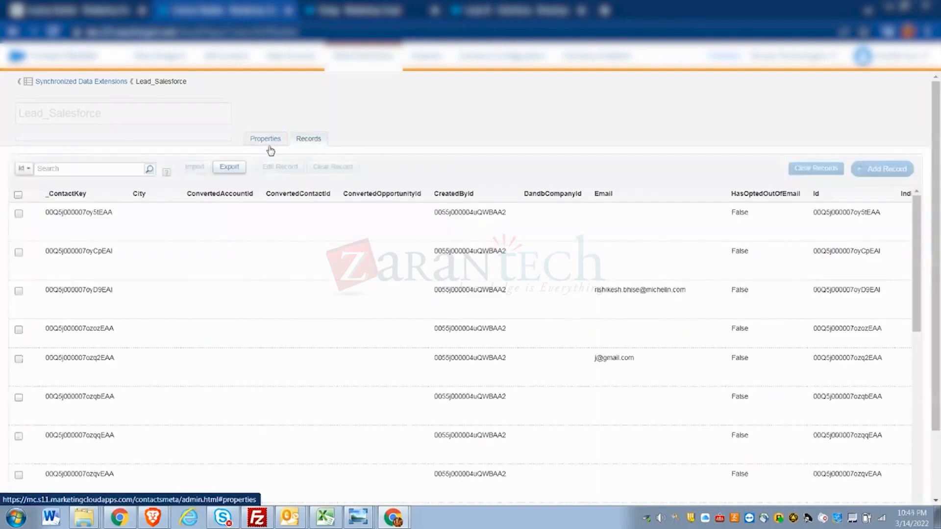
{"action": "left_click", "coordinate": [269, 147]}
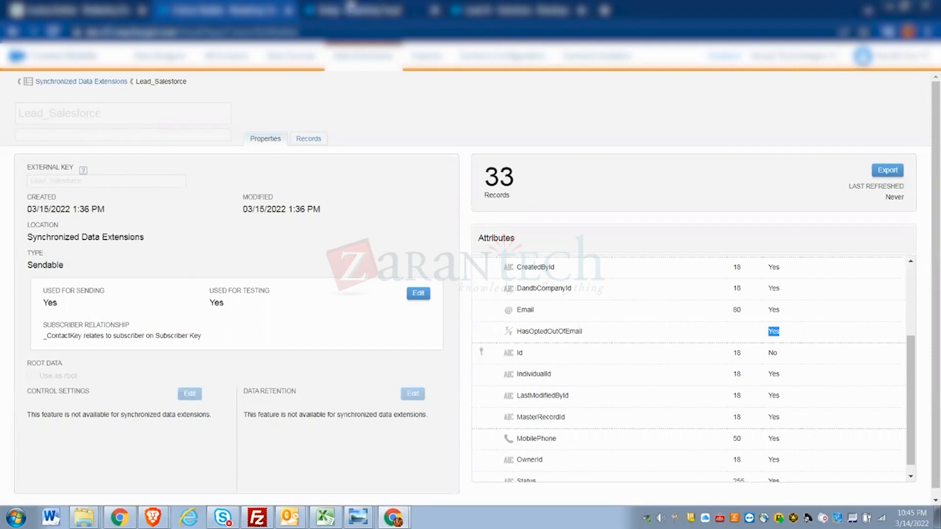
{"action": "left_click", "coordinate": [351, 8]}
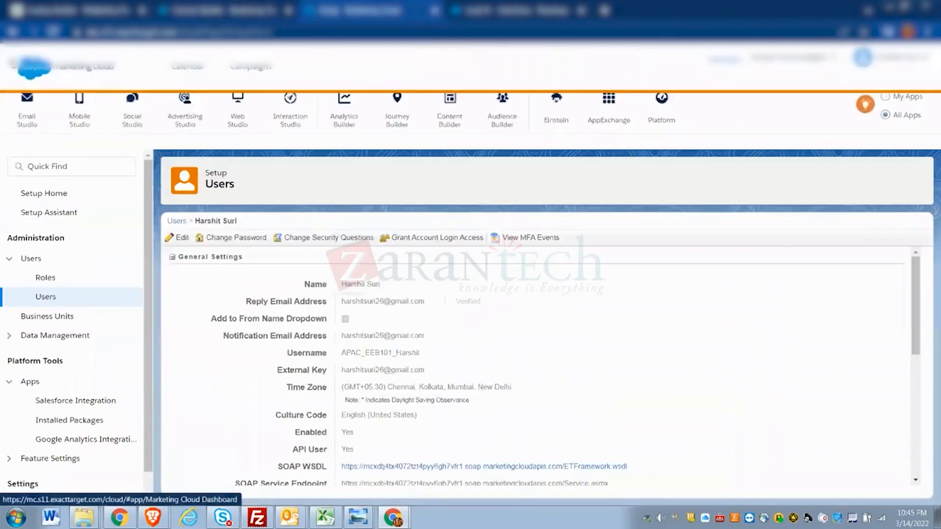
Step: In Email Studio's Subscribers > Data Extensions, select the trainee's folder and start creating a data extension
{"action": "mouse_move", "coordinate": [472, 140]}
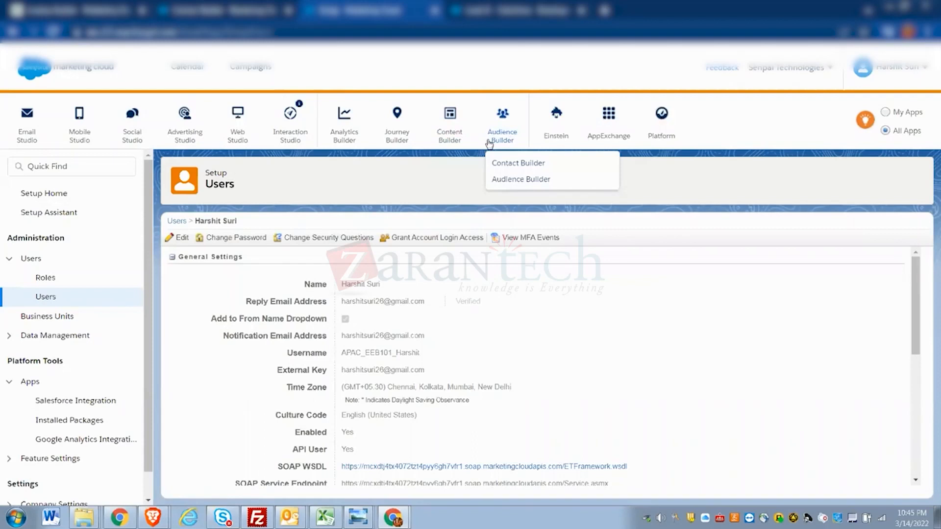
{"action": "mouse_move", "coordinate": [29, 129]}
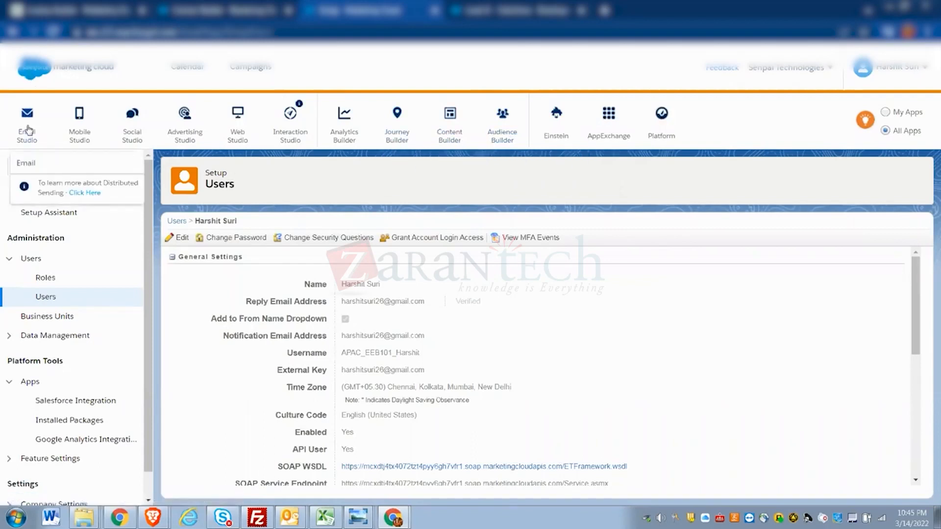
{"action": "left_click", "coordinate": [27, 167]}
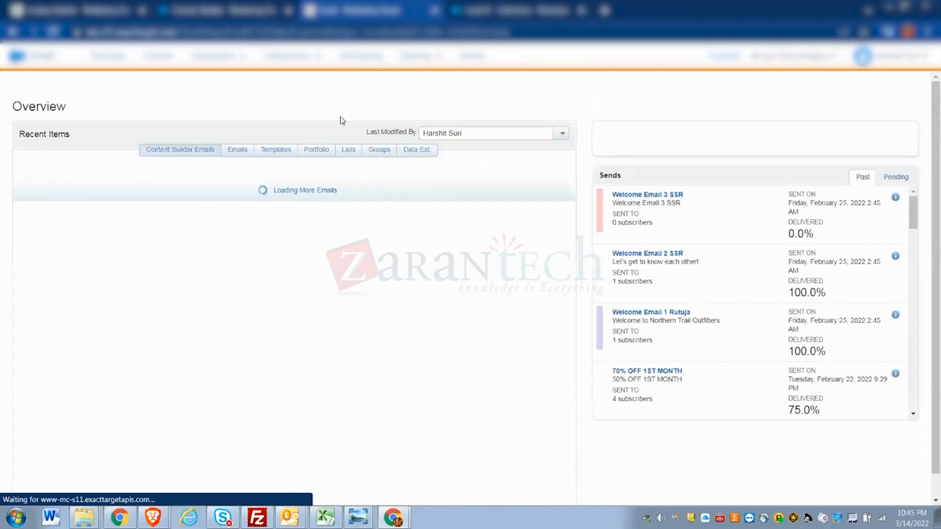
{"action": "mouse_move", "coordinate": [218, 61]}
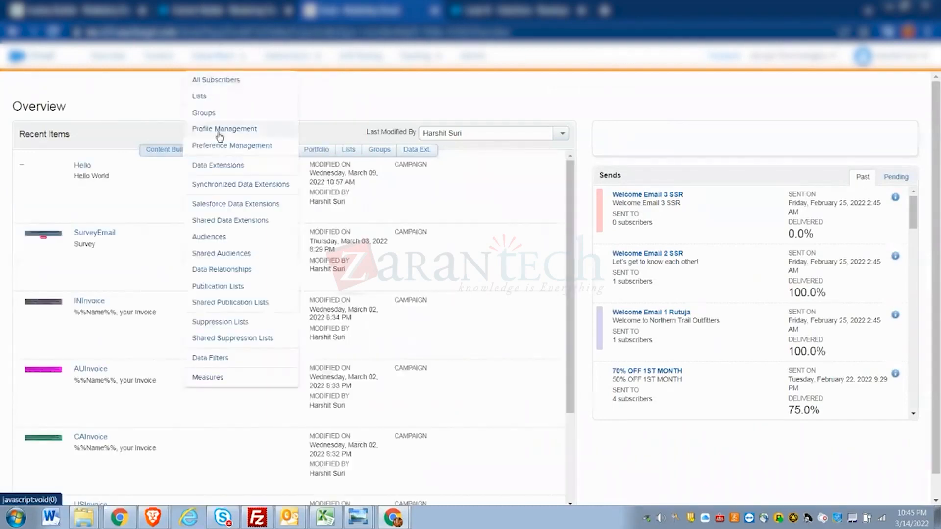
{"action": "left_click", "coordinate": [219, 165]}
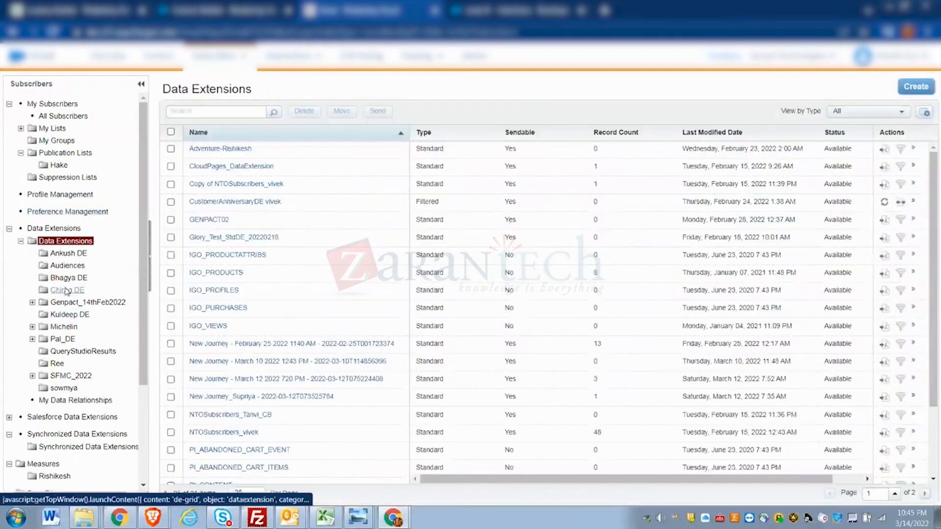
{"action": "left_click", "coordinate": [64, 388]}
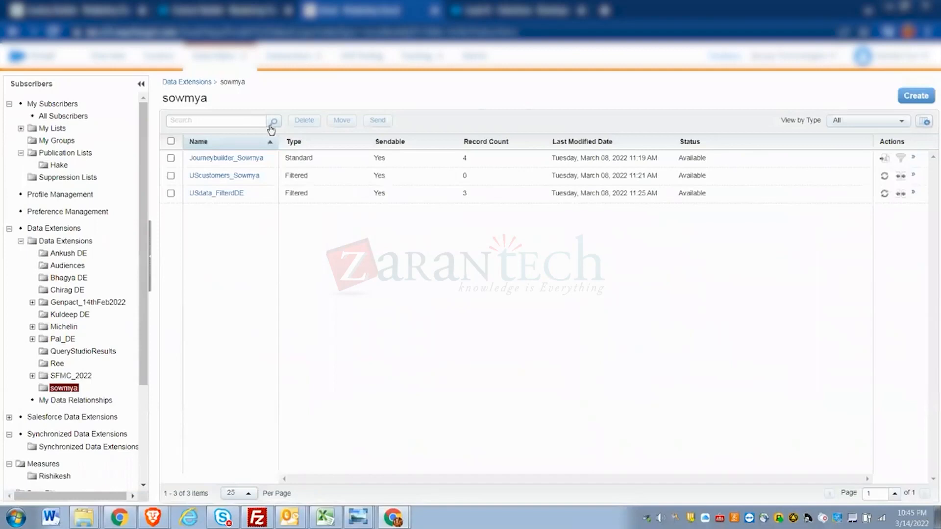
{"action": "left_click", "coordinate": [914, 101]}
Step: Choose a Standard data extension, enter its Salesforce-based lead name, and mark it Sendable
{"action": "left_click", "coordinate": [569, 321]}
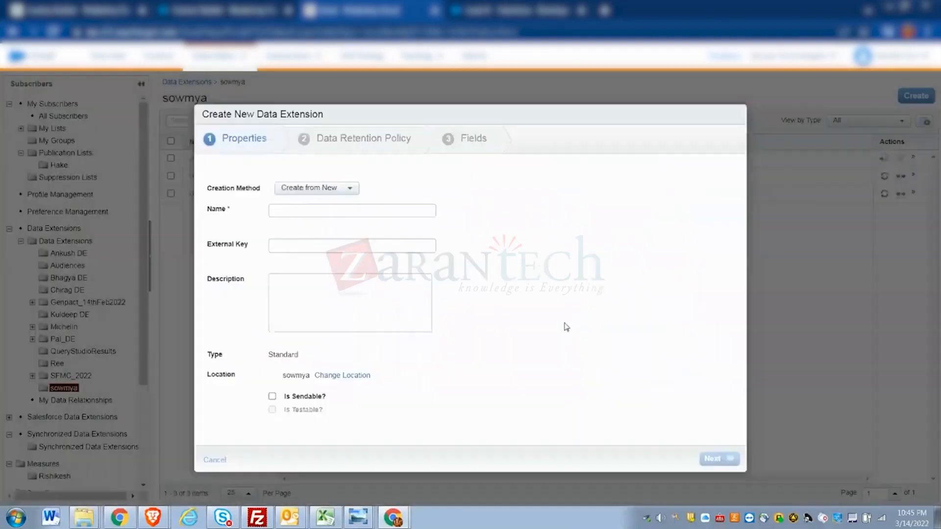
{"action": "left_click", "coordinate": [287, 210]}
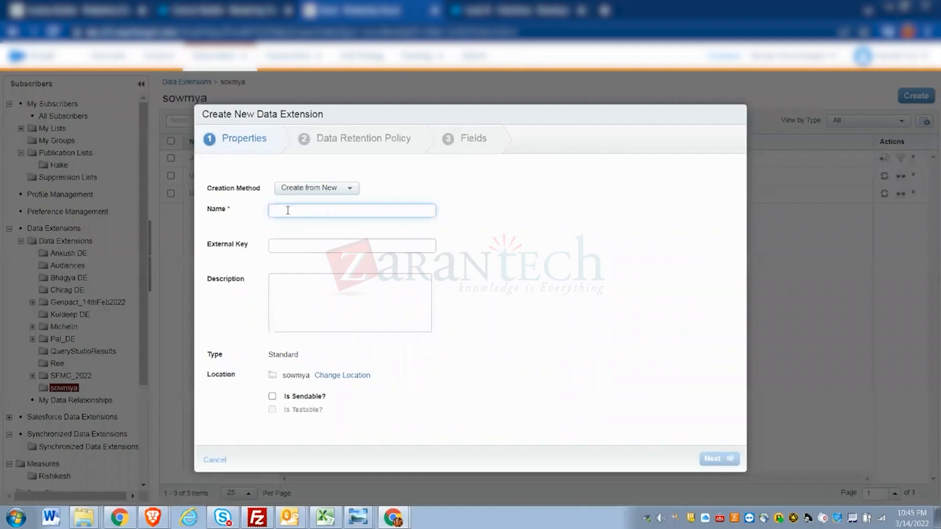
{"action": "type", "text": "Leas"}
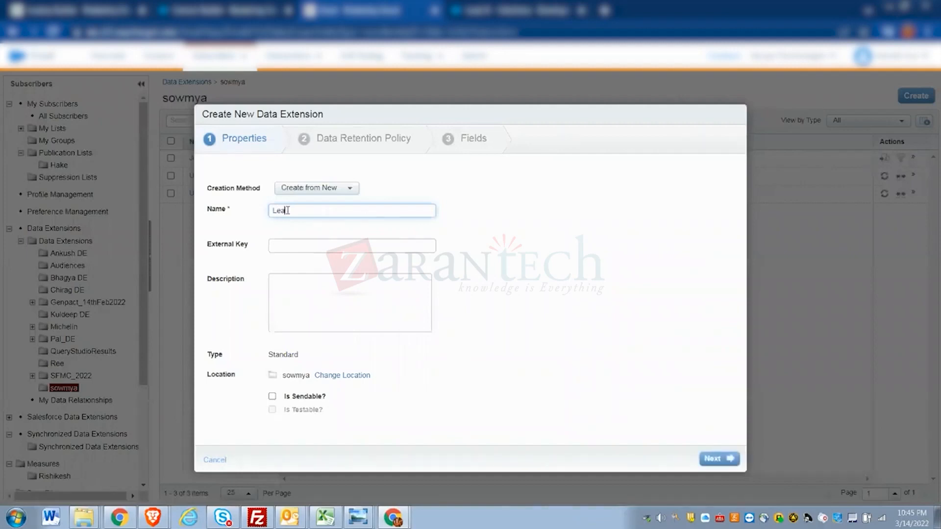
{"action": "type", "text": "d_D"}
{"action": "key", "text": "BackSpace"}
{"action": "type", "text": "Salesforce"}
{"action": "left_click", "coordinate": [272, 397]}
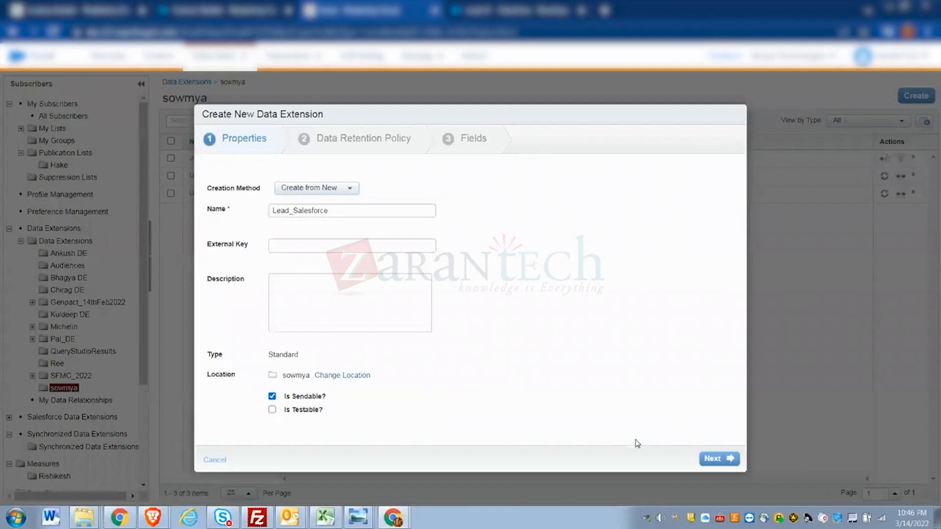
{"action": "left_click", "coordinate": [336, 213]}
{"action": "type", "text": "ow"}
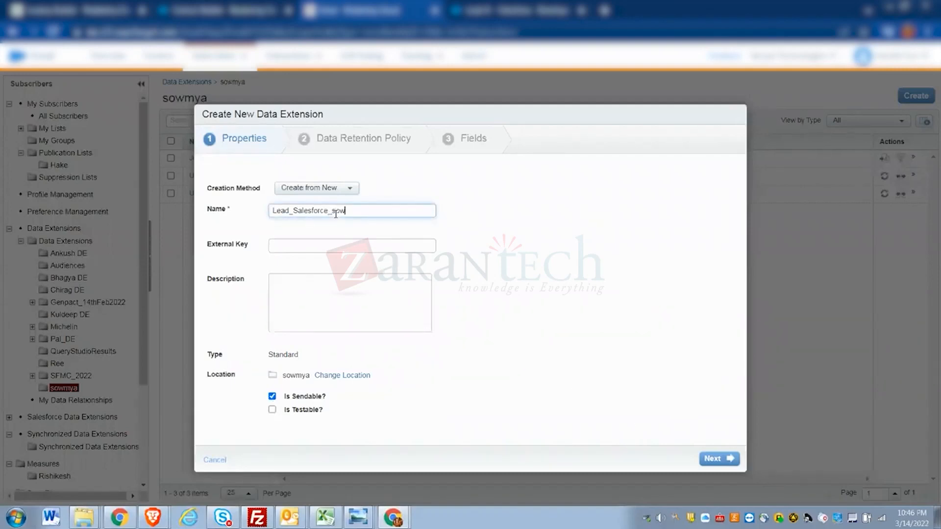
Step: Advance past Data Retention to the Fields step, then bring the Salesforce lead window forward
{"action": "left_click", "coordinate": [717, 463]}
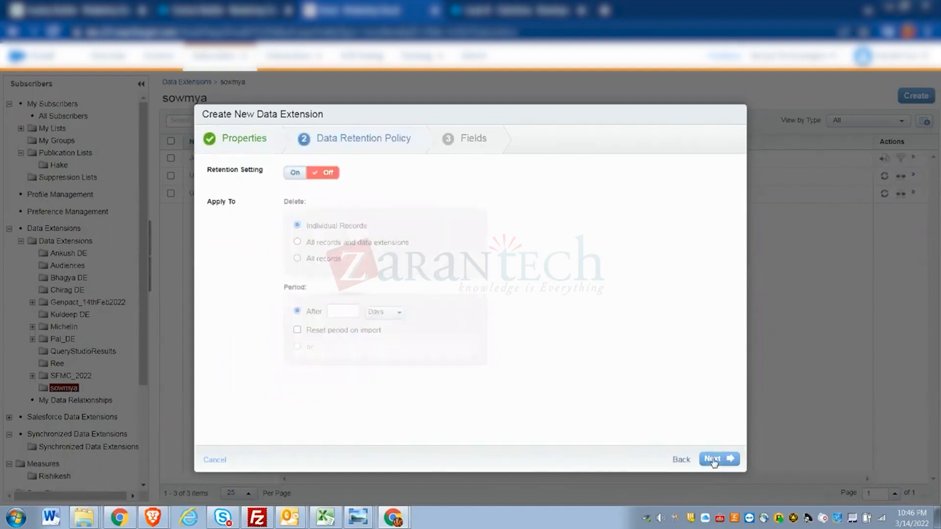
{"action": "left_click", "coordinate": [713, 461]}
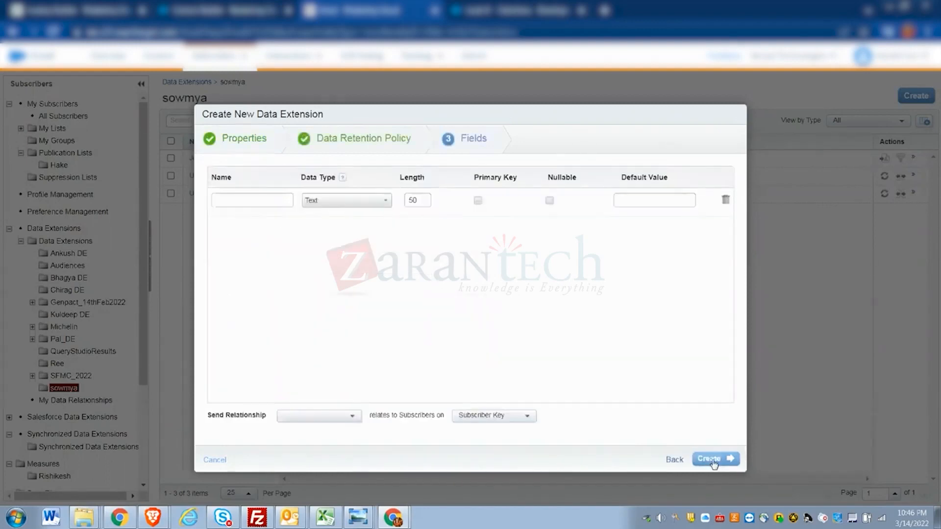
{"action": "key", "text": "alt+Tab"}
{"action": "key", "text": "alt+Tab"}
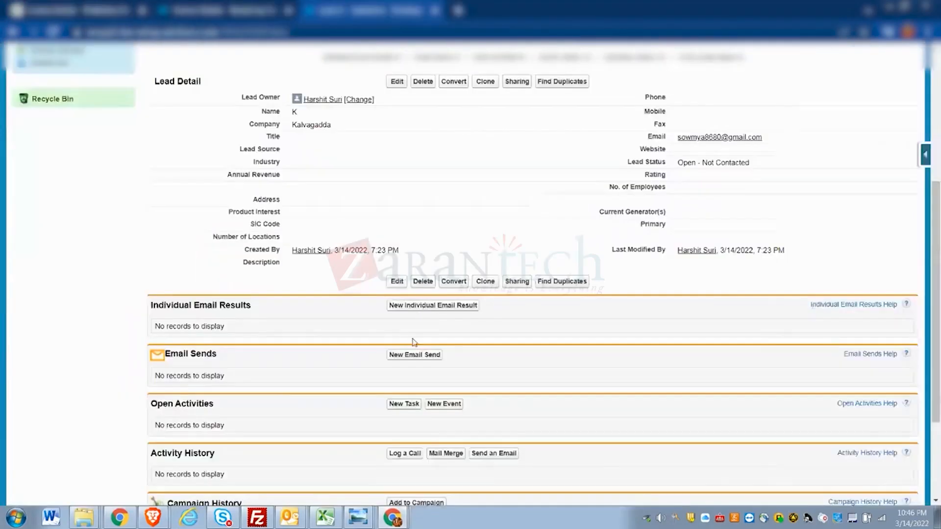
{"action": "key", "text": "alt+Tab"}
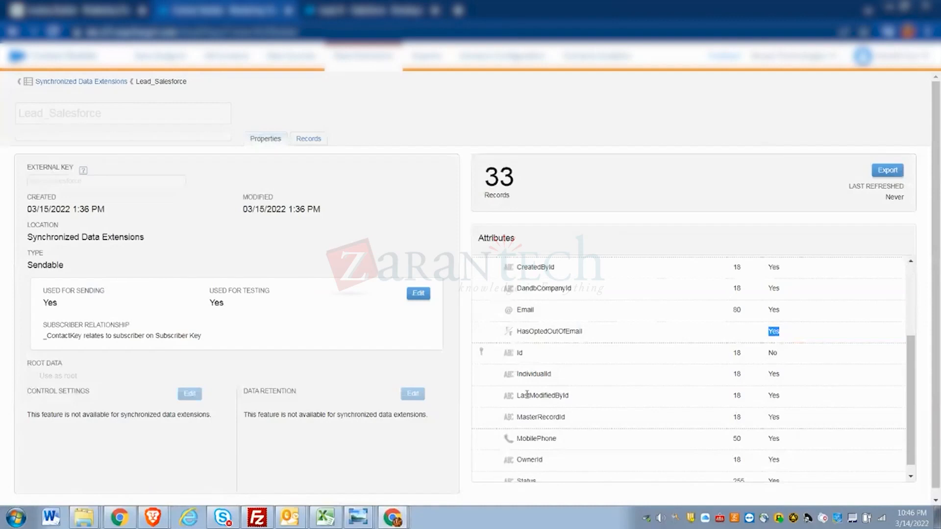
Step: Inspect the Subscriber Relationship mapping Subscriber Key to the _ContactKey attribute
{"action": "scroll", "coordinate": [641, 382], "scroll_direction": "up", "scroll_amount": 5}
{"action": "left_click_drag", "start_coordinate": [552, 282], "coordinate": [509, 283]}
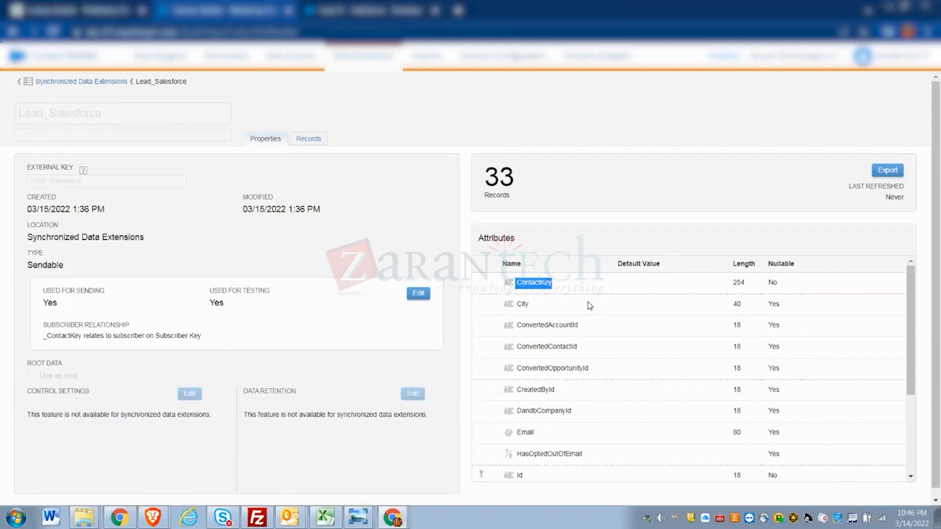
{"action": "left_click_drag", "start_coordinate": [201, 336], "coordinate": [173, 338]}
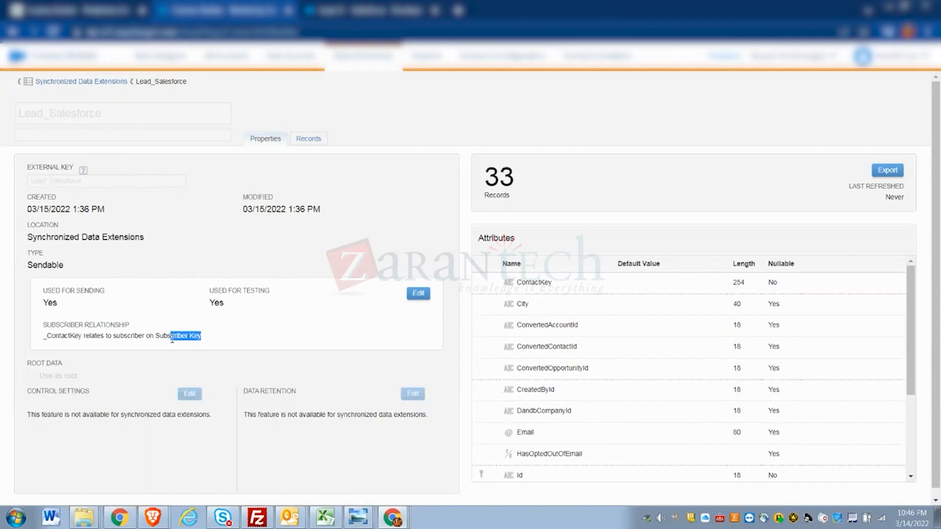
{"action": "left_click_drag", "start_coordinate": [172, 338], "coordinate": [163, 346]}
{"action": "left_click", "coordinate": [98, 348]}
{"action": "left_click_drag", "start_coordinate": [46, 336], "coordinate": [151, 350]}
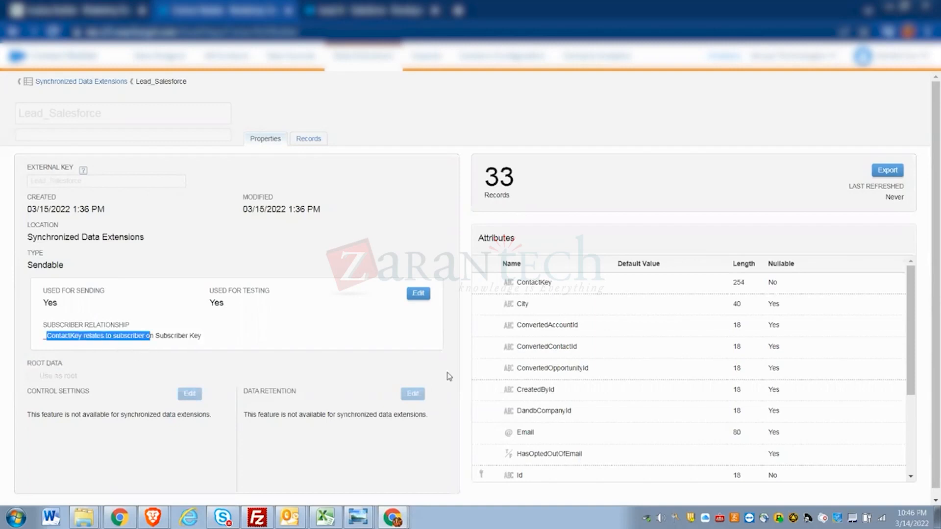
{"action": "left_click", "coordinate": [457, 375]}
Step: Scroll through the Lead_Salesforce attributes list, then show its Records table
{"action": "scroll", "coordinate": [678, 369], "scroll_direction": "down", "scroll_amount": 5}
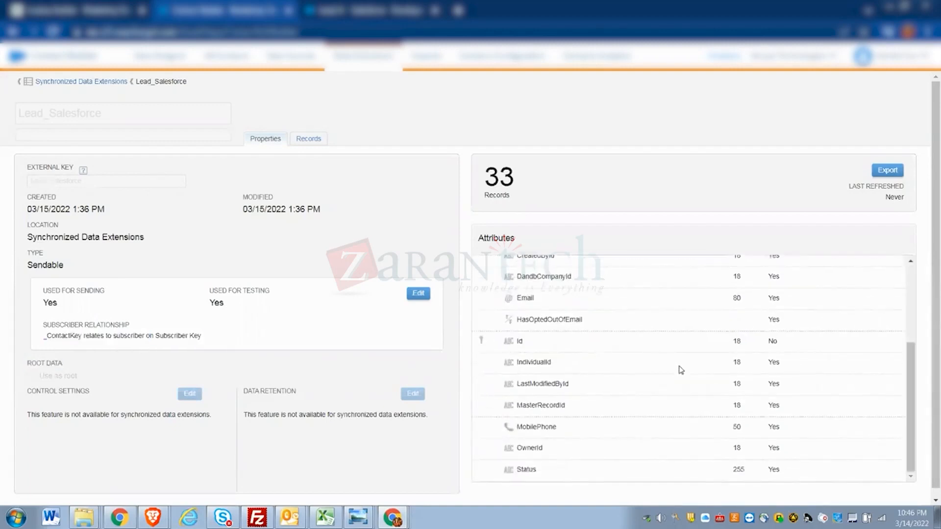
{"action": "scroll", "coordinate": [680, 370], "scroll_direction": "down", "scroll_amount": 1}
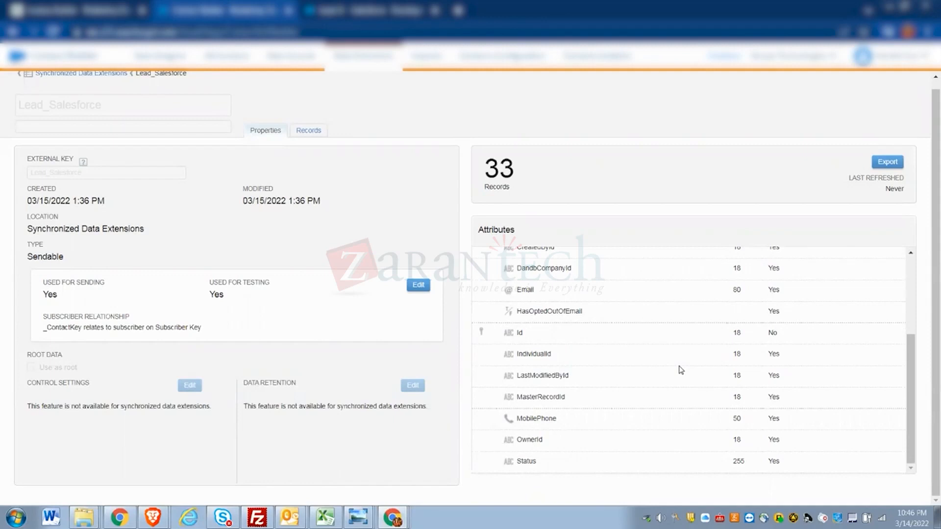
{"action": "scroll", "coordinate": [681, 370], "scroll_direction": "up", "scroll_amount": 3}
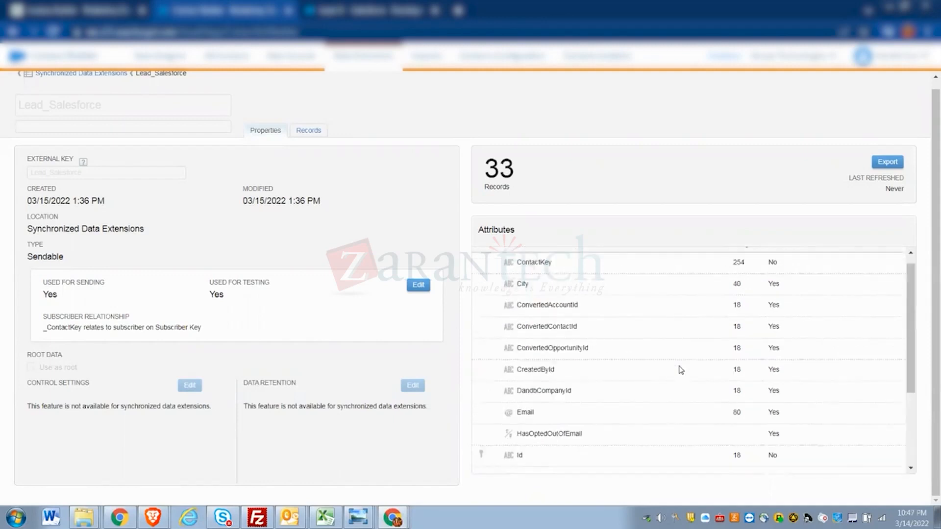
{"action": "scroll", "coordinate": [680, 370], "scroll_direction": "down", "scroll_amount": 1}
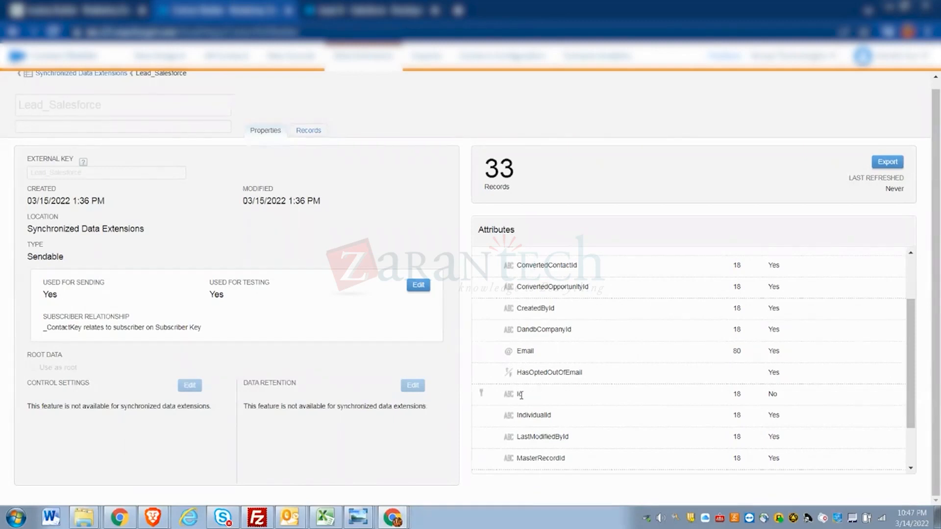
{"action": "left_click", "coordinate": [309, 131]}
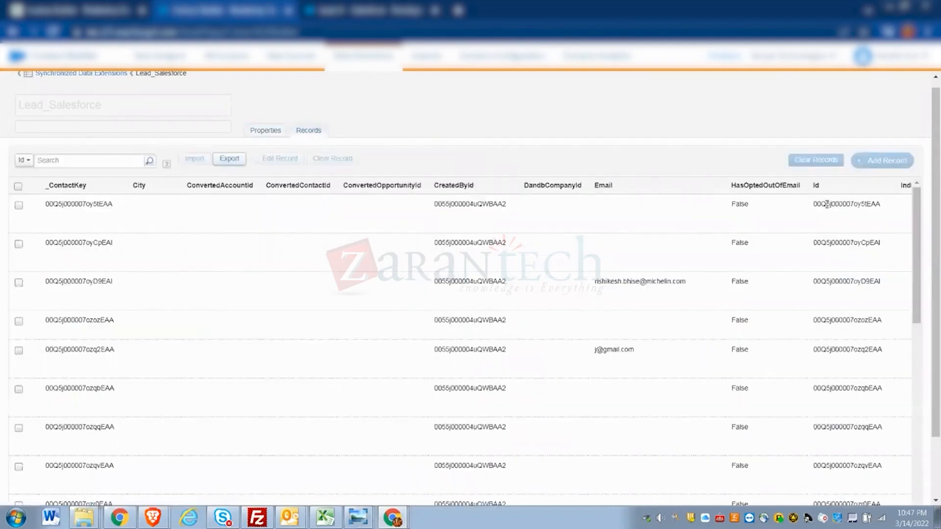
Step: Select the first synced record's Id value and move over to the Salesforce lead tab
{"action": "left_click_drag", "start_coordinate": [813, 204], "coordinate": [880, 204]}
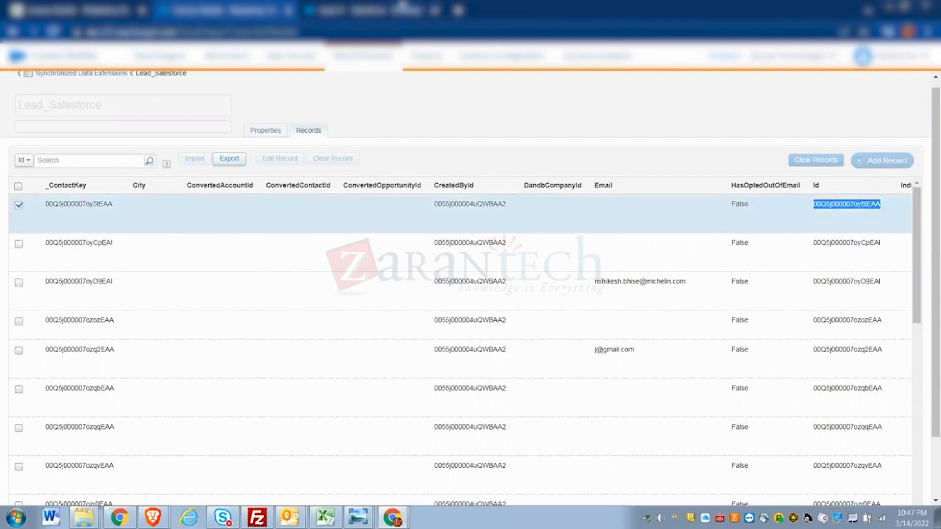
{"action": "left_click", "coordinate": [402, 7]}
{"action": "right_click", "coordinate": [387, 4]}
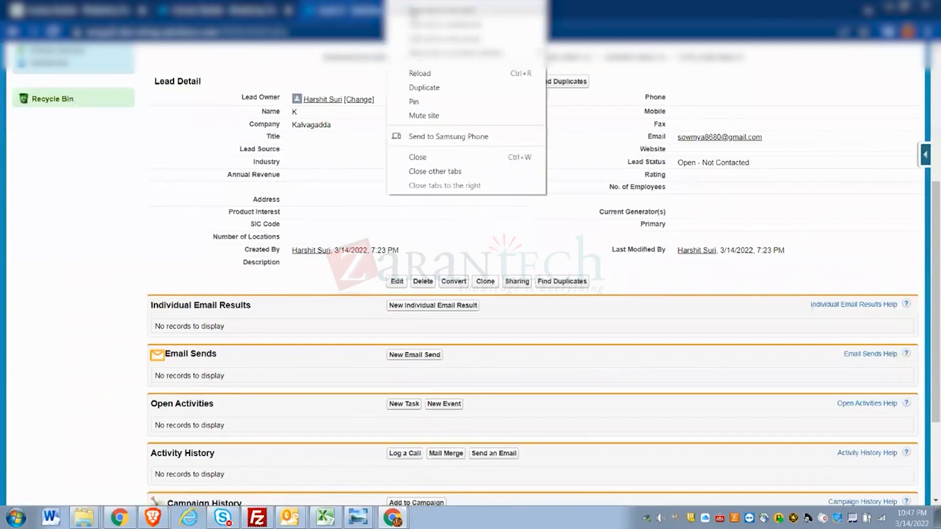
{"action": "left_click", "coordinate": [420, 9]}
{"action": "left_click", "coordinate": [329, 10]}
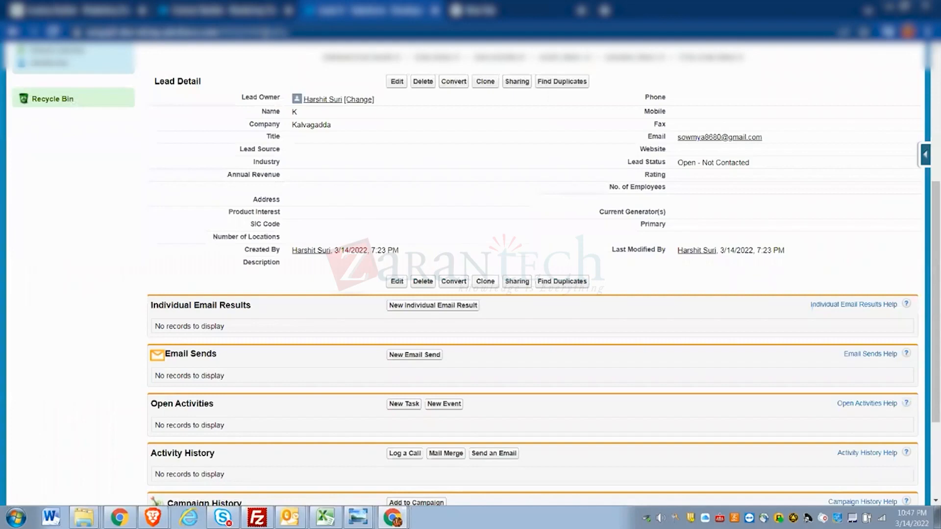
{"action": "left_click", "coordinate": [242, 6]}
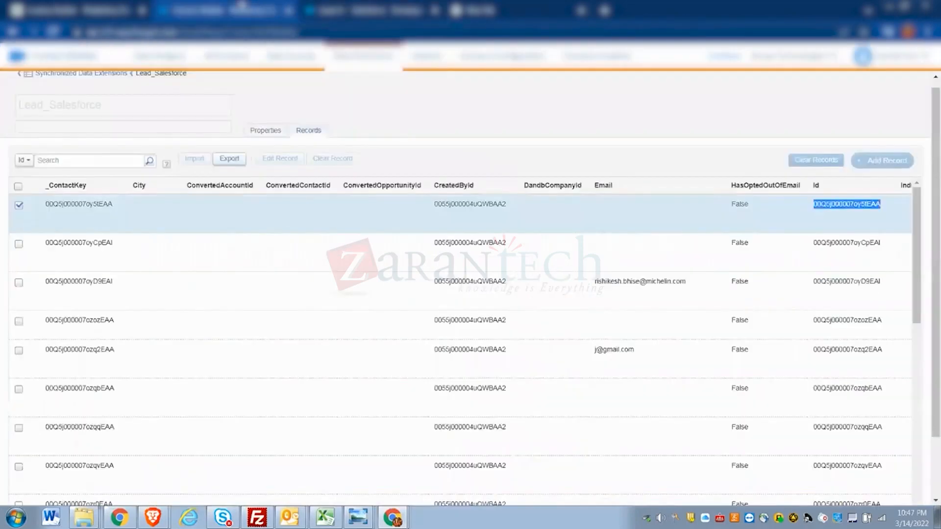
Step: Duplicate the Salesforce lead tab and select the record Id in its address
{"action": "left_click", "coordinate": [343, 7]}
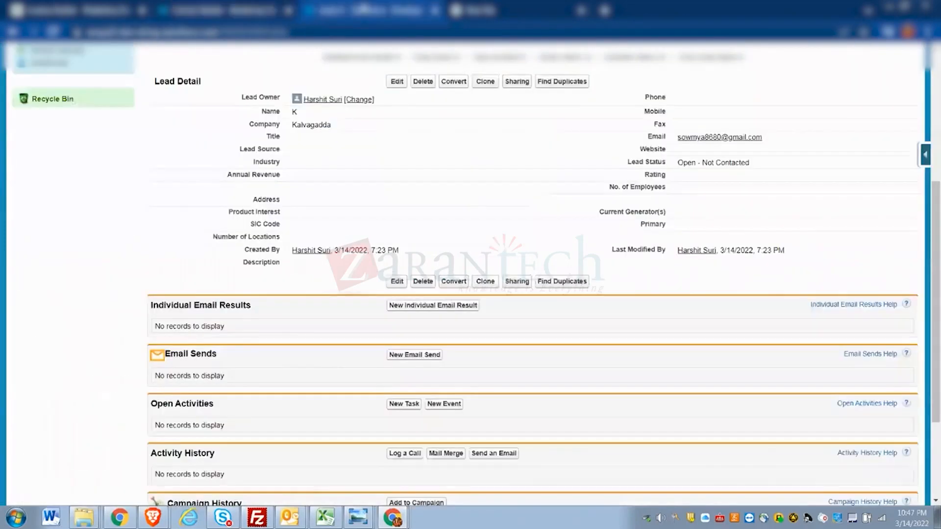
{"action": "left_click", "coordinate": [489, 7]}
{"action": "left_click", "coordinate": [314, 11]}
{"action": "right_click", "coordinate": [313, 10]}
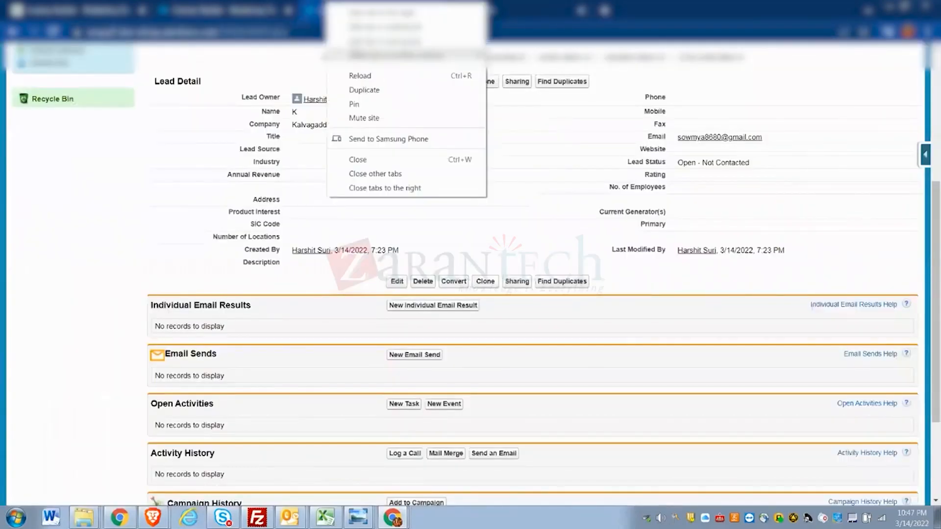
{"action": "left_click", "coordinate": [365, 88]}
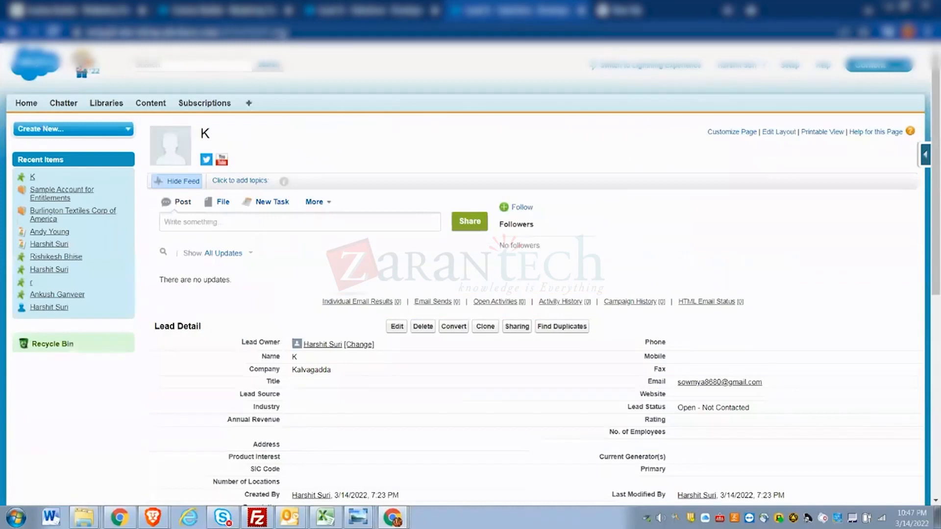
{"action": "left_click_drag", "start_coordinate": [291, 33], "coordinate": [222, 32]}
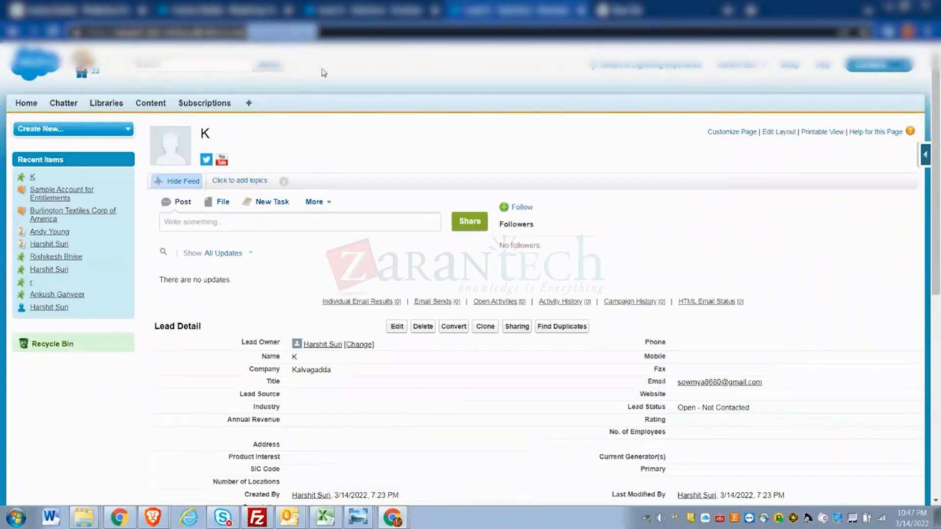
Step: Replace the URL's record Id with the synced Id to open the matching lead, then return to Marketing Cloud
{"action": "left_click", "coordinate": [324, 73]}
{"action": "left_click", "coordinate": [301, 31]}
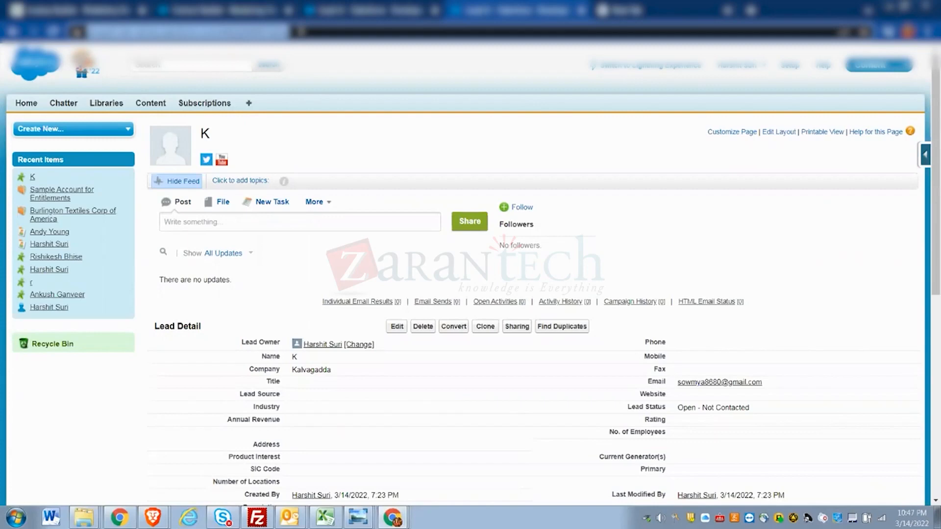
{"action": "left_click", "coordinate": [301, 32]}
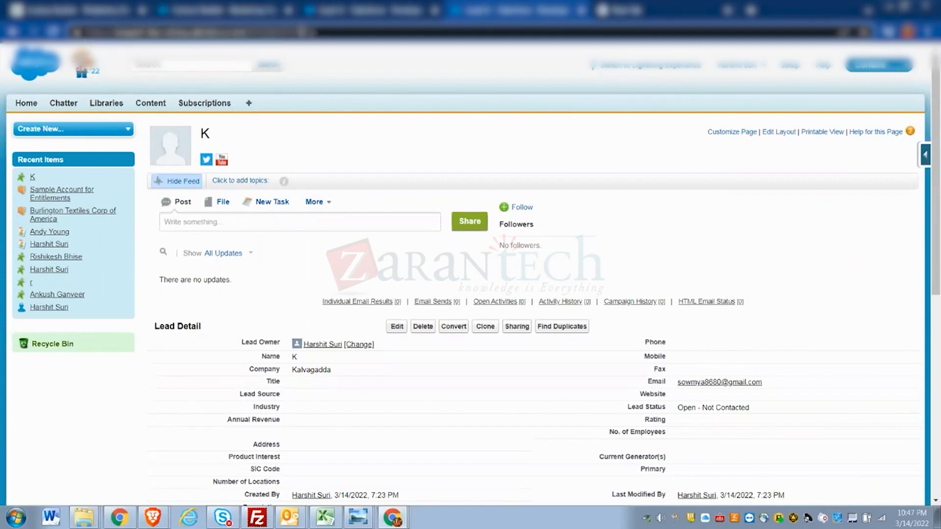
{"action": "key", "text": "BackSpace"}
{"action": "key", "text": "BackSpace"}
{"action": "key", "text": "BackSpace"}
{"action": "key", "text": "BackSpace"}
{"action": "key", "text": "BackSpace"}
{"action": "key", "text": "BackSpace"}
{"action": "key", "text": "BackSpace"}
{"action": "key", "text": "BackSpace"}
{"action": "key", "text": "BackSpace"}
{"action": "key", "text": "BackSpace"}
{"action": "key", "text": "BackSpace"}
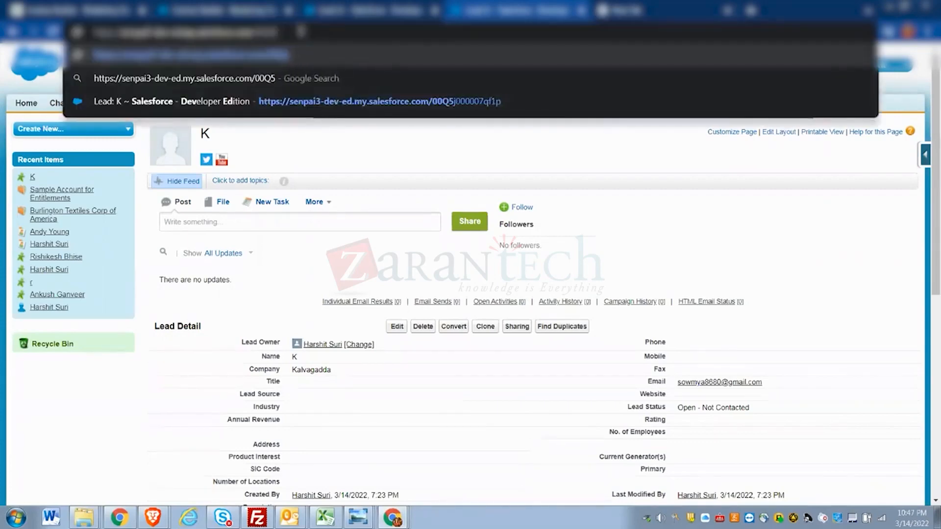
{"action": "key", "text": "ctrl+v"}
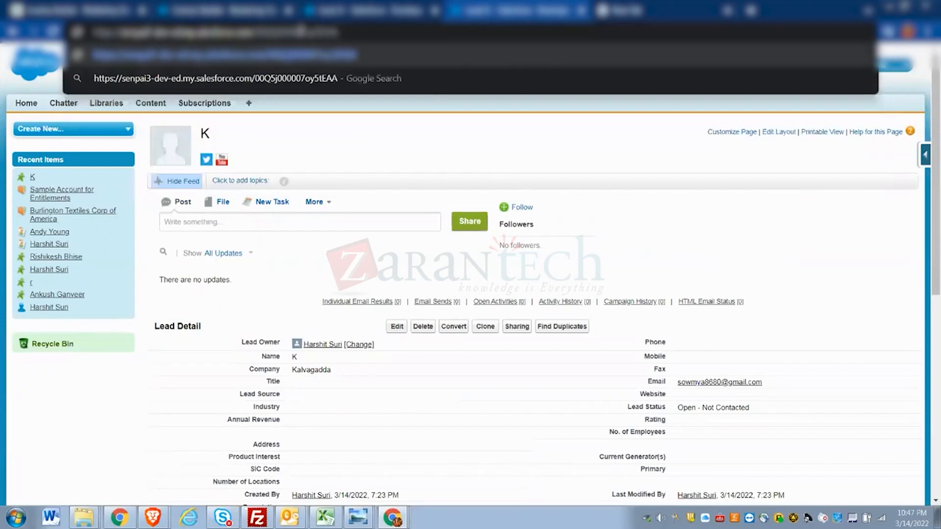
{"action": "key", "text": "Return"}
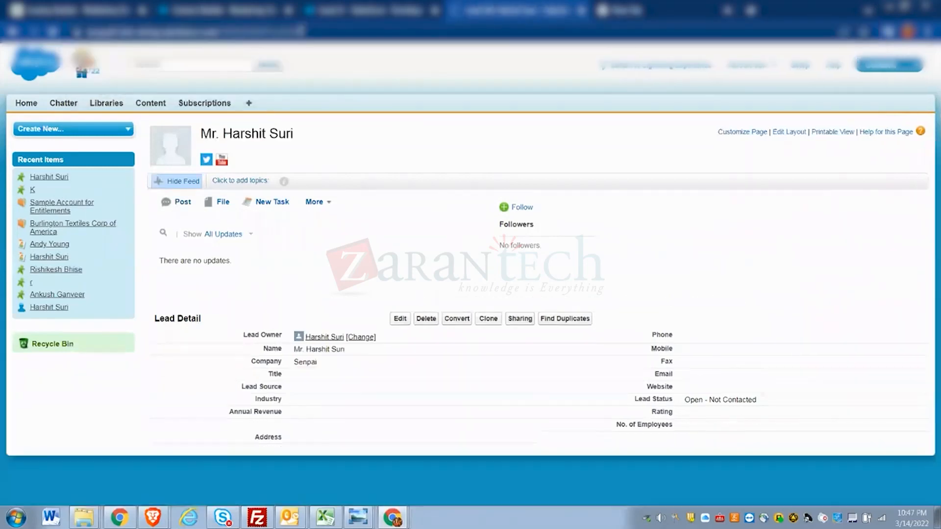
{"action": "scroll", "coordinate": [426, 450], "scroll_direction": "down", "scroll_amount": 4}
{"action": "scroll", "coordinate": [433, 464], "scroll_direction": "up", "scroll_amount": 4}
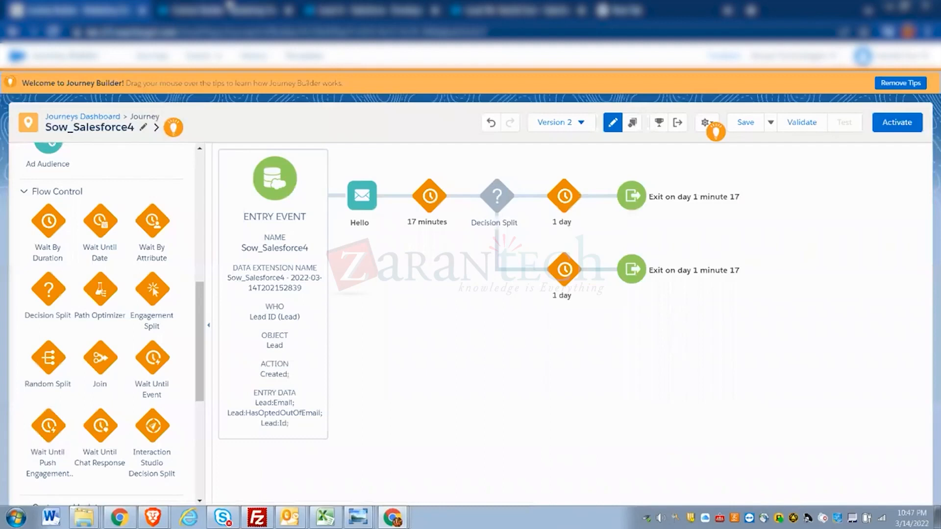
{"action": "left_click", "coordinate": [228, 7]}
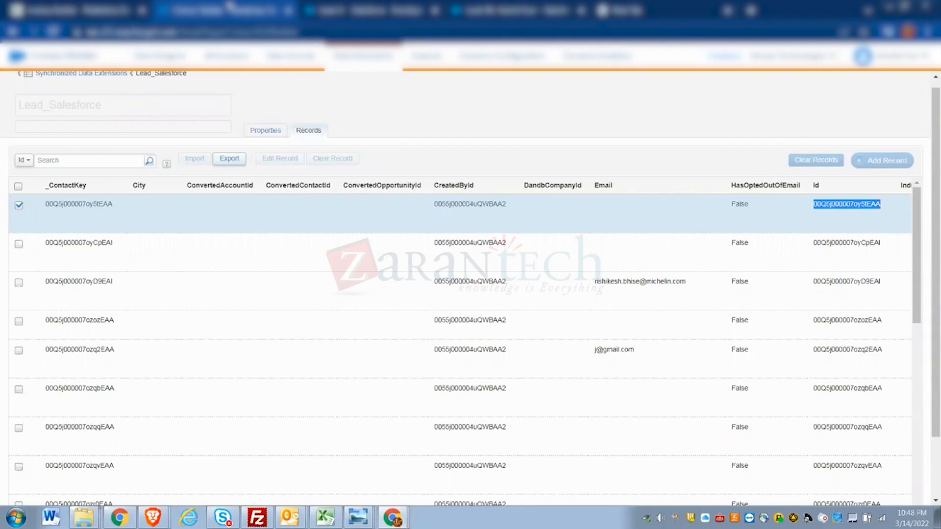
Step: Copy lead K's record Id from its Salesforce detail page address
{"action": "left_click", "coordinate": [524, 8]}
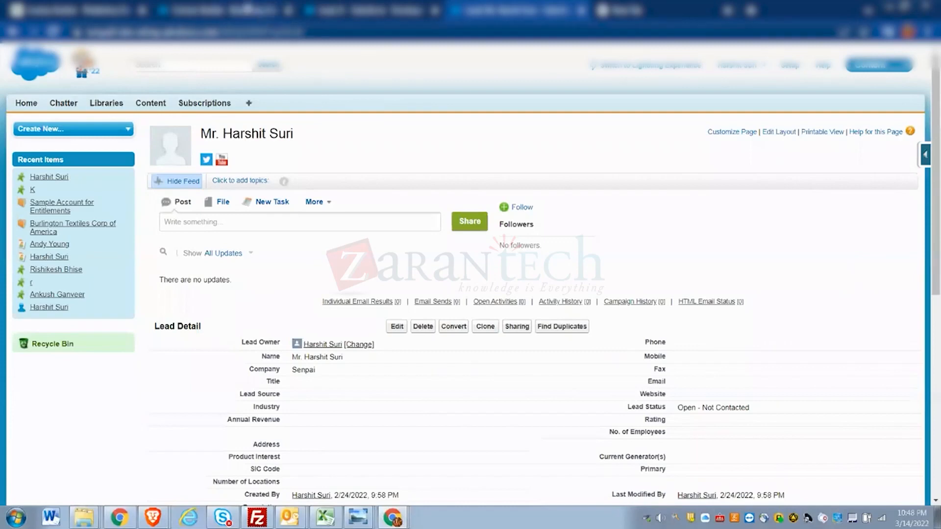
{"action": "left_click", "coordinate": [247, 7]}
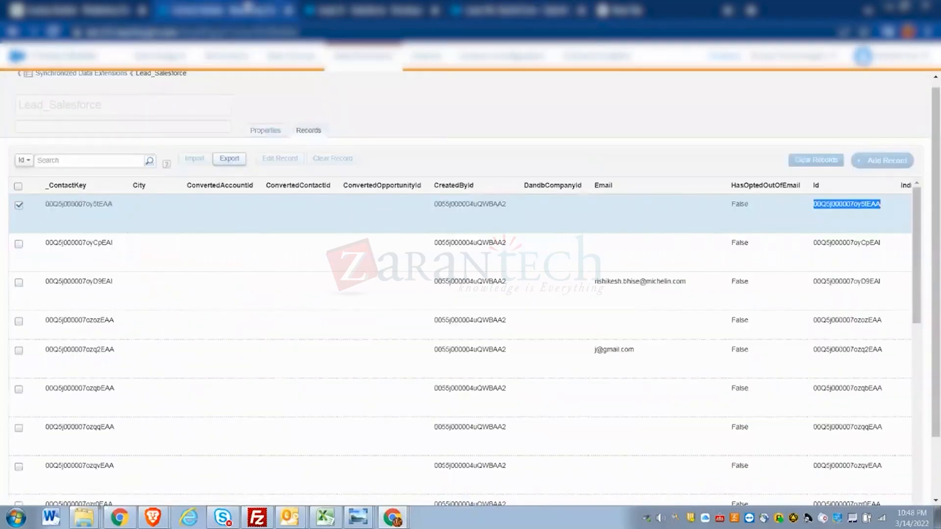
{"action": "left_click", "coordinate": [513, 7]}
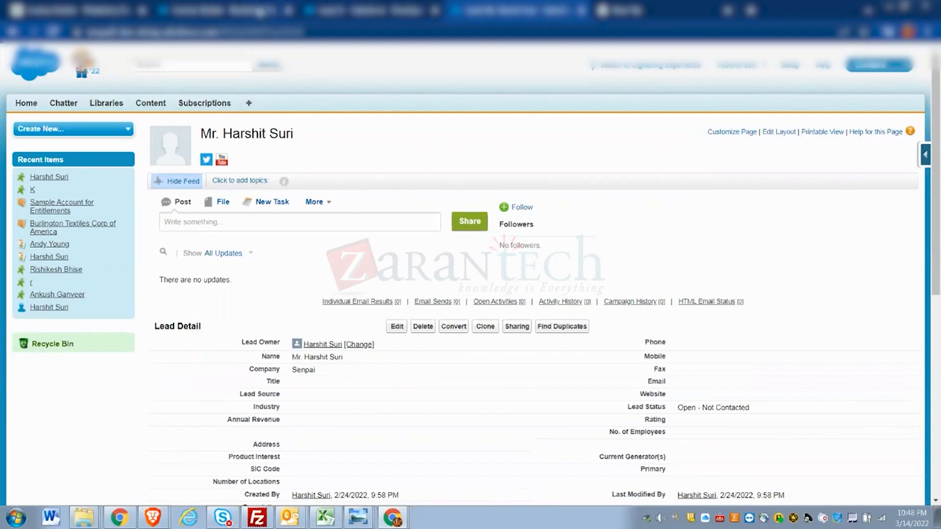
{"action": "left_click", "coordinate": [225, 10]}
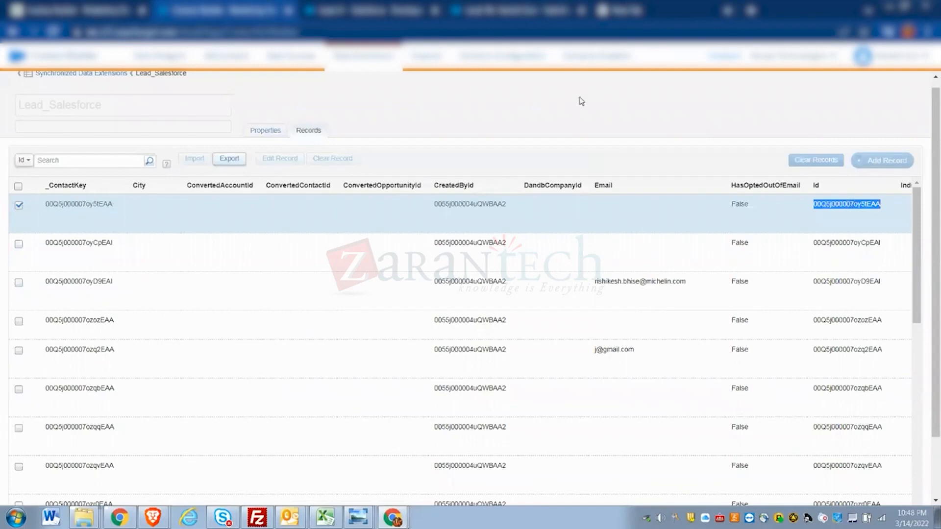
{"action": "left_click", "coordinate": [367, 7]}
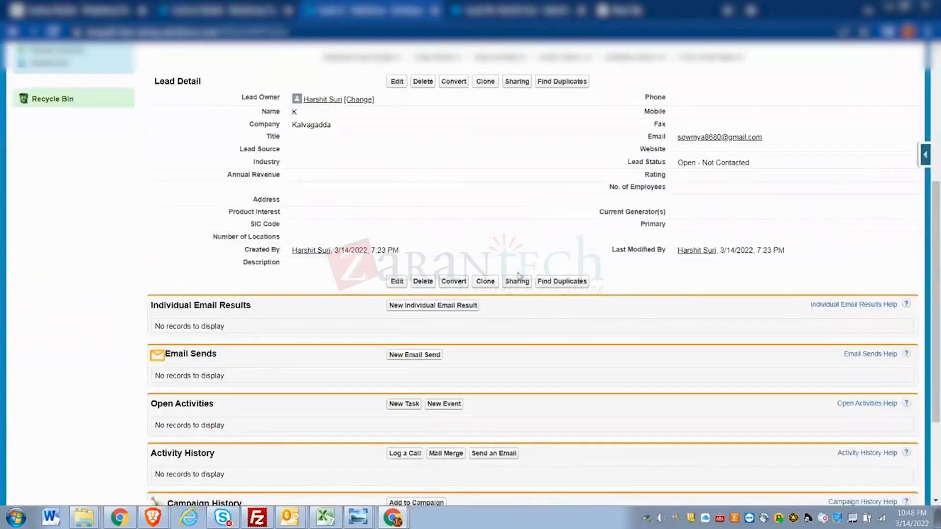
{"action": "scroll", "coordinate": [520, 276], "scroll_direction": "up", "scroll_amount": 5}
{"action": "scroll", "coordinate": [520, 276], "scroll_direction": "down", "scroll_amount": 2}
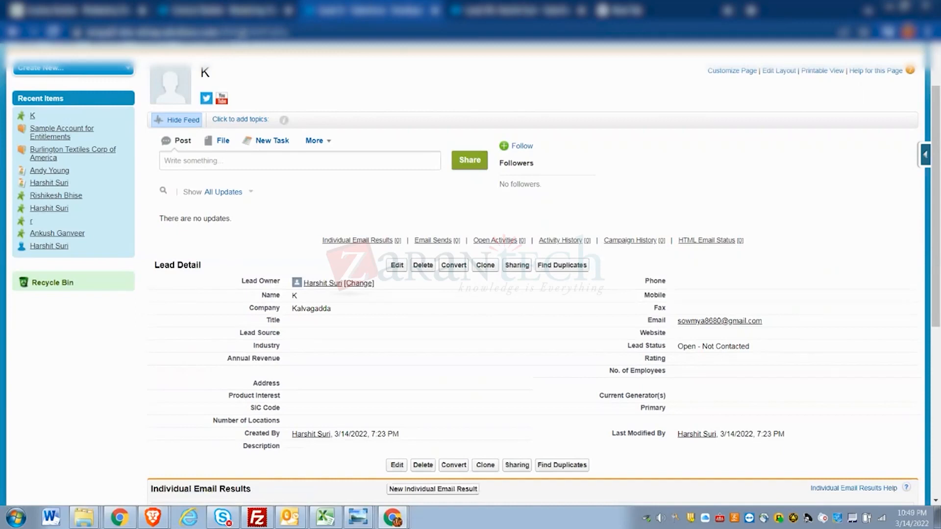
{"action": "left_click", "coordinate": [283, 32]}
{"action": "left_click_drag", "start_coordinate": [271, 32], "coordinate": [219, 33]}
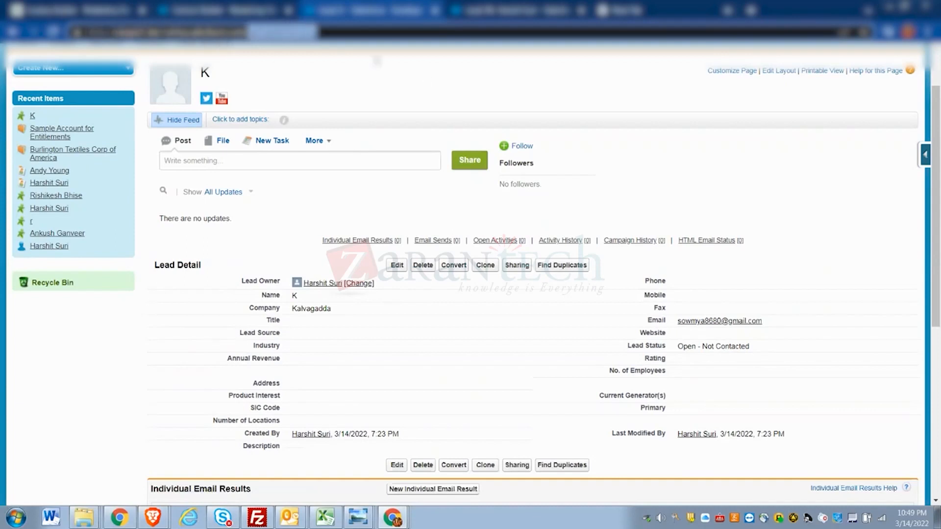
{"action": "left_click", "coordinate": [223, 8]}
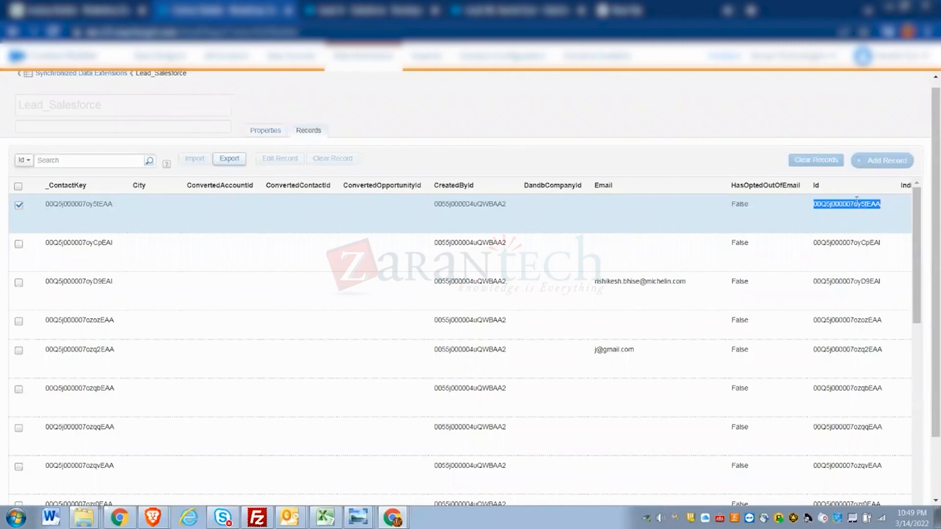
Step: Search the Lead_Salesforce records table for lead K's Id to find its synced row
{"action": "key", "text": "ctrl+f"}
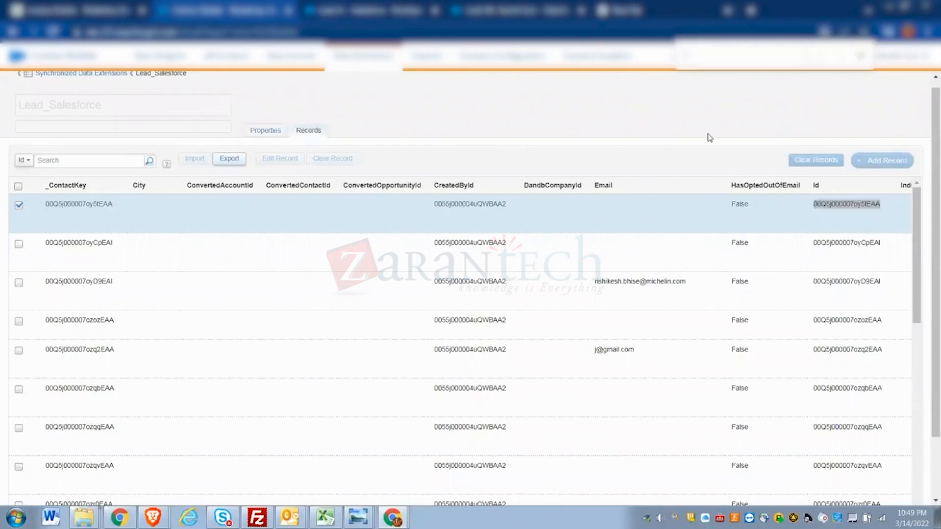
{"action": "type", "text": "00Q5j000007qf1p"}
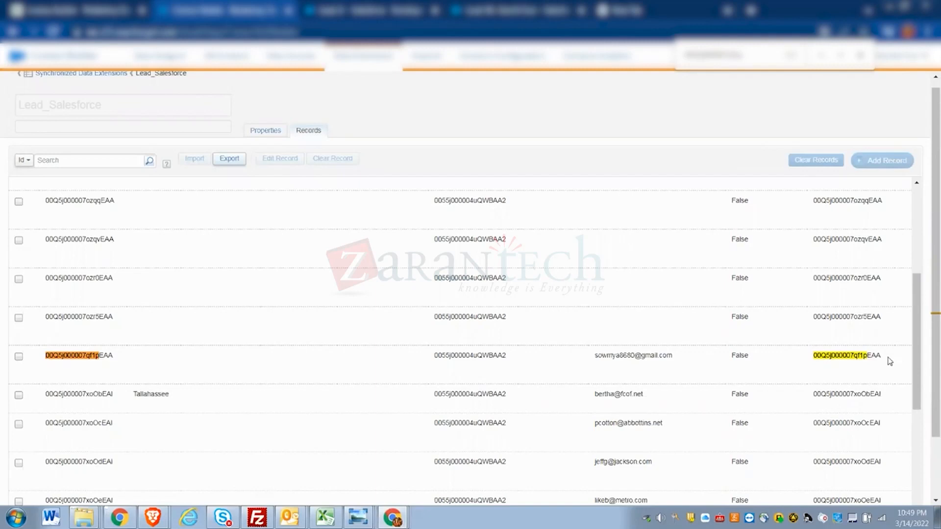
{"action": "scroll", "coordinate": [888, 361], "scroll_direction": "down", "scroll_amount": 3}
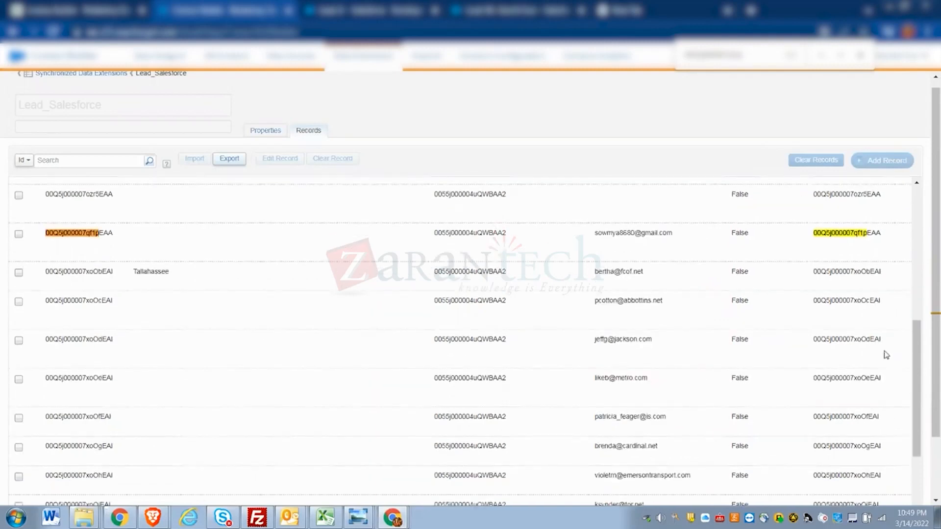
{"action": "scroll", "coordinate": [886, 343], "scroll_direction": "up", "scroll_amount": 4}
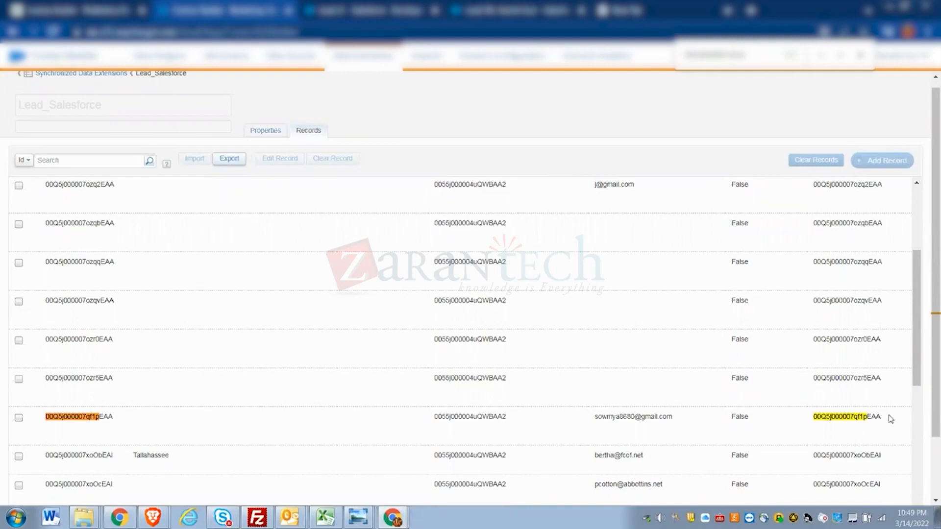
{"action": "scroll", "coordinate": [890, 419], "scroll_direction": "down", "scroll_amount": 5}
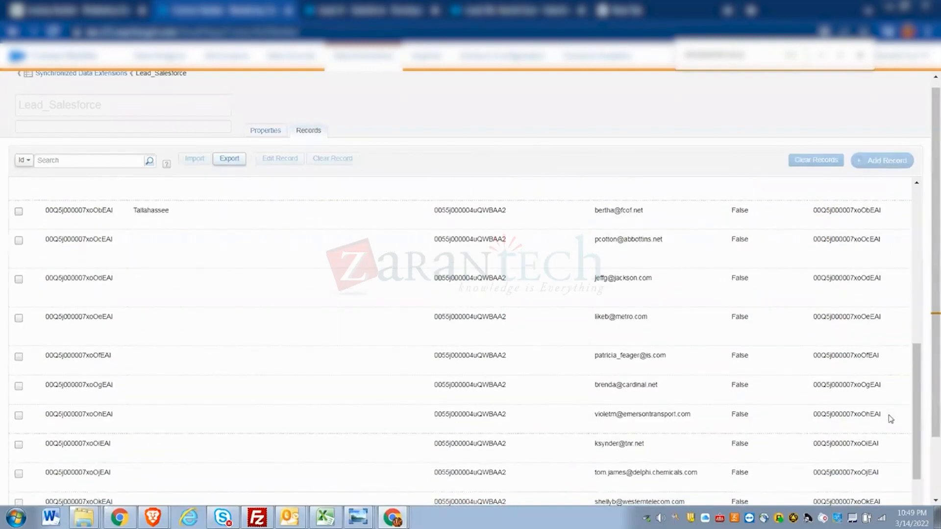
{"action": "scroll", "coordinate": [891, 419], "scroll_direction": "down", "scroll_amount": 2}
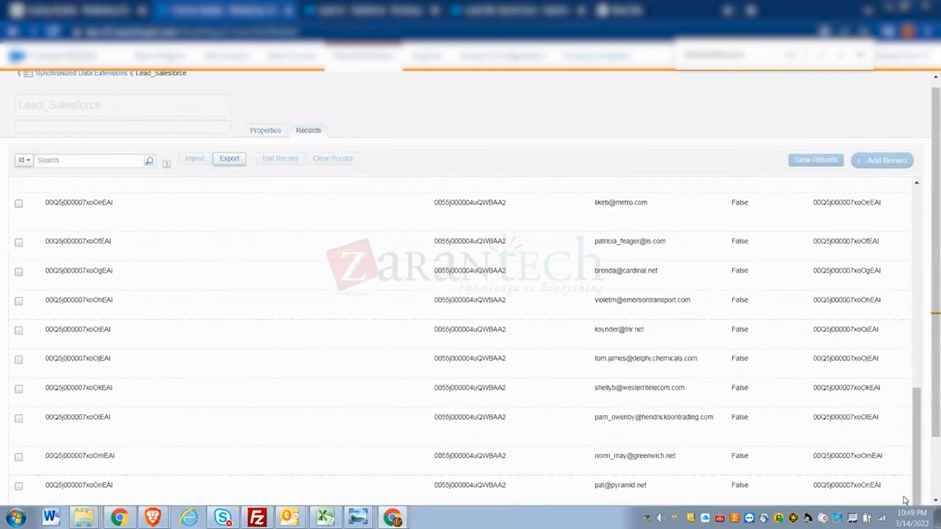
{"action": "scroll", "coordinate": [897, 441], "scroll_direction": "up", "scroll_amount": 5}
{"action": "scroll", "coordinate": [873, 298], "scroll_direction": "up", "scroll_amount": 5}
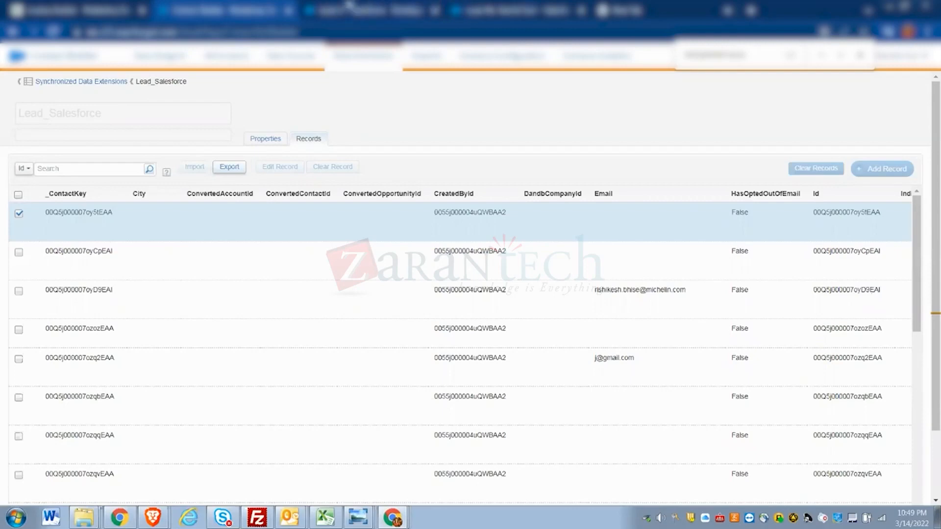
Step: Compare lead K's and the other lead's detail pages, then go back to the records table
{"action": "left_click", "coordinate": [350, 7]}
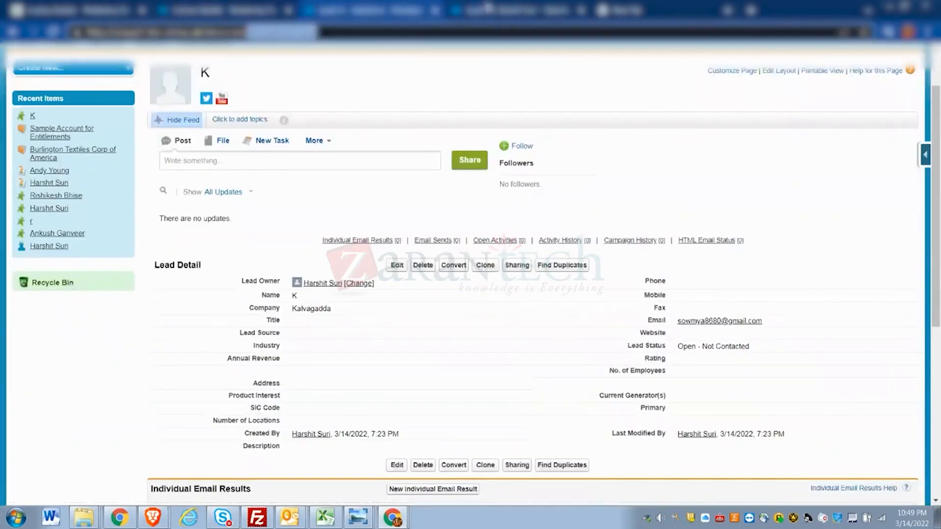
{"action": "left_click", "coordinate": [485, 7]}
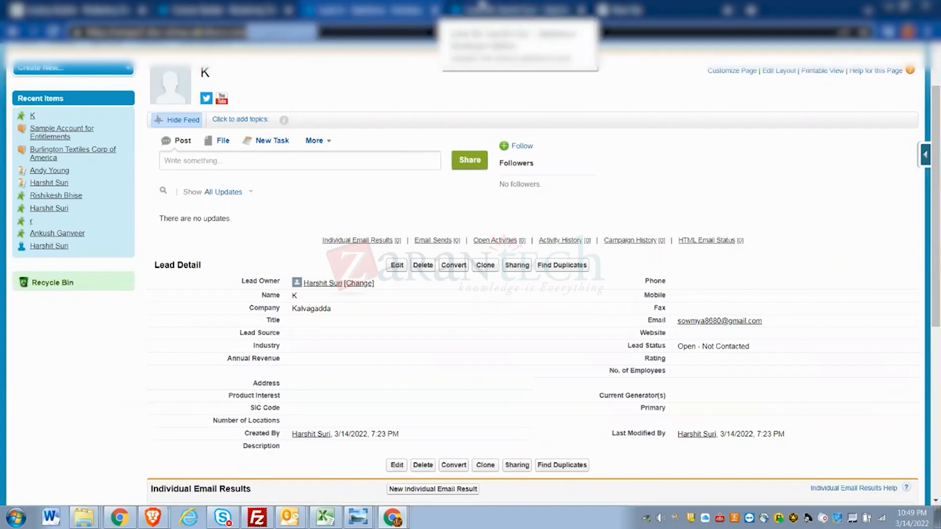
{"action": "left_click", "coordinate": [356, 7]}
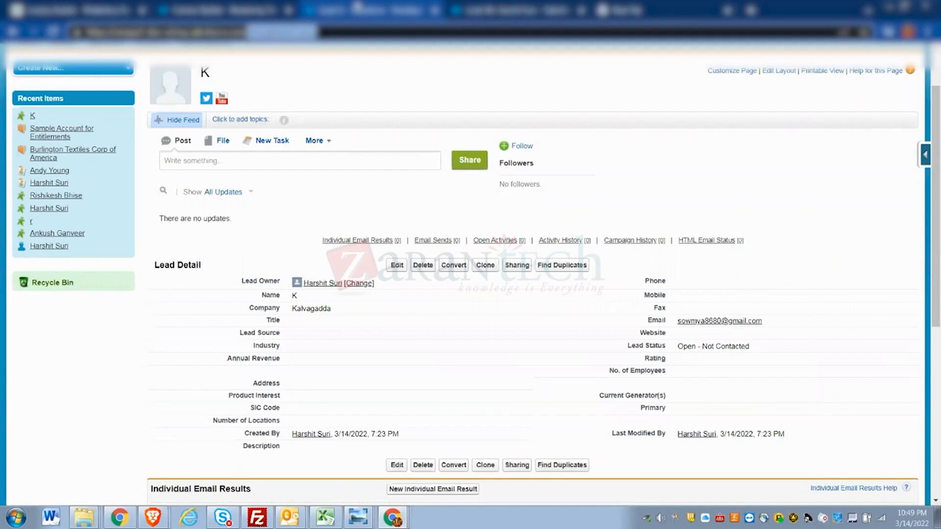
{"action": "left_click", "coordinate": [240, 7]}
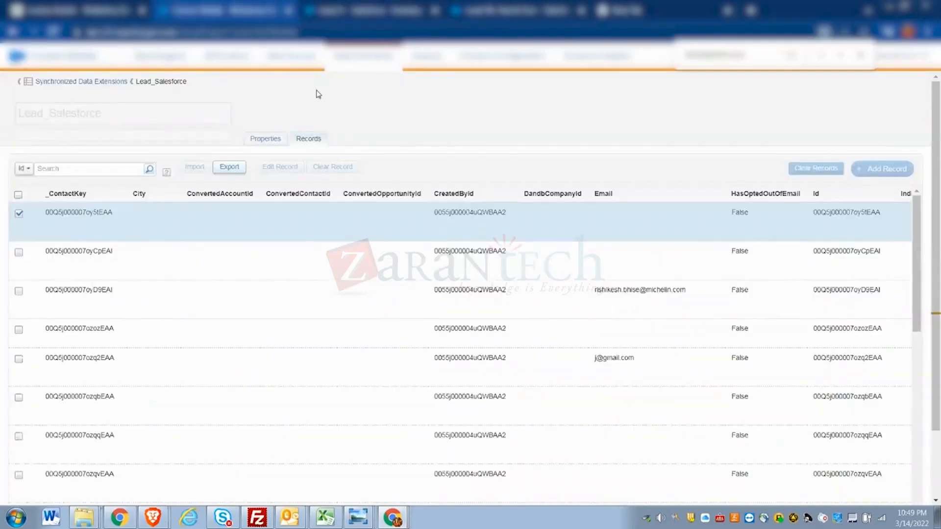
Step: Review Lead_Salesforce's attribute list and name the new extension's first field Subscriberkey
{"action": "key", "text": "alt+Tab"}
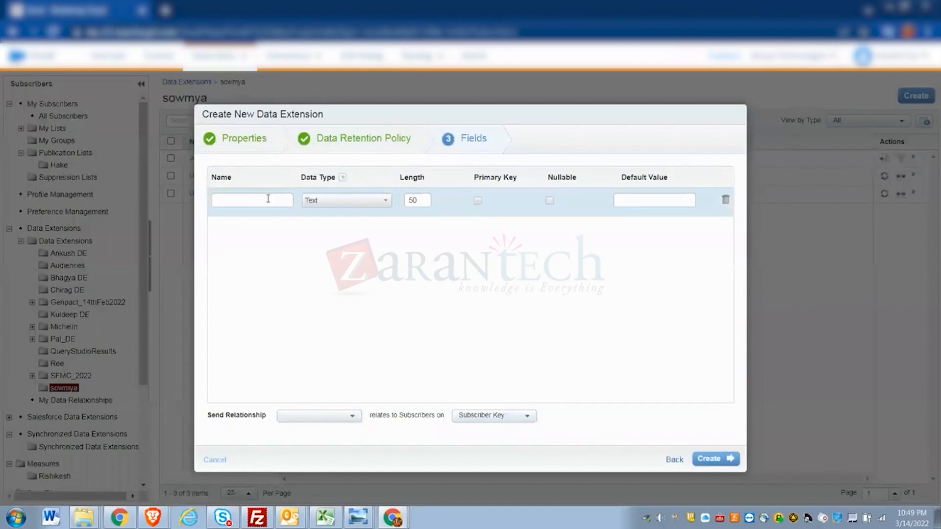
{"action": "key", "text": "alt+Tab"}
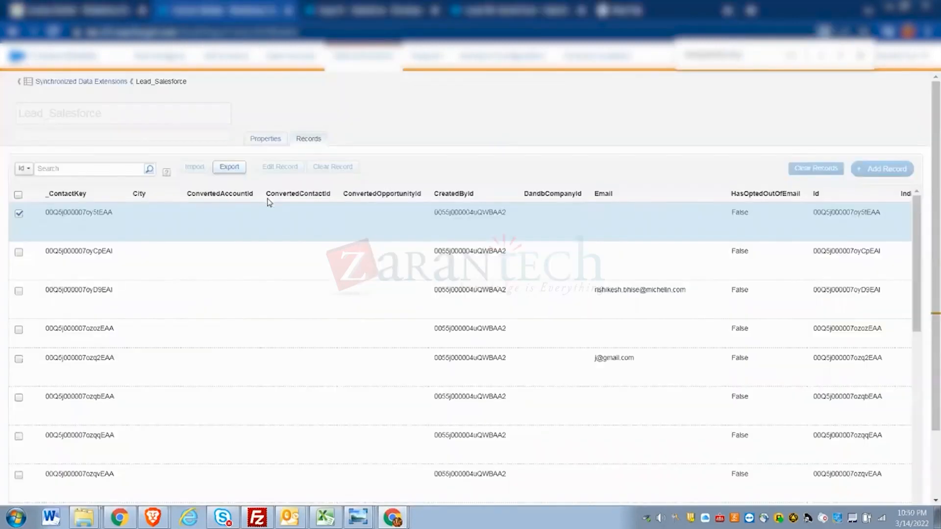
{"action": "key", "text": "alt+Tab"}
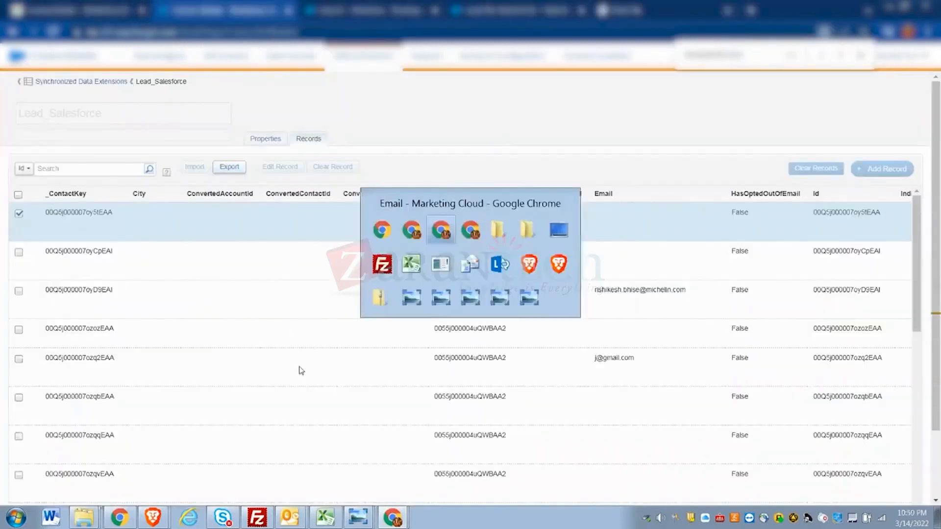
{"action": "key", "text": "alt+Tab"}
{"action": "scroll", "coordinate": [287, 385], "scroll_direction": "down", "scroll_amount": 10}
{"action": "scroll", "coordinate": [511, 464], "scroll_direction": "up", "scroll_amount": 9}
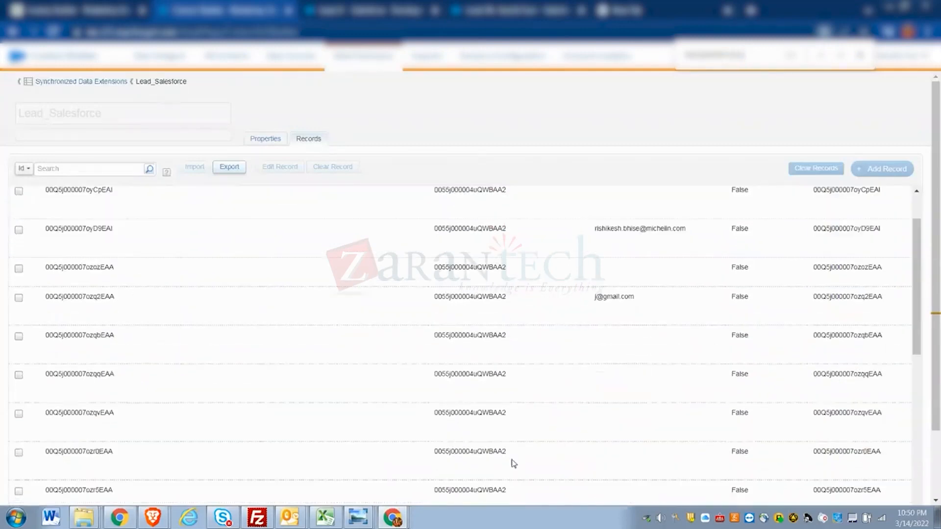
{"action": "scroll", "coordinate": [911, 272], "scroll_direction": "up", "scroll_amount": 3}
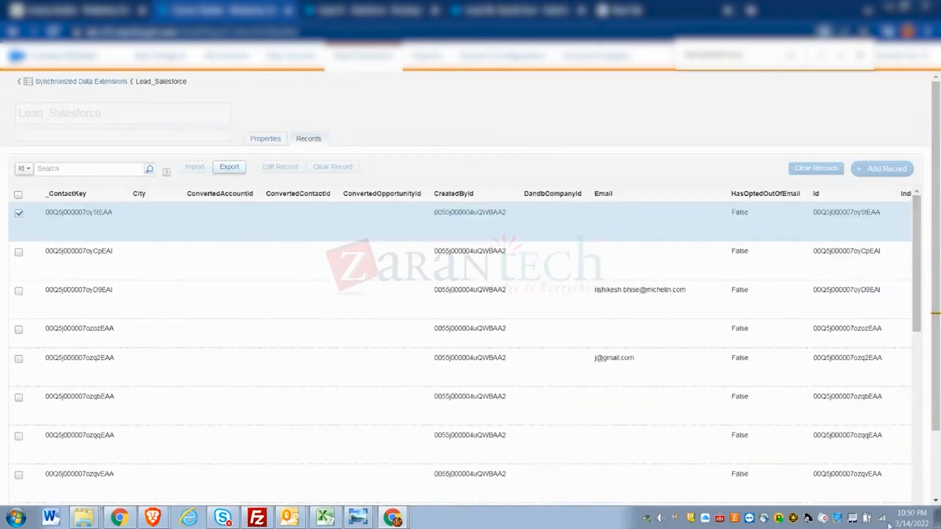
{"action": "left_click", "coordinate": [253, 138]}
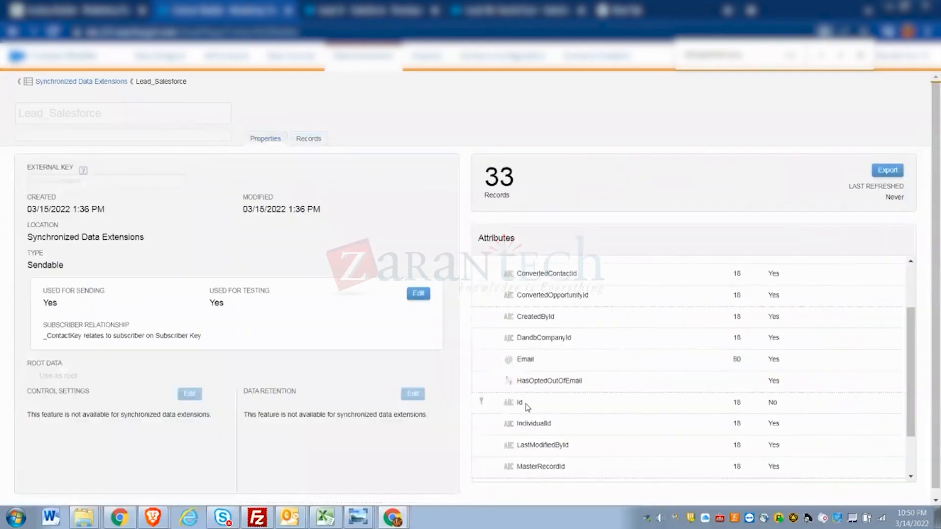
{"action": "left_click_drag", "start_coordinate": [526, 404], "coordinate": [511, 409]}
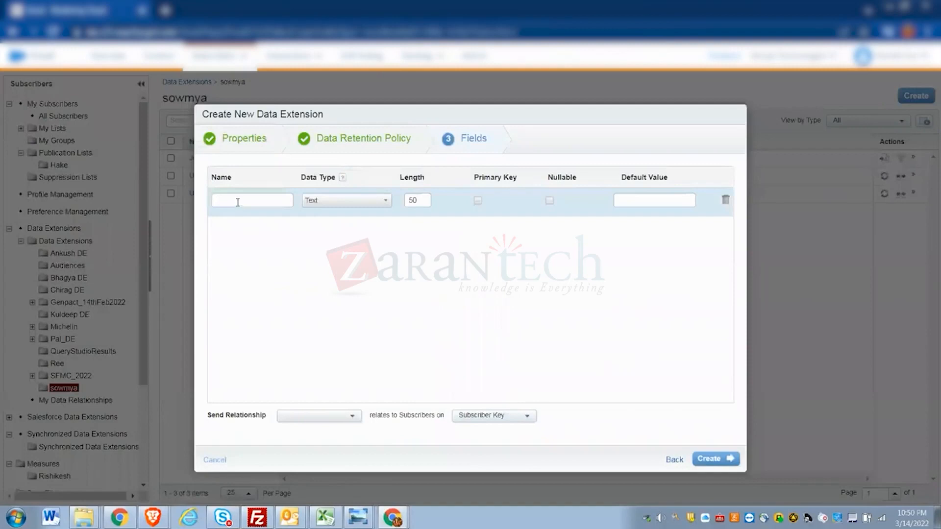
{"action": "left_click", "coordinate": [237, 202]}
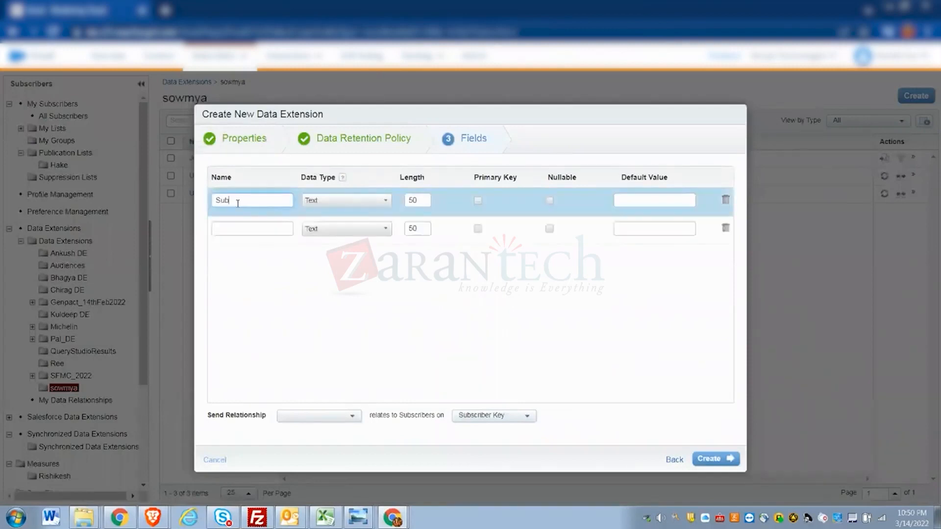
{"action": "type", "text": "Subscriber"}
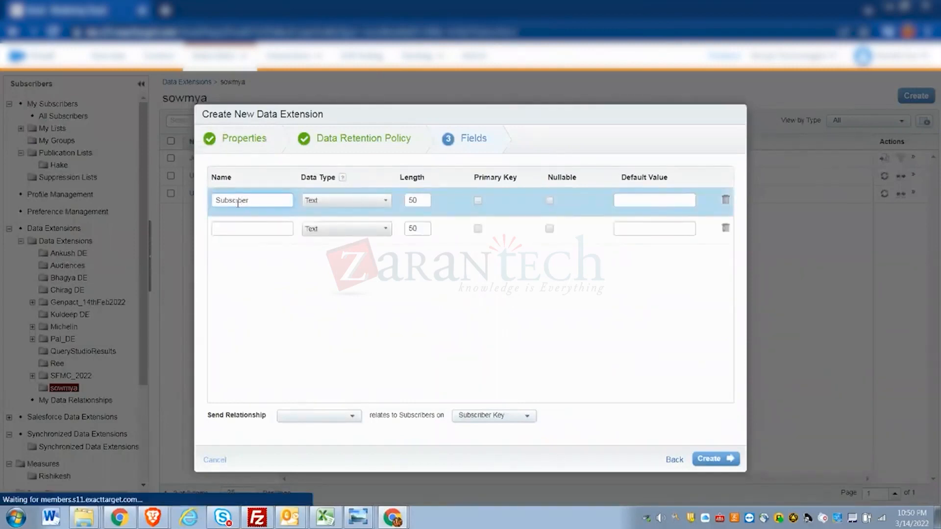
{"action": "key", "text": "BackSpace"}
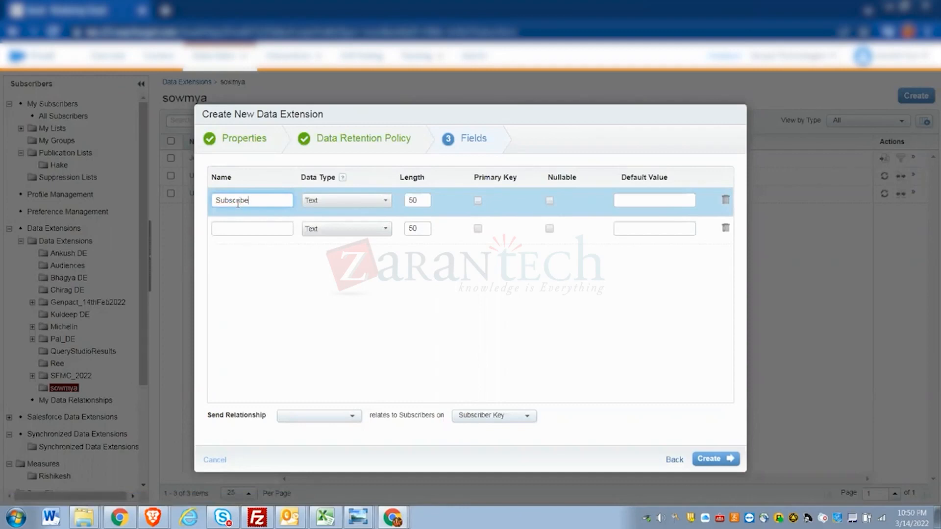
{"action": "type", "text": "rkey"}
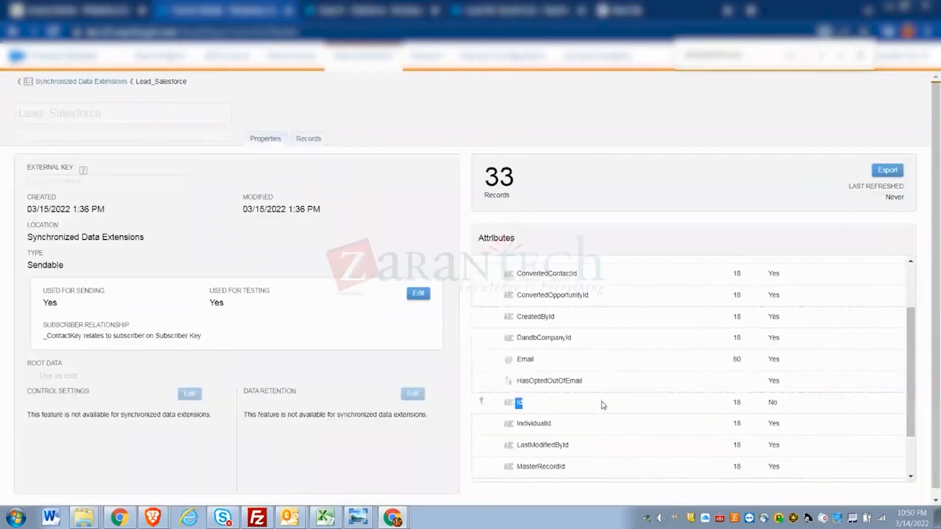
Step: Add MobilePhone, Email and City fields, copying their names from Lead_Salesforce
{"action": "double_click", "coordinate": [520, 429]}
{"action": "key", "text": "ctrl+c"}
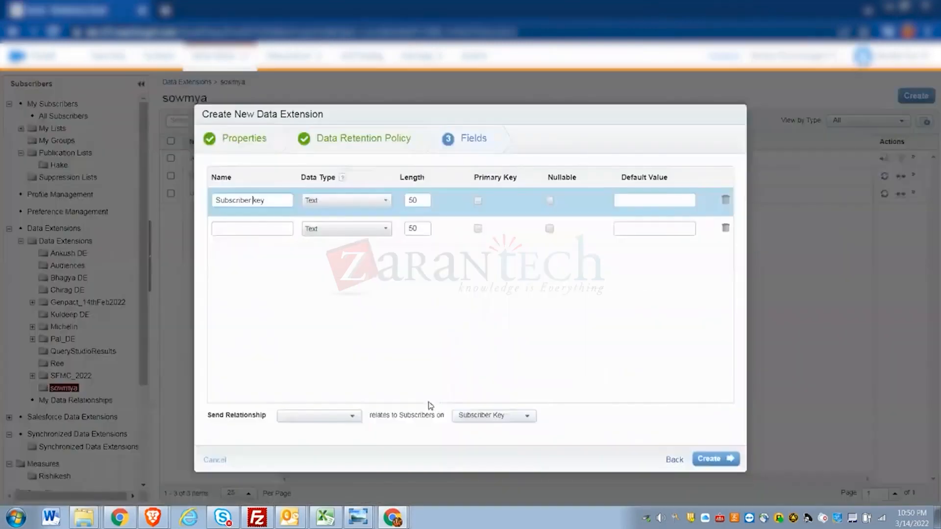
{"action": "left_click", "coordinate": [234, 230]}
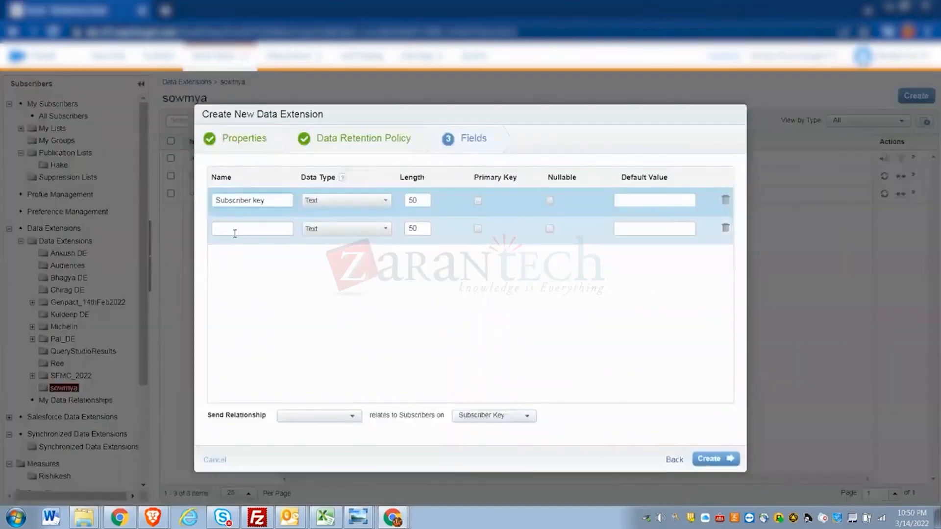
{"action": "key", "text": "ctrl+v"}
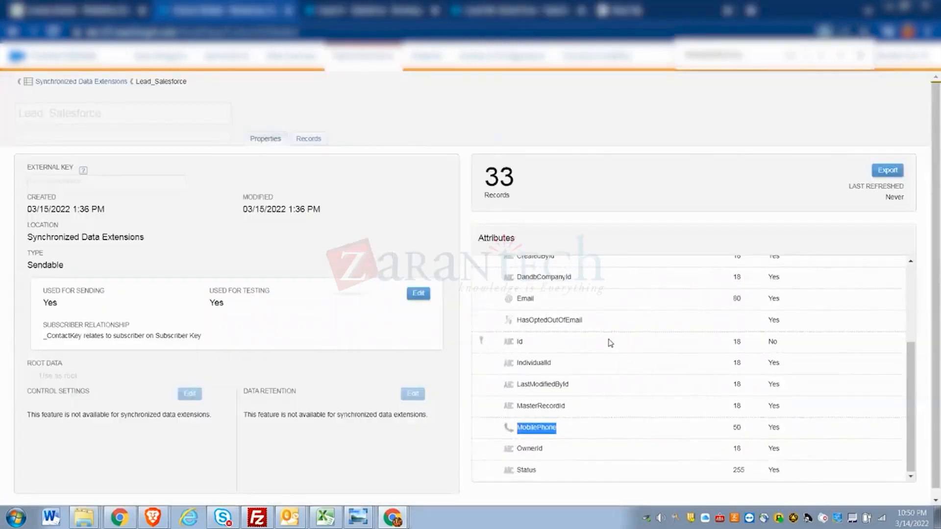
{"action": "scroll", "coordinate": [609, 458], "scroll_direction": "up", "scroll_amount": 3}
{"action": "scroll", "coordinate": [552, 446], "scroll_direction": "down", "scroll_amount": 2}
{"action": "double_click", "coordinate": [524, 370]}
{"action": "key", "text": "ctrl+c"}
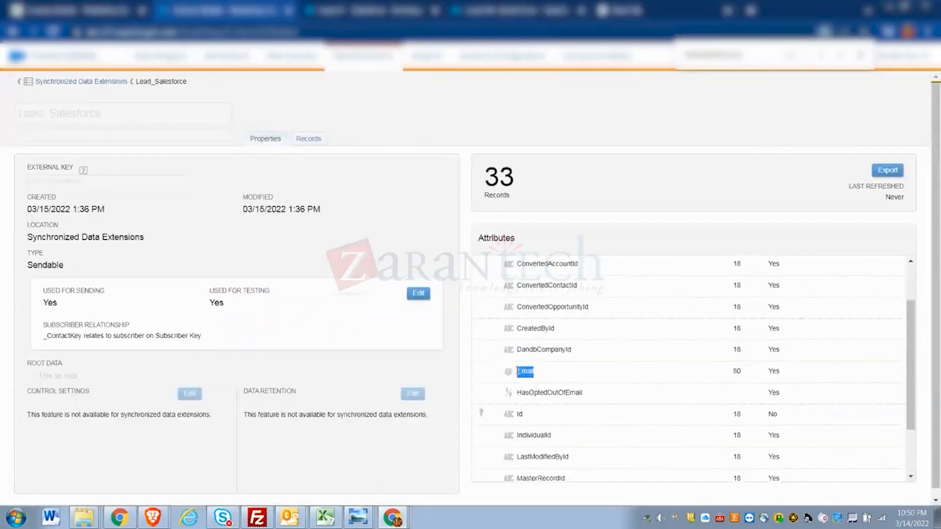
{"action": "key", "text": "alt+Tab"}
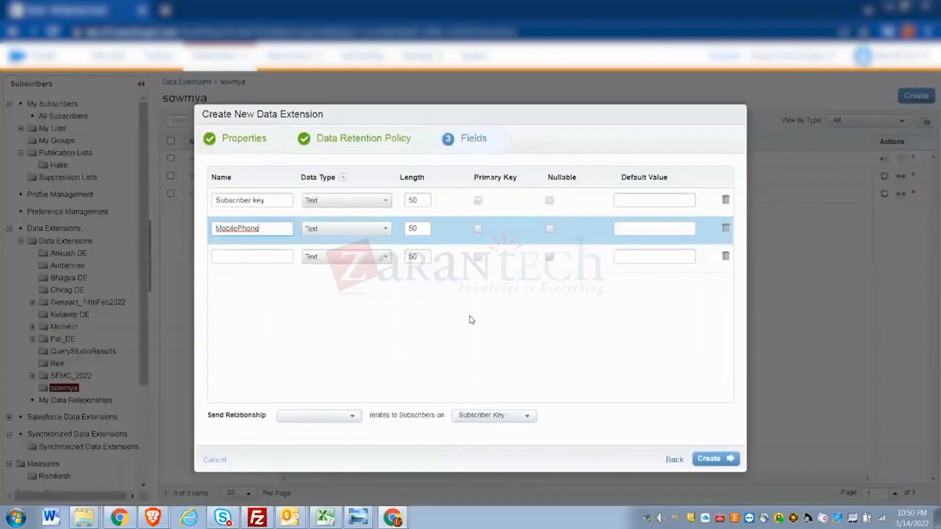
{"action": "left_click", "coordinate": [257, 258]}
{"action": "key", "text": "ctrl+v"}
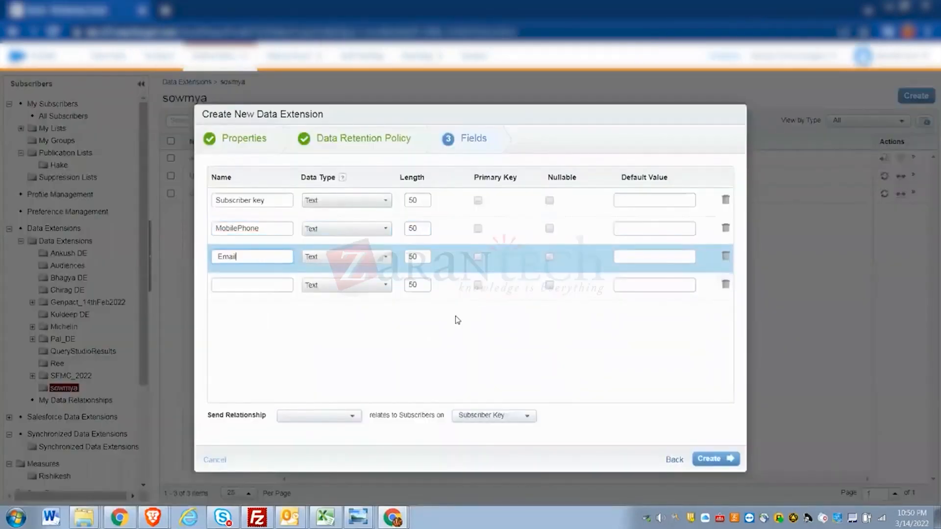
{"action": "key", "text": "alt+Tab"}
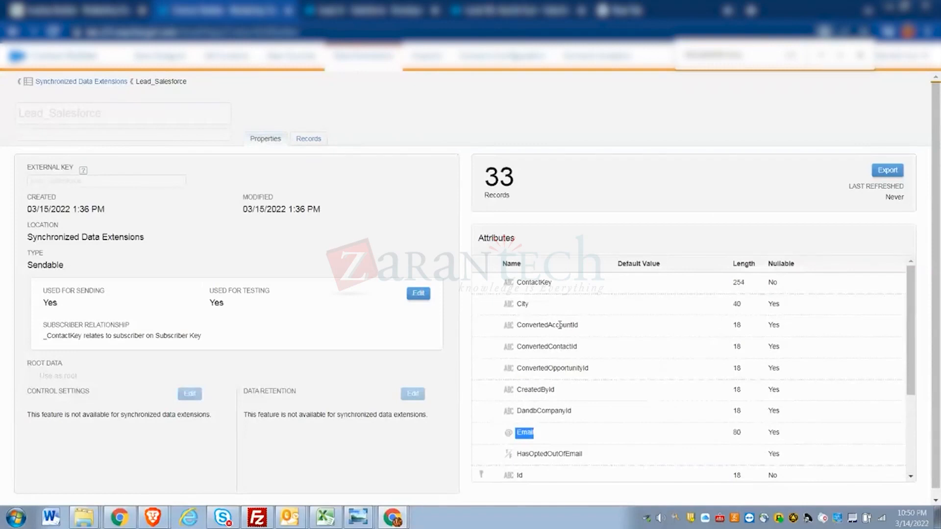
{"action": "left_click_drag", "start_coordinate": [530, 305], "coordinate": [516, 311]}
{"action": "key", "text": "ctrl+c"}
{"action": "key", "text": "alt+Tab"}
{"action": "left_click", "coordinate": [237, 283]}
{"action": "key", "text": "ctrl+v"}
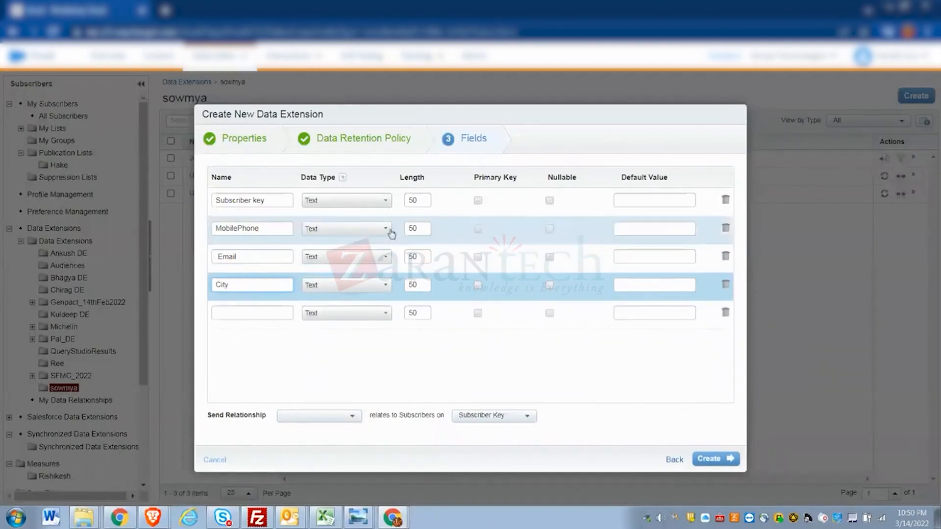
Step: Make Email an EmailAddress field and review the send relationship options
{"action": "left_click", "coordinate": [375, 259]}
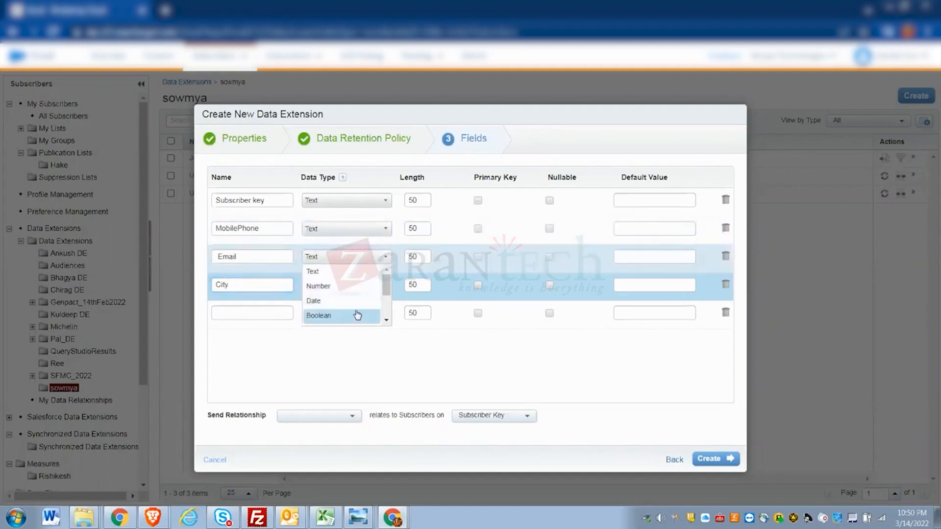
{"action": "left_click_drag", "start_coordinate": [385, 289], "coordinate": [390, 301]}
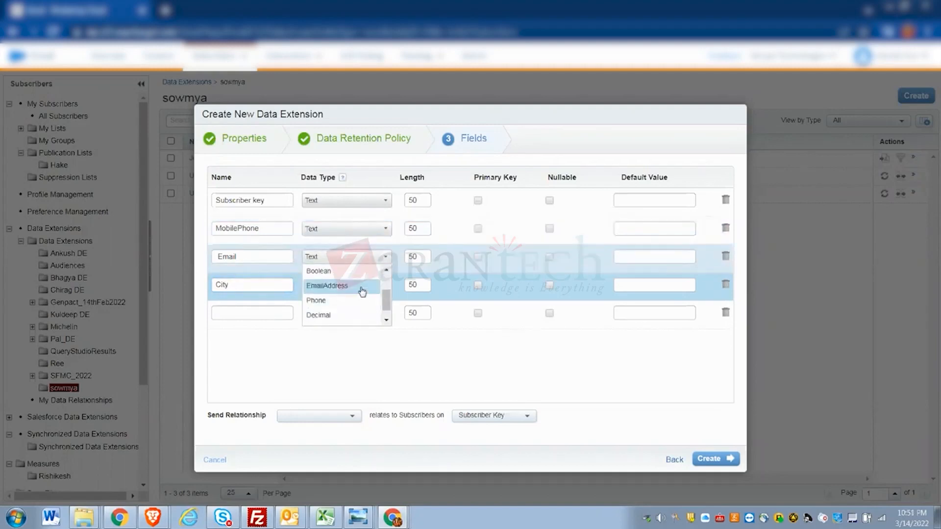
{"action": "left_click", "coordinate": [361, 288]}
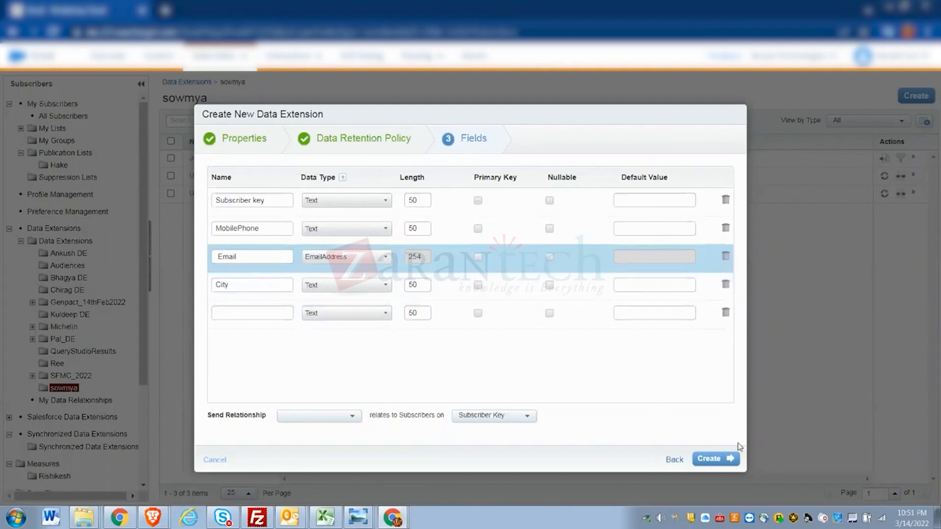
{"action": "left_click", "coordinate": [354, 414]}
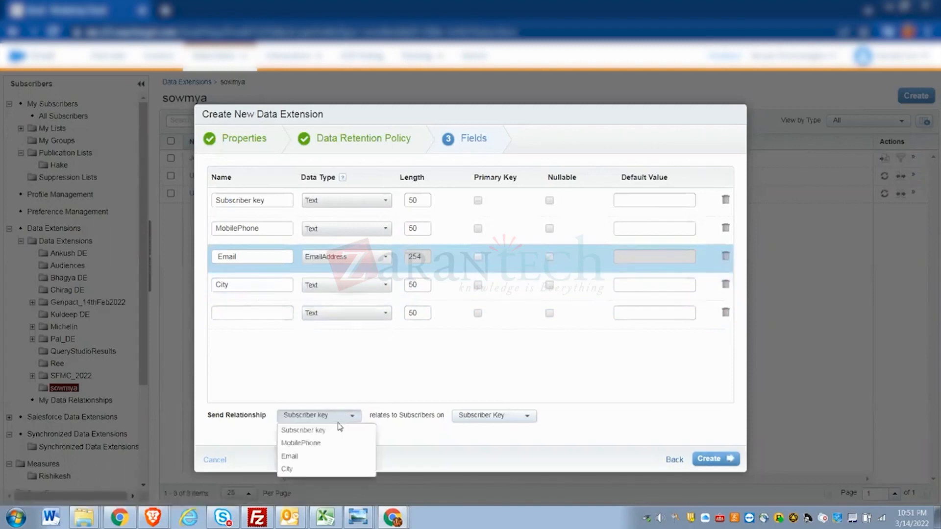
{"action": "left_click", "coordinate": [327, 435]}
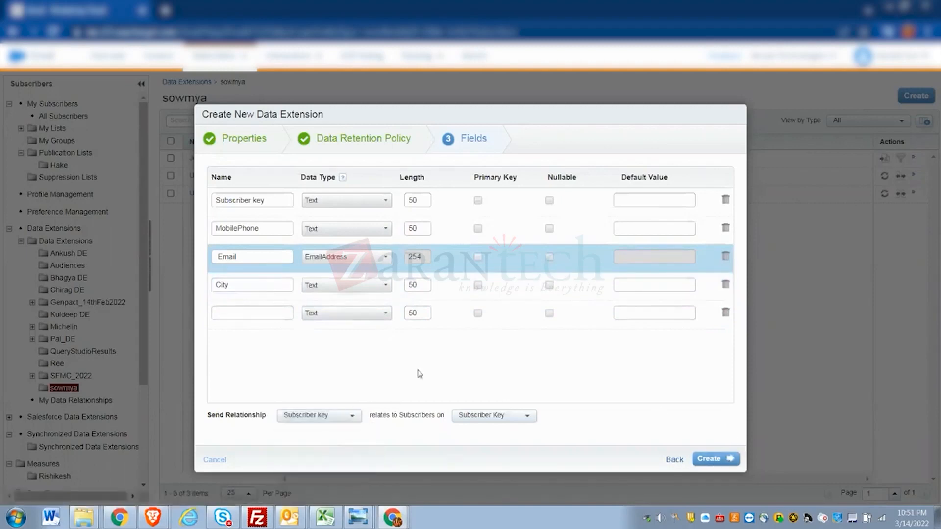
Step: Rename the first field to Contactid, use it as the send relationship, and create the extension
{"action": "left_click", "coordinate": [273, 201]}
{"action": "key", "text": "BackSpace"}
{"action": "key", "text": "BackSpace"}
{"action": "key", "text": "BackSpace"}
{"action": "key", "text": "BackSpace"}
{"action": "key", "text": "BackSpace"}
{"action": "key", "text": "BackSpace"}
{"action": "key", "text": "BackSpace"}
{"action": "key", "text": "BackSpace"}
{"action": "key", "text": "BackSpace"}
{"action": "key", "text": "BackSpace"}
{"action": "key", "text": "BackSpace"}
{"action": "key", "text": "BackSpace"}
{"action": "key", "text": "BackSpace"}
{"action": "key", "text": "BackSpace"}
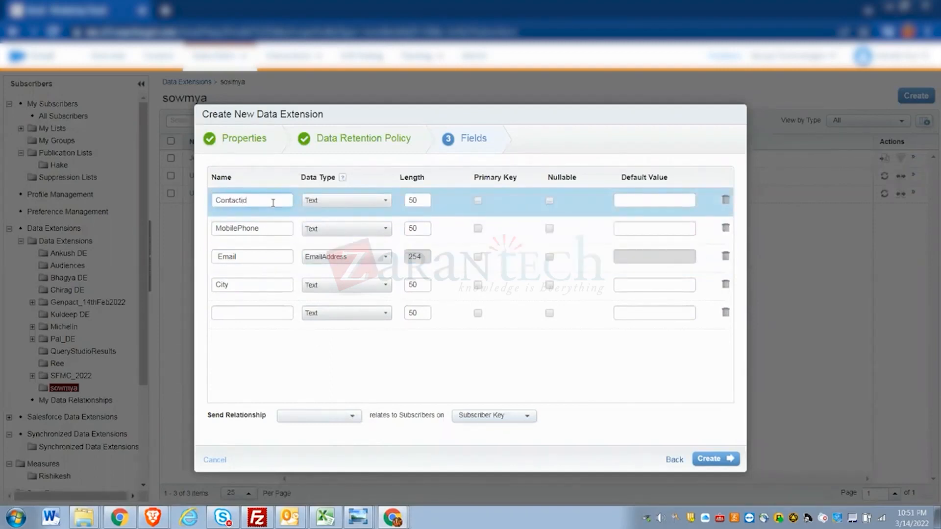
{"action": "left_click", "coordinate": [338, 417]}
{"action": "left_click", "coordinate": [357, 431]}
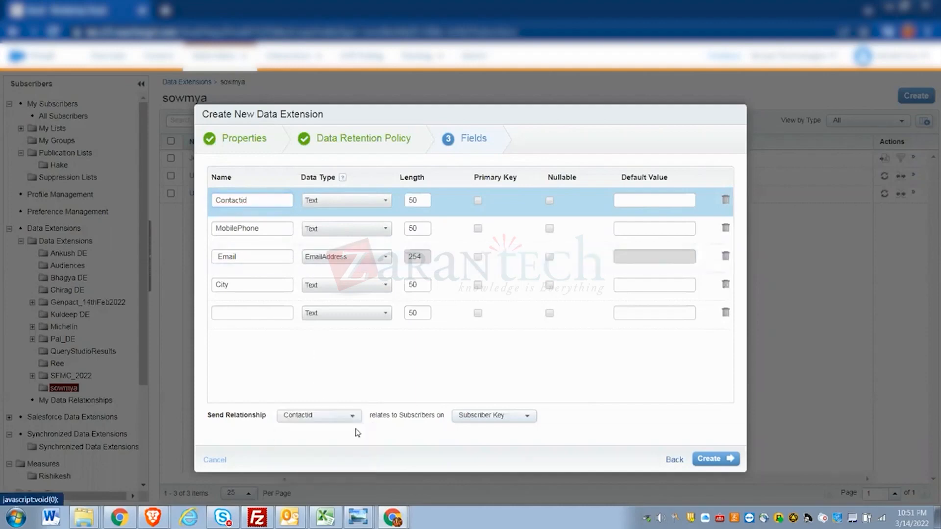
{"action": "left_click", "coordinate": [714, 461]}
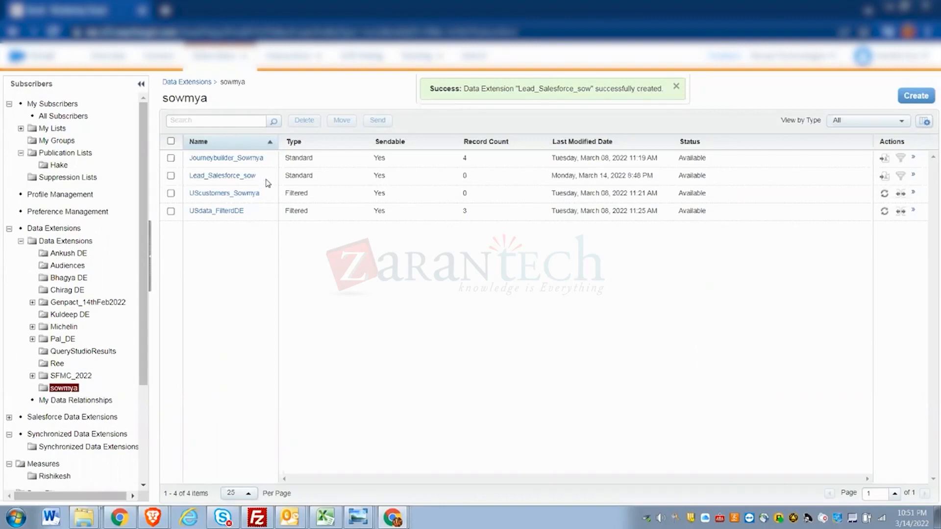
{"action": "key", "text": "alt+Tab"}
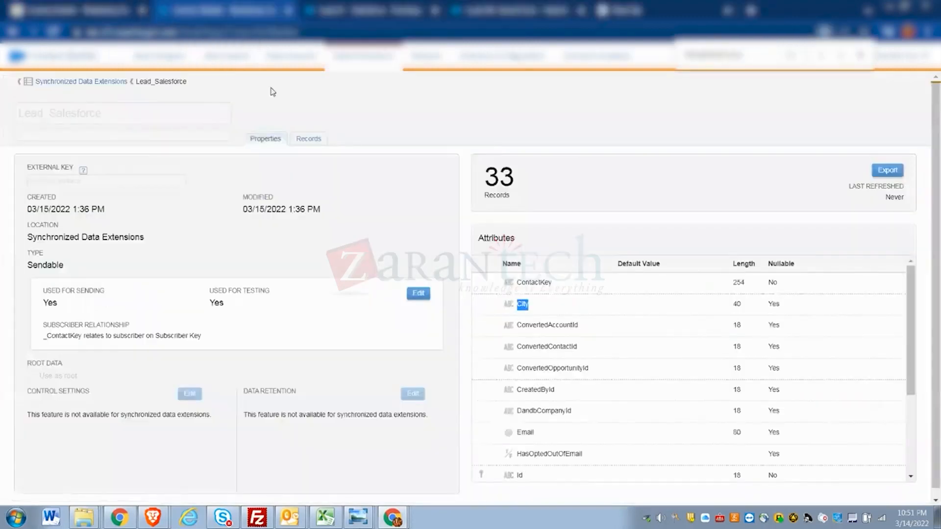
{"action": "left_click", "coordinate": [295, 59]}
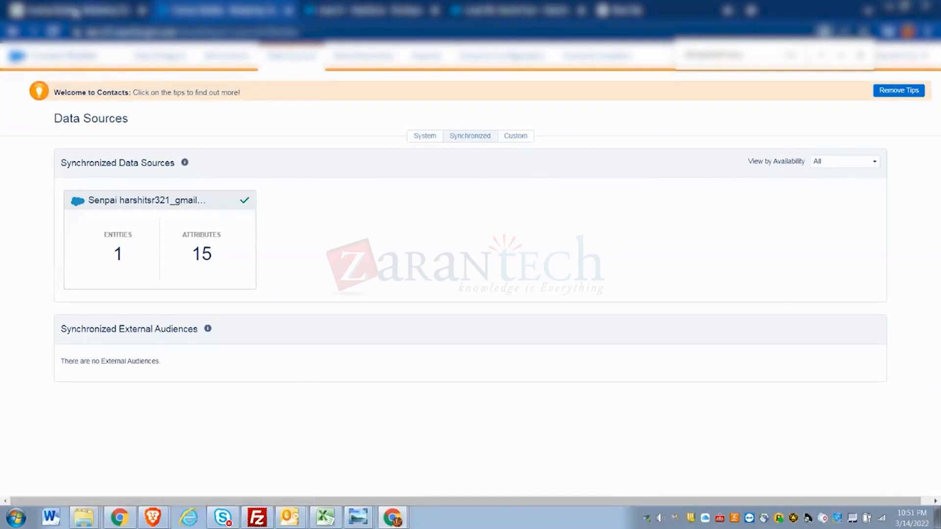
{"action": "key", "text": "alt+Tab"}
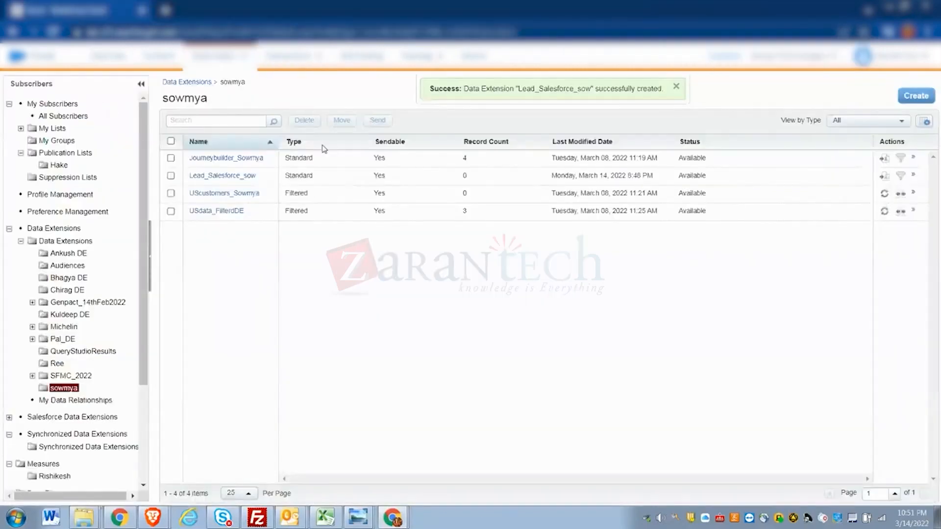
{"action": "mouse_move", "coordinate": [19, 58]}
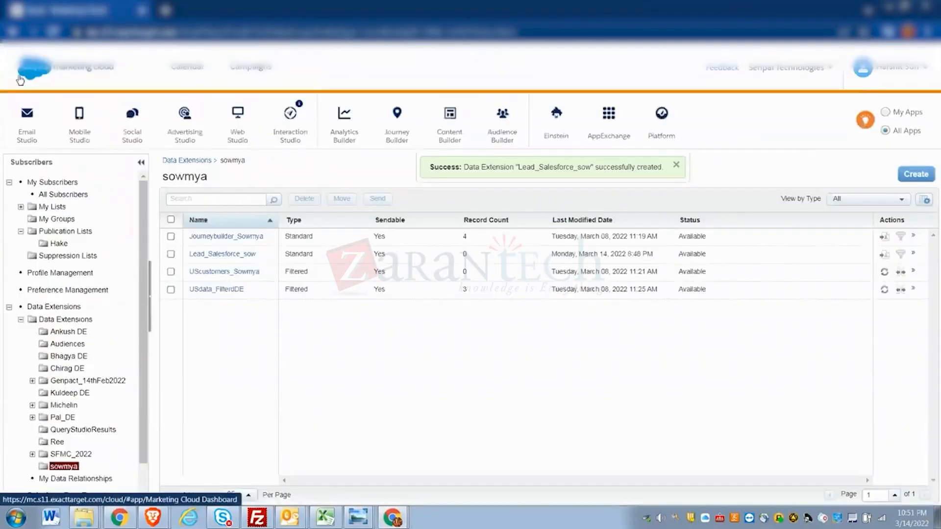
Step: Duplicate the tab and bring up Automation Studio's Overview listing 51 automations
{"action": "right_click", "coordinate": [96, 7]}
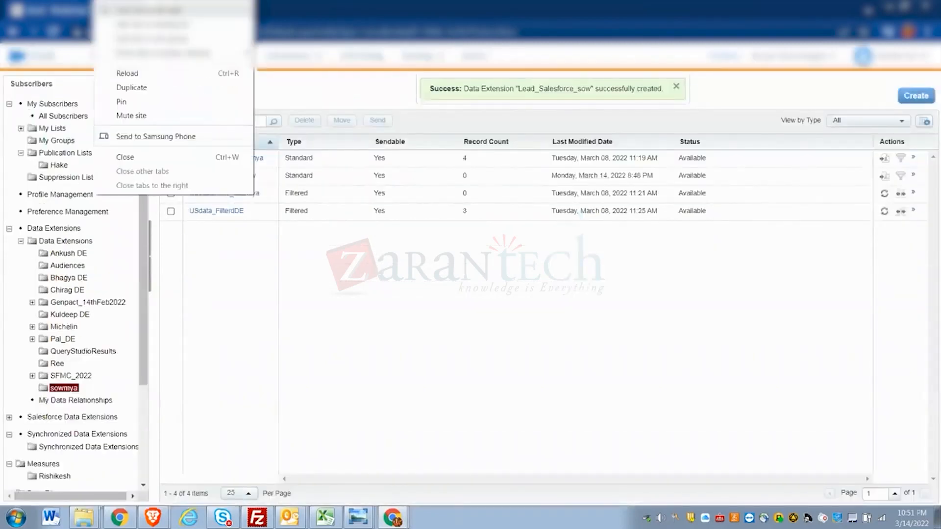
{"action": "left_click", "coordinate": [131, 87]}
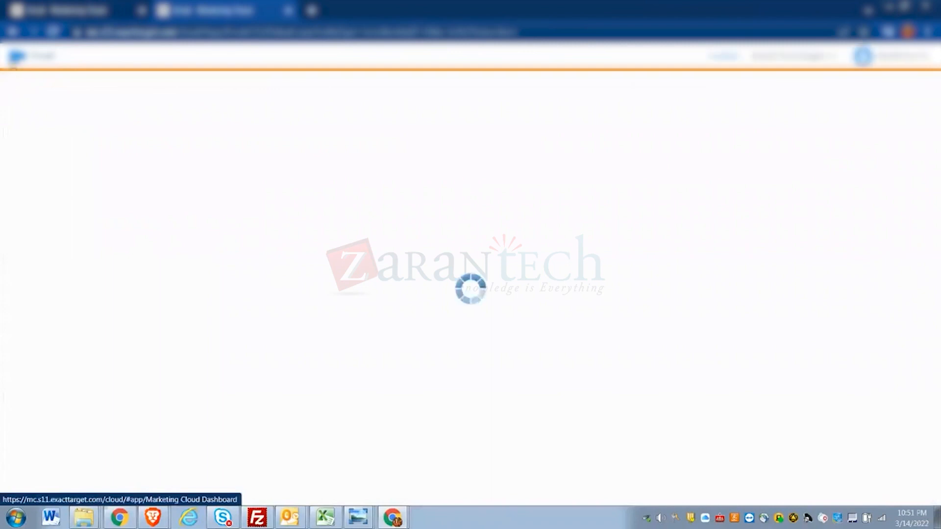
{"action": "mouse_move", "coordinate": [398, 139]}
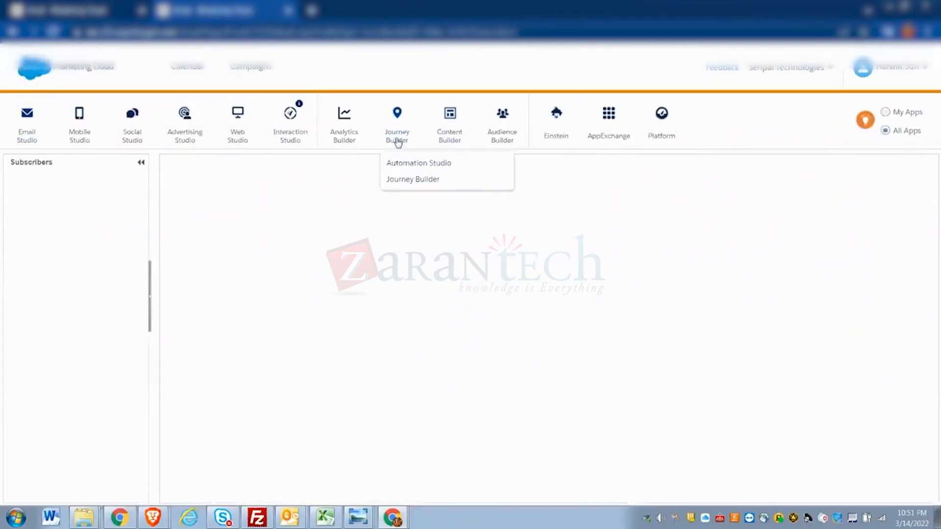
{"action": "left_click", "coordinate": [409, 169]}
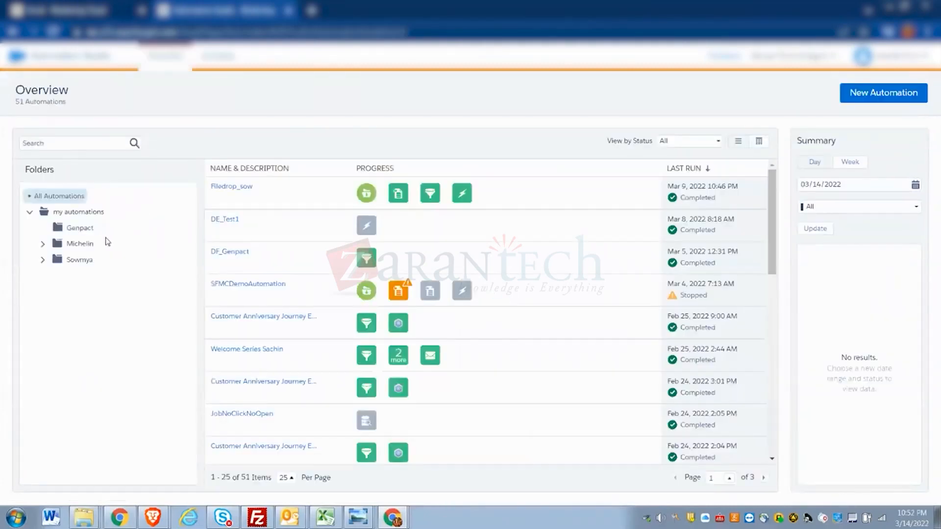
{"action": "left_click", "coordinate": [211, 63]}
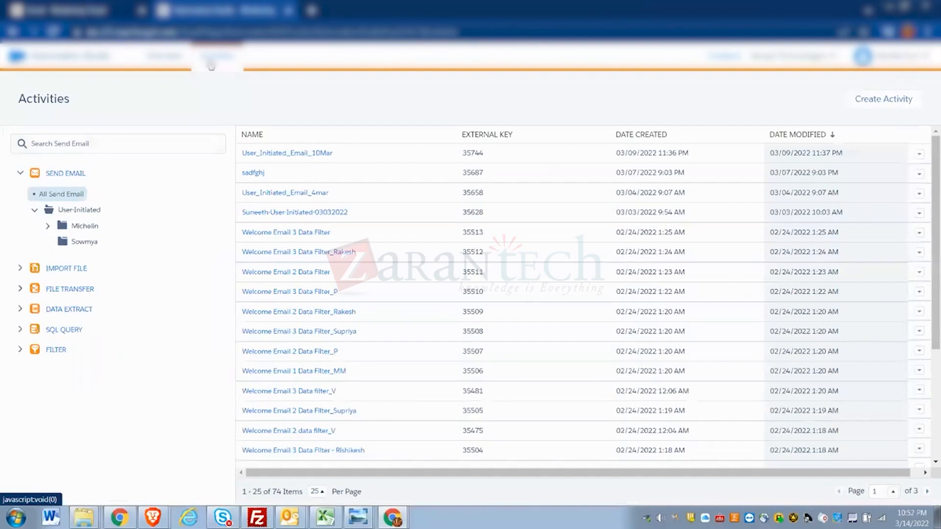
{"action": "left_click", "coordinate": [176, 64]}
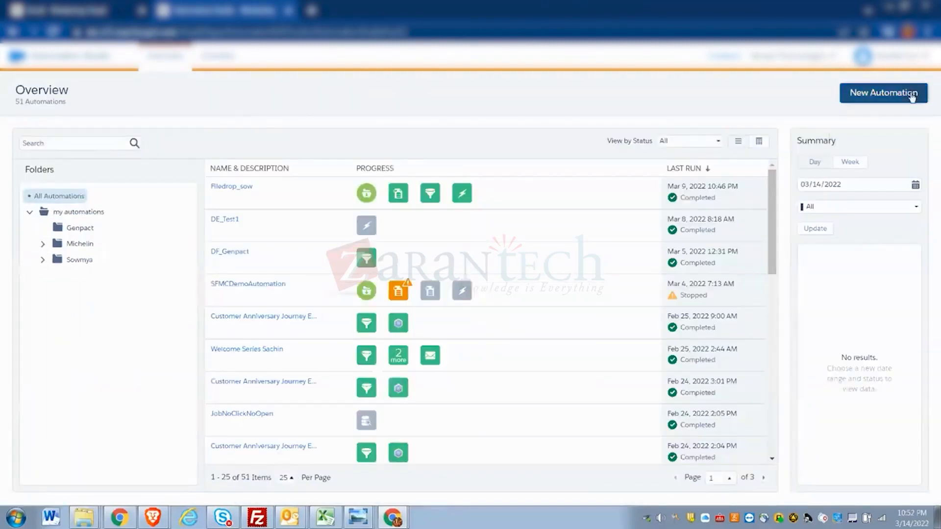
Step: Start a new automation with Schedule as its starting source
{"action": "left_click", "coordinate": [912, 96]}
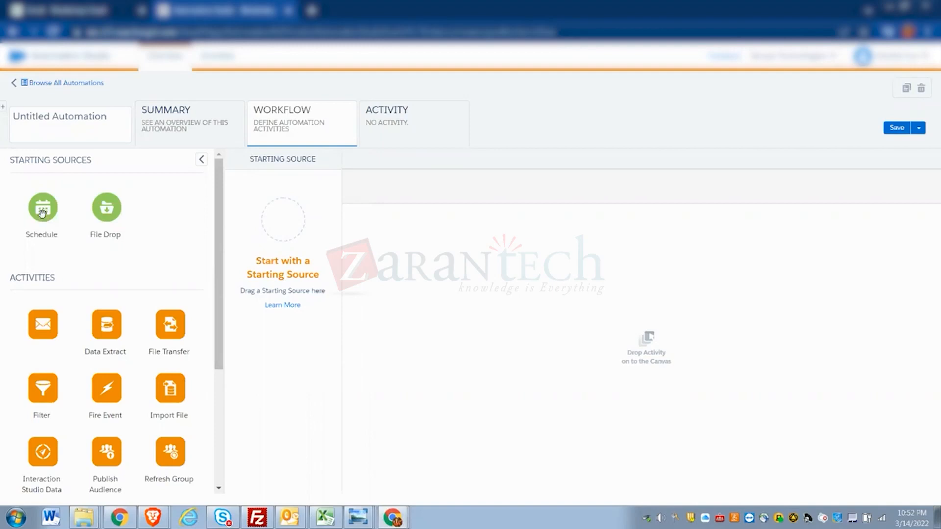
{"action": "left_click_drag", "start_coordinate": [42, 212], "coordinate": [283, 224]}
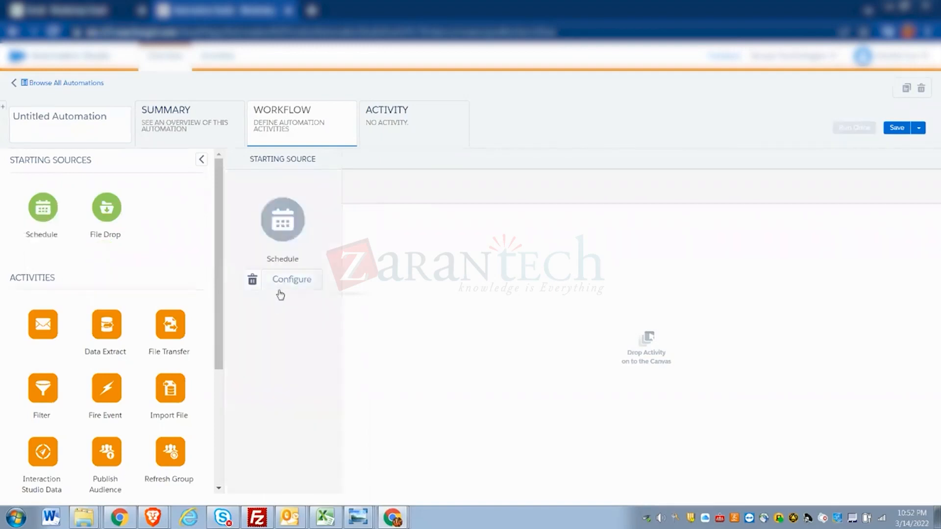
{"action": "left_click", "coordinate": [283, 288]}
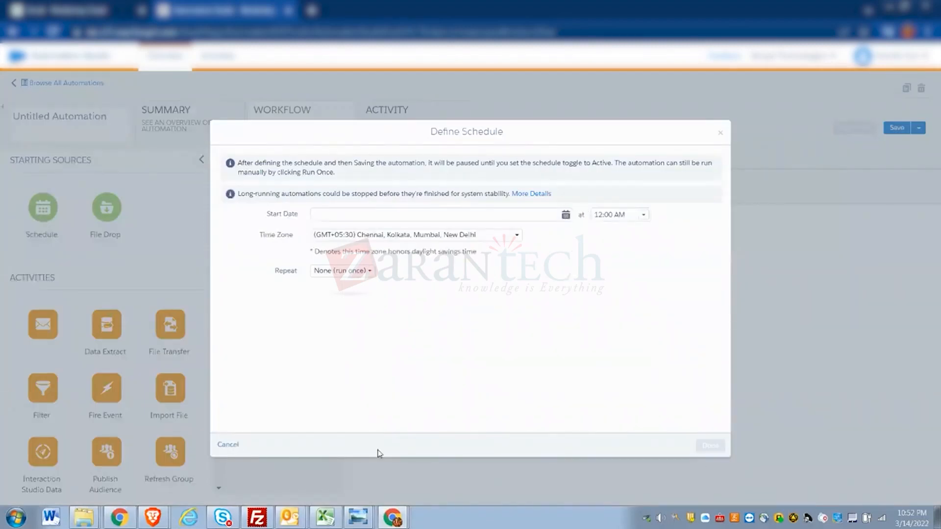
{"action": "left_click", "coordinate": [225, 445]}
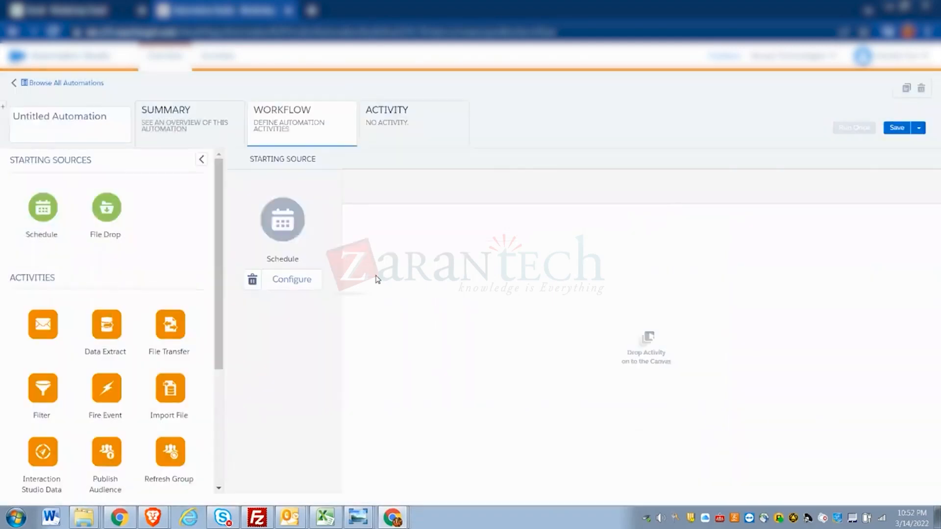
Step: Add an SQL Query activity as Step 1, replacing a mistaken Data Extract, and pick its query
{"action": "scroll", "coordinate": [140, 338], "scroll_direction": "down", "scroll_amount": 1}
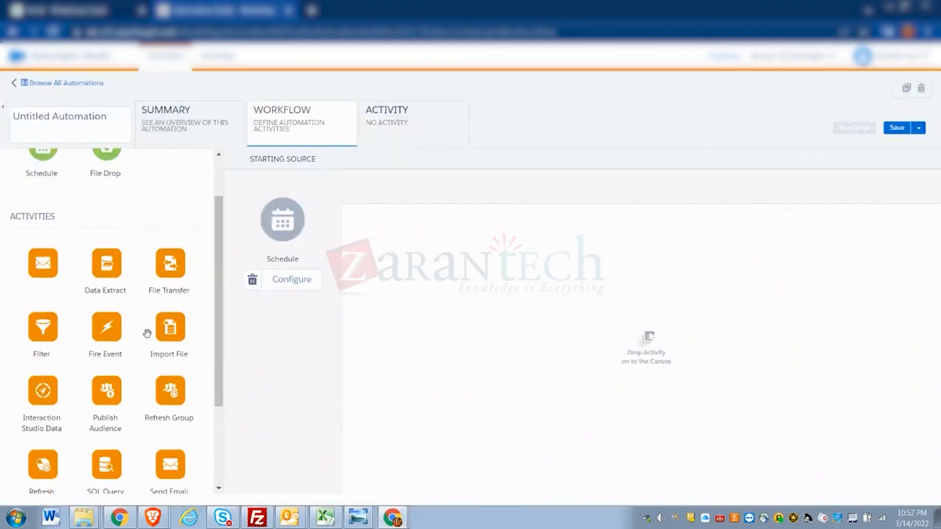
{"action": "left_click_drag", "start_coordinate": [113, 273], "coordinate": [417, 271]}
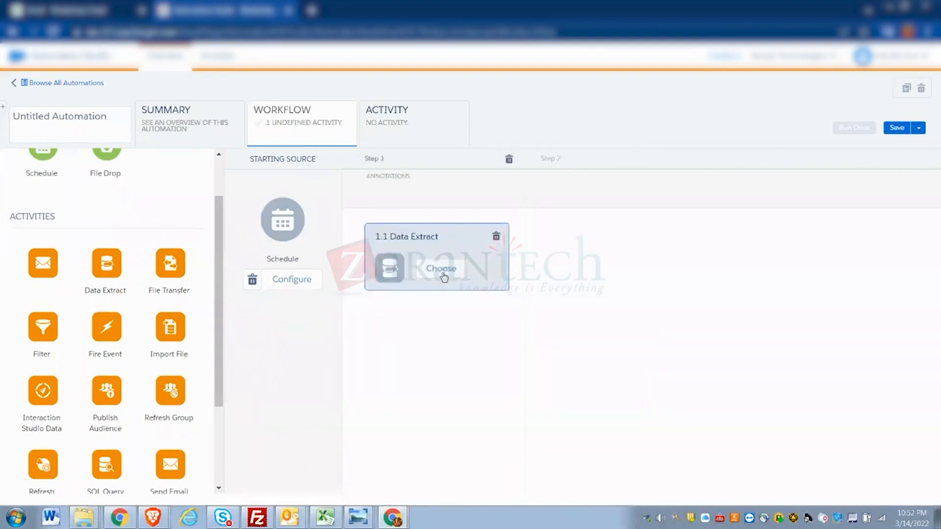
{"action": "left_click", "coordinate": [496, 237]}
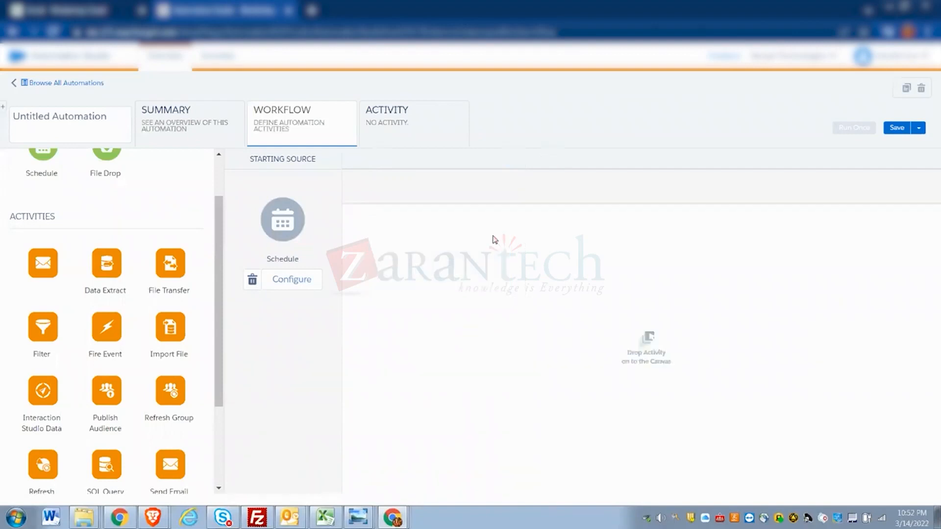
{"action": "scroll", "coordinate": [115, 373], "scroll_direction": "down", "scroll_amount": 3}
{"action": "left_click_drag", "start_coordinate": [103, 341], "coordinate": [389, 252]}
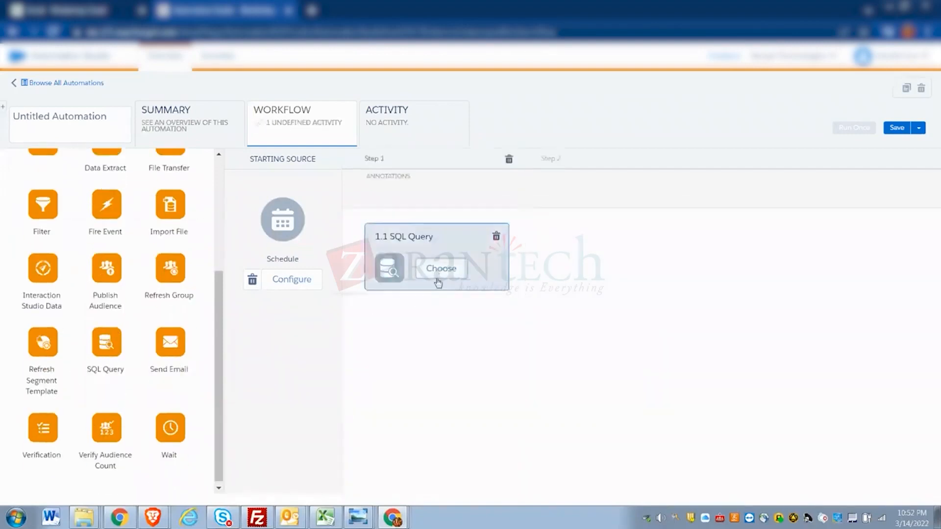
{"action": "left_click", "coordinate": [439, 269]}
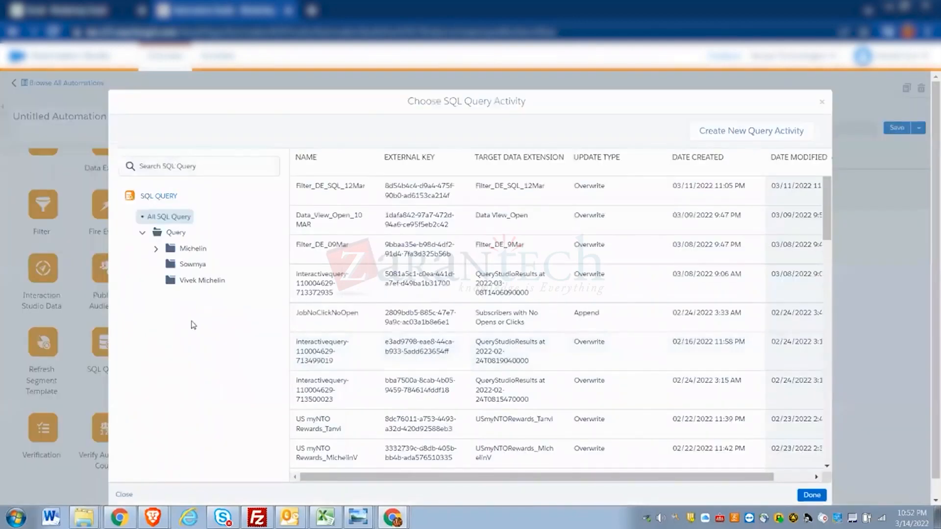
Step: Create query activity Query_SYnc_lead in the Query/Sowmya folder and move on to its SQL
{"action": "left_click", "coordinate": [792, 142]}
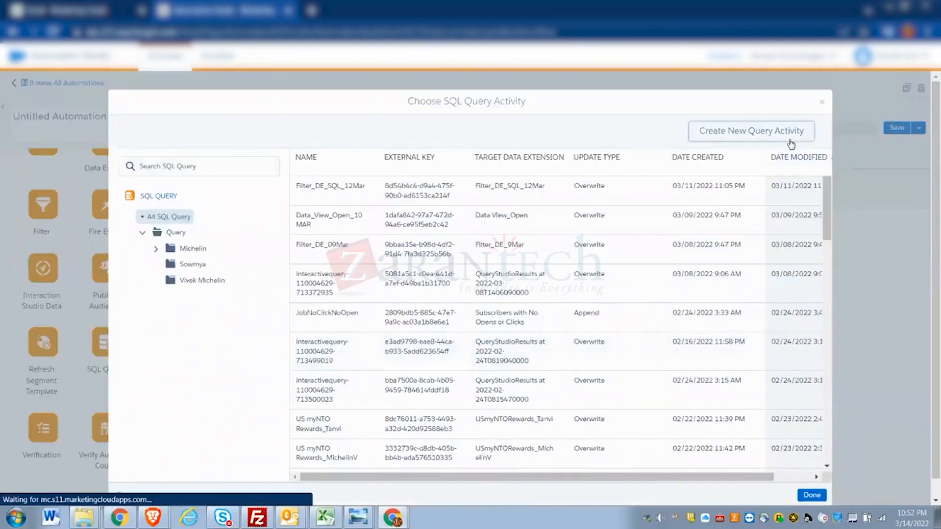
{"action": "left_click", "coordinate": [235, 163]}
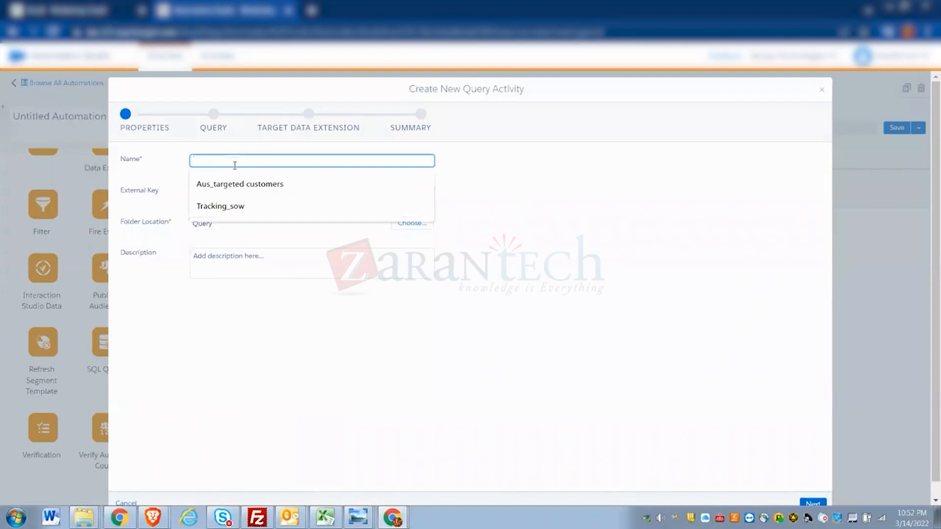
{"action": "type", "text": "Query_S"}
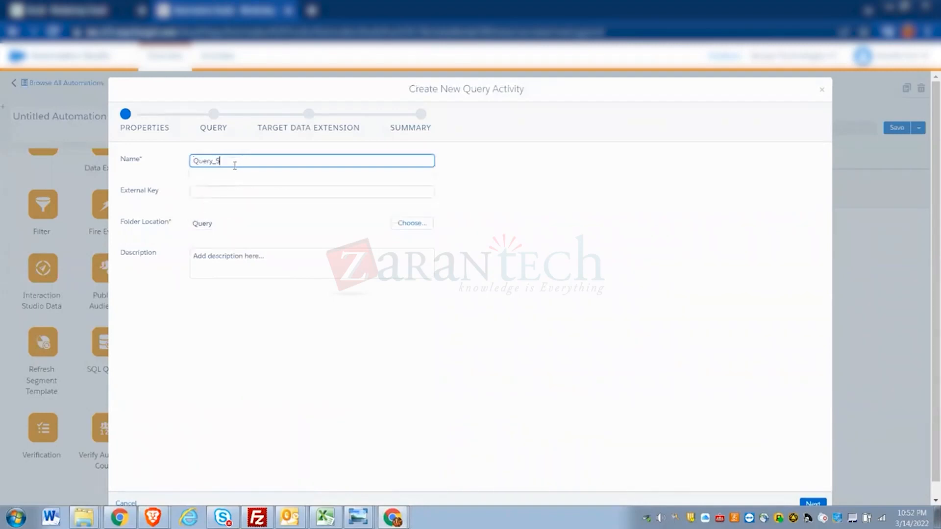
{"action": "type", "text": "Ybc_lea"}
{"action": "key", "text": "Left"}
{"action": "key", "text": "Left"}
{"action": "key", "text": "Left"}
{"action": "key", "text": "Left"}
{"action": "key", "text": "Left"}
{"action": "key", "text": "Left"}
{"action": "key", "text": "BackSpace"}
{"action": "left_click", "coordinate": [419, 226]}
{"action": "left_click", "coordinate": [265, 300]}
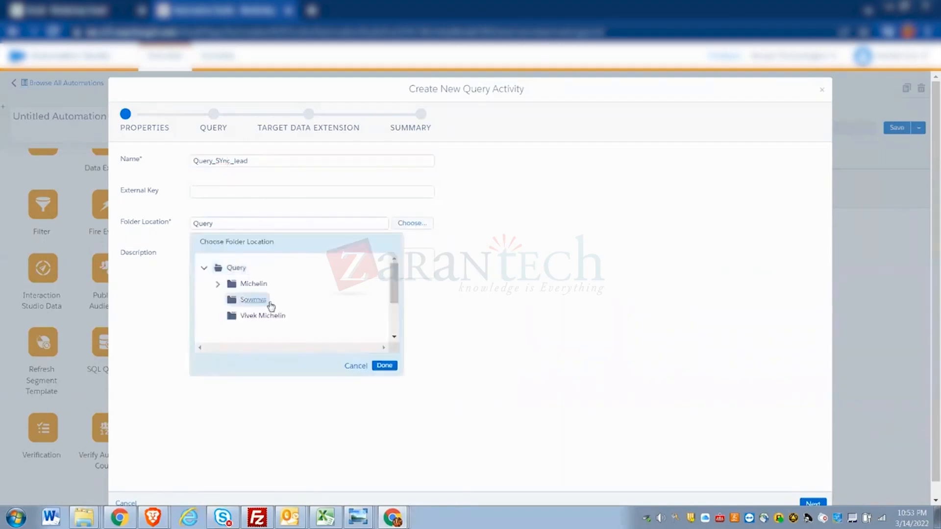
{"action": "left_click", "coordinate": [385, 365]}
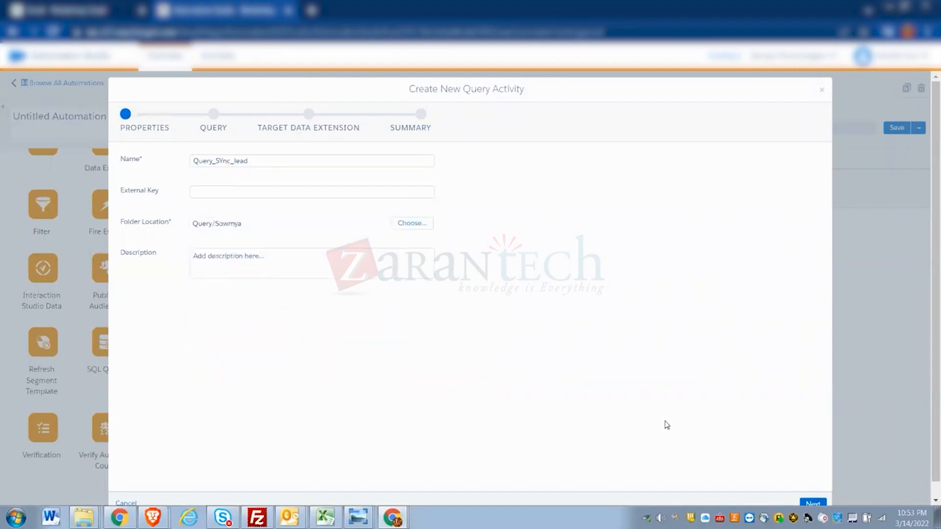
{"action": "left_click", "coordinate": [813, 504]}
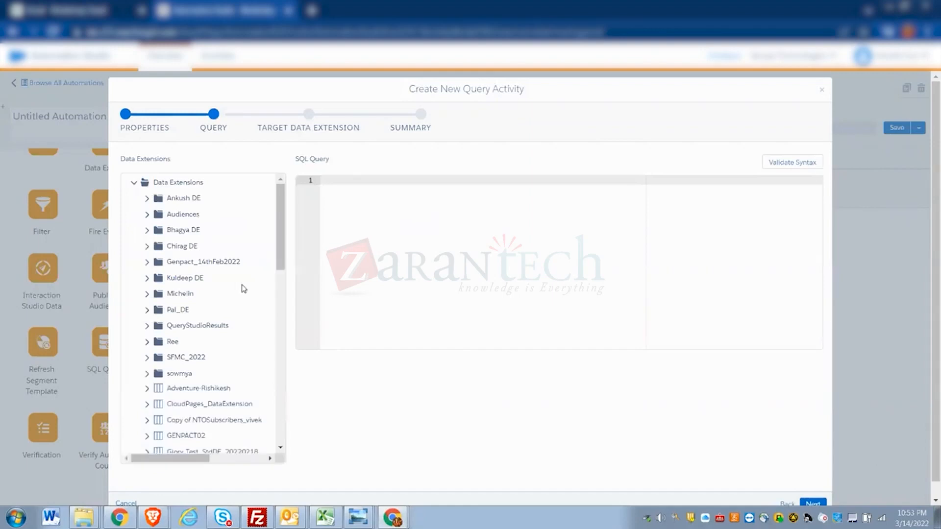
Step: Browse the sowmya and Salesforce Data Extensions folders, then switch to Contact Builder's data sources
{"action": "left_click", "coordinate": [177, 374]}
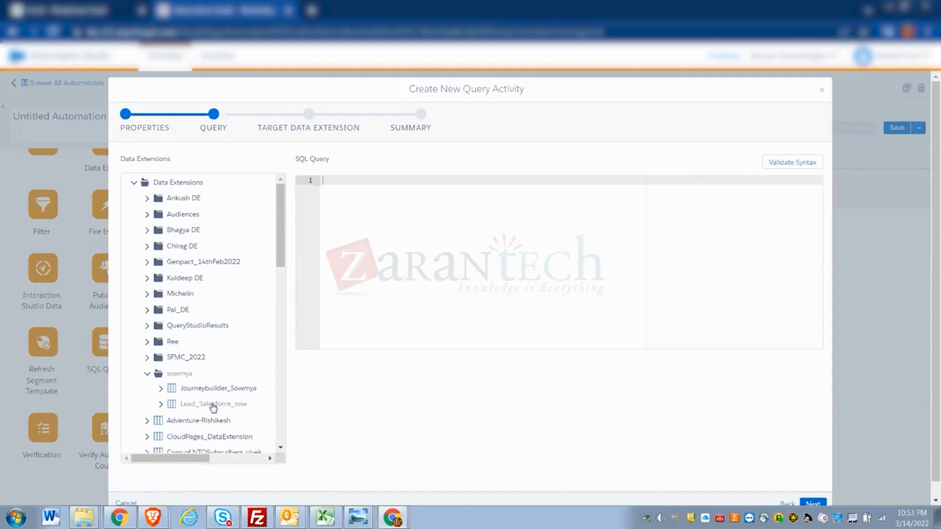
{"action": "left_click", "coordinate": [147, 373]}
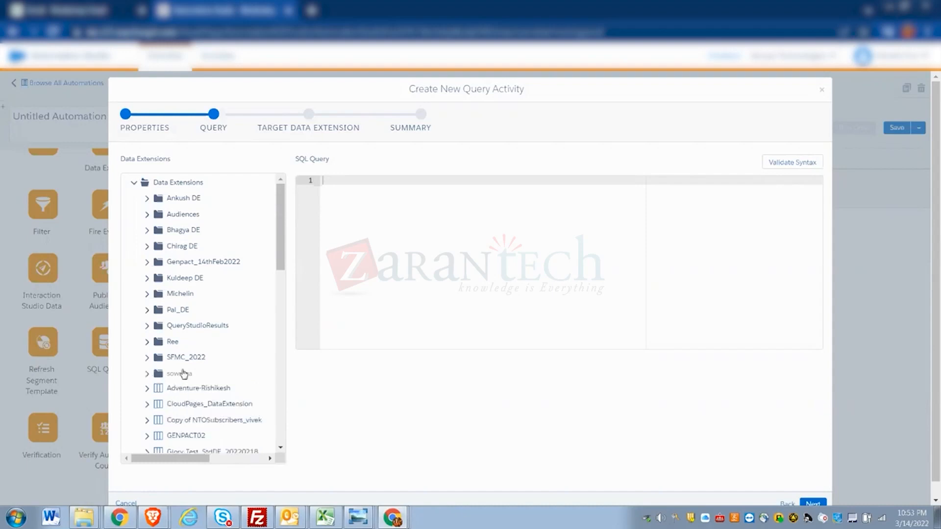
{"action": "scroll", "coordinate": [183, 374], "scroll_direction": "down", "scroll_amount": 3}
{"action": "scroll", "coordinate": [184, 374], "scroll_direction": "down", "scroll_amount": 8}
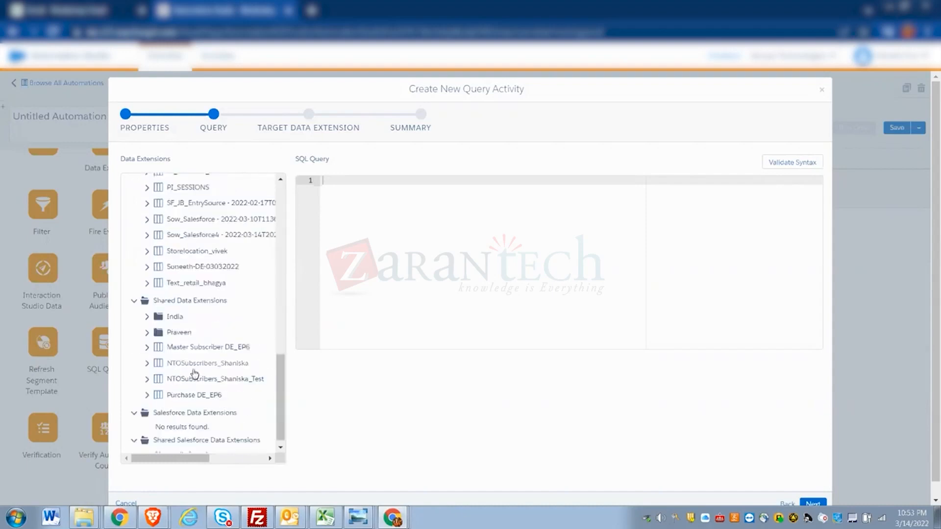
{"action": "scroll", "coordinate": [196, 417], "scroll_direction": "down", "scroll_amount": 1}
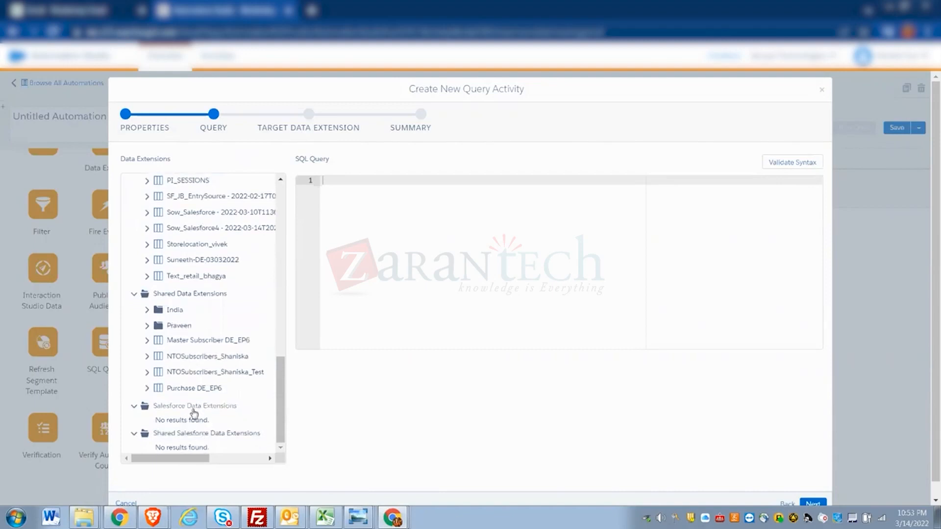
{"action": "left_click", "coordinate": [133, 407]}
{"action": "left_click", "coordinate": [135, 417]}
{"action": "left_click_drag", "start_coordinate": [280, 371], "coordinate": [257, 290]}
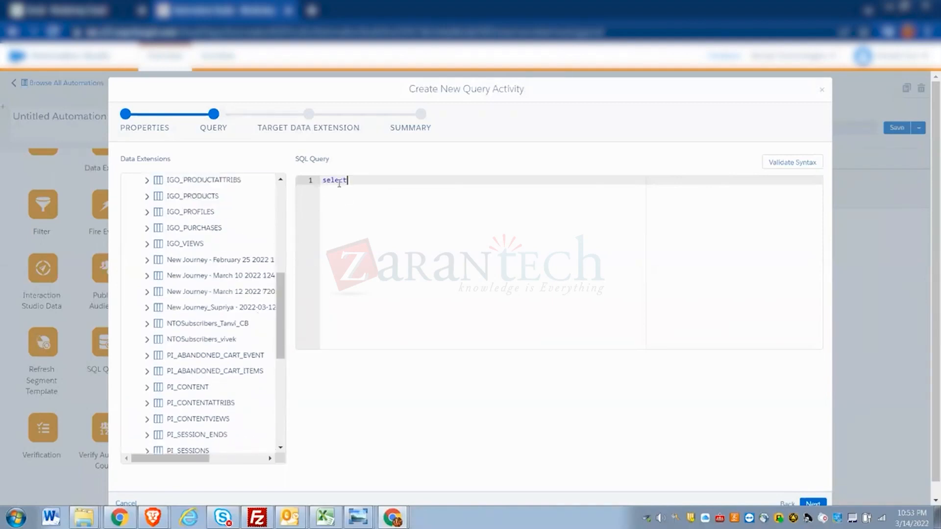
{"action": "key", "text": "alt+Tab"}
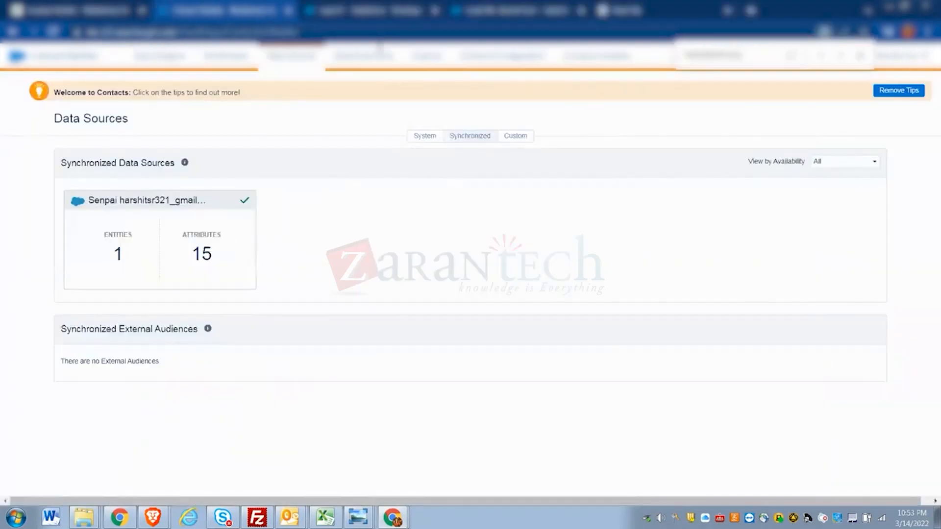
Step: Open the synchronized Salesforce Lead object, check Lead_Salesforce_sow's details, and return to the synced fields
{"action": "left_click", "coordinate": [161, 236]}
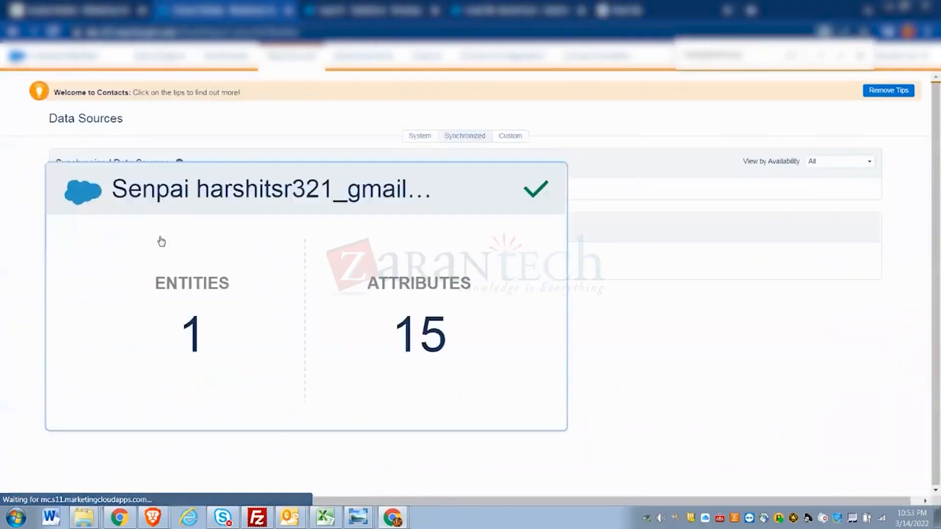
{"action": "left_click", "coordinate": [328, 262]}
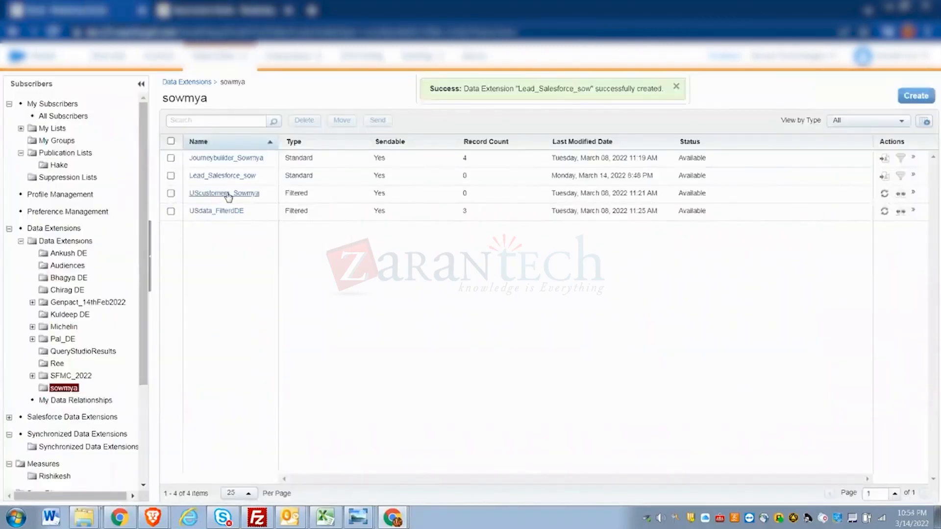
{"action": "left_click", "coordinate": [224, 177]}
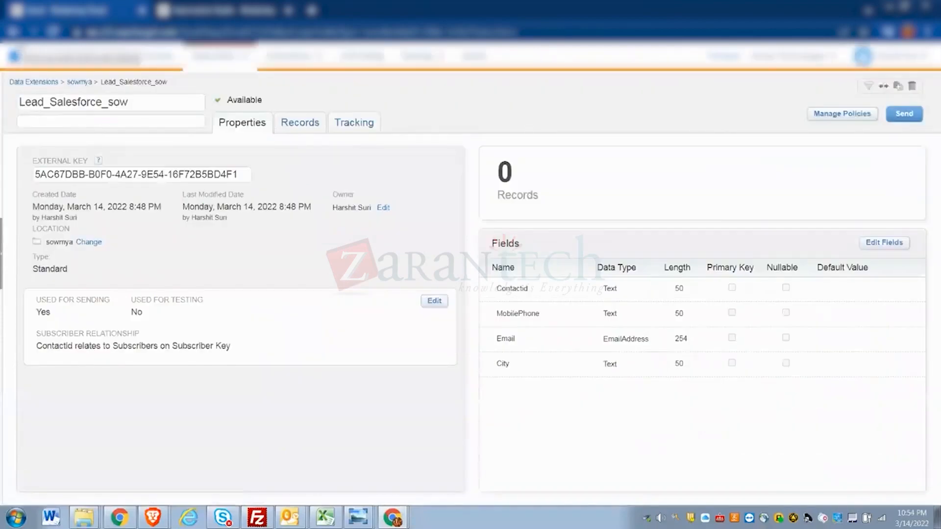
{"action": "left_click", "coordinate": [211, 8]}
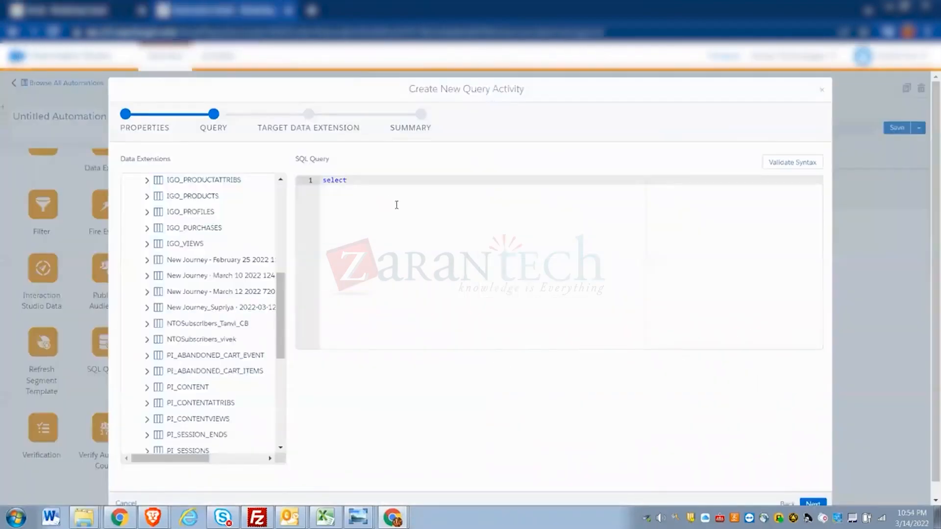
{"action": "key", "text": "alt+Tab"}
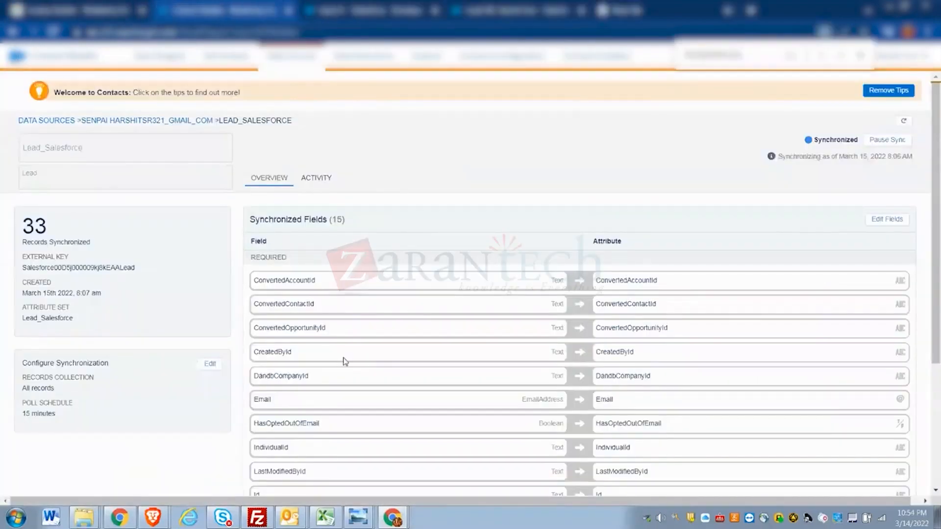
Step: Copy the Id field name from the synced Lead fields and paste it after select
{"action": "left_click_drag", "start_coordinate": [252, 400], "coordinate": [269, 400]}
{"action": "left_click", "coordinate": [273, 400]}
{"action": "scroll", "coordinate": [332, 392], "scroll_direction": "down", "scroll_amount": 4}
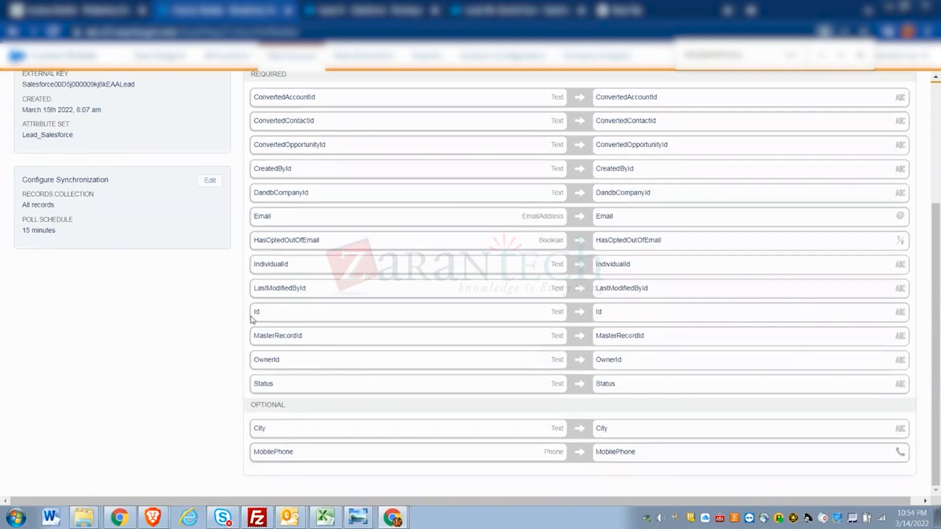
{"action": "left_click_drag", "start_coordinate": [255, 312], "coordinate": [558, 313]}
{"action": "key", "text": "alt+Tab"}
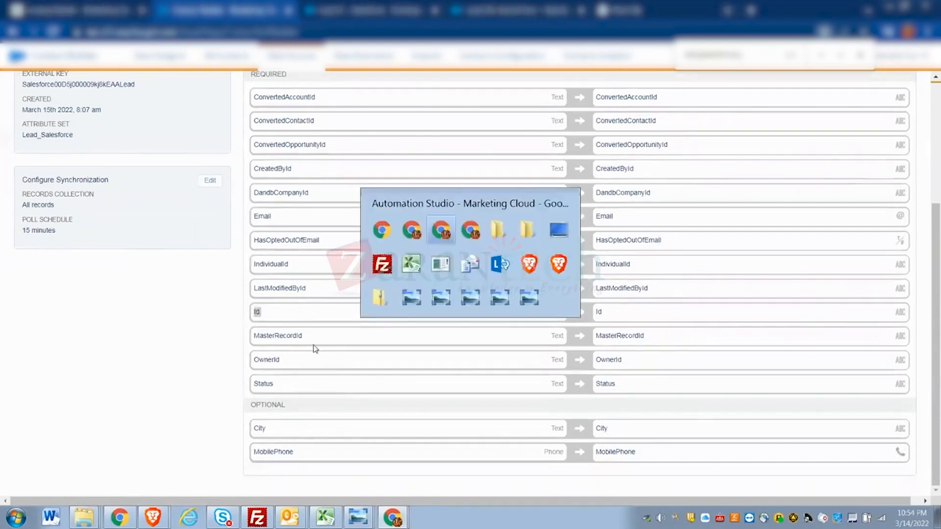
{"action": "key", "text": "alt+Tab"}
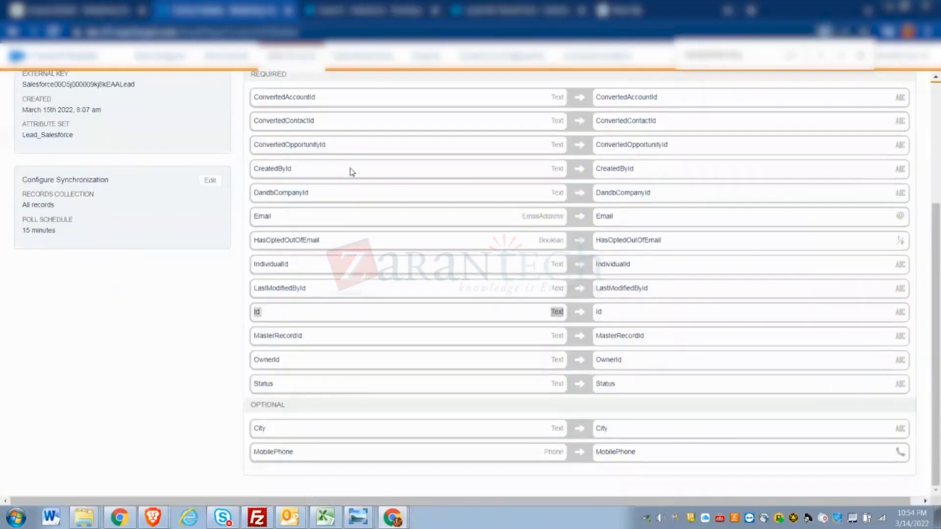
{"action": "key", "text": "alt+Tab"}
{"action": "key", "text": "alt+shift+Tab"}
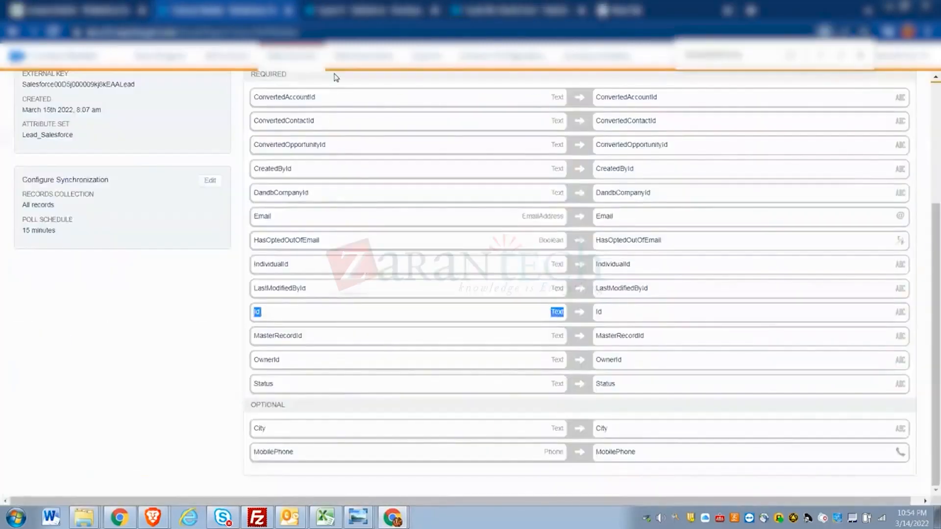
{"action": "key", "text": "alt+Tab"}
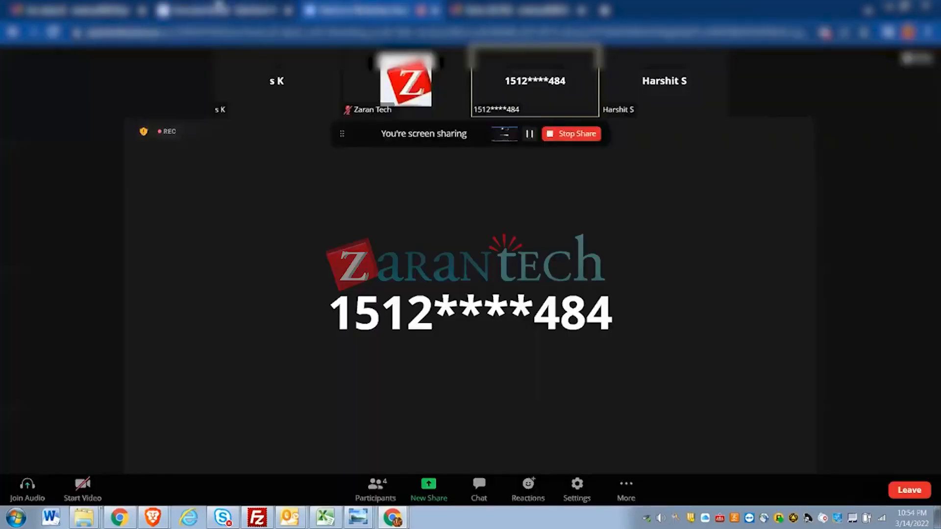
{"action": "key", "text": "alt+Tab"}
{"action": "key", "text": "alt+Tab"}
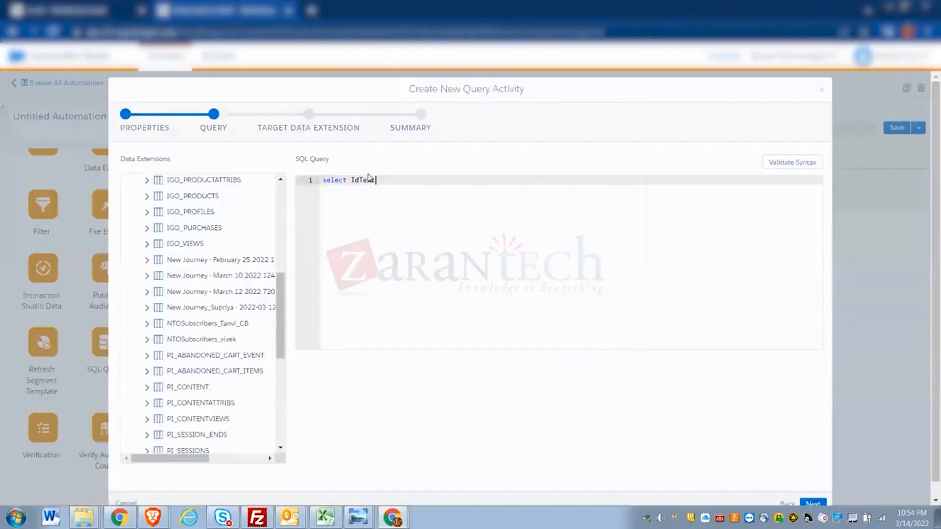
Step: Tidy the pasted Id and add Email and City to the select list
{"action": "key", "text": "BackSpace"}
{"action": "key", "text": "BackSpace"}
{"action": "type", "text": "Email,"}
{"action": "left_click", "coordinate": [391, 180]}
{"action": "type", "text": ","}
{"action": "key", "text": "alt+Tab"}
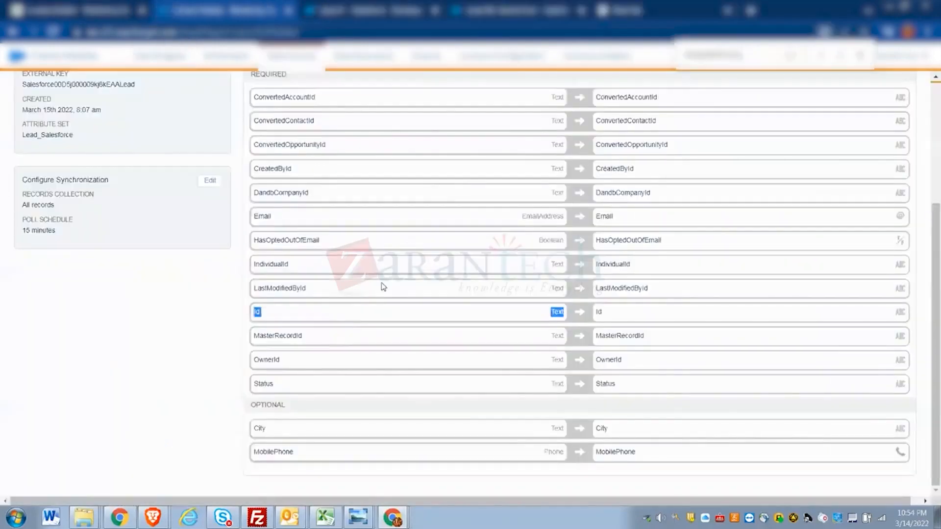
{"action": "scroll", "coordinate": [326, 272], "scroll_direction": "up", "scroll_amount": 3}
{"action": "scroll", "coordinate": [324, 268], "scroll_direction": "down", "scroll_amount": 3}
{"action": "left_click", "coordinate": [267, 429]}
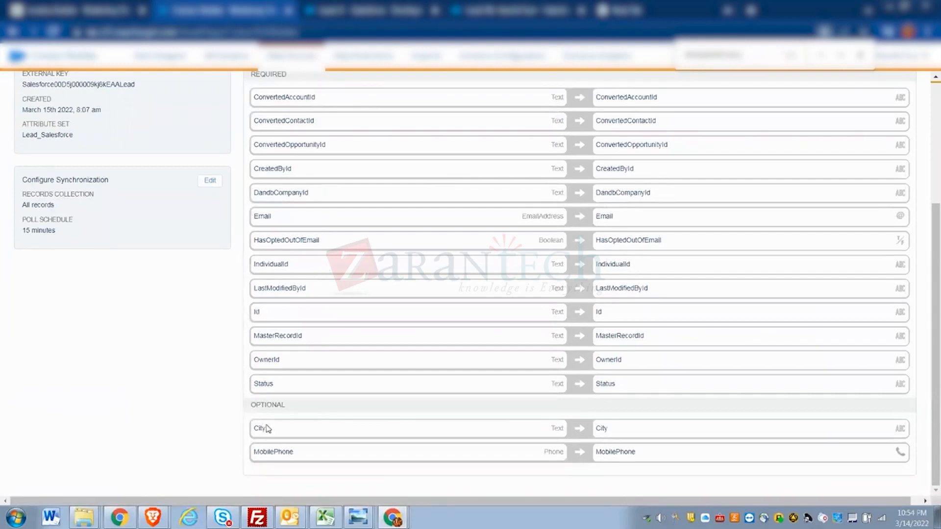
{"action": "double_click", "coordinate": [261, 427]}
{"action": "left_click", "coordinate": [273, 427]}
{"action": "double_click", "coordinate": [261, 428]}
{"action": "key", "text": "ctrl+c"}
{"action": "key", "text": "alt+Tab"}
{"action": "key", "text": "ctrl+v"}
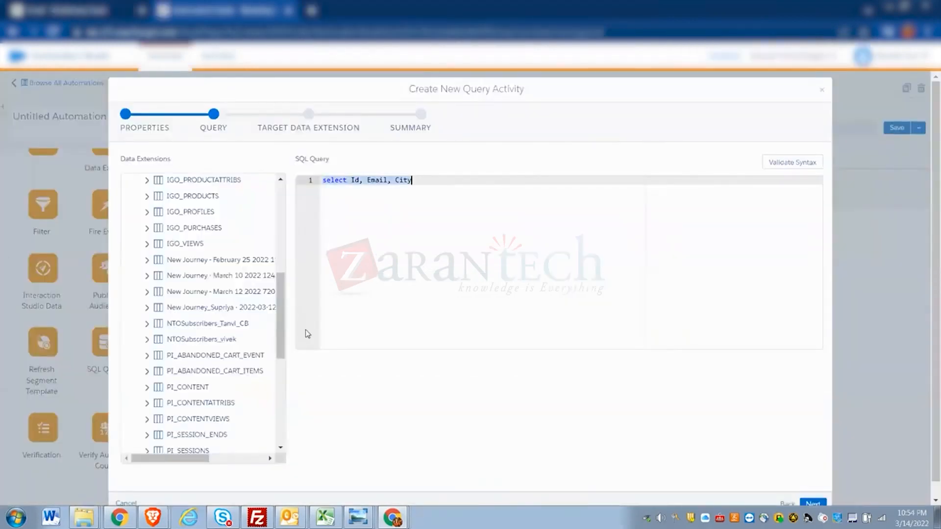
{"action": "key", "text": "Right"}
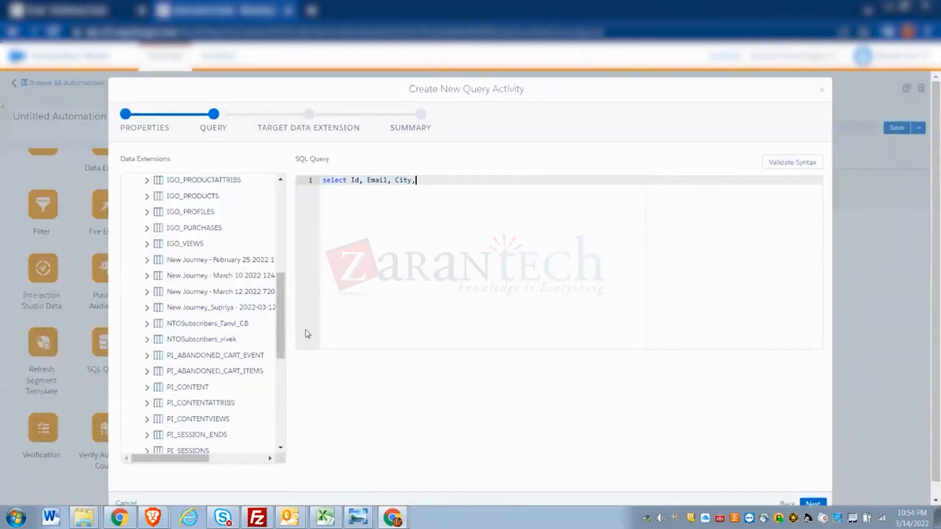
Step: Add MobilePhone and 'from Lead_Salesforce' to complete the query
{"action": "key", "text": "alt+Tab"}
{"action": "left_click_drag", "start_coordinate": [254, 452], "coordinate": [291, 453]}
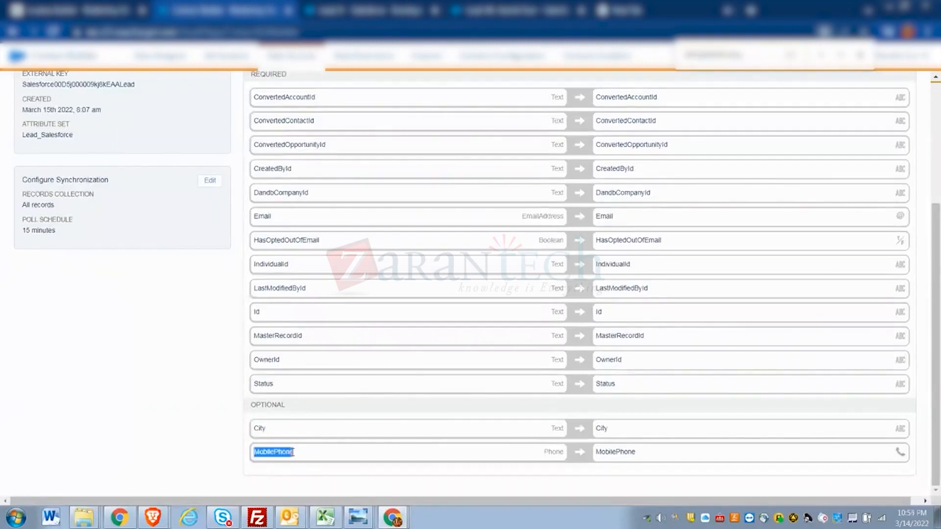
{"action": "key", "text": "alt+Tab"}
{"action": "type", "text": "MobilePhone"}
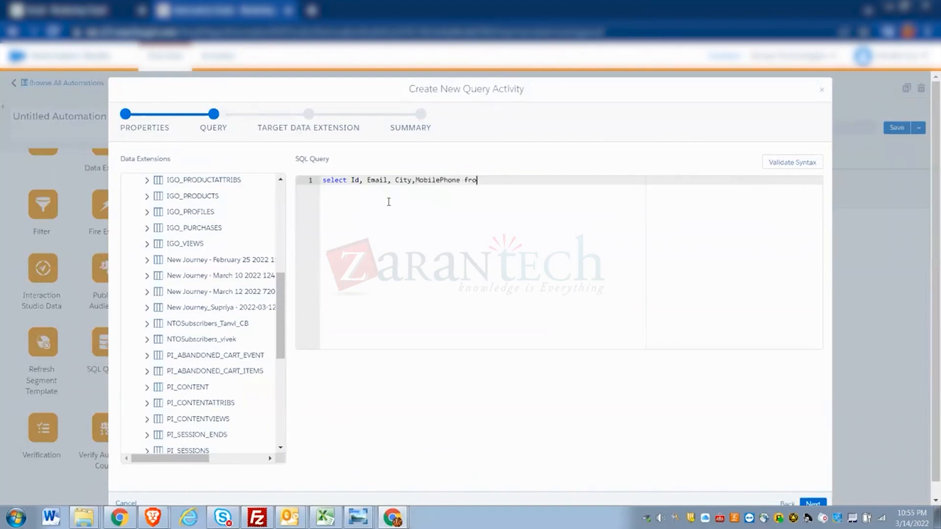
{"action": "key", "text": "alt+Tab"}
{"action": "scroll", "coordinate": [372, 210], "scroll_direction": "up", "scroll_amount": 10}
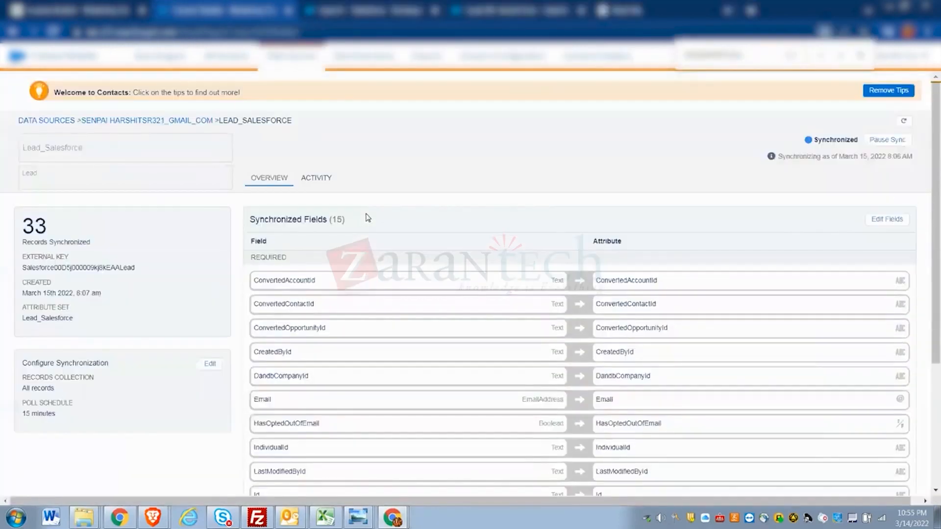
{"action": "double_click", "coordinate": [80, 146]}
{"action": "key", "text": "ctrl+c"}
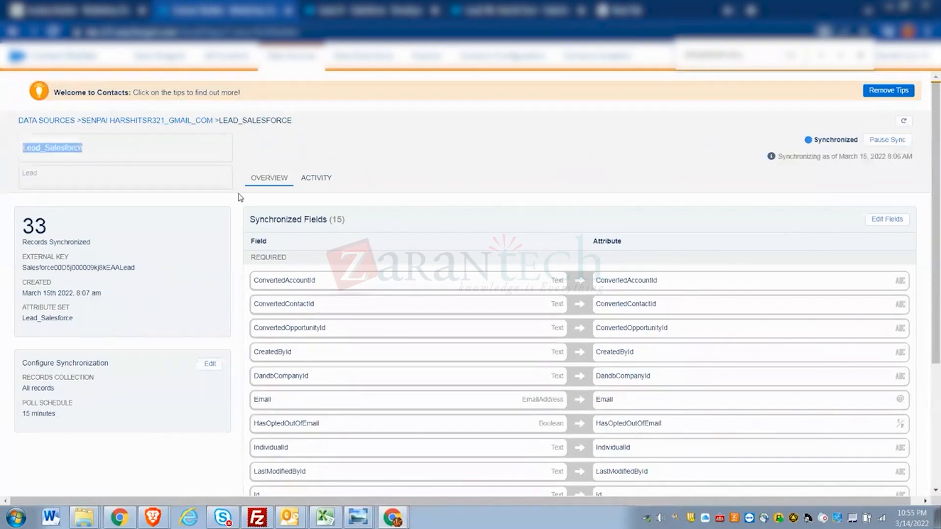
{"action": "key", "text": "alt+Tab"}
{"action": "key", "text": "ctrl+v"}
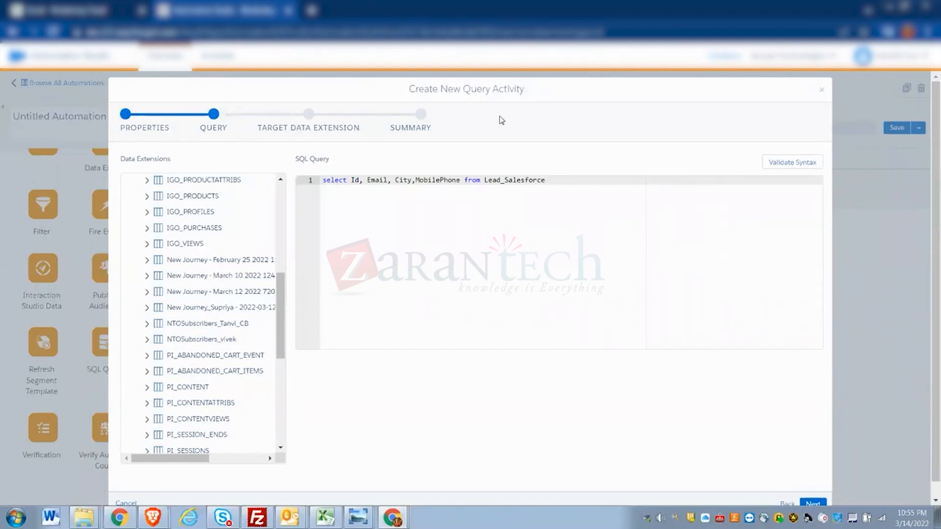
Step: Validate the SQL, target Lead_Salesforce_sow with Overwrite, and try to finish the activity
{"action": "left_click", "coordinate": [769, 163]}
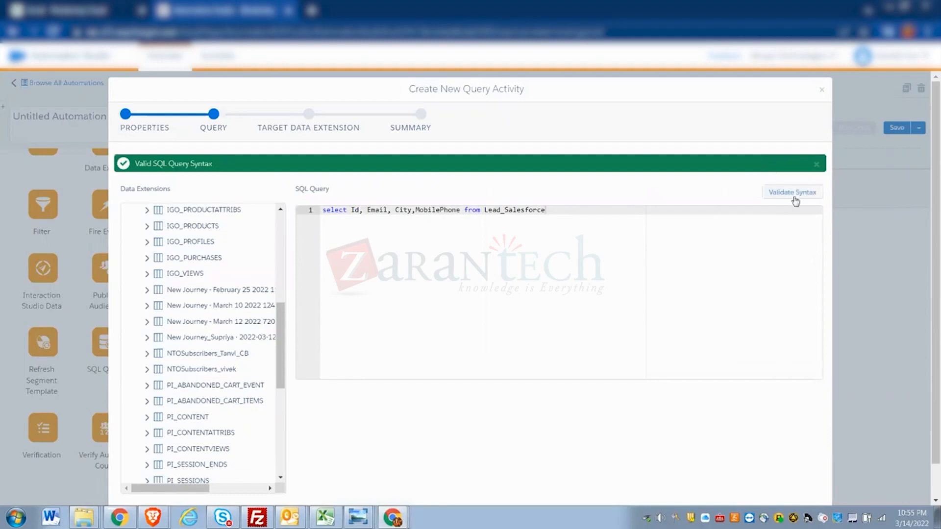
{"action": "left_click", "coordinate": [813, 489]}
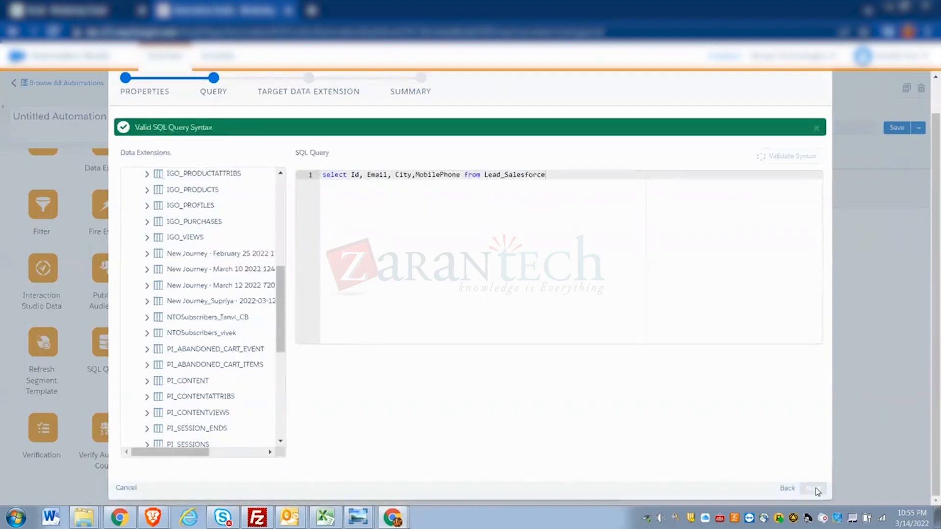
{"action": "left_click_drag", "start_coordinate": [224, 233], "coordinate": [218, 279]}
{"action": "left_click", "coordinate": [177, 268]}
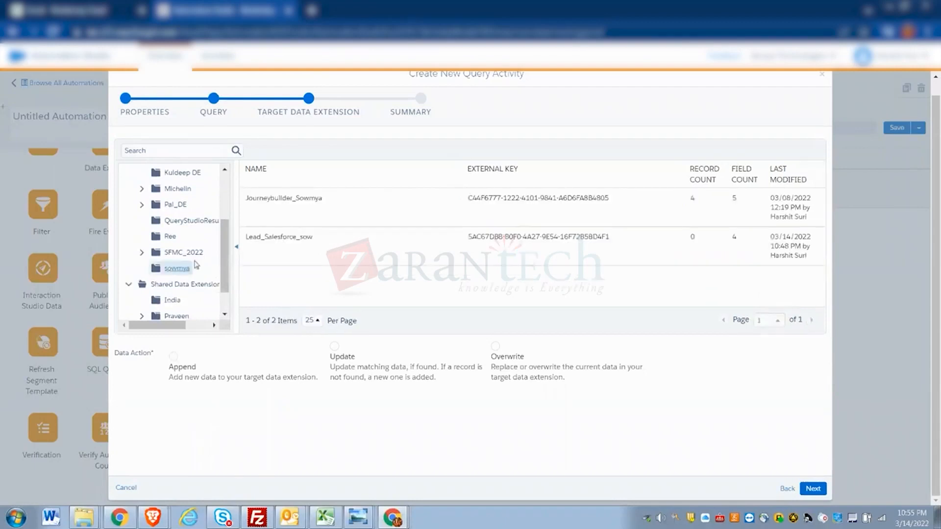
{"action": "left_click", "coordinate": [294, 247]}
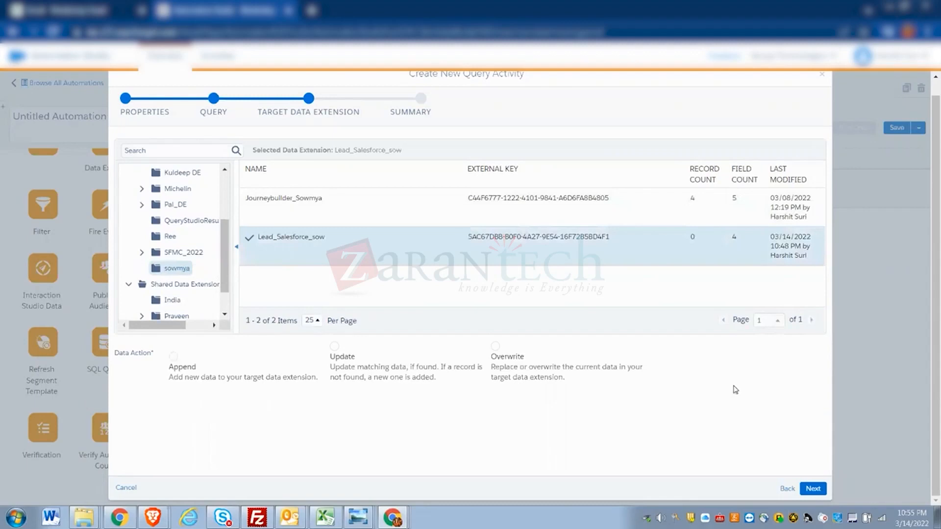
{"action": "left_click", "coordinate": [496, 346]}
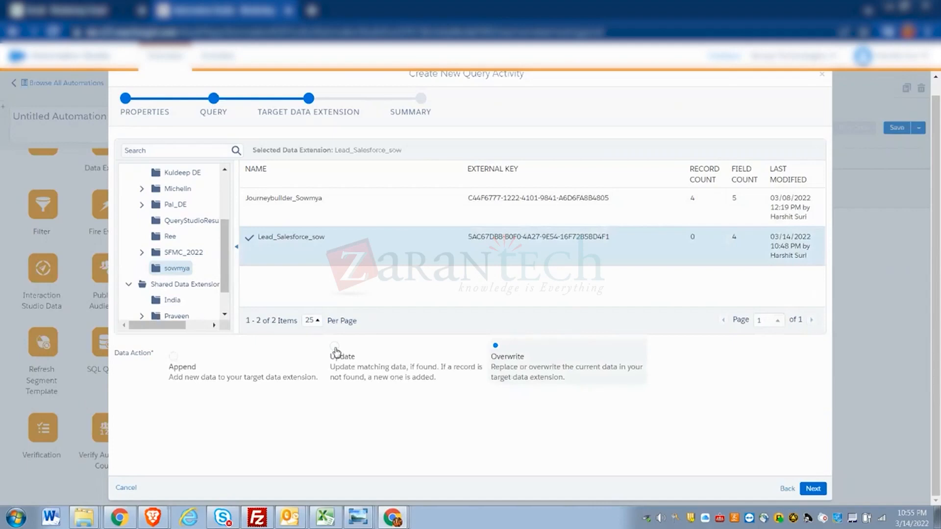
{"action": "left_click", "coordinate": [813, 489]}
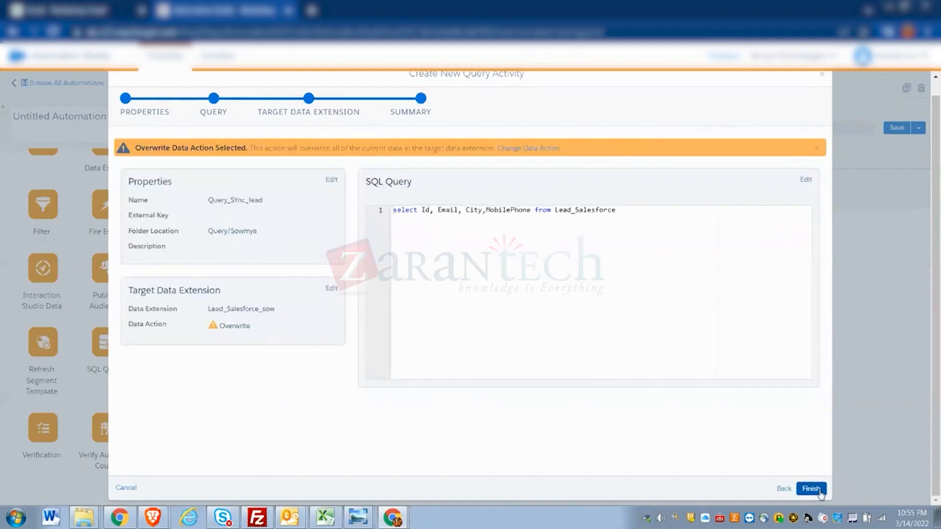
{"action": "left_click", "coordinate": [811, 489]}
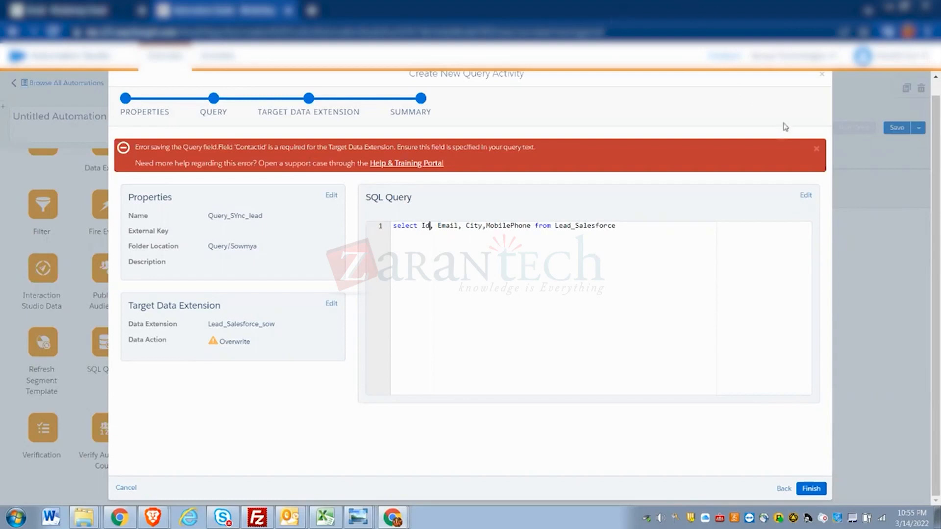
Step: Dismiss the Contactid error, return to the query, and copy Contactid from the Lead_Salesforce_sow data extension
{"action": "left_click", "coordinate": [816, 150]}
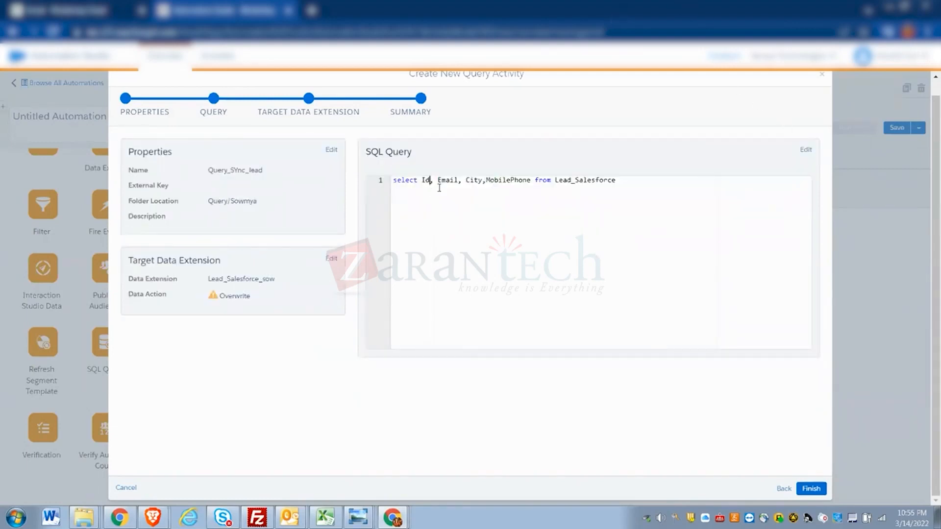
{"action": "left_click", "coordinate": [805, 150]}
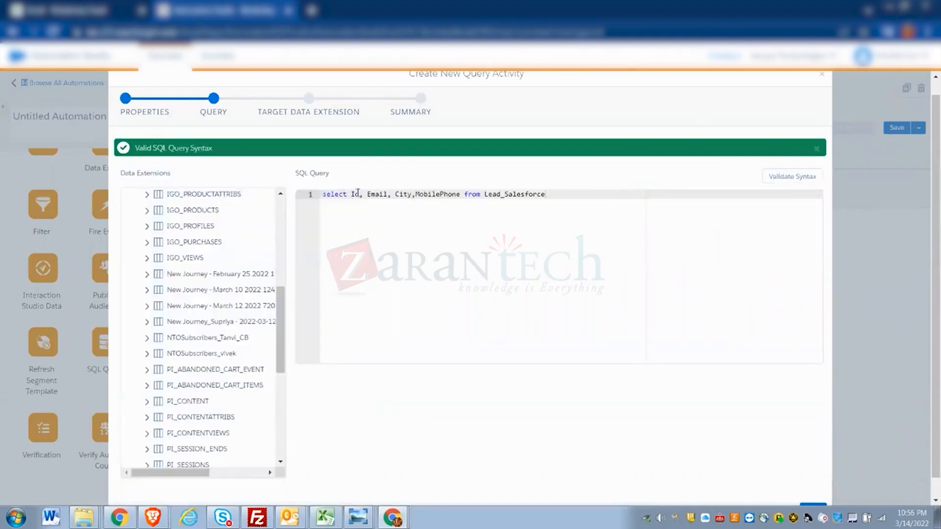
{"action": "type", "text": "ex"}
{"action": "key", "text": "BackSpace"}
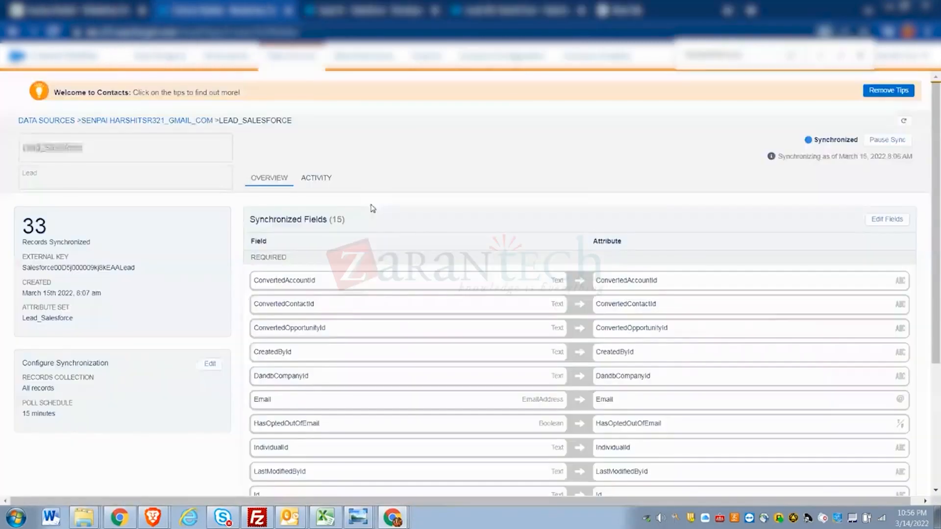
{"action": "key", "text": "alt+Tab"}
{"action": "key", "text": "alt+Tab"}
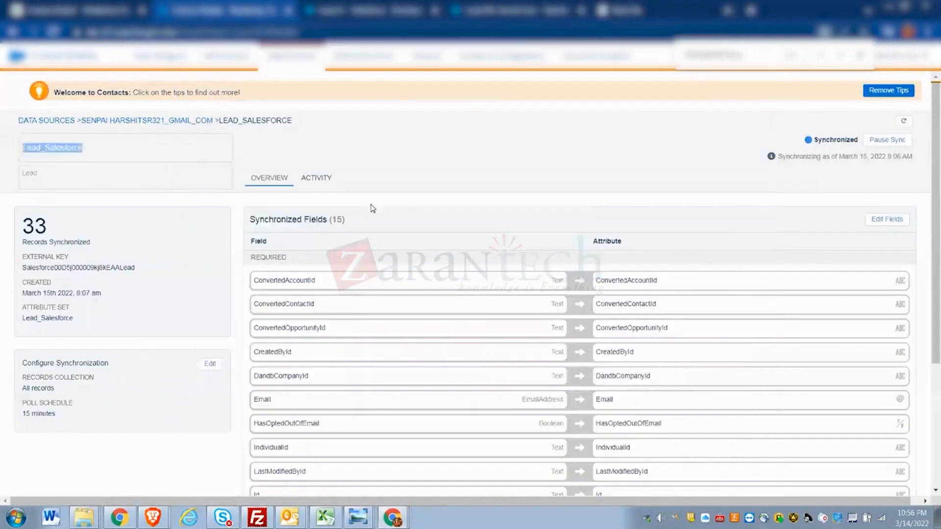
{"action": "key", "text": "alt+Tab"}
{"action": "key", "text": "alt+Tab"}
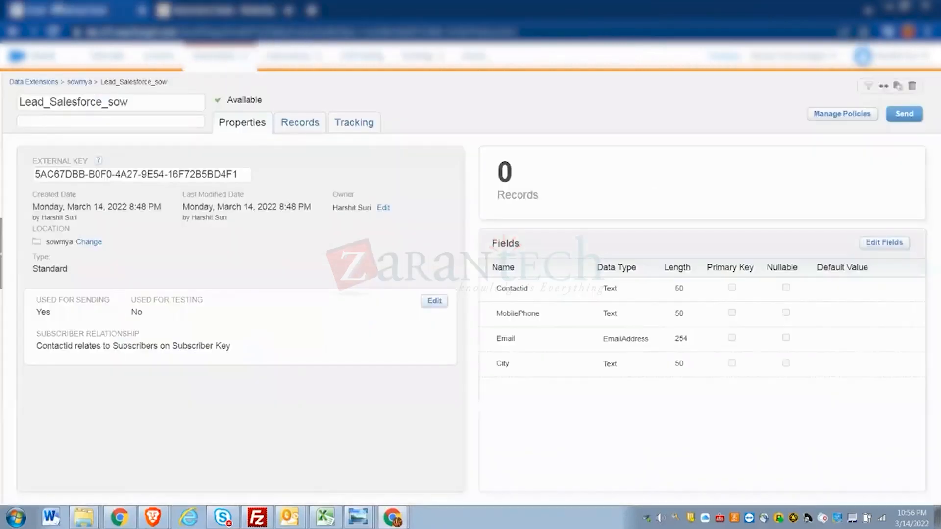
{"action": "left_click_drag", "start_coordinate": [529, 289], "coordinate": [498, 288]}
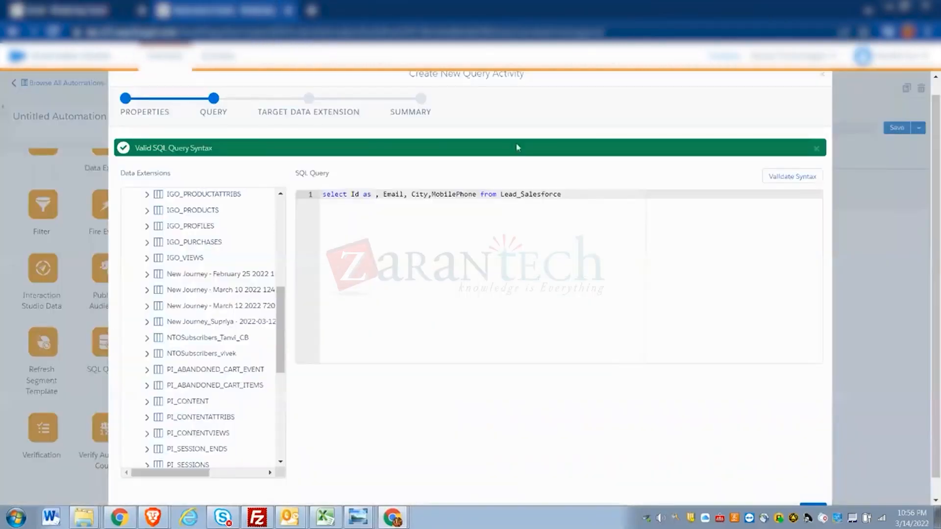
Step: Paste Contactid after 'Id as', validate the syntax, and advance to the summary
{"action": "left_click", "coordinate": [376, 197]}
{"action": "type", "text": "Contactid"}
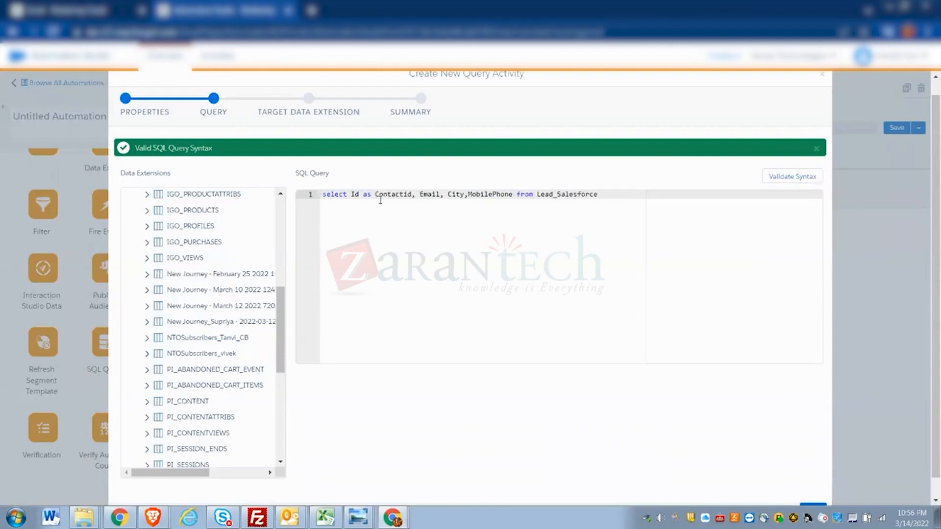
{"action": "left_click", "coordinate": [803, 177]}
{"action": "scroll", "coordinate": [804, 436], "scroll_direction": "down", "scroll_amount": 1}
{"action": "left_click", "coordinate": [825, 490]}
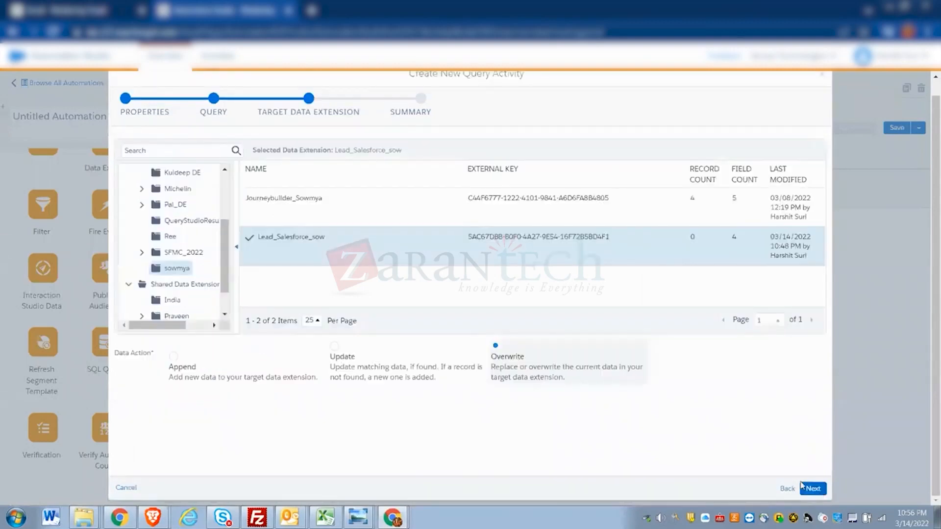
{"action": "left_click", "coordinate": [810, 488]}
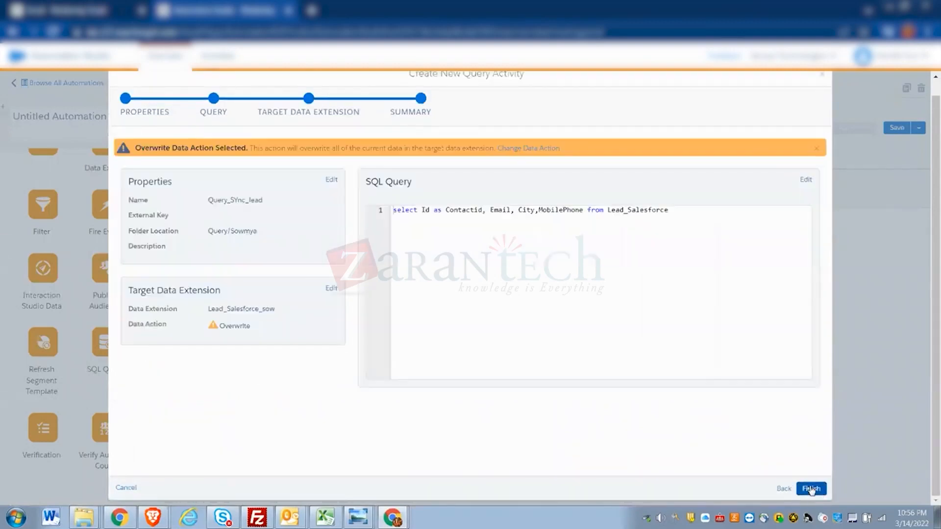
Step: Add Query_SYnc_lead to the workflow and name the automation 'Get lead to SFMCDE'
{"action": "left_click", "coordinate": [810, 489]}
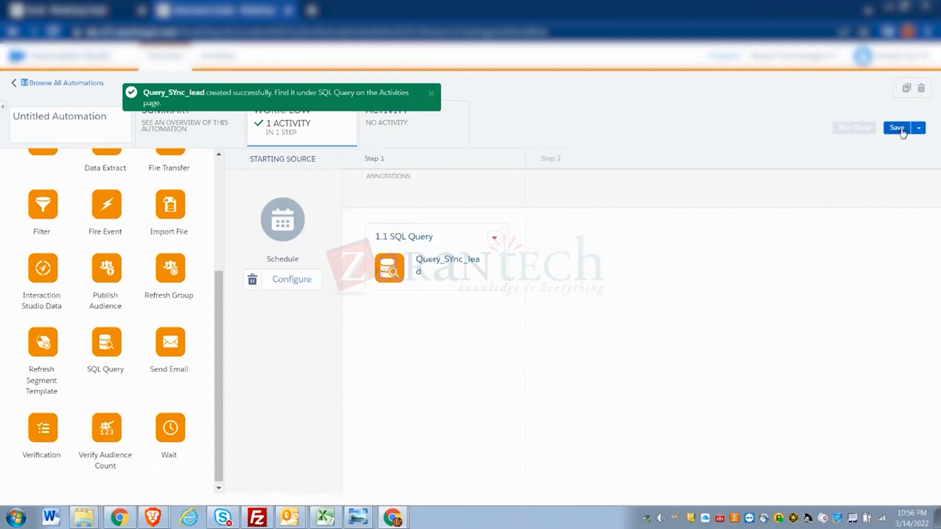
{"action": "left_click", "coordinate": [63, 126]}
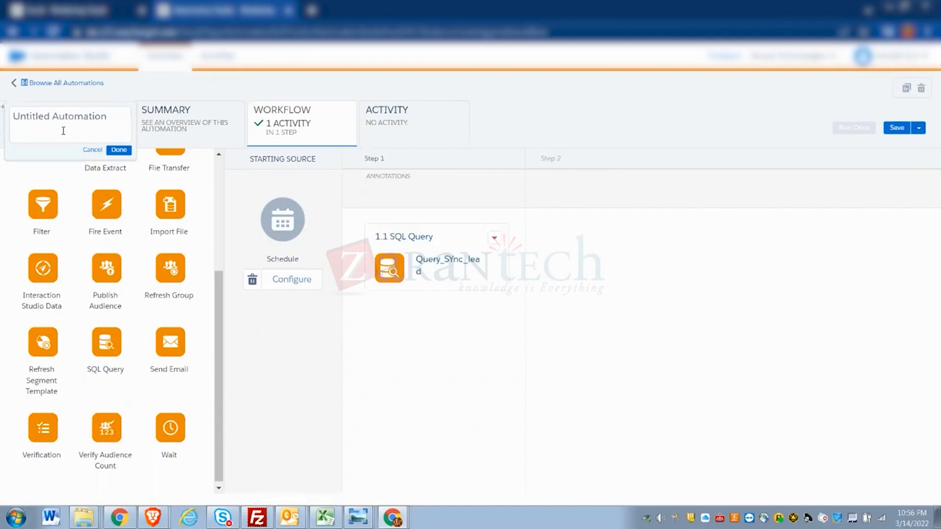
{"action": "type", "text": "Get lead to"}
{"action": "type", "text": " DE"}
{"action": "key", "text": "Left"}
{"action": "key", "text": "Left"}
{"action": "type", "text": "SFMC"}
{"action": "left_click", "coordinate": [119, 150]}
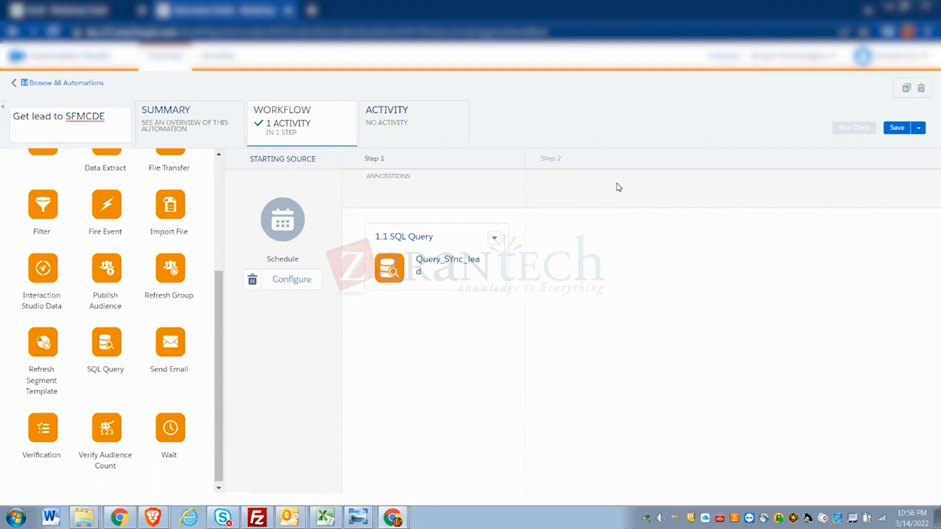
Step: Append '_sow' so the name reads 'Get lead to SFMCDE_sow', and save the automation
{"action": "left_click", "coordinate": [113, 117]}
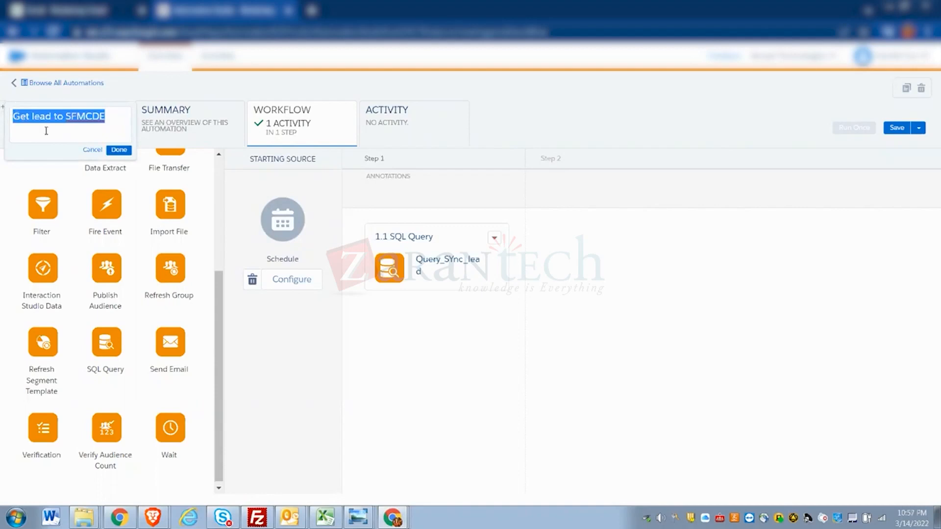
{"action": "left_click_drag", "start_coordinate": [47, 131], "coordinate": [54, 138]}
{"action": "left_click", "coordinate": [110, 119]}
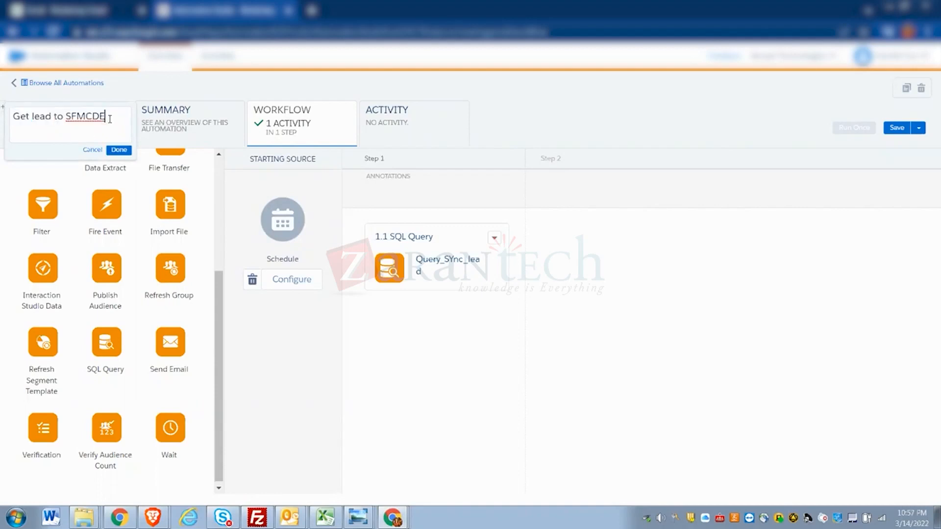
{"action": "type", "text": "_sow"}
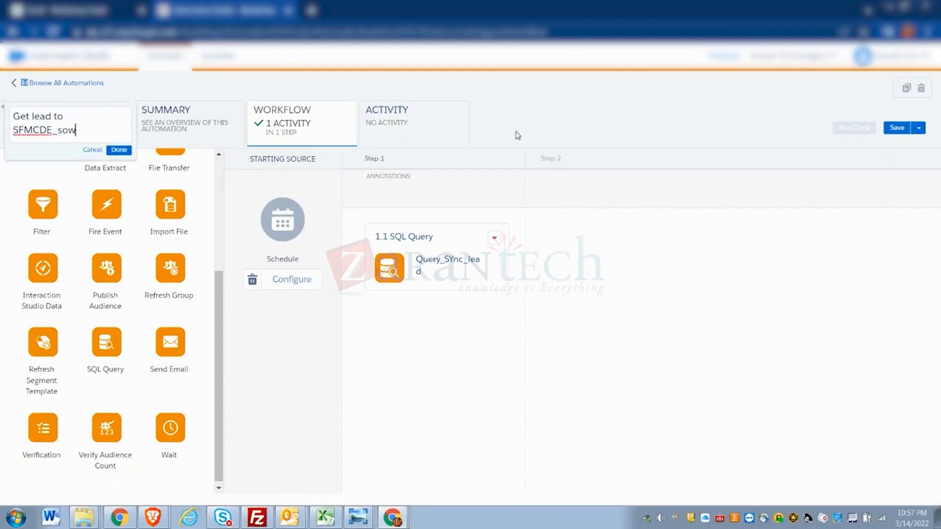
{"action": "left_click", "coordinate": [896, 128]}
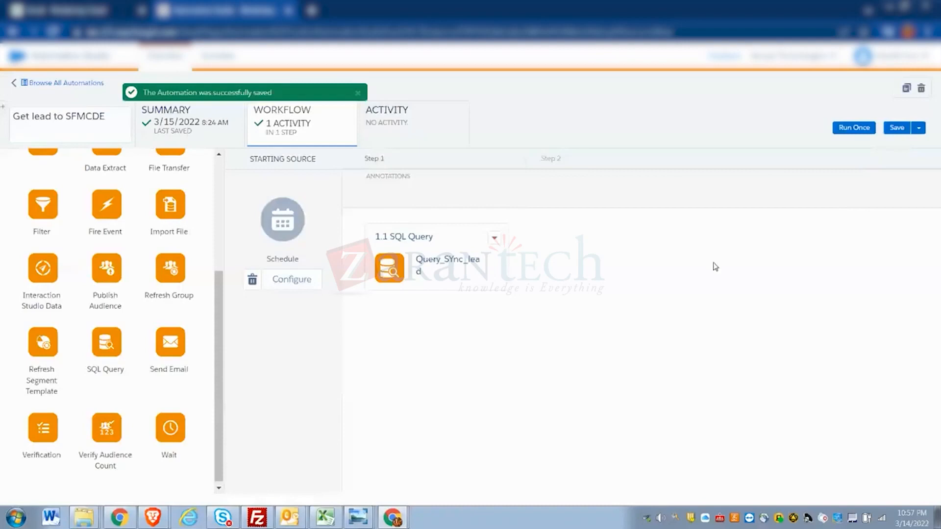
{"action": "left_click", "coordinate": [111, 116]}
{"action": "left_click", "coordinate": [111, 116]}
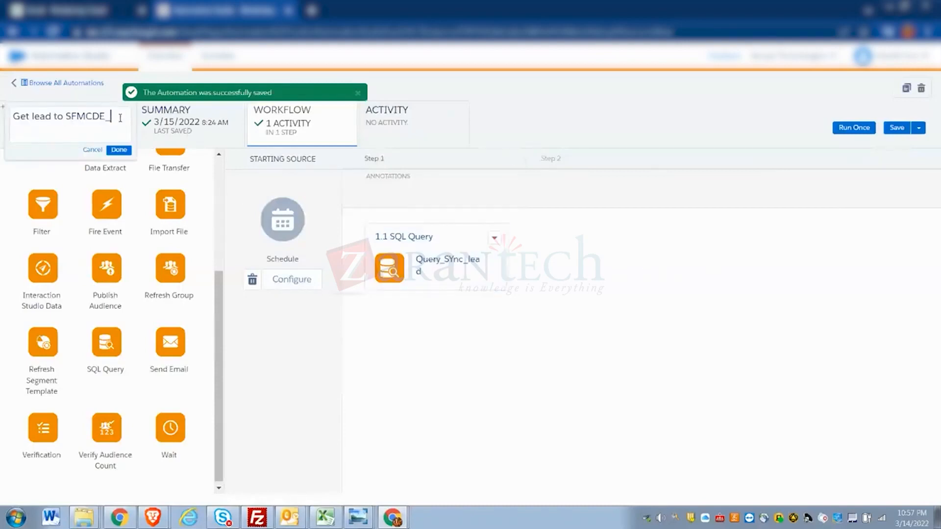
{"action": "type", "text": "_sow"}
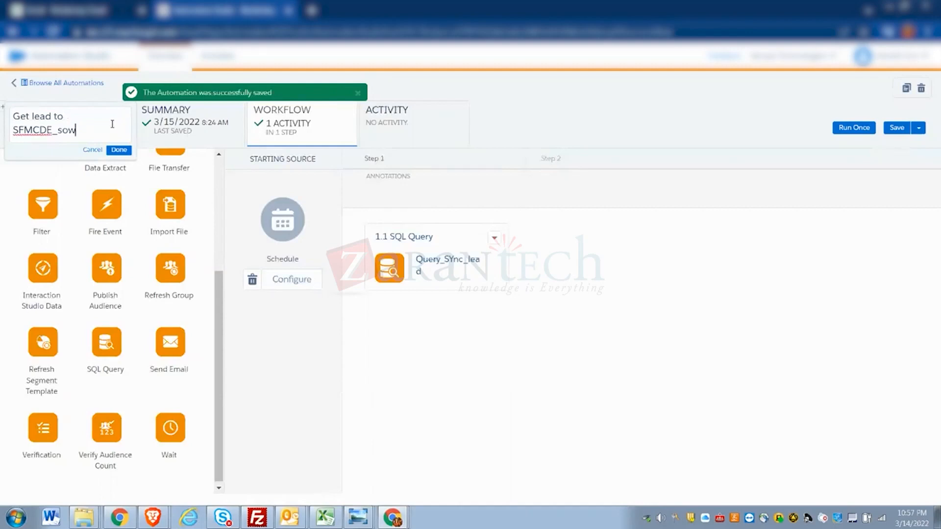
{"action": "left_click", "coordinate": [120, 149]}
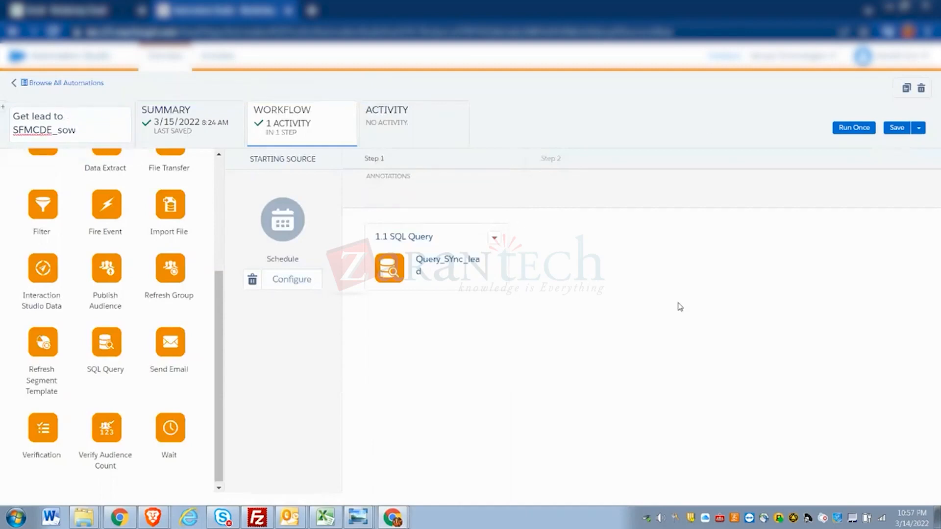
{"action": "left_click", "coordinate": [896, 128]}
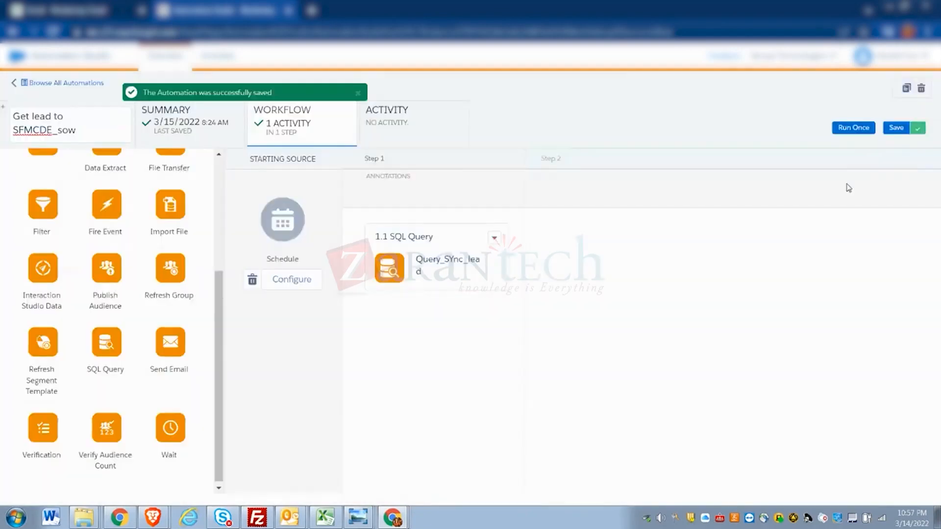
{"action": "left_click", "coordinate": [853, 129]}
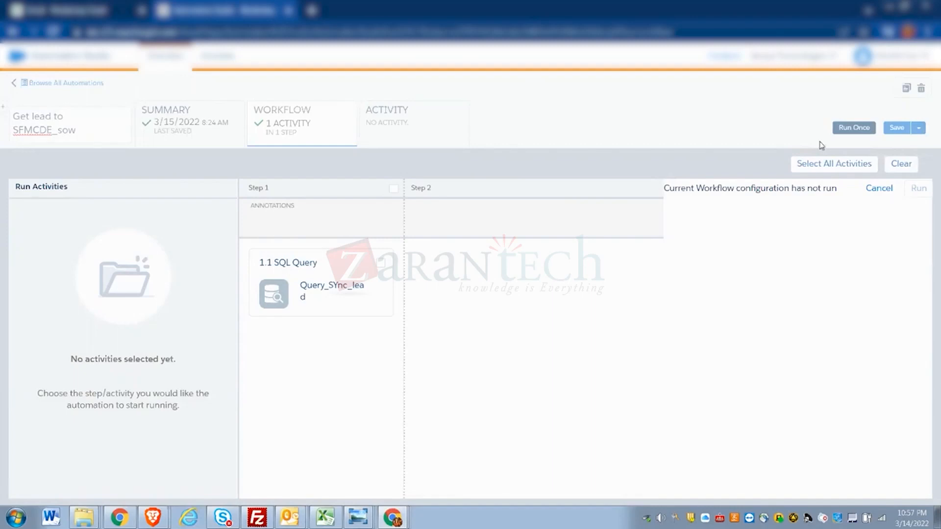
{"action": "left_click", "coordinate": [881, 194]}
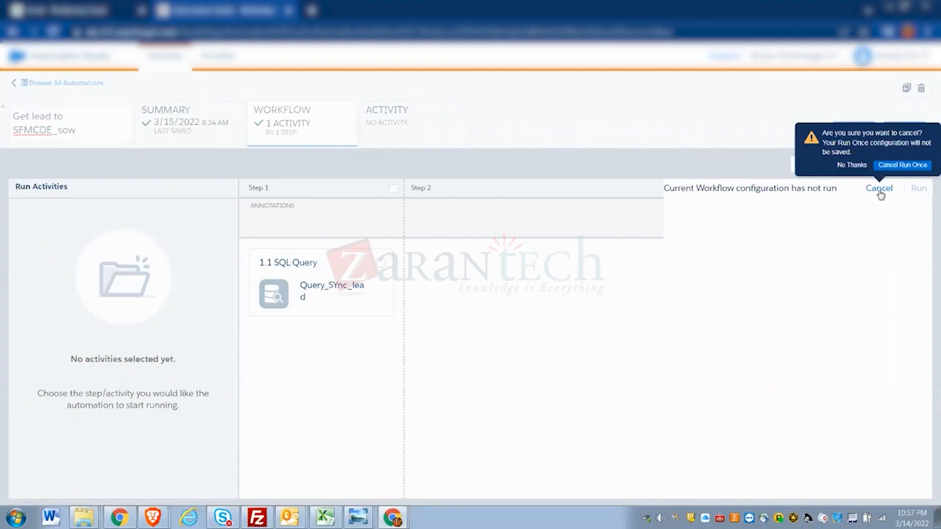
{"action": "left_click", "coordinate": [902, 166]}
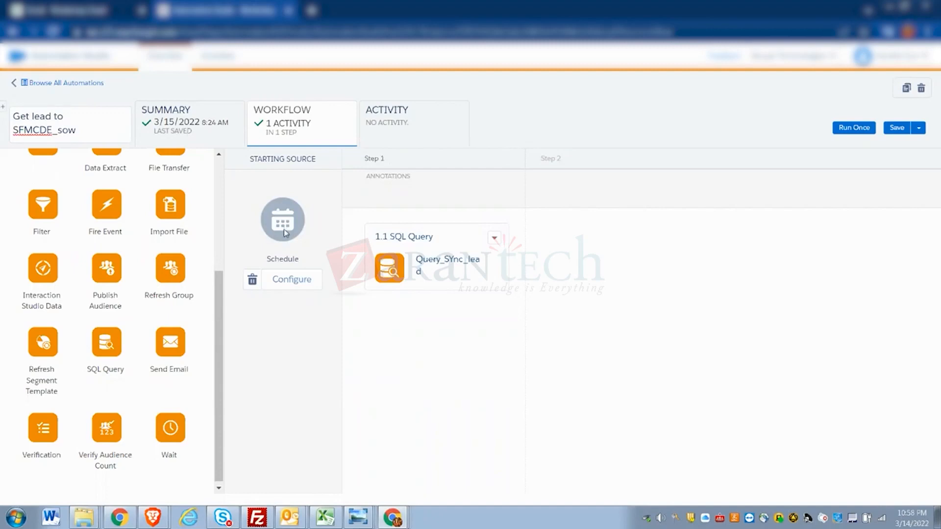
Step: Set the automation's scheduled start time to 11:00 PM
{"action": "left_click", "coordinate": [292, 283]}
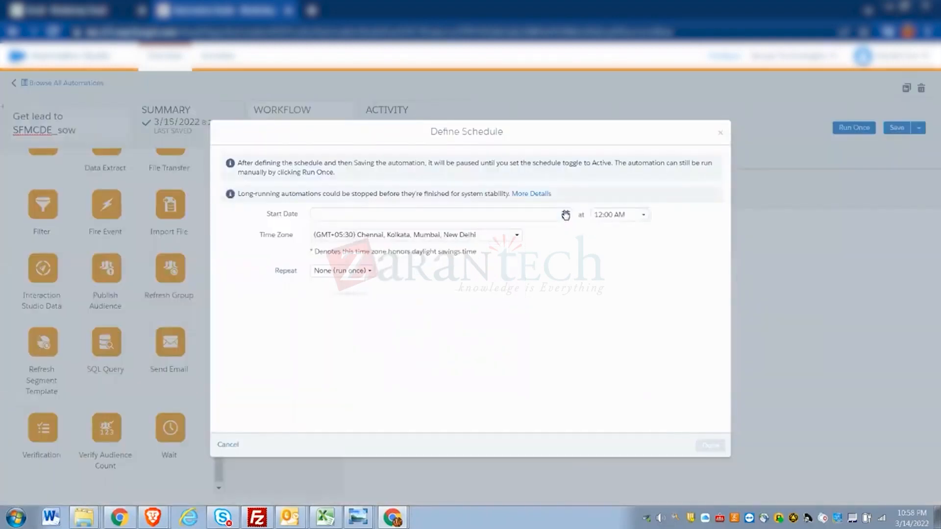
{"action": "left_click", "coordinate": [644, 217]}
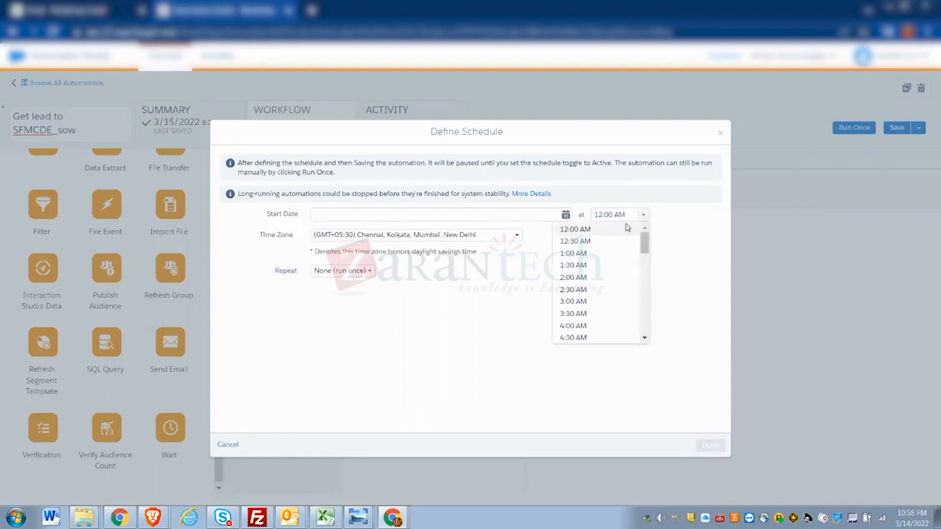
{"action": "scroll", "coordinate": [600, 289], "scroll_direction": "down", "scroll_amount": 5}
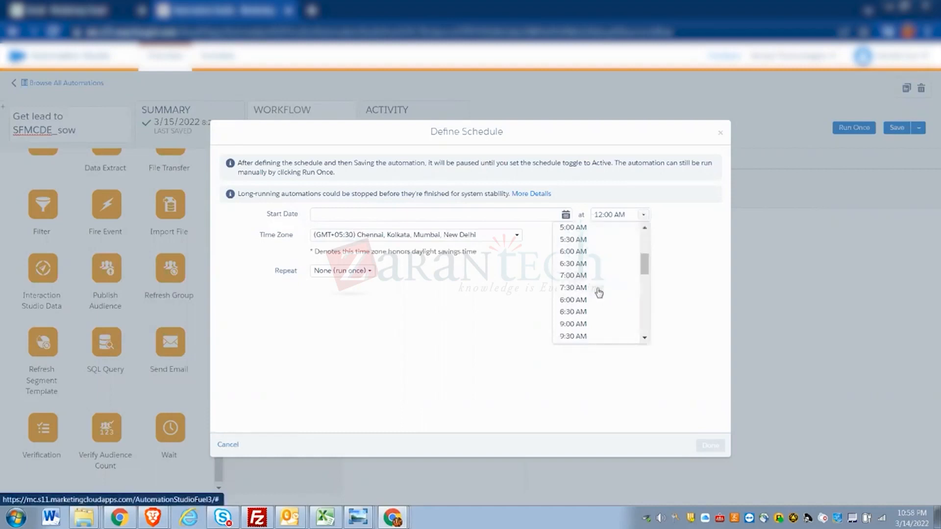
{"action": "scroll", "coordinate": [599, 293], "scroll_direction": "up", "scroll_amount": 5}
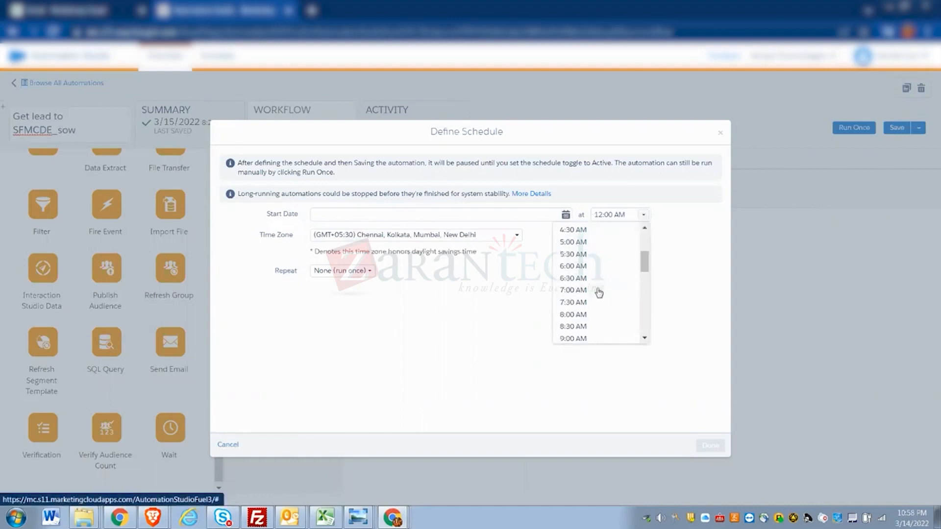
{"action": "scroll", "coordinate": [594, 273], "scroll_direction": "down", "scroll_amount": 19}
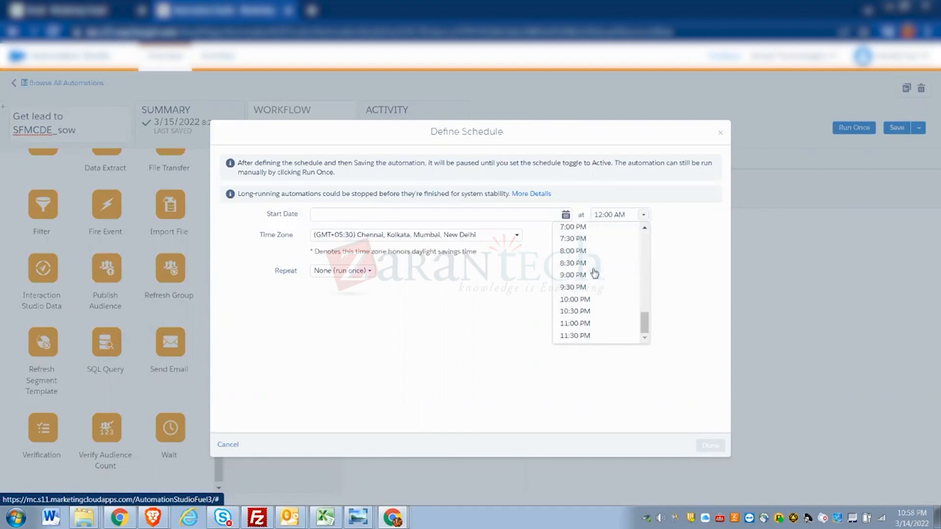
{"action": "left_click", "coordinate": [577, 326]}
Step: Set the time zone to (GMT-05:00) Eastern Time (US & Canada) and the start date to 03/14/2022
{"action": "left_click", "coordinate": [507, 244]}
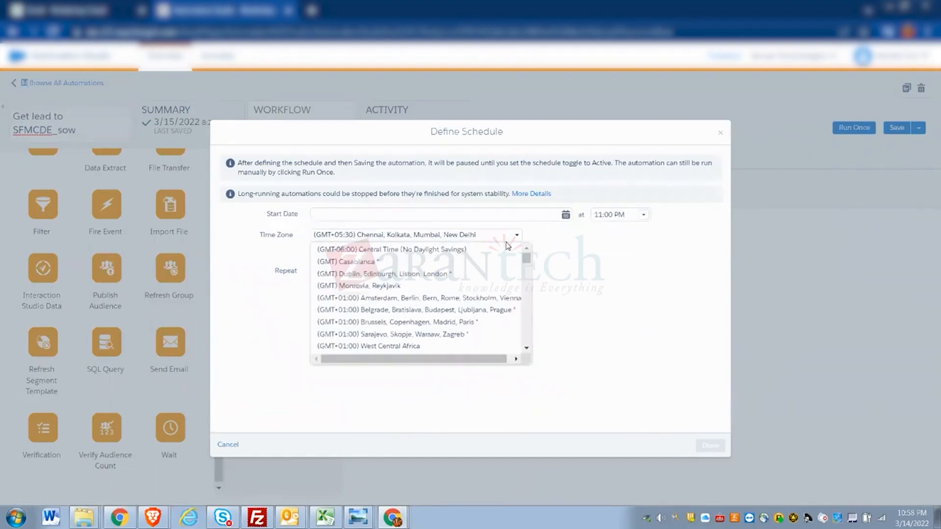
{"action": "scroll", "coordinate": [479, 322], "scroll_direction": "down", "scroll_amount": 9}
{"action": "scroll", "coordinate": [480, 324], "scroll_direction": "down", "scroll_amount": 10}
{"action": "scroll", "coordinate": [481, 324], "scroll_direction": "down", "scroll_amount": 6}
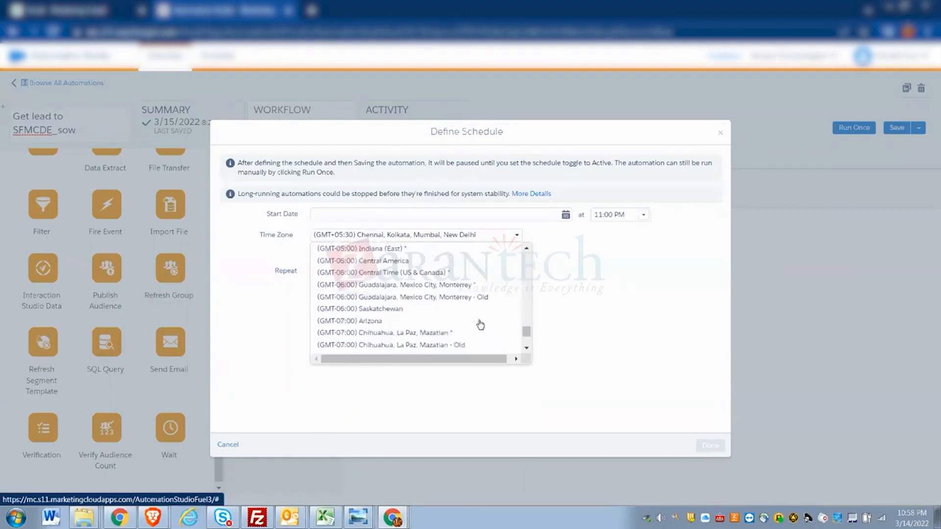
{"action": "scroll", "coordinate": [480, 324], "scroll_direction": "down", "scroll_amount": 2}
{"action": "scroll", "coordinate": [480, 324], "scroll_direction": "down", "scroll_amount": 1}
{"action": "scroll", "coordinate": [480, 324], "scroll_direction": "up", "scroll_amount": 5}
{"action": "scroll", "coordinate": [435, 345], "scroll_direction": "down", "scroll_amount": 1}
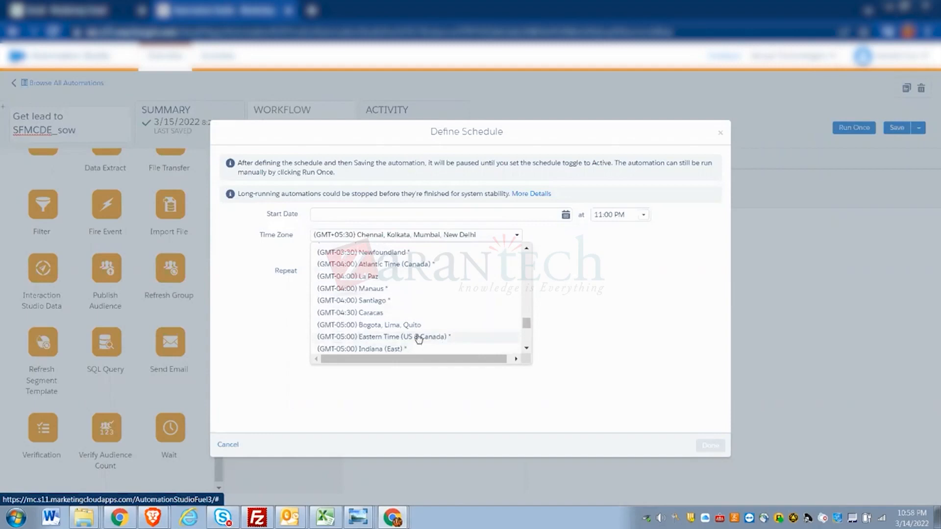
{"action": "left_click", "coordinate": [417, 337]}
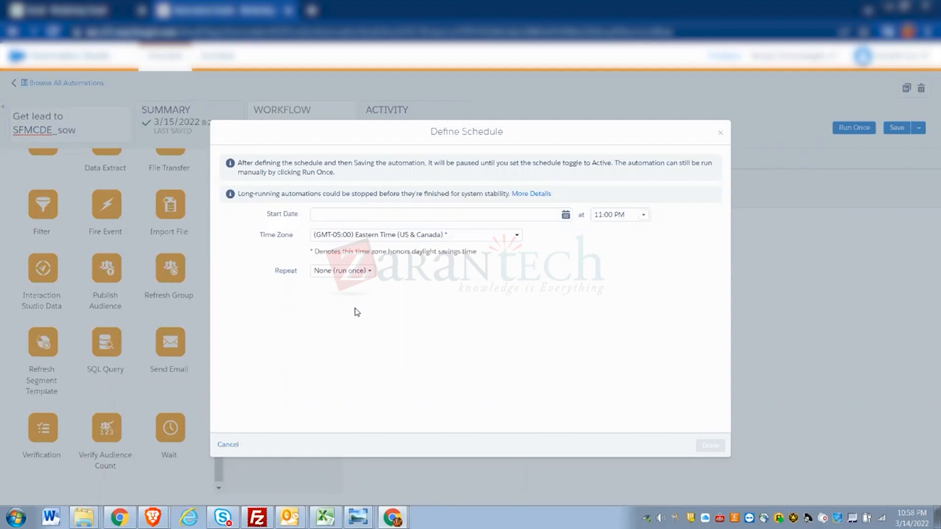
{"action": "left_click", "coordinate": [566, 216]}
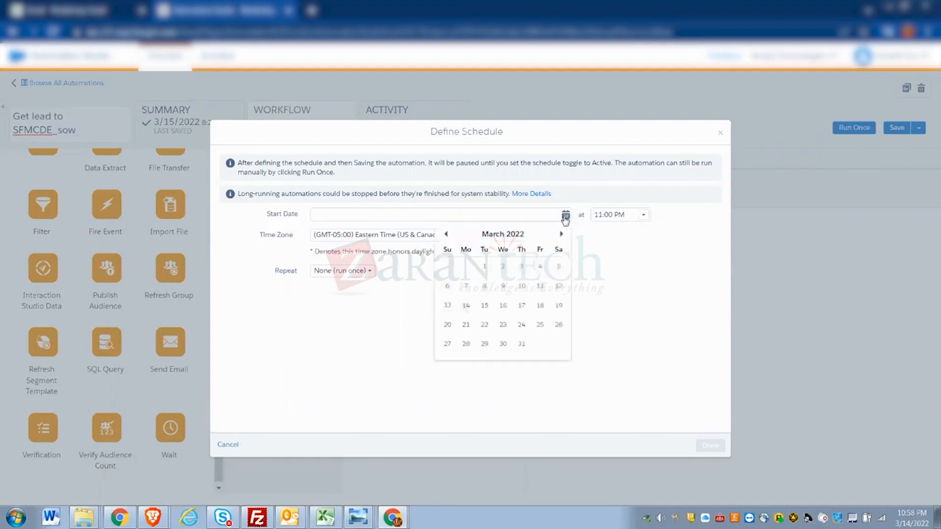
{"action": "left_click", "coordinate": [466, 306]}
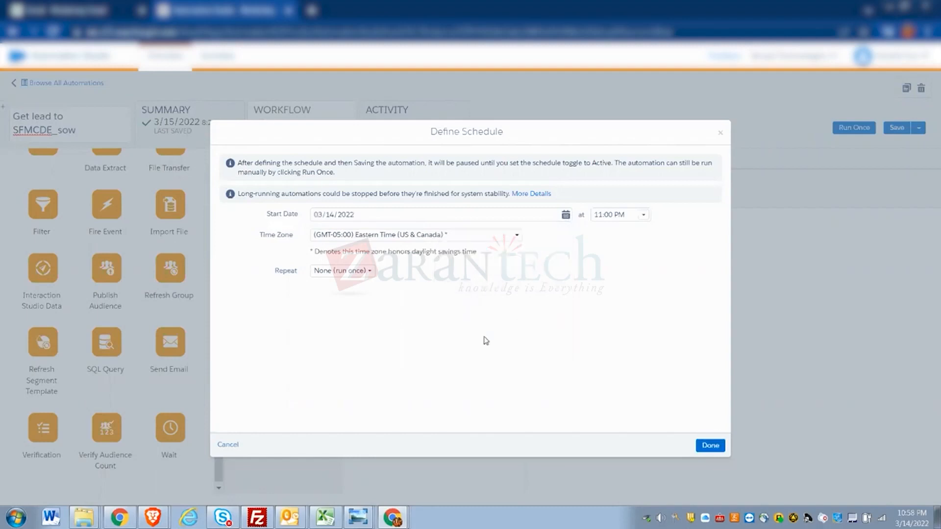
{"action": "left_click", "coordinate": [352, 273]}
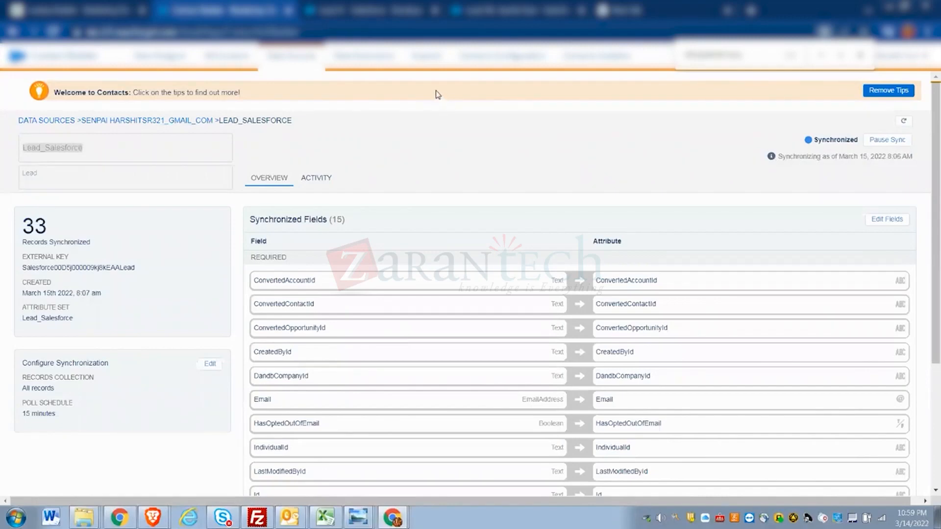
Step: Leave Repeat at None, edit the start time to 11:02 PM, and apply the schedule
{"action": "key", "text": "alt+Tab"}
{"action": "key", "text": "alt+Tab"}
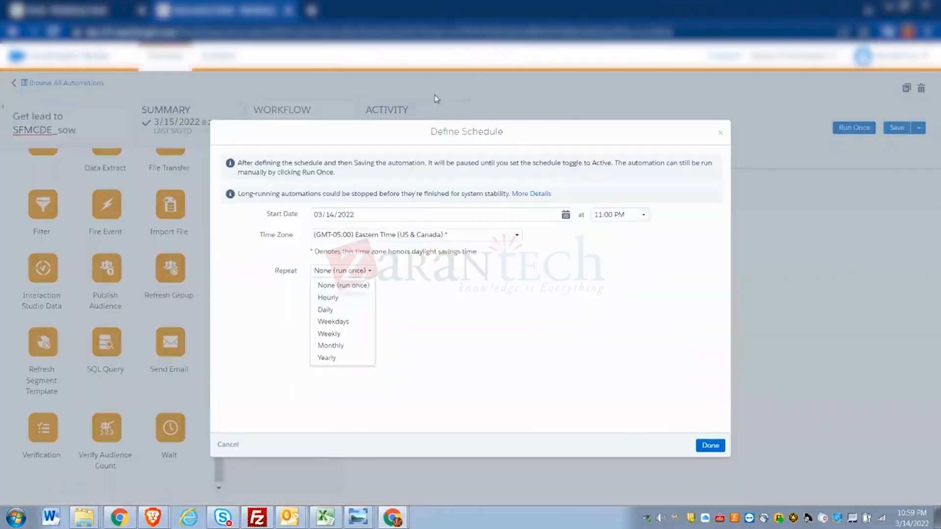
{"action": "left_click", "coordinate": [536, 392]}
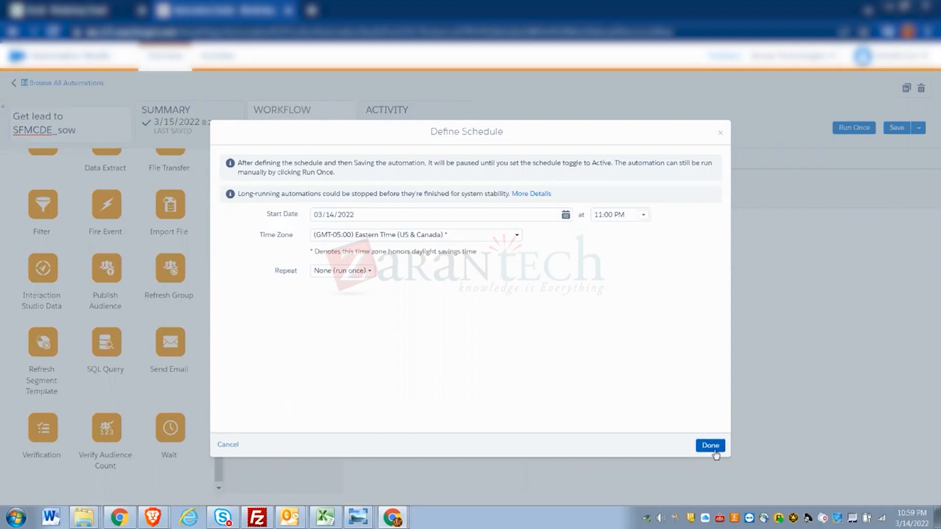
{"action": "left_click", "coordinate": [642, 216]}
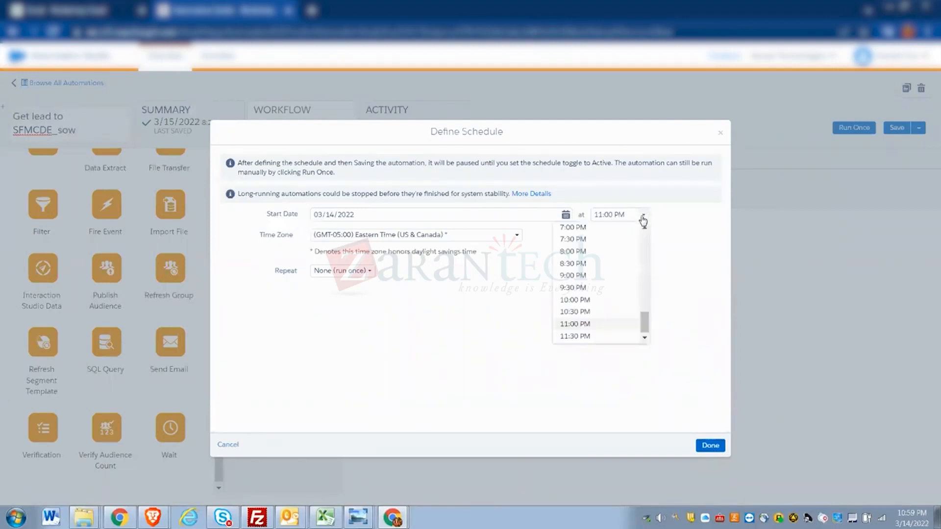
{"action": "left_click", "coordinate": [643, 221]}
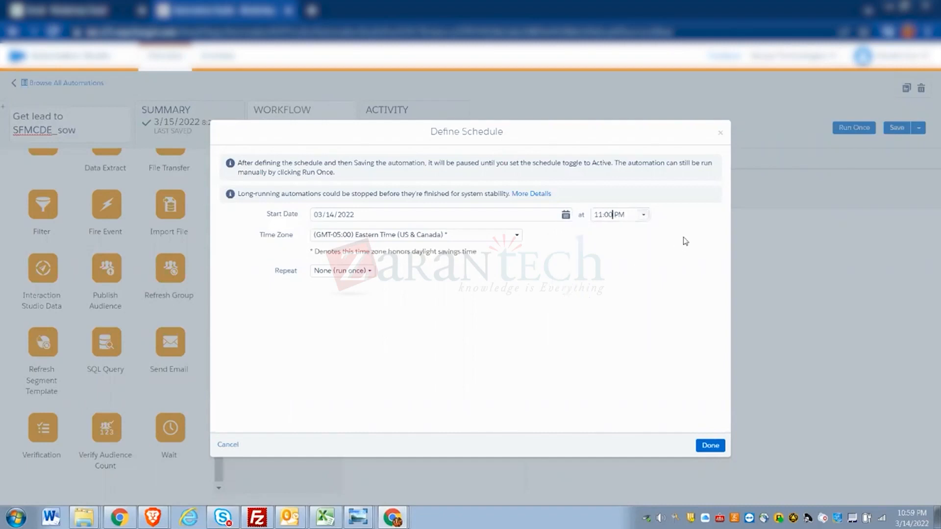
{"action": "key", "text": "BackSpace"}
{"action": "type", "text": "2"}
{"action": "left_click", "coordinate": [712, 446]}
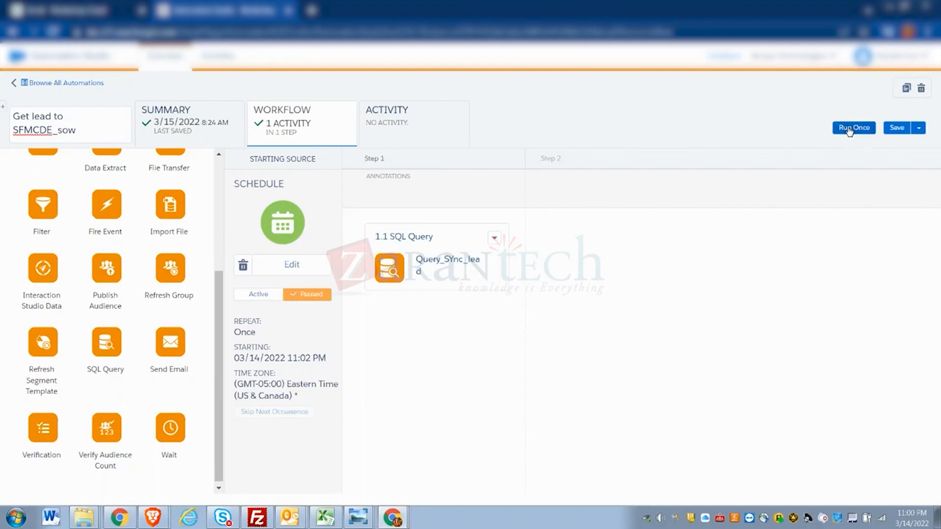
Step: Run the 1.1 SQL Query activity once immediately, confirming with Run Now
{"action": "left_click", "coordinate": [849, 129]}
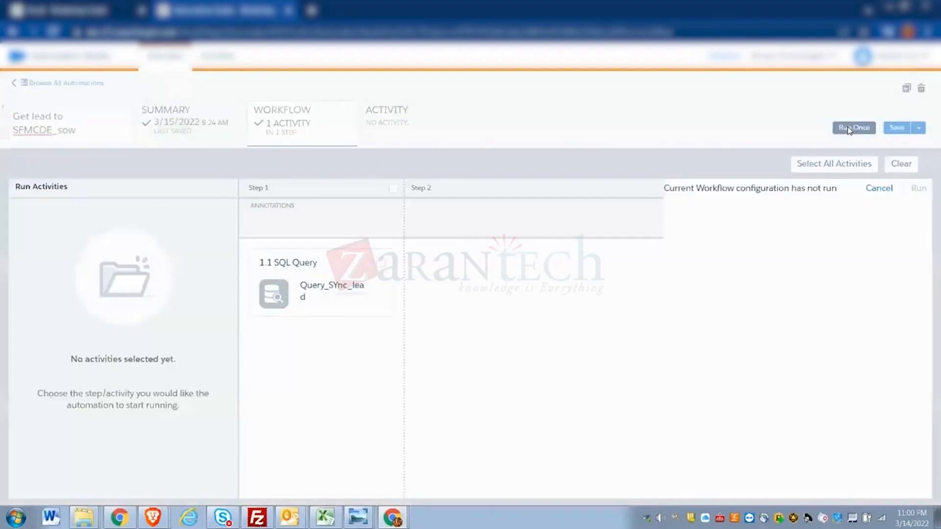
{"action": "left_click", "coordinate": [872, 174]}
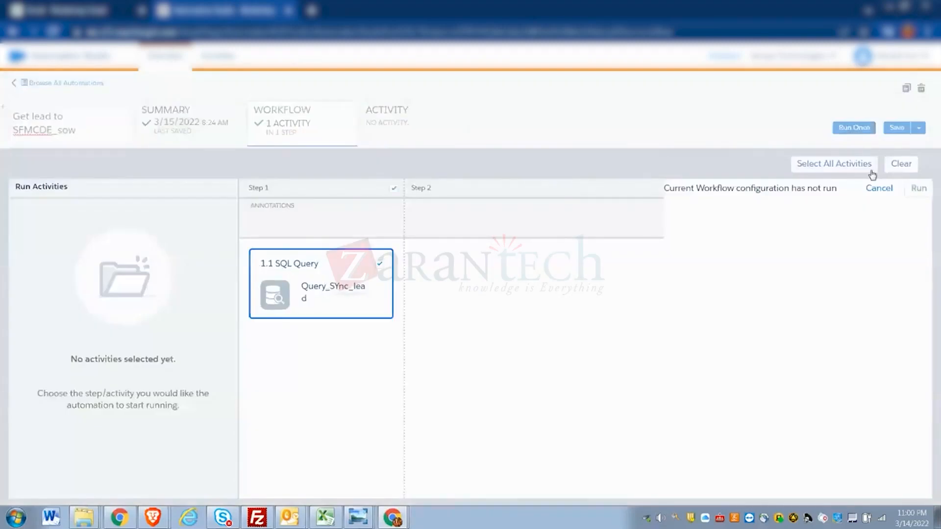
{"action": "left_click", "coordinate": [917, 189]}
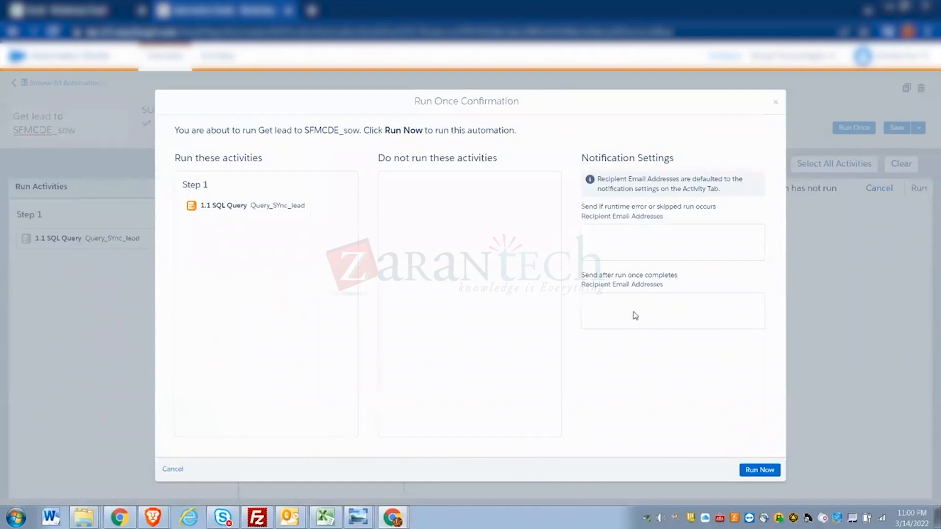
{"action": "left_click", "coordinate": [753, 471]}
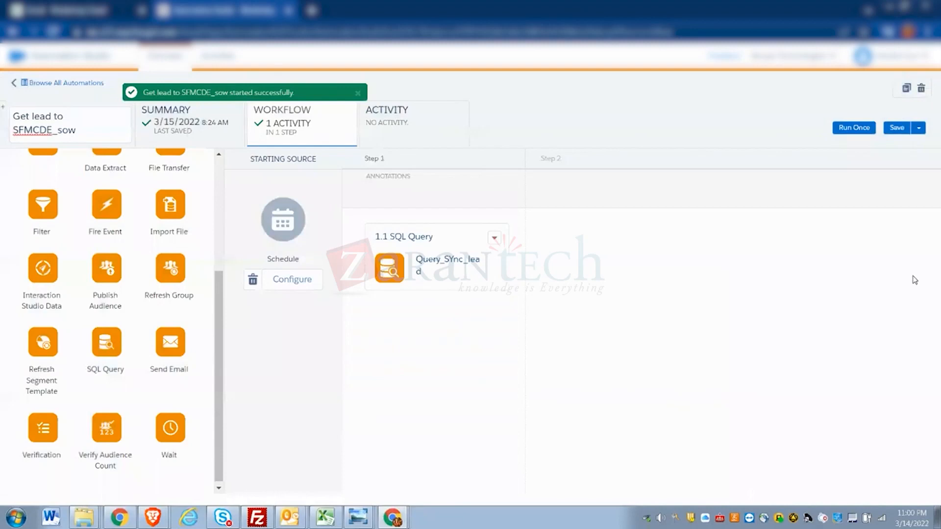
Step: Copy the automation as 'GetleadtoSFMc_2', placing the copy in the Sowmya folder
{"action": "left_click", "coordinate": [907, 91]}
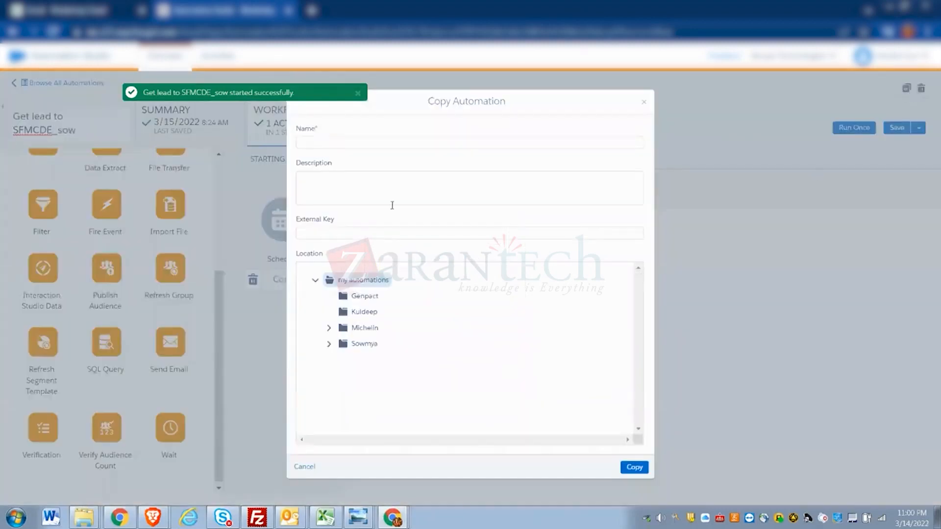
{"action": "left_click", "coordinate": [317, 139]}
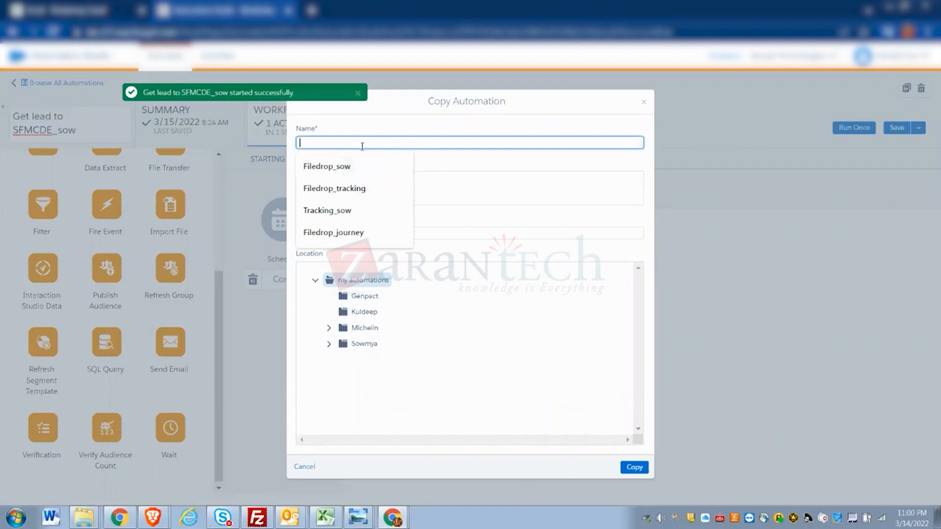
{"action": "type", "text": "Getlea"}
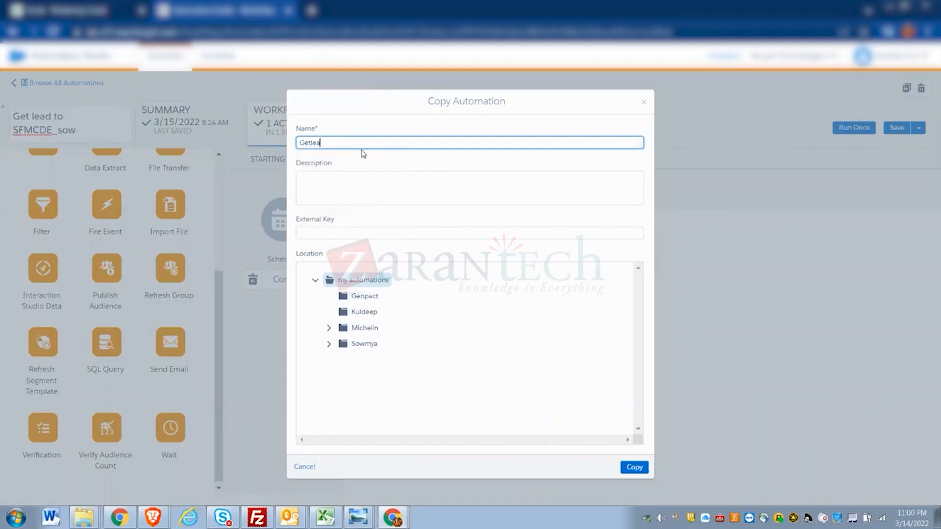
{"action": "type", "text": "dtoSFMC"}
{"action": "key", "text": "ctrl+a"}
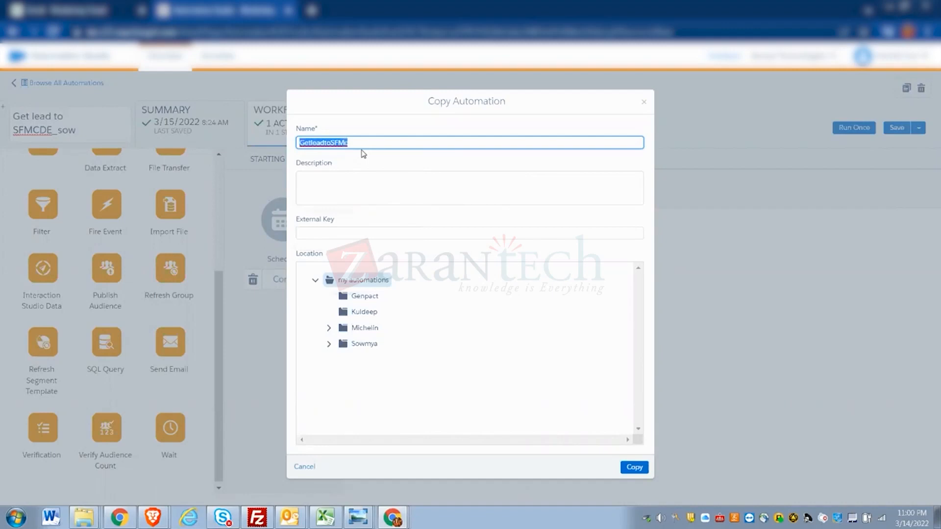
{"action": "left_click", "coordinate": [362, 149]}
{"action": "type", "text": "_2"}
{"action": "left_click", "coordinate": [364, 346]}
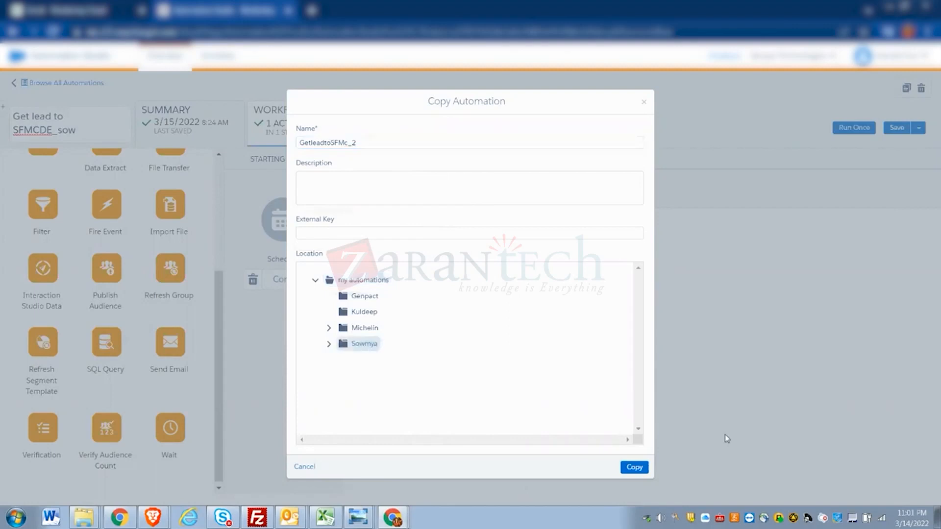
{"action": "left_click", "coordinate": [632, 468]}
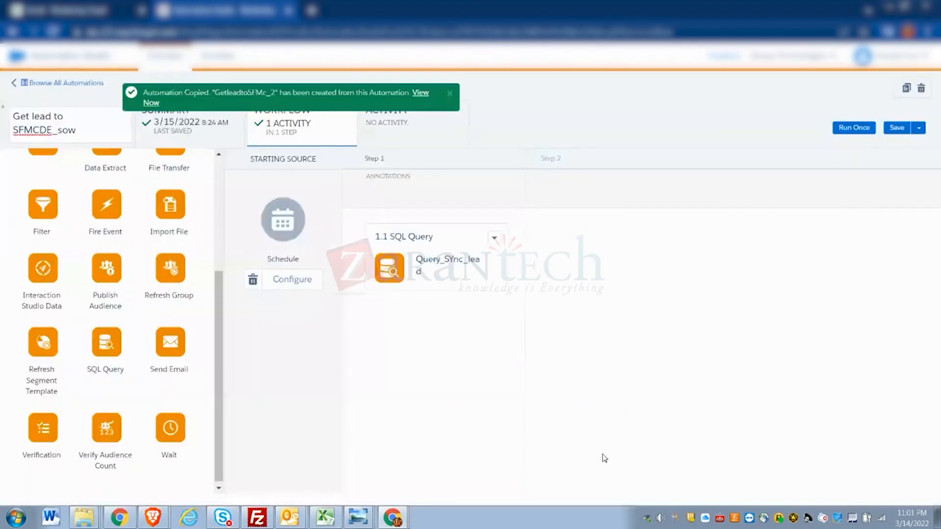
Step: Set the schedule's time zone to Eastern Time (US & Canada)
{"action": "left_click", "coordinate": [289, 280]}
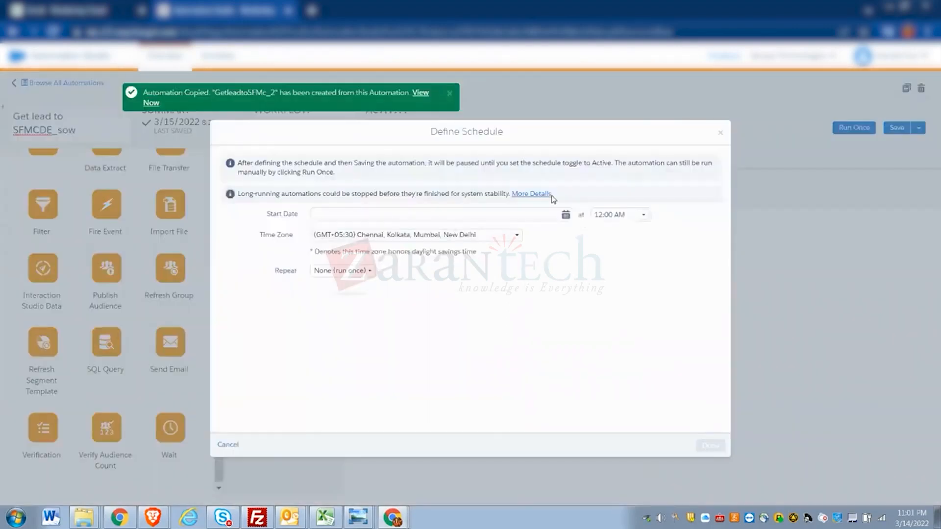
{"action": "left_click", "coordinate": [518, 234]}
{"action": "scroll", "coordinate": [435, 323], "scroll_direction": "down", "scroll_amount": 10}
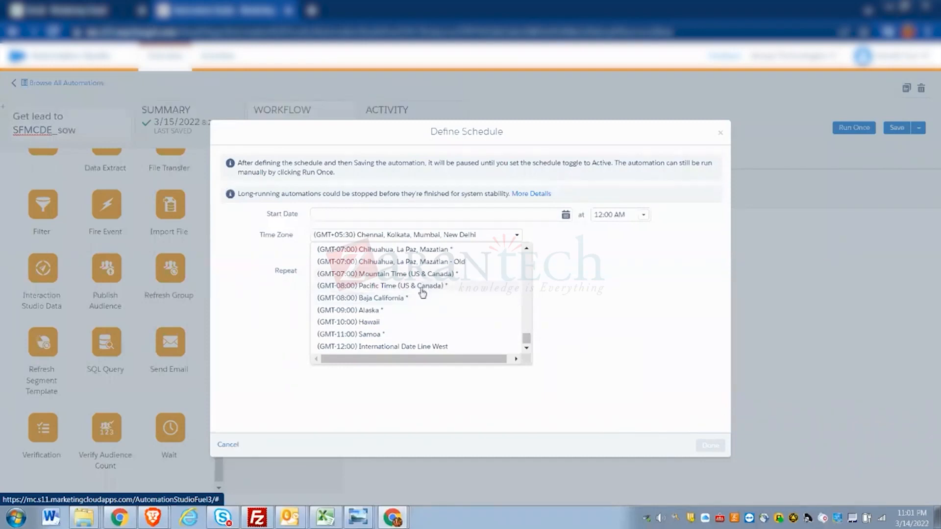
{"action": "scroll", "coordinate": [423, 293], "scroll_direction": "up", "scroll_amount": 2}
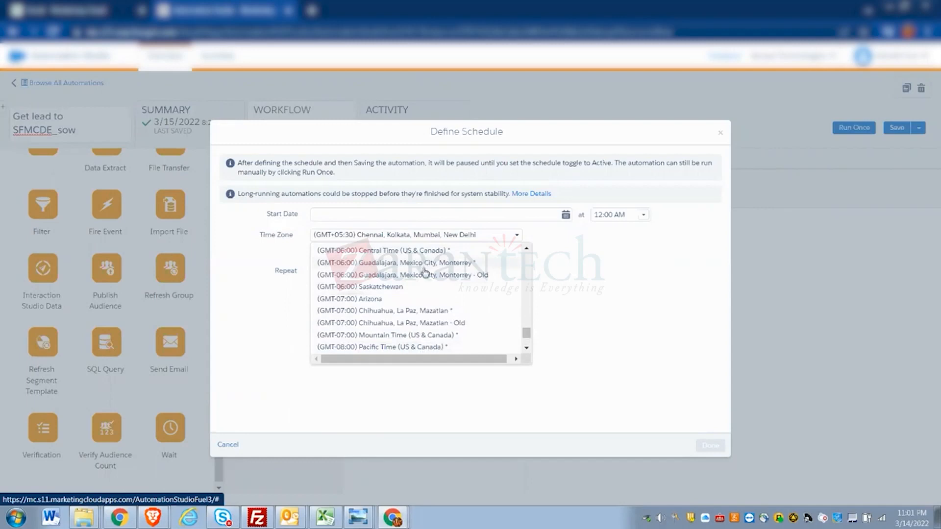
{"action": "scroll", "coordinate": [425, 272], "scroll_direction": "down", "scroll_amount": 2}
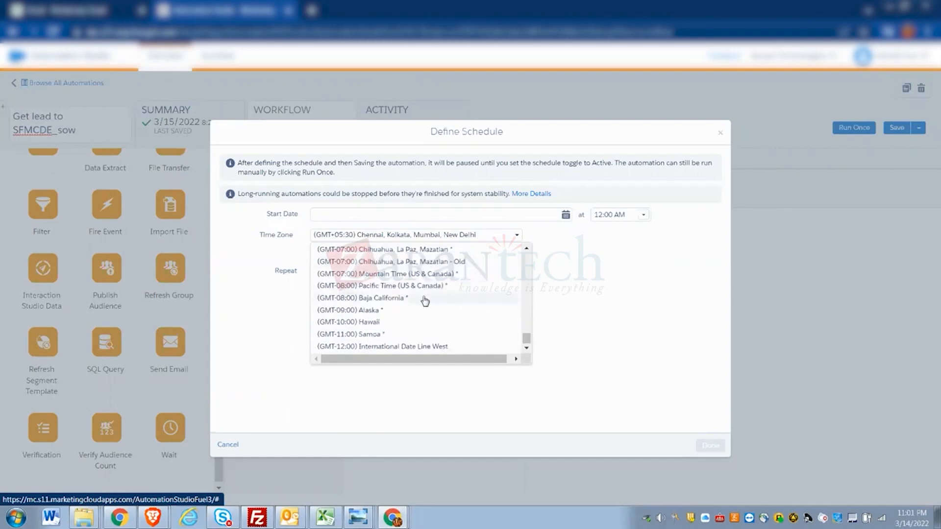
{"action": "scroll", "coordinate": [424, 300], "scroll_direction": "up", "scroll_amount": 5}
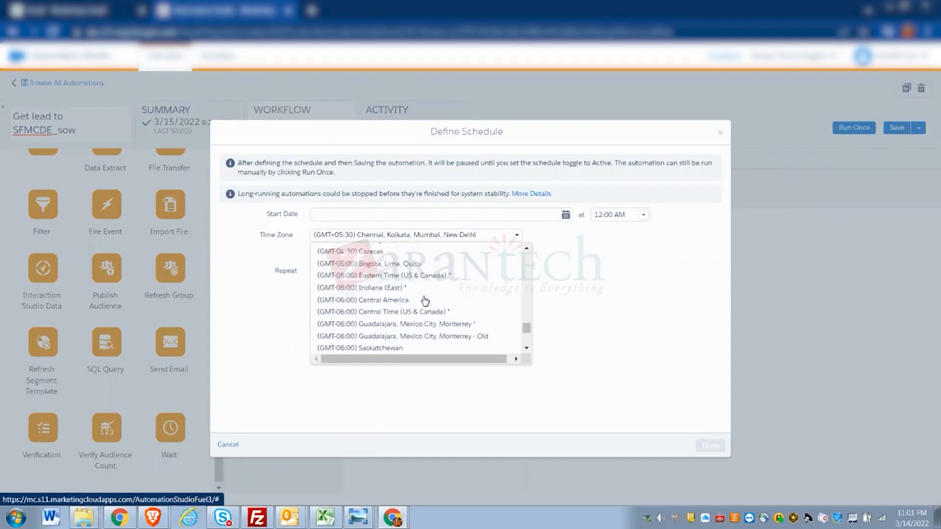
{"action": "left_click", "coordinate": [425, 276]}
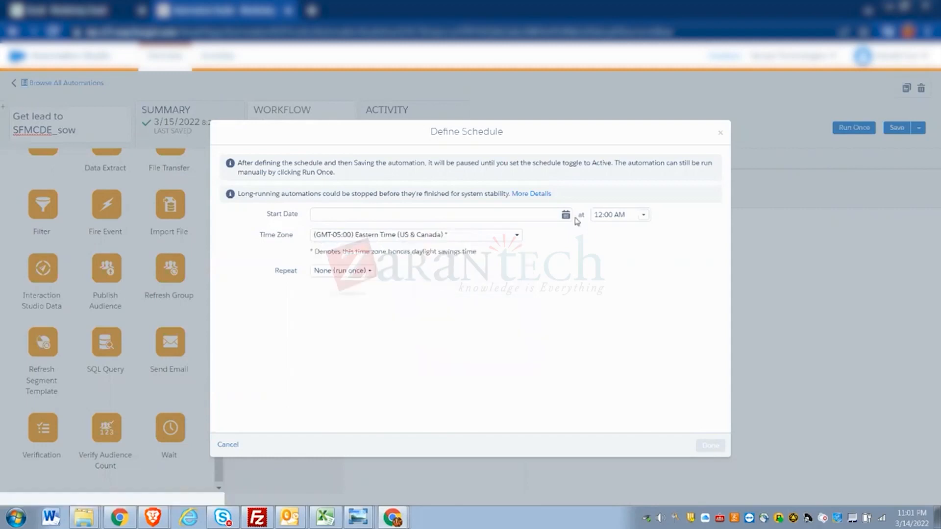
Step: Set the start to 11:18 PM on 03/14/2022 and confirm the schedule
{"action": "left_click", "coordinate": [644, 215]}
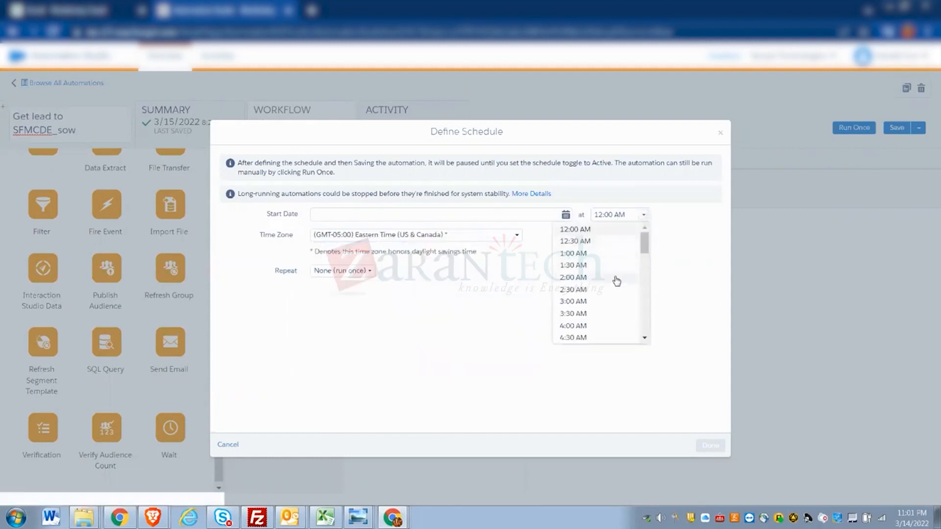
{"action": "scroll", "coordinate": [616, 280], "scroll_direction": "down", "scroll_amount": 2}
{"action": "scroll", "coordinate": [618, 275], "scroll_direction": "up", "scroll_amount": 2}
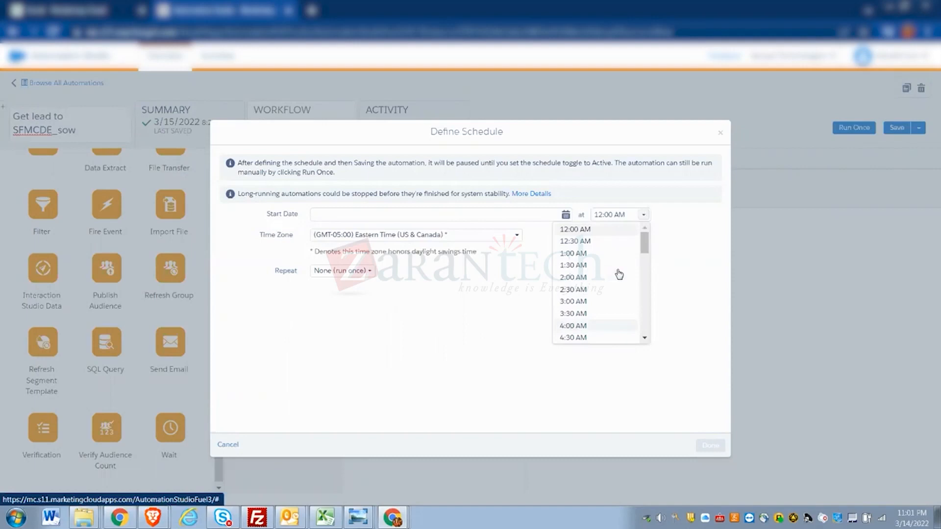
{"action": "scroll", "coordinate": [617, 278], "scroll_direction": "down", "scroll_amount": 8}
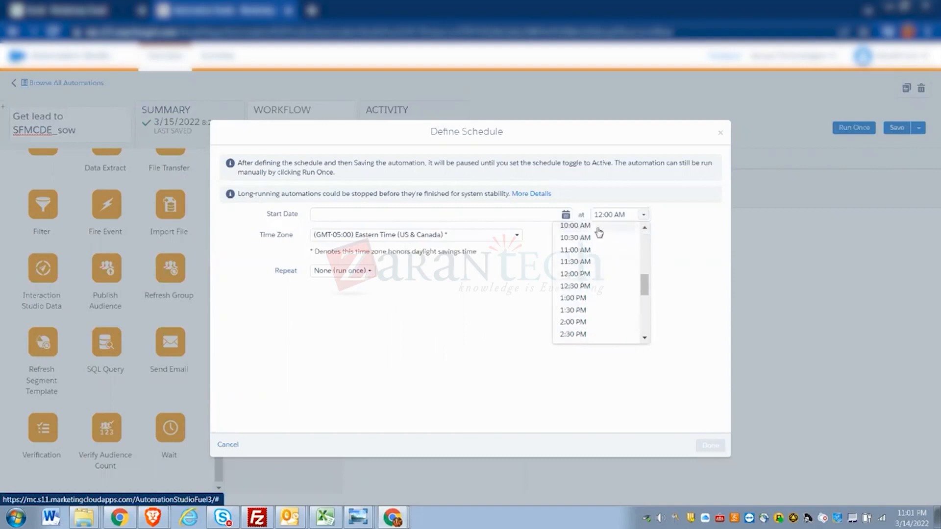
{"action": "scroll", "coordinate": [608, 314], "scroll_direction": "down", "scroll_amount": 7}
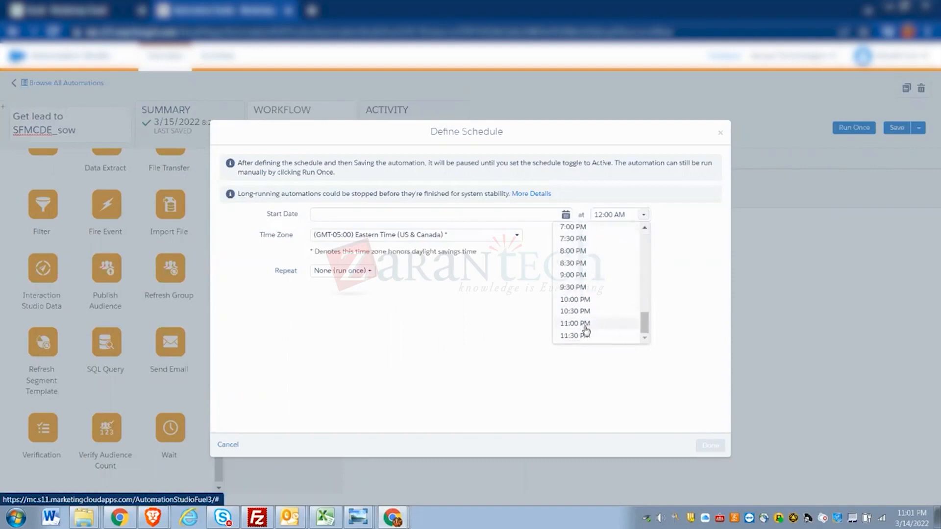
{"action": "left_click", "coordinate": [586, 325]}
{"action": "left_click", "coordinate": [611, 215]}
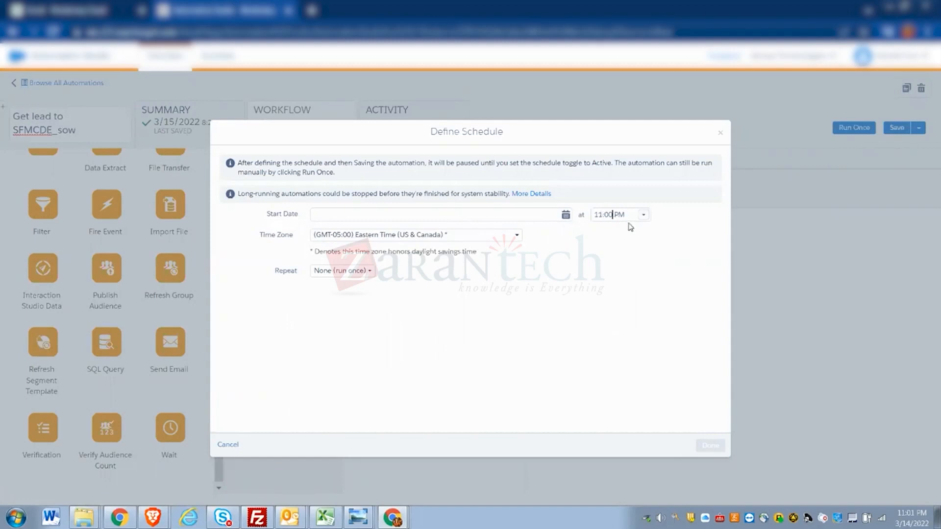
{"action": "key", "text": "BackSpace"}
{"action": "key", "text": "BackSpace"}
{"action": "key", "text": "BackSpace"}
{"action": "type", "text": ":18"}
{"action": "left_click", "coordinate": [568, 217]}
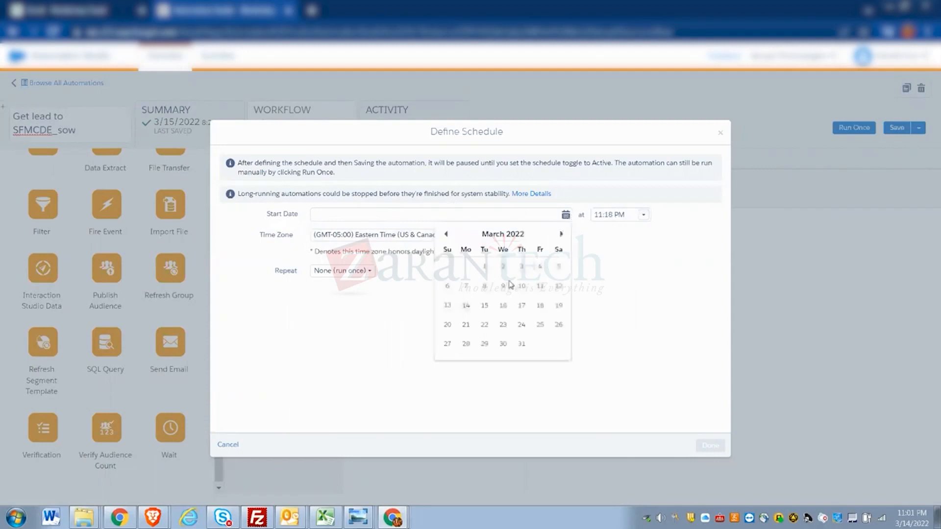
{"action": "left_click", "coordinate": [466, 307]}
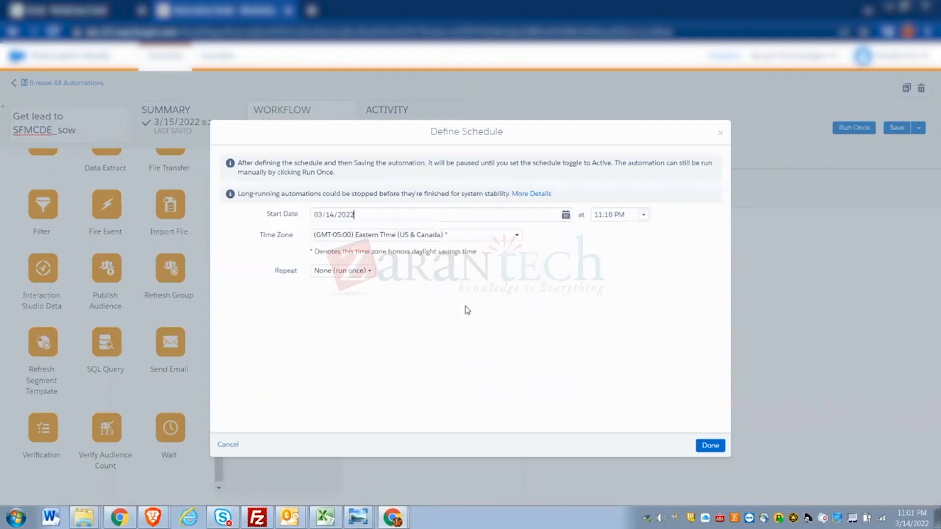
{"action": "left_click", "coordinate": [710, 445]}
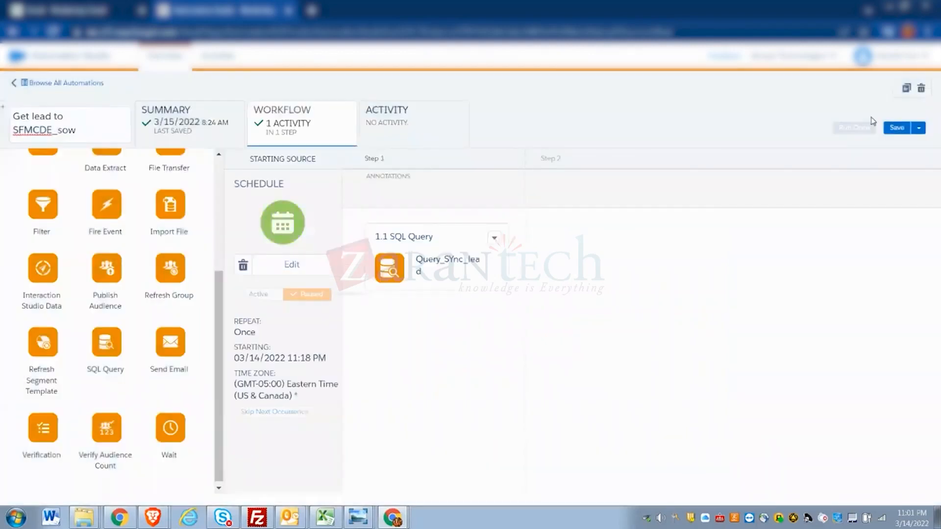
Step: Save the automation, switch its schedule to Active, and confirm activation
{"action": "left_click", "coordinate": [897, 128]}
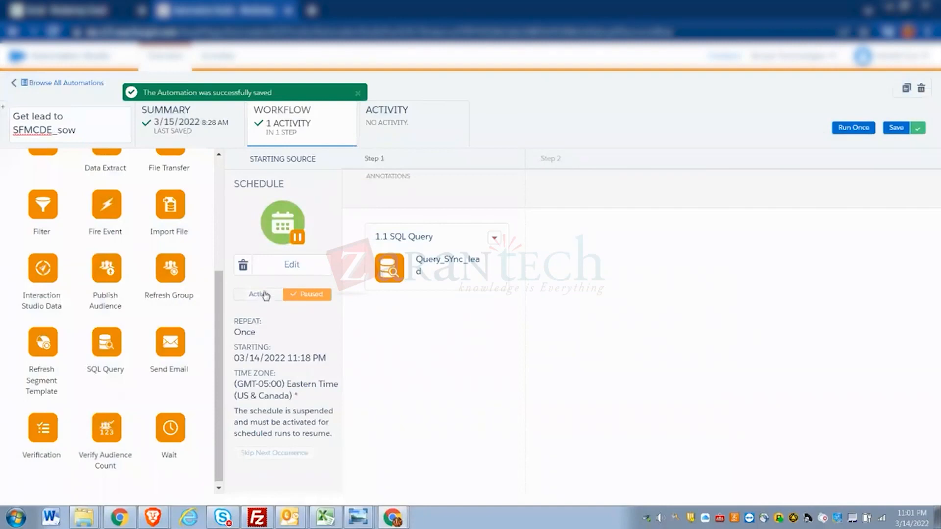
{"action": "left_click", "coordinate": [264, 295]}
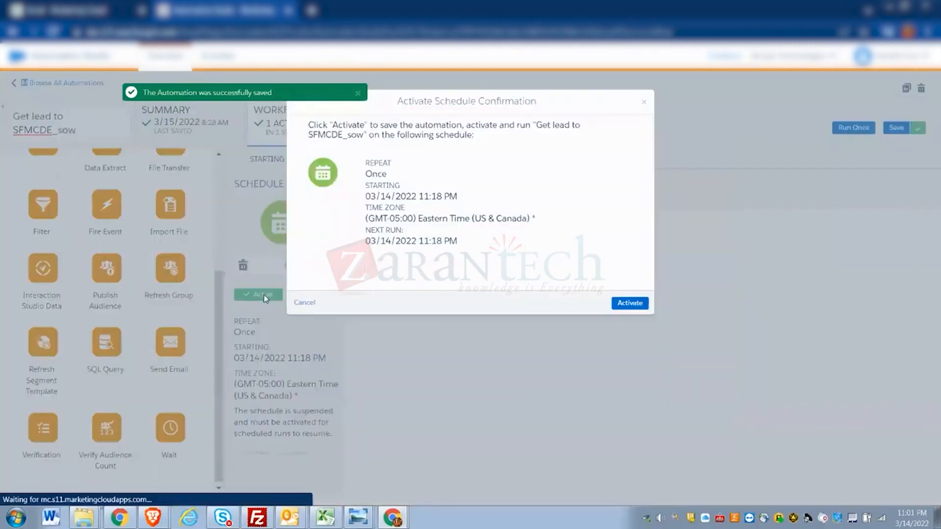
{"action": "left_click", "coordinate": [630, 303]}
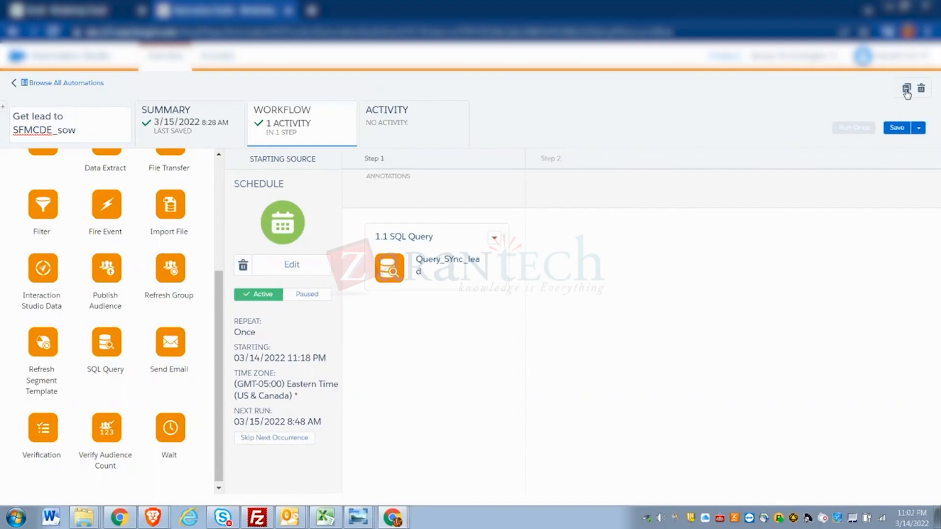
Step: Copy the automation as 'GetleadSFMC_3', placing the copy in the Sowmya folder
{"action": "left_click", "coordinate": [906, 90]}
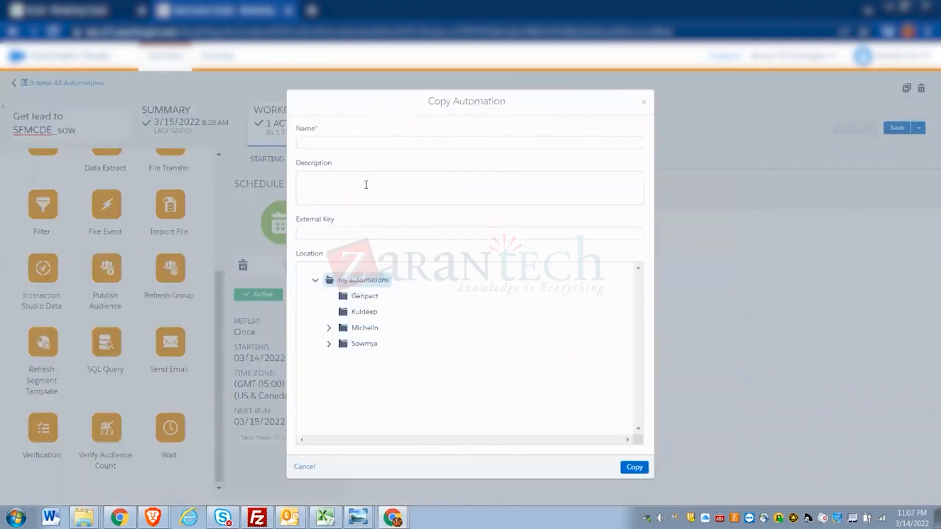
{"action": "left_click", "coordinate": [312, 138]}
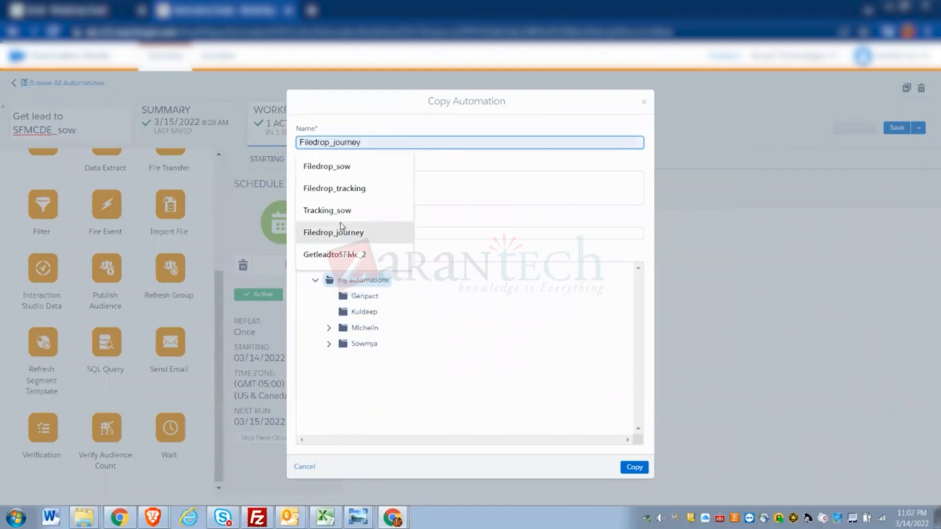
{"action": "type", "text": "Contactid"}
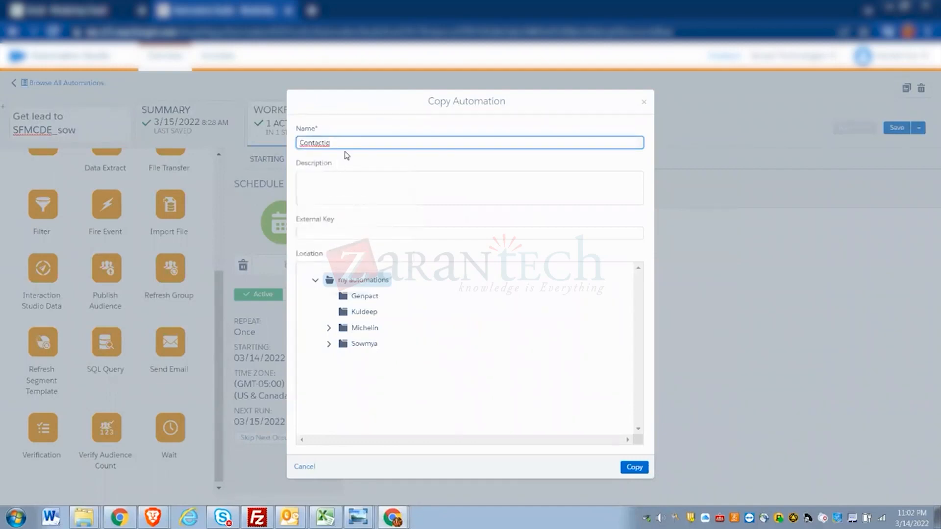
{"action": "key", "text": "BackSpace"}
{"action": "key", "text": "BackSpace"}
{"action": "key", "text": "BackSpace"}
{"action": "type", "text": "G"}
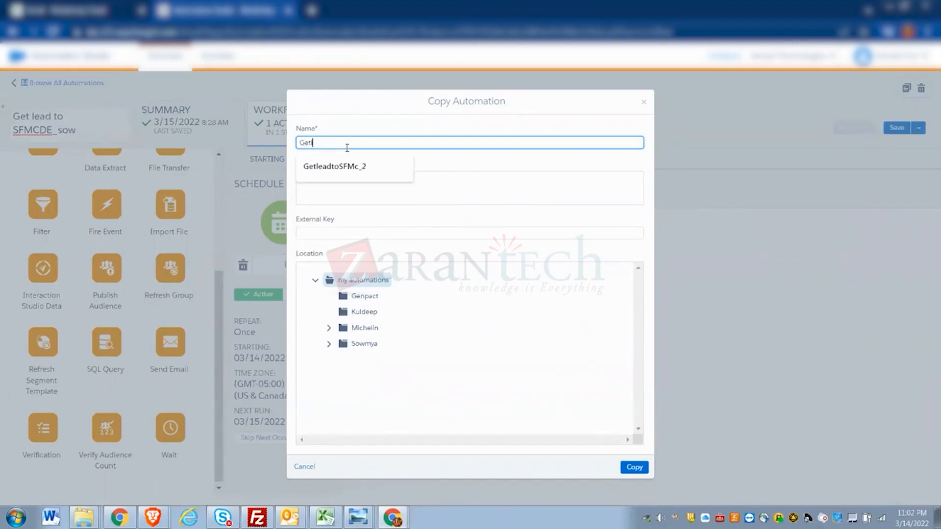
{"action": "type", "text": "etleadSFMC_3"}
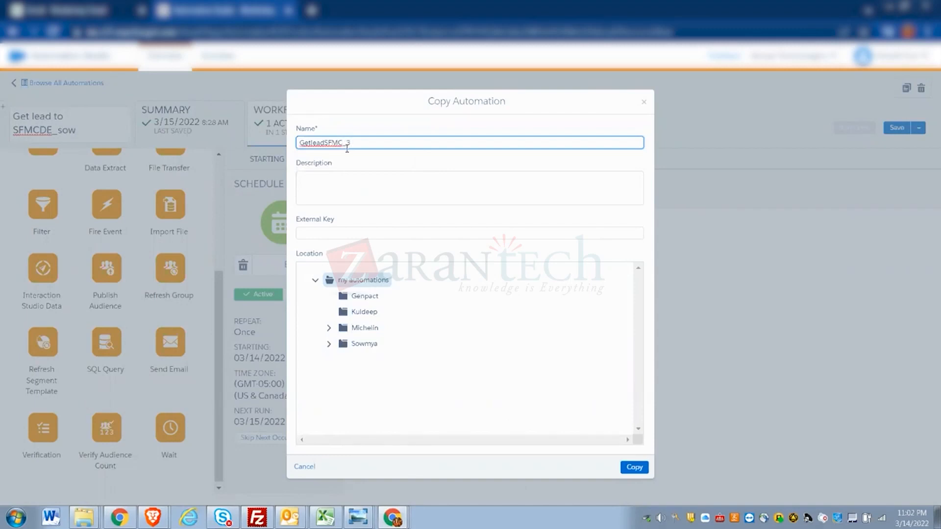
{"action": "left_click", "coordinate": [365, 344]}
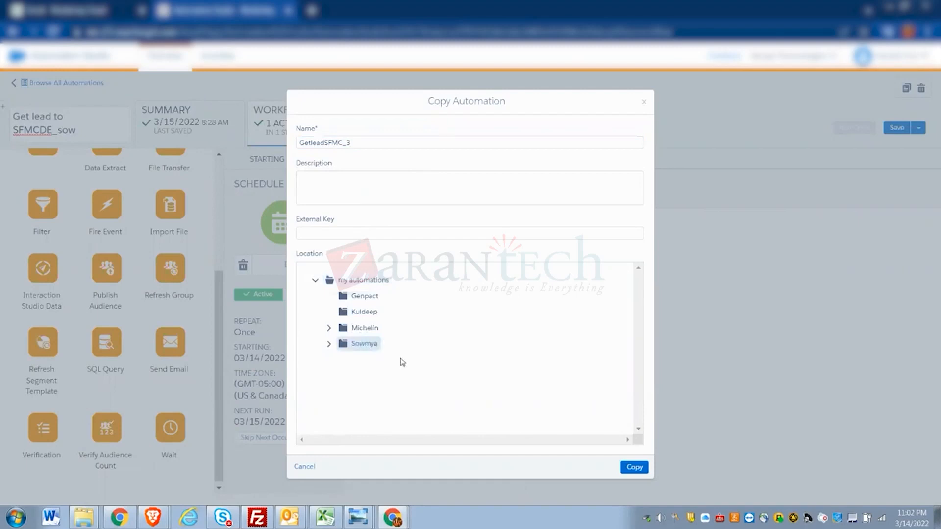
{"action": "left_click", "coordinate": [338, 143]}
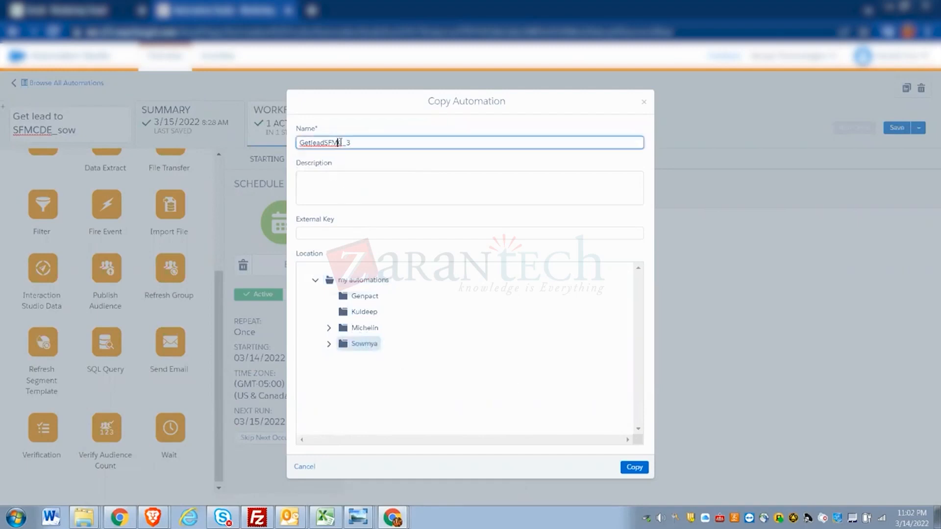
{"action": "double_click", "coordinate": [341, 143]}
{"action": "left_click", "coordinate": [632, 468]}
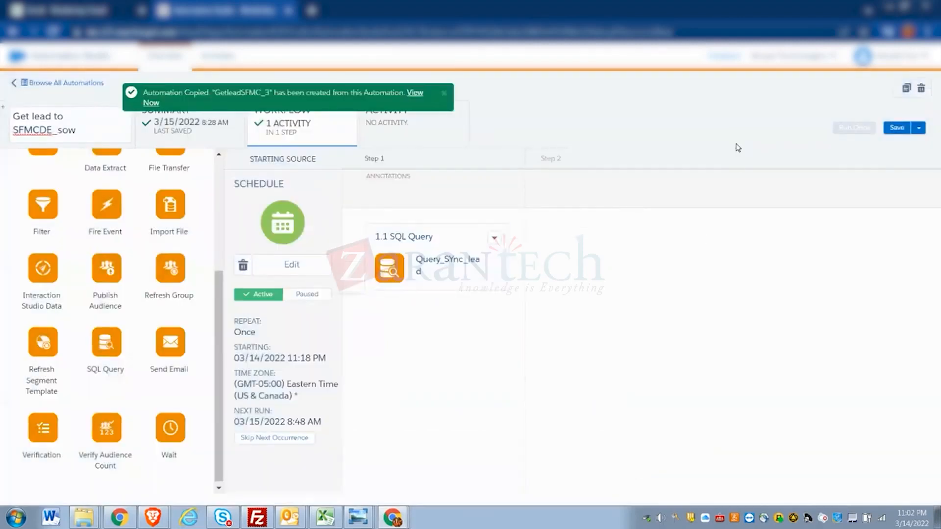
Step: Open the GetleadSFMC_3 copy from the confirmation toast and view its workflow
{"action": "left_click", "coordinate": [149, 103]}
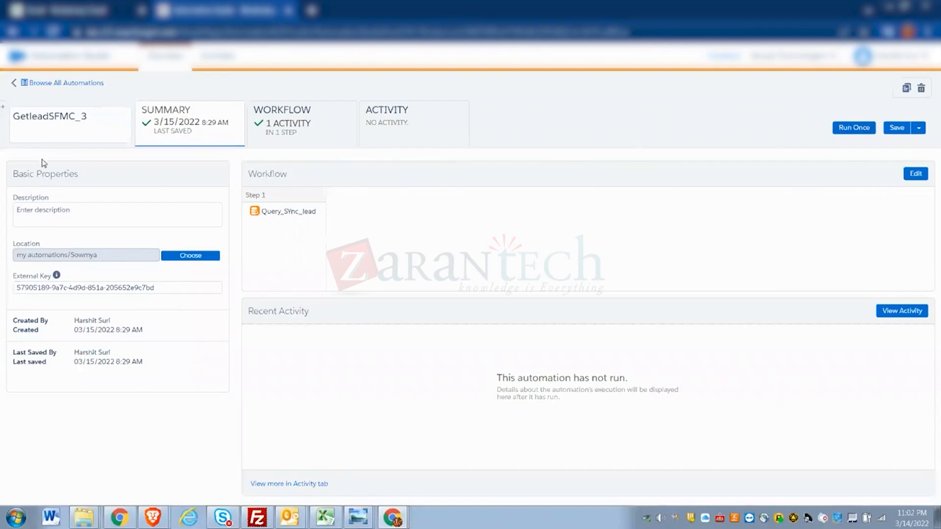
{"action": "left_click", "coordinate": [272, 130]}
Step: Set GetleadSFMC_3's schedule start time to 11:40 PM
{"action": "left_click", "coordinate": [289, 278]}
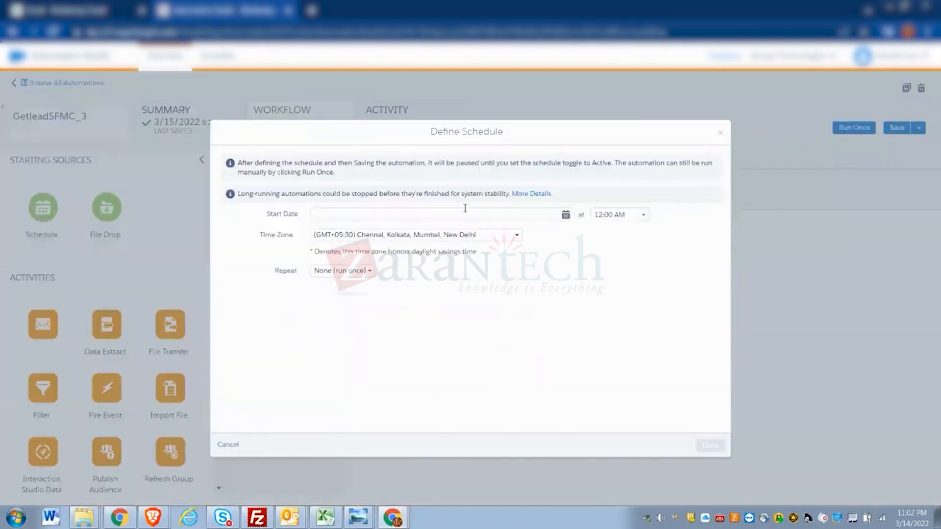
{"action": "left_click", "coordinate": [566, 216]}
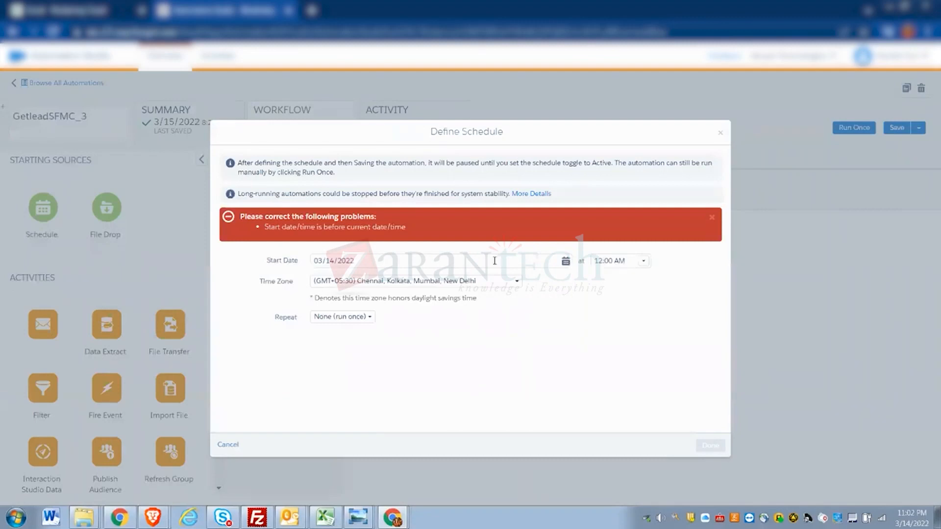
{"action": "left_click", "coordinate": [641, 261]}
{"action": "scroll", "coordinate": [600, 363], "scroll_direction": "down", "scroll_amount": 10}
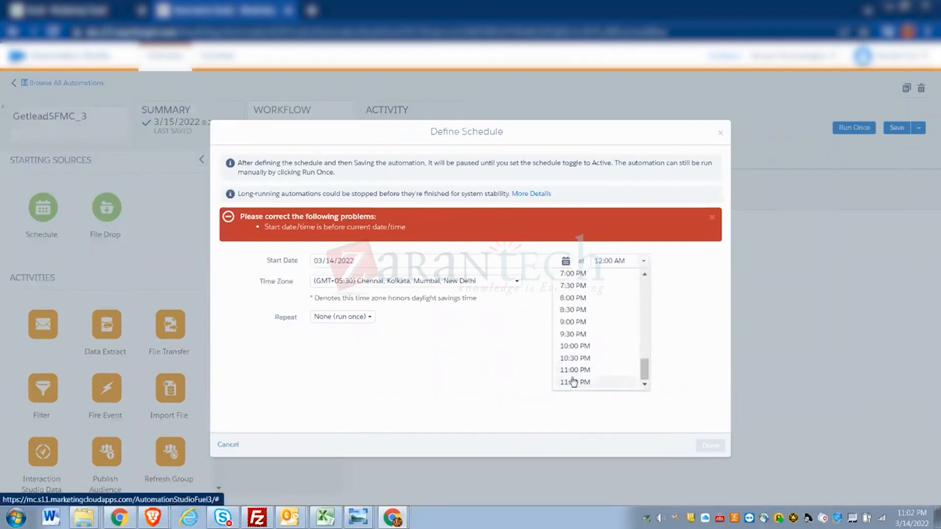
{"action": "left_click", "coordinate": [574, 383]}
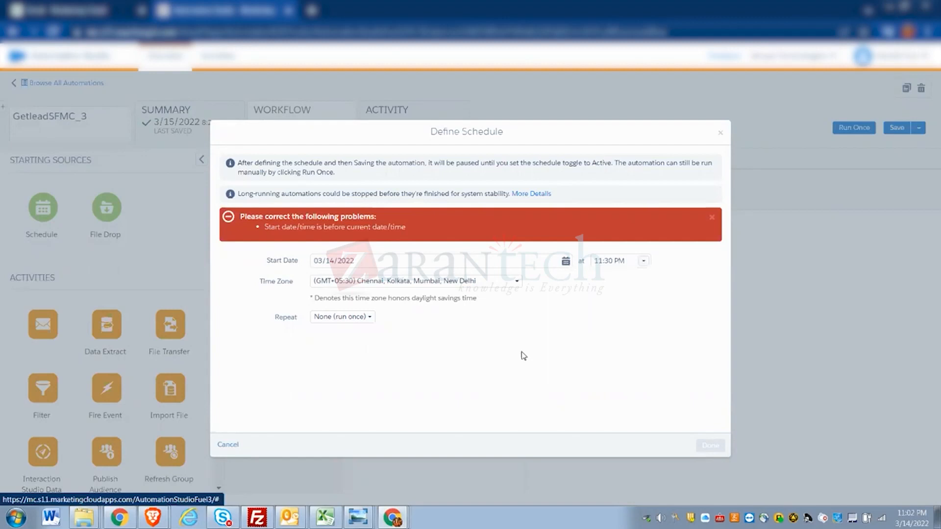
{"action": "left_click", "coordinate": [339, 261]}
{"action": "left_click", "coordinate": [654, 302]}
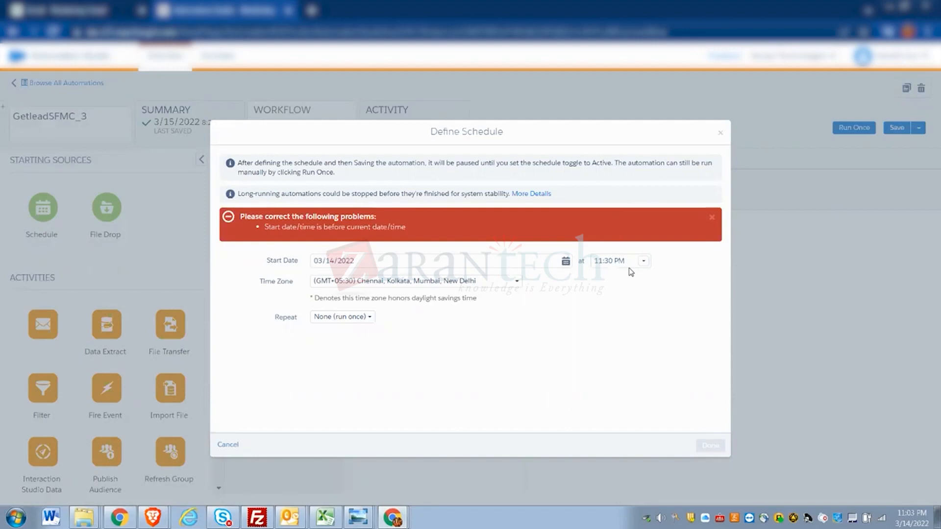
{"action": "key", "text": "BackSpace"}
{"action": "key", "text": "BackSpace"}
{"action": "type", "text": ":40"}
Step: Choose time zone Eastern Time (US & Canada) and start date 03/14/2022, then confirm the schedule
{"action": "left_click", "coordinate": [566, 263]}
{"action": "left_click", "coordinate": [484, 352]}
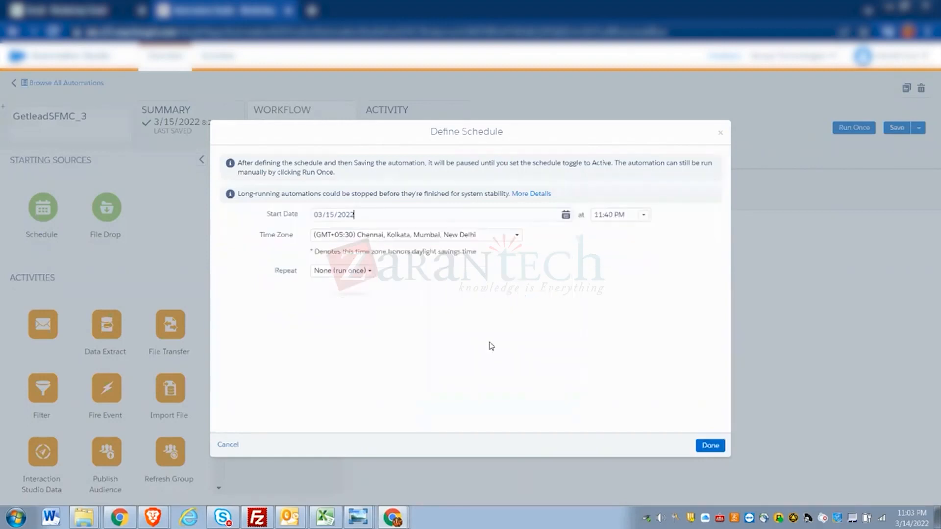
{"action": "left_click", "coordinate": [565, 216]}
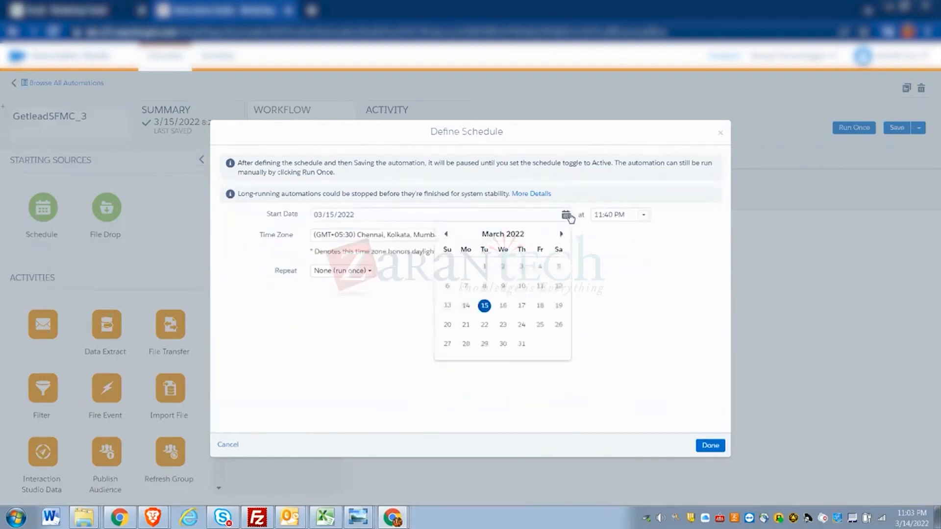
{"action": "left_click", "coordinate": [517, 236]}
{"action": "scroll", "coordinate": [482, 321], "scroll_direction": "down", "scroll_amount": 10}
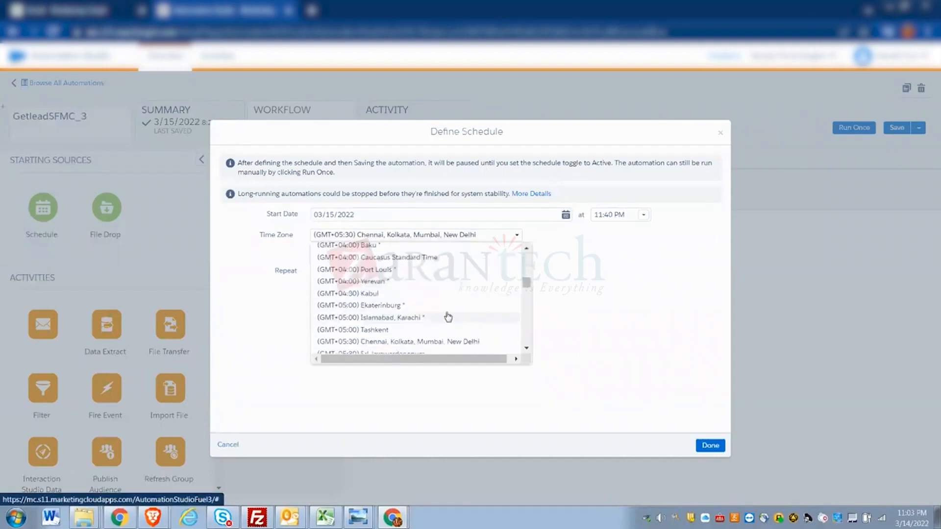
{"action": "scroll", "coordinate": [447, 315], "scroll_direction": "down", "scroll_amount": 10}
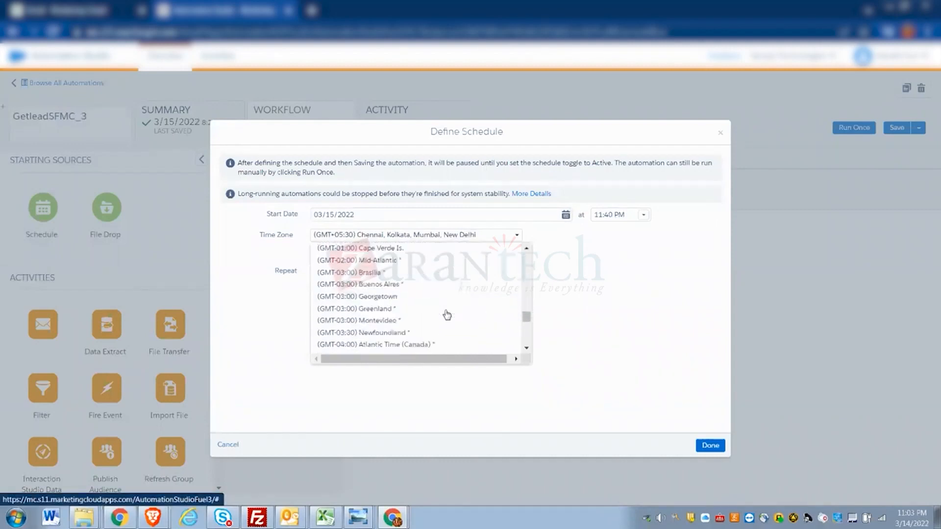
{"action": "scroll", "coordinate": [446, 289], "scroll_direction": "up", "scroll_amount": 2}
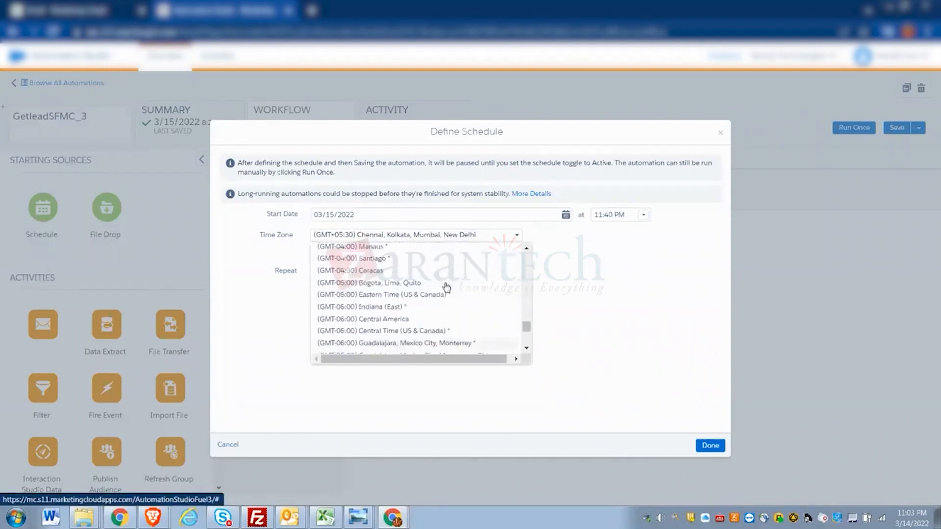
{"action": "left_click", "coordinate": [434, 290]}
{"action": "left_click", "coordinate": [393, 214]}
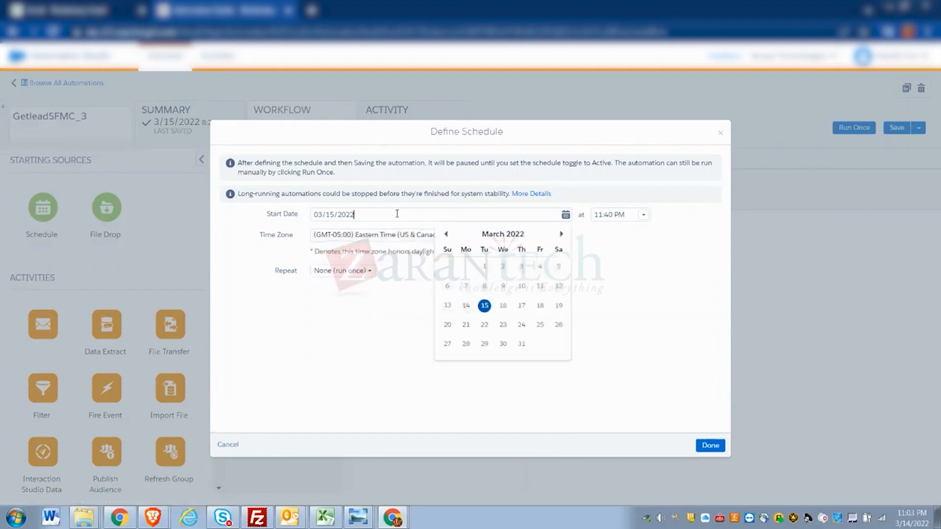
{"action": "left_click", "coordinate": [466, 306]}
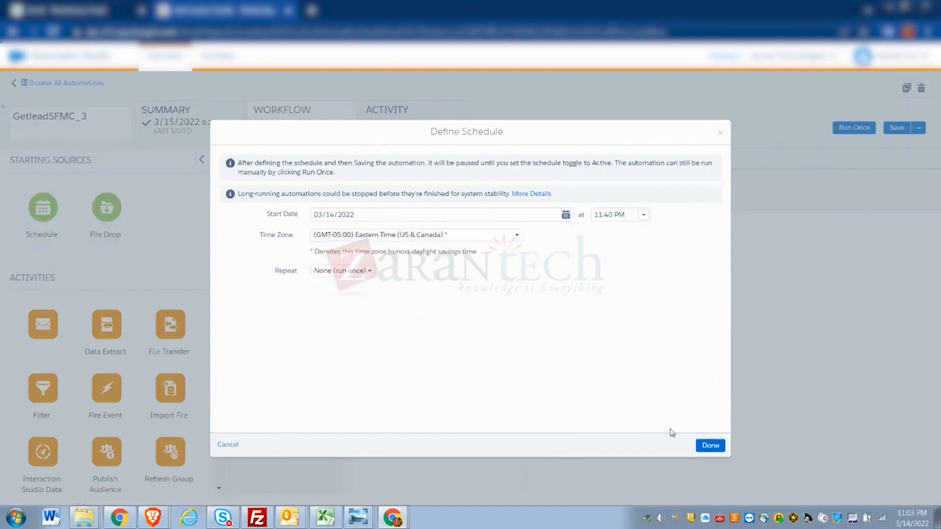
{"action": "left_click", "coordinate": [710, 445]}
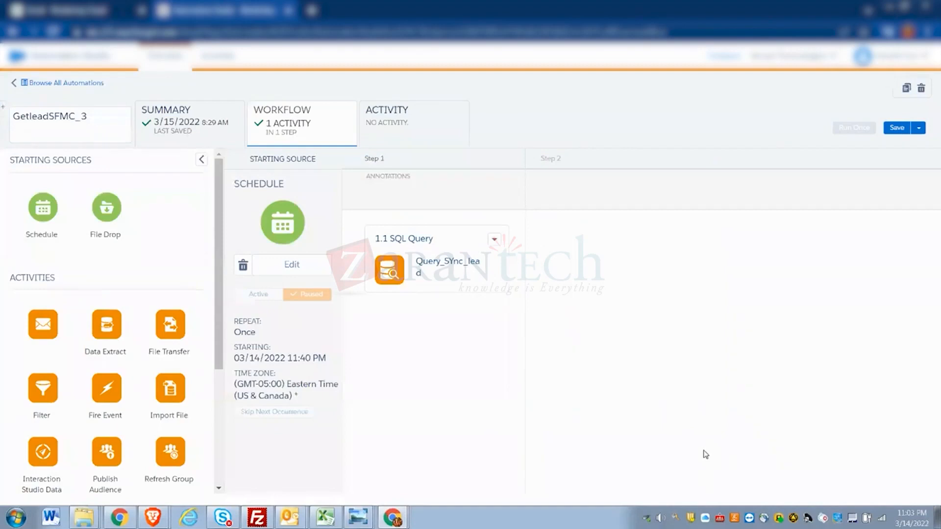
Step: Save GetleadSFMC_3 and activate its schedule
{"action": "left_click", "coordinate": [900, 128]}
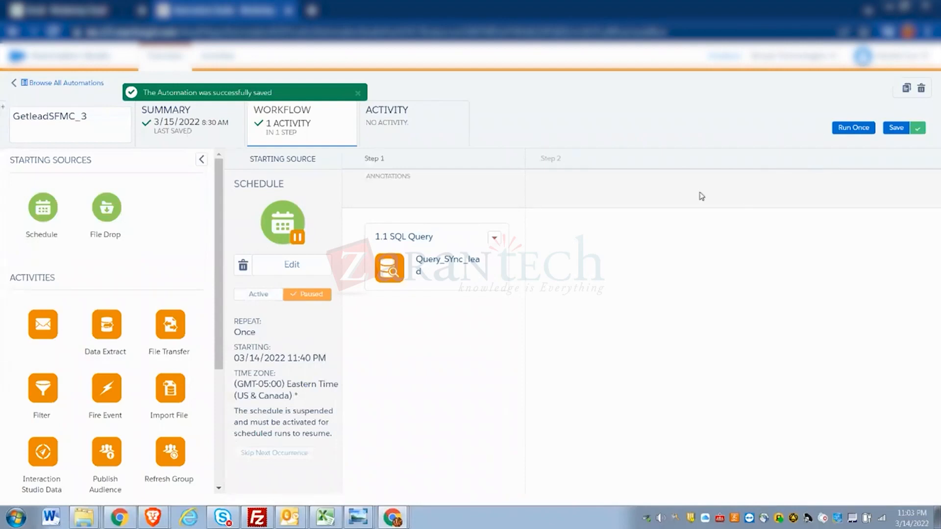
{"action": "left_click", "coordinate": [252, 295]}
{"action": "left_click", "coordinate": [631, 304]}
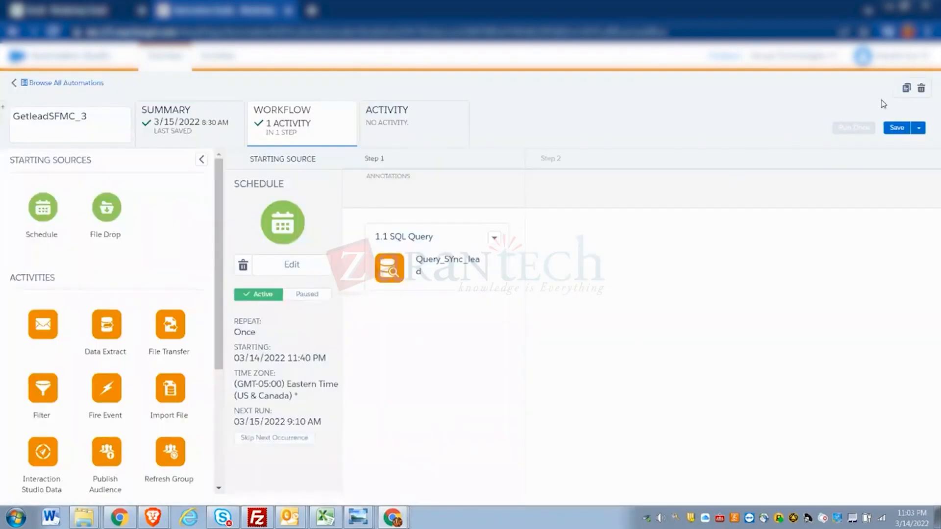
Step: Copy the automation under the name GetleadSFMC_4
{"action": "left_click", "coordinate": [906, 88]}
{"action": "left_click", "coordinate": [319, 143]}
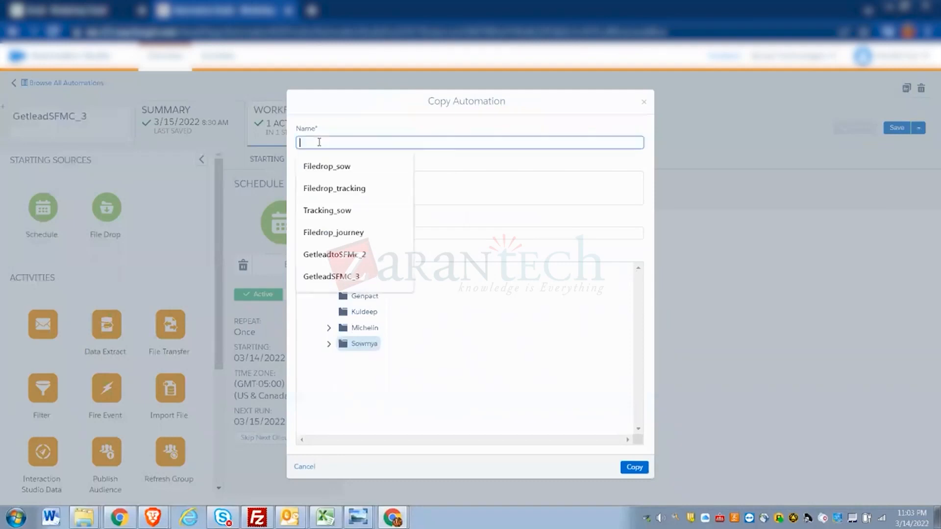
{"action": "key", "text": "ctrl+v"}
{"action": "key", "text": "BackSpace"}
{"action": "type", "text": "4"}
{"action": "left_click", "coordinate": [635, 467]}
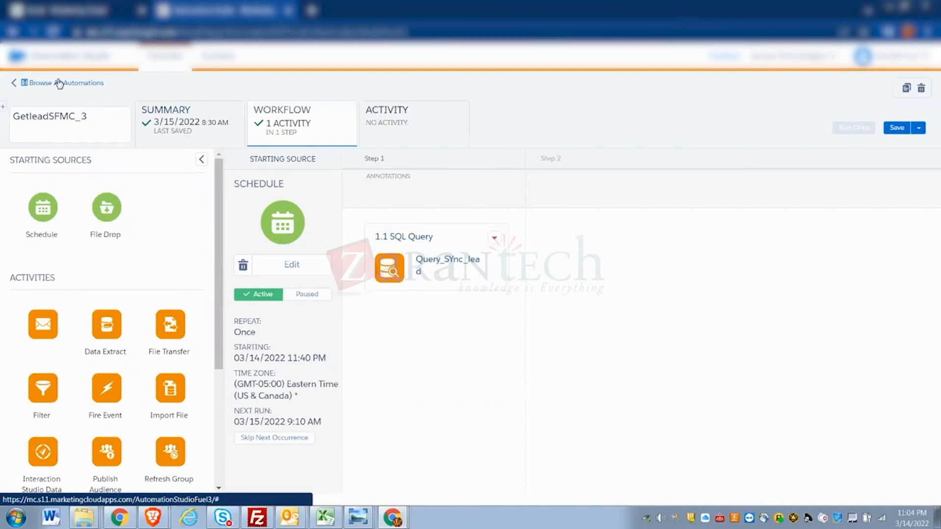
Step: Open GetleadSFMC_4 from the Sowmya folder in the automations overview
{"action": "left_click", "coordinate": [59, 83]}
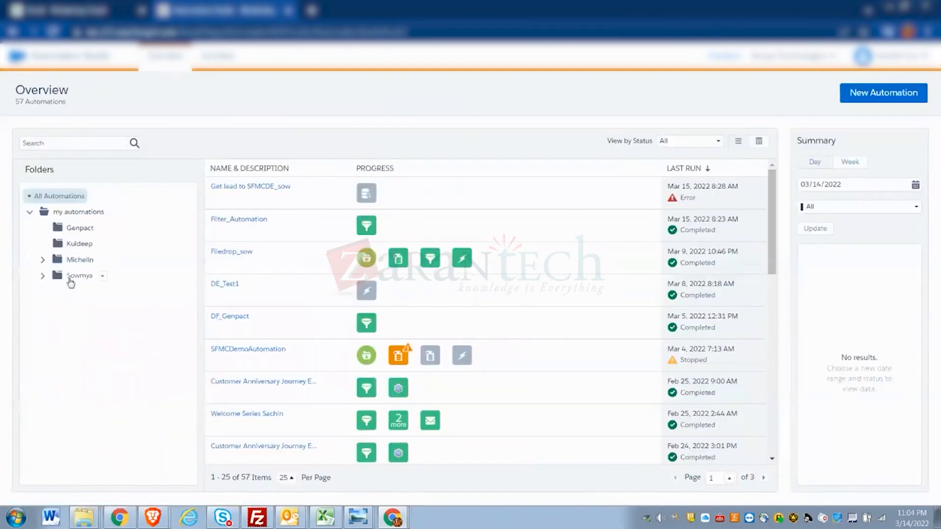
{"action": "left_click", "coordinate": [72, 277]}
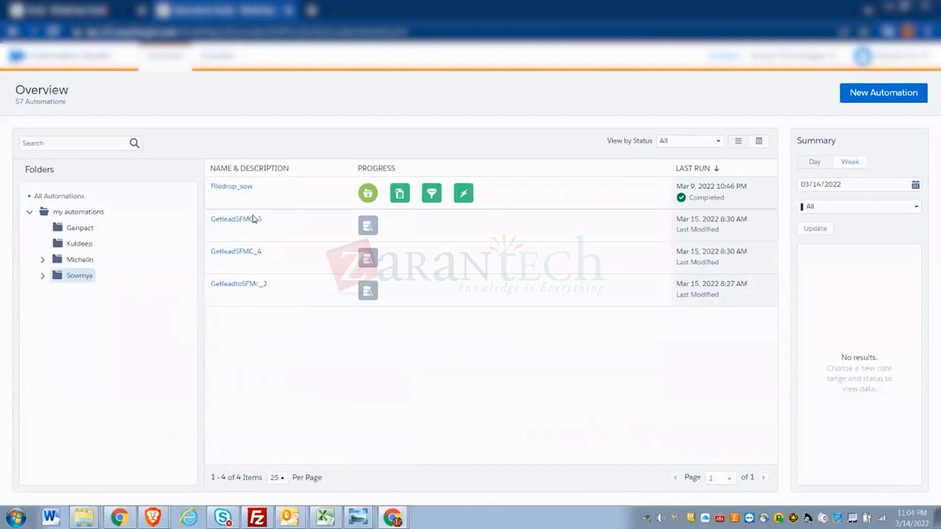
{"action": "left_click", "coordinate": [242, 252]}
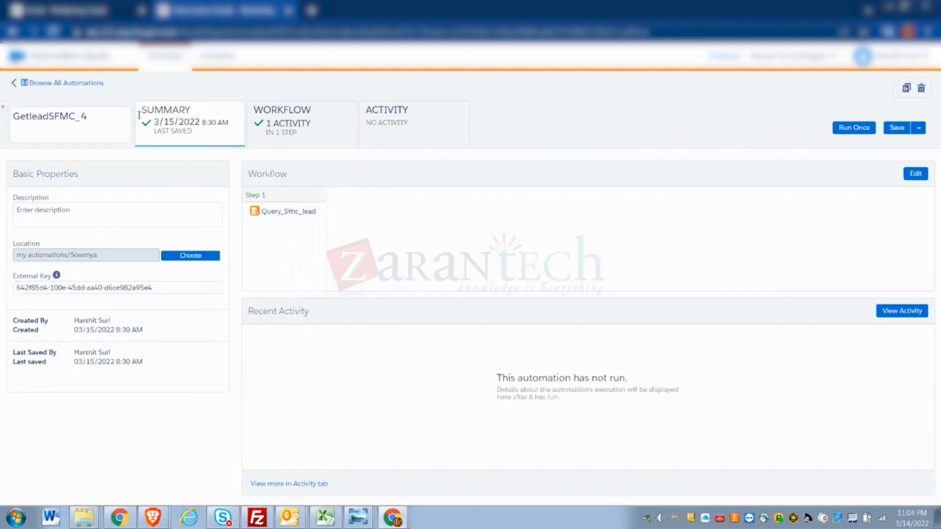
Step: Set the time zone of GetleadSFMC_4's schedule to Eastern Time (US & Canada)
{"action": "left_click", "coordinate": [273, 114]}
{"action": "left_click", "coordinate": [293, 281]}
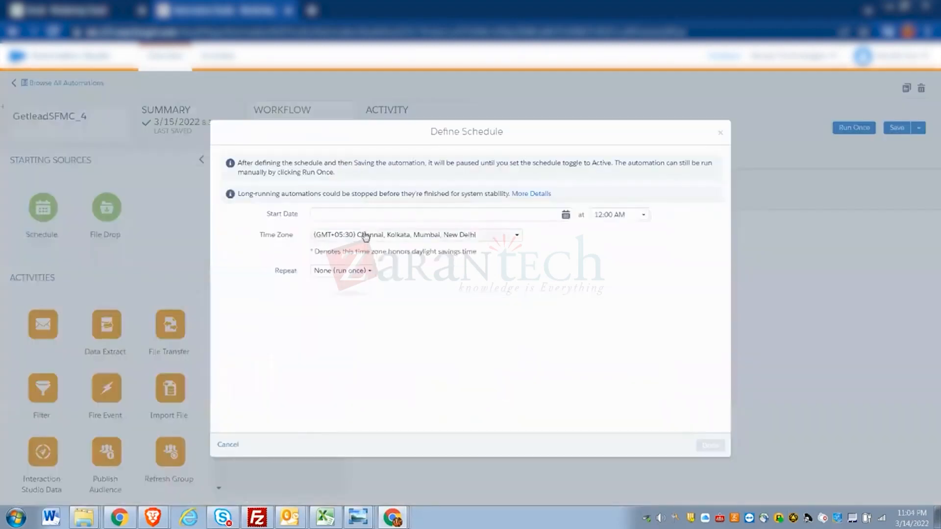
{"action": "left_click", "coordinate": [516, 235]}
{"action": "scroll", "coordinate": [450, 284], "scroll_direction": "down", "scroll_amount": 2}
{"action": "scroll", "coordinate": [450, 285], "scroll_direction": "down", "scroll_amount": 6}
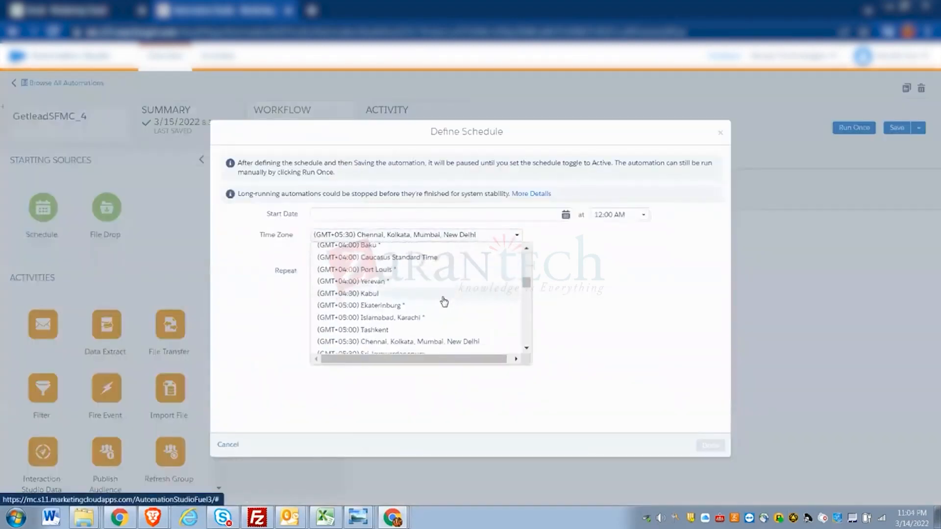
{"action": "scroll", "coordinate": [449, 310], "scroll_direction": "down", "scroll_amount": 8}
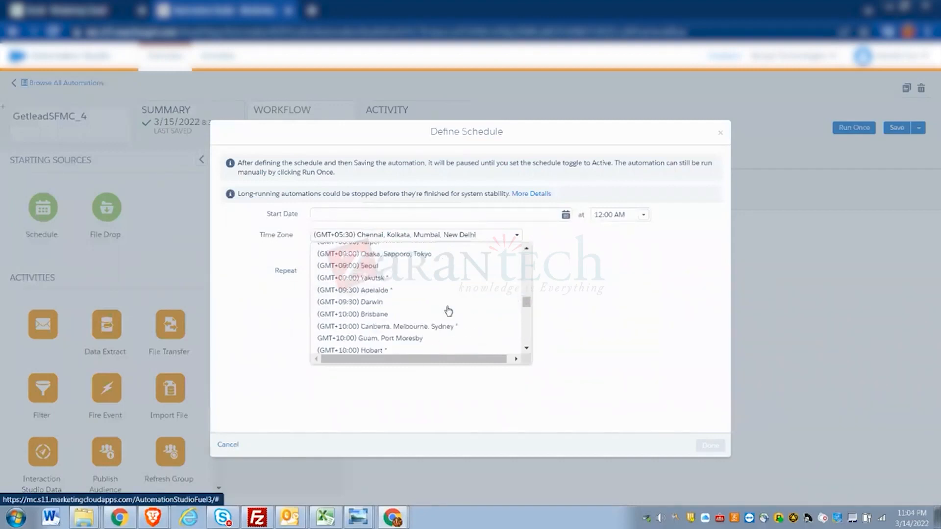
{"action": "scroll", "coordinate": [449, 311], "scroll_direction": "down", "scroll_amount": 3}
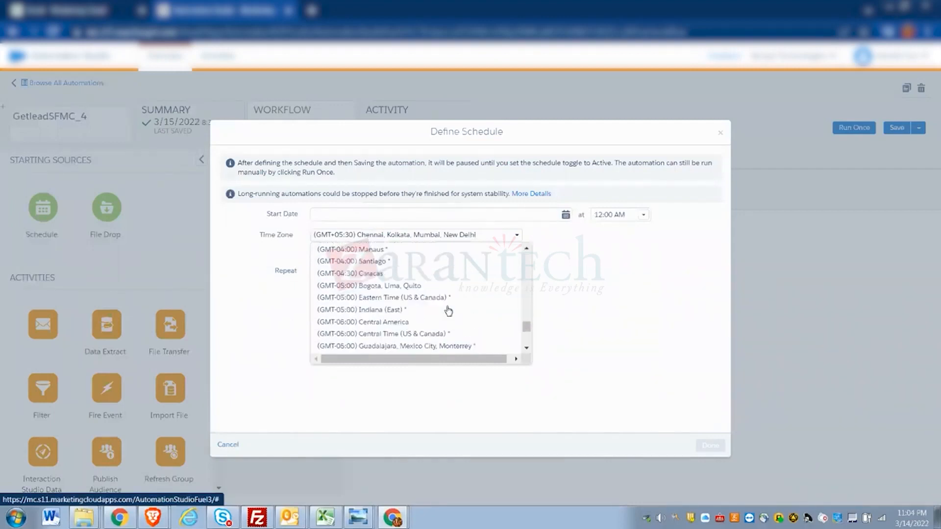
{"action": "scroll", "coordinate": [448, 309], "scroll_direction": "up", "scroll_amount": 2}
{"action": "scroll", "coordinate": [448, 310], "scroll_direction": "down", "scroll_amount": 2}
{"action": "left_click", "coordinate": [447, 298]}
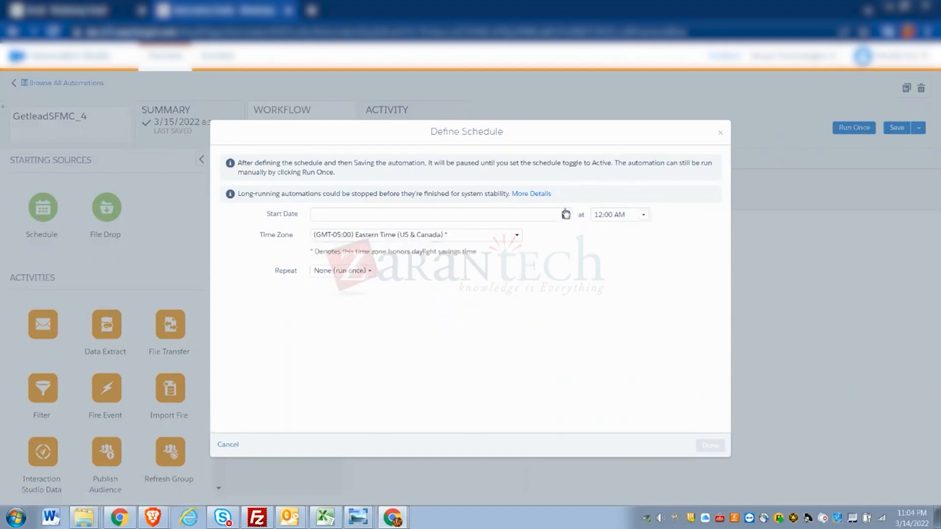
Step: Set the start date to 03/14/2022 and the start time to 11:59 PM
{"action": "left_click", "coordinate": [566, 214]}
{"action": "left_click", "coordinate": [466, 306]}
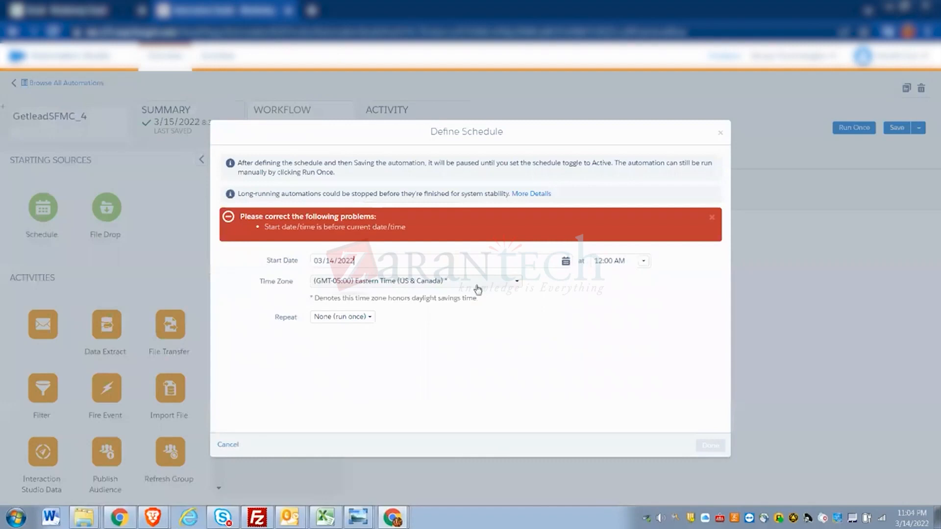
{"action": "left_click", "coordinate": [643, 262]}
{"action": "scroll", "coordinate": [630, 317], "scroll_direction": "down", "scroll_amount": 3}
{"action": "scroll", "coordinate": [630, 317], "scroll_direction": "down", "scroll_amount": 10}
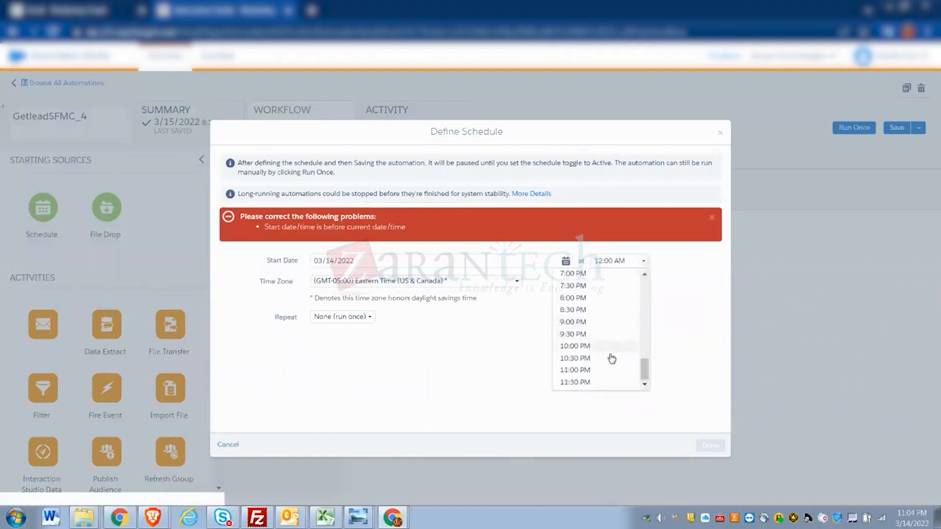
{"action": "left_click", "coordinate": [573, 385]}
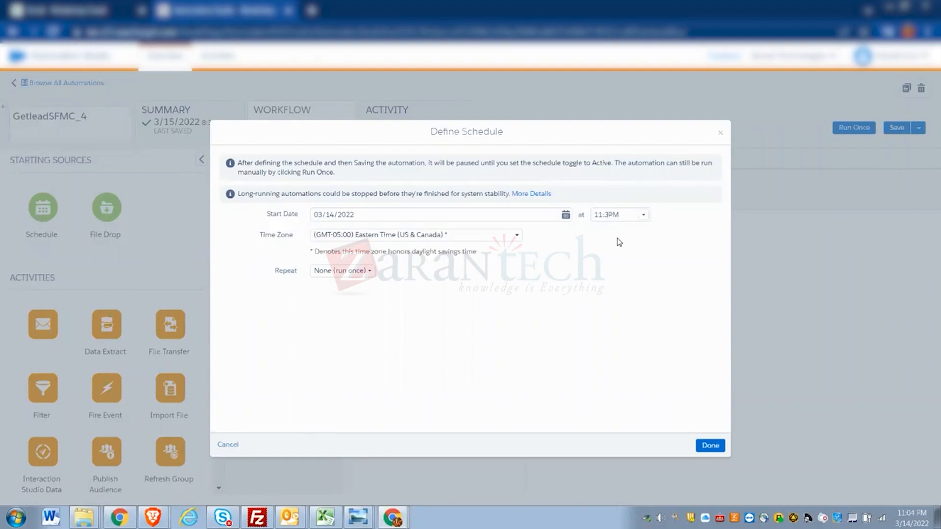
{"action": "key", "text": "BackSpace"}
{"action": "key", "text": "BackSpace"}
{"action": "type", "text": ":59"}
Step: Confirm GetleadSFMC_4's schedule, save and activate it, then list the Sowmya folder's automations
{"action": "left_click", "coordinate": [711, 446]}
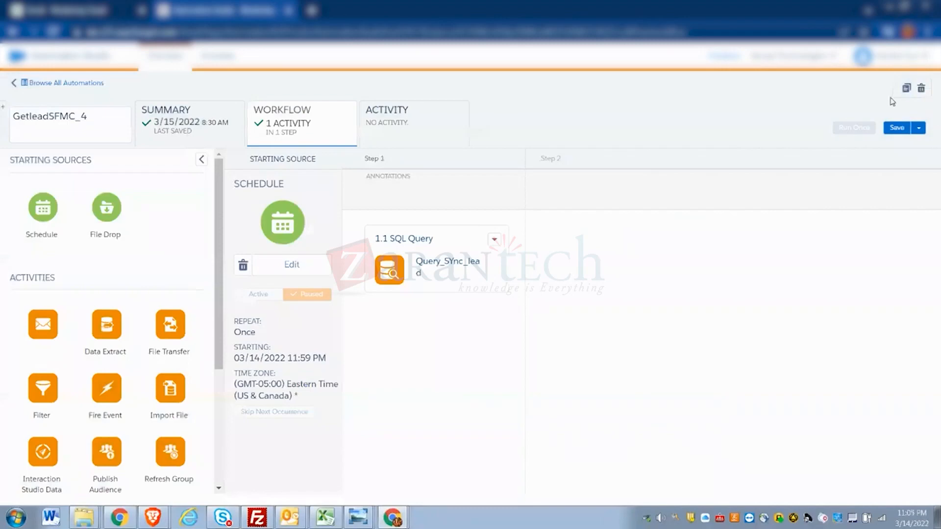
{"action": "left_click", "coordinate": [897, 127]}
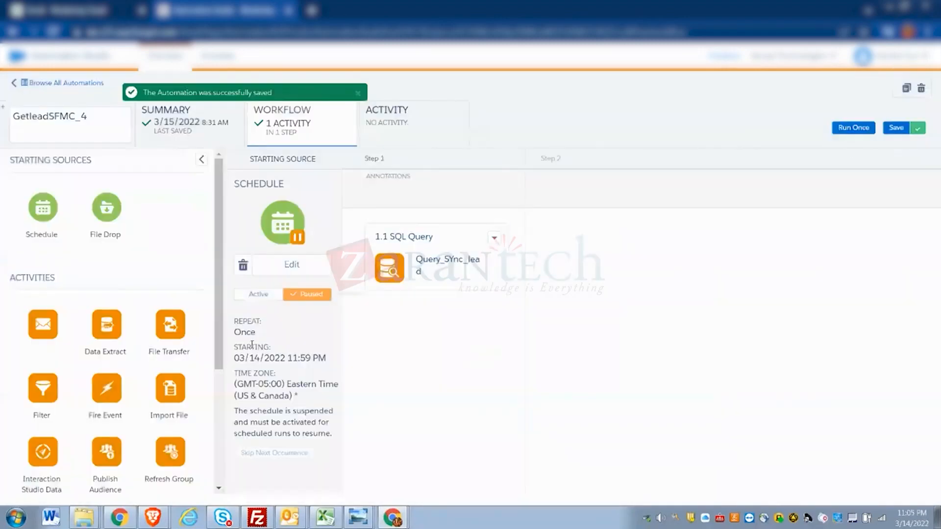
{"action": "left_click", "coordinate": [257, 294]}
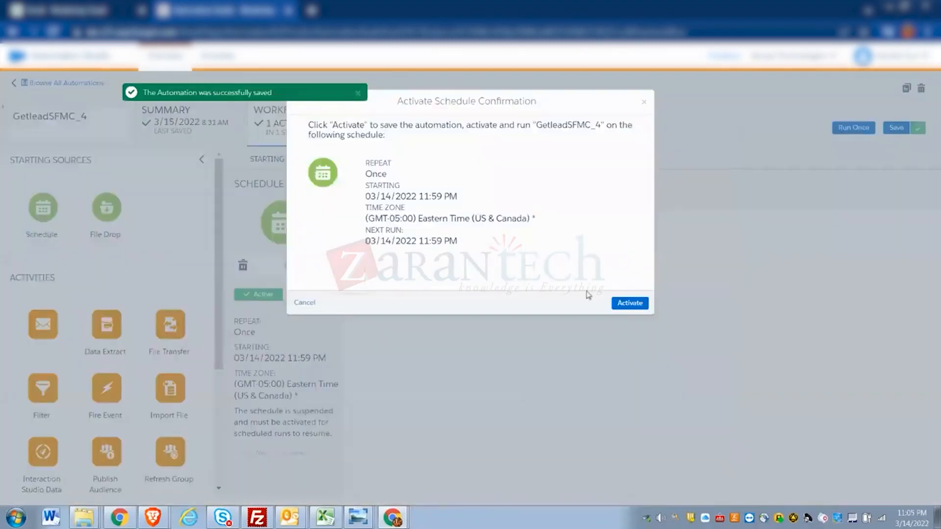
{"action": "left_click", "coordinate": [637, 304]}
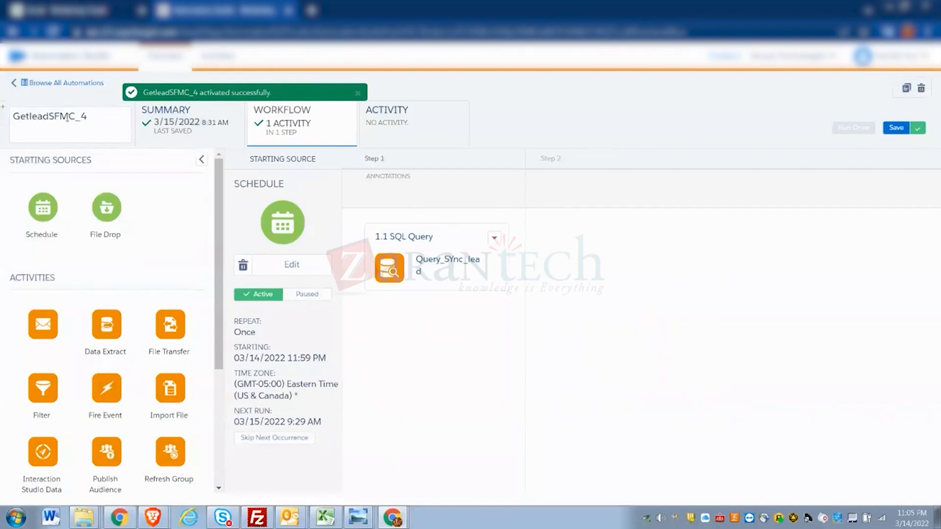
{"action": "left_click", "coordinate": [75, 84]}
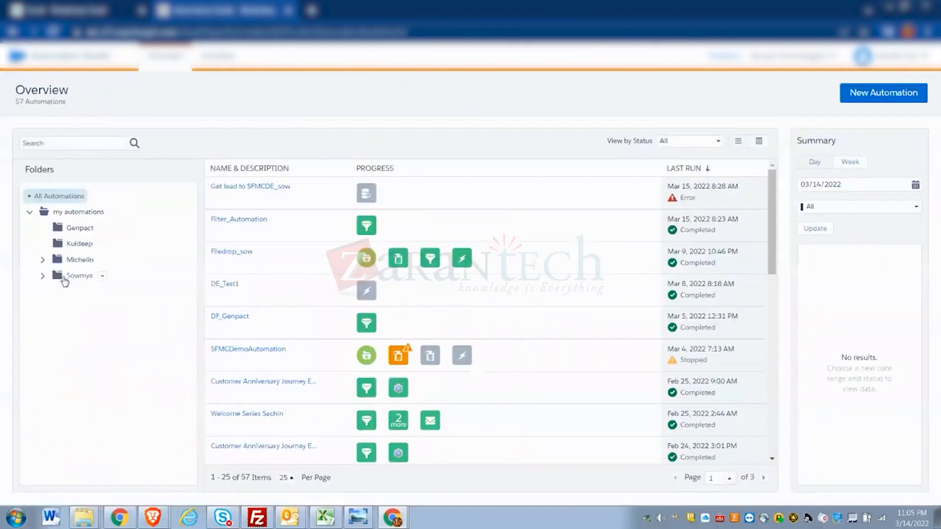
{"action": "left_click", "coordinate": [64, 280]}
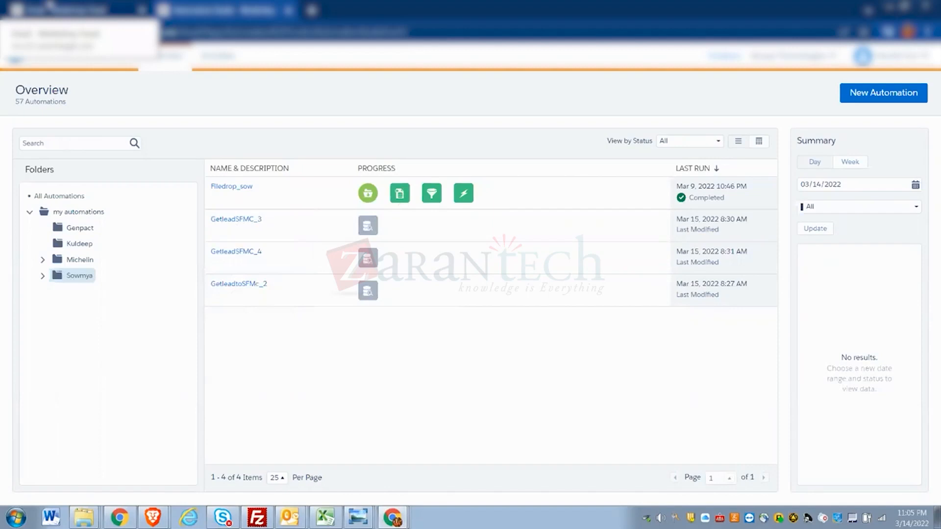
{"action": "key", "text": "alt+Tab"}
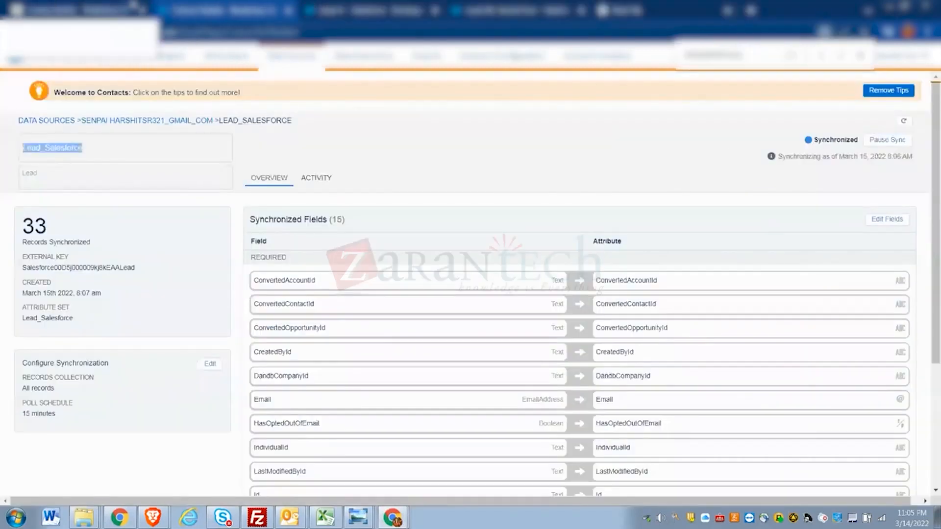
{"action": "left_click", "coordinate": [95, 10]}
{"action": "key", "text": "alt+Tab"}
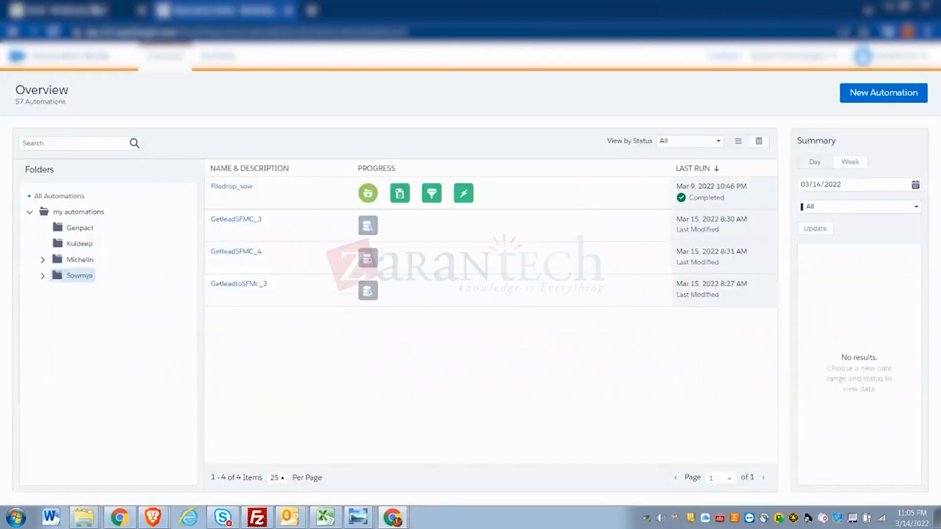
{"action": "key", "text": "alt+Tab"}
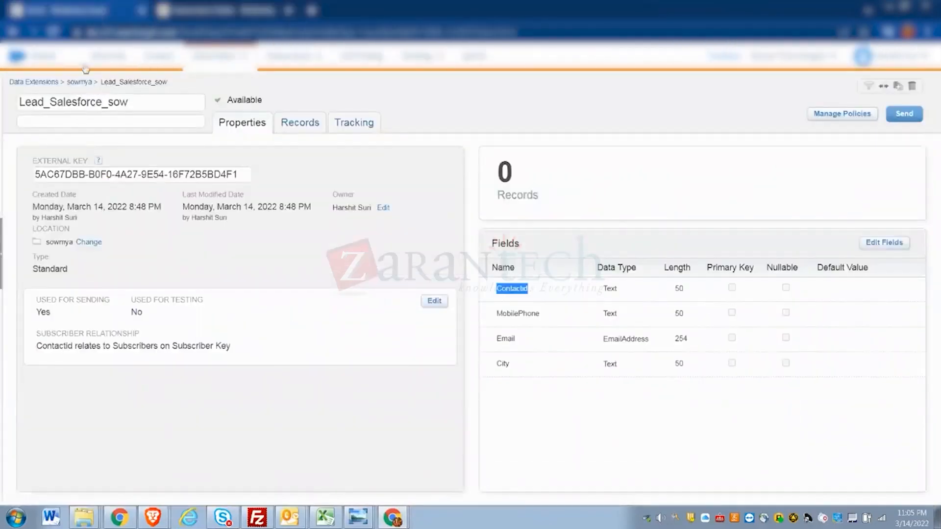
{"action": "left_click", "coordinate": [52, 31]}
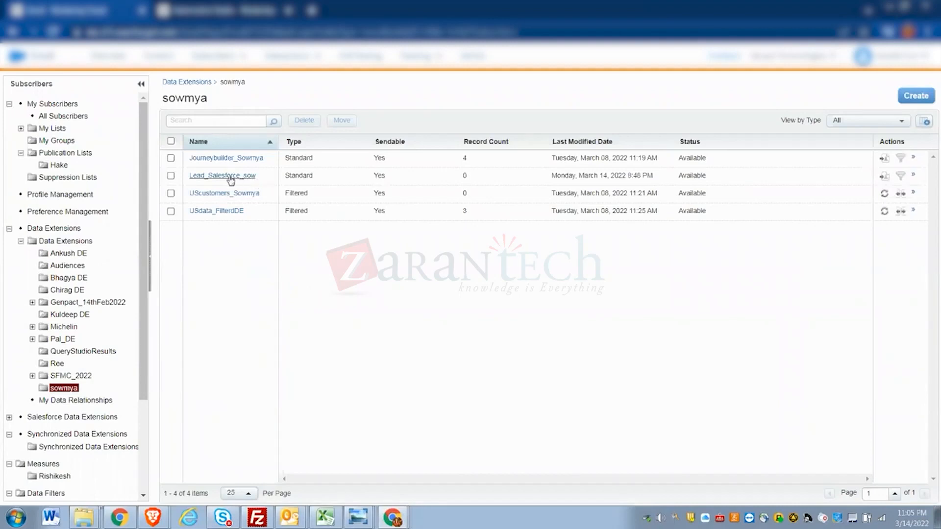
{"action": "left_click", "coordinate": [227, 181]}
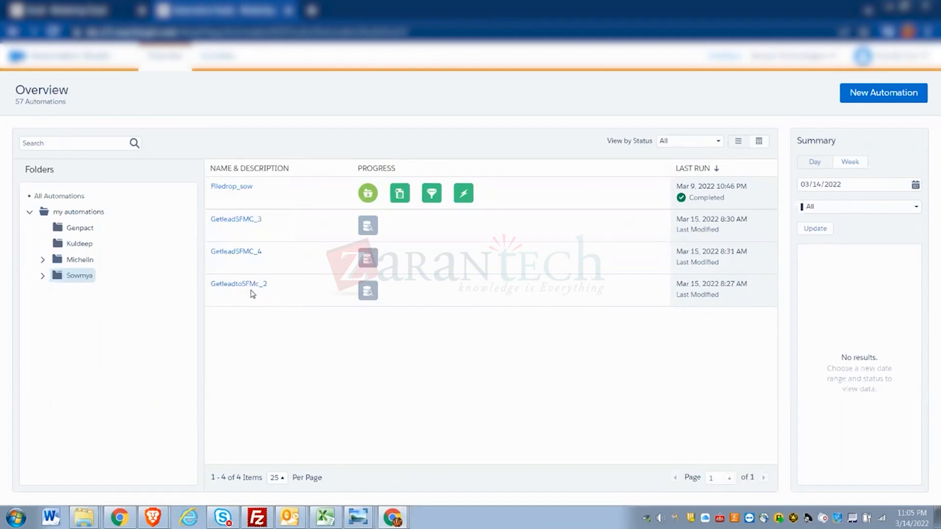
Step: Open Get lead to SFMCDE_sow from my automations and show its schedule and SQL query step
{"action": "left_click", "coordinate": [83, 216]}
{"action": "mouse_move", "coordinate": [267, 187]}
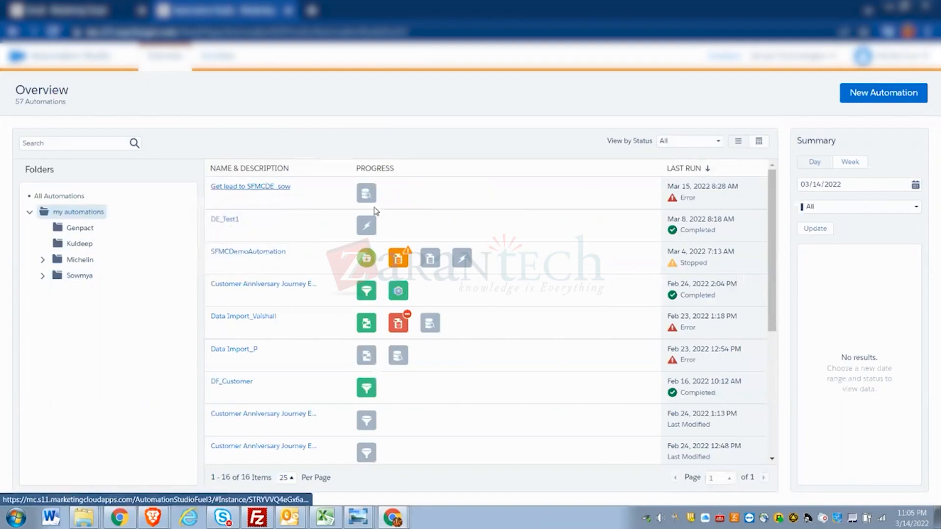
{"action": "left_click", "coordinate": [255, 188]}
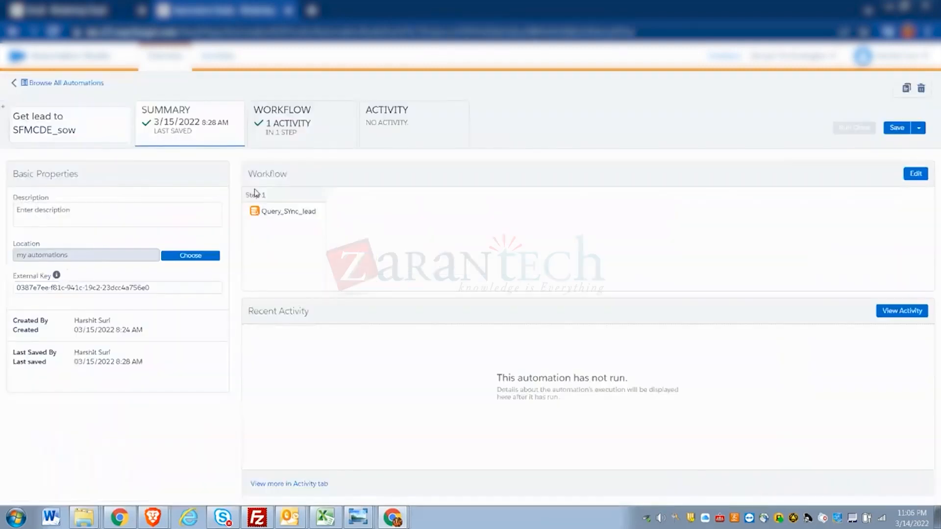
{"action": "left_click", "coordinate": [421, 127]}
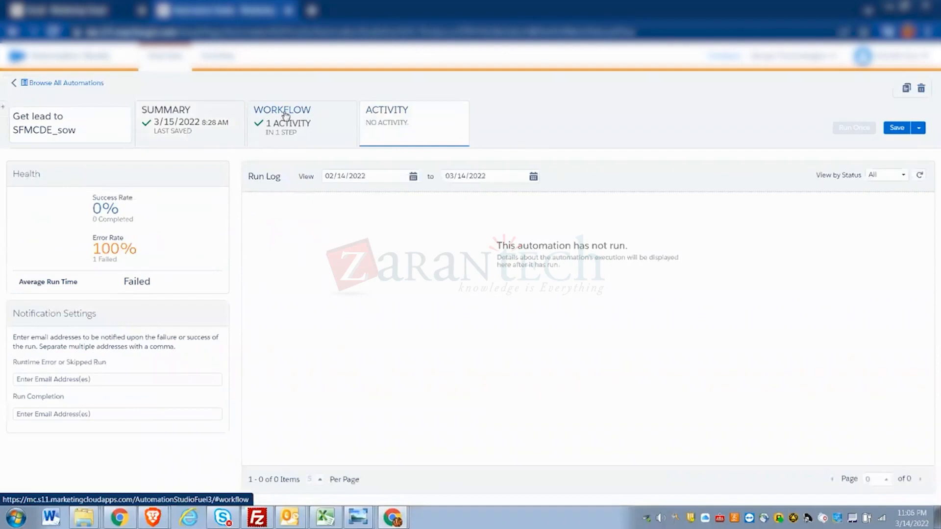
{"action": "left_click", "coordinate": [286, 115]}
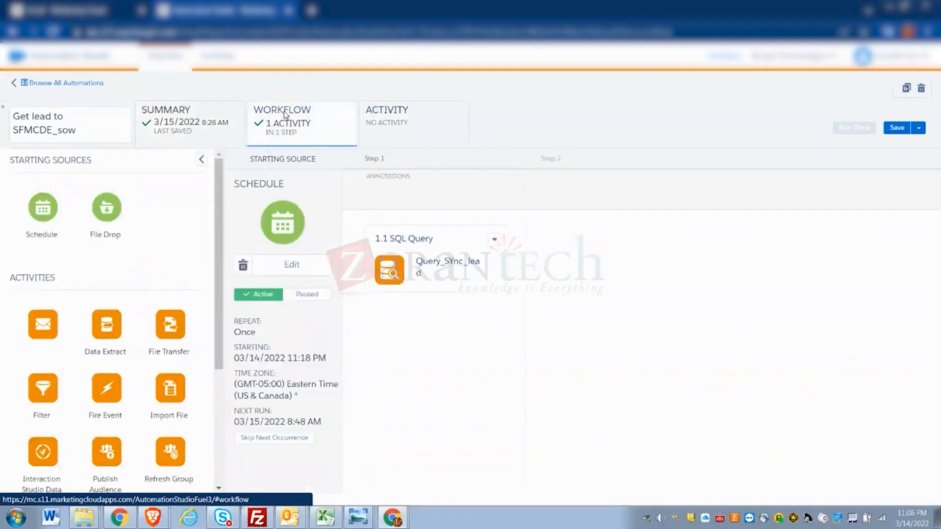
{"action": "left_click", "coordinate": [371, 117]}
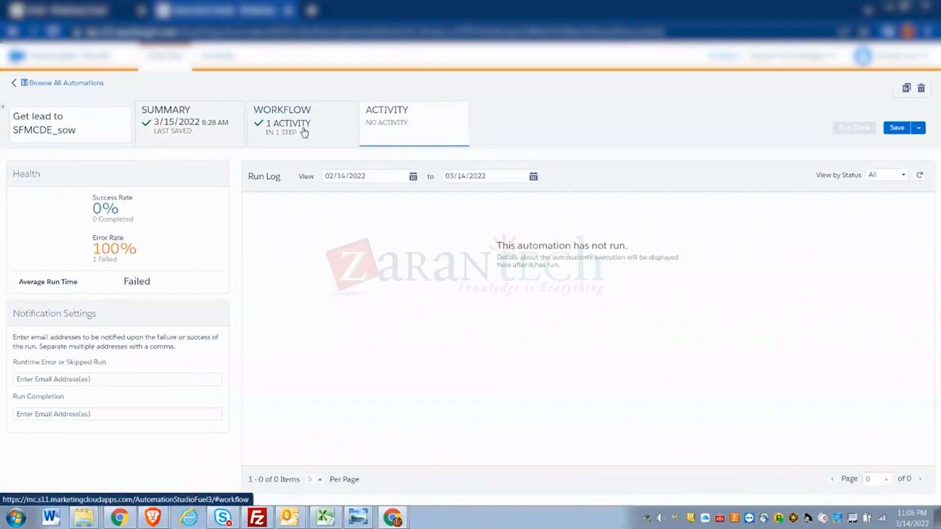
{"action": "left_click", "coordinate": [15, 83]}
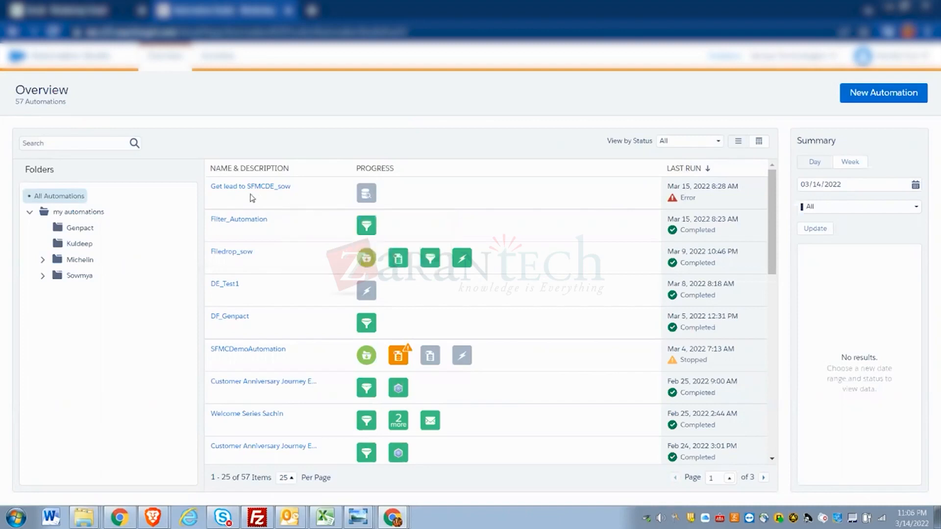
{"action": "mouse_move", "coordinate": [242, 192]}
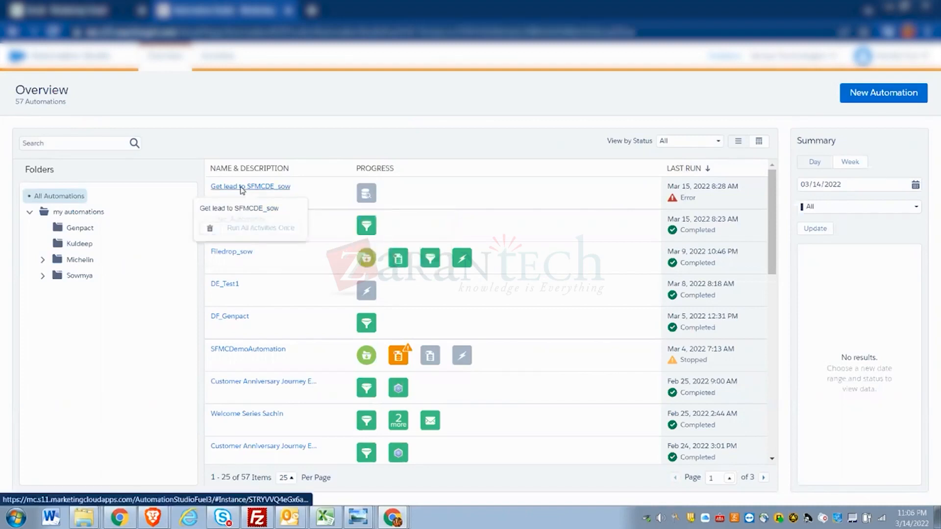
{"action": "left_click", "coordinate": [242, 188]}
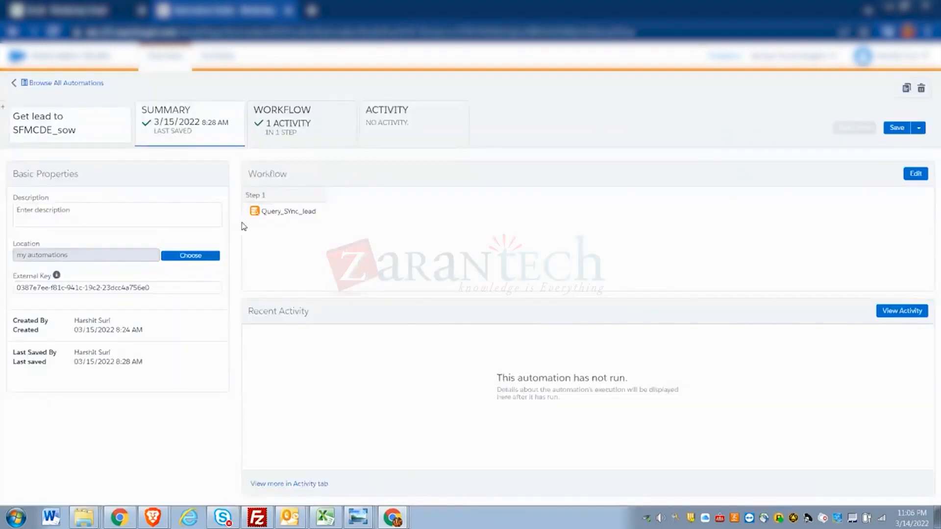
{"action": "left_click", "coordinate": [305, 145]}
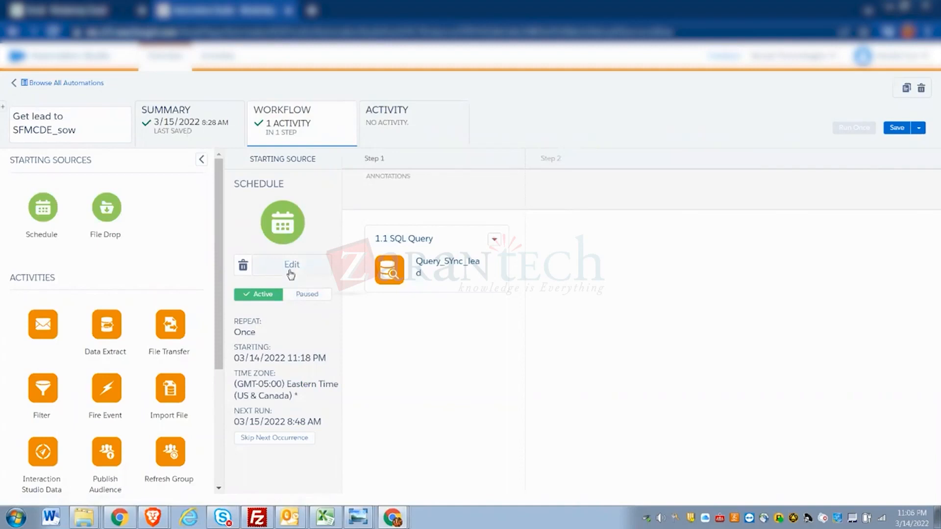
Step: Pause Get lead to SFMCDE_sow's schedule and run its SQL query step once now
{"action": "left_click", "coordinate": [313, 295]}
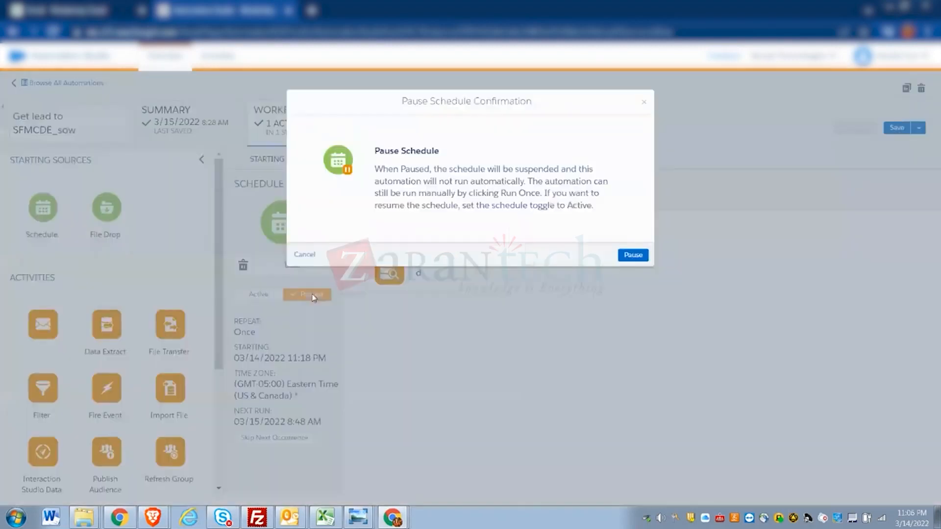
{"action": "left_click", "coordinate": [633, 255]}
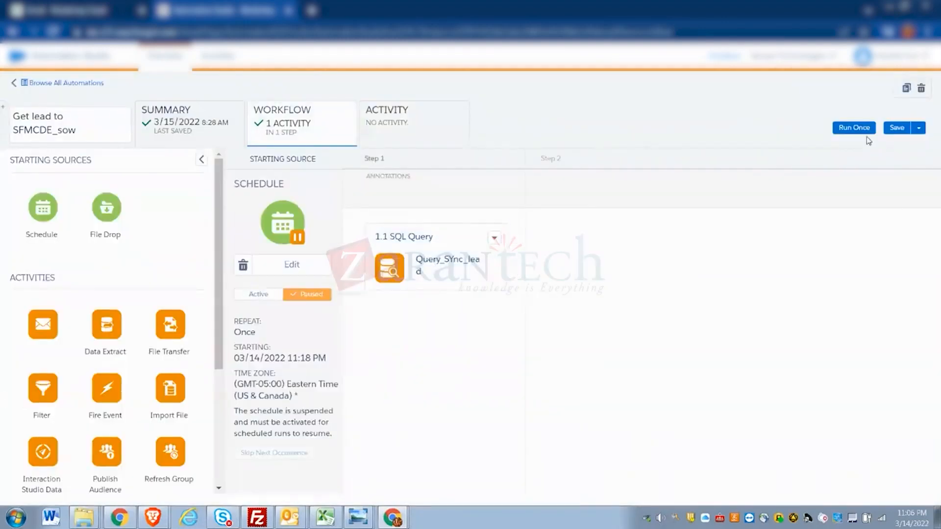
{"action": "left_click", "coordinate": [853, 128]}
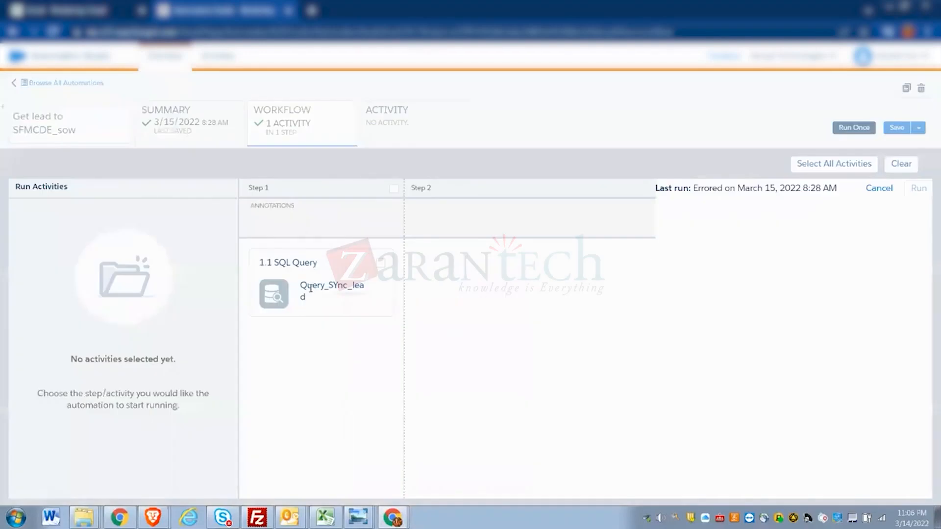
{"action": "left_click", "coordinate": [380, 266]}
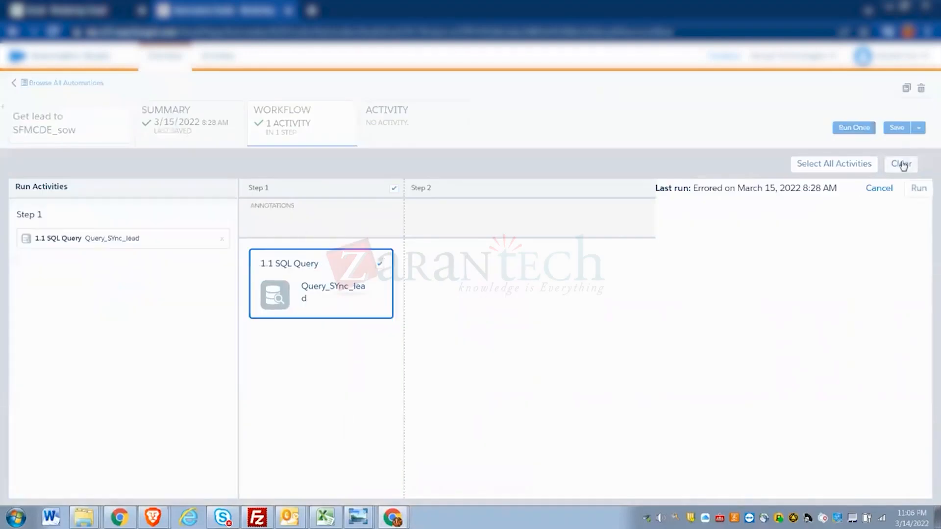
{"action": "left_click", "coordinate": [919, 194]}
{"action": "left_click", "coordinate": [767, 469]}
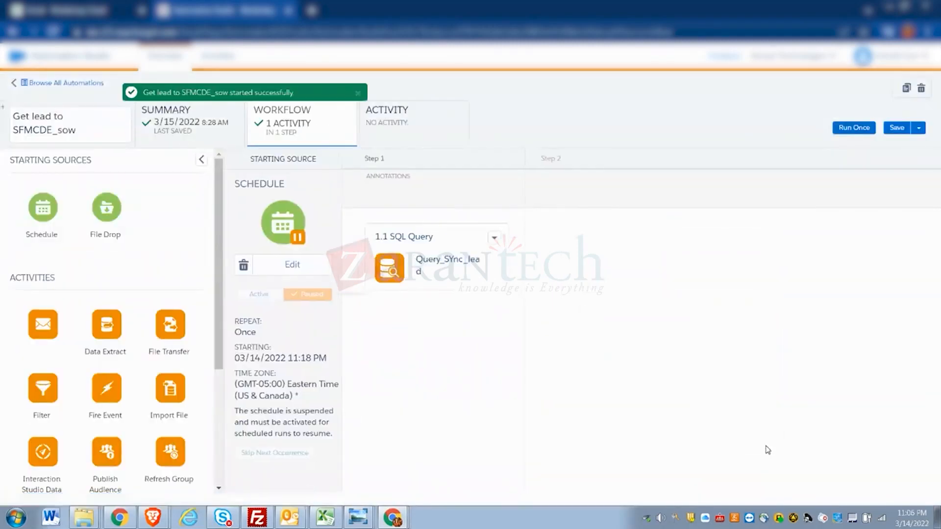
{"action": "left_click", "coordinate": [419, 134]}
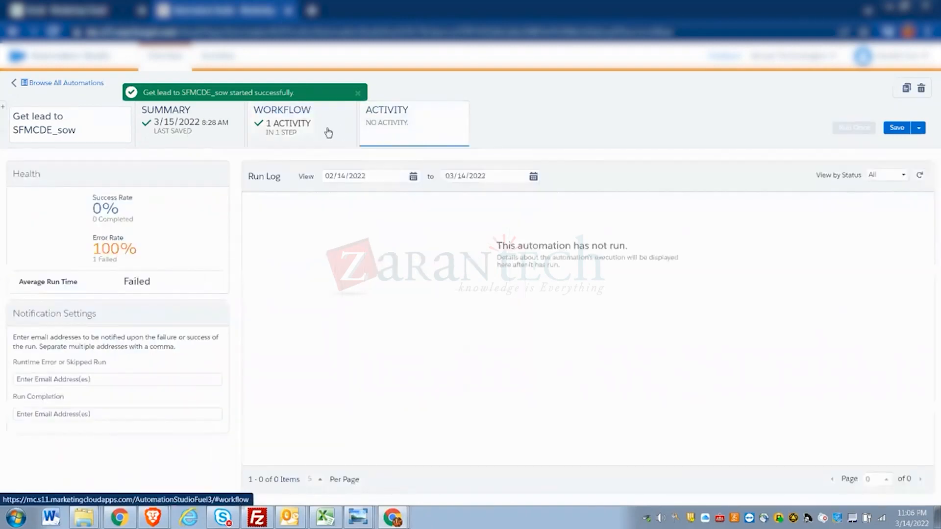
{"action": "left_click", "coordinate": [325, 131]}
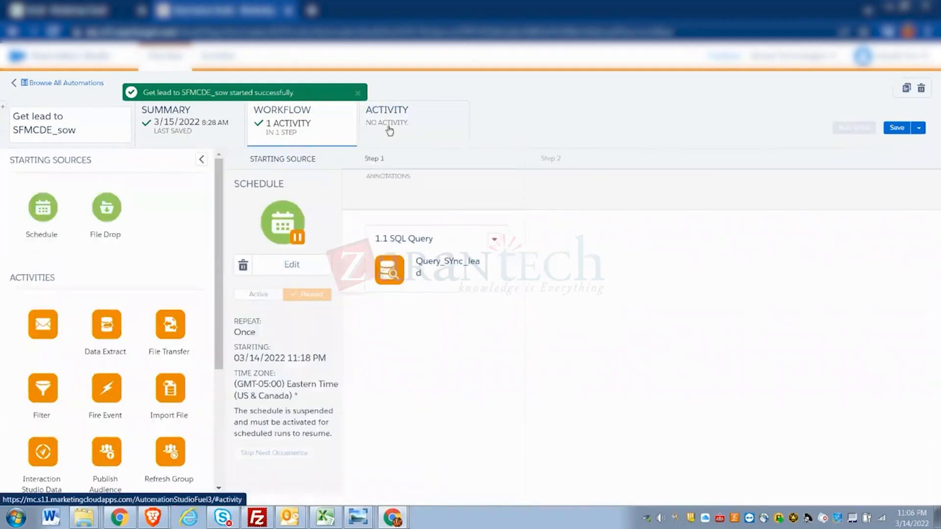
{"action": "left_click", "coordinate": [446, 134]}
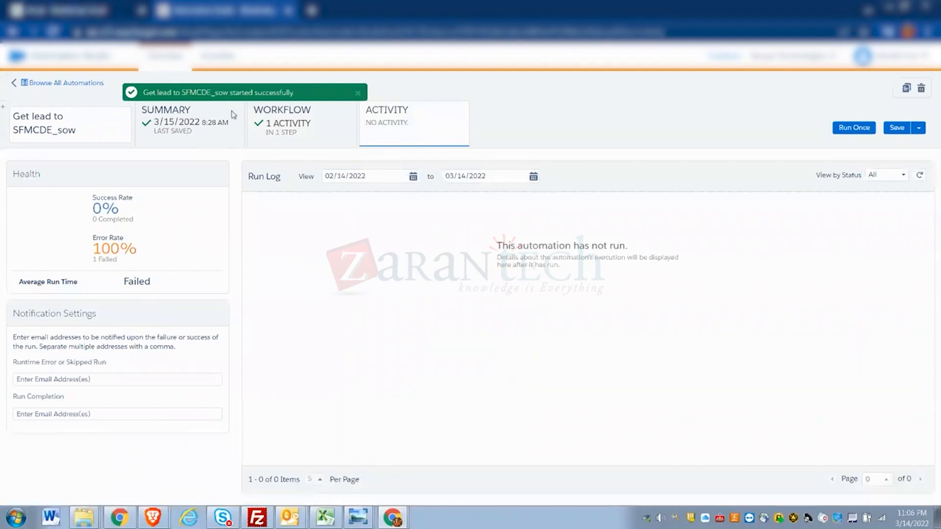
{"action": "left_click", "coordinate": [920, 178]}
{"action": "left_click", "coordinate": [920, 177]}
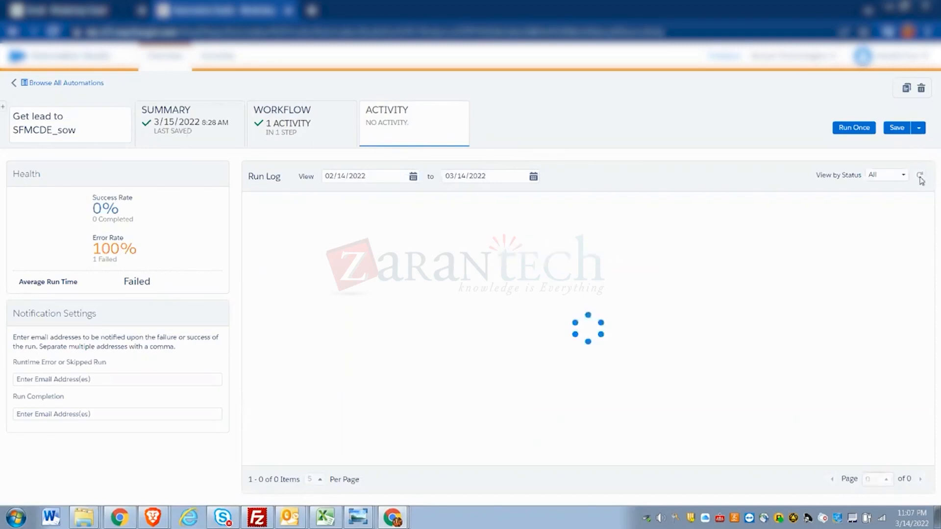
{"action": "left_click", "coordinate": [262, 122]}
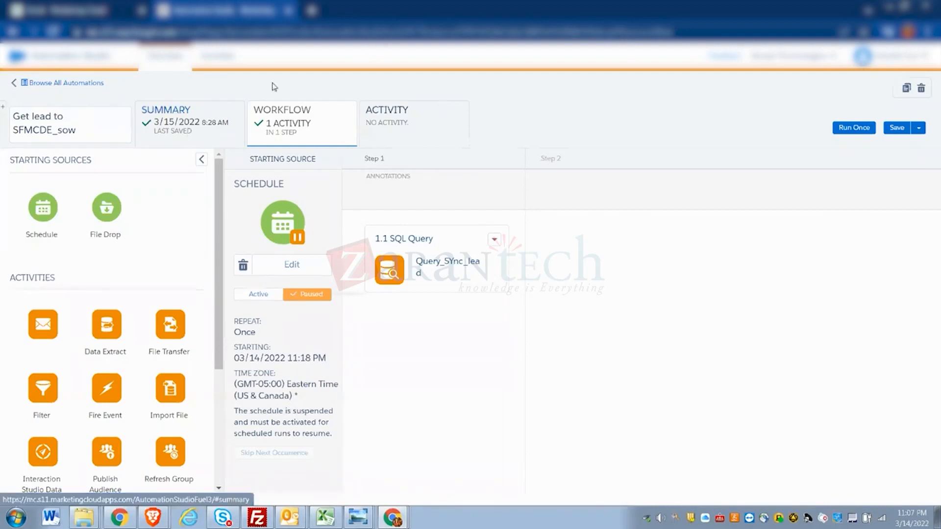
{"action": "left_click", "coordinate": [214, 118]}
{"action": "left_click", "coordinate": [307, 122]}
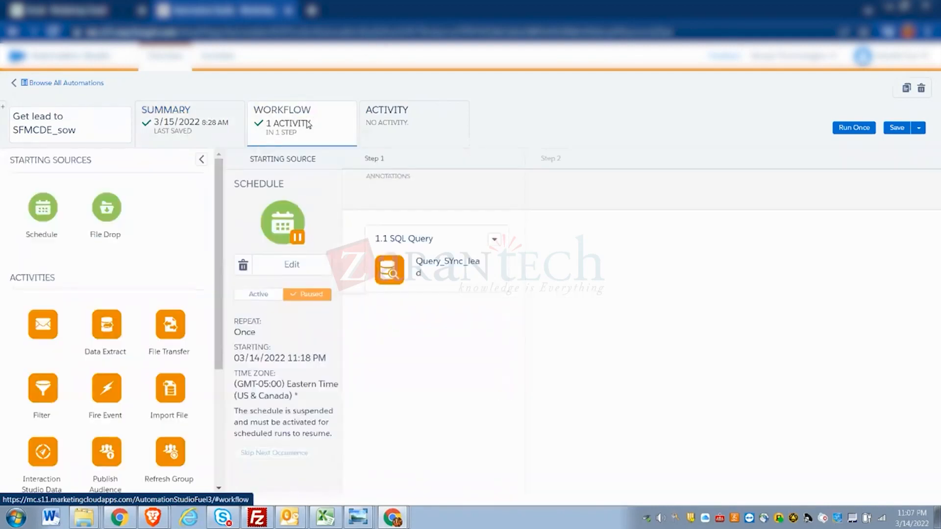
{"action": "left_click", "coordinate": [400, 132]}
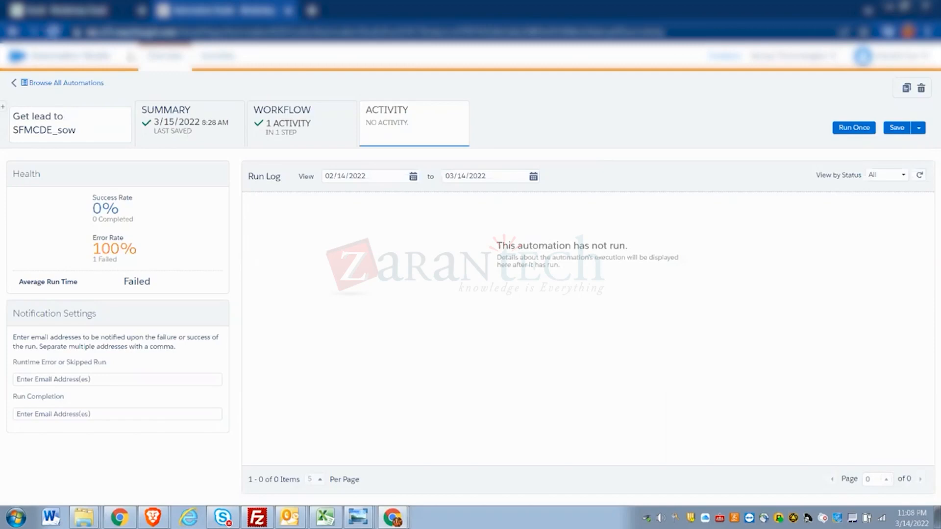
{"action": "left_click", "coordinate": [919, 176]}
{"action": "left_click", "coordinate": [919, 177]}
{"action": "left_click", "coordinate": [920, 178]}
{"action": "left_click", "coordinate": [921, 177]}
{"action": "left_click", "coordinate": [309, 139]}
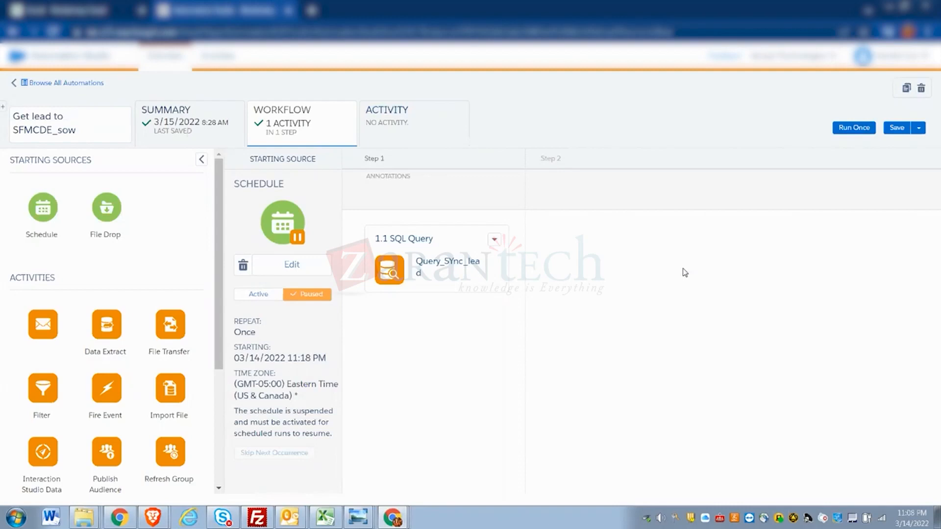
{"action": "left_click", "coordinate": [840, 130]}
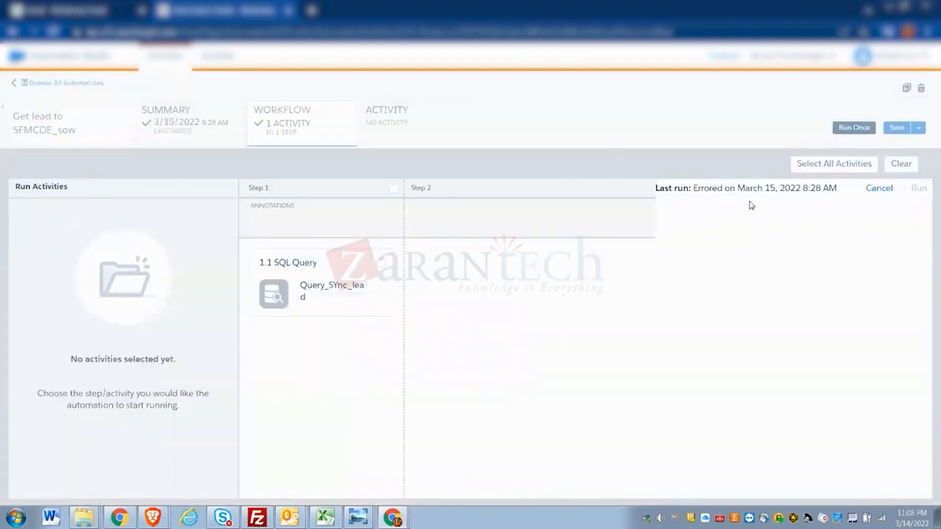
{"action": "left_click", "coordinate": [840, 163]}
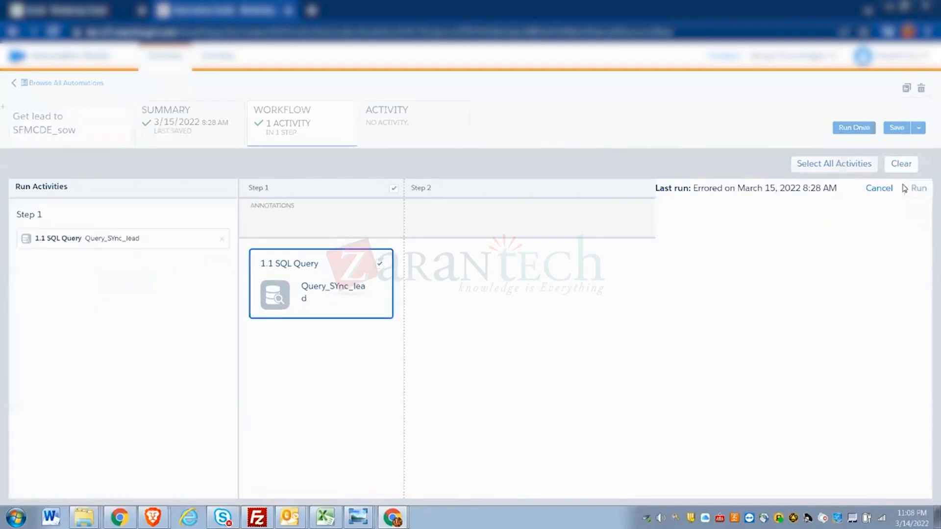
{"action": "left_click", "coordinate": [918, 189]}
{"action": "left_click", "coordinate": [760, 472]}
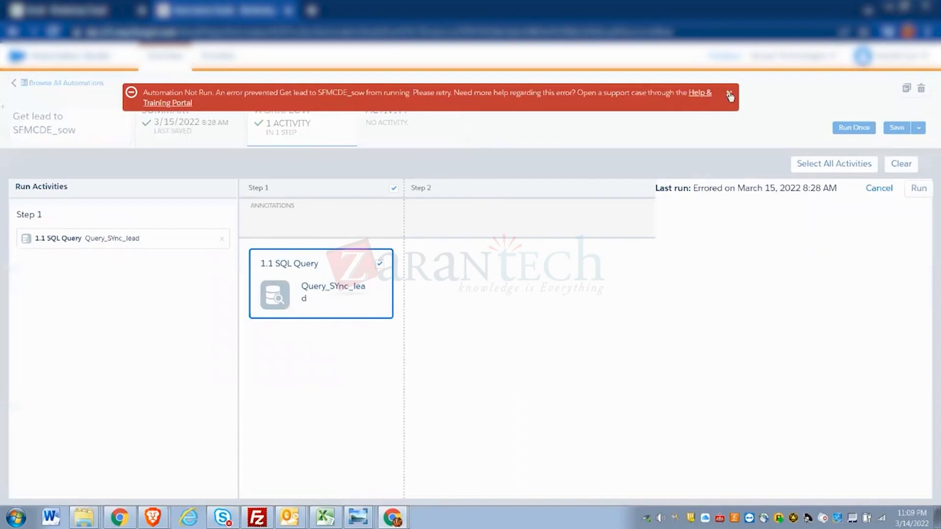
{"action": "left_click", "coordinate": [731, 92]}
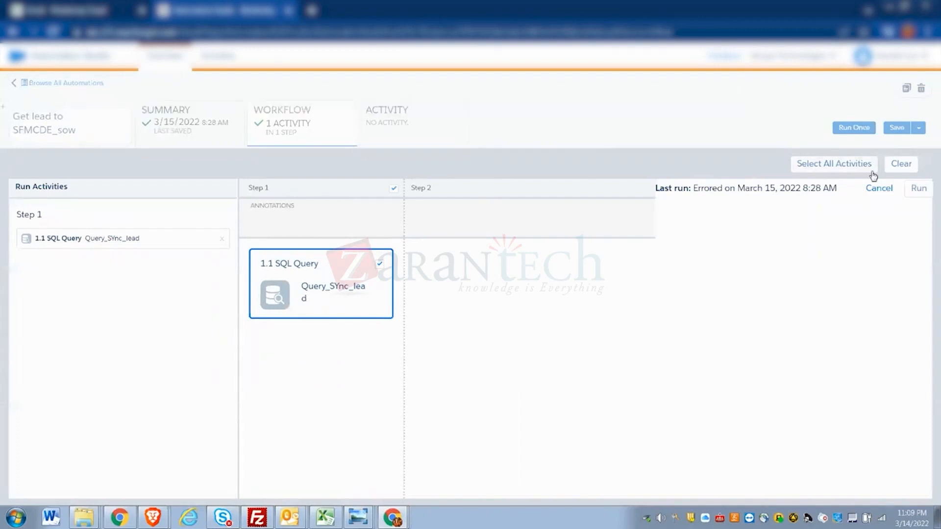
{"action": "left_click", "coordinate": [877, 189]}
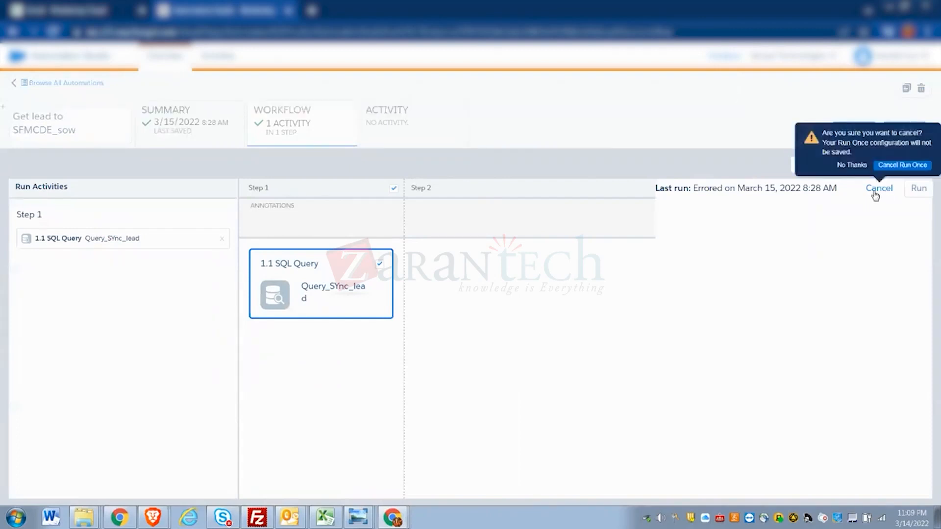
{"action": "left_click", "coordinate": [892, 166]}
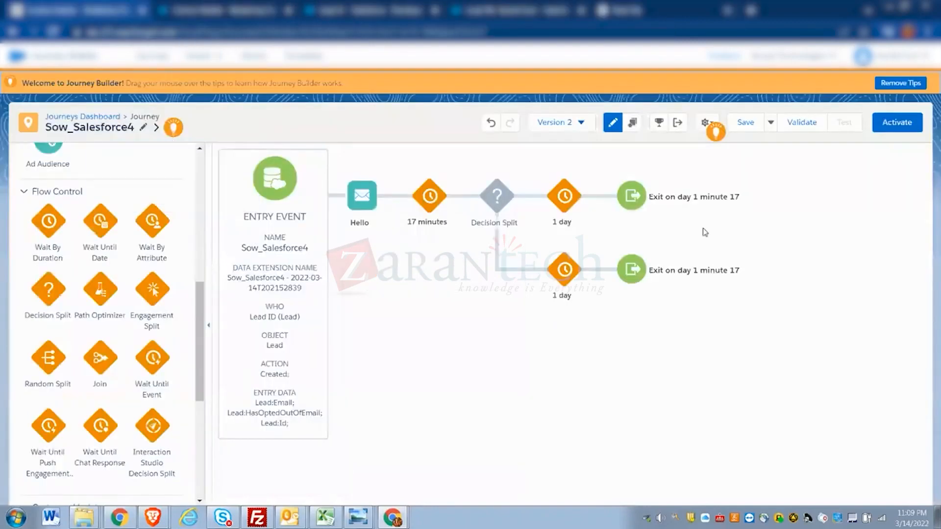
Step: Open the Decision Split settings and rename Path 1 to 'mobile check'
{"action": "mouse_move", "coordinate": [502, 207]}
{"action": "left_click", "coordinate": [497, 197]}
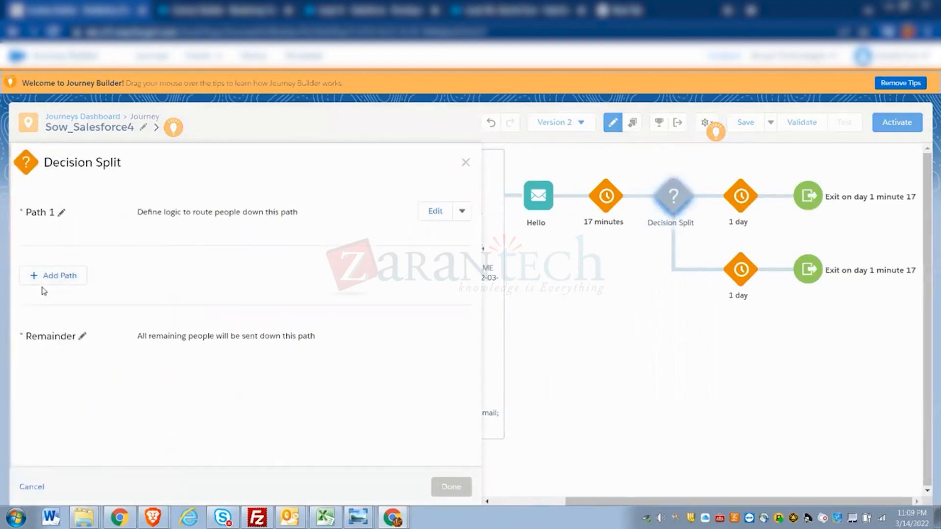
{"action": "left_click", "coordinate": [44, 214]}
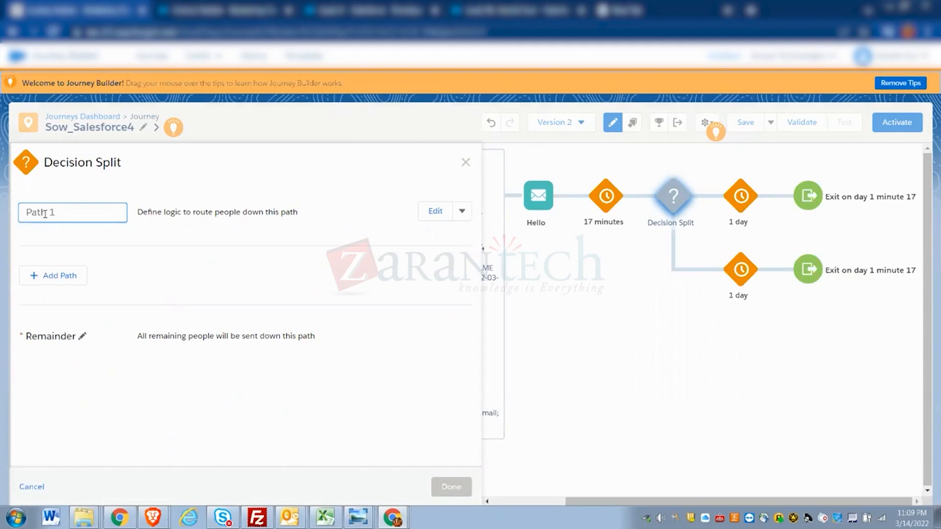
{"action": "type", "text": "pho"}
{"action": "key", "text": "BackSpace"}
{"action": "key", "text": "BackSpace"}
{"action": "key", "text": "BackSpace"}
{"action": "type", "text": "mobile"}
{"action": "type", "text": "check"}
Step: Edit the mobile check filter and browse Contact Data into the Sowmya folder holding Journeybuilder_Sowmya
{"action": "left_click", "coordinate": [434, 211]}
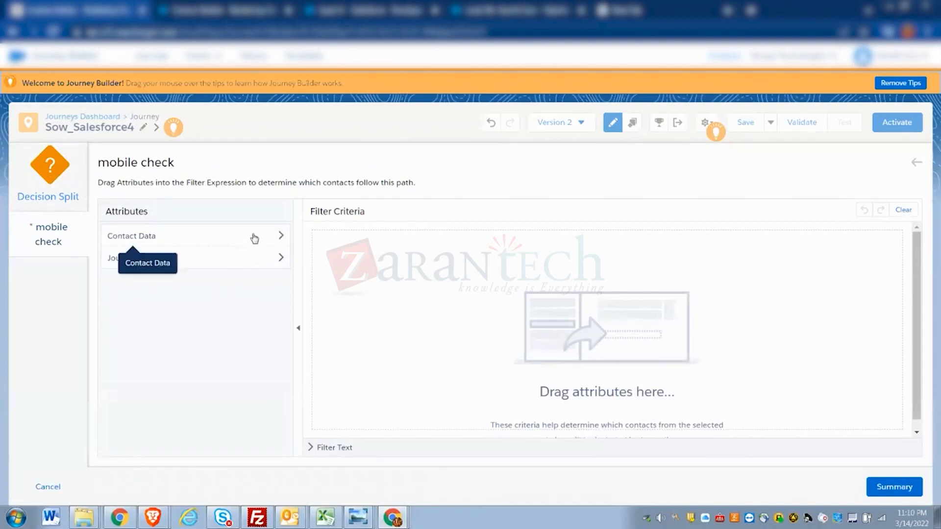
{"action": "left_click", "coordinate": [254, 237]}
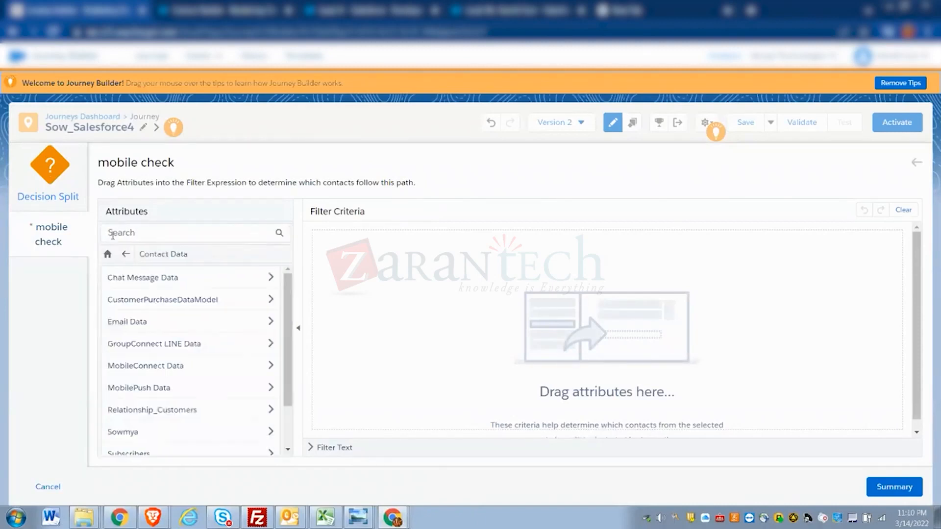
{"action": "left_click", "coordinate": [125, 255]}
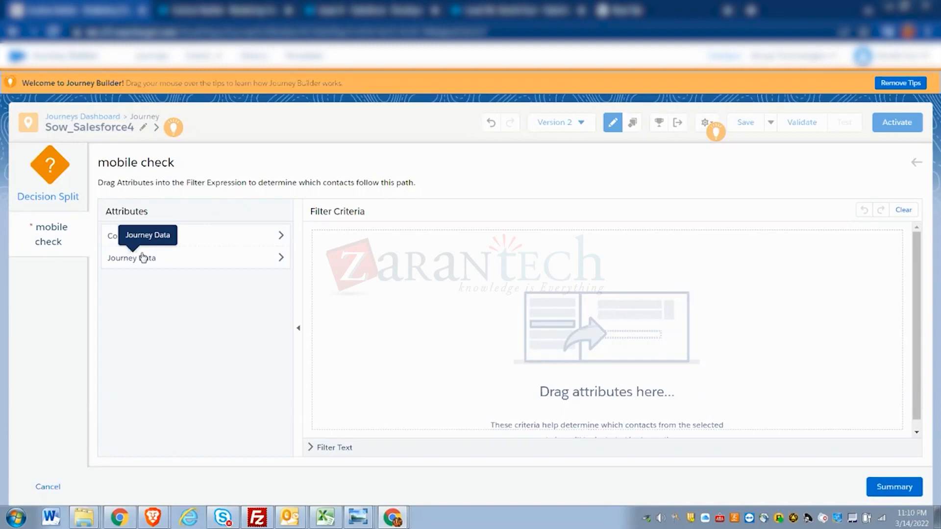
{"action": "left_click", "coordinate": [195, 234]}
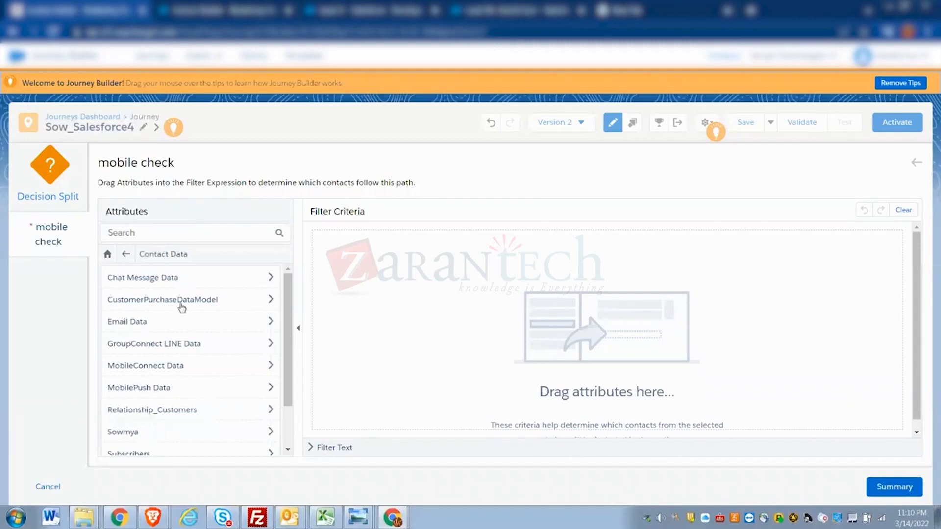
{"action": "scroll", "coordinate": [198, 348], "scroll_direction": "down", "scroll_amount": 2}
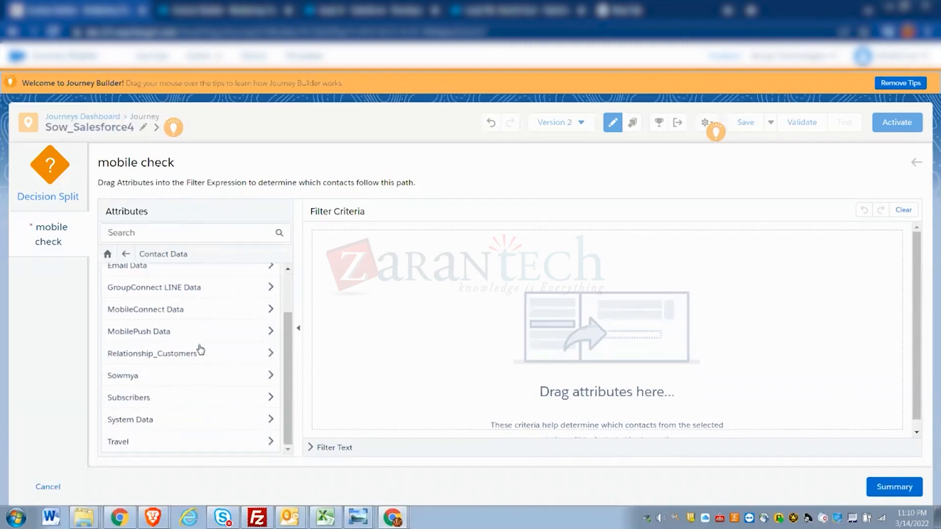
{"action": "scroll", "coordinate": [200, 349], "scroll_direction": "up", "scroll_amount": 1}
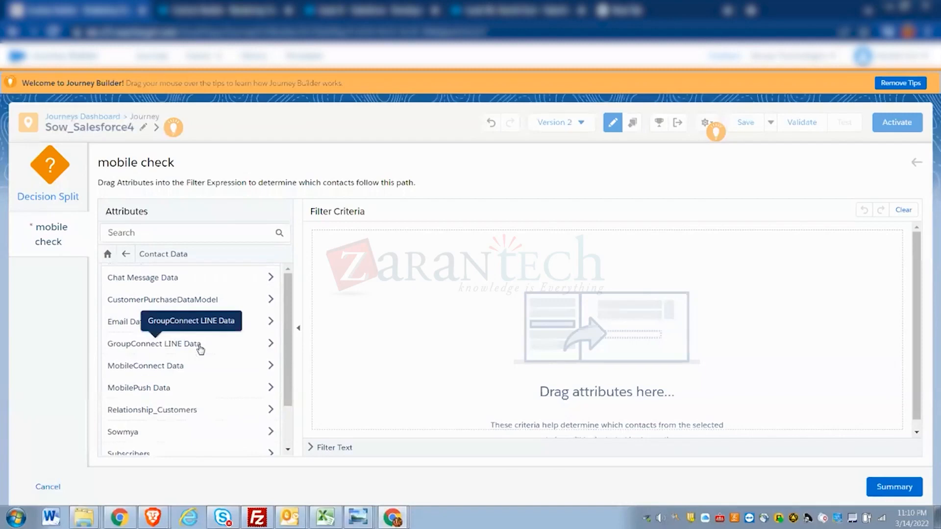
{"action": "scroll", "coordinate": [199, 348], "scroll_direction": "down", "scroll_amount": 2}
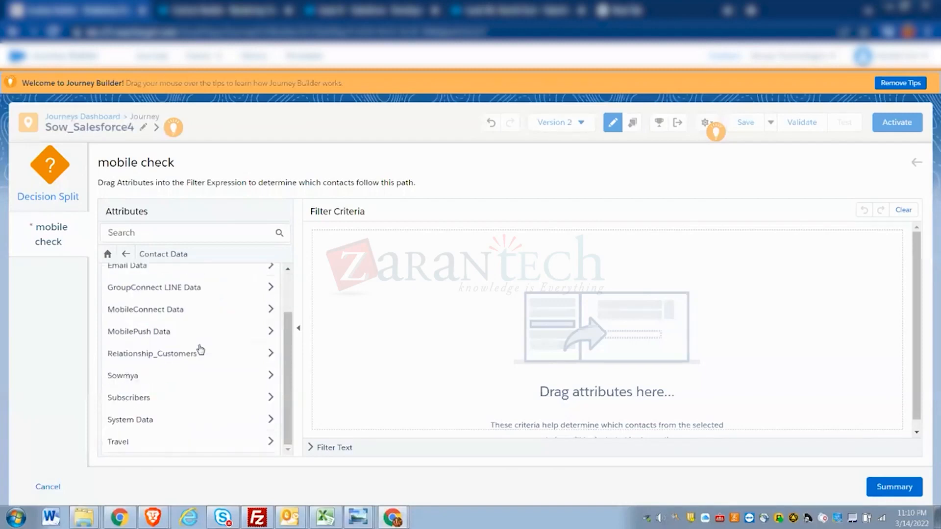
{"action": "left_click", "coordinate": [187, 378]}
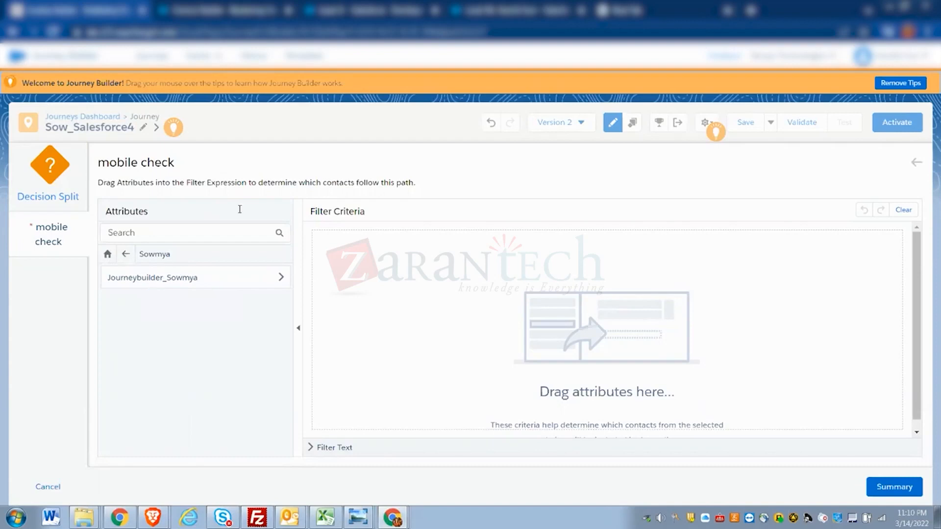
{"action": "left_click", "coordinate": [125, 255]}
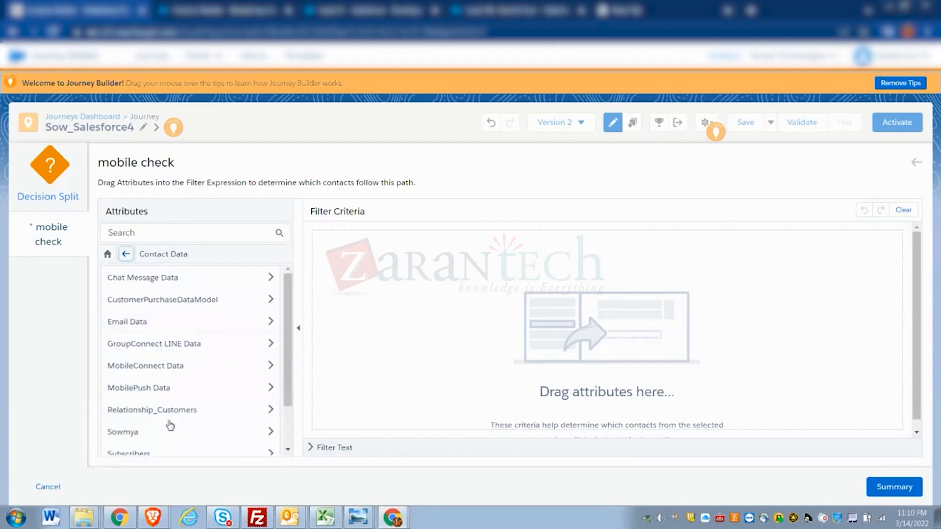
{"action": "scroll", "coordinate": [147, 399], "scroll_direction": "down", "scroll_amount": 2}
{"action": "left_click", "coordinate": [131, 386]}
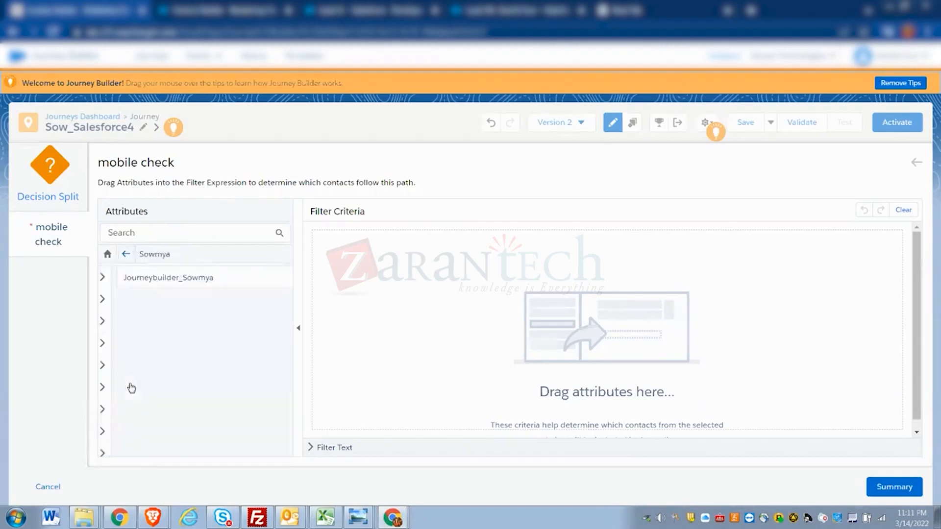
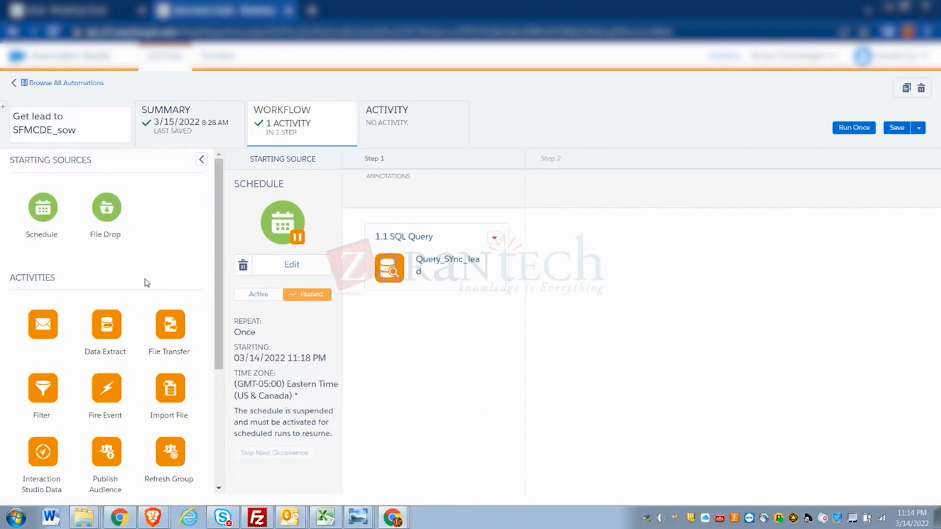
Step: Review the Journeybuilder_Sowmya attributes, then view the Lead_Salesforce data source with 33 records and 15 fields
{"action": "key", "text": "alt+Tab"}
{"action": "key", "text": "alt+Tab"}
{"action": "key", "text": "alt+Tab"}
{"action": "key", "text": "alt+Tab"}
{"action": "key", "text": "alt+Tab"}
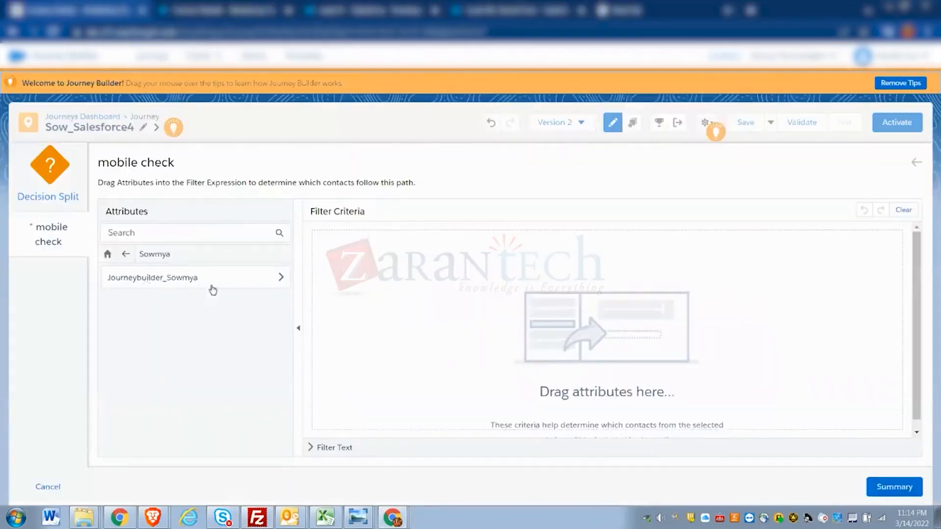
{"action": "left_click", "coordinate": [163, 283]}
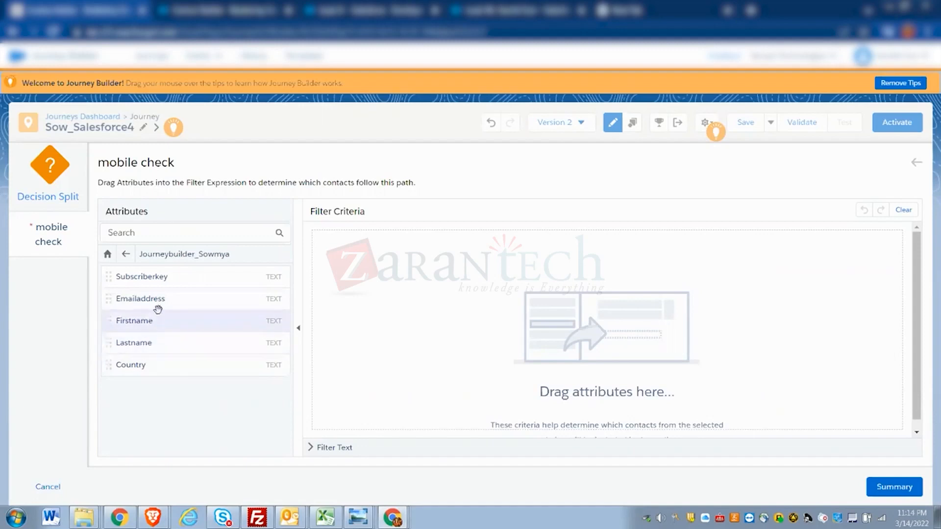
{"action": "left_click", "coordinate": [126, 254]}
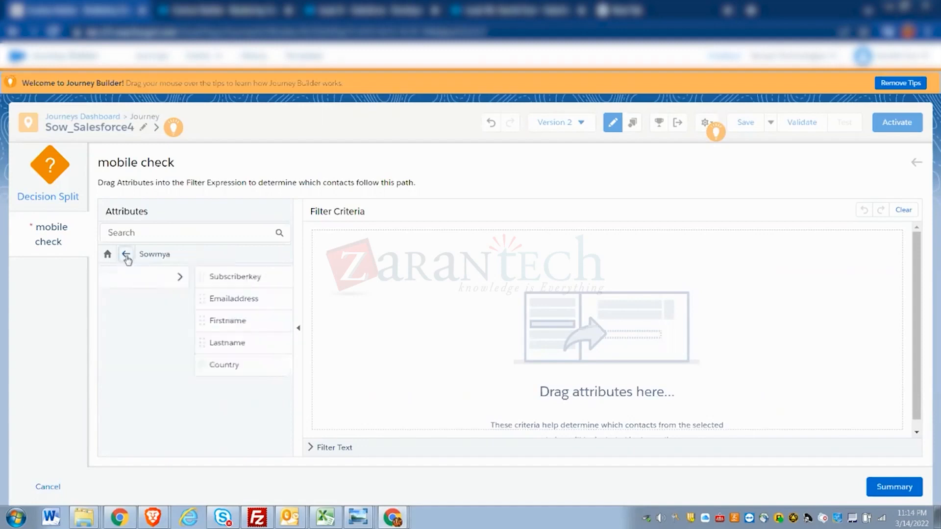
{"action": "left_click", "coordinate": [126, 254]}
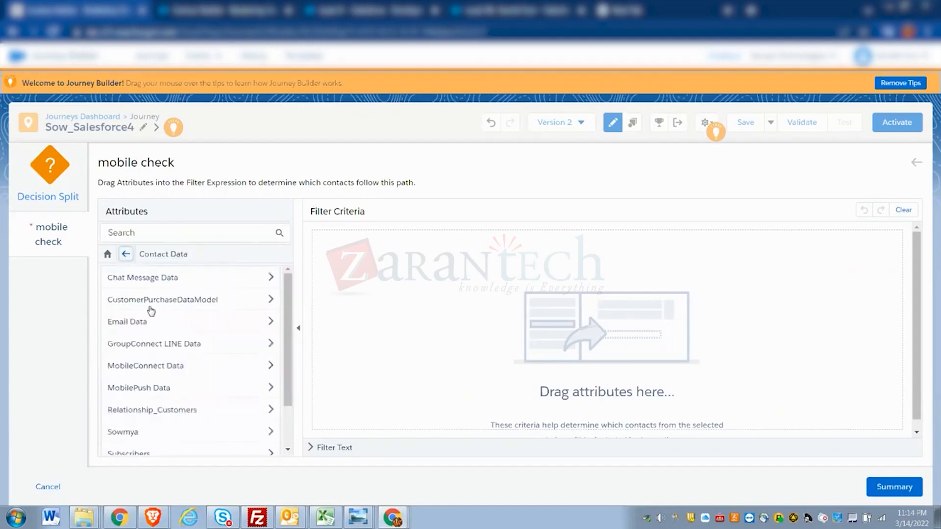
{"action": "scroll", "coordinate": [152, 387], "scroll_direction": "down", "scroll_amount": 2}
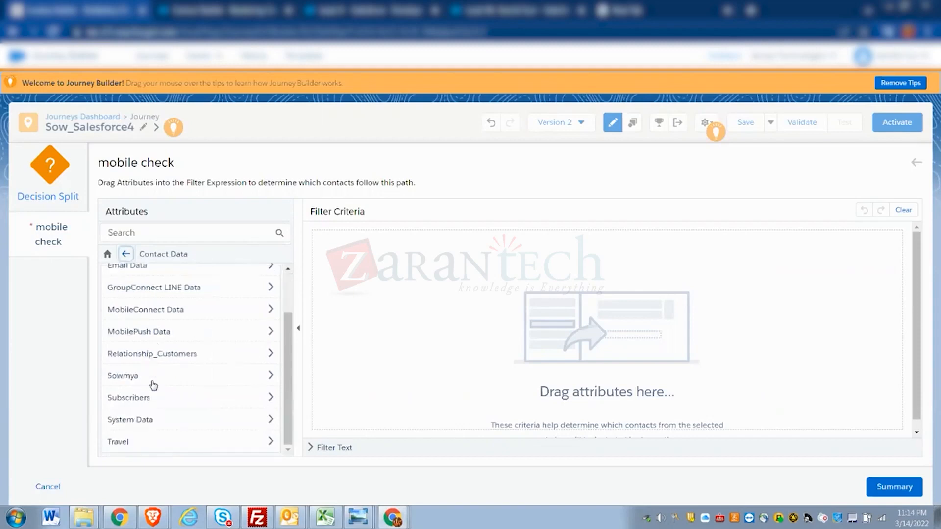
{"action": "left_click", "coordinate": [223, 10]}
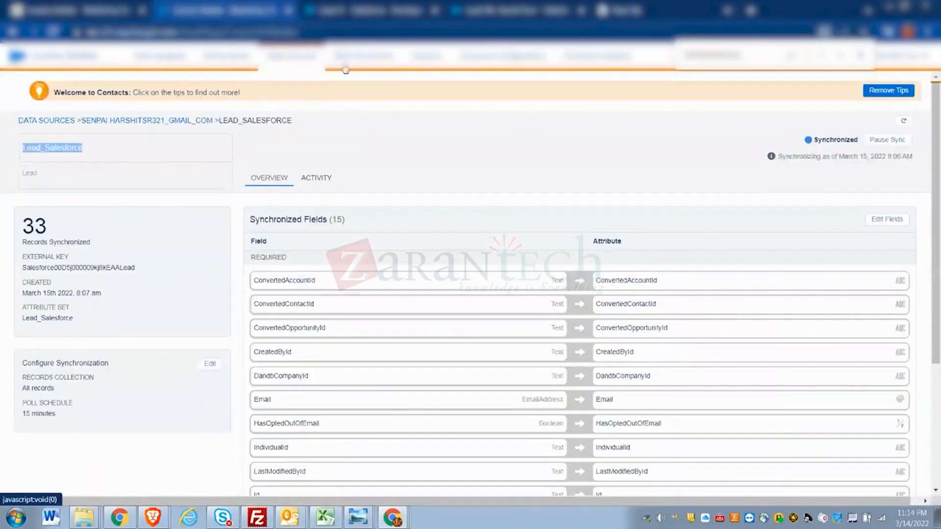
Step: Open the Sowmya attribute group in Data Designer, showing Journeybuilder_Sowmya linked to Contact Key
{"action": "left_click", "coordinate": [158, 54]}
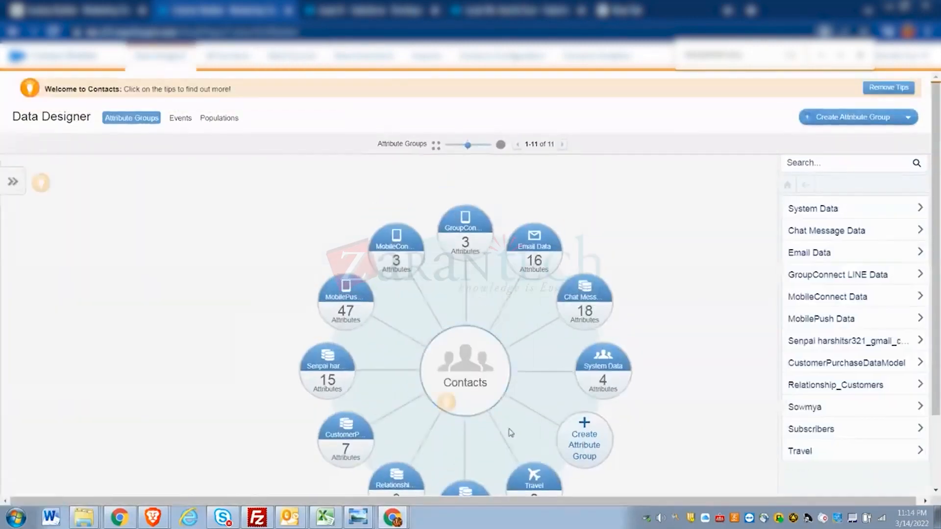
{"action": "left_click", "coordinate": [459, 430]}
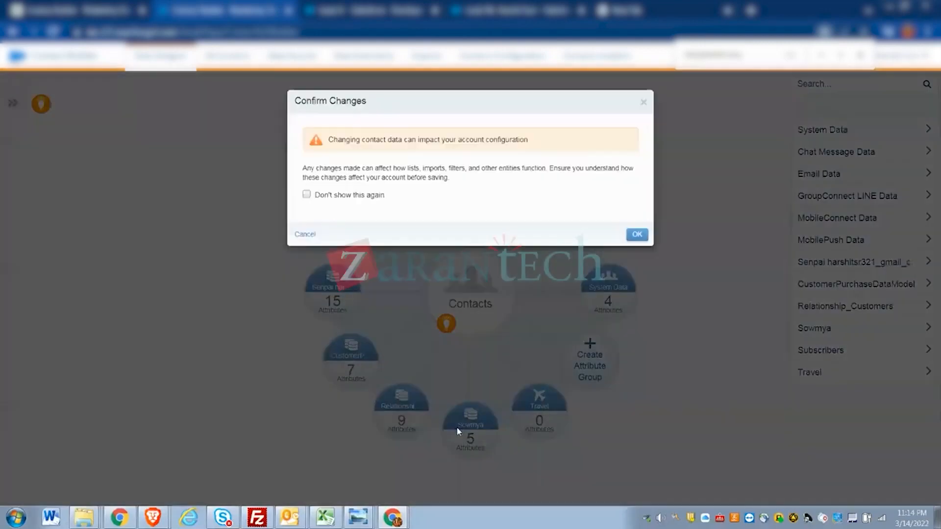
{"action": "left_click", "coordinate": [637, 235]}
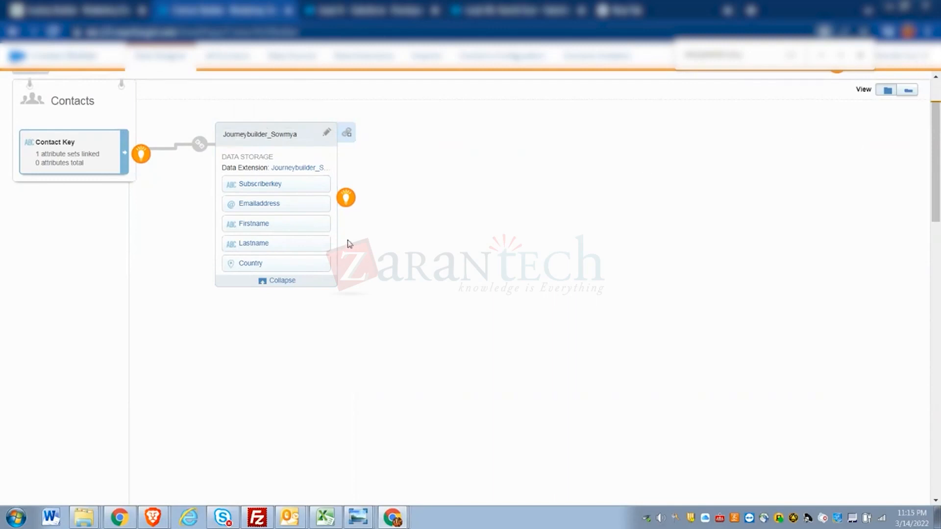
Step: Remove and save the removal of the Contact Key–Subscriberkey link to Journeybuilder_Sowmya
{"action": "scroll", "coordinate": [438, 337], "scroll_direction": "up", "scroll_amount": 2}
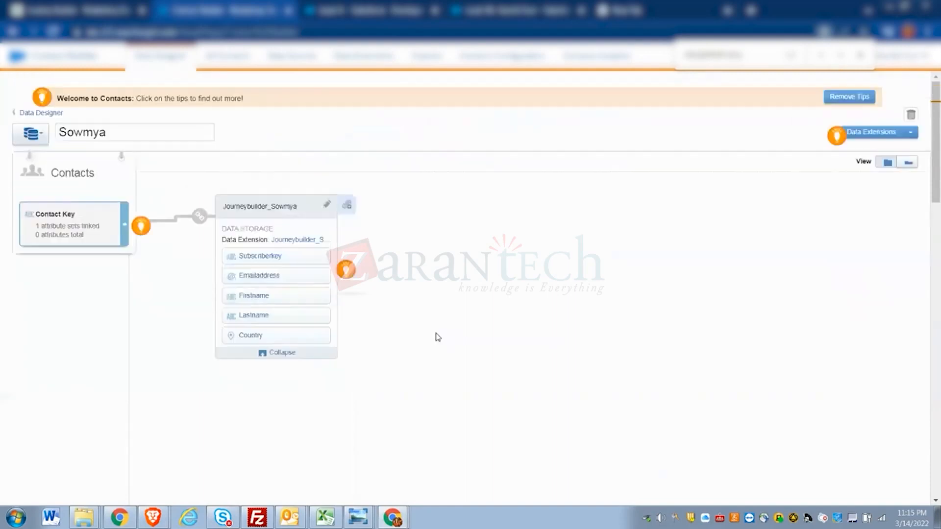
{"action": "left_click", "coordinate": [911, 115]}
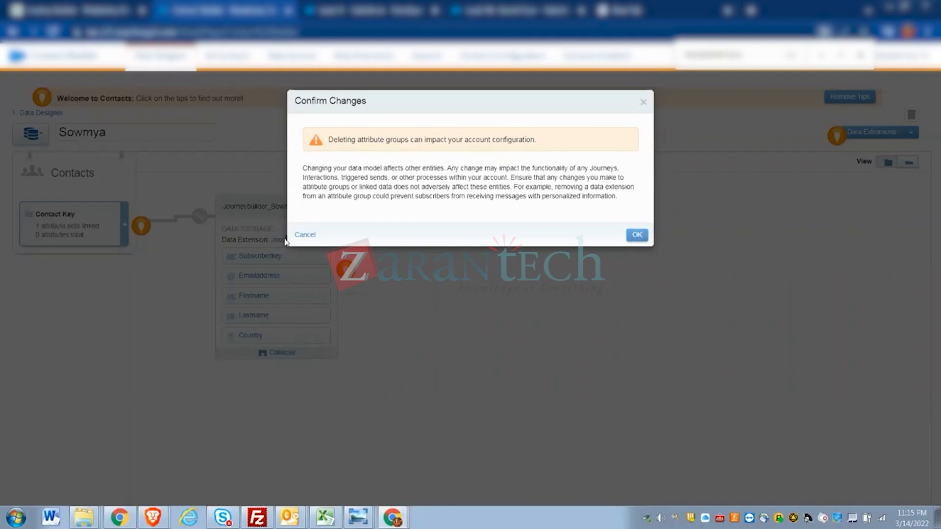
{"action": "left_click", "coordinate": [304, 236]}
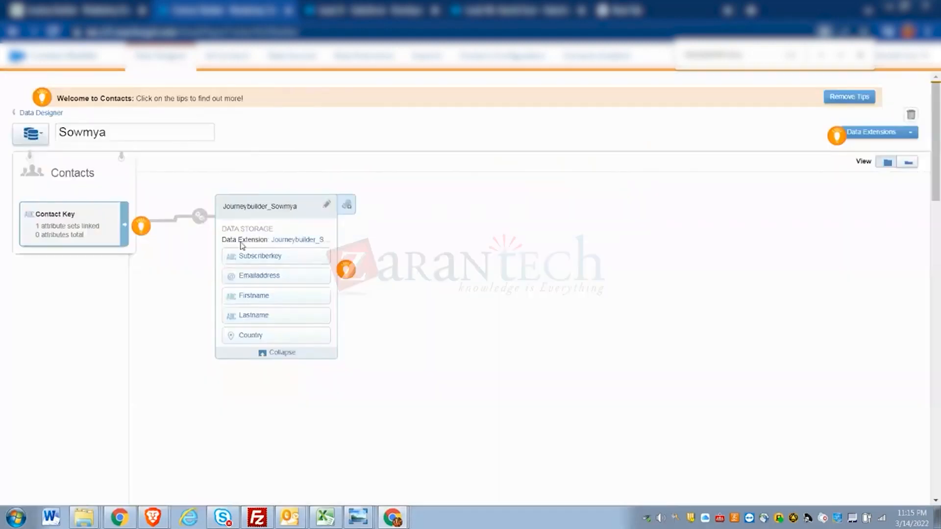
{"action": "left_click", "coordinate": [200, 216]}
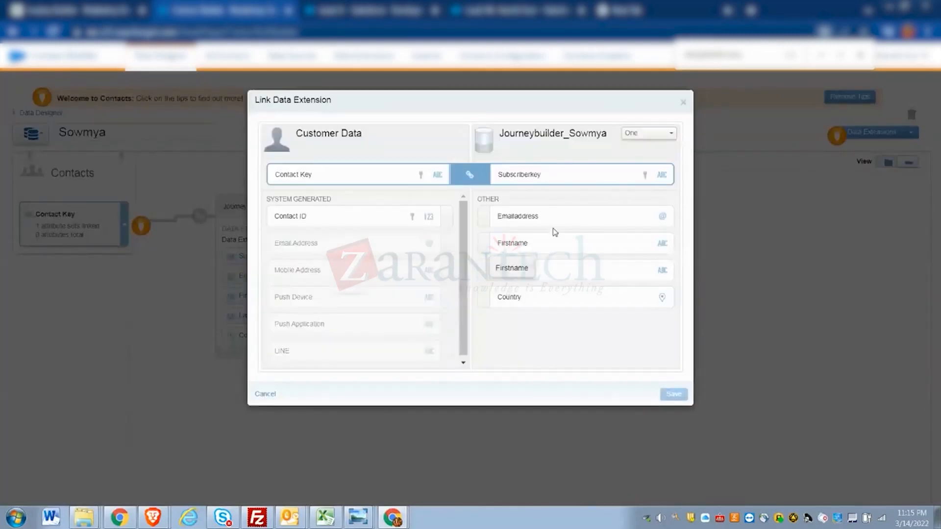
{"action": "left_click", "coordinate": [463, 178]}
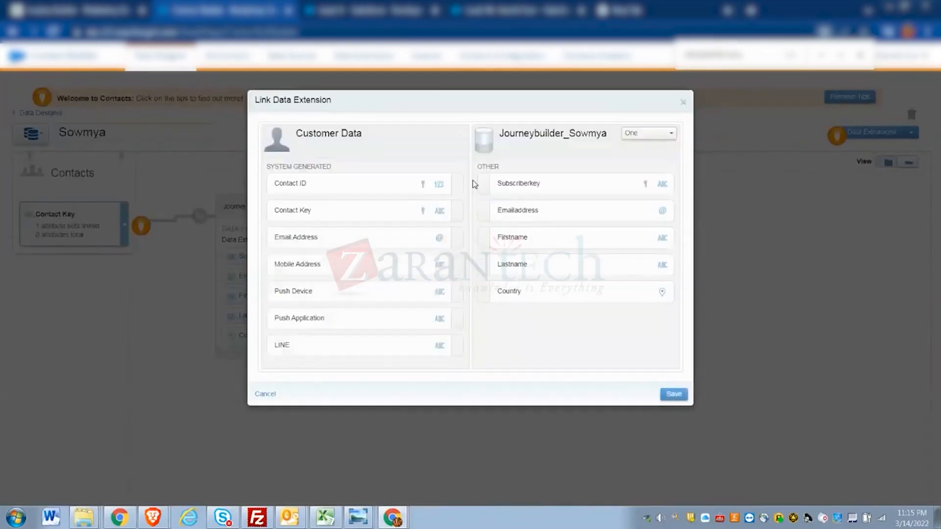
{"action": "left_click", "coordinate": [672, 394]}
{"action": "left_click", "coordinate": [686, 195]}
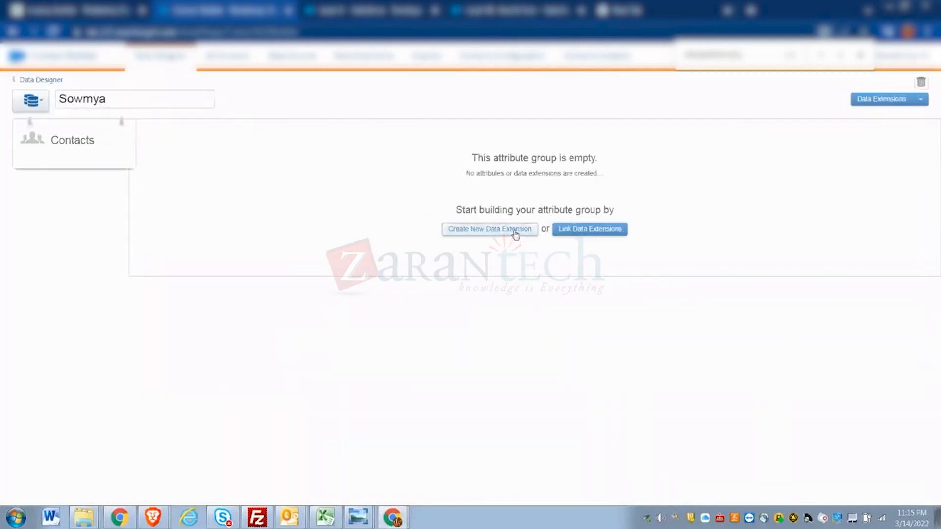
Step: Choose the Lead_Salesforce_sow data extension from Data Extensions > sowmya for linking
{"action": "left_click", "coordinate": [567, 234]}
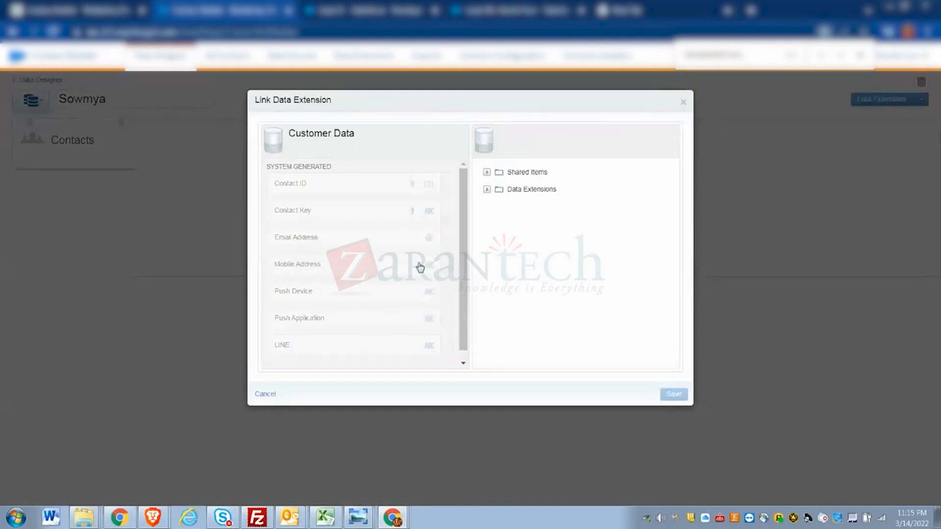
{"action": "scroll", "coordinate": [463, 247], "scroll_direction": "down", "scroll_amount": 1}
{"action": "scroll", "coordinate": [466, 235], "scroll_direction": "up", "scroll_amount": 1}
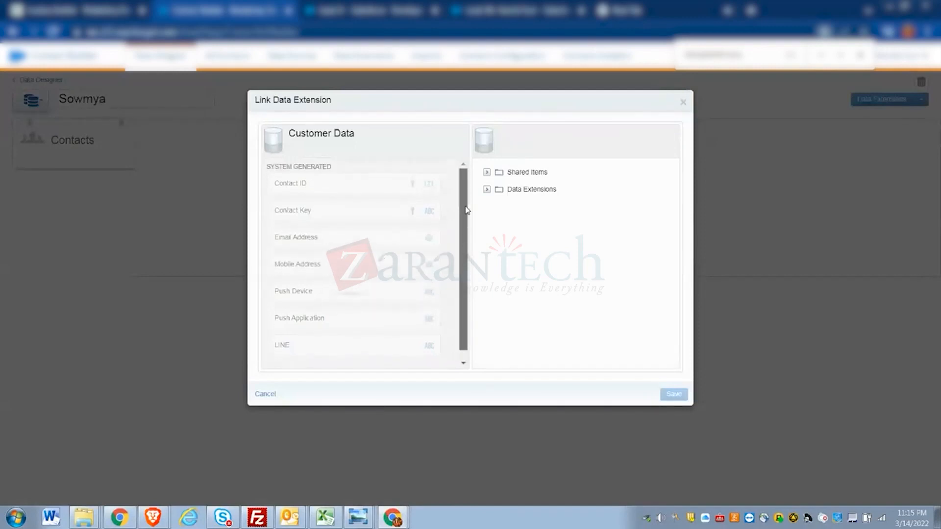
{"action": "left_click", "coordinate": [486, 191]}
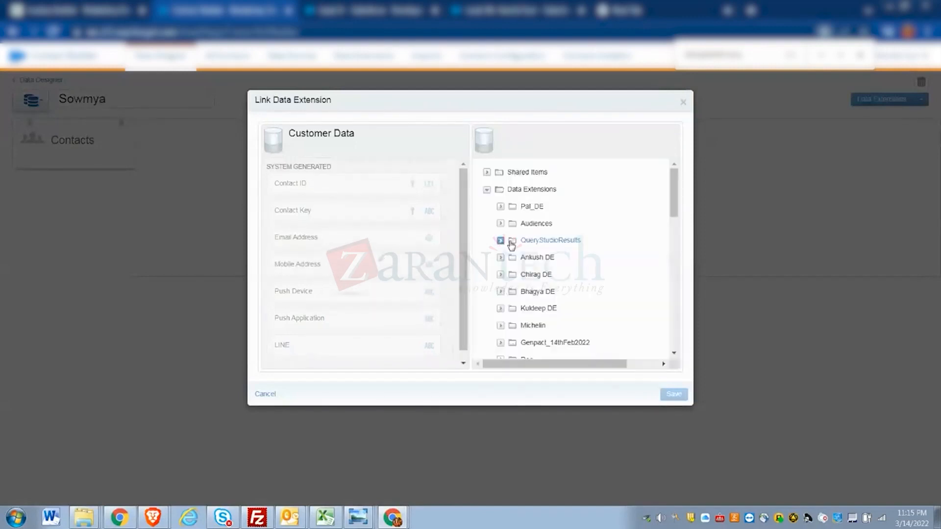
{"action": "scroll", "coordinate": [538, 332], "scroll_direction": "down", "scroll_amount": 2}
{"action": "scroll", "coordinate": [539, 332], "scroll_direction": "down", "scroll_amount": 3}
{"action": "scroll", "coordinate": [538, 334], "scroll_direction": "up", "scroll_amount": 4}
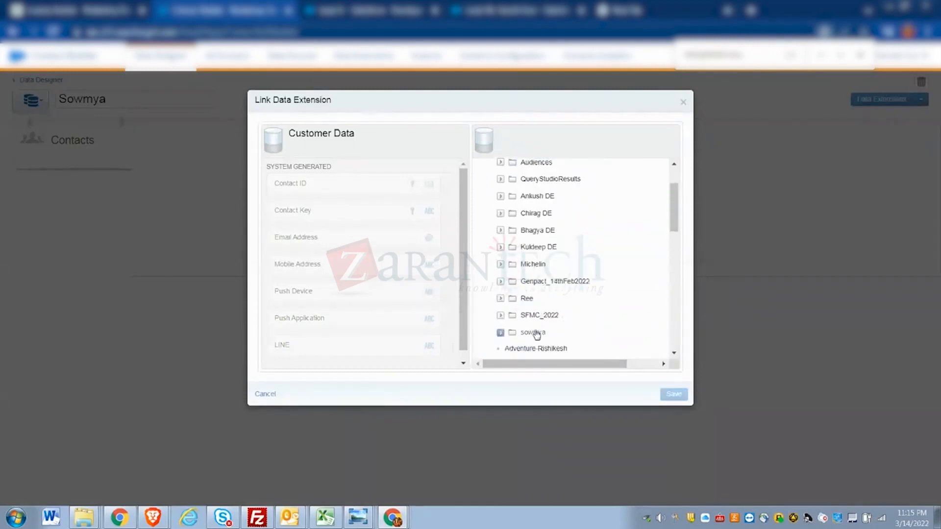
{"action": "left_click", "coordinate": [500, 332]}
{"action": "scroll", "coordinate": [580, 306], "scroll_direction": "down", "scroll_amount": 3}
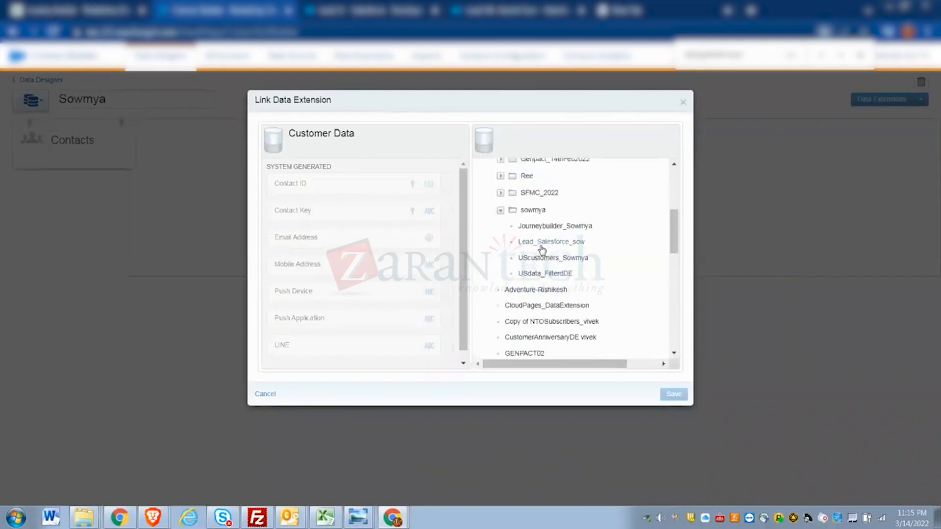
{"action": "left_click", "coordinate": [552, 240]}
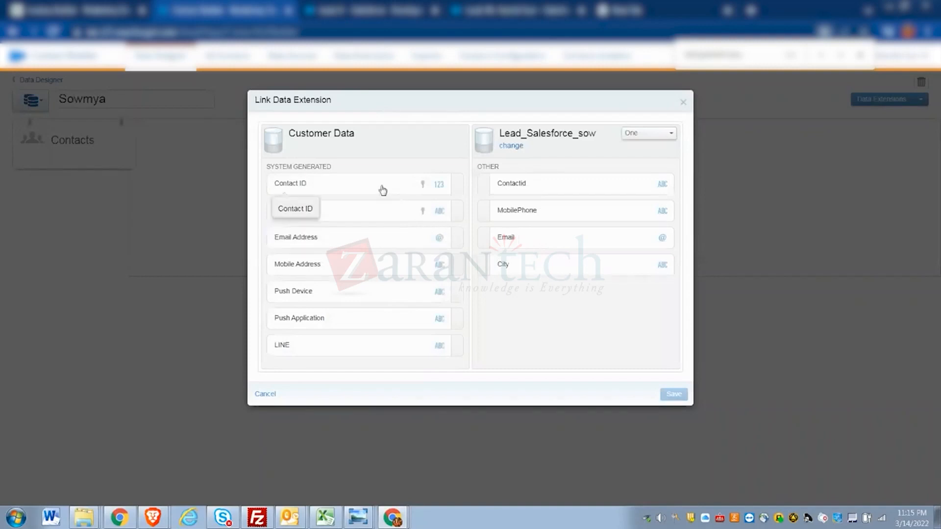
Step: Link Contact Key to Contactid and save the new relationship
{"action": "left_click", "coordinate": [337, 212]}
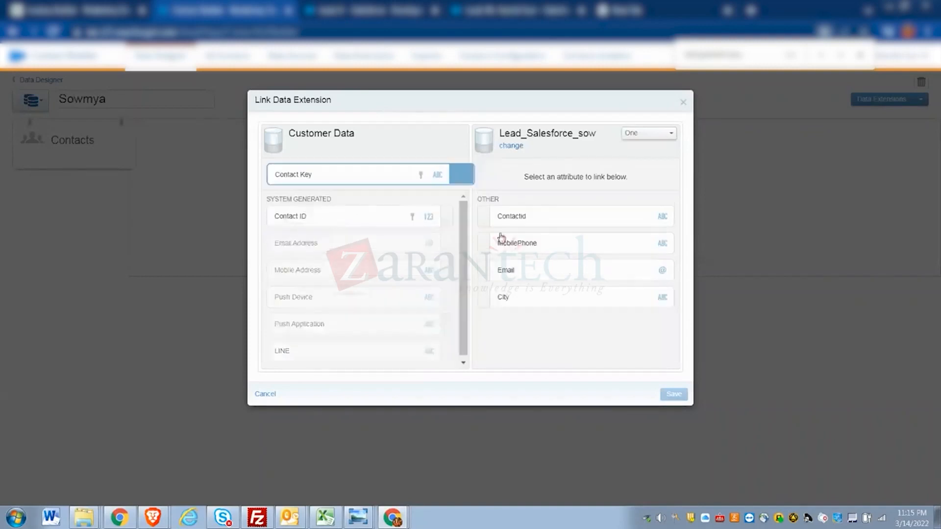
{"action": "left_click", "coordinate": [533, 216]}
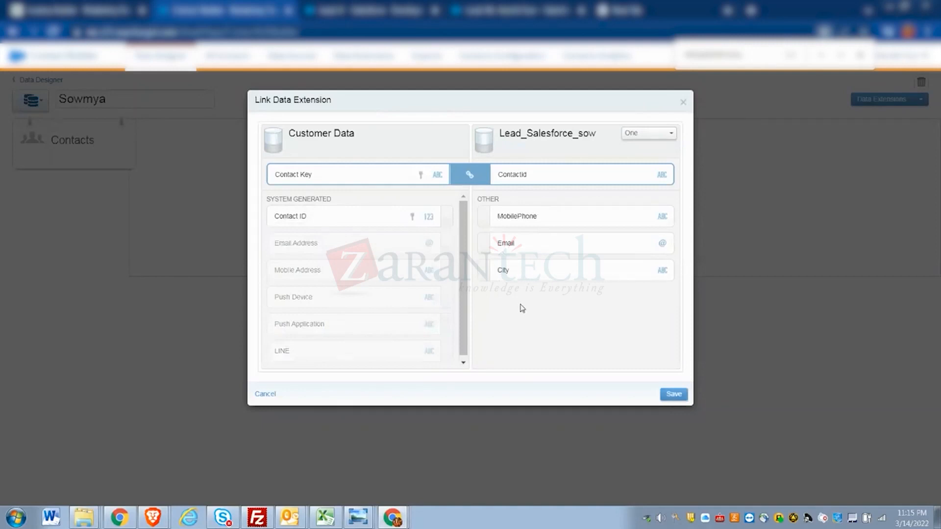
{"action": "left_click", "coordinate": [672, 396]}
{"action": "left_click", "coordinate": [688, 196]}
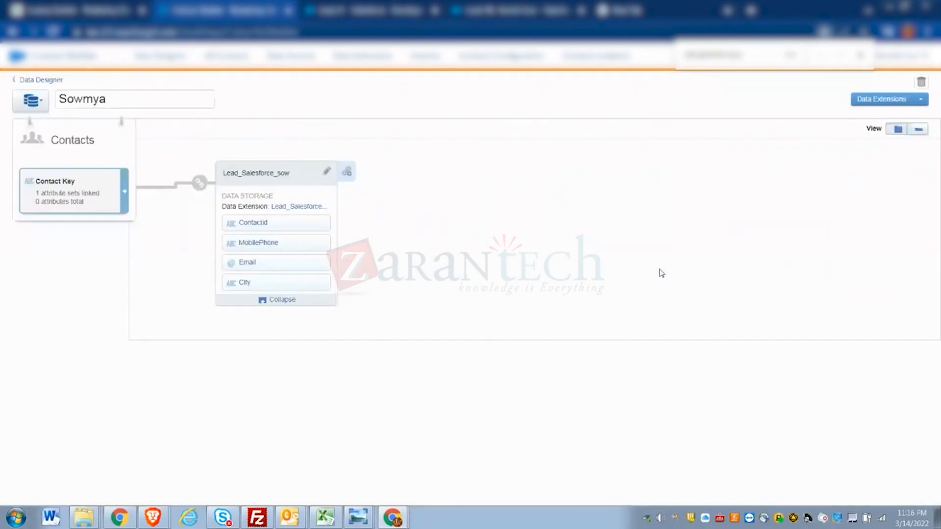
Step: Discard the unsaved mobile check filter, save Sow_Salesforce4, and reopen the Decision Split settings
{"action": "left_click", "coordinate": [102, 6]}
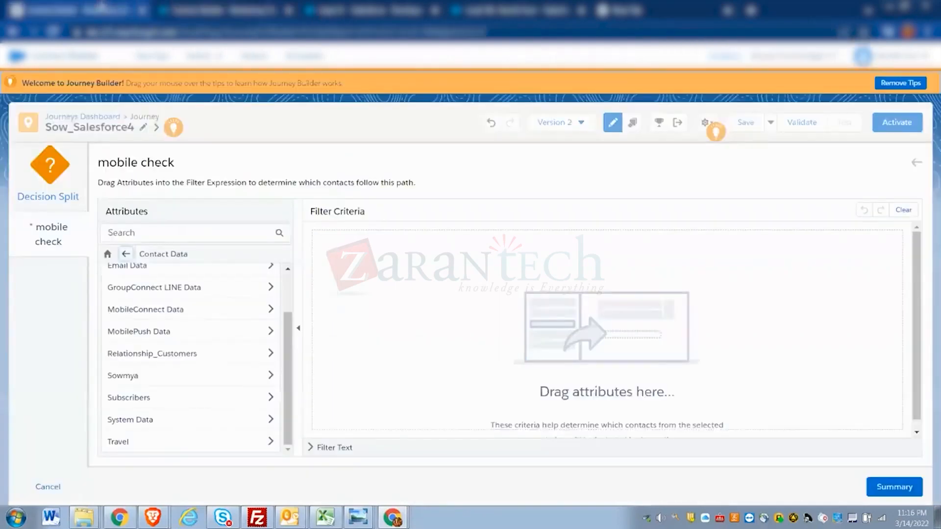
{"action": "left_click", "coordinate": [43, 488]}
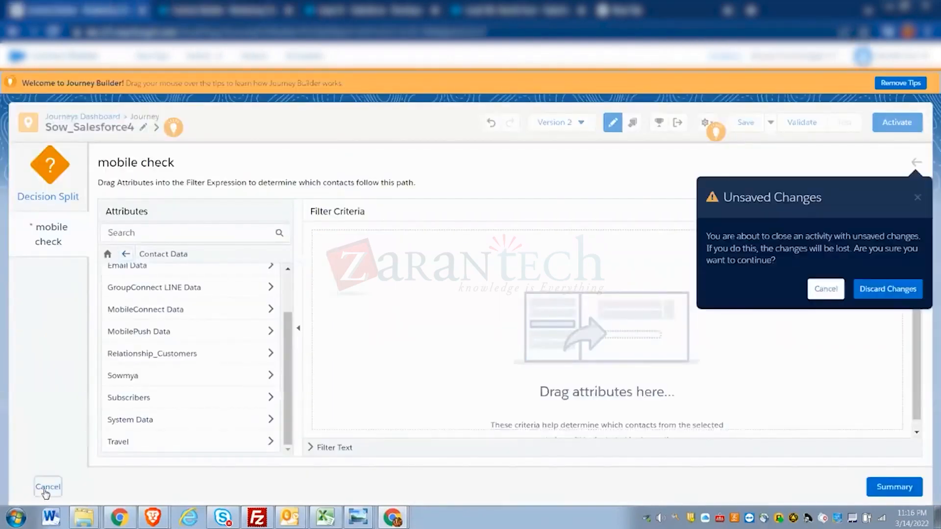
{"action": "left_click", "coordinate": [895, 293]}
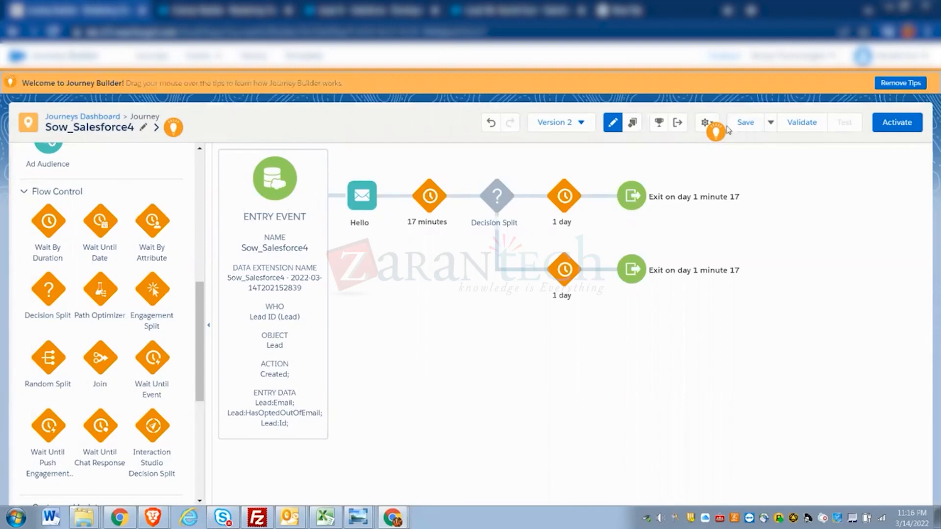
{"action": "left_click", "coordinate": [742, 124]}
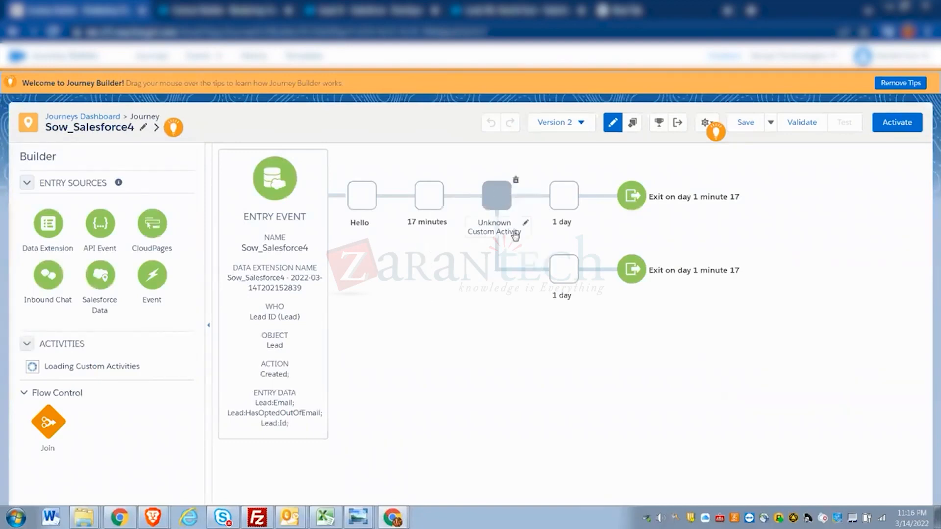
{"action": "left_click", "coordinate": [505, 200]}
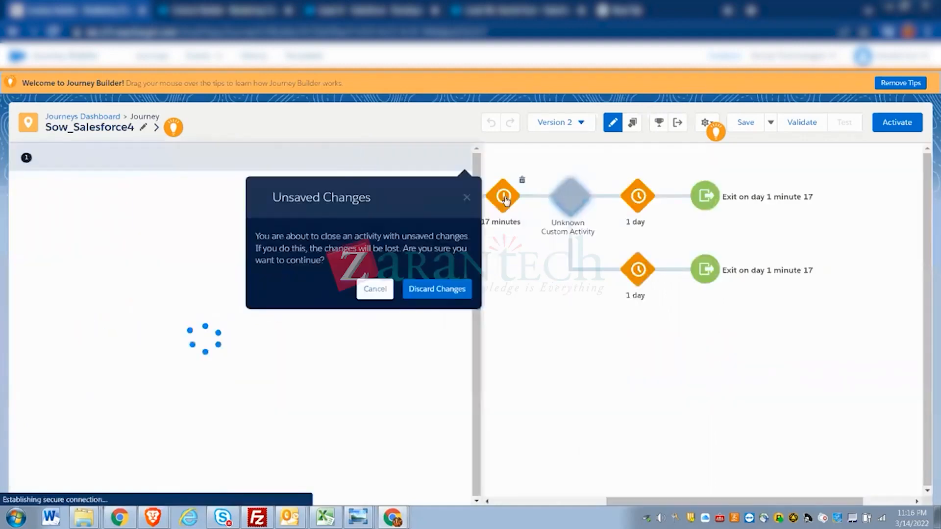
{"action": "left_click", "coordinate": [407, 291]}
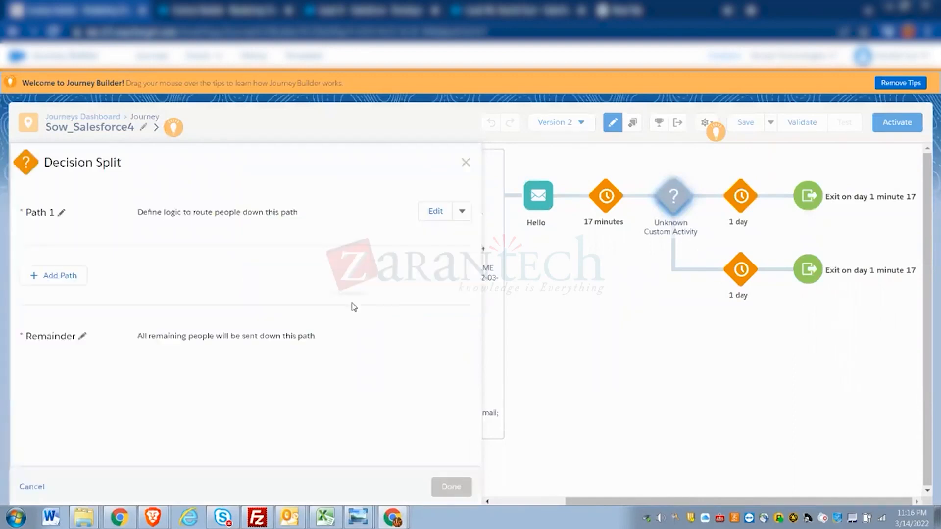
Step: Add MobilePhone from Sowmya > Lead_Salesforce_sow to Path 1's filter criteria
{"action": "left_click", "coordinate": [436, 211]}
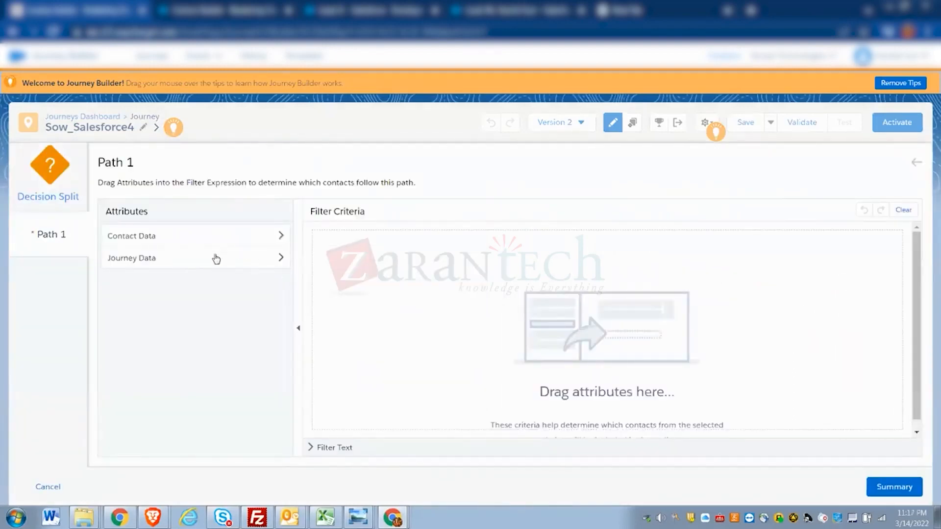
{"action": "left_click", "coordinate": [199, 244]}
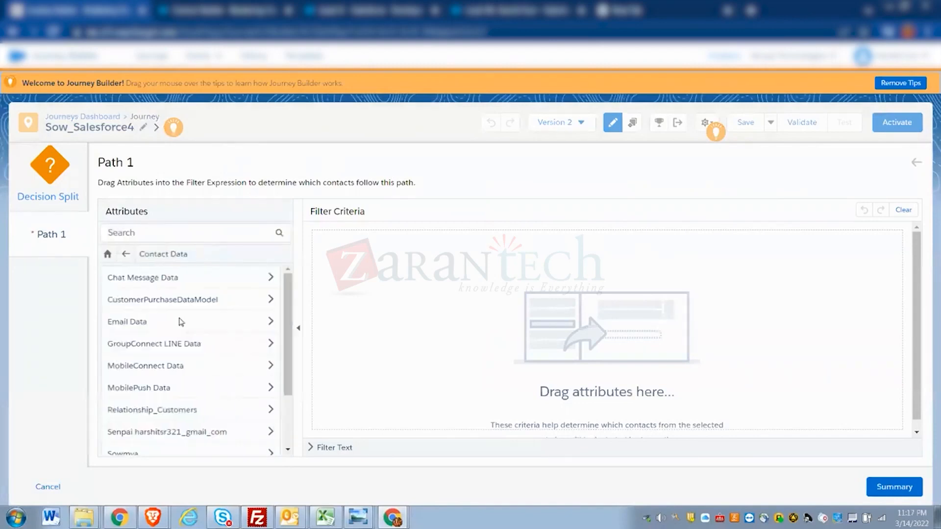
{"action": "scroll", "coordinate": [172, 348], "scroll_direction": "down", "scroll_amount": 2}
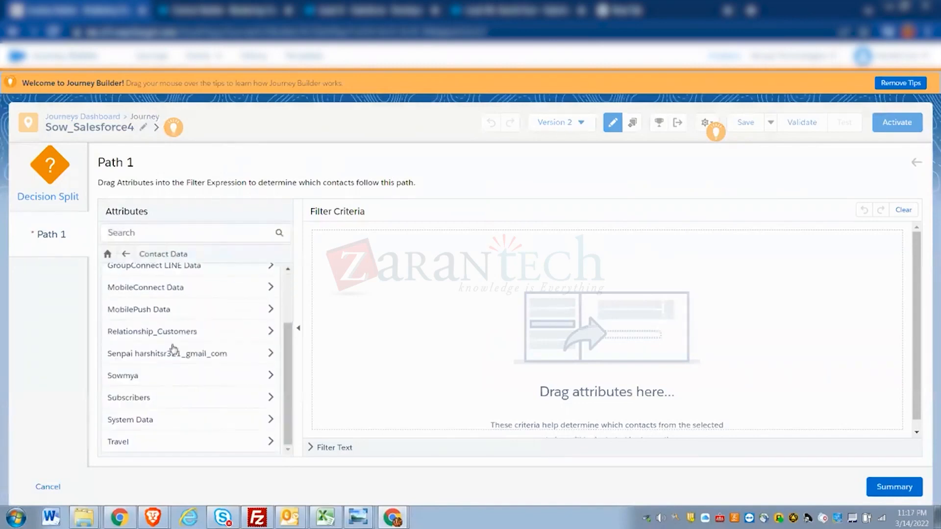
{"action": "left_click", "coordinate": [151, 377]}
{"action": "left_click", "coordinate": [171, 283]}
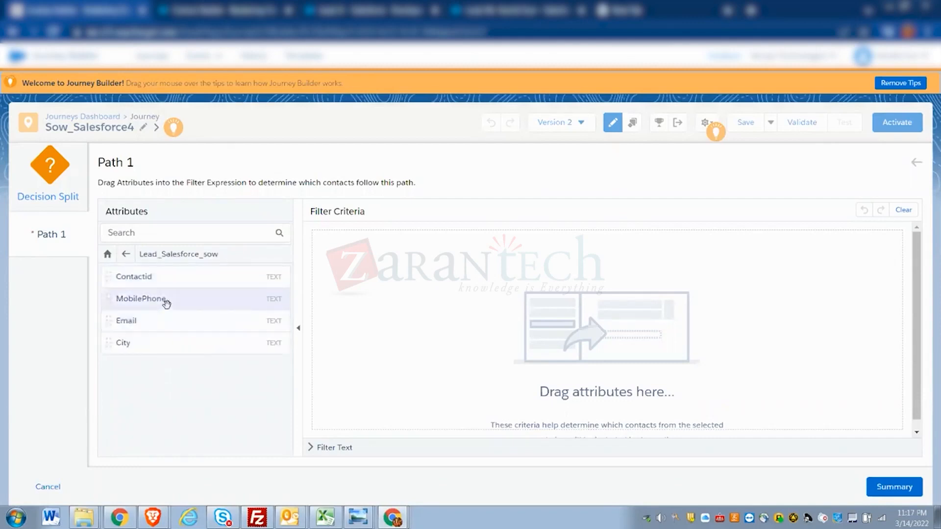
{"action": "left_click_drag", "start_coordinate": [167, 304], "coordinate": [427, 271]}
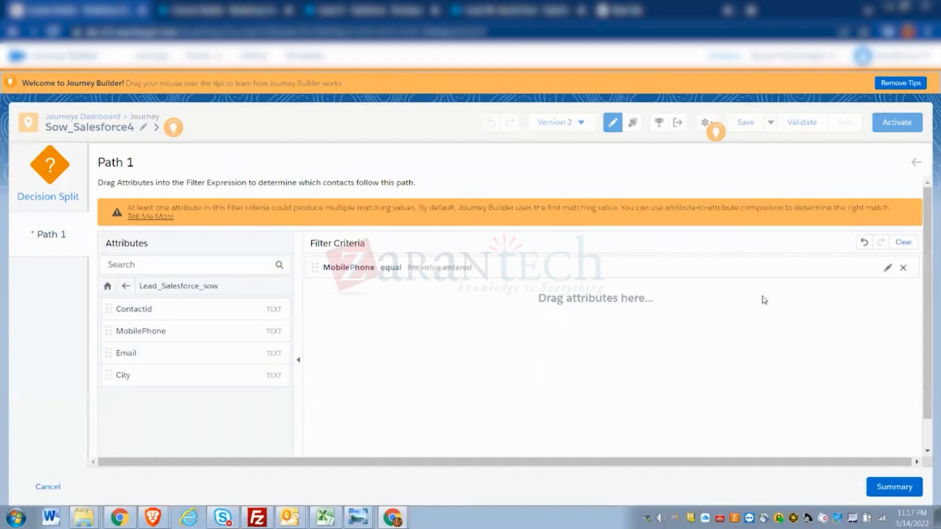
Step: Set the MobilePhone condition to 'is not null' and return to the split summary
{"action": "left_click", "coordinate": [887, 269]}
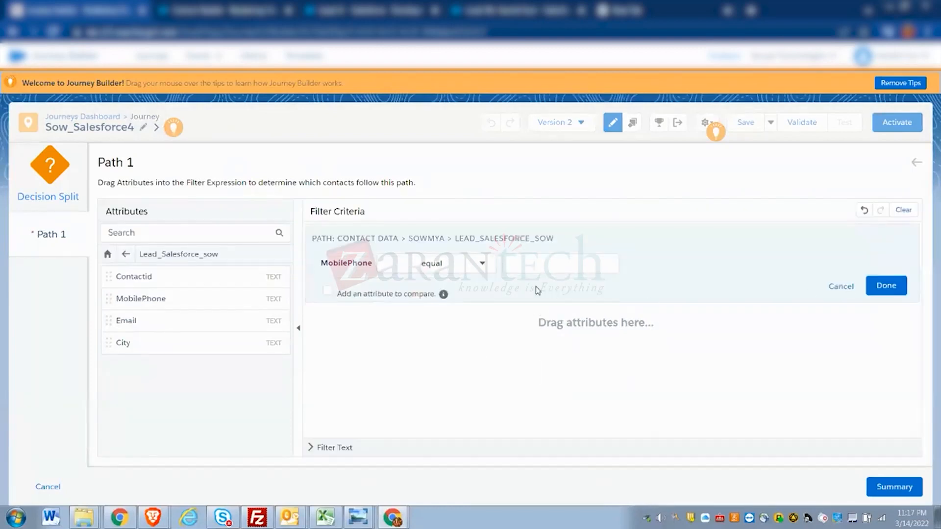
{"action": "left_click", "coordinate": [491, 268]}
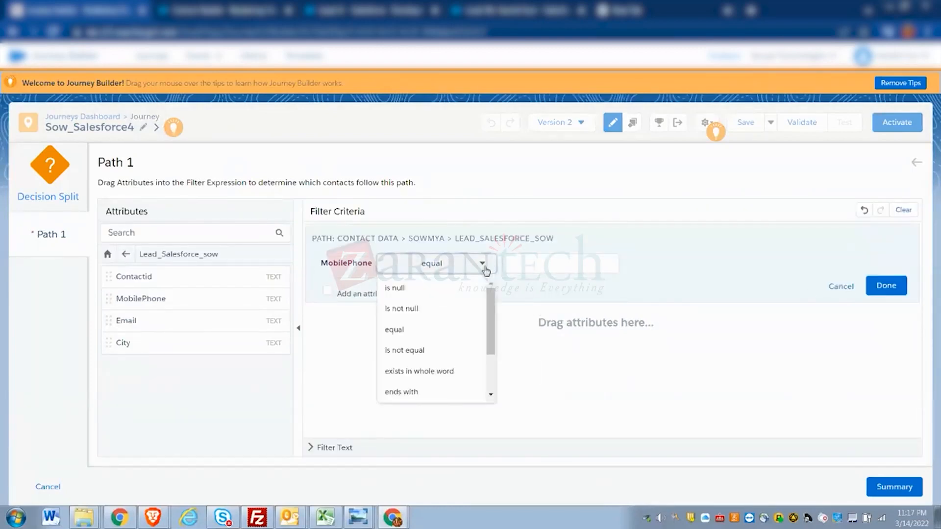
{"action": "left_click", "coordinate": [454, 310]}
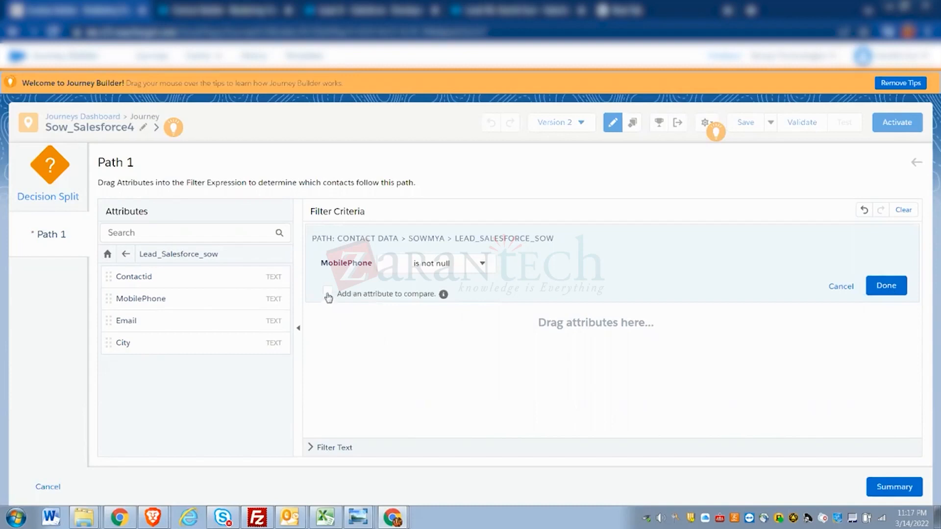
{"action": "mouse_move", "coordinate": [447, 300]}
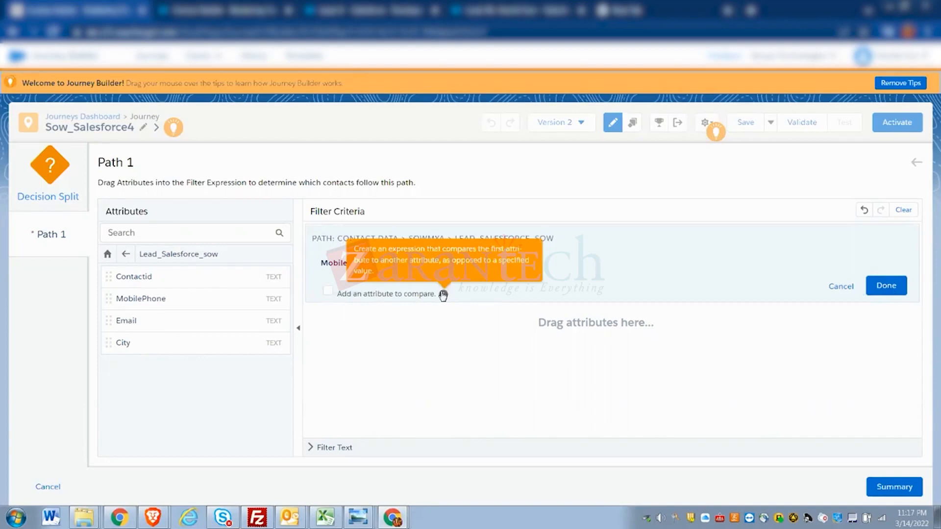
{"action": "left_click", "coordinate": [329, 293]}
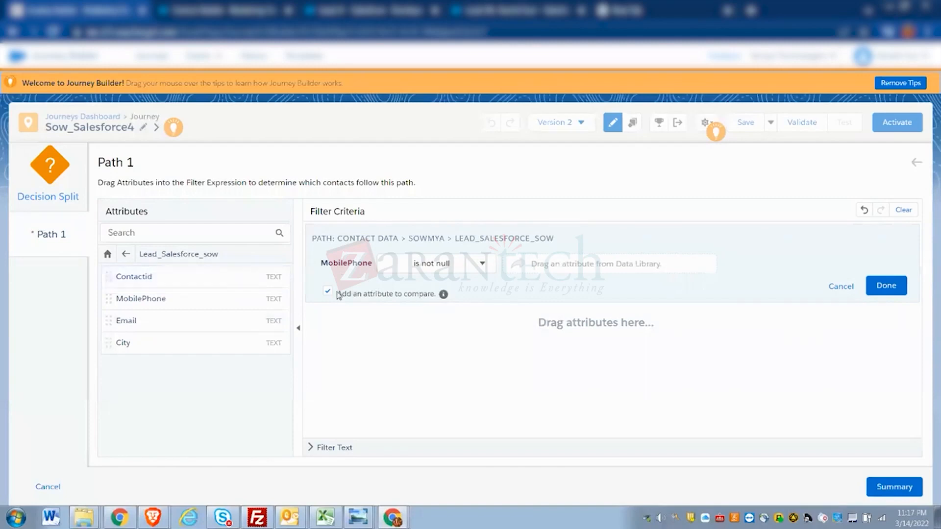
{"action": "left_click", "coordinate": [325, 293]}
{"action": "left_click", "coordinate": [878, 286]}
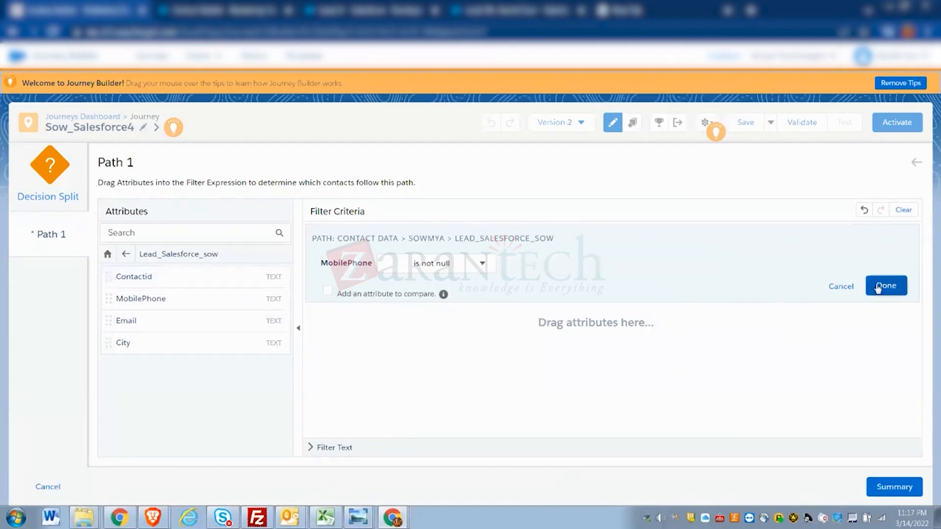
{"action": "left_click", "coordinate": [889, 486]}
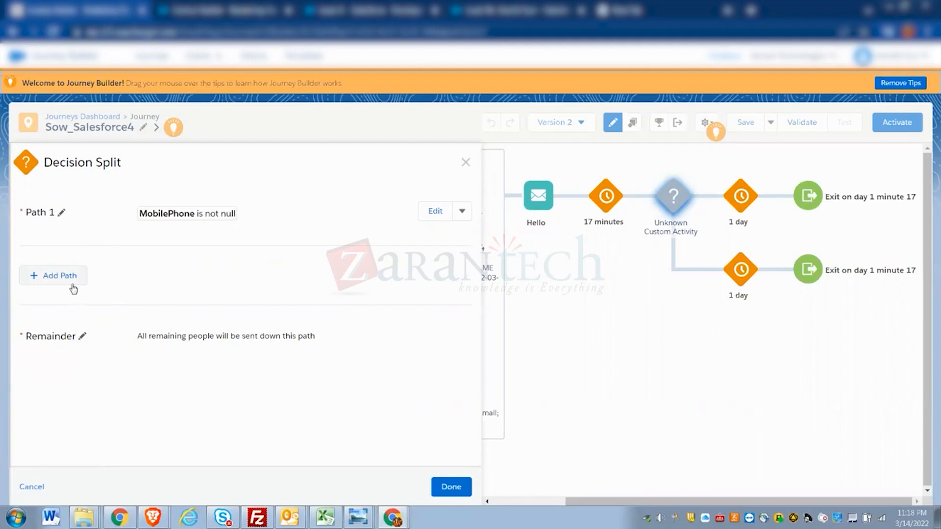
{"action": "left_click", "coordinate": [62, 335]}
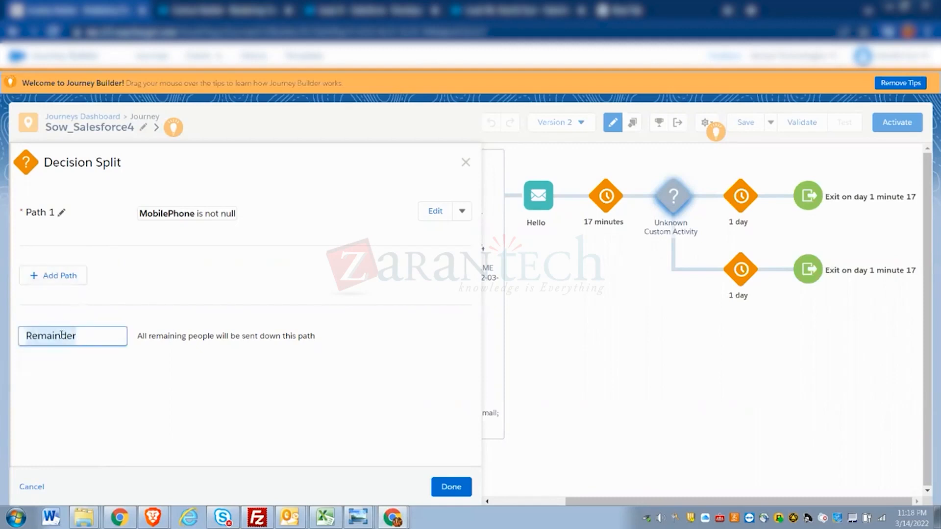
Step: Rename the Remainder path to 'Phone number present' and save the Decision Split settings
{"action": "type", "text": "IS"}
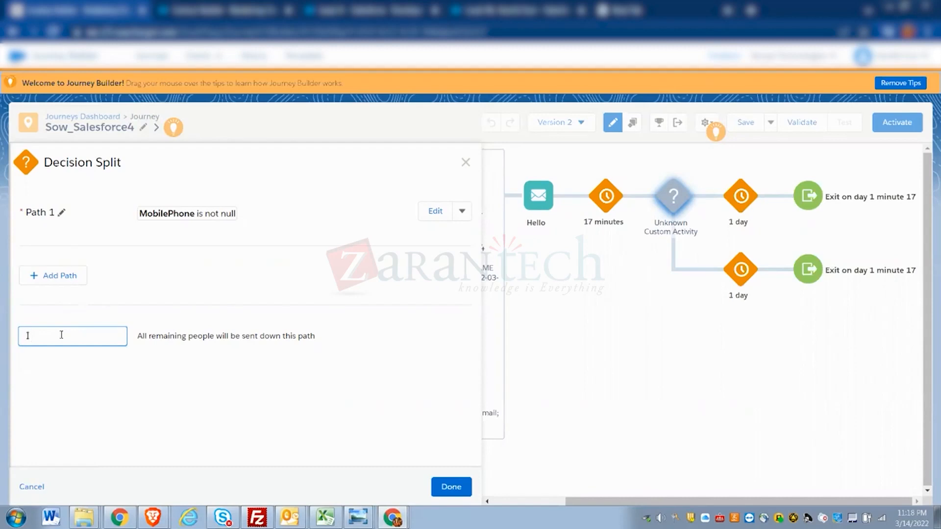
{"action": "type", "text": "n"}
{"action": "type", "text": "ot"}
{"action": "key", "text": "BackSpace"}
{"action": "key", "text": "BackSpace"}
{"action": "type", "text": "Pho"}
{"action": "type", "text": "ne number pre"}
{"action": "type", "text": "sent"}
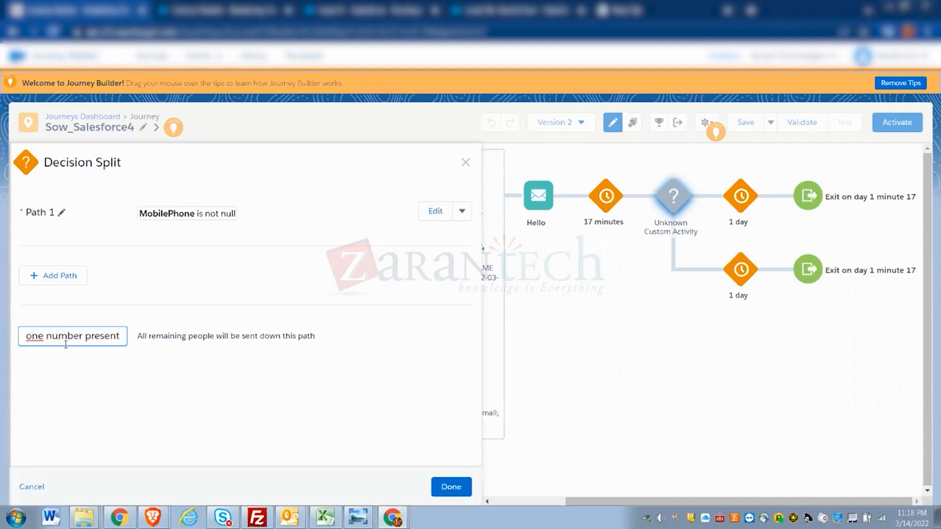
{"action": "key", "text": "Left"}
{"action": "key", "text": "Left"}
{"action": "type", "text": "P"}
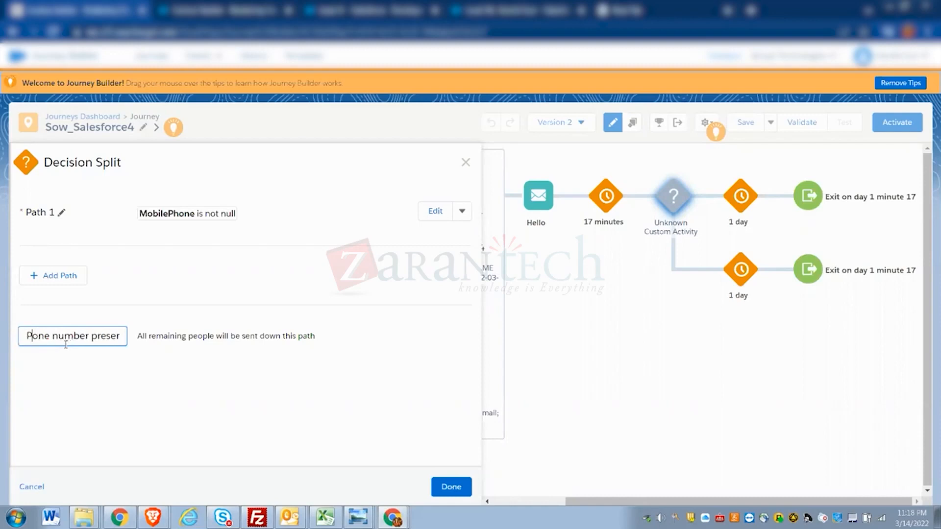
{"action": "type", "text": "h"}
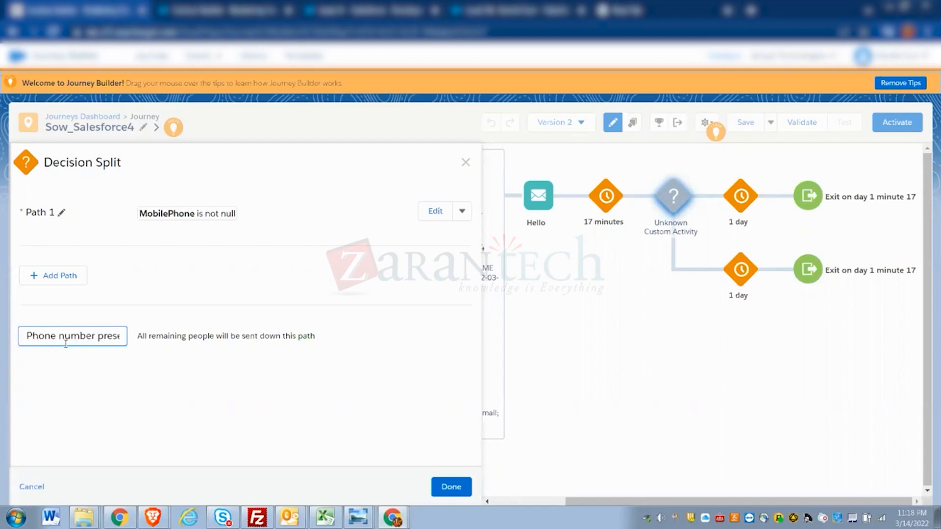
{"action": "left_click", "coordinate": [450, 490]}
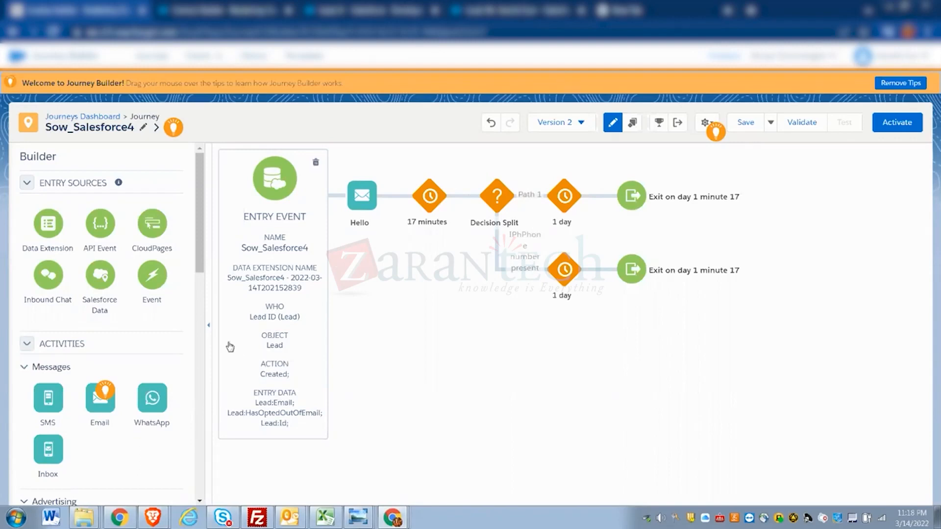
{"action": "left_click_drag", "start_coordinate": [100, 398], "coordinate": [534, 214]}
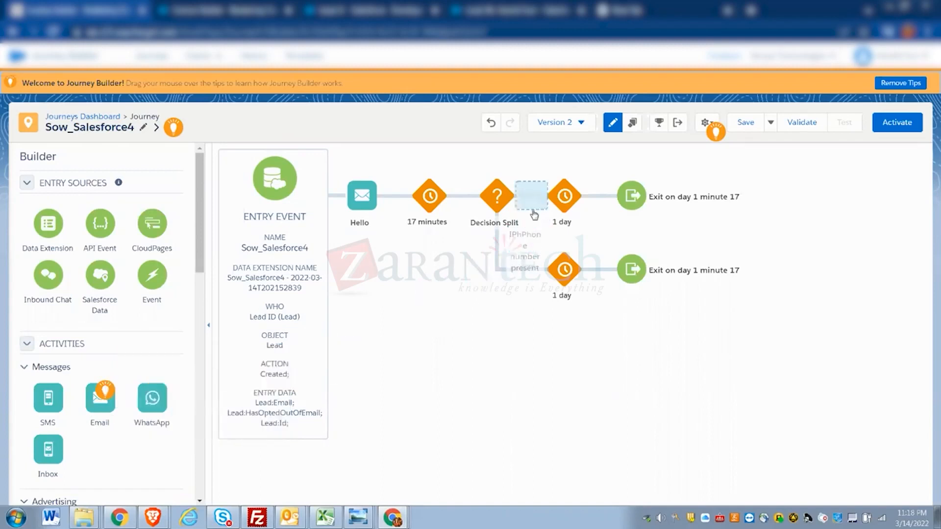
{"action": "left_click_drag", "start_coordinate": [534, 214], "coordinate": [534, 215]}
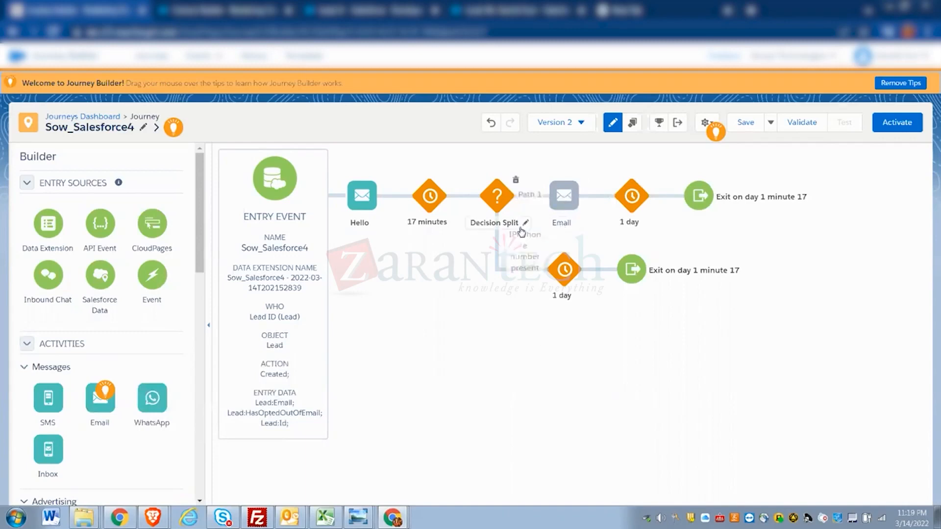
{"action": "left_click", "coordinate": [582, 181]}
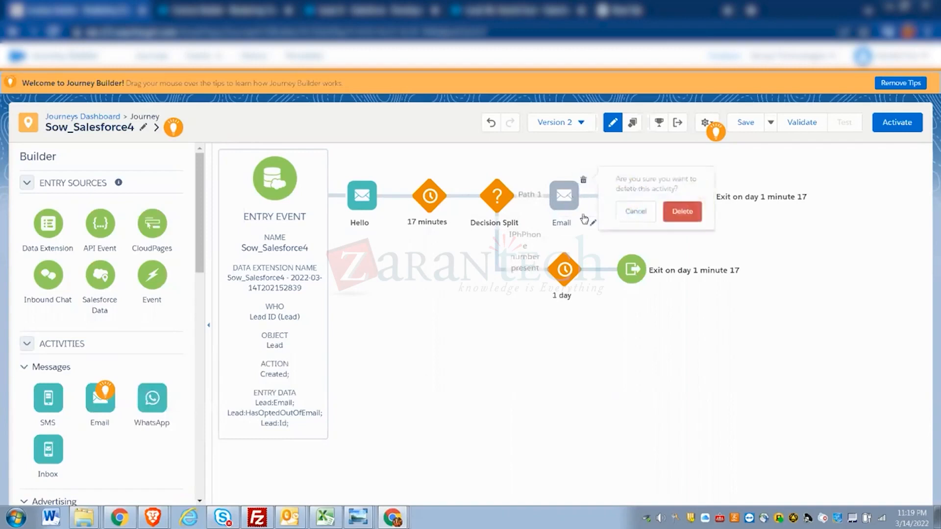
{"action": "left_click", "coordinate": [683, 209]}
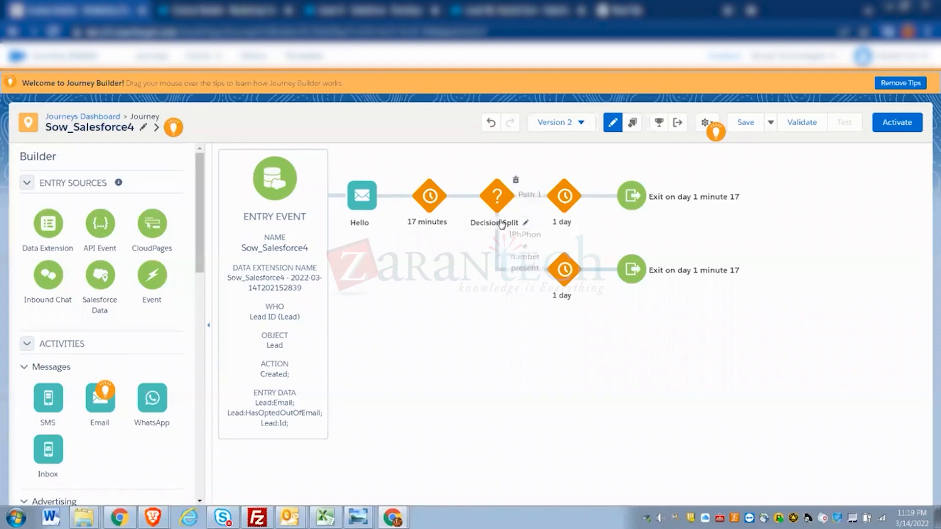
Step: Change the remainder path label's ending from 'present' to 'is null' and save the split
{"action": "left_click", "coordinate": [498, 198]}
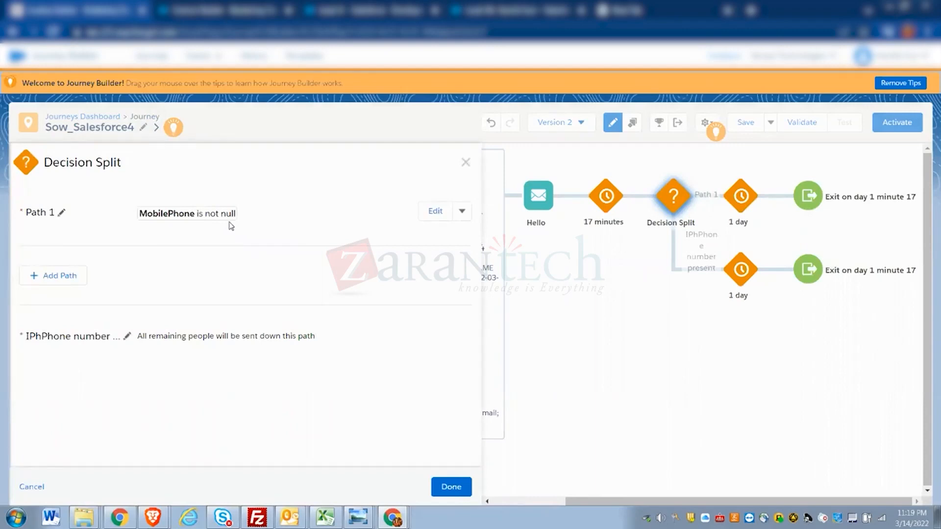
{"action": "left_click", "coordinate": [76, 336]}
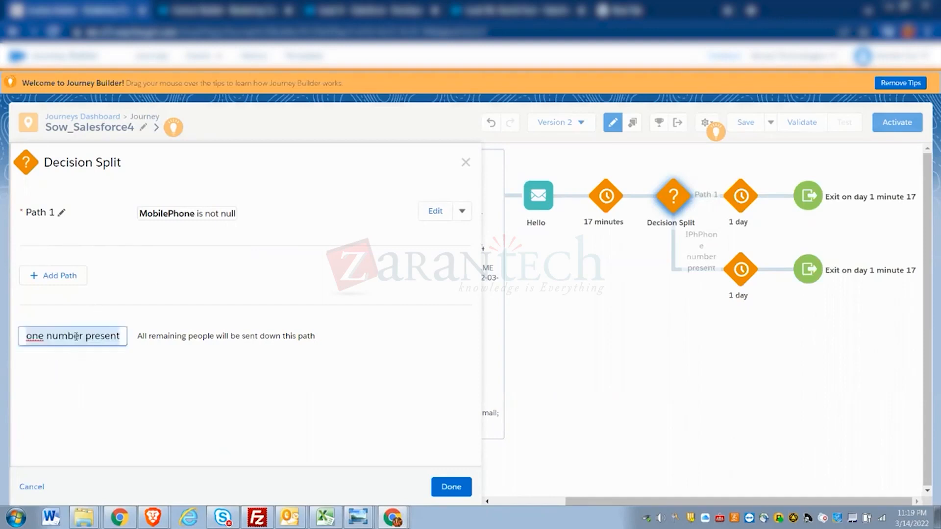
{"action": "left_click", "coordinate": [121, 342]}
{"action": "key", "text": "BackSpace"}
{"action": "key", "text": "BackSpace"}
{"action": "key", "text": "BackSpace"}
{"action": "key", "text": "BackSpace"}
{"action": "key", "text": "BackSpace"}
{"action": "key", "text": "BackSpace"}
{"action": "key", "text": "BackSpace"}
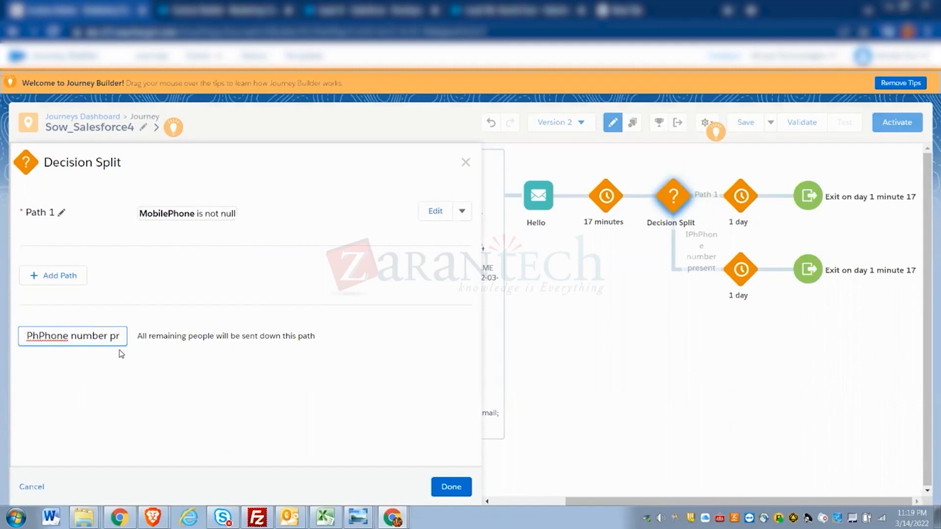
{"action": "type", "text": "s null"}
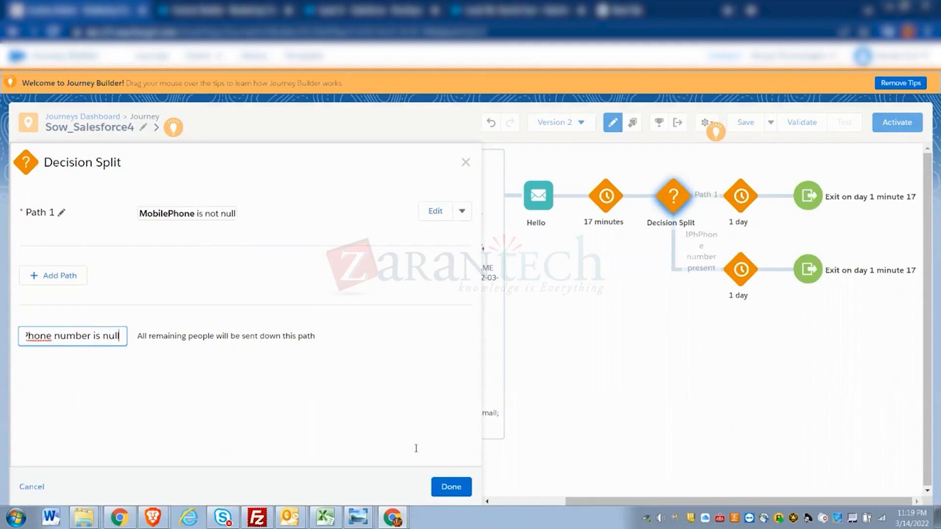
{"action": "left_click", "coordinate": [450, 487]}
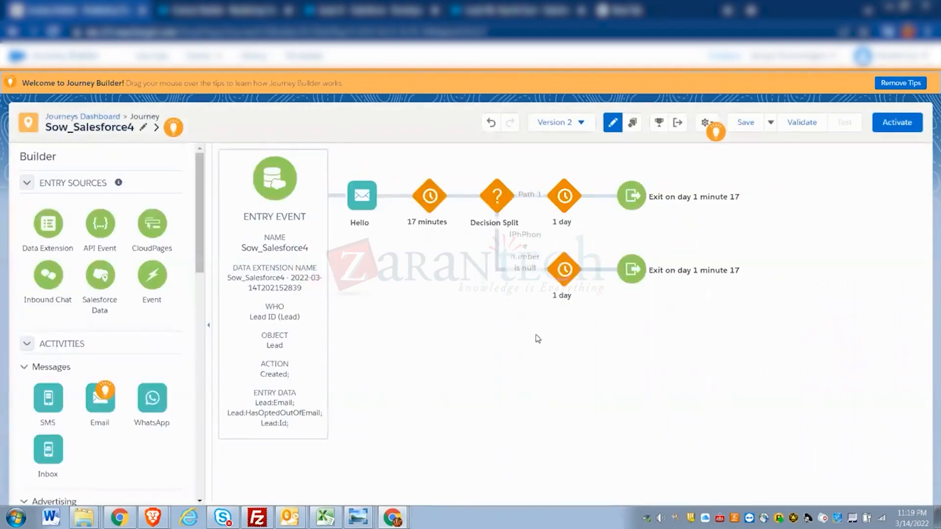
Step: Add an Email activity on the remainder path that sends the Hello message from the Sowmya folder
{"action": "left_click_drag", "start_coordinate": [100, 398], "coordinate": [563, 264]}
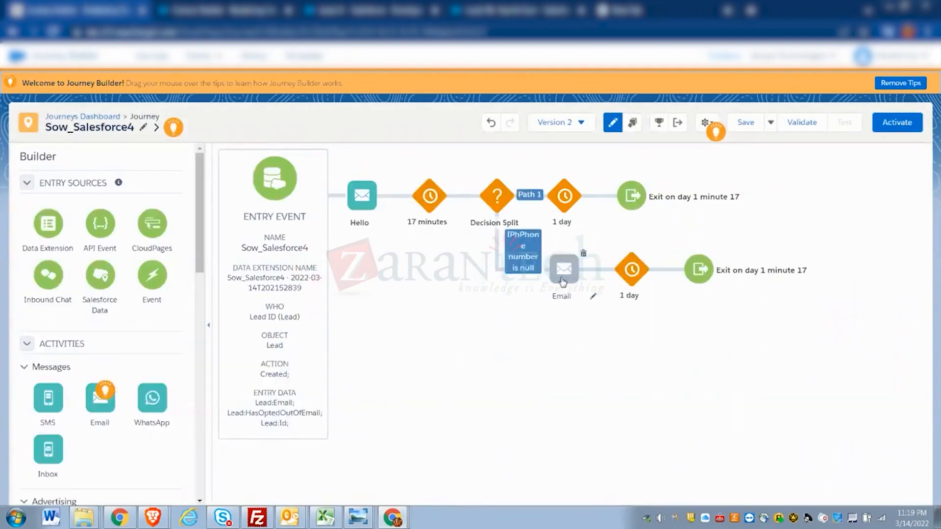
{"action": "mouse_move", "coordinate": [565, 273]}
{"action": "left_click", "coordinate": [566, 268]}
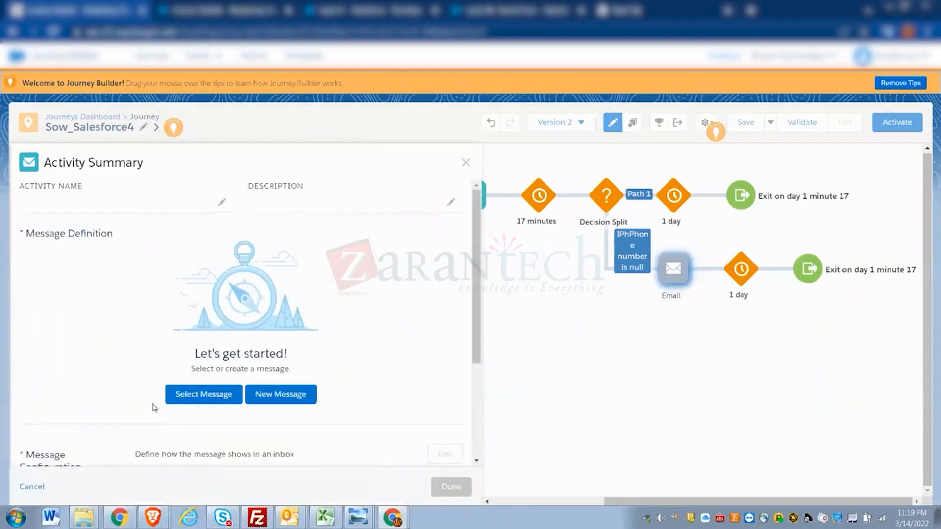
{"action": "left_click", "coordinate": [204, 395]}
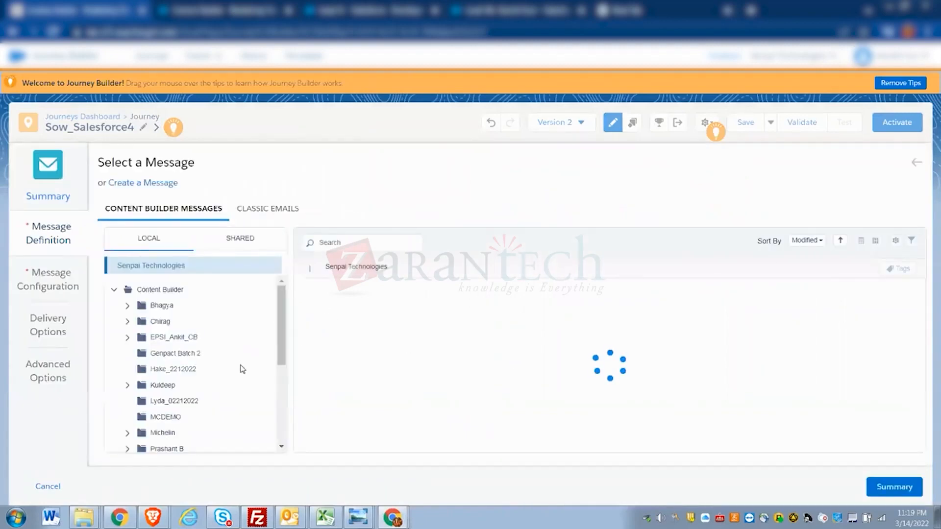
{"action": "left_click_drag", "start_coordinate": [279, 327], "coordinate": [292, 395]}
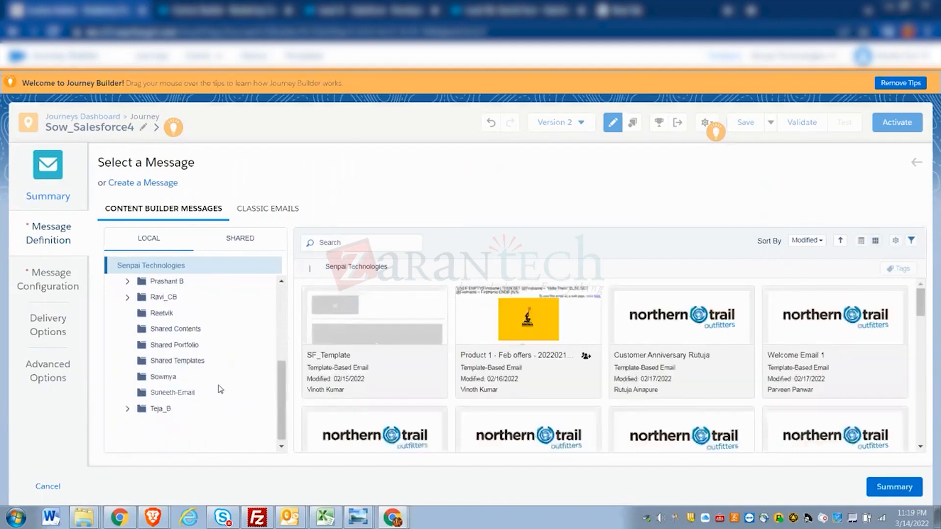
{"action": "left_click", "coordinate": [166, 377]}
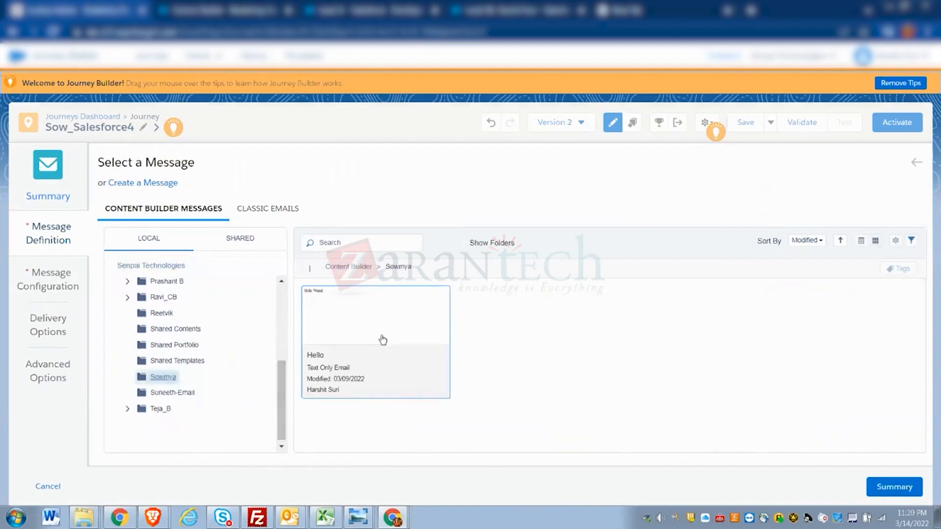
{"action": "left_click", "coordinate": [383, 340]}
{"action": "left_click", "coordinate": [899, 487]}
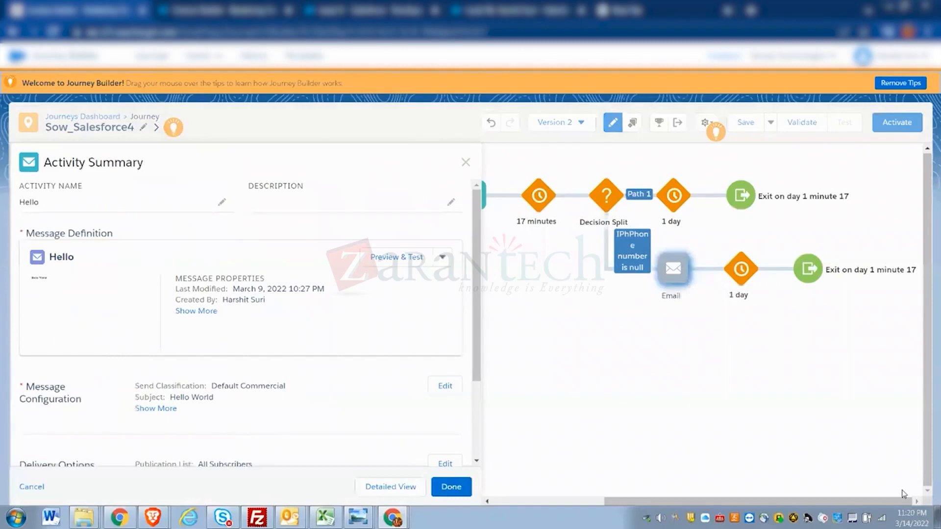
{"action": "left_click", "coordinate": [449, 487]}
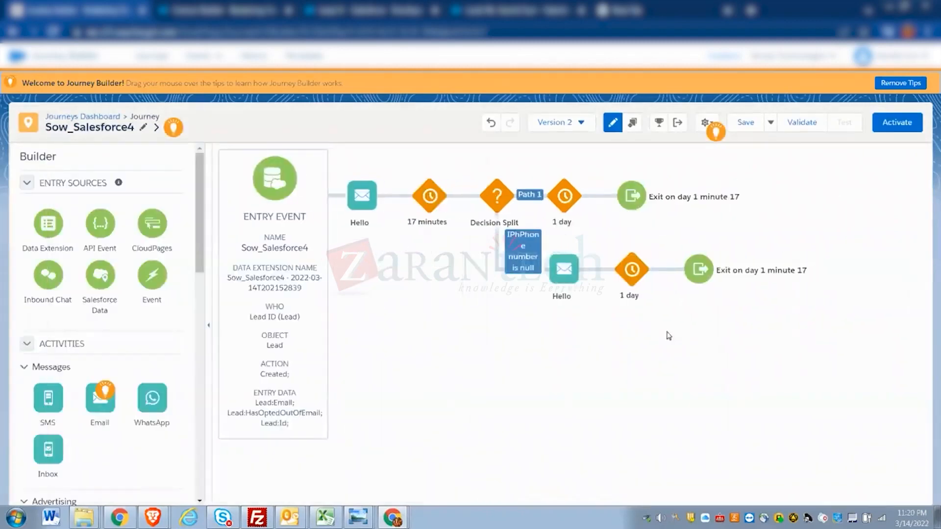
Step: Save and validate Sow_Salesforce4 with no errors, then switch to the Salesforce lead record
{"action": "left_click", "coordinate": [743, 124]}
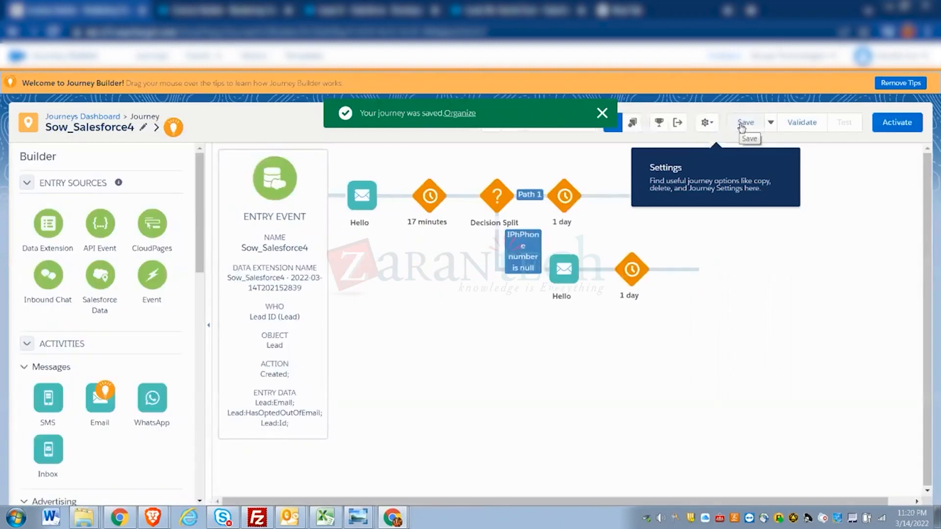
{"action": "left_click", "coordinate": [802, 123]}
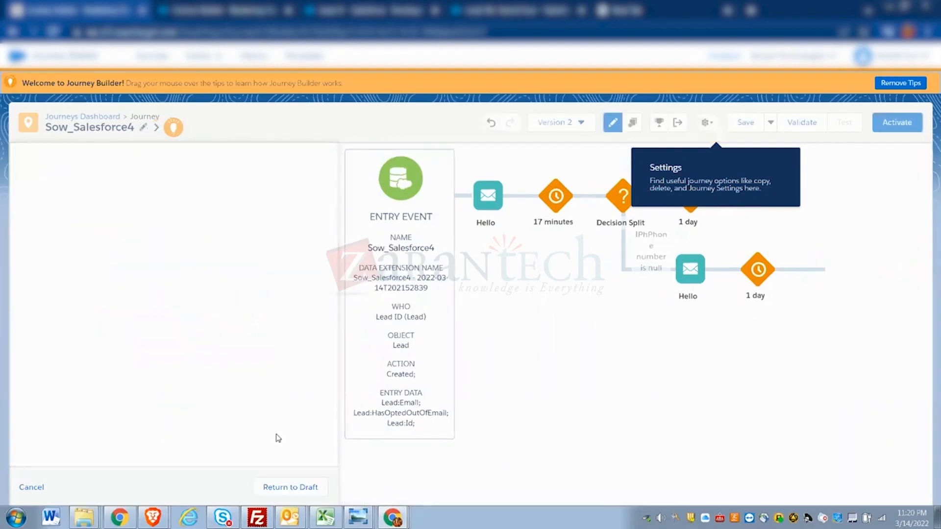
{"action": "left_click", "coordinate": [285, 489]}
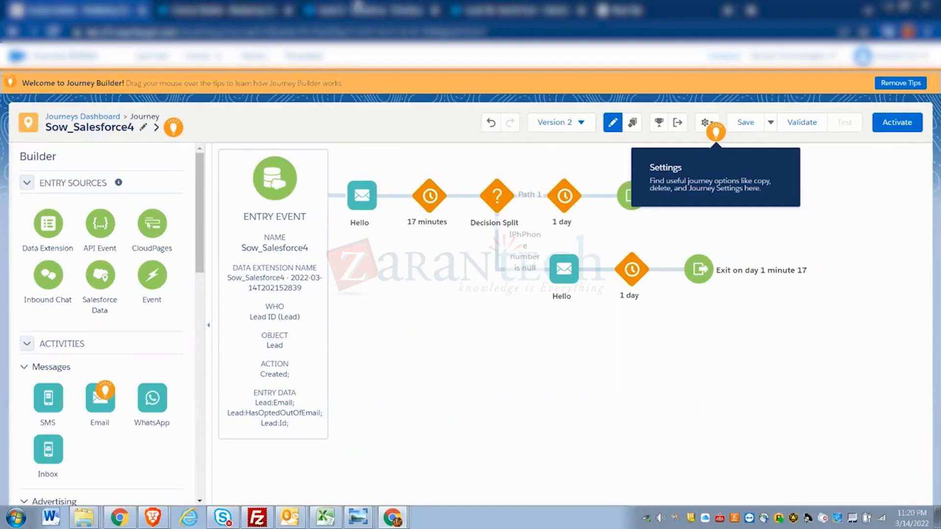
{"action": "left_click", "coordinate": [359, 7]}
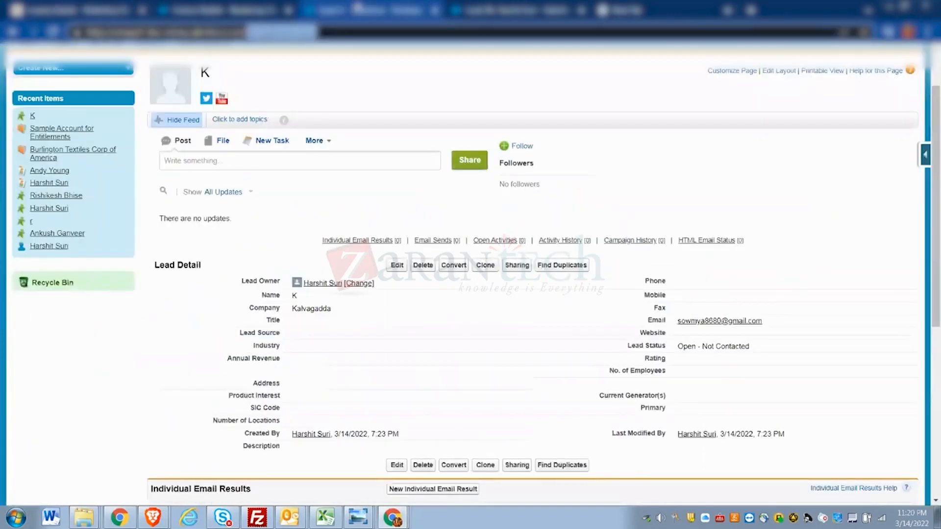
Step: Review the lead record's details and go back to the Sow_Salesforce4 journey canvas in Journey Builder
{"action": "scroll", "coordinate": [287, 190], "scroll_direction": "up", "scroll_amount": 1}
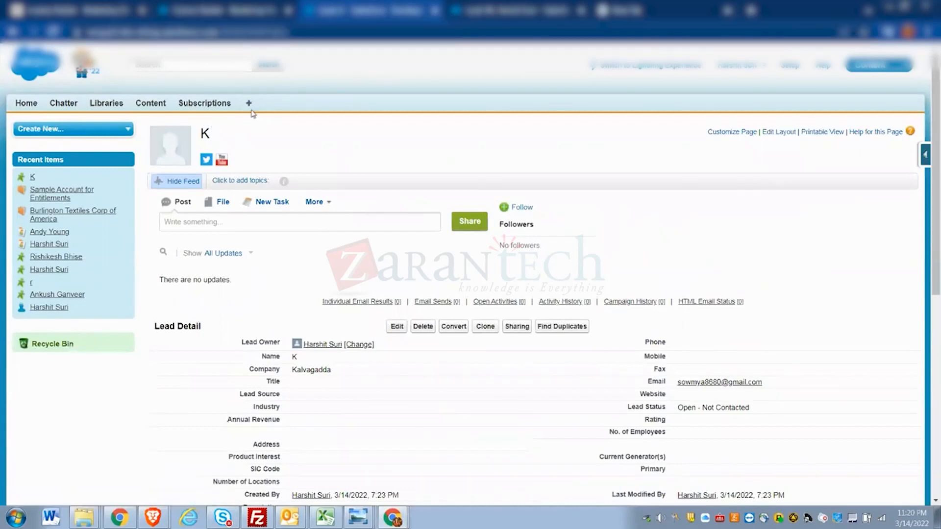
{"action": "left_click", "coordinate": [249, 104]}
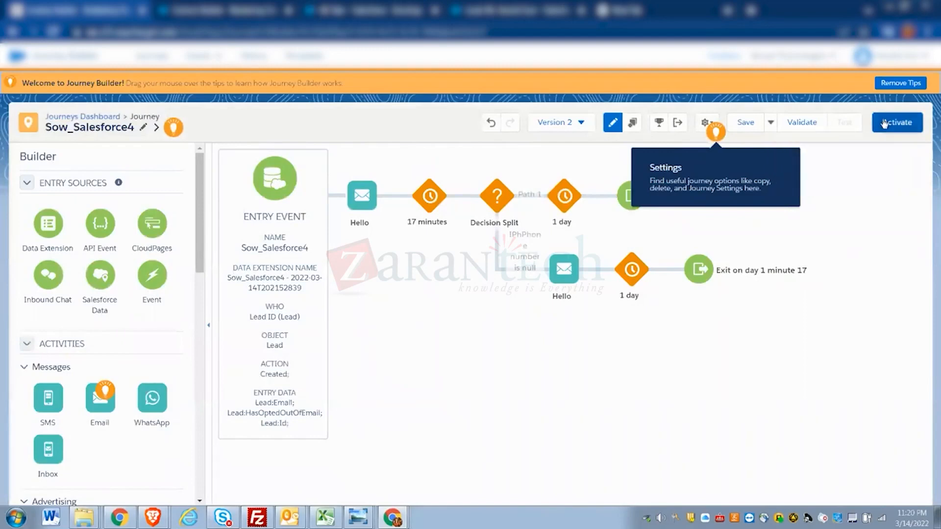
Step: Activate the Sow_Salesforce4 journey, confirming in the Activate New Version dialog
{"action": "left_click", "coordinate": [885, 123]}
{"action": "left_click", "coordinate": [627, 288]}
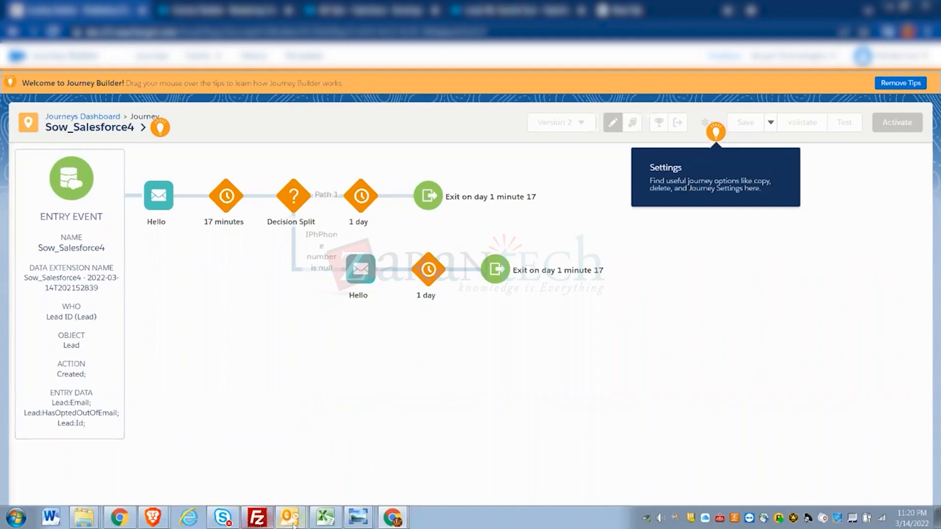
Step: Switch to Automation Studio and check the Get lead to SFMCDE_sow automation's run history
{"action": "mouse_move", "coordinate": [396, 524]}
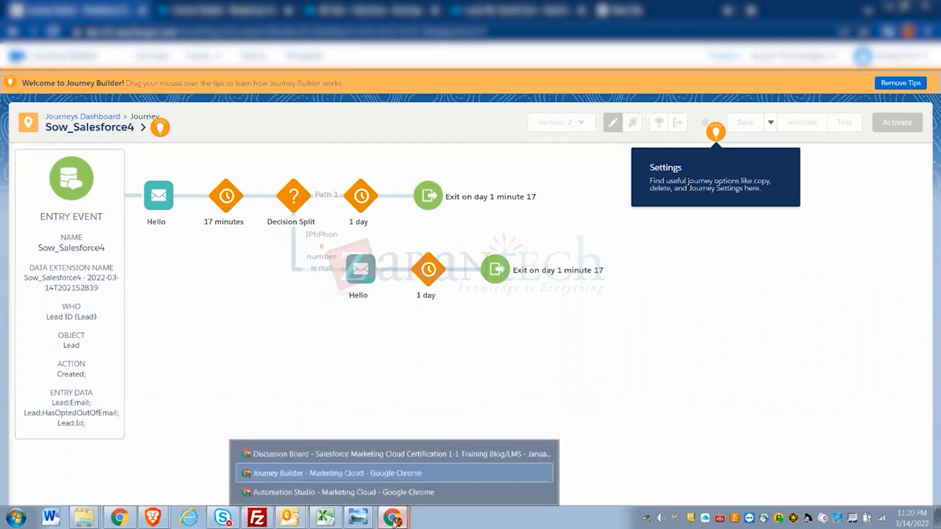
{"action": "left_click", "coordinate": [398, 493]}
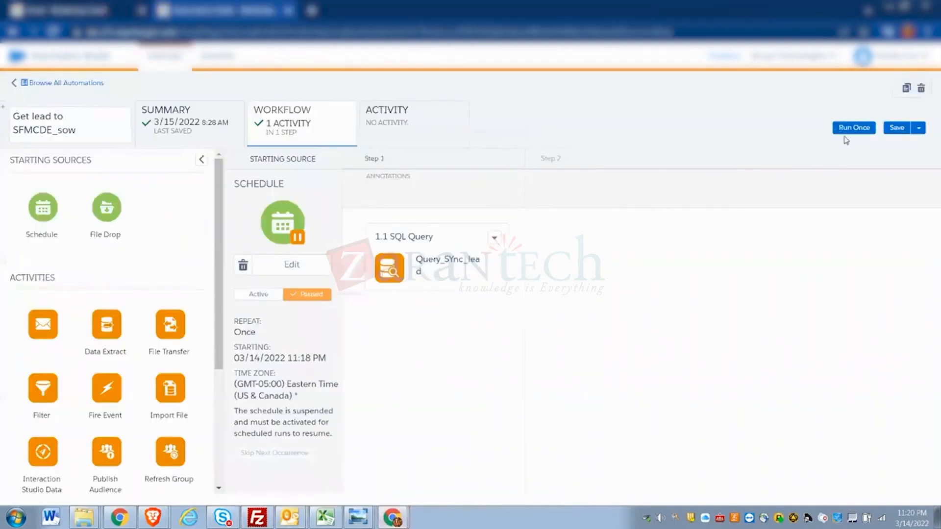
{"action": "left_click", "coordinate": [420, 116]}
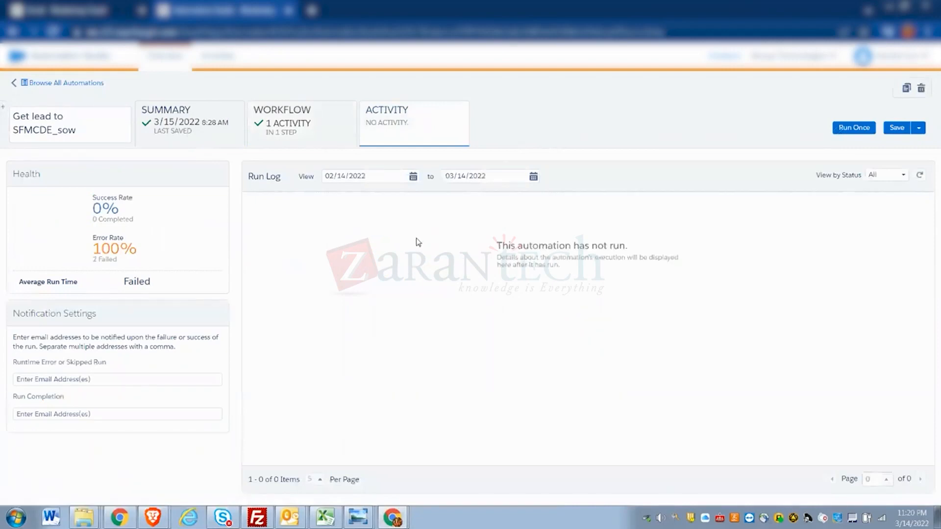
{"action": "left_click", "coordinate": [304, 142]}
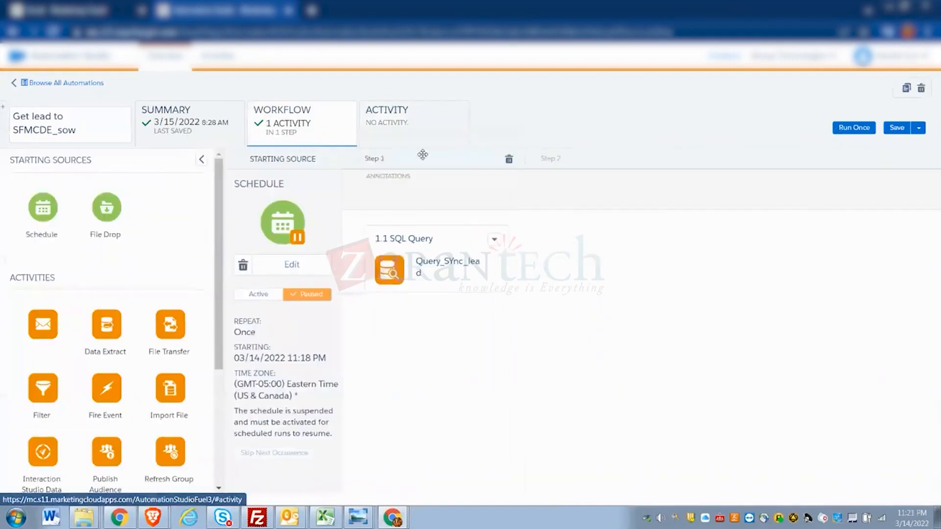
Step: Back out of a one-time run and open the Query_SYnc_lead SQL query through Edit / View
{"action": "left_click", "coordinate": [420, 143]}
{"action": "left_click", "coordinate": [857, 127]}
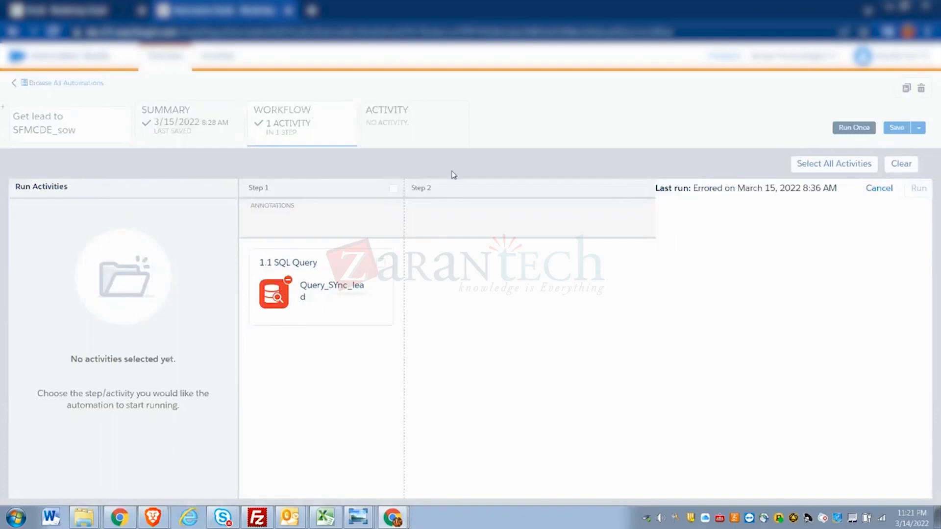
{"action": "left_click", "coordinate": [14, 33]}
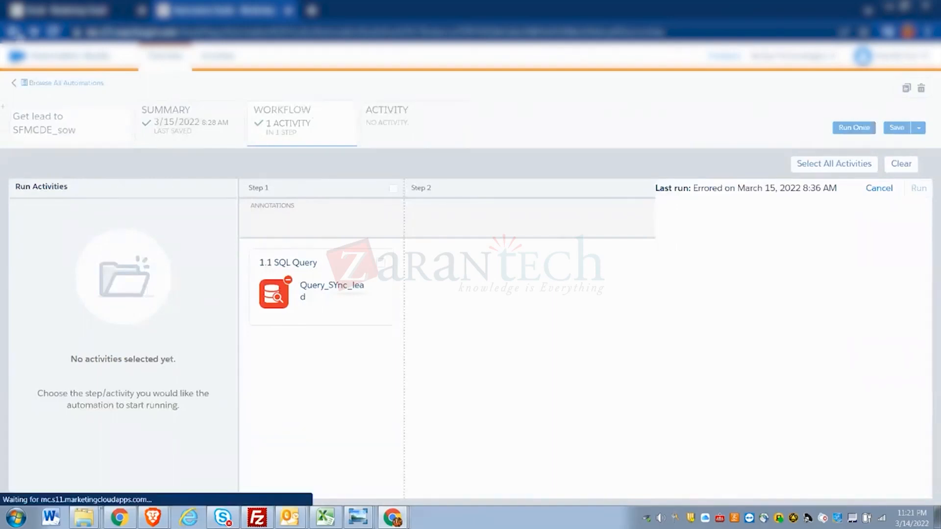
{"action": "left_click", "coordinate": [309, 138]}
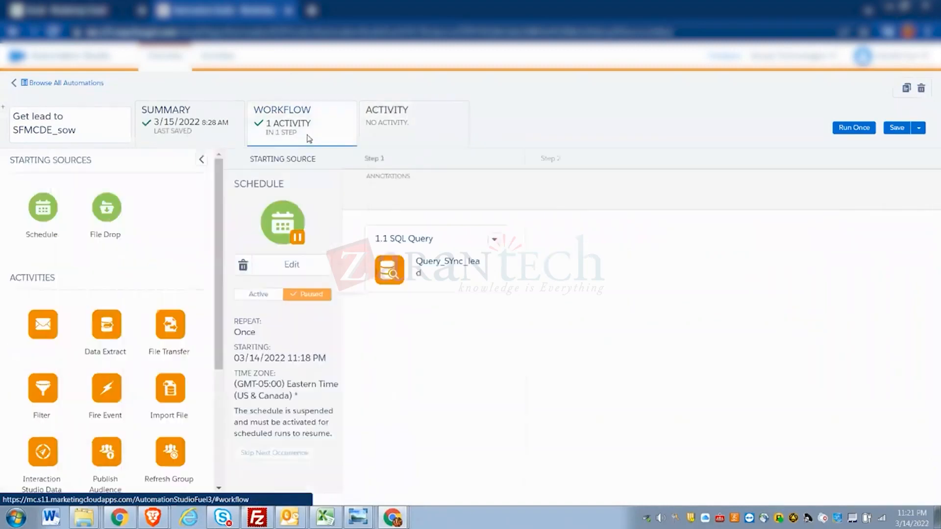
{"action": "left_click", "coordinate": [493, 240]}
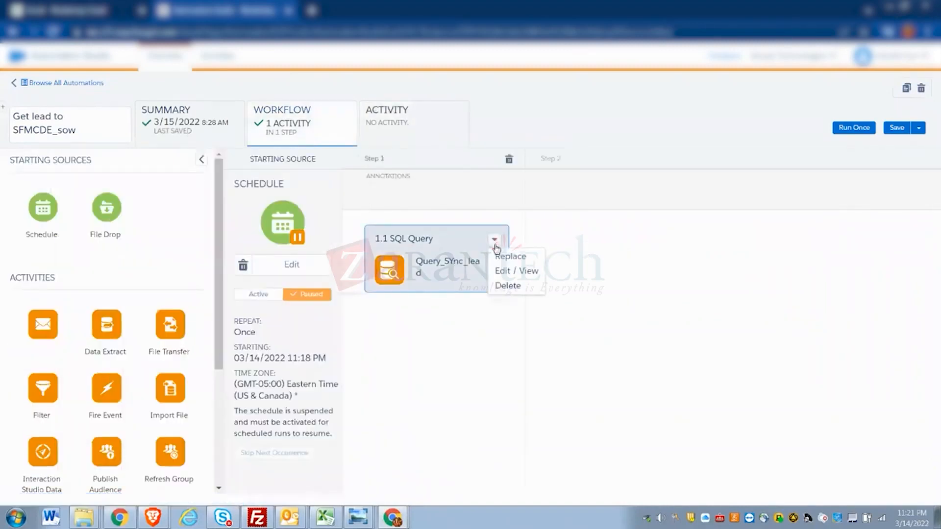
{"action": "left_click", "coordinate": [510, 272]}
Step: Put Query_SYnc_lead into edit mode and validate its SQL syntax
{"action": "left_click", "coordinate": [807, 197]}
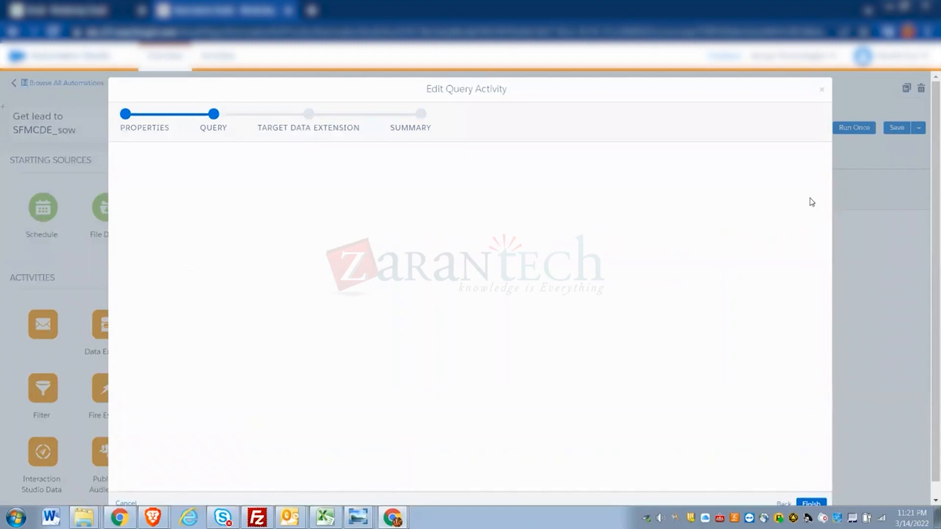
{"action": "left_click", "coordinate": [632, 236]}
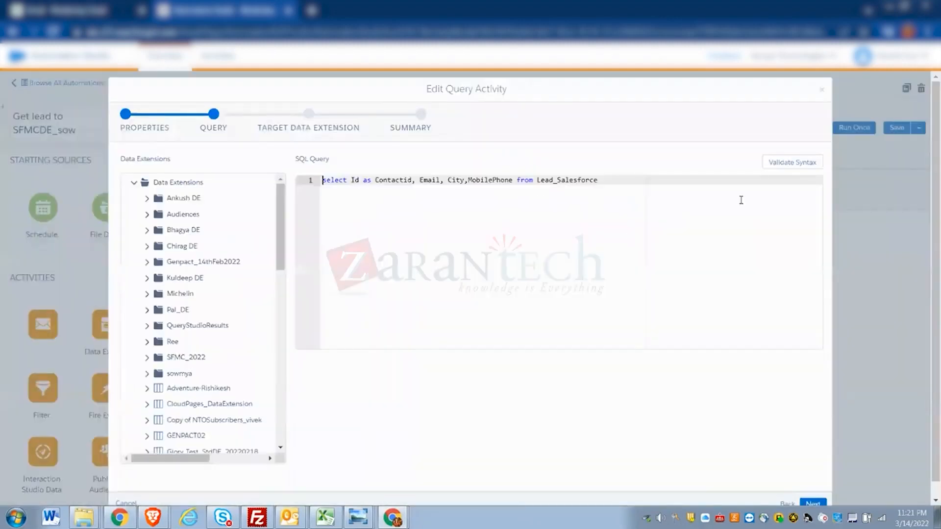
{"action": "left_click", "coordinate": [788, 167]}
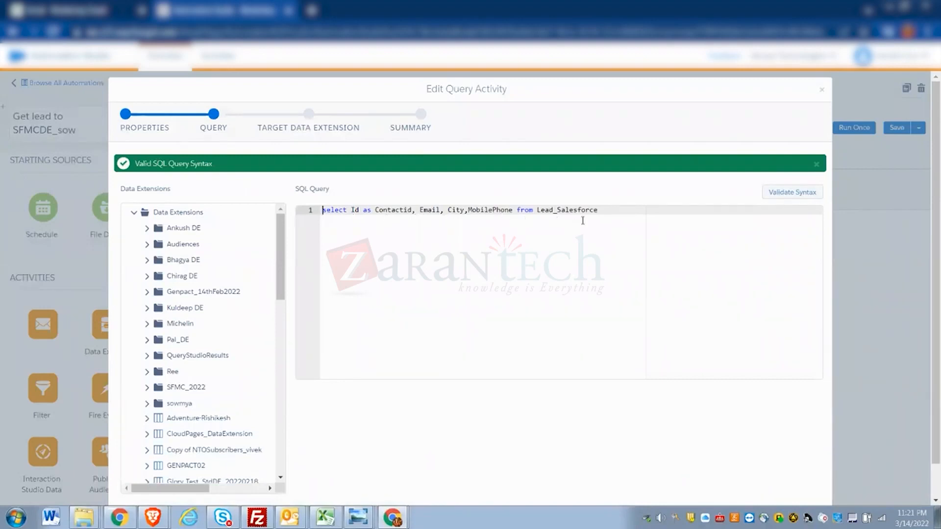
{"action": "scroll", "coordinate": [691, 259], "scroll_direction": "down", "scroll_amount": 1}
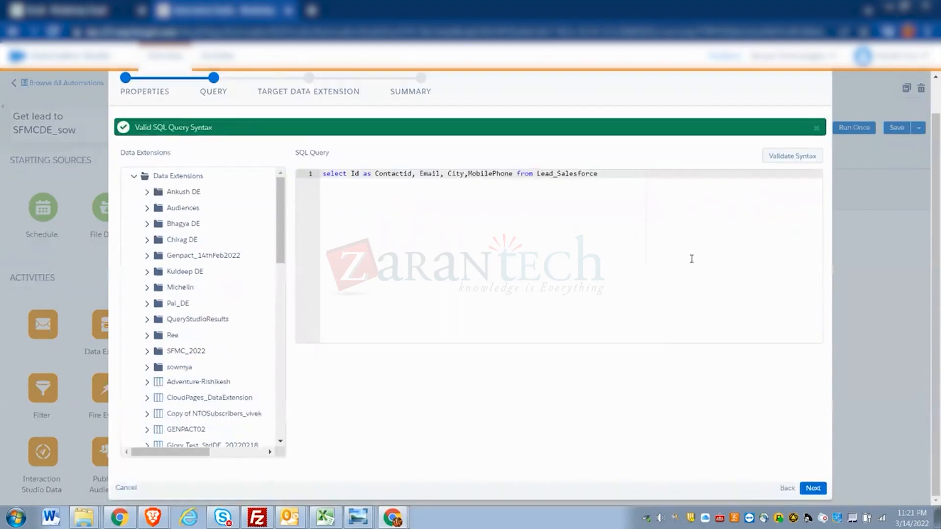
Step: Confirm the Lead_Salesforce_sow target with Overwrite, dismissing the journey's Activation Successful dialog
{"action": "left_click", "coordinate": [811, 489]}
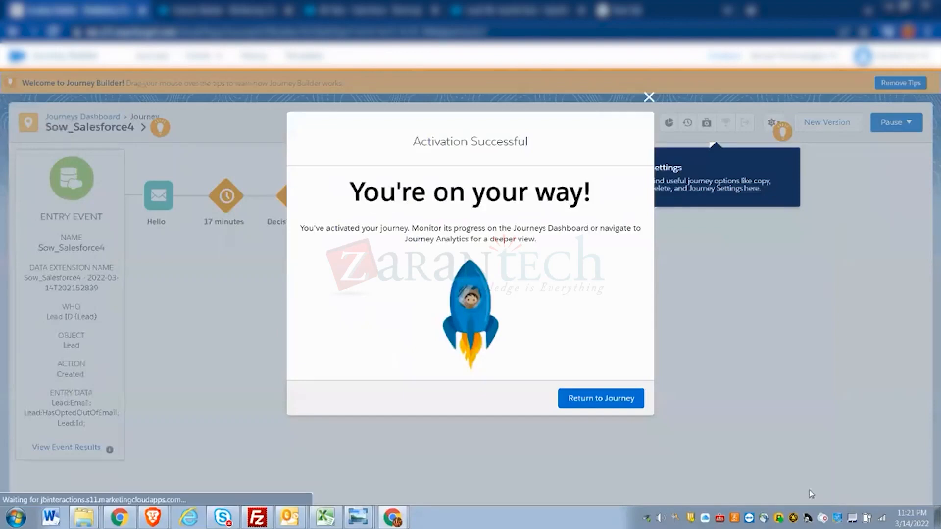
{"action": "left_click", "coordinate": [648, 98]}
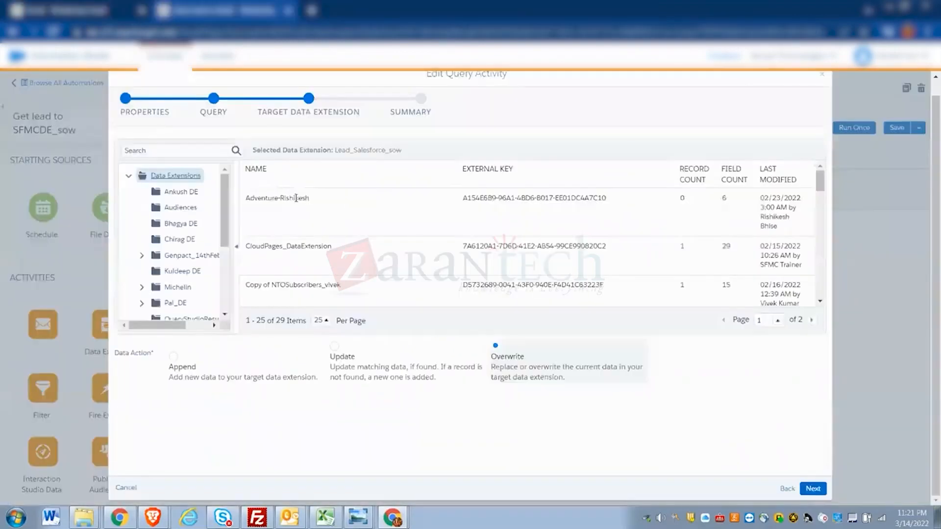
{"action": "left_click", "coordinate": [813, 489]}
Step: Finish the query edit, save the automation, and run all its activities once now
{"action": "left_click", "coordinate": [815, 491]}
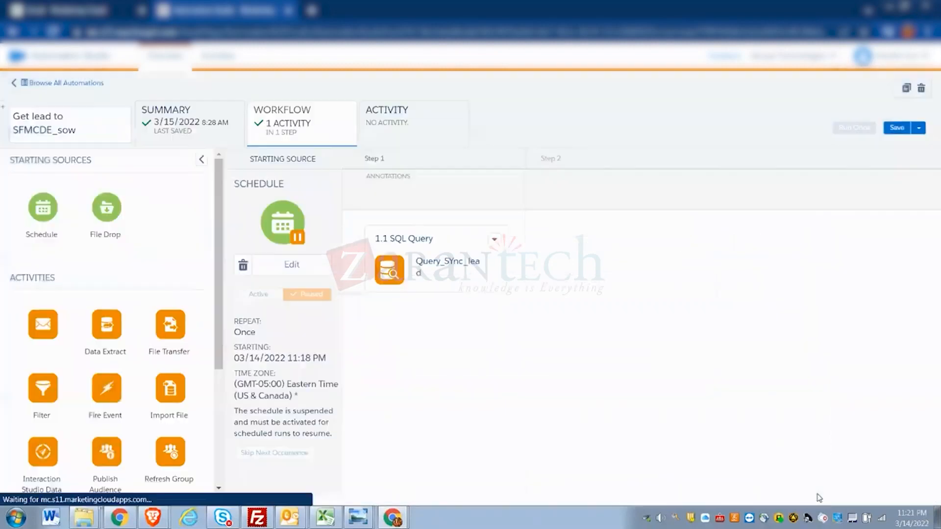
{"action": "left_click", "coordinate": [897, 128]}
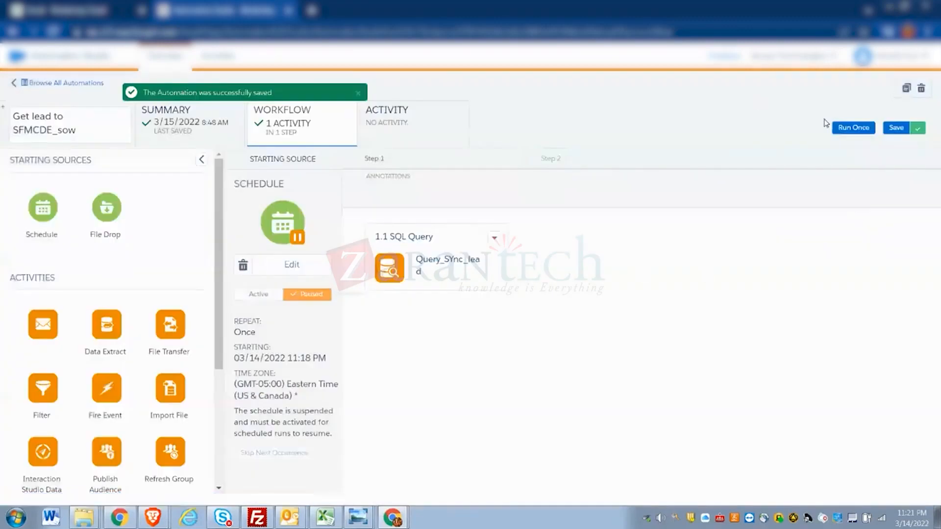
{"action": "left_click", "coordinate": [853, 127]}
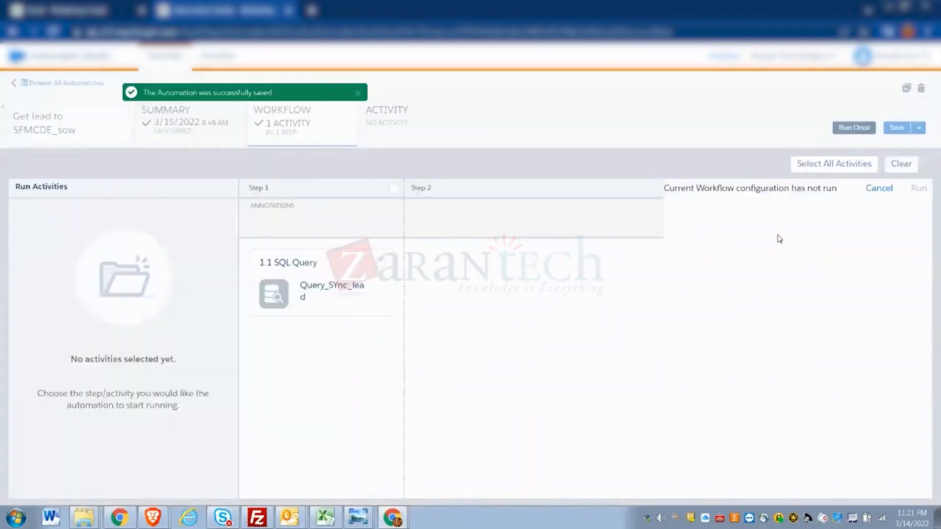
{"action": "left_click", "coordinate": [828, 164]}
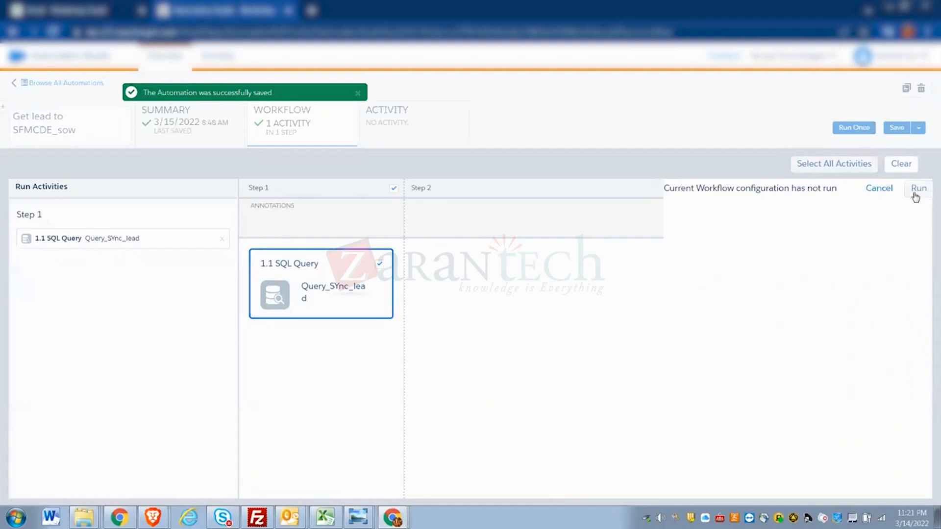
{"action": "left_click", "coordinate": [917, 190]}
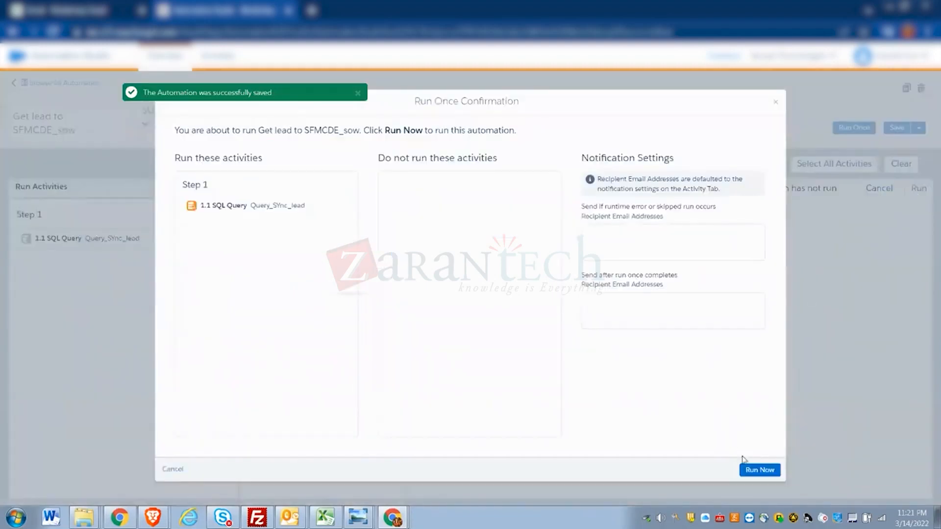
{"action": "left_click", "coordinate": [767, 475]}
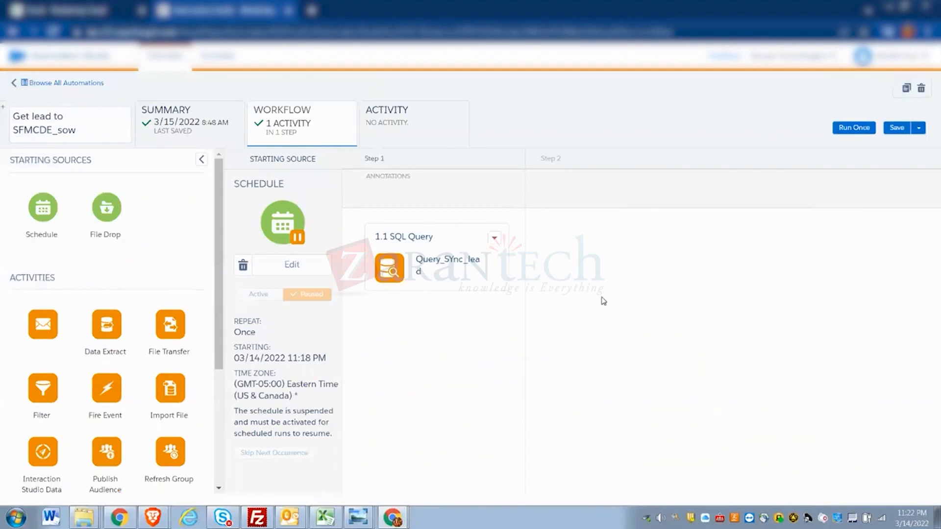
{"action": "left_click", "coordinate": [417, 118]}
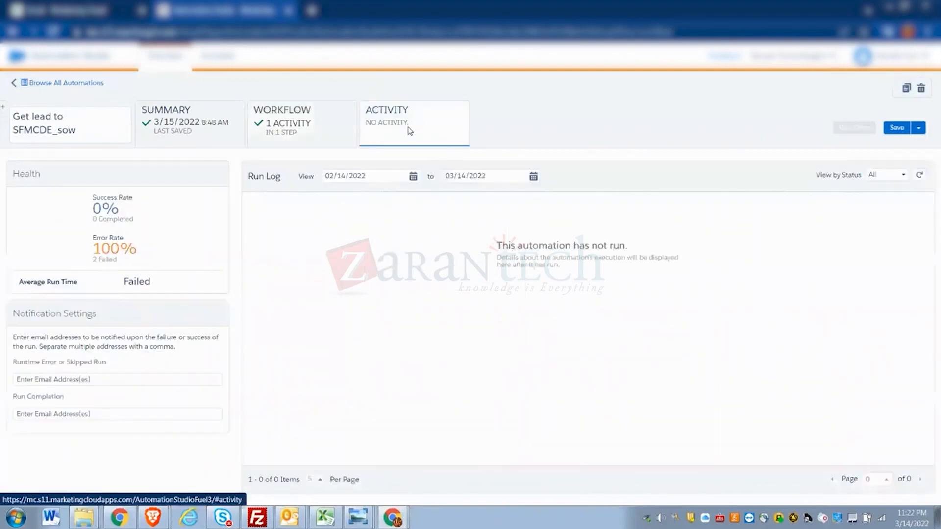
{"action": "left_click", "coordinate": [287, 130]}
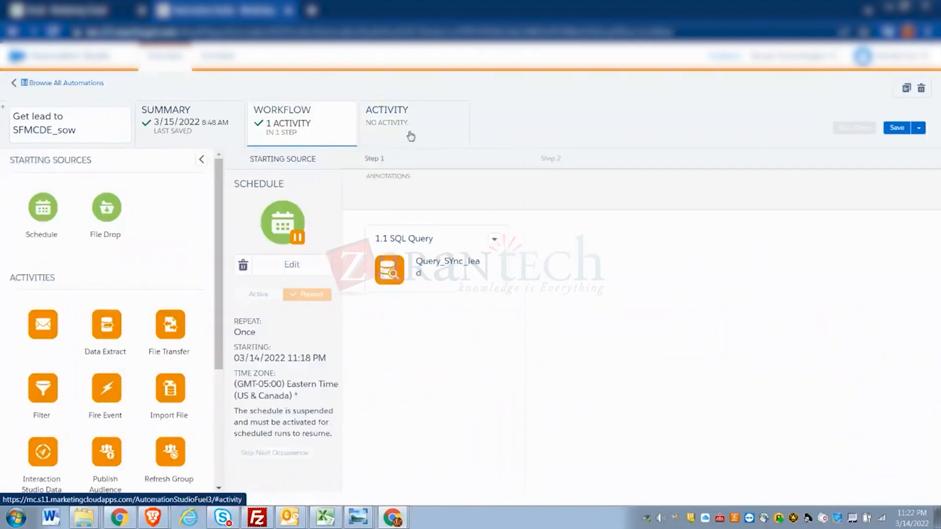
{"action": "left_click", "coordinate": [447, 135]}
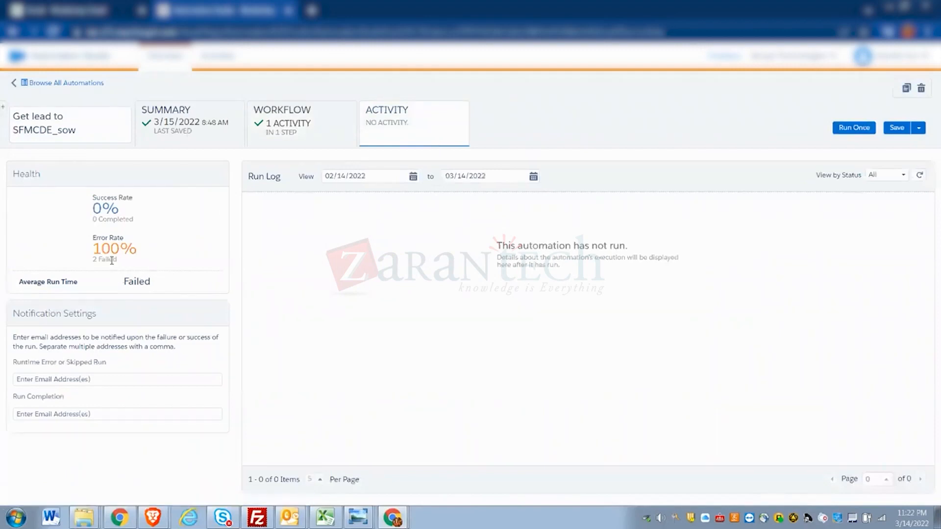
{"action": "left_click", "coordinate": [324, 140]}
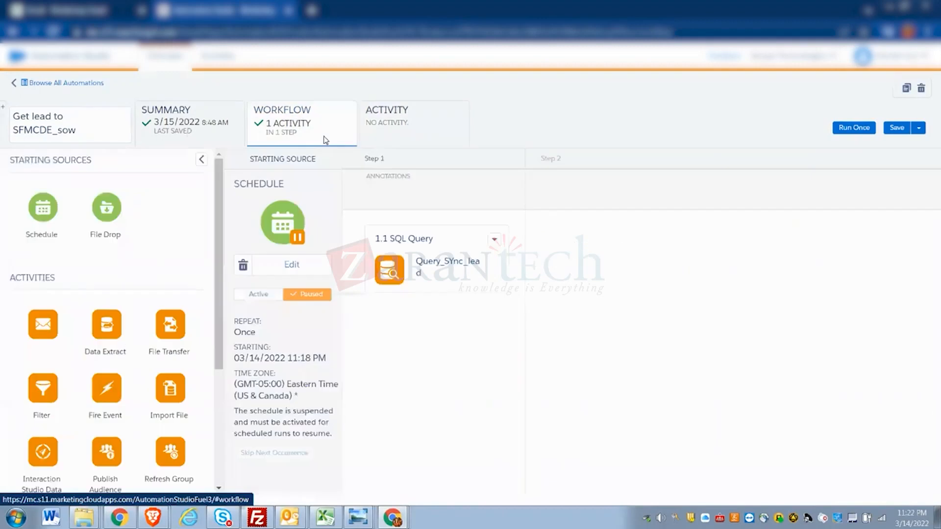
{"action": "left_click", "coordinate": [425, 123]}
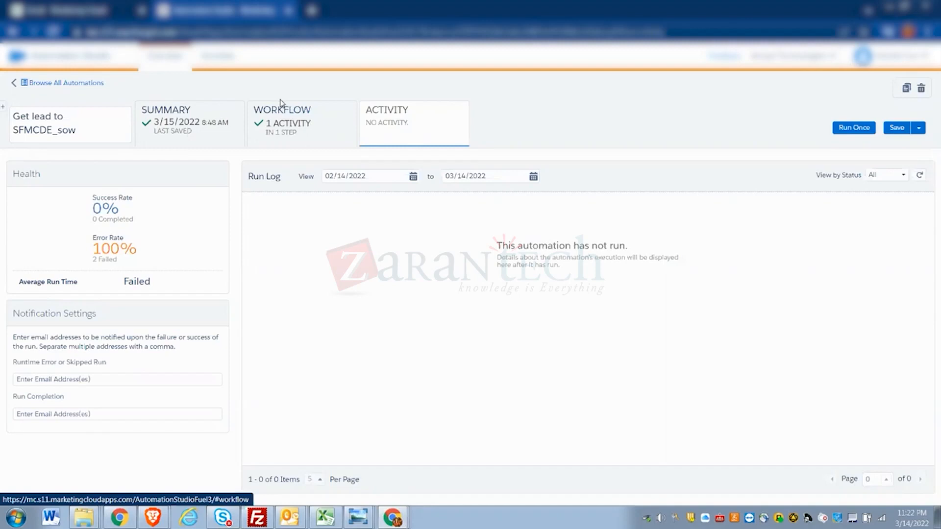
{"action": "left_click", "coordinate": [283, 132]}
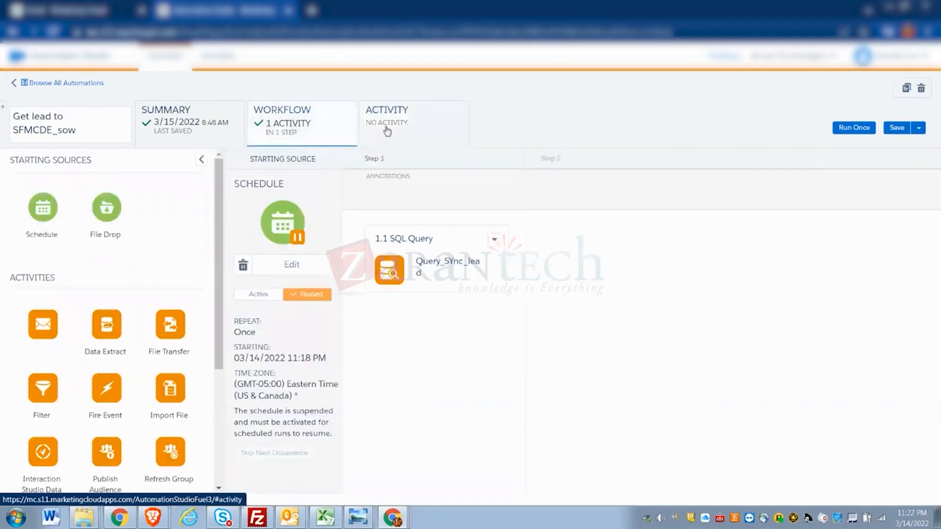
{"action": "left_click", "coordinate": [387, 130]}
{"action": "left_click", "coordinate": [313, 132]}
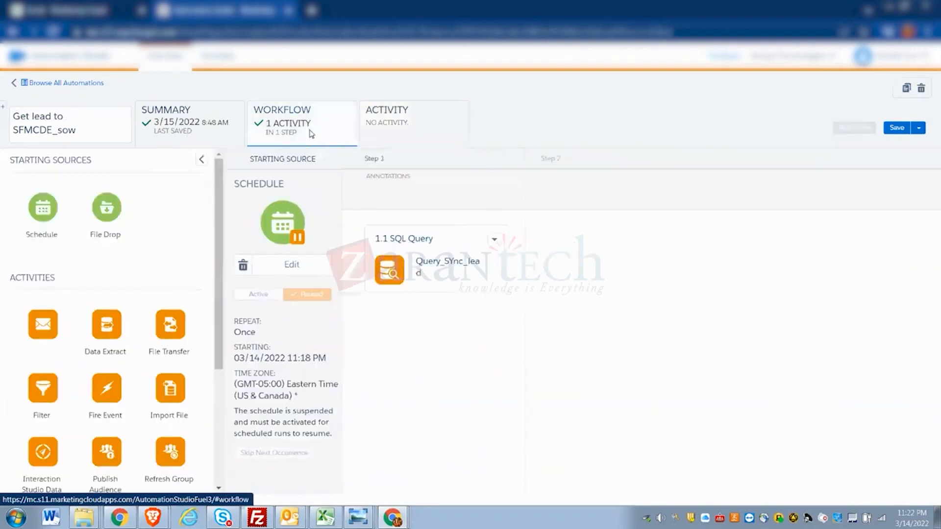
{"action": "left_click", "coordinate": [395, 145]}
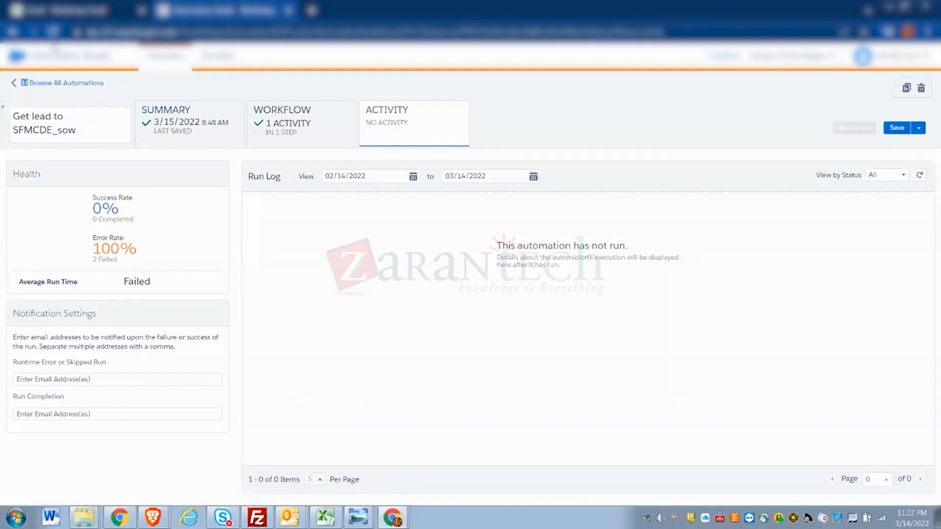
{"action": "left_click", "coordinate": [53, 32]}
{"action": "left_click", "coordinate": [316, 126]}
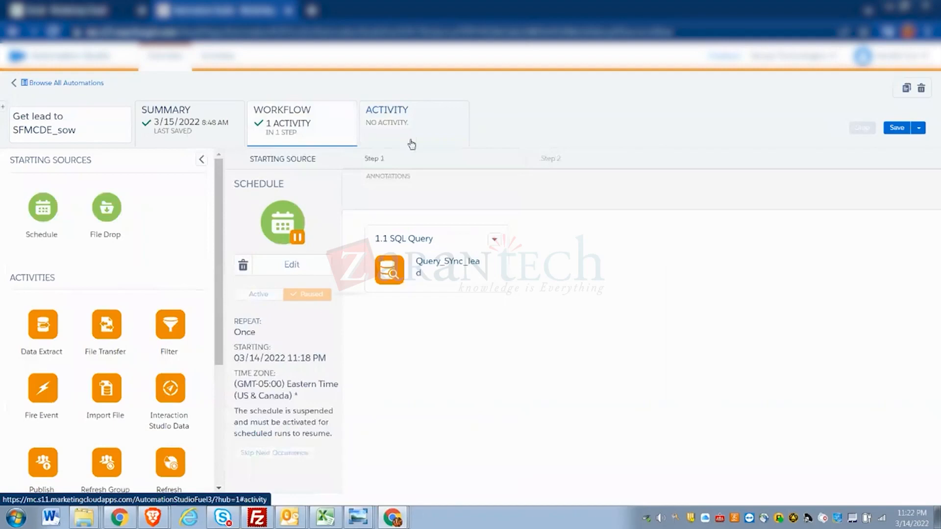
{"action": "left_click", "coordinate": [413, 144]}
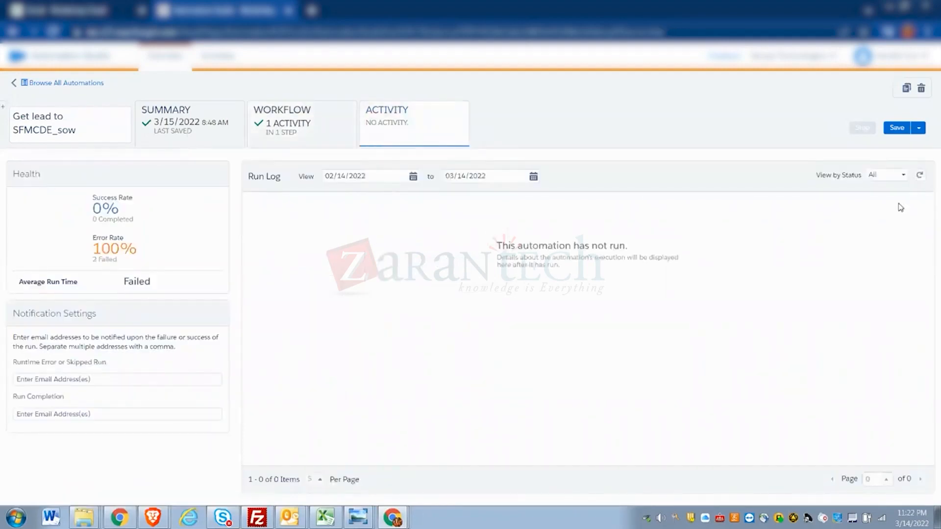
{"action": "left_click", "coordinate": [920, 175]}
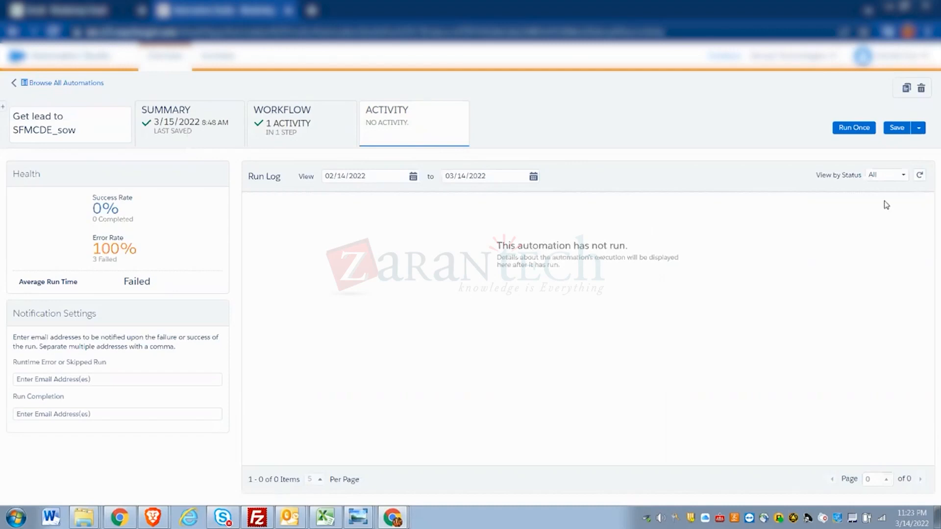
{"action": "left_click", "coordinate": [52, 33]}
{"action": "left_click", "coordinate": [309, 128]}
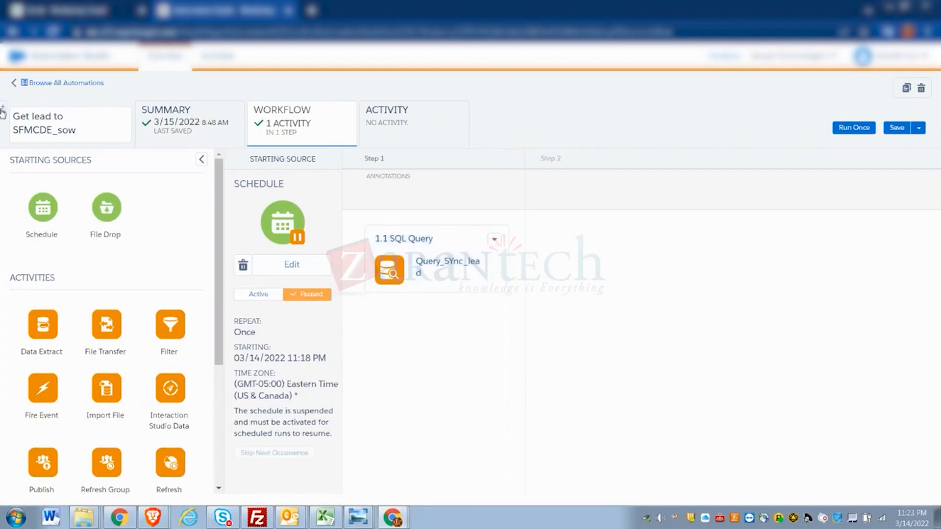
Step: Check the workflows and schedules of GetleadSFMC_3 and GetleadtoSFMc_2 in the personal folder
{"action": "left_click", "coordinate": [53, 84]}
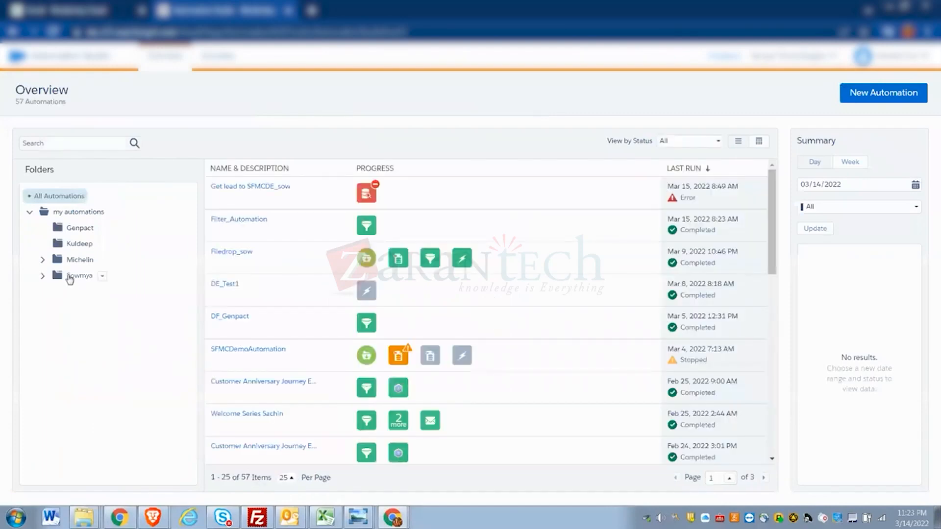
{"action": "left_click", "coordinate": [71, 276]}
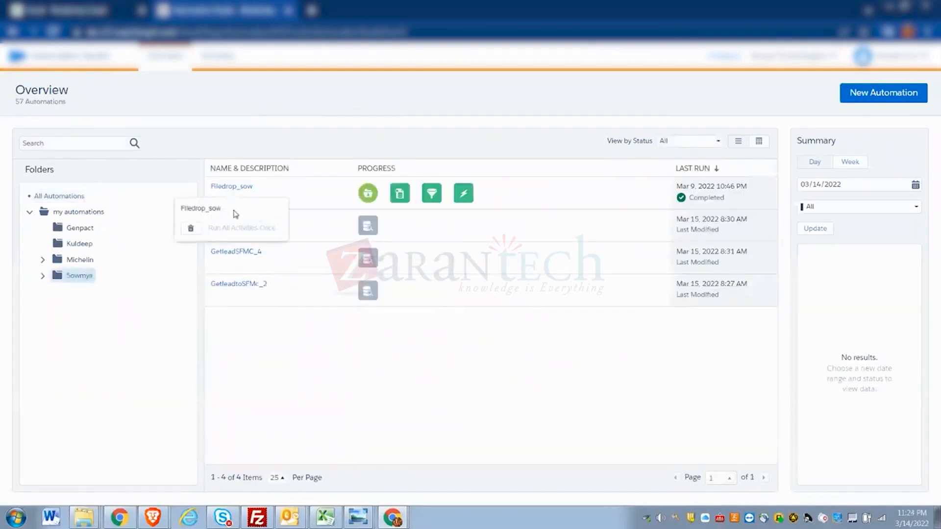
{"action": "left_click", "coordinate": [235, 226]}
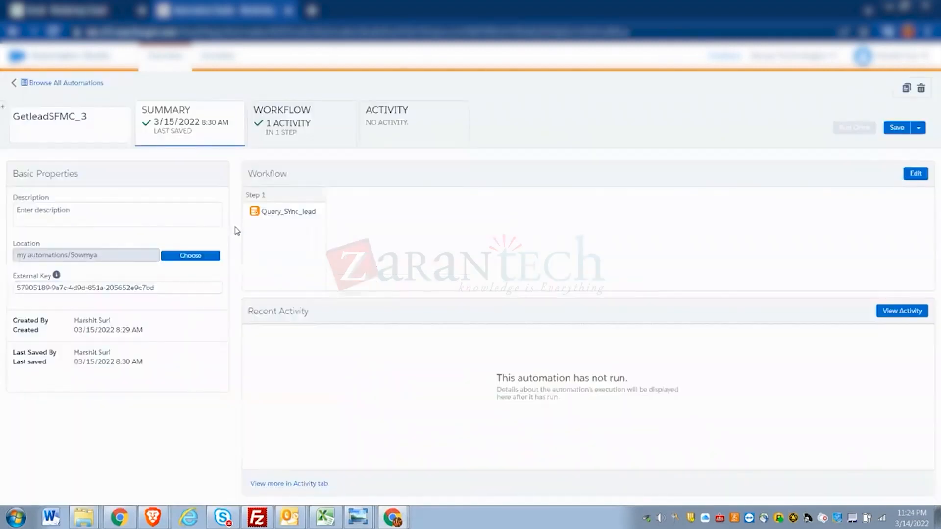
{"action": "left_click", "coordinate": [294, 125]}
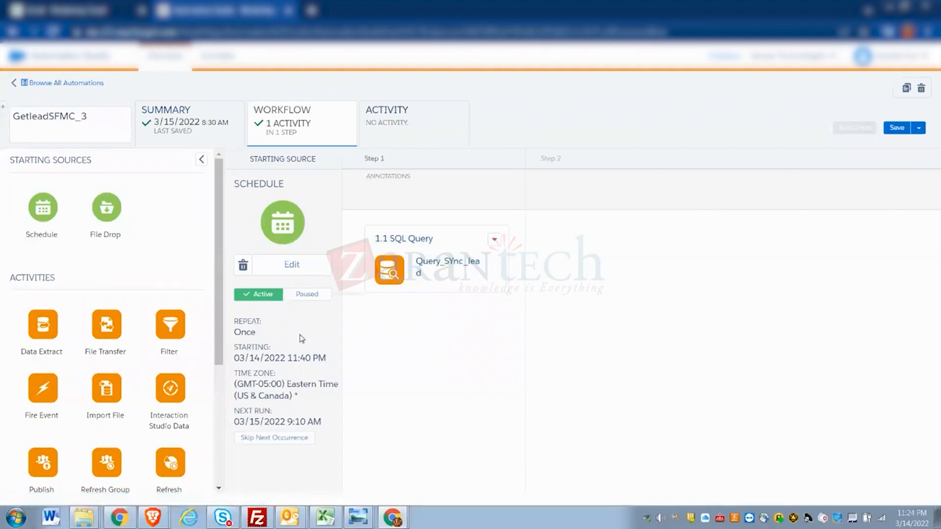
{"action": "left_click", "coordinate": [40, 84]}
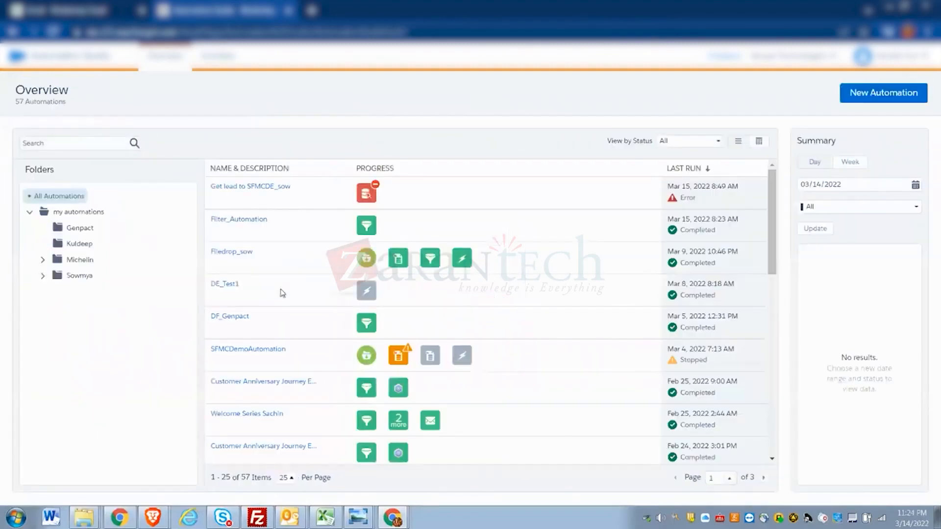
{"action": "left_click", "coordinate": [79, 276]}
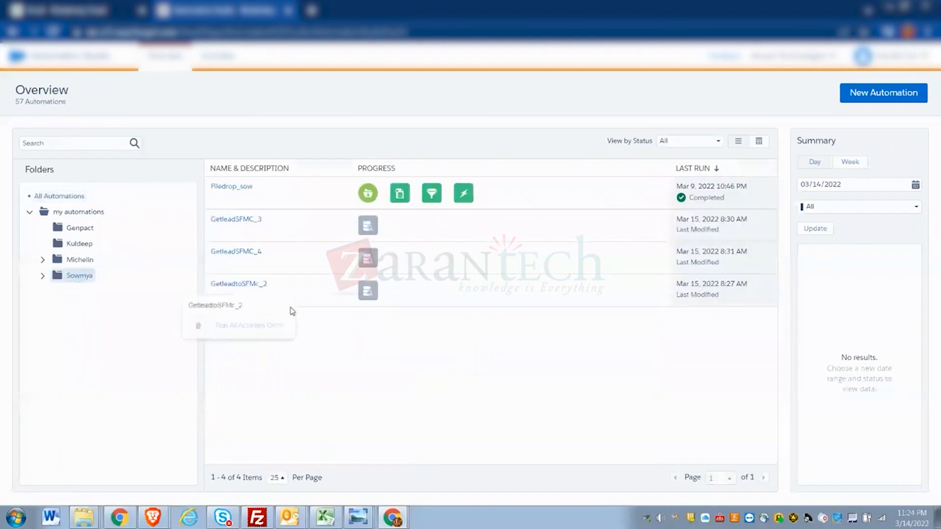
{"action": "mouse_move", "coordinate": [254, 282]}
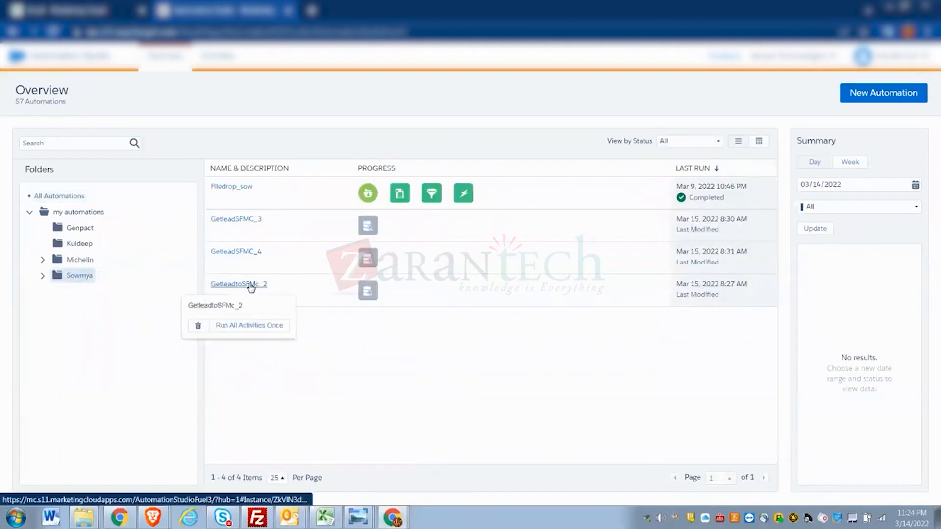
{"action": "left_click", "coordinate": [251, 285]}
{"action": "left_click", "coordinate": [298, 127]}
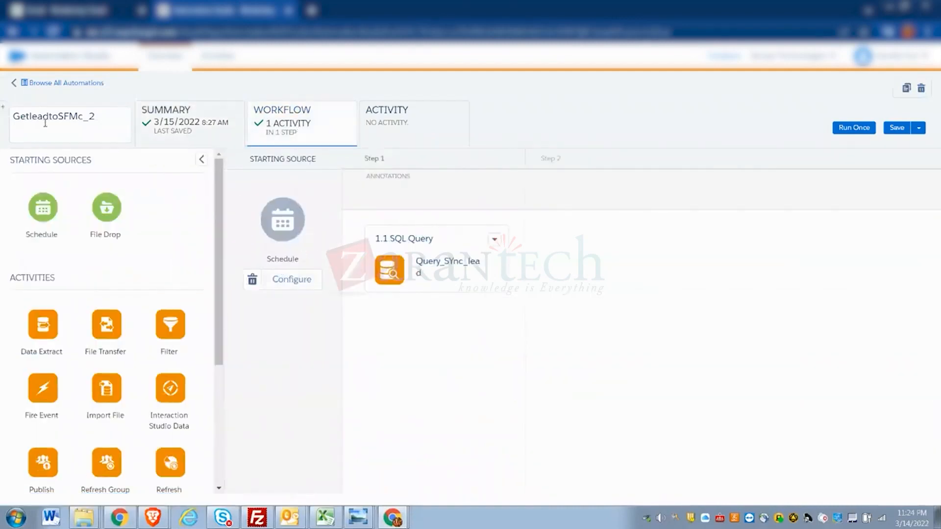
Step: Check GetleadSFMC_3's active schedule and GetleadSFMC_4's workflow and schedule
{"action": "left_click", "coordinate": [54, 83]}
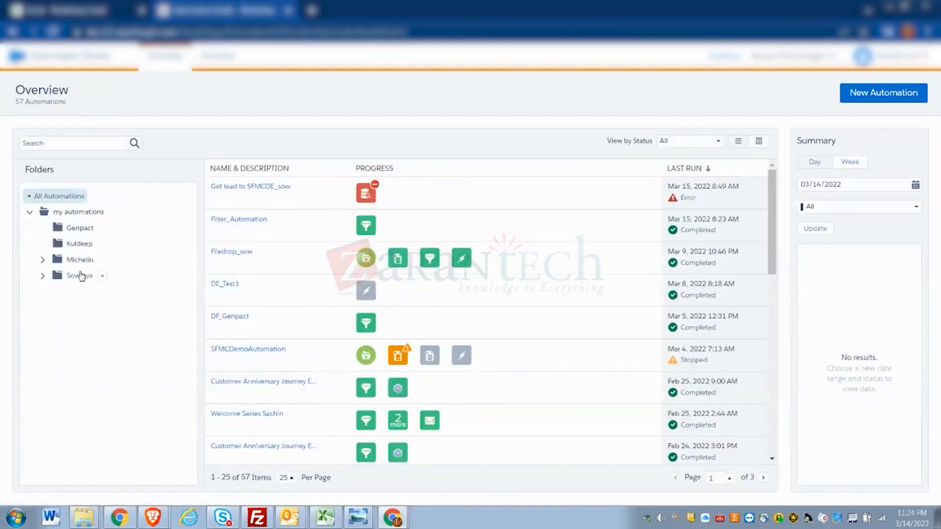
{"action": "left_click", "coordinate": [80, 276]}
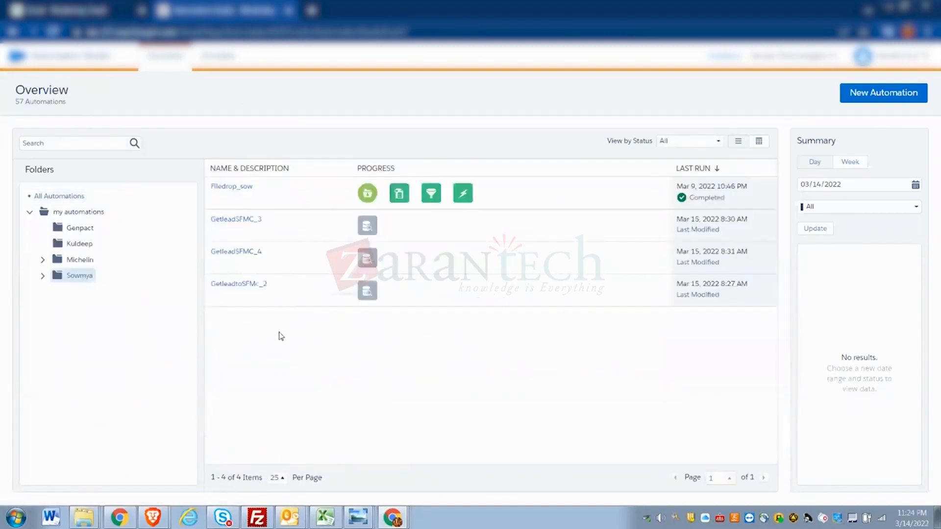
{"action": "left_click", "coordinate": [234, 224]}
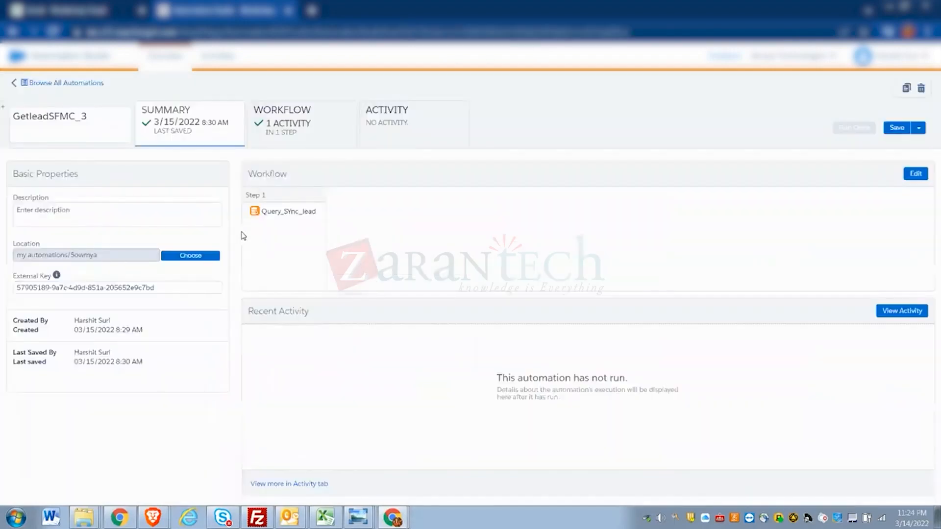
{"action": "left_click", "coordinate": [289, 136]}
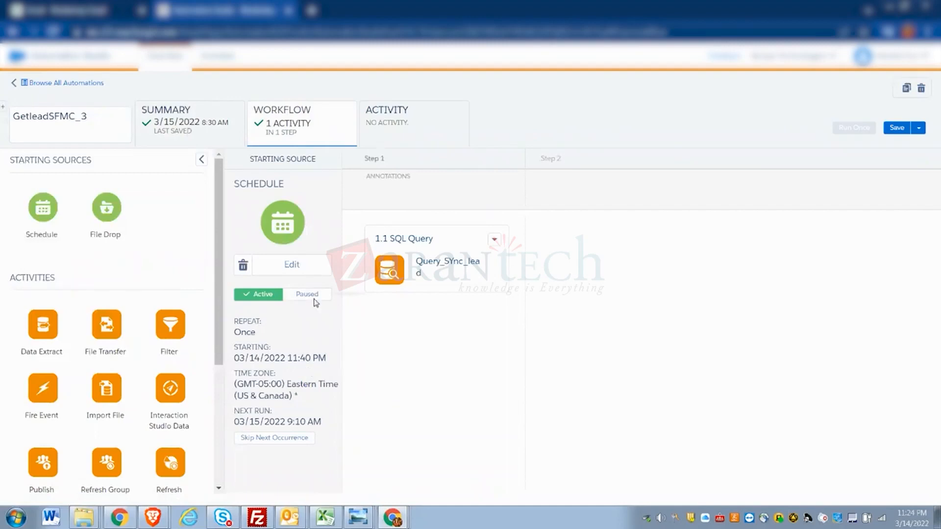
{"action": "left_click", "coordinate": [42, 87]}
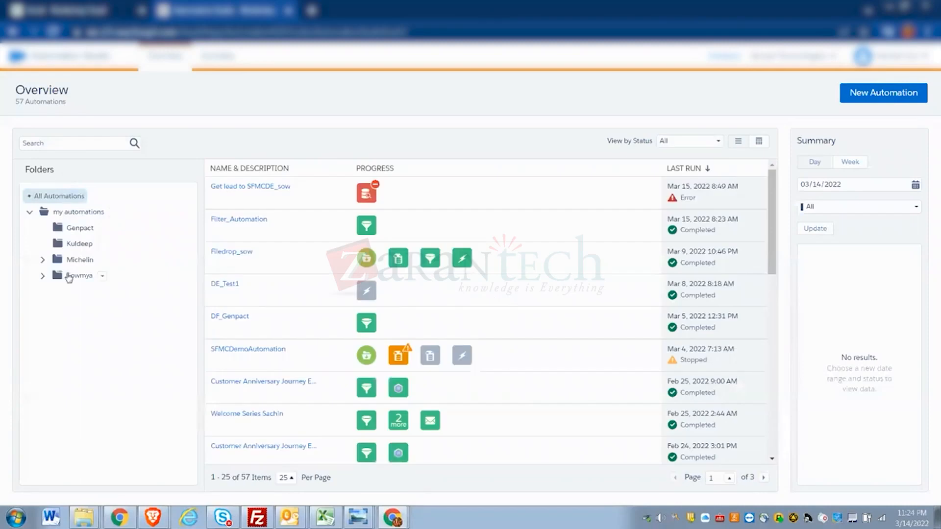
{"action": "left_click", "coordinate": [80, 276]}
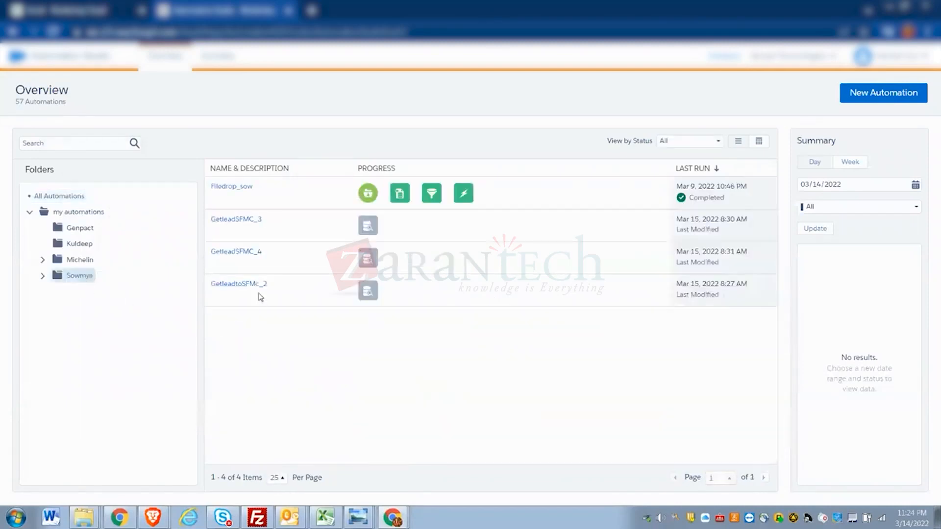
{"action": "mouse_move", "coordinate": [248, 289]}
{"action": "mouse_move", "coordinate": [235, 256]}
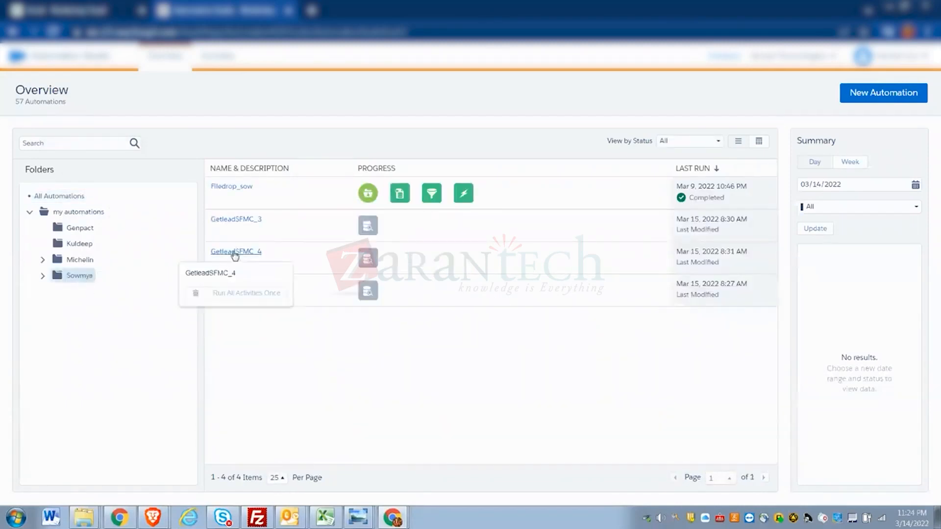
{"action": "left_click", "coordinate": [234, 253]}
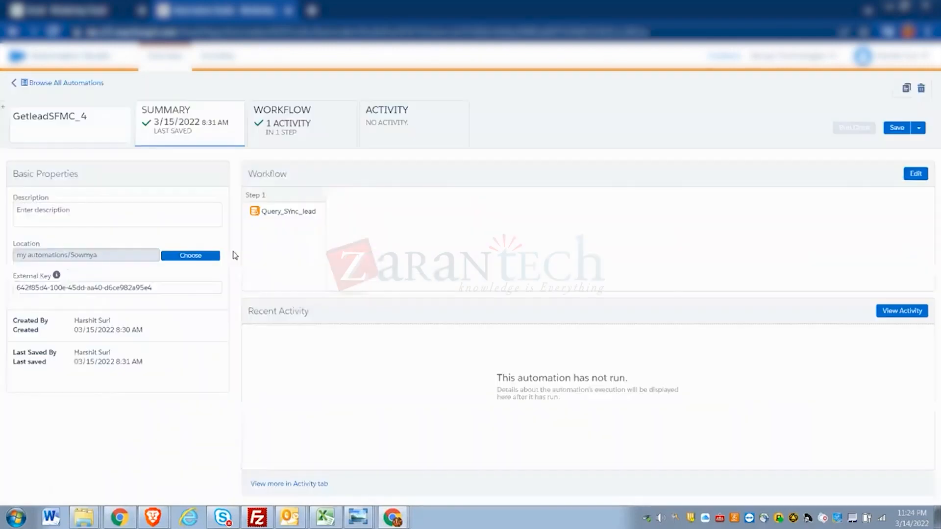
{"action": "left_click", "coordinate": [277, 139]}
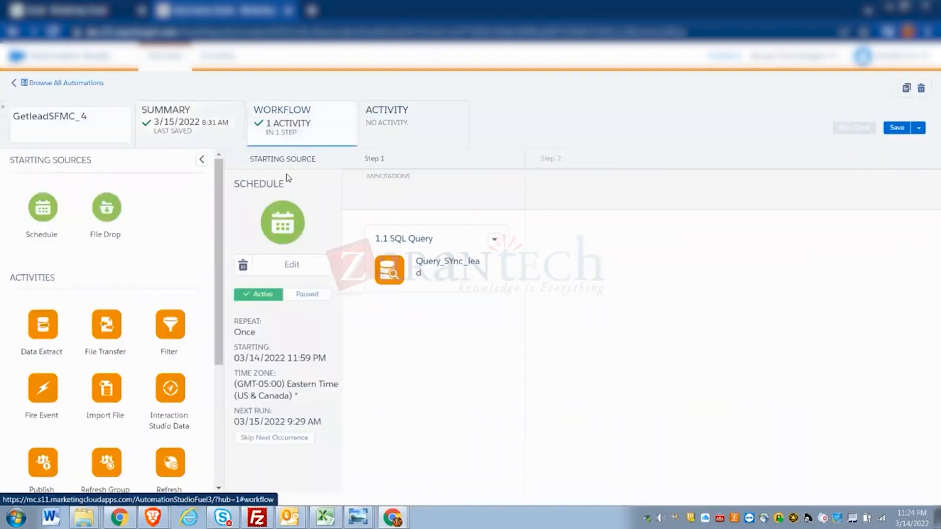
Step: Open the GetleadtoSFMc_2 automation's summary from the Sowmya folder
{"action": "left_click", "coordinate": [71, 82]}
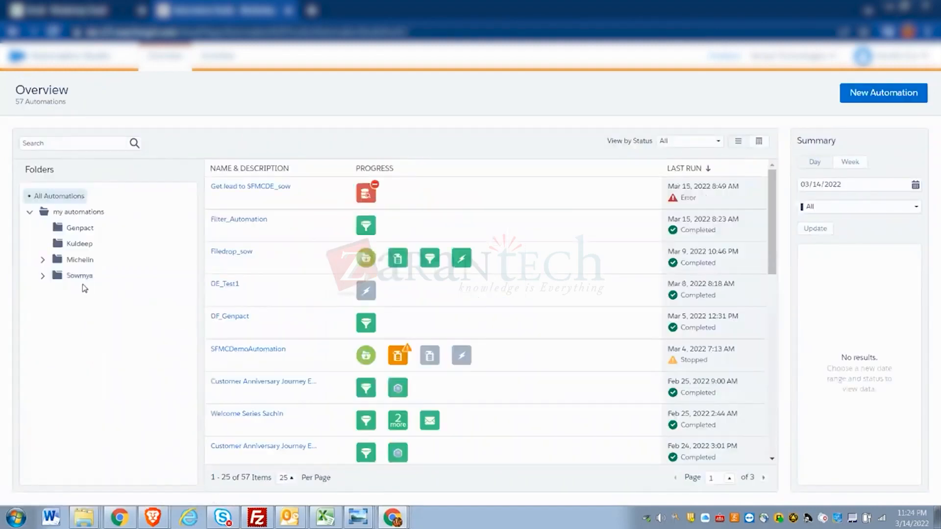
{"action": "left_click", "coordinate": [86, 278]}
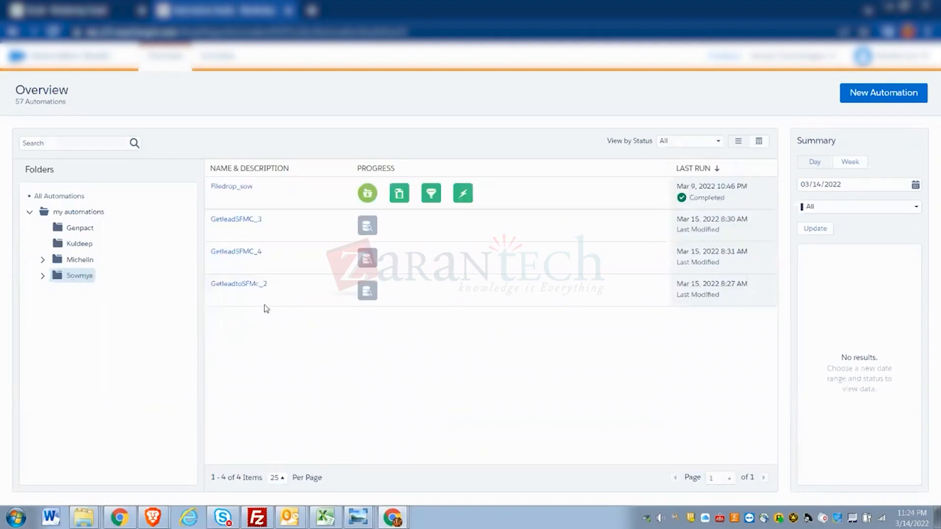
{"action": "left_click", "coordinate": [241, 284]}
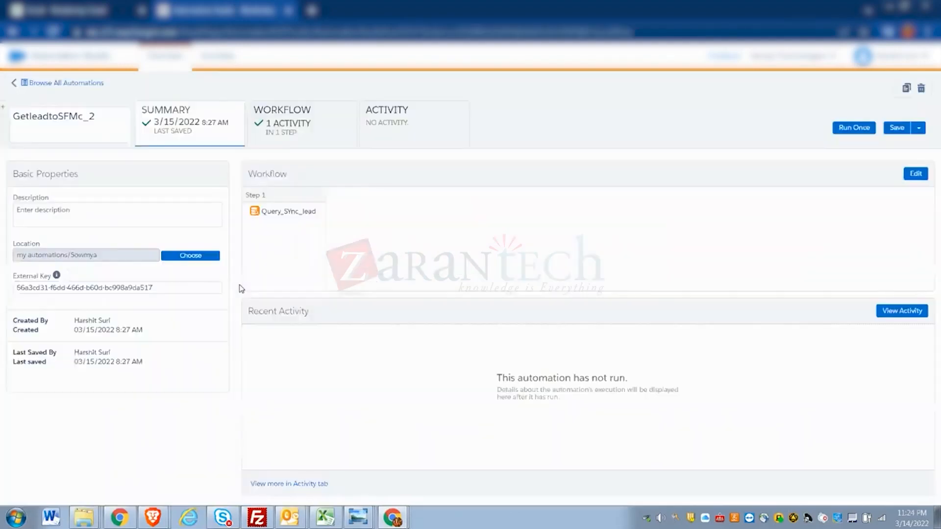
Step: In the starting source schedule, choose Eastern Time (US & Canada) and start date 03/14/2022
{"action": "left_click", "coordinate": [290, 133]}
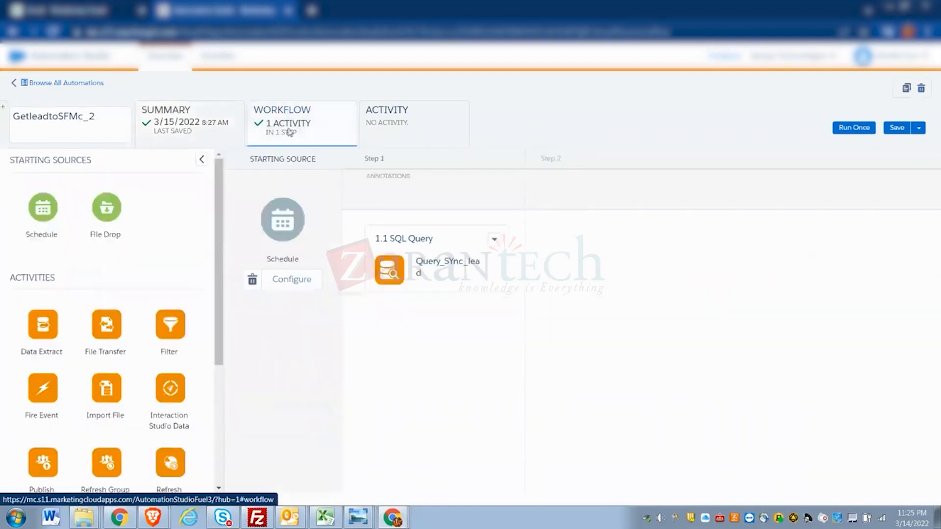
{"action": "left_click", "coordinate": [296, 287]}
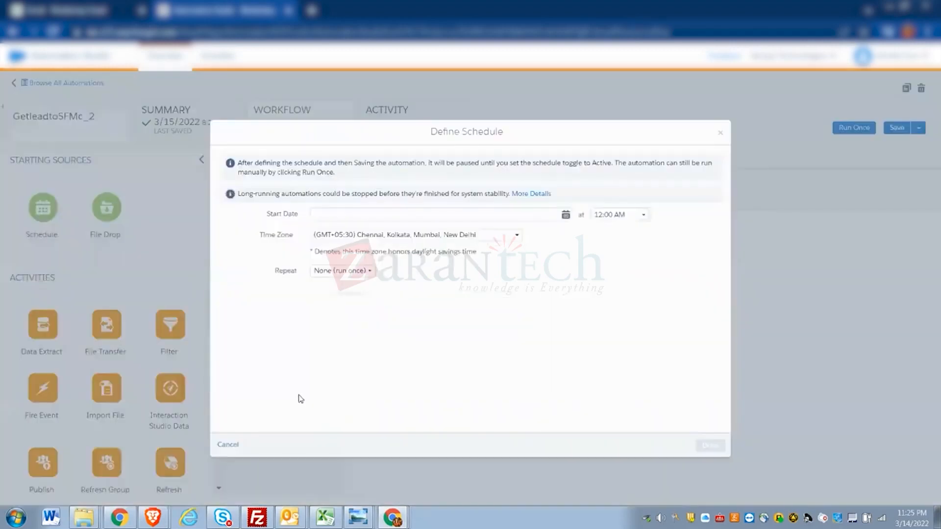
{"action": "left_click", "coordinate": [373, 235]}
{"action": "scroll", "coordinate": [401, 313], "scroll_direction": "down", "scroll_amount": 5}
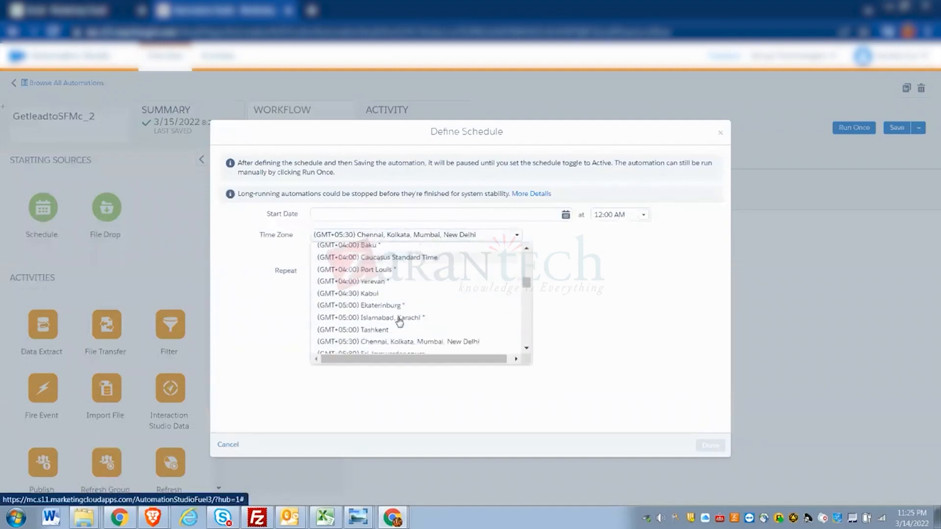
{"action": "scroll", "coordinate": [400, 321], "scroll_direction": "down", "scroll_amount": 10}
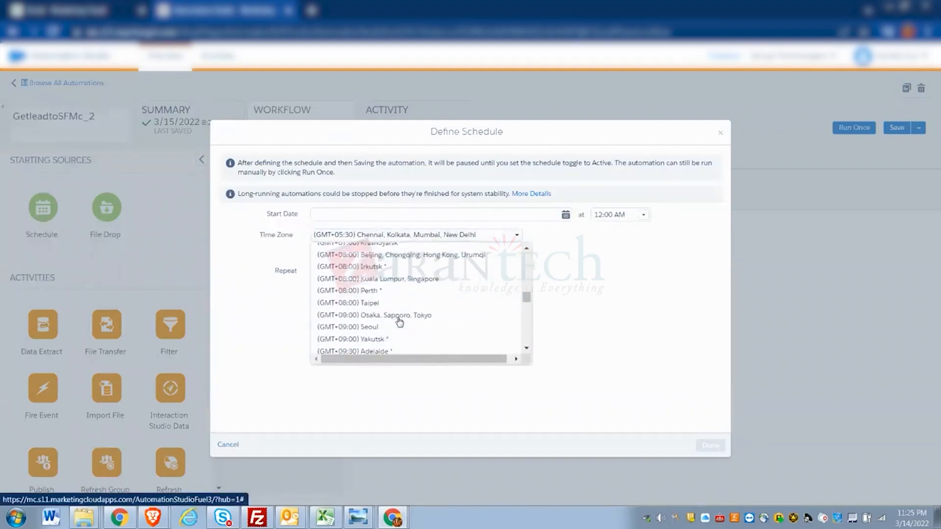
{"action": "scroll", "coordinate": [399, 321], "scroll_direction": "down", "scroll_amount": 8}
{"action": "scroll", "coordinate": [399, 322], "scroll_direction": "down", "scroll_amount": 8}
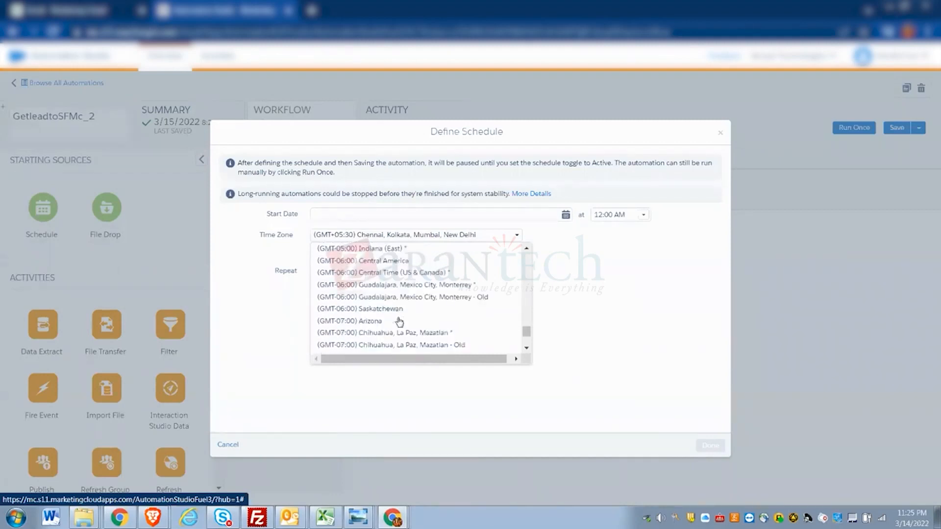
{"action": "scroll", "coordinate": [392, 289], "scroll_direction": "up", "scroll_amount": 2}
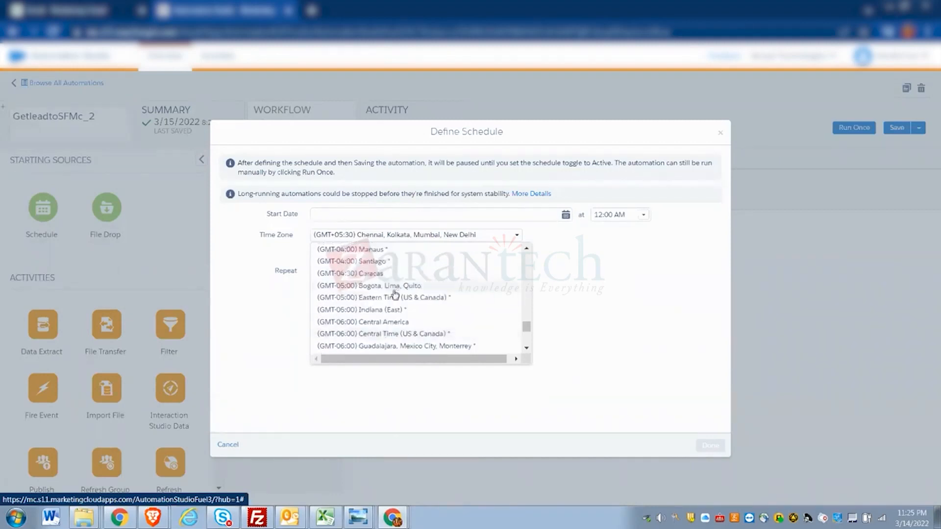
{"action": "left_click", "coordinate": [399, 298]}
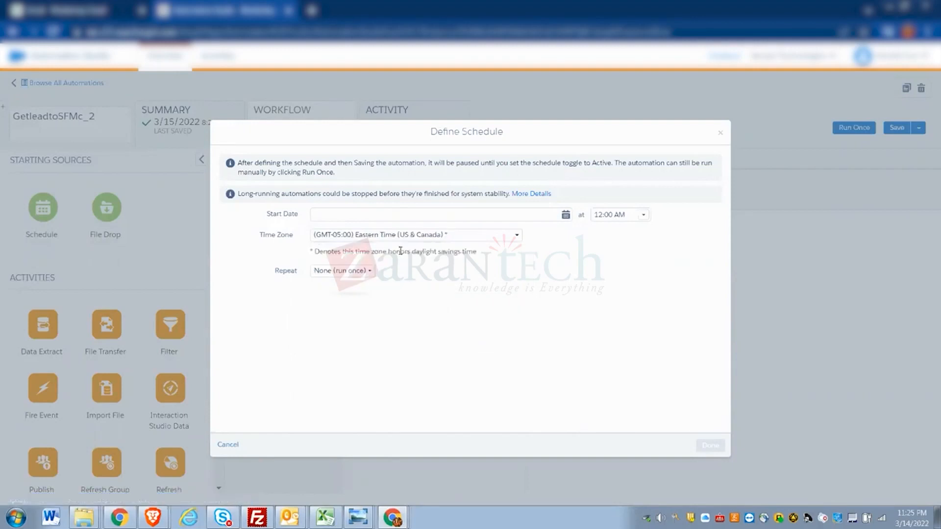
{"action": "left_click", "coordinate": [565, 215]}
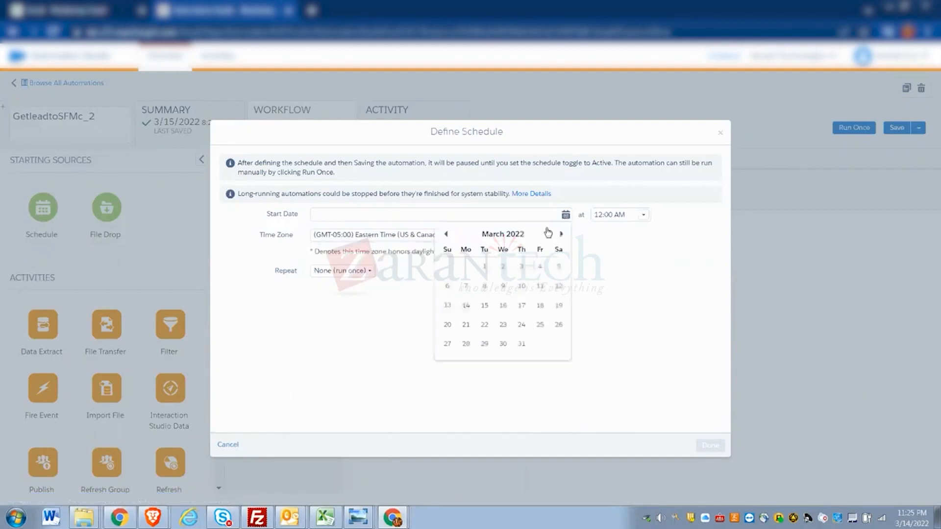
{"action": "left_click", "coordinate": [466, 306]}
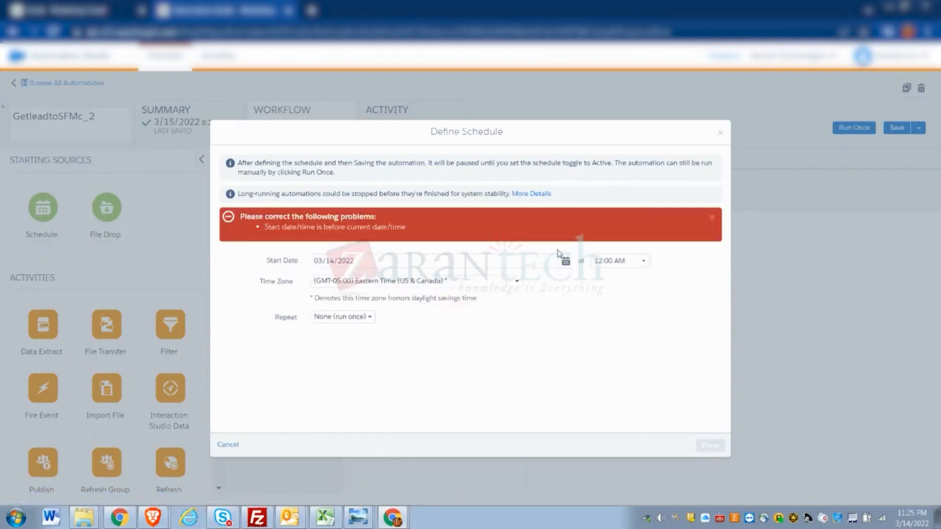
Step: Set the start time to 11:27 PM and confirm the schedule
{"action": "left_click", "coordinate": [639, 266]}
{"action": "scroll", "coordinate": [577, 349], "scroll_direction": "down", "scroll_amount": 6}
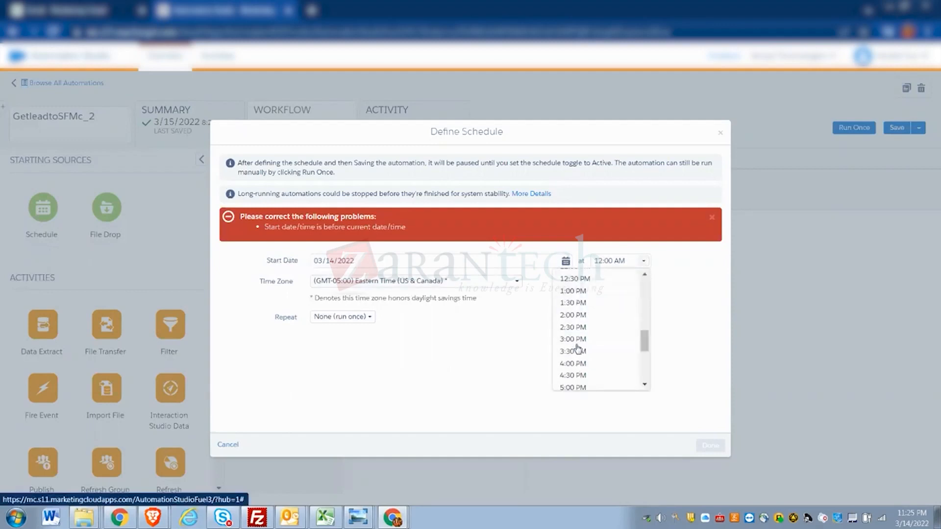
{"action": "scroll", "coordinate": [574, 377], "scroll_direction": "down", "scroll_amount": 3}
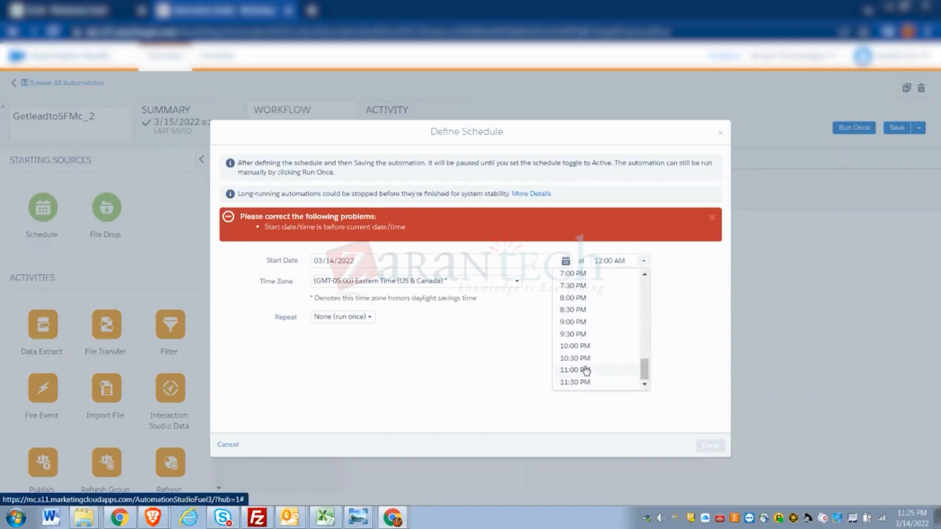
{"action": "left_click", "coordinate": [586, 371]}
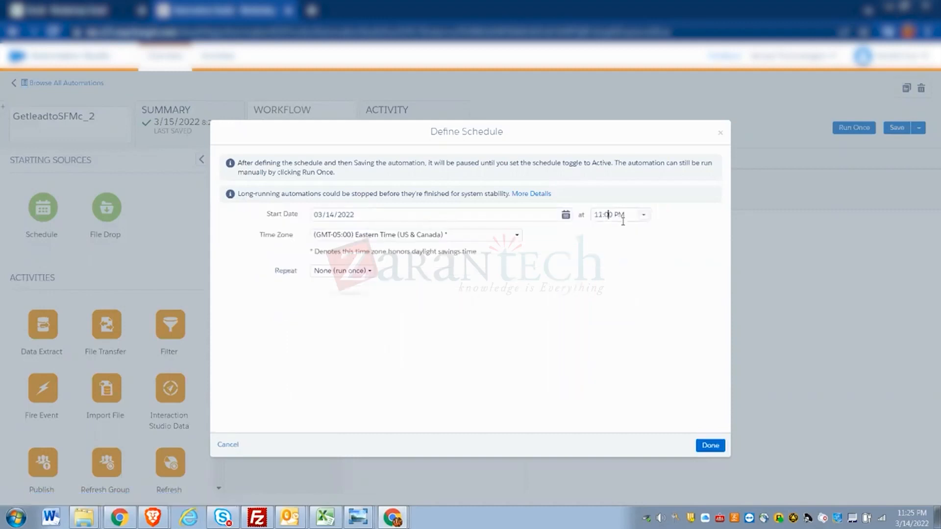
{"action": "key", "text": "BackSpace"}
{"action": "type", "text": "2"}
{"action": "key", "text": "Delete"}
{"action": "type", "text": "7"}
{"action": "left_click", "coordinate": [719, 451]}
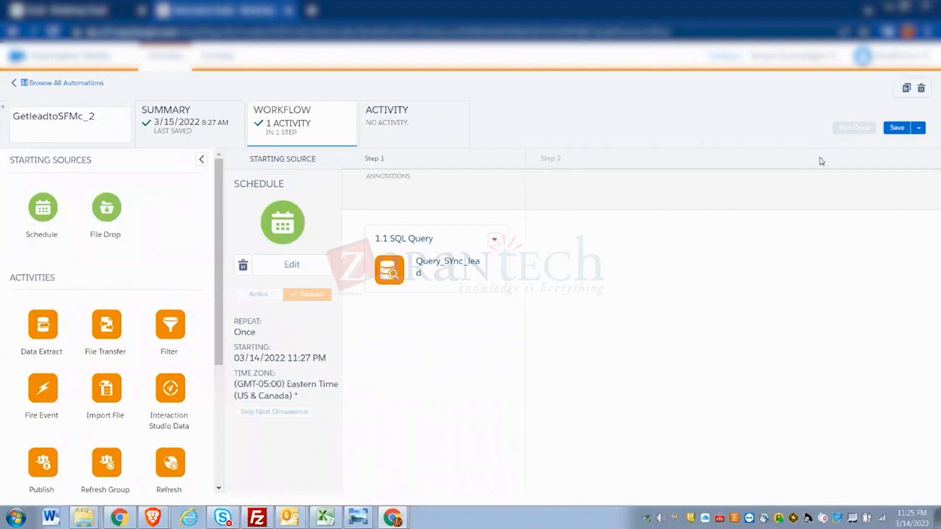
Step: Save GetleadtoSFMc_2, activate its schedule, and go back to the list of all 57 automations
{"action": "left_click", "coordinate": [897, 128]}
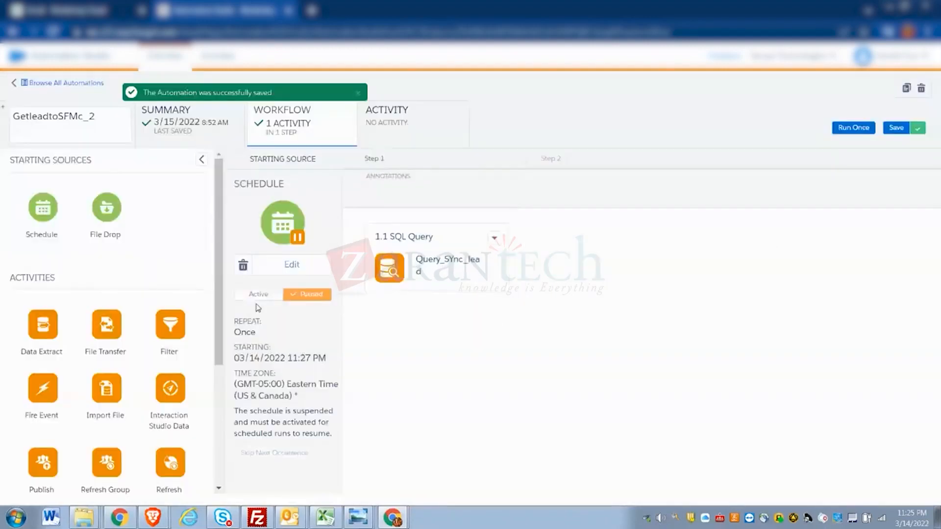
{"action": "left_click", "coordinate": [257, 298]}
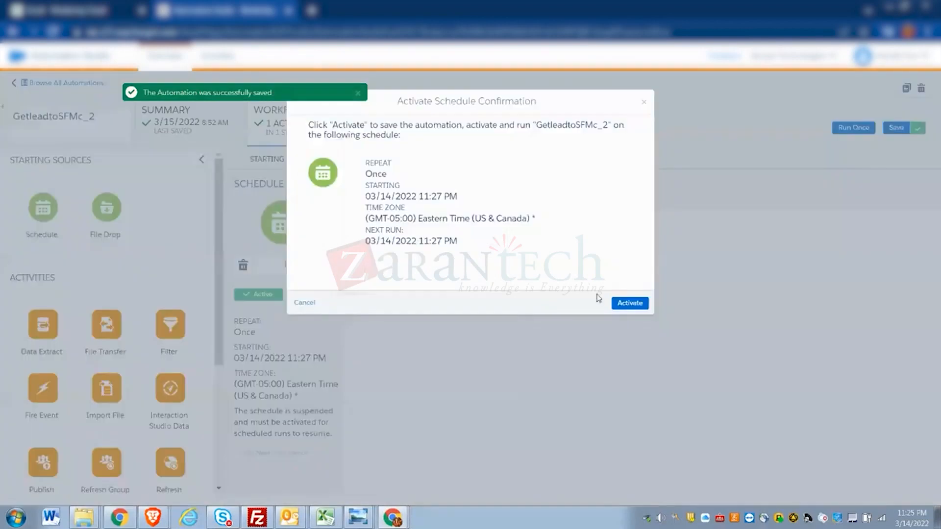
{"action": "left_click", "coordinate": [628, 302]}
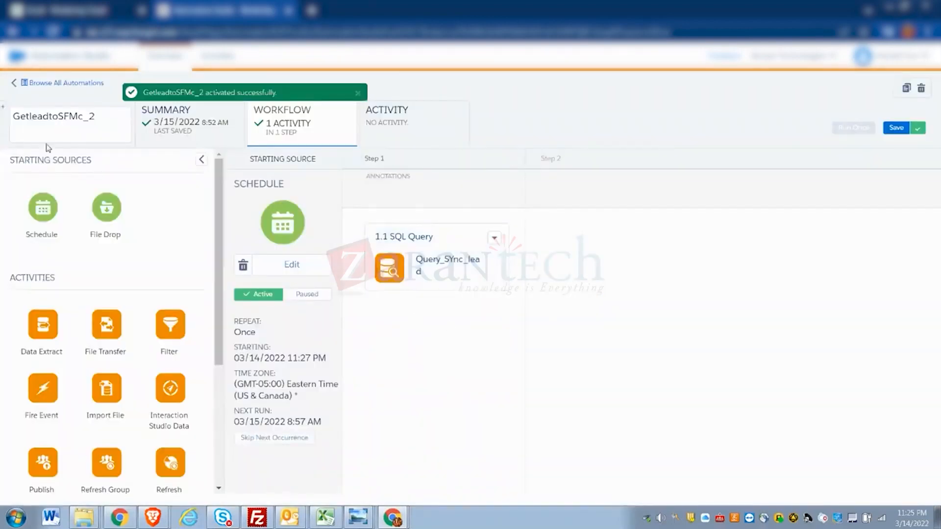
{"action": "left_click", "coordinate": [68, 83]}
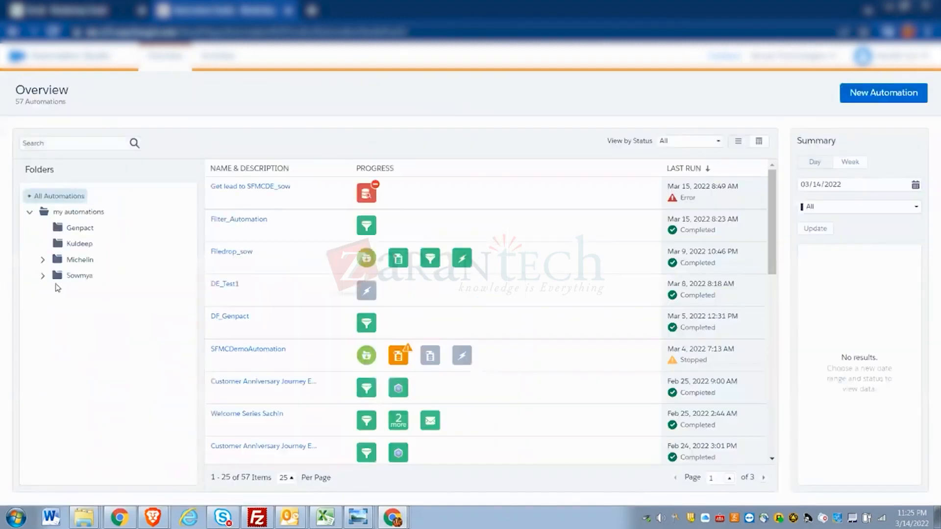
Step: Look at GetleadSFMC_3's workflow and schedule in the Sowmya folder
{"action": "left_click", "coordinate": [76, 278]}
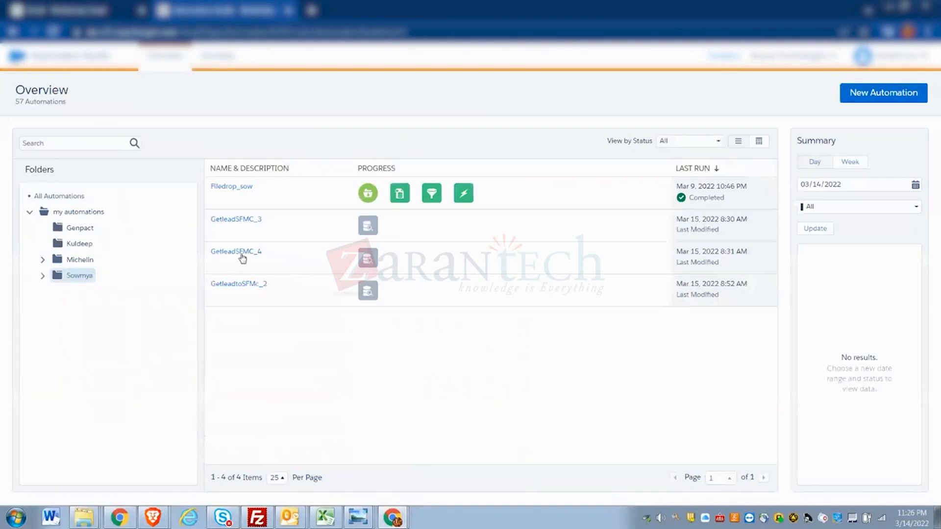
{"action": "left_click", "coordinate": [227, 220]}
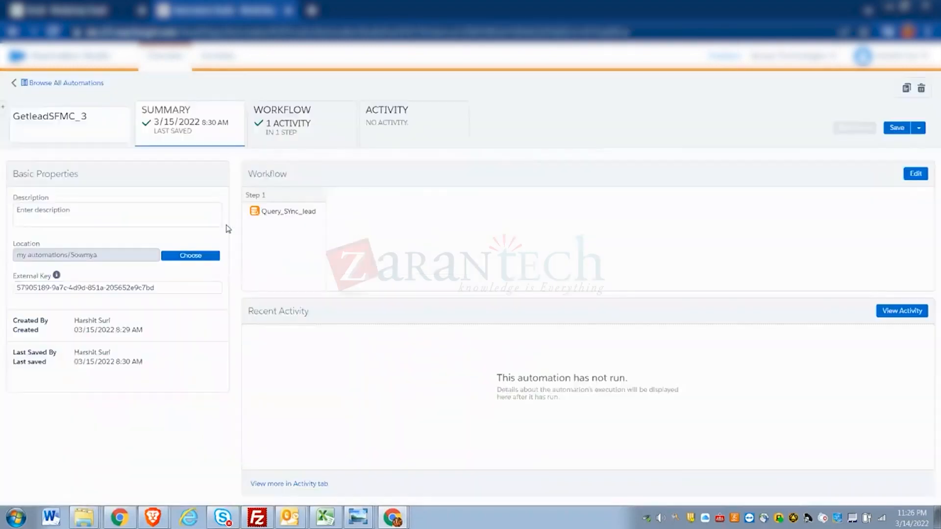
{"action": "left_click", "coordinate": [298, 131]}
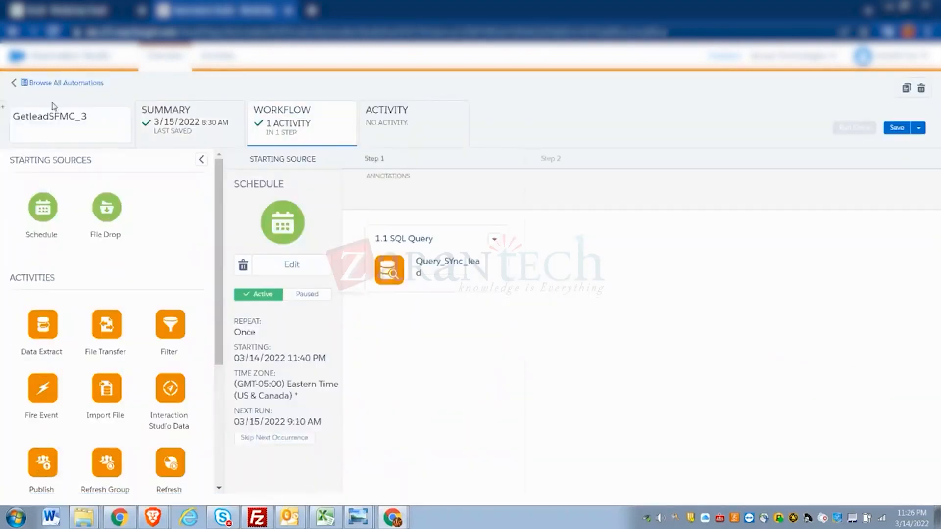
{"action": "left_click", "coordinate": [58, 84]}
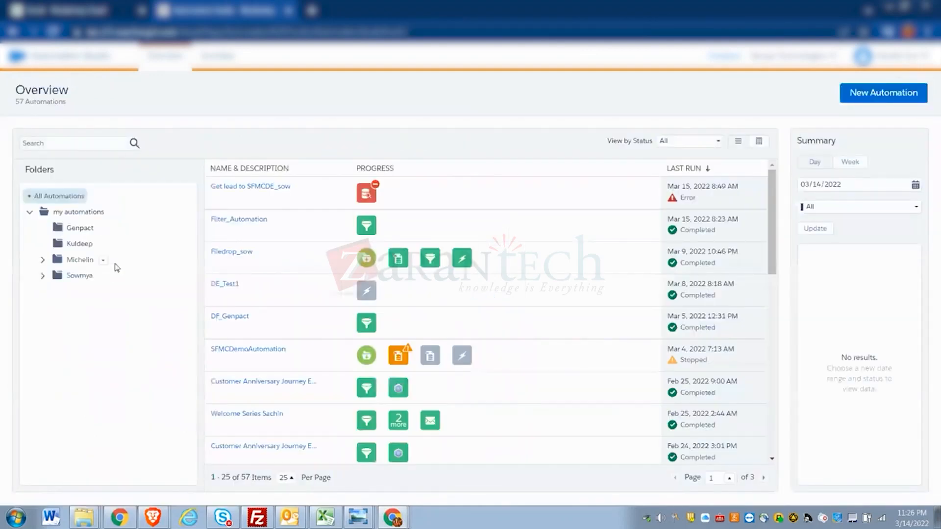
Step: Open GetleadtoSFMc_2's workflow, showing its Active schedule with next run 03/15/2022 8:57 AM
{"action": "left_click", "coordinate": [78, 276]}
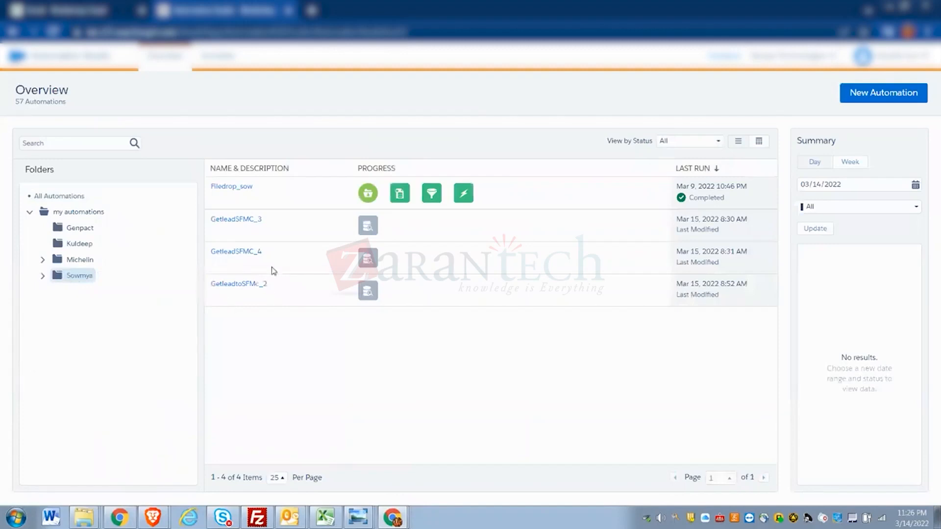
{"action": "mouse_move", "coordinate": [231, 292]}
{"action": "left_click_drag", "start_coordinate": [228, 289], "coordinate": [240, 298]}
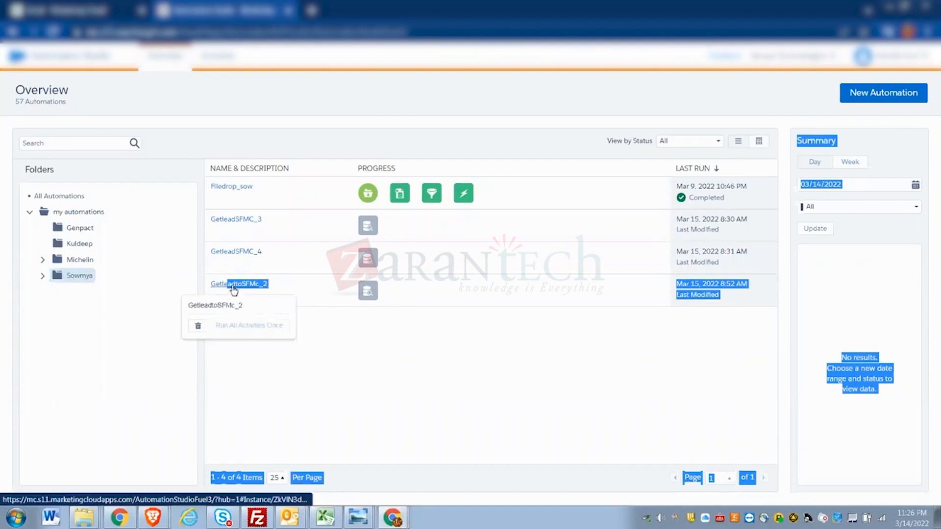
{"action": "left_click", "coordinate": [231, 289]}
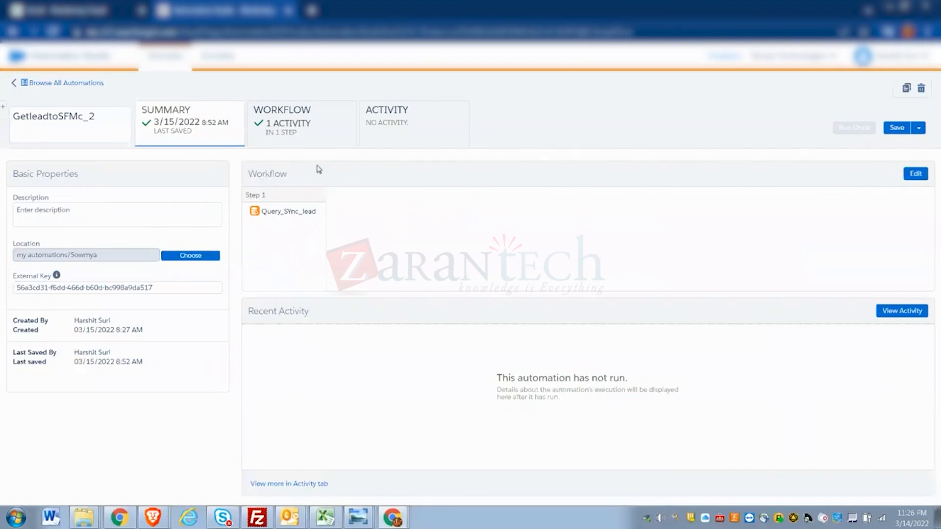
{"action": "left_click", "coordinate": [305, 133]}
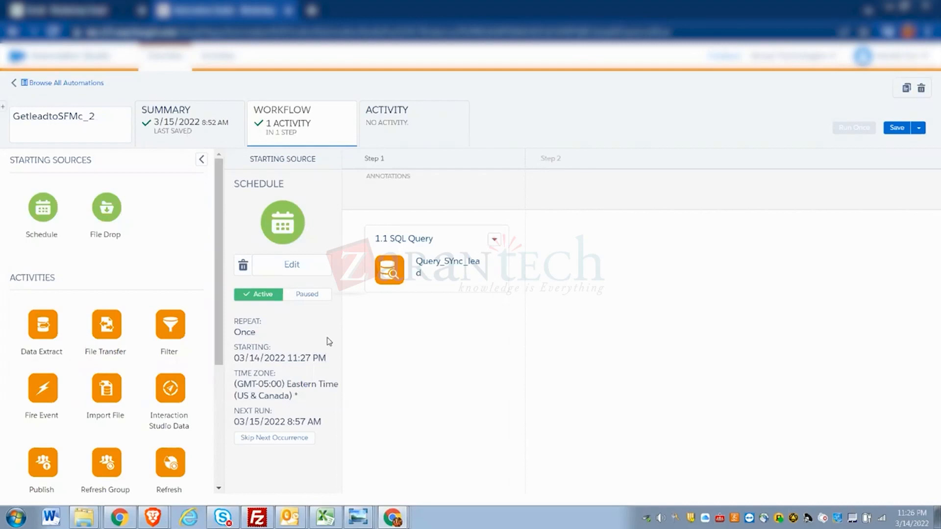
{"action": "left_click", "coordinate": [421, 130]}
{"action": "left_click", "coordinate": [316, 106]}
{"action": "left_click", "coordinate": [392, 116]}
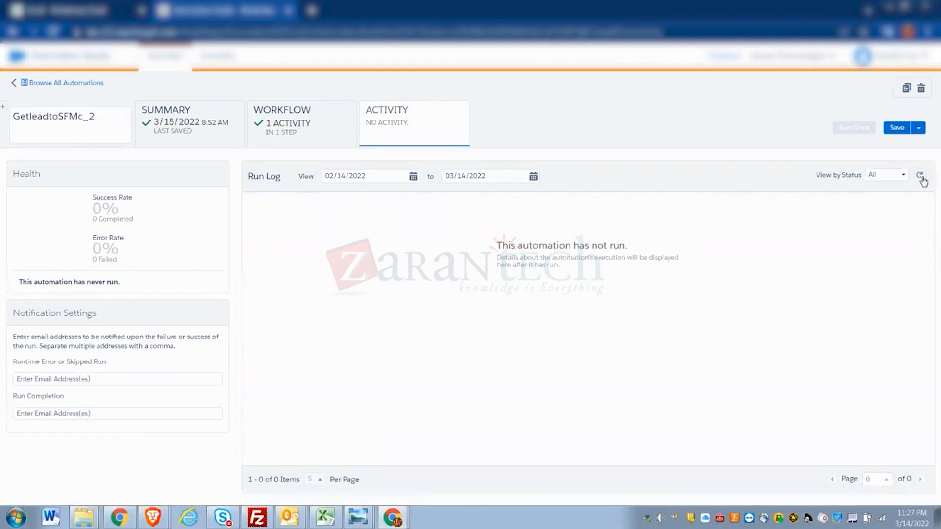
{"action": "left_click", "coordinate": [311, 138]}
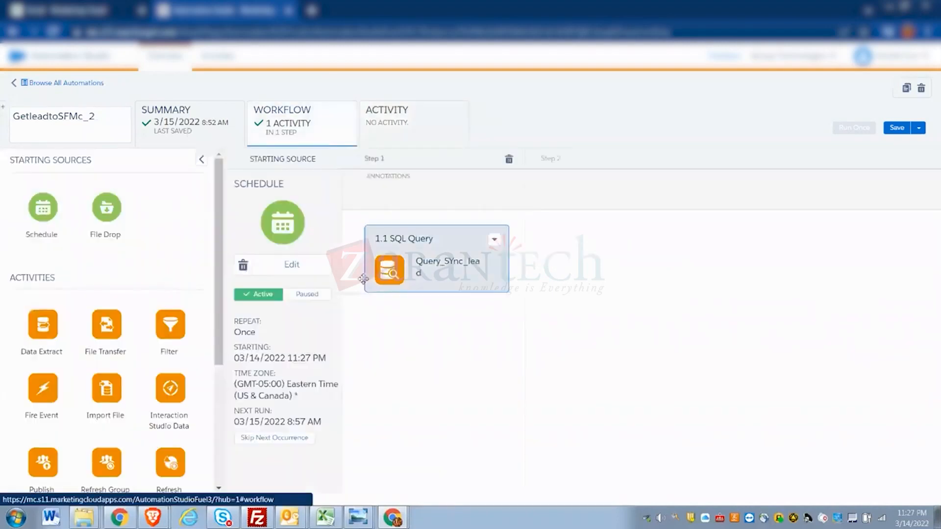
{"action": "left_click_drag", "start_coordinate": [288, 358], "coordinate": [333, 365]}
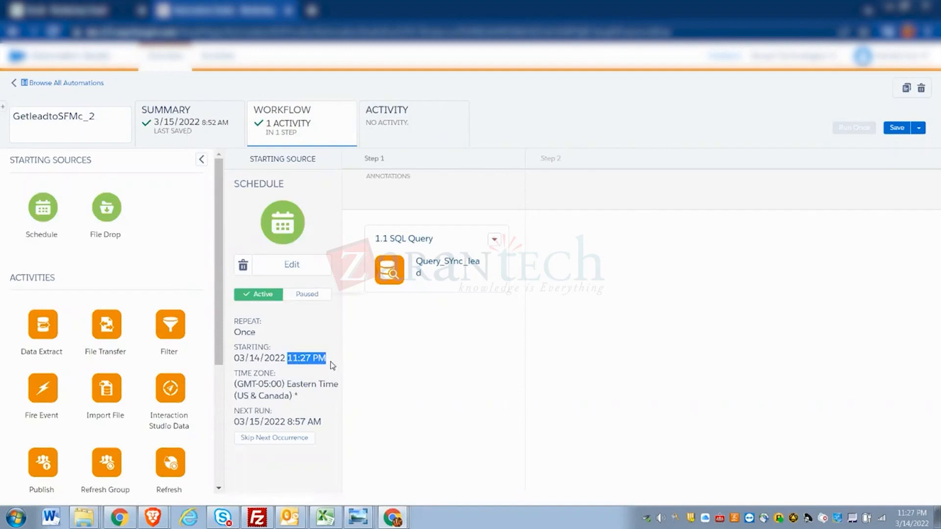
{"action": "left_click", "coordinate": [322, 417]}
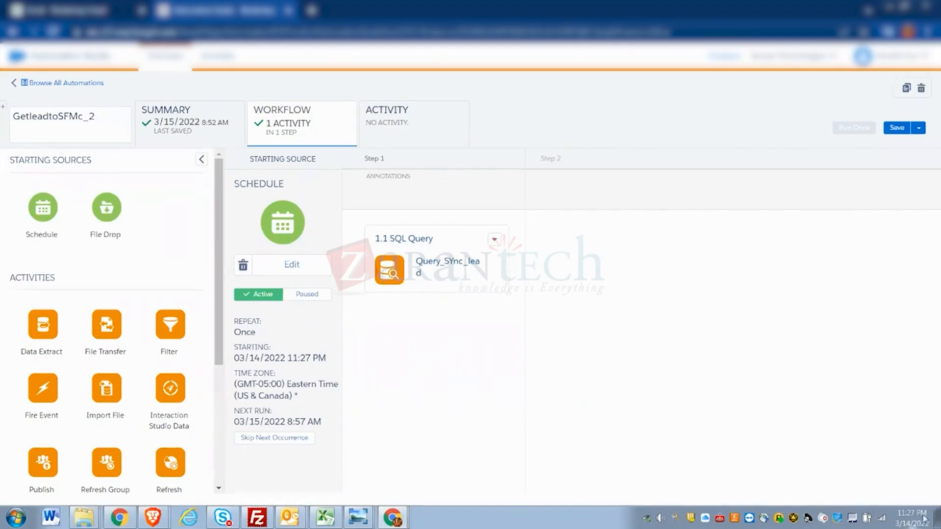
Step: Pause the GetleadtoSFMc_2 schedule and review its repeat options without changing them
{"action": "mouse_move", "coordinate": [924, 518]}
{"action": "left_click", "coordinate": [291, 265]}
{"action": "left_click", "coordinate": [620, 230]}
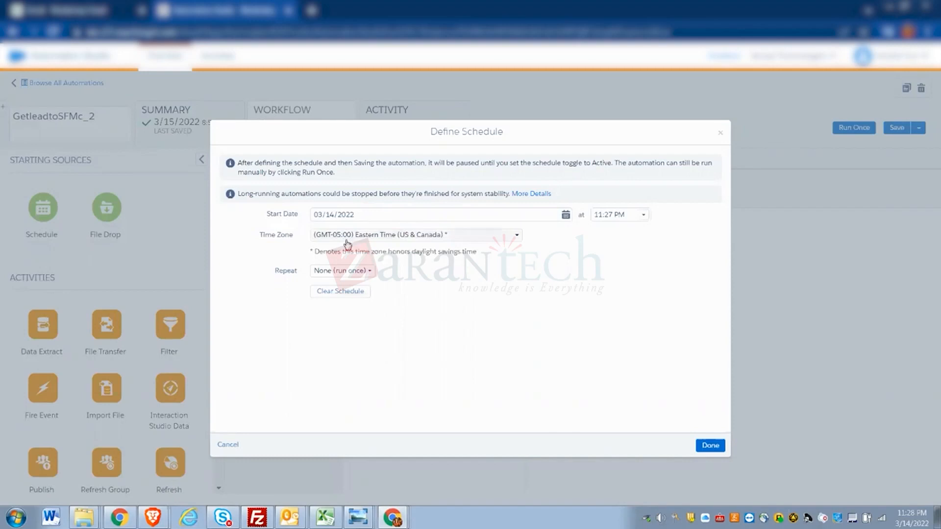
{"action": "left_click", "coordinate": [346, 271]}
{"action": "left_click", "coordinate": [346, 271]}
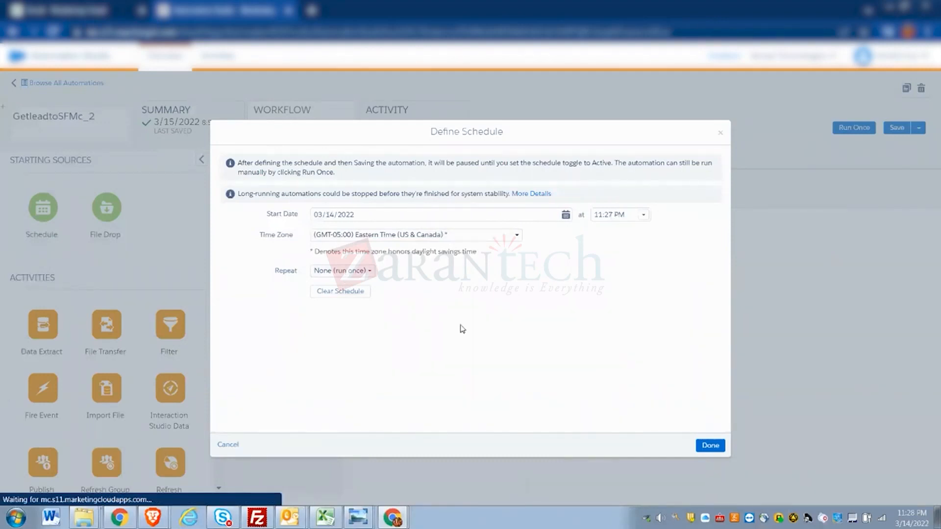
{"action": "left_click", "coordinate": [710, 445]}
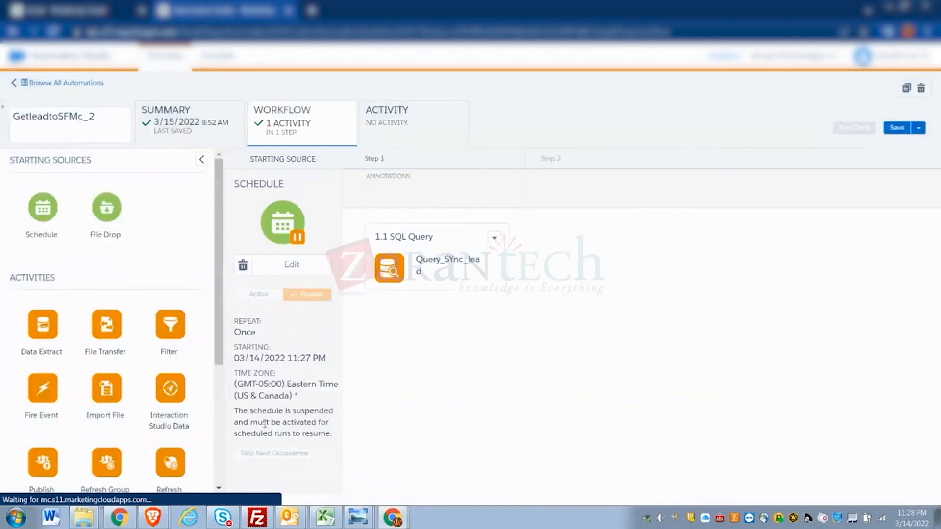
Step: Change the schedule's start time to 11:30 PM on 03/14/2022
{"action": "left_click", "coordinate": [304, 274]}
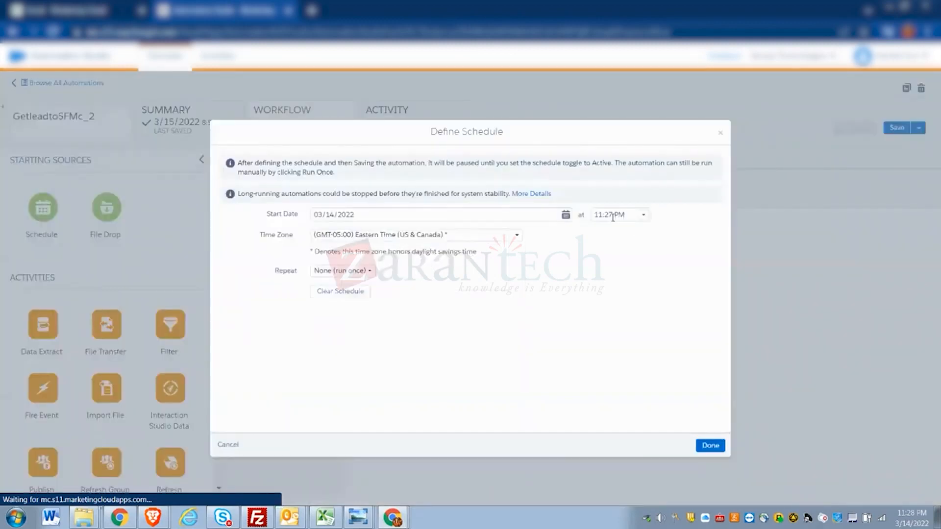
{"action": "left_click", "coordinate": [612, 217]}
{"action": "key", "text": "BackSpace"}
{"action": "key", "text": "BackSpace"}
{"action": "type", "text": "30"}
{"action": "left_click", "coordinate": [710, 446]}
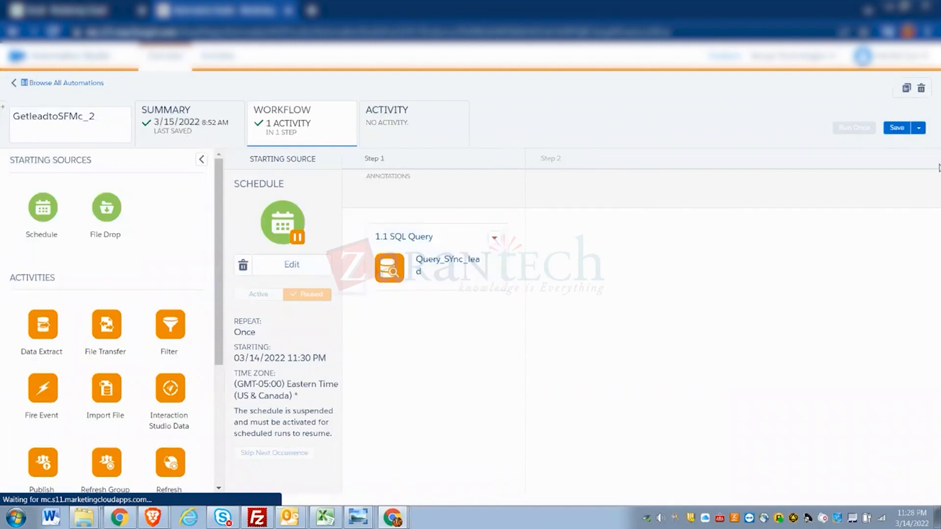
Step: Save the automation and activate its schedule
{"action": "left_click", "coordinate": [900, 132]}
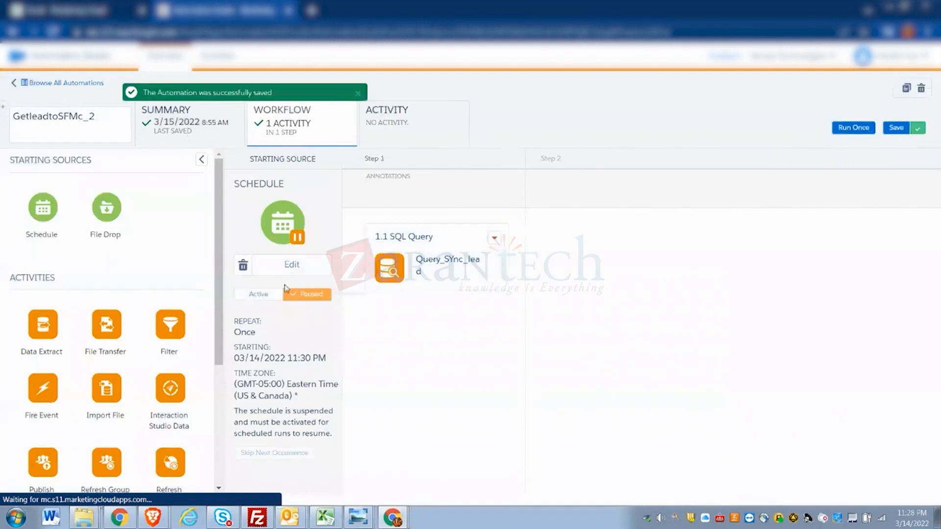
{"action": "left_click", "coordinate": [256, 294]}
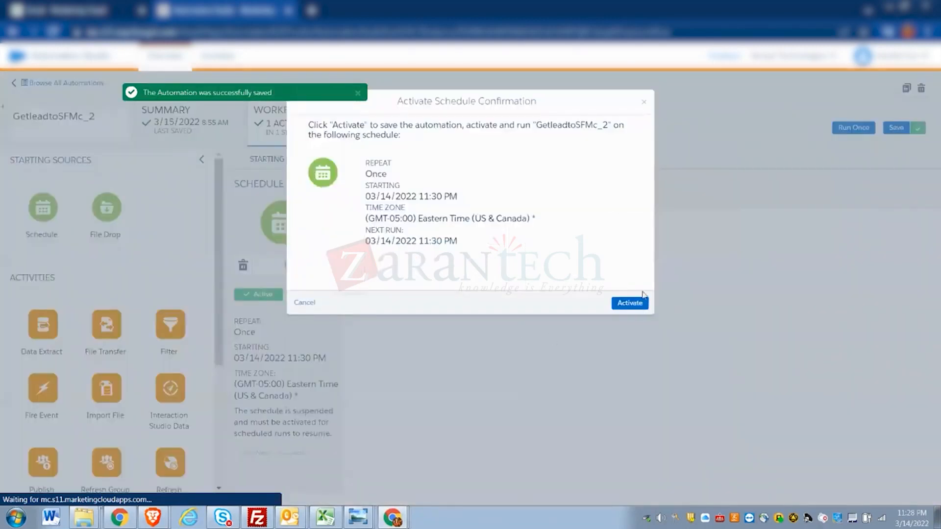
{"action": "left_click", "coordinate": [630, 303]}
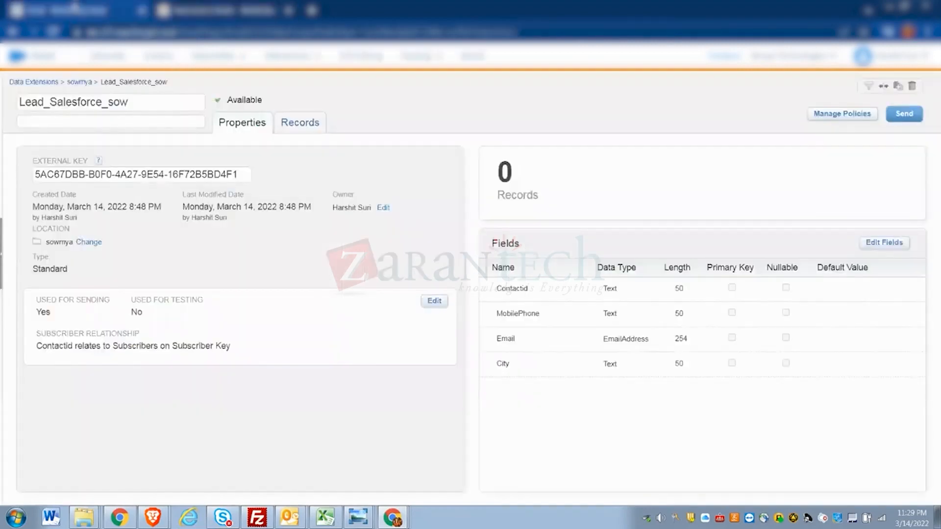
Step: Open Account Settings under Setup's Company Settings and find the account time zone, GMT+05:30
{"action": "mouse_move", "coordinate": [908, 69]}
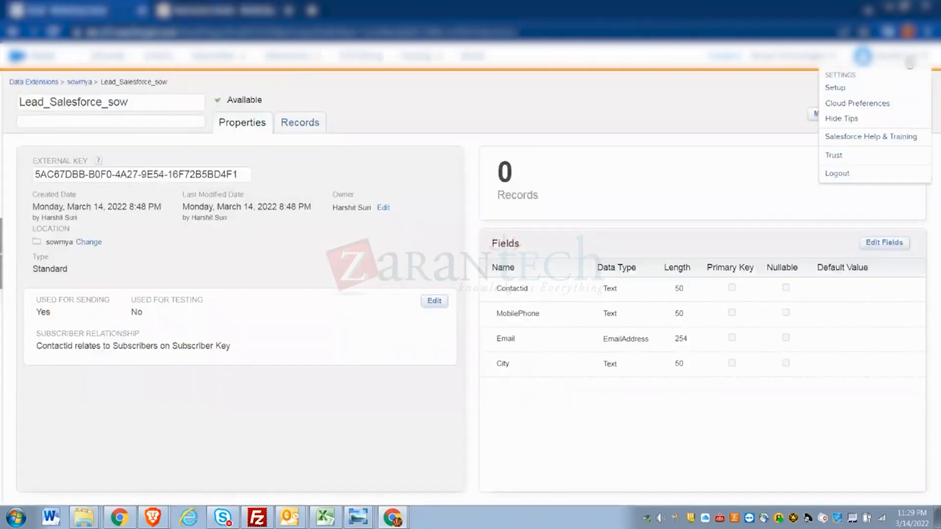
{"action": "left_click", "coordinate": [841, 90]}
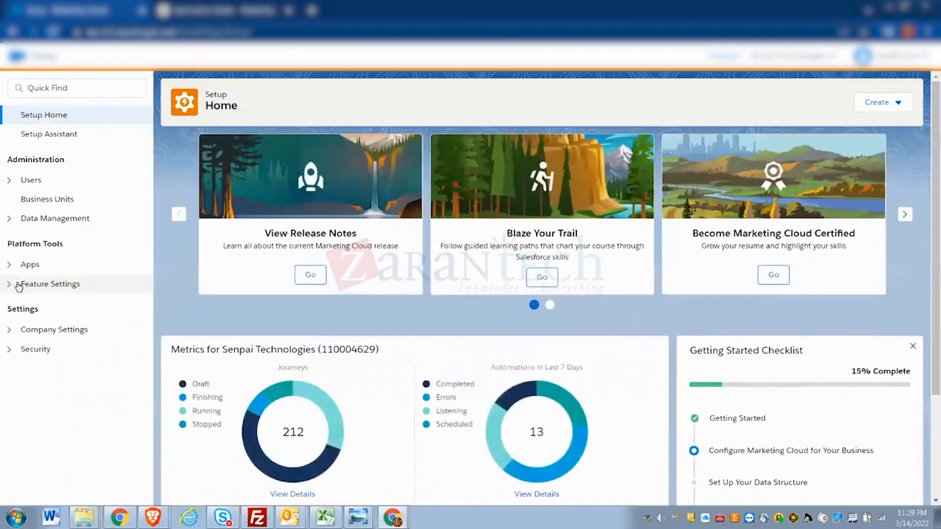
{"action": "left_click", "coordinate": [11, 331]}
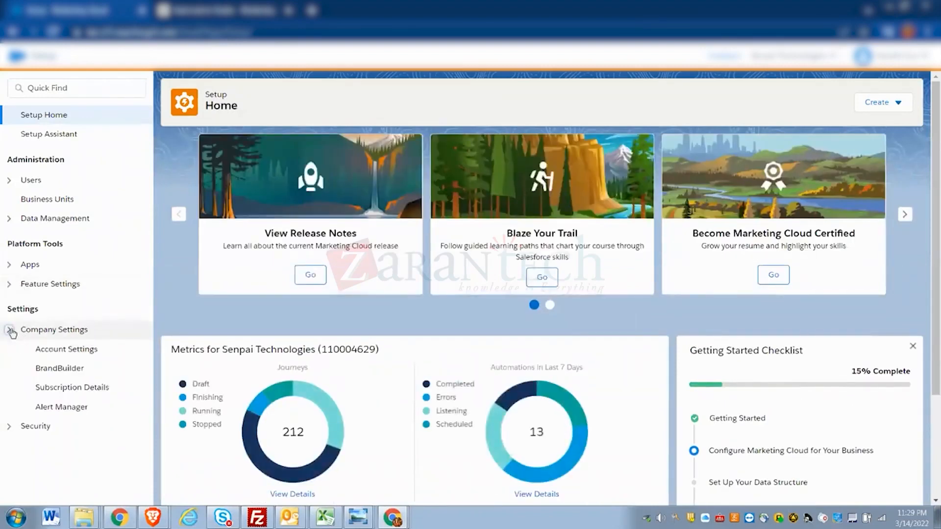
{"action": "left_click", "coordinate": [60, 350]}
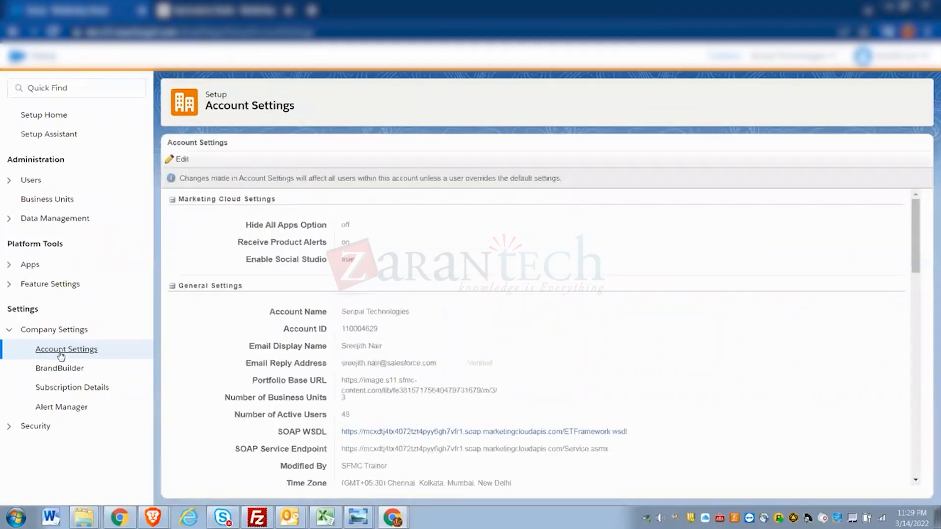
{"action": "scroll", "coordinate": [625, 441], "scroll_direction": "down", "scroll_amount": 5}
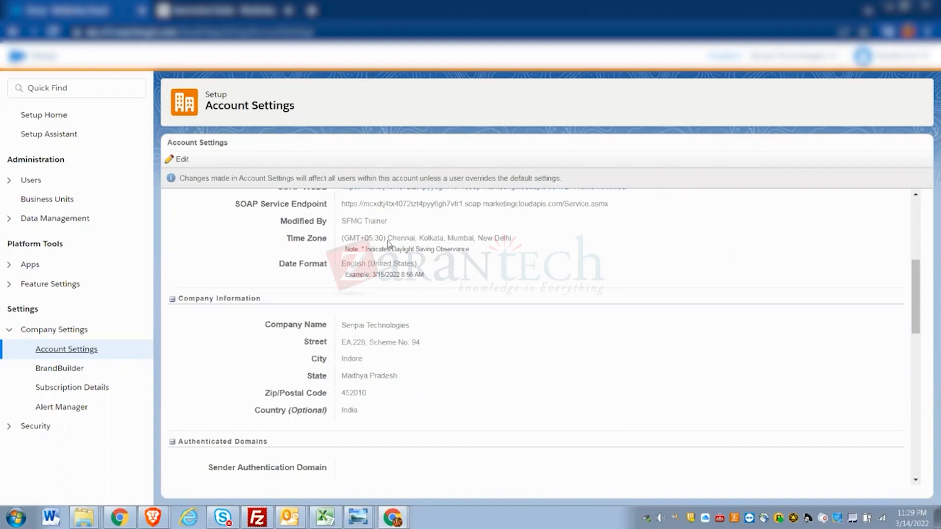
Step: Reload Automation Studio to confirm GetleadtoSFMc_2 is Active with its next run at 03/15/2022 9:00 AM
{"action": "left_click", "coordinate": [231, 7]}
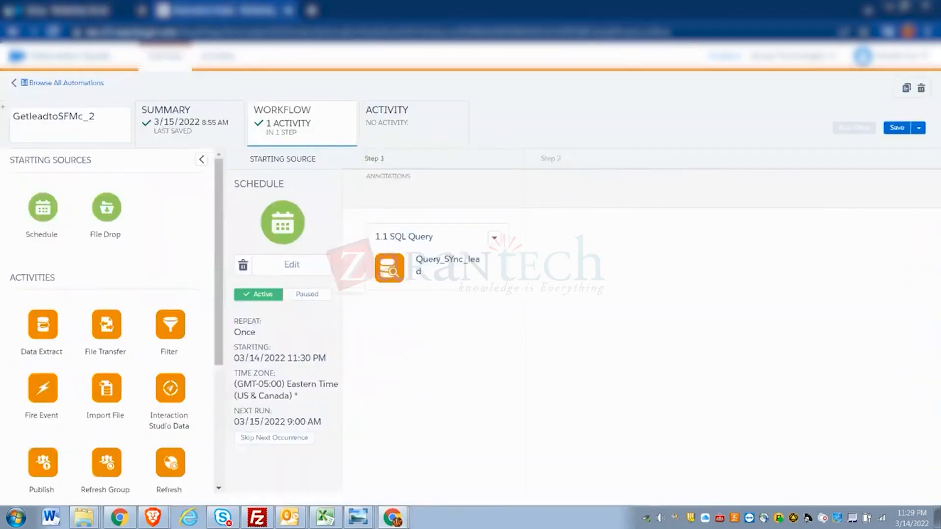
{"action": "left_click", "coordinate": [53, 32]}
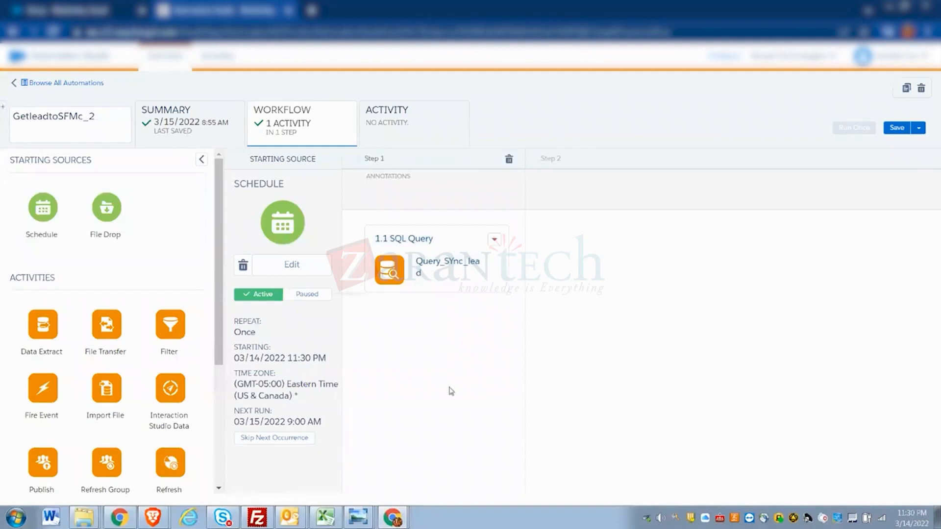
Step: In Salesforce Classic, find Leads in All Tabs by searching 'lead', open it and start a new lead
{"action": "key", "text": "alt+Tab"}
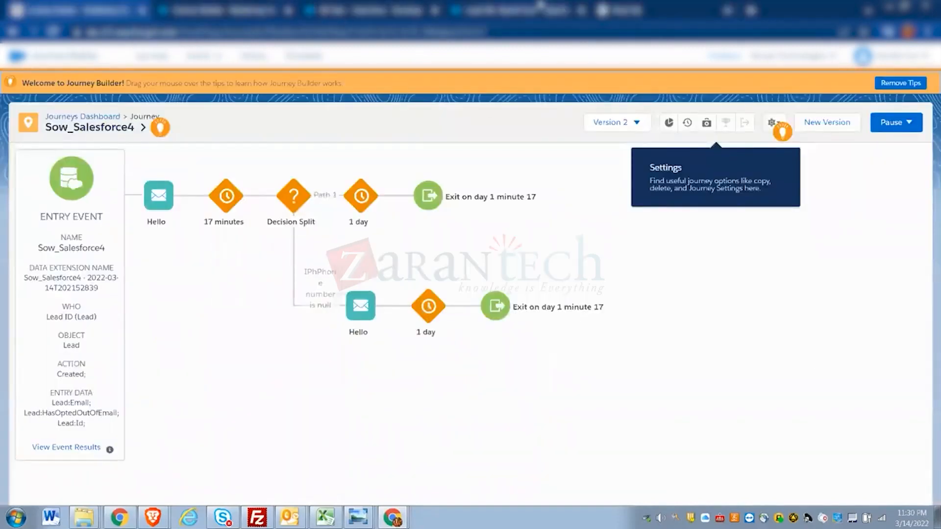
{"action": "left_click", "coordinate": [541, 7]}
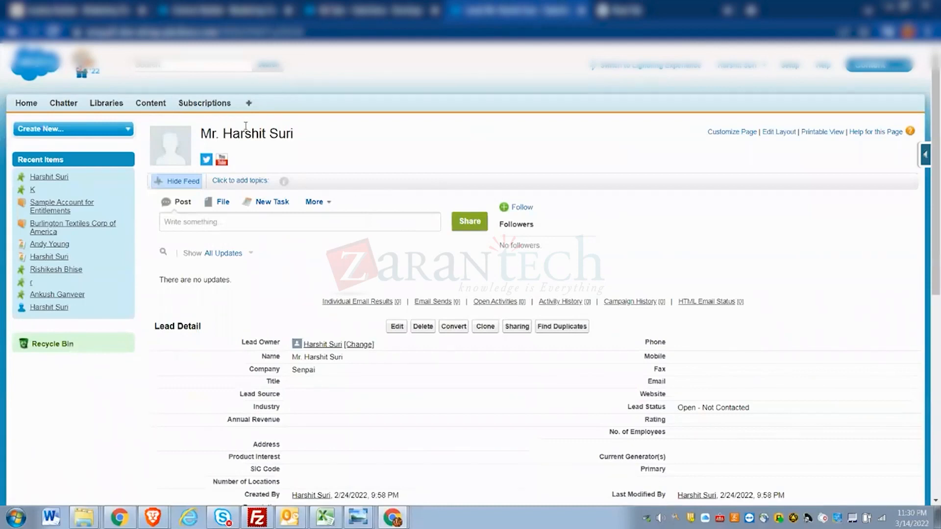
{"action": "left_click", "coordinate": [249, 104]}
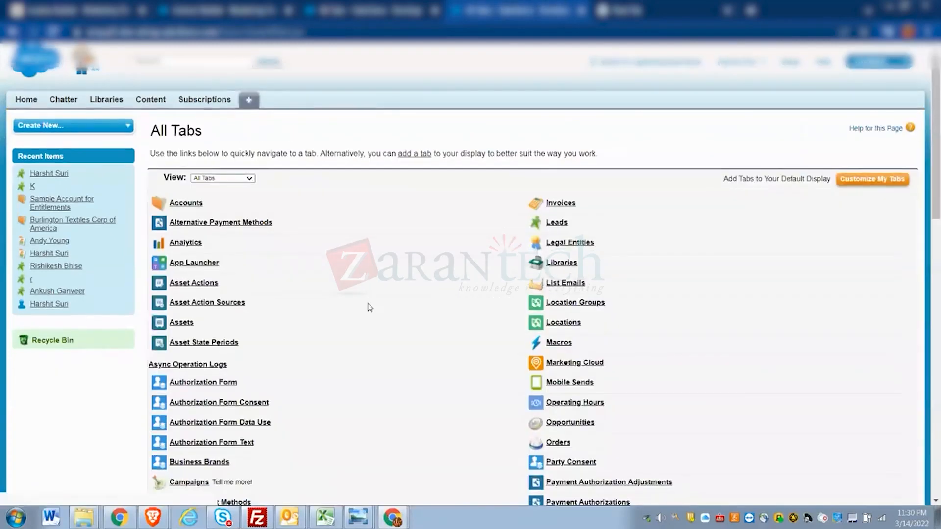
{"action": "scroll", "coordinate": [372, 309], "scroll_direction": "down", "scroll_amount": 12}
{"action": "scroll", "coordinate": [383, 319], "scroll_direction": "down", "scroll_amount": 2}
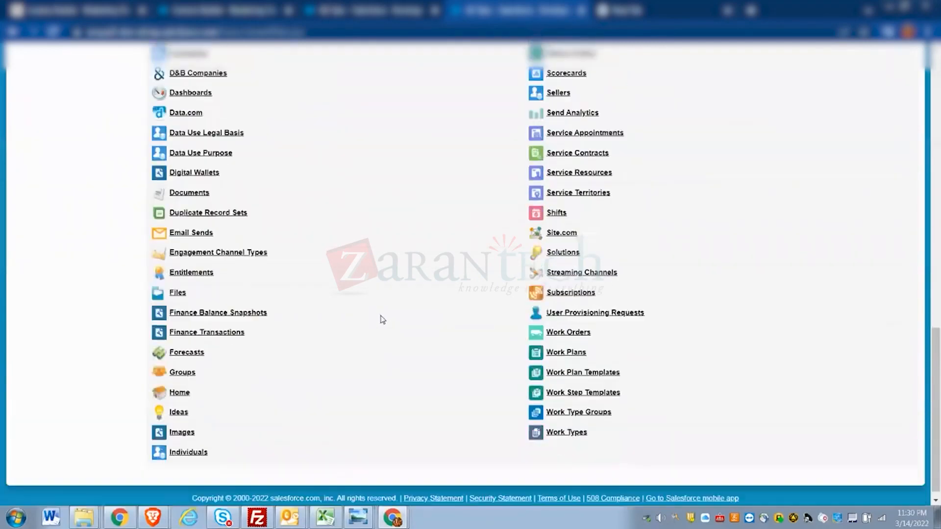
{"action": "key", "text": "ctrl+f"}
{"action": "type", "text": "lea"}
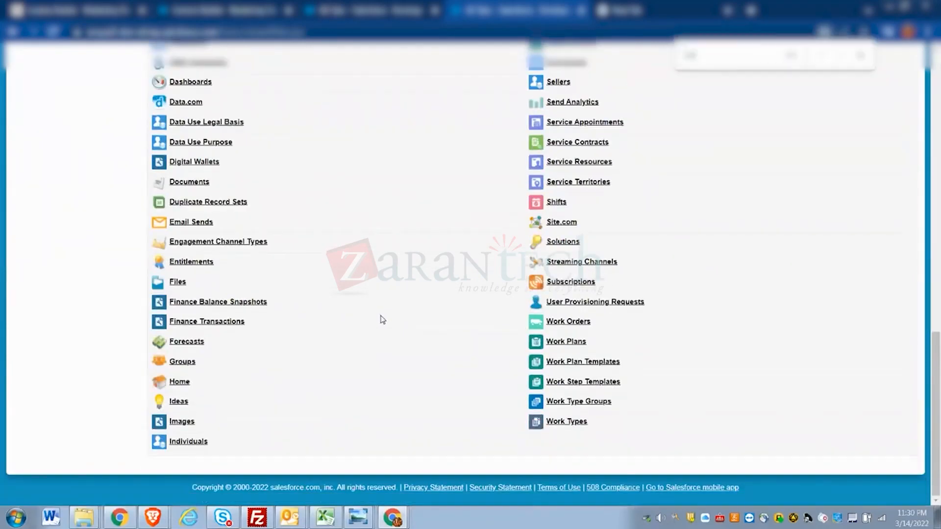
{"action": "type", "text": "d"}
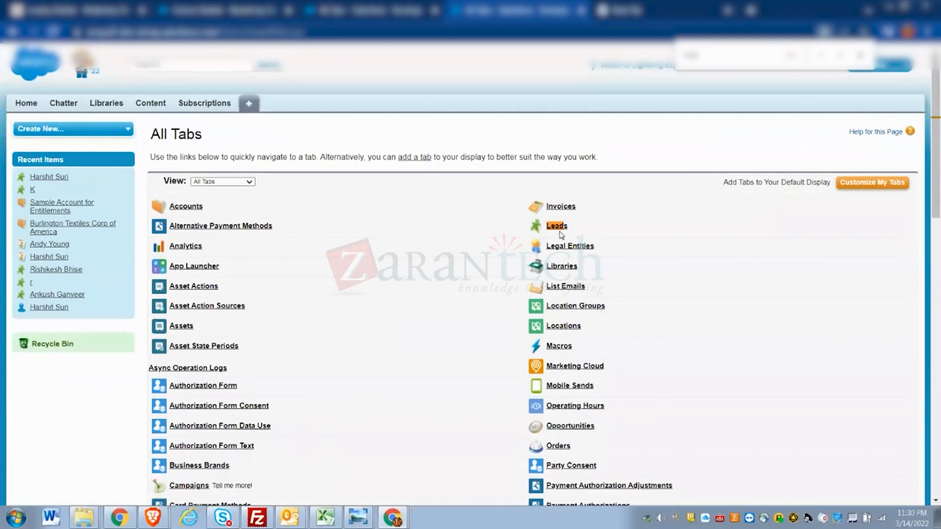
{"action": "left_click", "coordinate": [561, 225]}
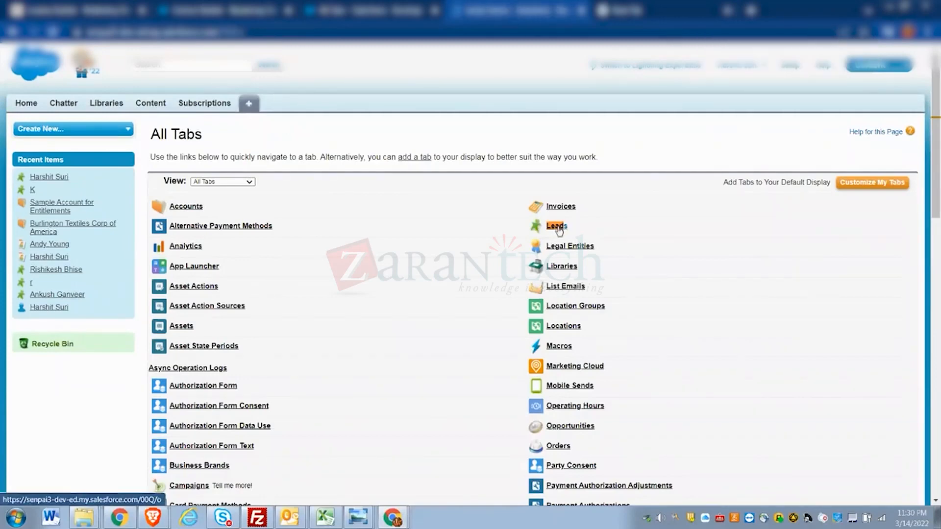
{"action": "left_click", "coordinate": [393, 195]}
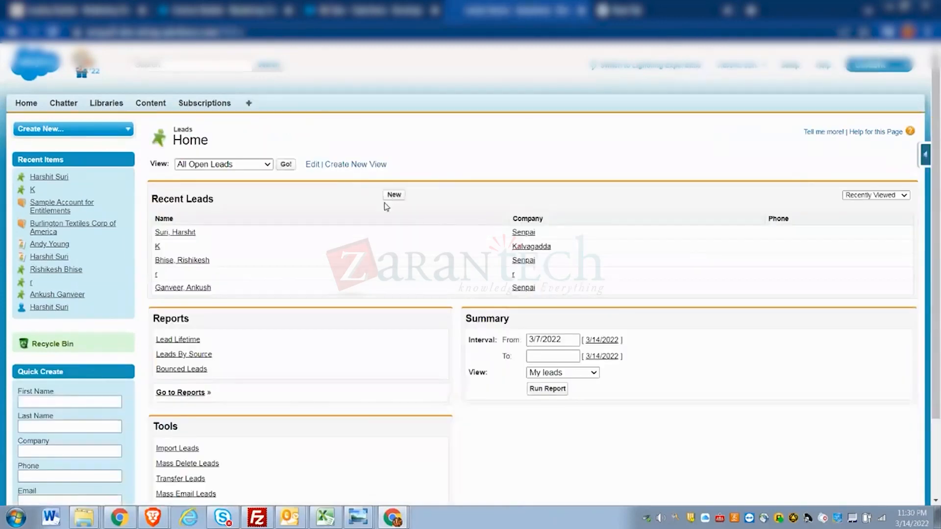
Step: Fill in the new lead's last name, company ABCD, e-mail address and mobile number, then save it
{"action": "left_click", "coordinate": [309, 258]}
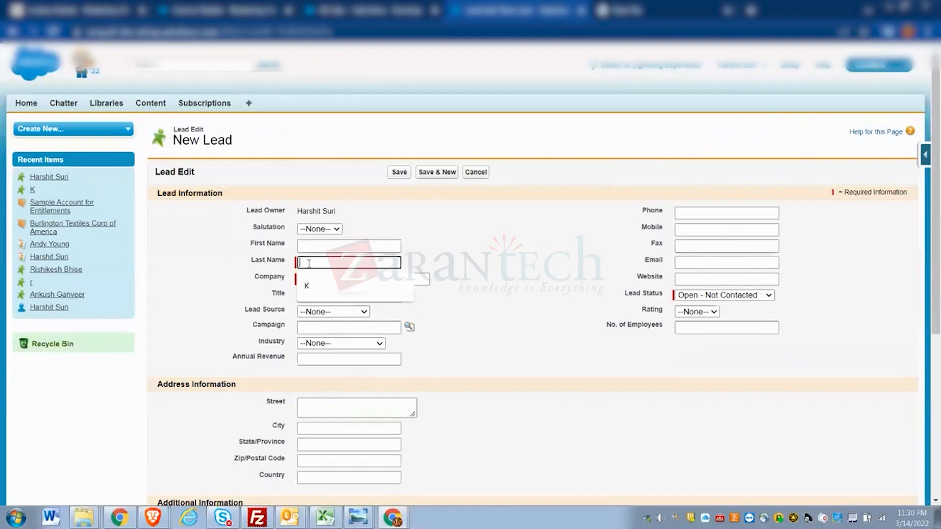
{"action": "left_click", "coordinate": [311, 283]}
{"action": "type", "text": "alva"}
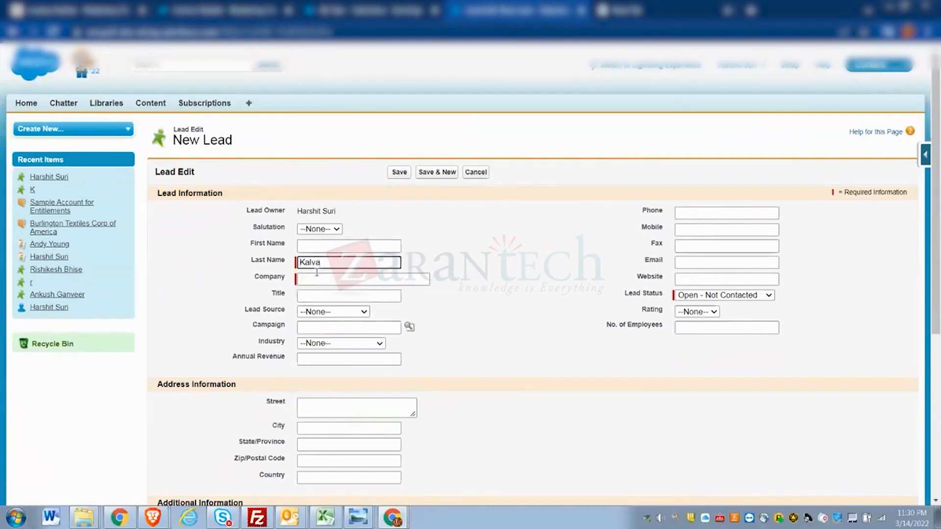
{"action": "left_click", "coordinate": [323, 282]}
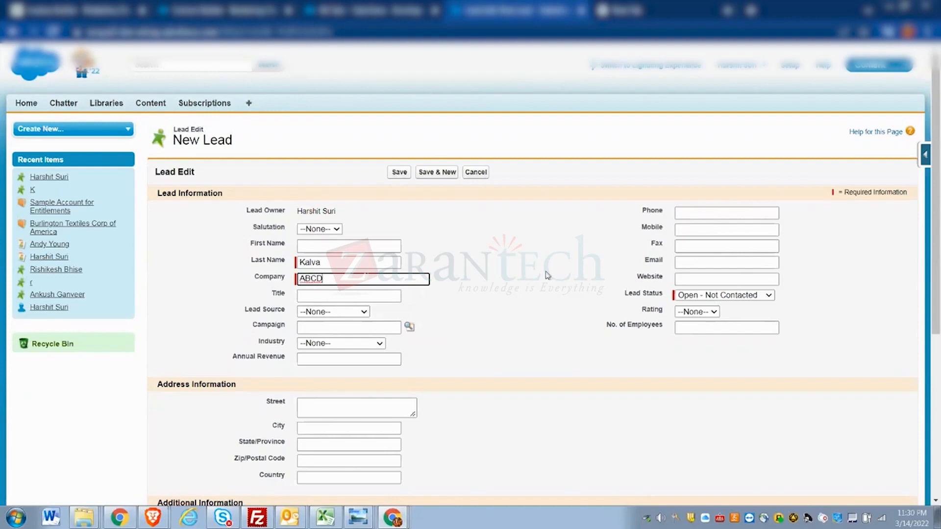
{"action": "left_click", "coordinate": [681, 261]}
{"action": "left_click", "coordinate": [702, 287]}
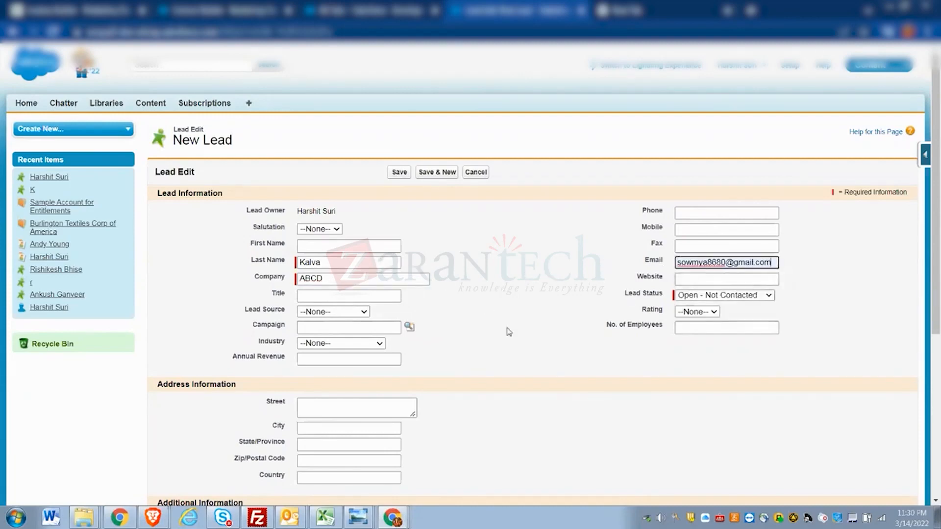
{"action": "scroll", "coordinate": [510, 333], "scroll_direction": "down", "scroll_amount": 1}
{"action": "left_click", "coordinate": [701, 167]}
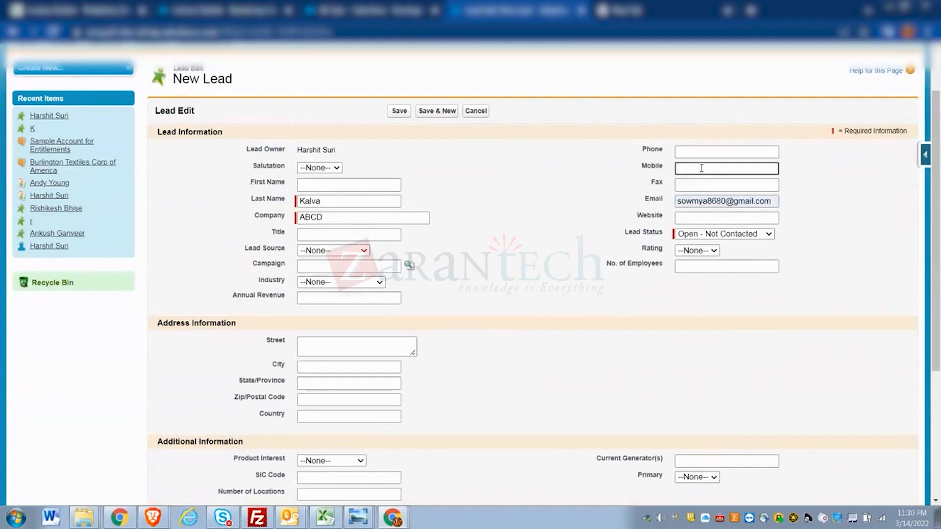
{"action": "type", "text": "23242343"}
{"action": "left_click", "coordinate": [399, 112]}
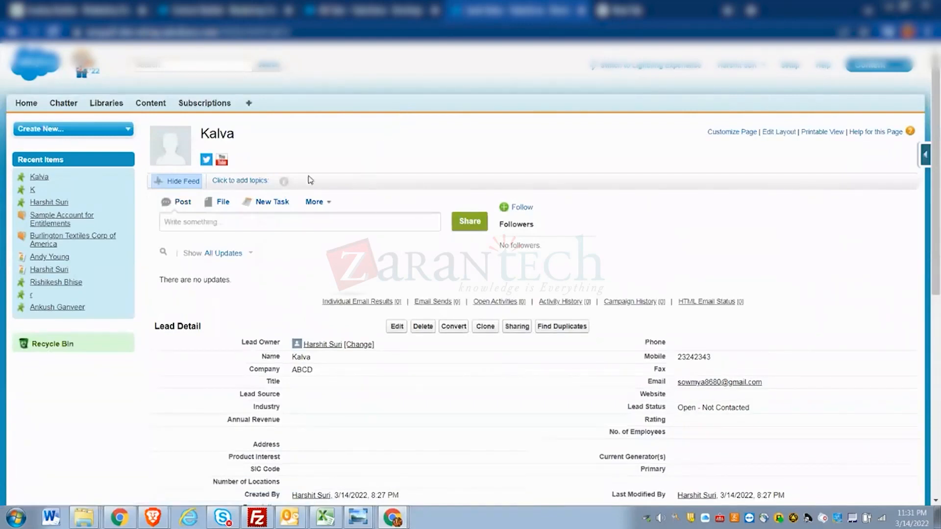
Step: Go back to Leads home and create another lead with a last name and company Adcs
{"action": "left_click", "coordinate": [11, 33]}
{"action": "left_click", "coordinate": [12, 32]}
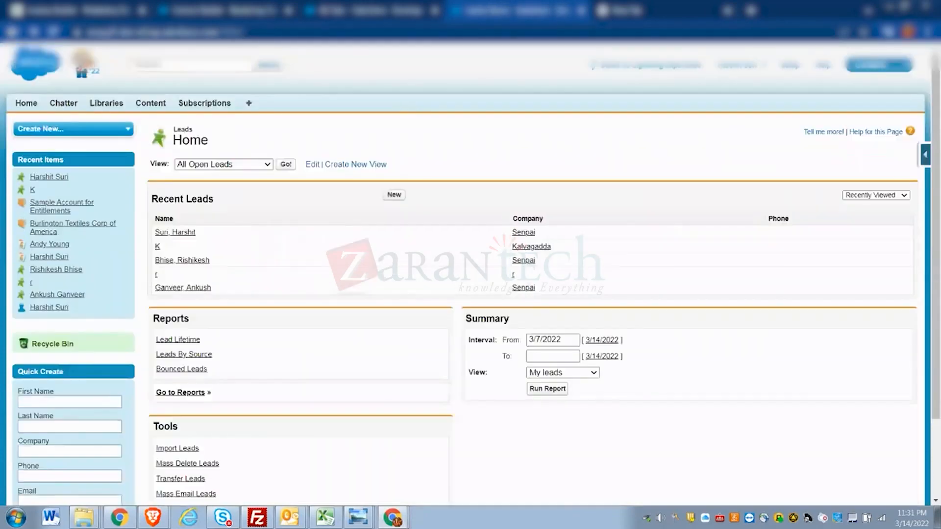
{"action": "left_click", "coordinate": [394, 196]}
{"action": "left_click", "coordinate": [312, 264]}
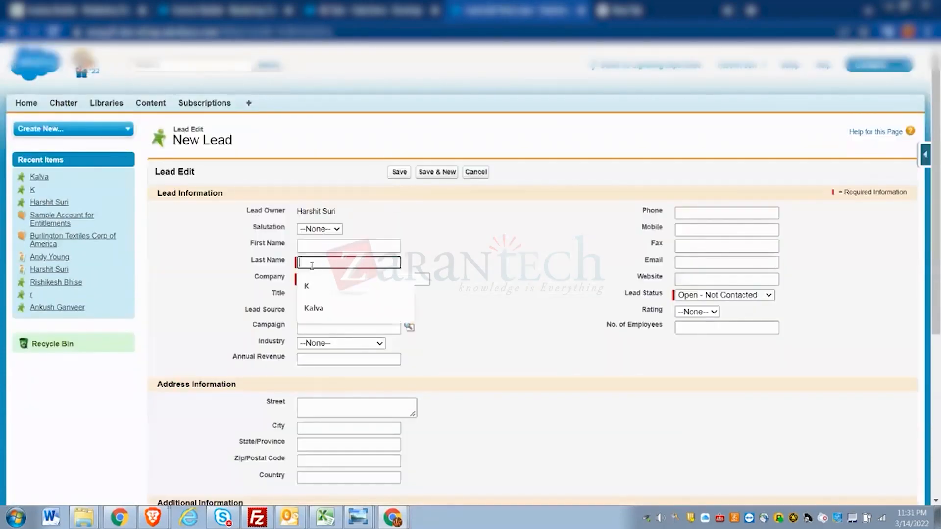
{"action": "type", "text": "Su"}
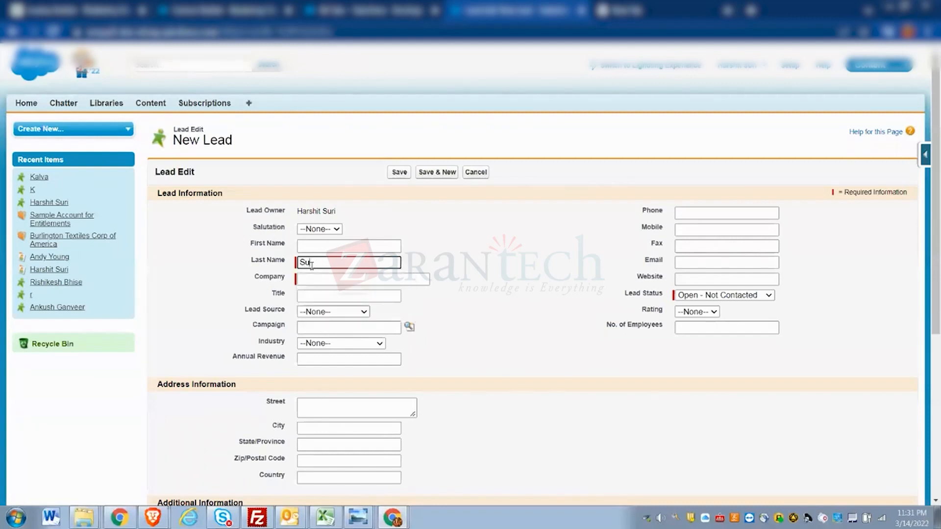
{"action": "type", "text": "ri"}
{"action": "left_click", "coordinate": [314, 278]}
{"action": "type", "text": "A"}
{"action": "type", "text": "dd"}
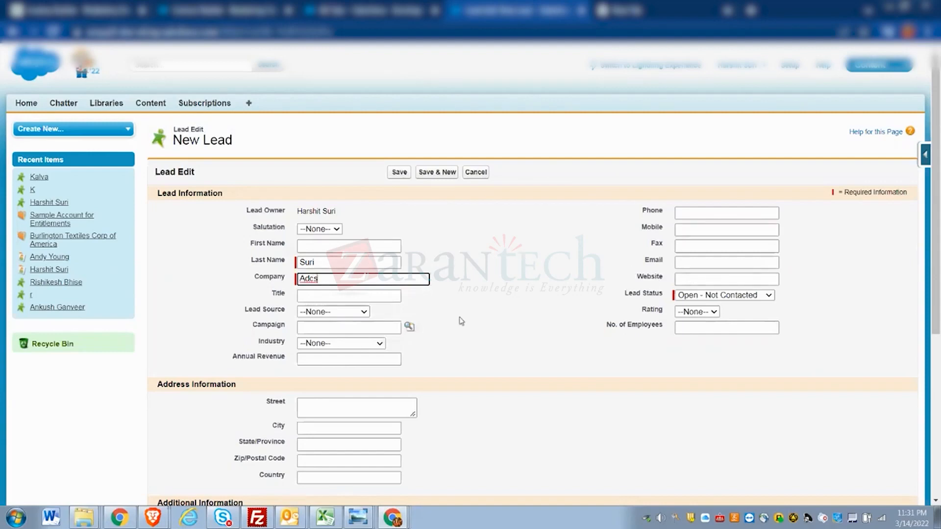
{"action": "scroll", "coordinate": [397, 196], "scroll_direction": "down", "scroll_amount": 1}
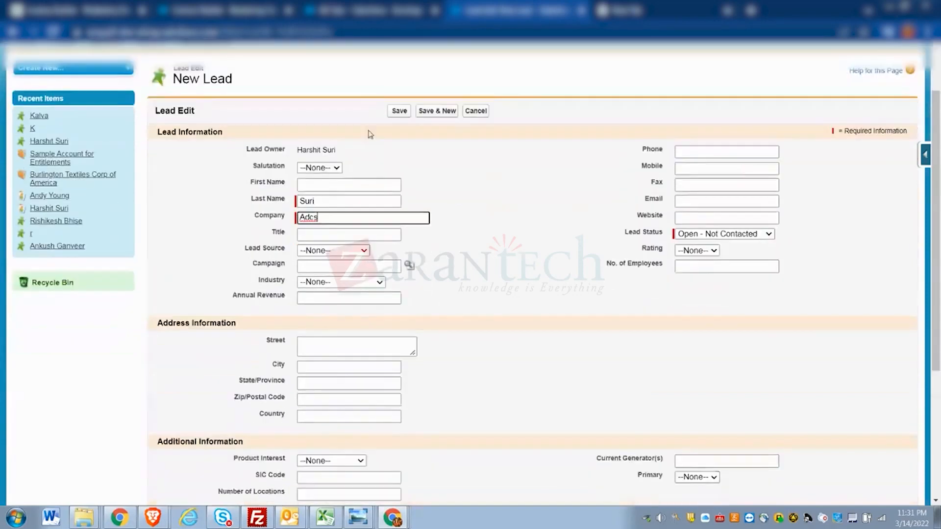
{"action": "left_click", "coordinate": [396, 112]}
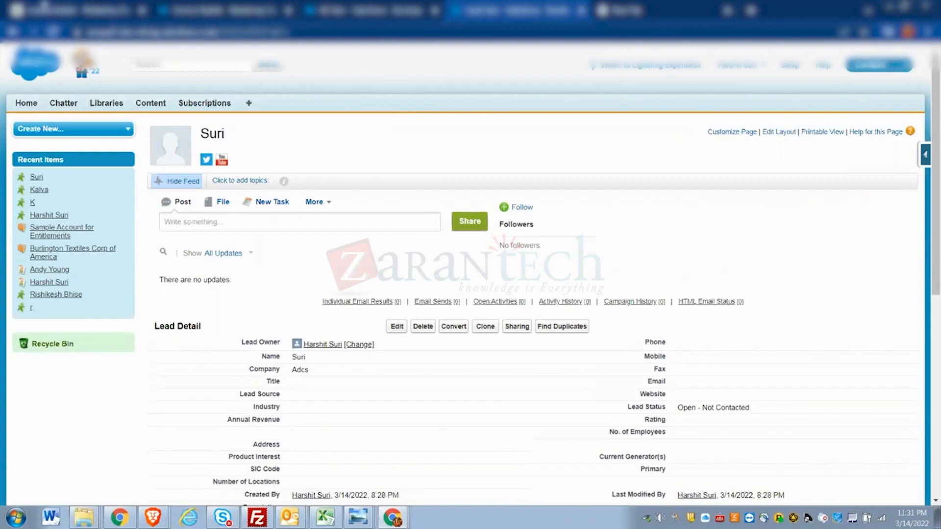
Step: Move between the Journey Builder, Data Designer and Automation Studio windows to reach the Sow_Salesforce4 journey
{"action": "left_click", "coordinate": [44, 6]}
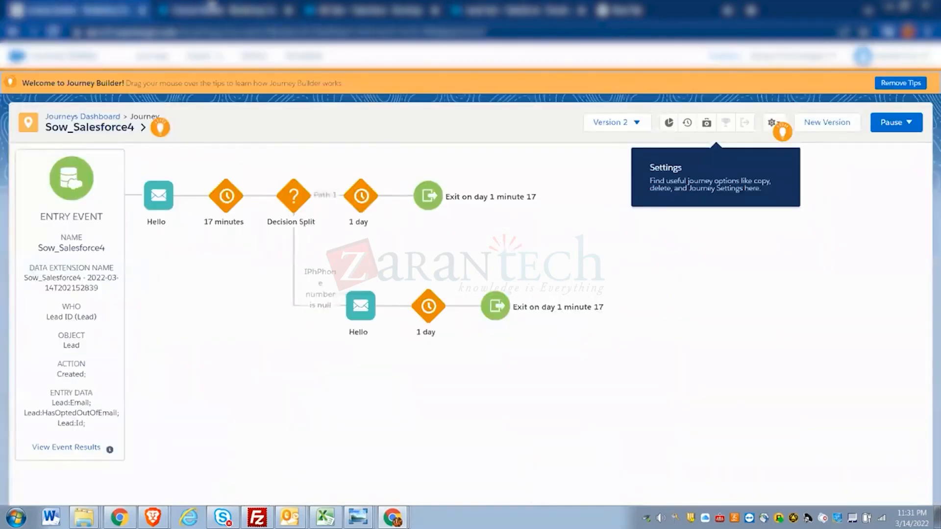
{"action": "left_click", "coordinate": [237, 9]}
{"action": "key", "text": "alt+Tab"}
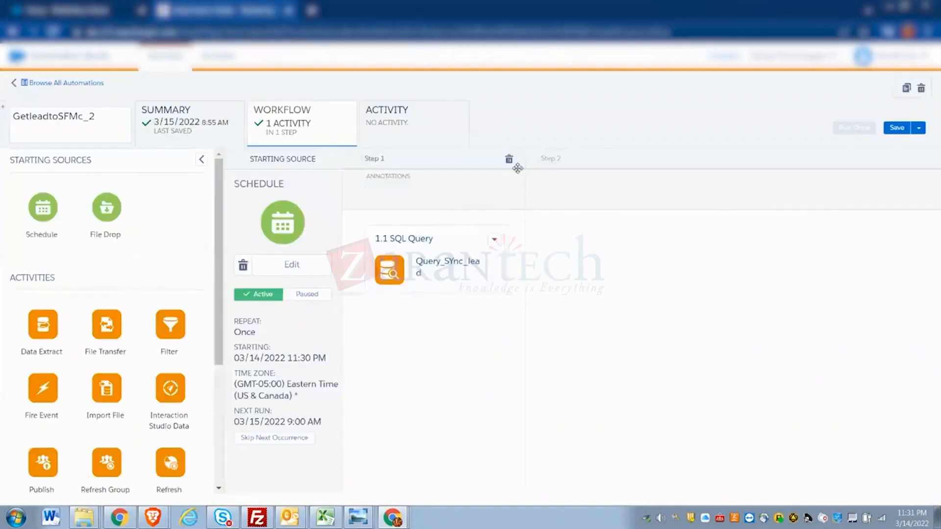
{"action": "key", "text": "alt+Tab"}
{"action": "left_click", "coordinate": [96, 6]}
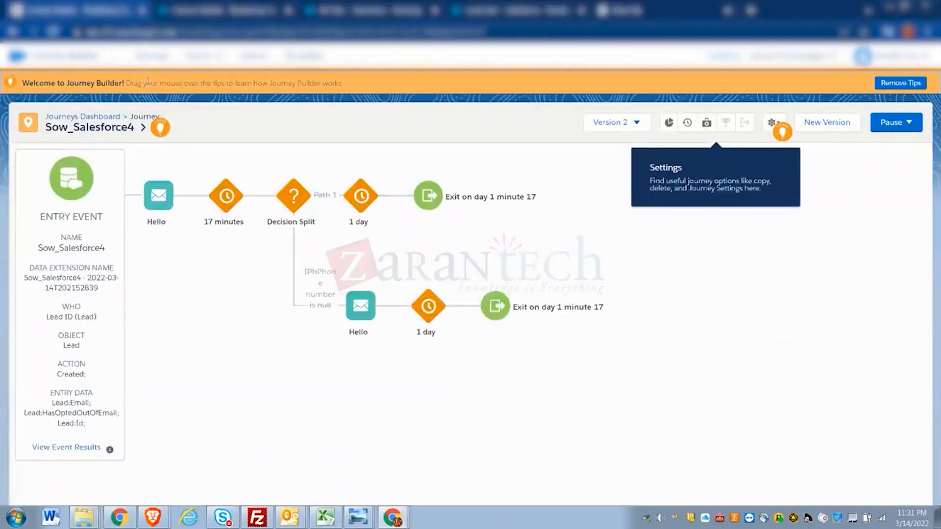
{"action": "key", "text": "alt+Tab"}
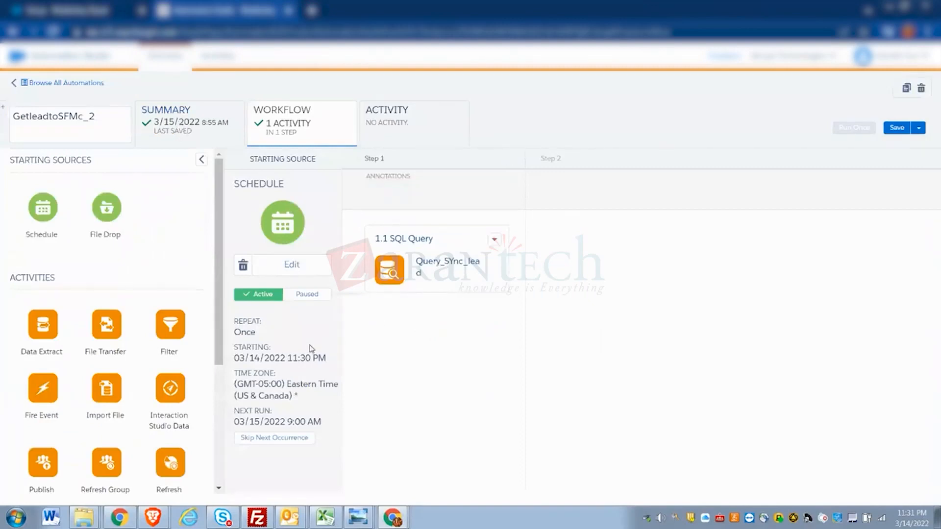
{"action": "key", "text": "alt+Tab"}
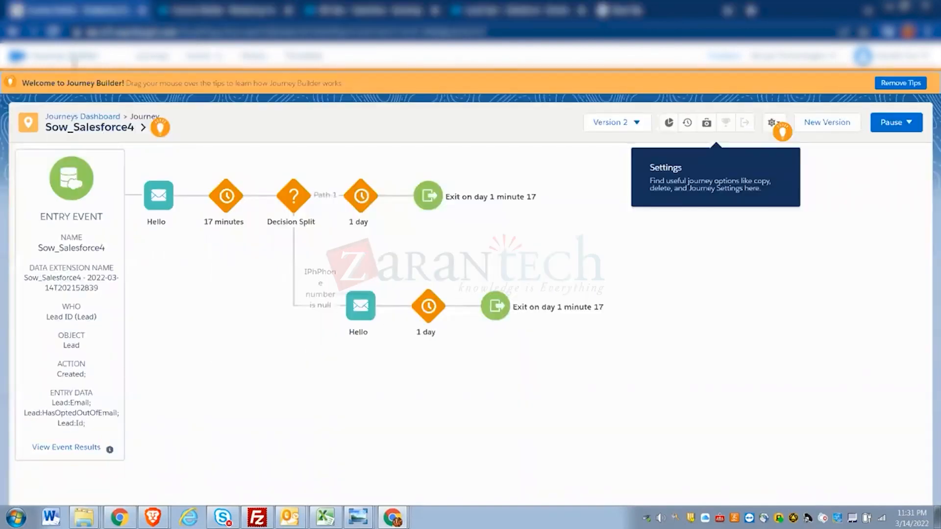
Step: Reload the Sow_Salesforce4 journey twice to refresh contact counts, then return to the saved Adcs lead
{"action": "left_click", "coordinate": [57, 34]}
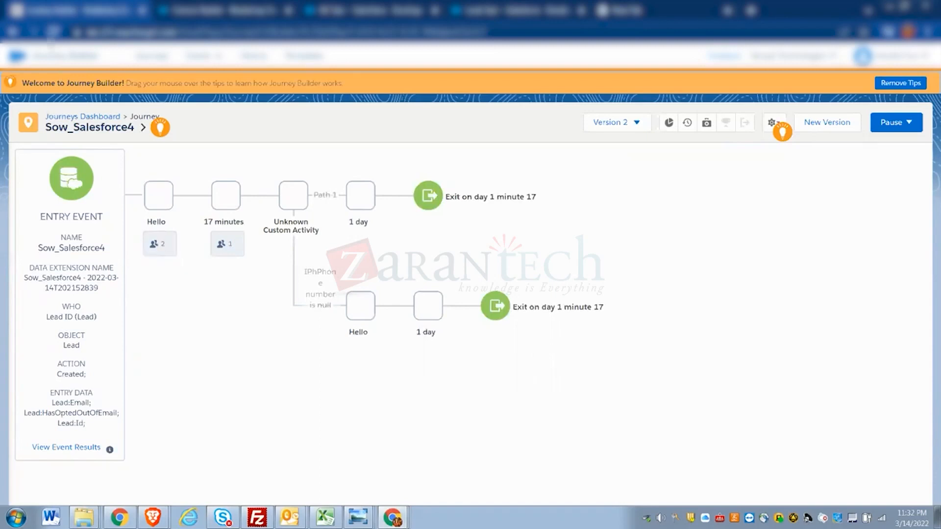
{"action": "left_click", "coordinate": [53, 52]}
{"action": "key", "text": "alt+Tab"}
{"action": "key", "text": "alt+Tab"}
{"action": "key", "text": "alt+Tab"}
{"action": "key", "text": "alt+Tab"}
{"action": "left_click", "coordinate": [488, 12]}
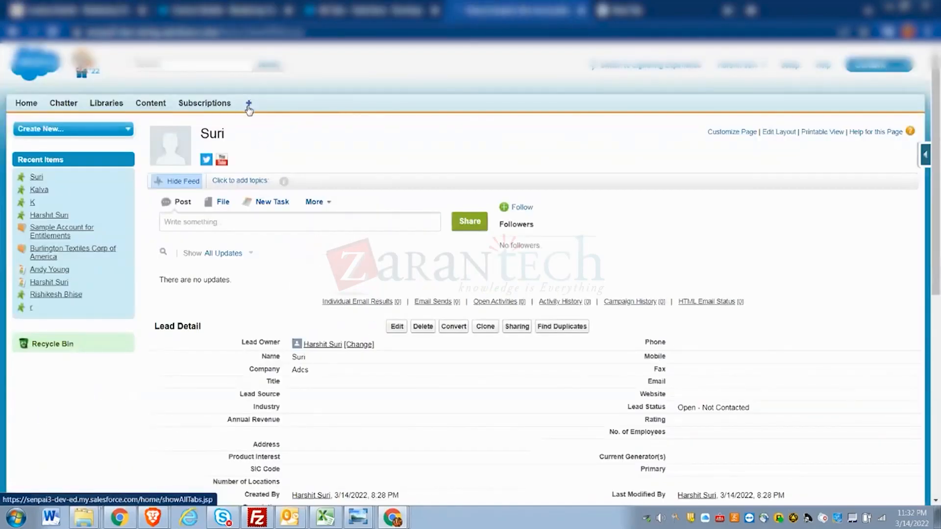
Step: Start a new lead from the Leads home and enter its last name from an earlier suggestion
{"action": "left_click", "coordinate": [249, 109]}
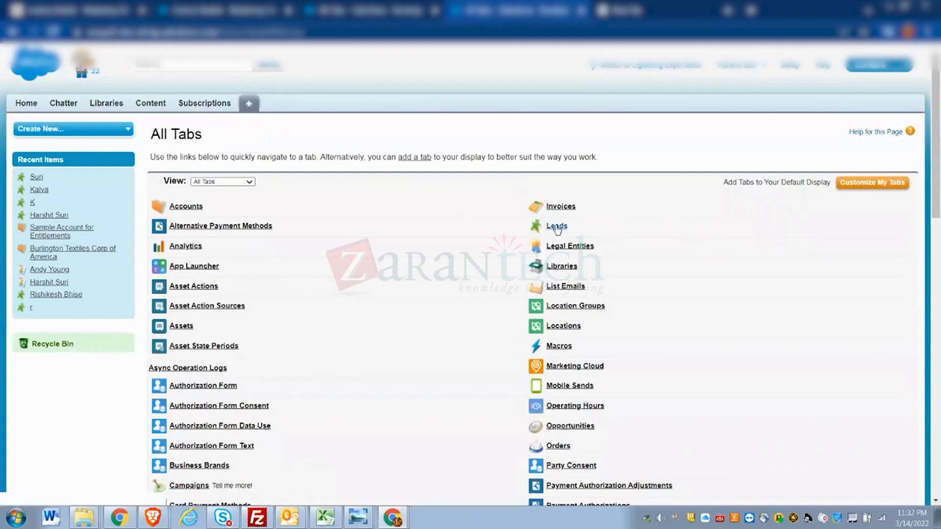
{"action": "left_click", "coordinate": [556, 227]}
{"action": "left_click", "coordinate": [393, 196]}
{"action": "left_click", "coordinate": [305, 264]}
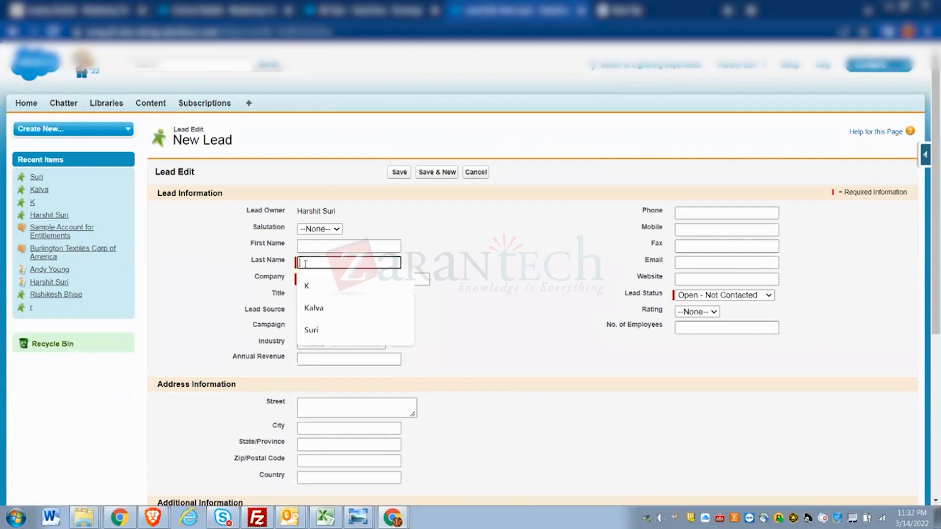
{"action": "left_click", "coordinate": [316, 332]}
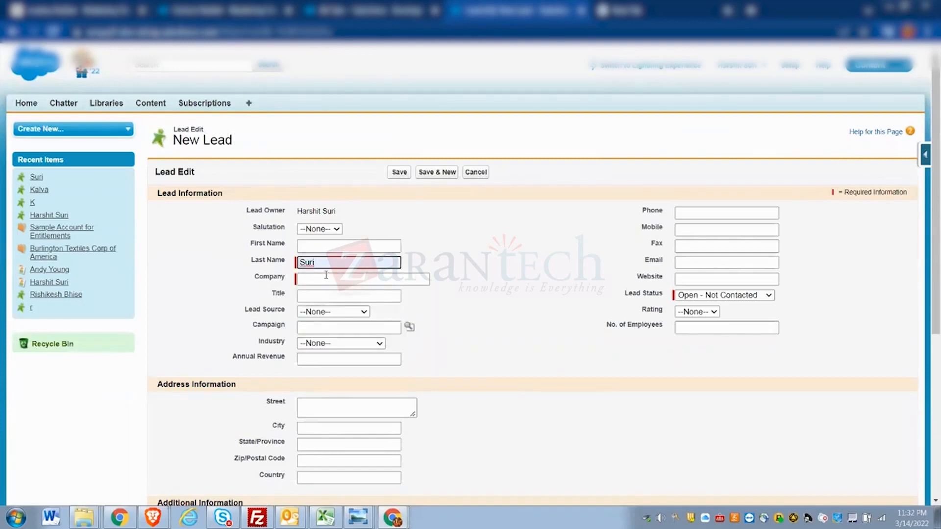
{"action": "type", "text": "1"}
Step: Add the lead's e-mail and company jfgjfg, save it, and go back to the Sow_Salesforce4 journey
{"action": "left_click", "coordinate": [682, 263]}
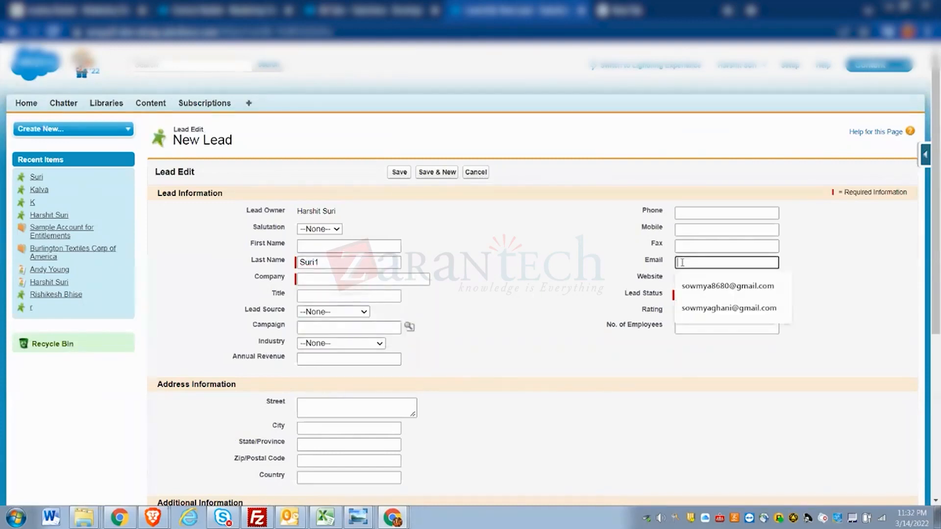
{"action": "left_click", "coordinate": [703, 308]}
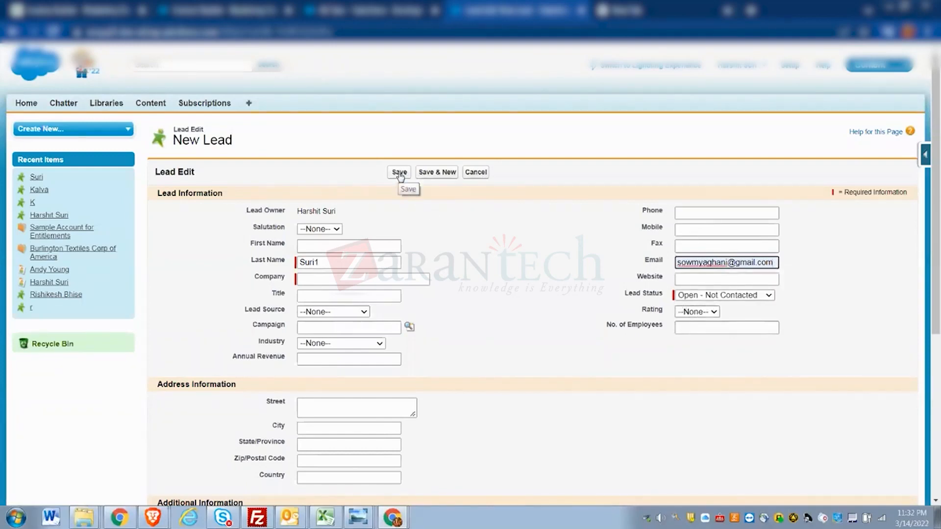
{"action": "type", "text": "jfgjfg"}
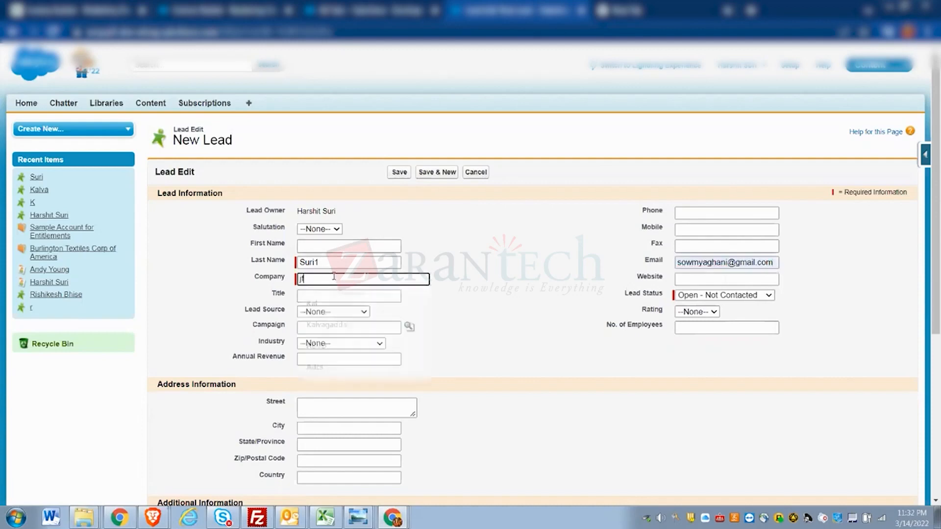
{"action": "left_click", "coordinate": [399, 172]}
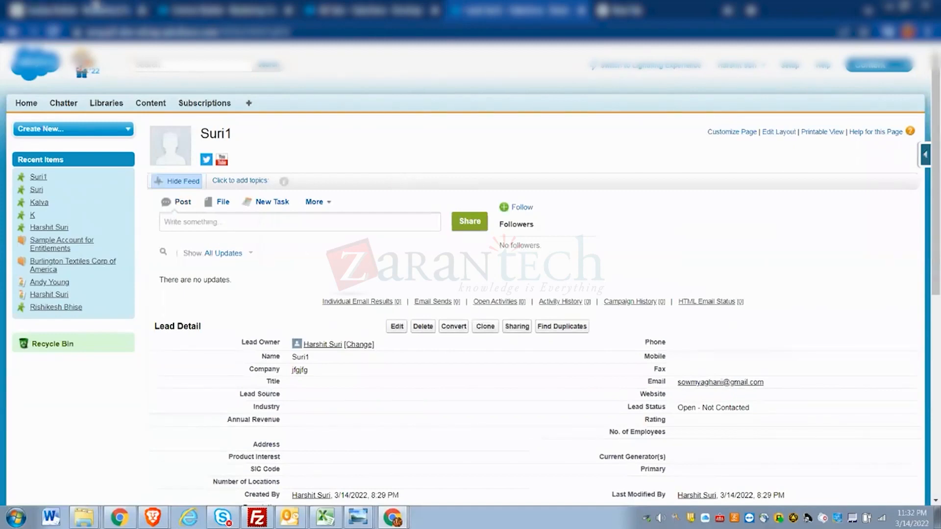
{"action": "left_click", "coordinate": [97, 7]}
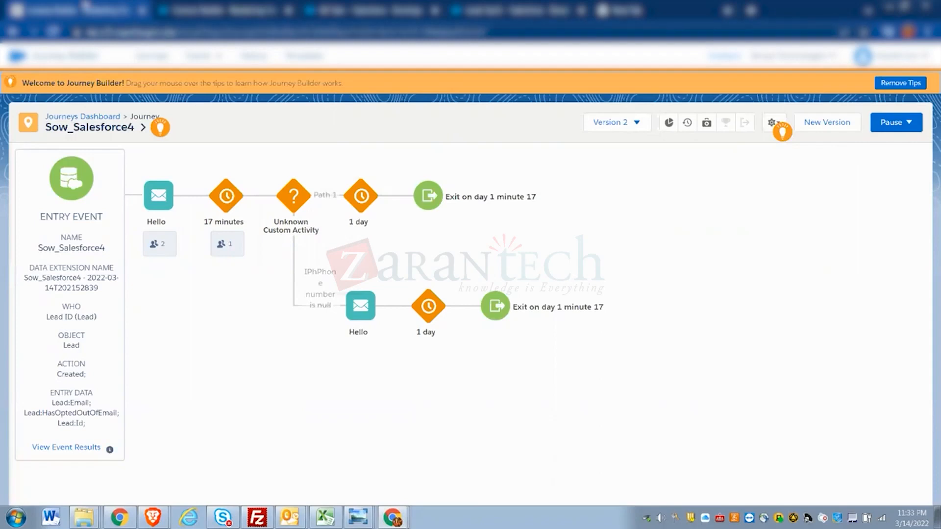
Step: Refresh GetleadtoSFMc_2, review its Summary and Workflow, then open the ACTIVITY run log
{"action": "left_click", "coordinate": [52, 33]}
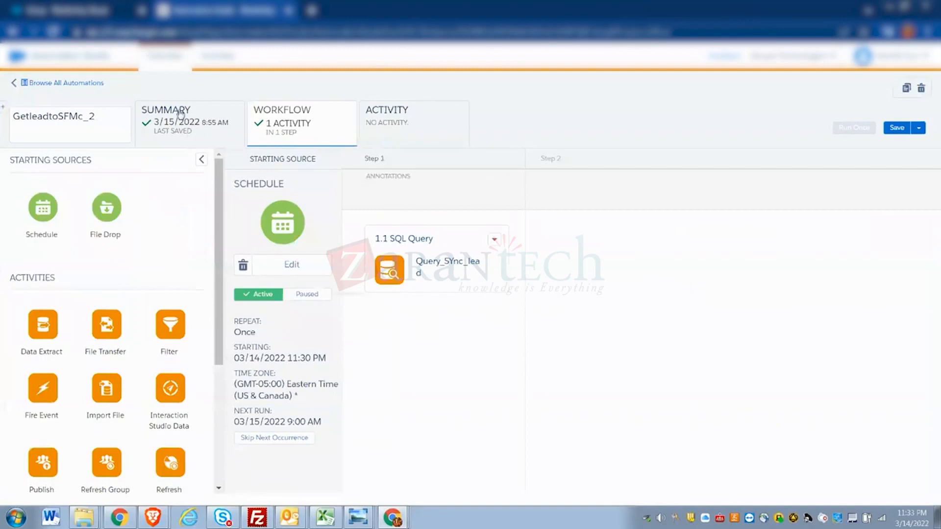
{"action": "left_click", "coordinate": [185, 116]}
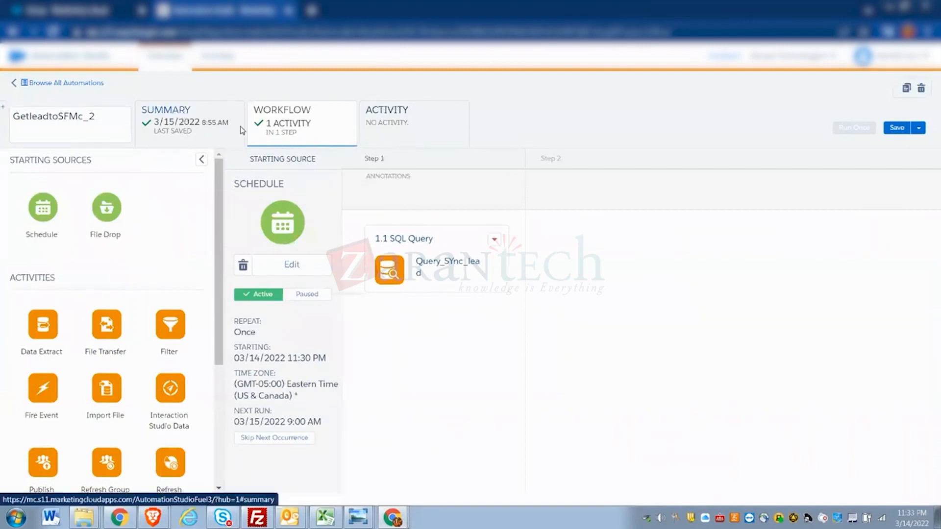
{"action": "left_click", "coordinate": [276, 130]}
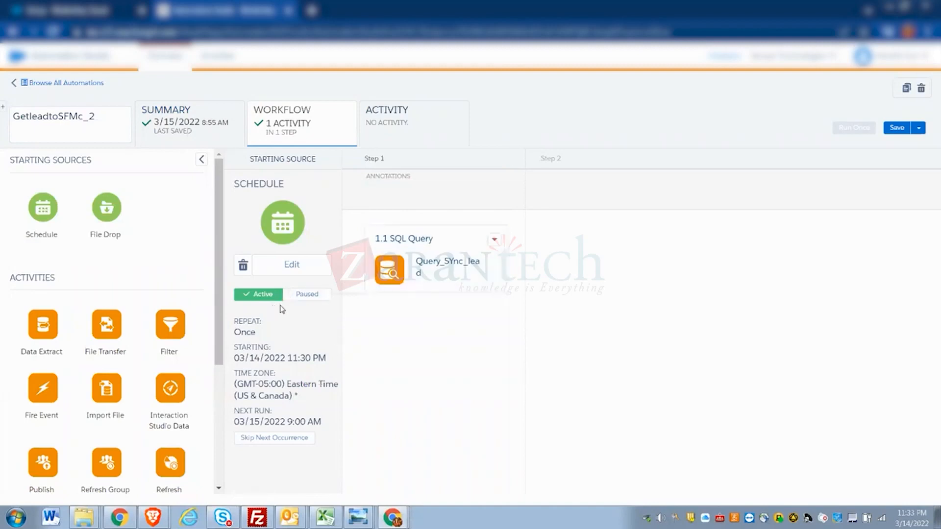
{"action": "key", "text": "alt+Tab"}
{"action": "key", "text": "alt+Tab"}
{"action": "left_click", "coordinate": [379, 137]}
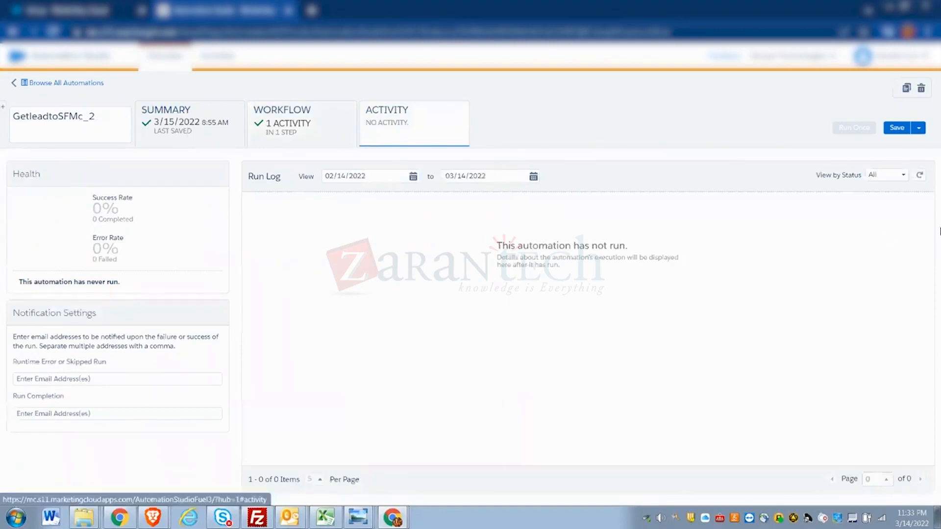
{"action": "left_click", "coordinate": [920, 176]}
{"action": "left_click", "coordinate": [921, 176]}
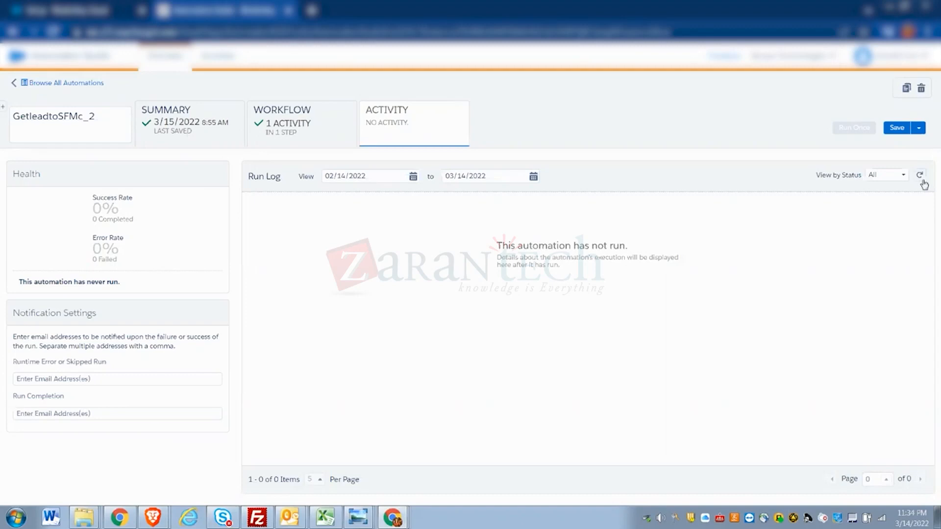
{"action": "left_click", "coordinate": [919, 175]}
Step: Reload GetleadtoSFMc_2, switch between its ACTIVITY and WORKFLOW views, then reload the page again
{"action": "left_click", "coordinate": [53, 32]}
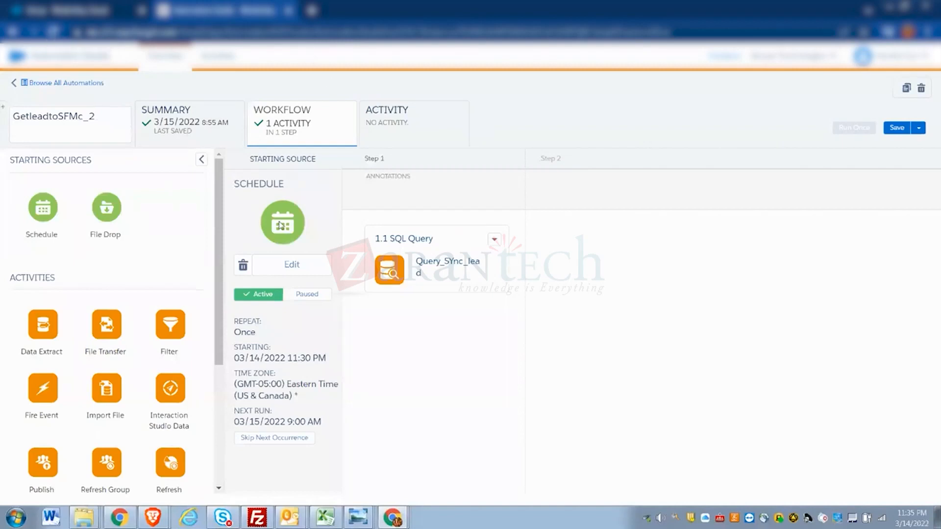
{"action": "left_click", "coordinate": [399, 130]}
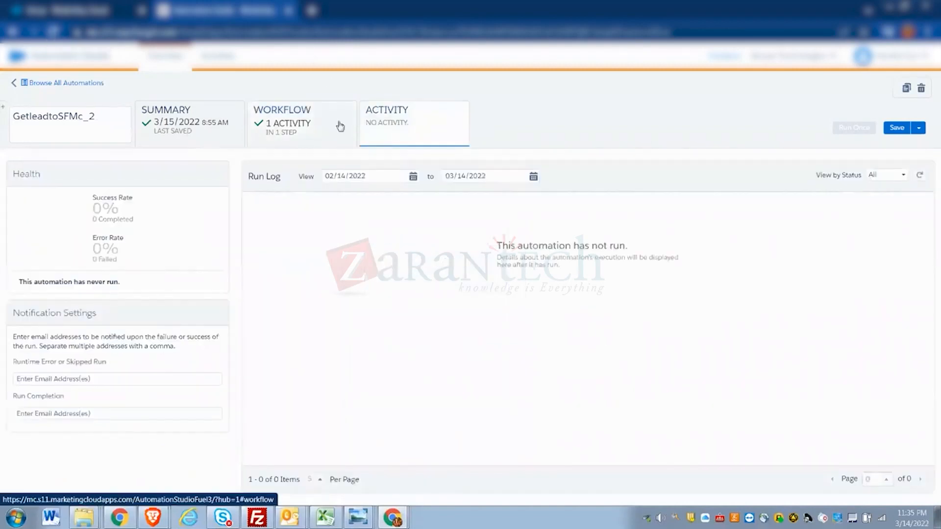
{"action": "left_click", "coordinate": [337, 122]}
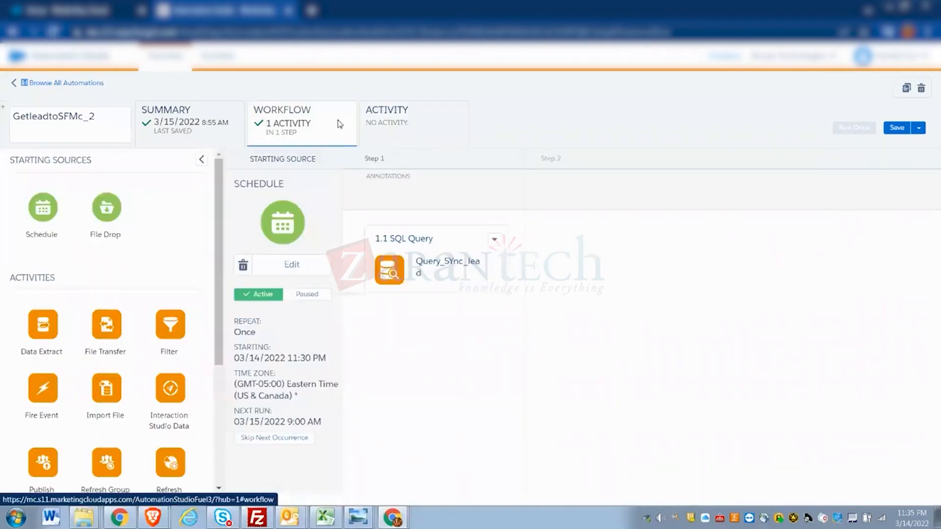
{"action": "left_click", "coordinate": [403, 143]}
{"action": "left_click", "coordinate": [55, 34]}
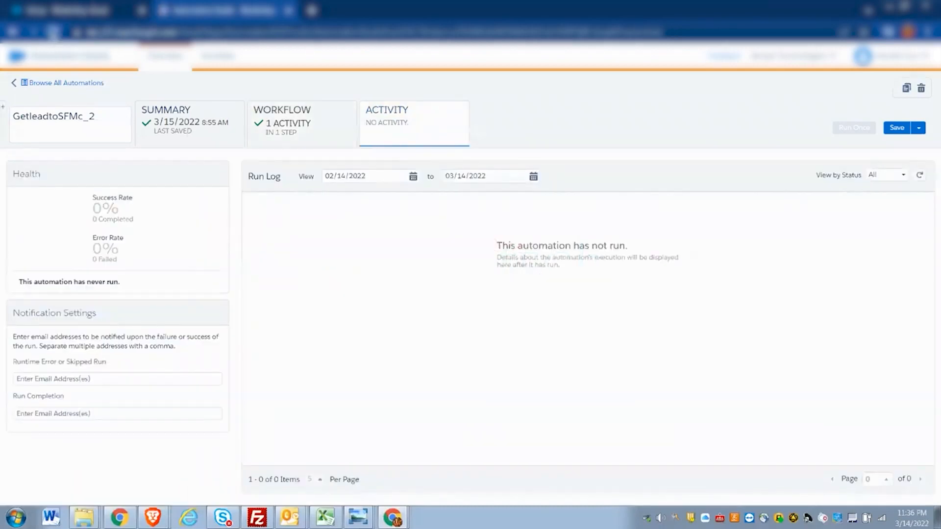